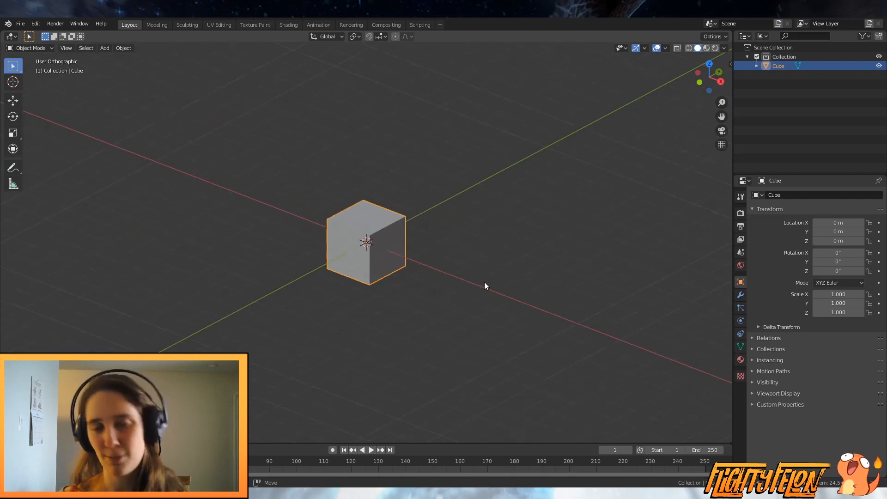
Step: Move the cube off the origin with the Move tool to about X -1.8 m, Y -2.1 m, Z 0.46 m
middle_drag(485, 285, 472, 302)
scroll(480, 286, up, 2)
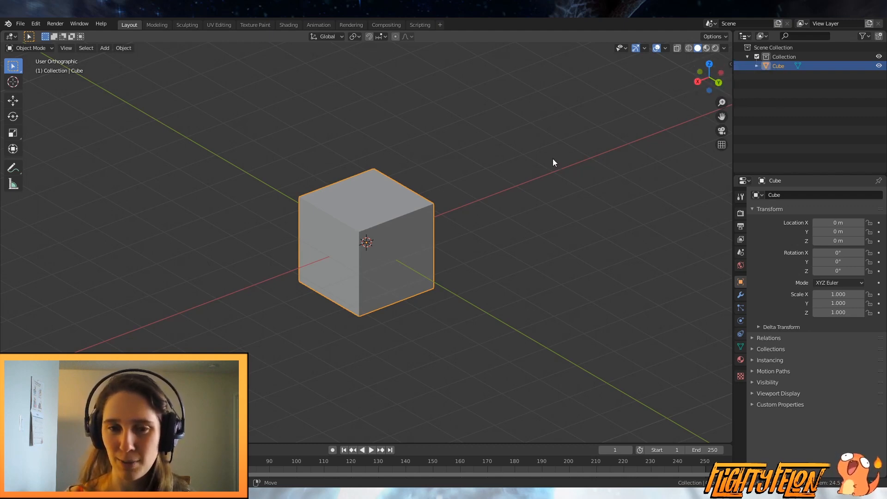
middle_drag(553, 159, 466, 248)
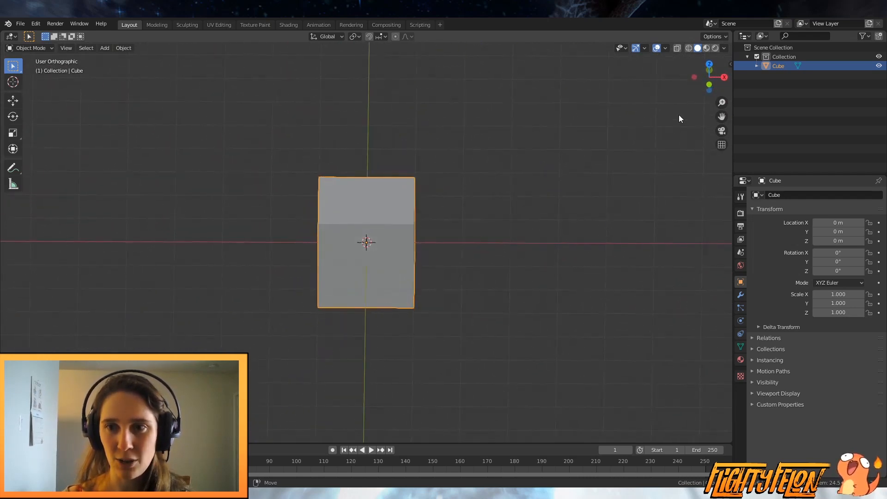
middle_drag(637, 141, 519, 171)
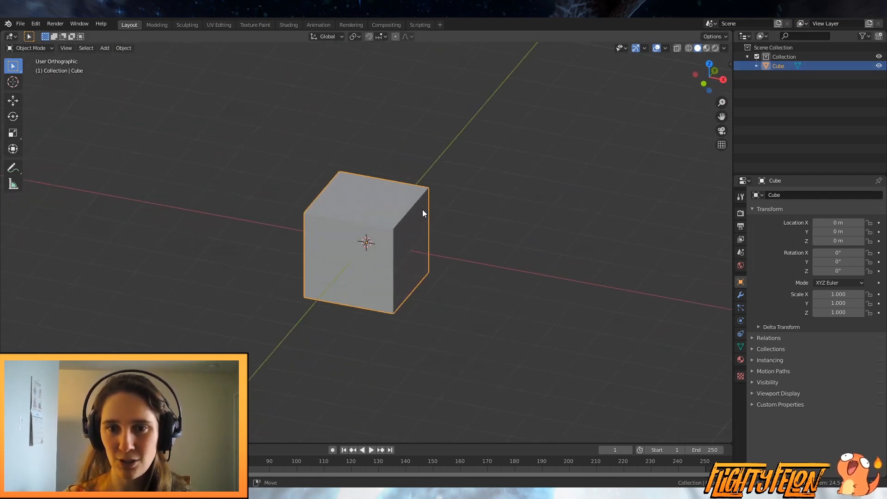
click(14, 102)
drag(405, 254, 304, 212)
middle_drag(416, 250, 360, 258)
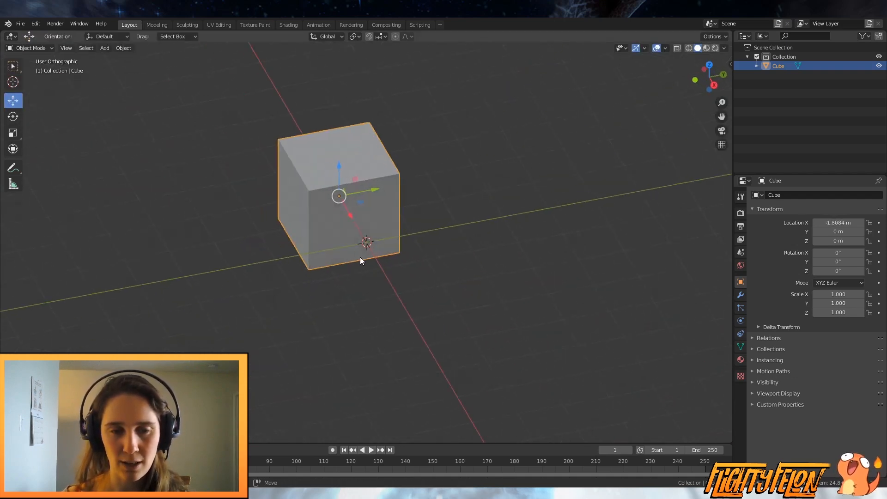
drag(371, 191, 255, 163)
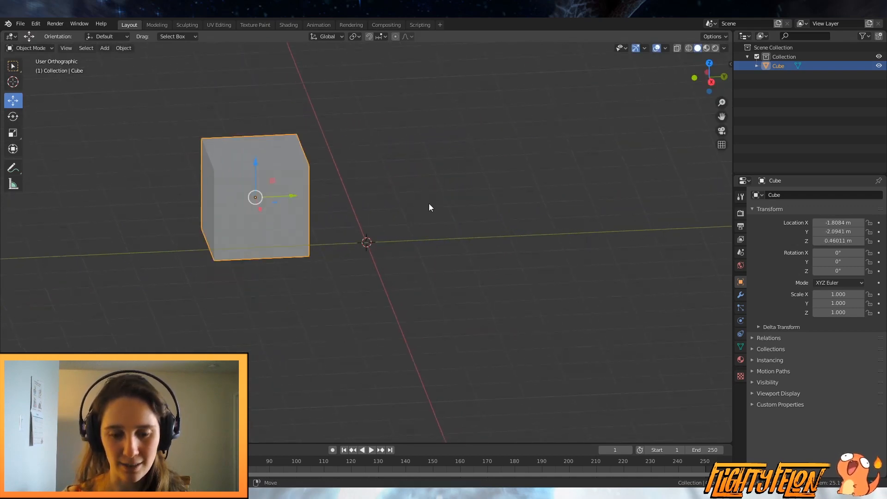
Step: Try rotating the cube several ways with the Rotate gizmo, including around the Z axis
middle_drag(430, 223, 443, 215)
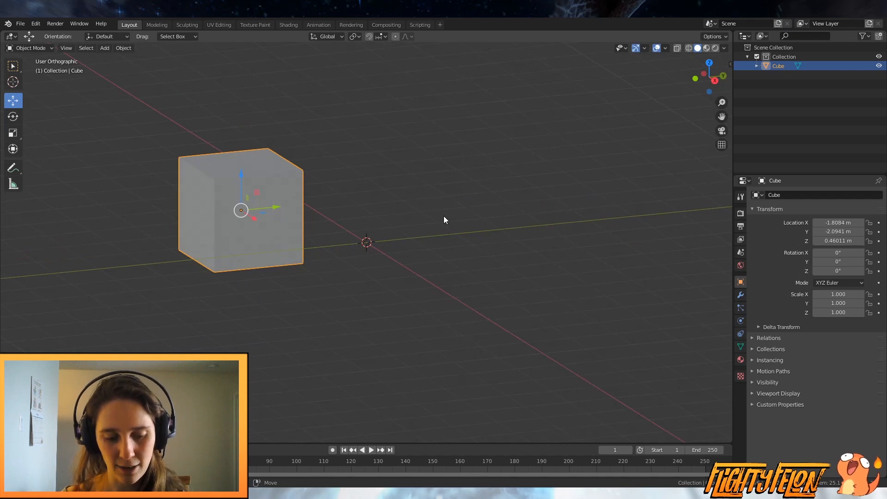
click(13, 117)
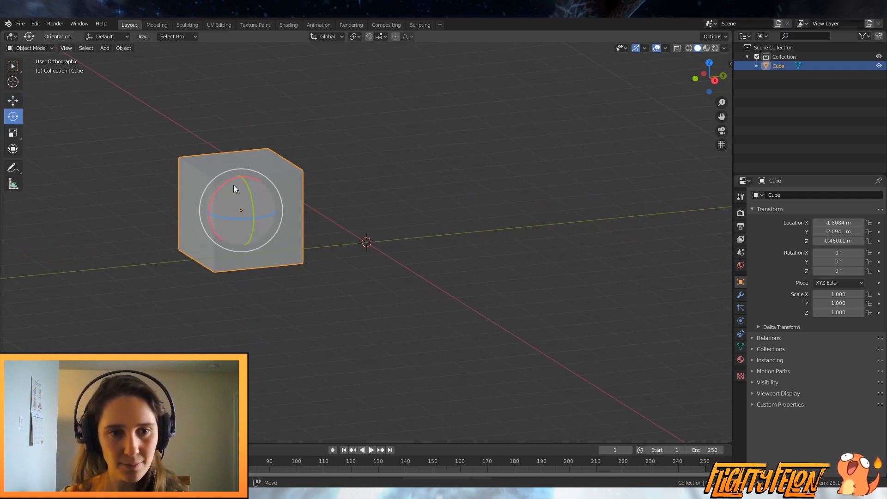
drag(233, 184, 281, 254)
right_click(281, 254)
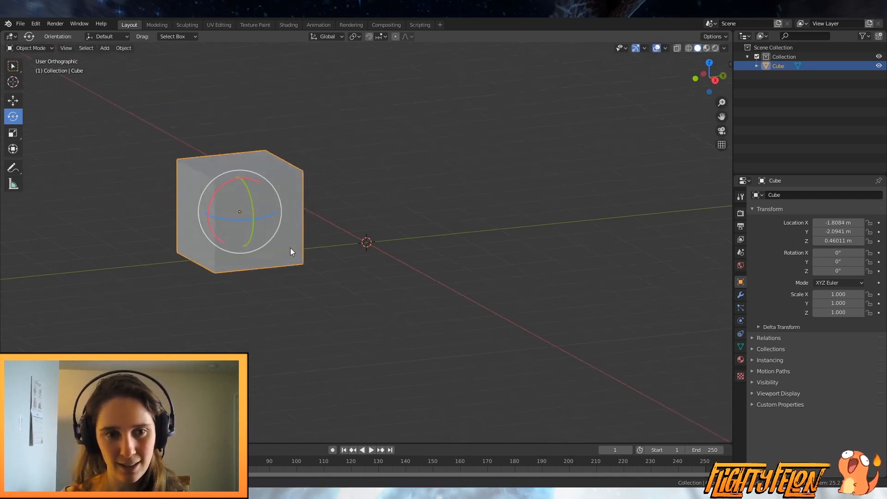
drag(246, 194, 363, 184)
right_click(363, 185)
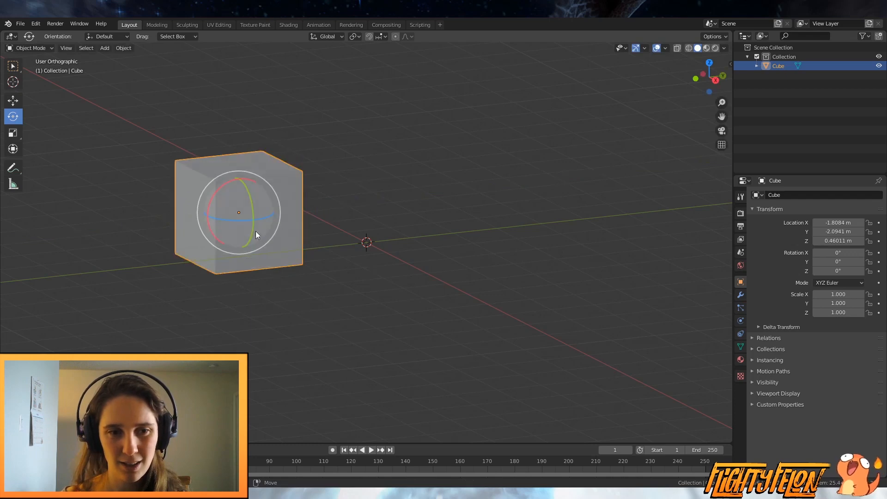
drag(232, 220, 346, 258)
right_click(346, 259)
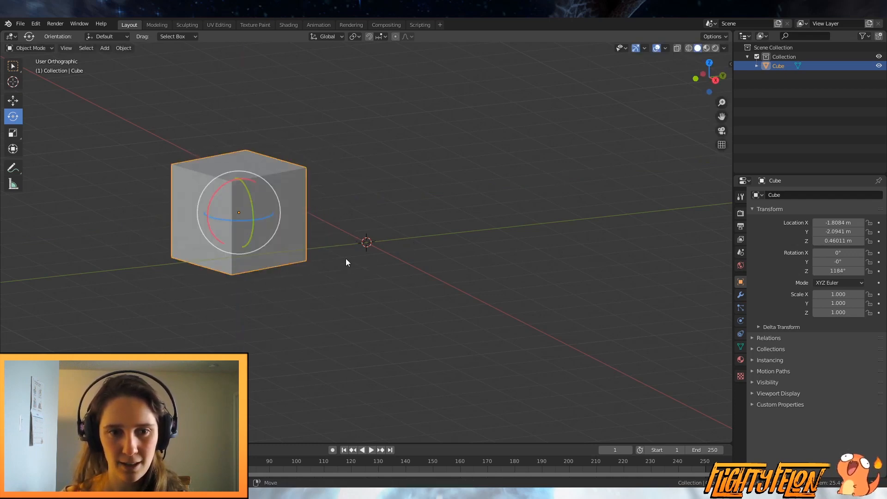
Step: Move the cube freely far from the origin to about X -19.8 m, Y -12.8 m, Z 3.05 m
middle_drag(288, 254, 320, 252)
scroll(390, 257, down, 3)
scroll(386, 249, up, 4)
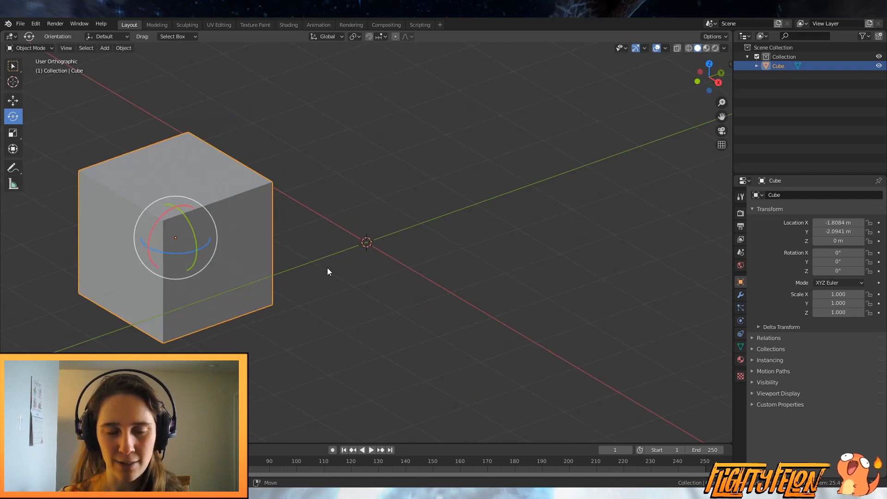
middle_drag(325, 271, 360, 258)
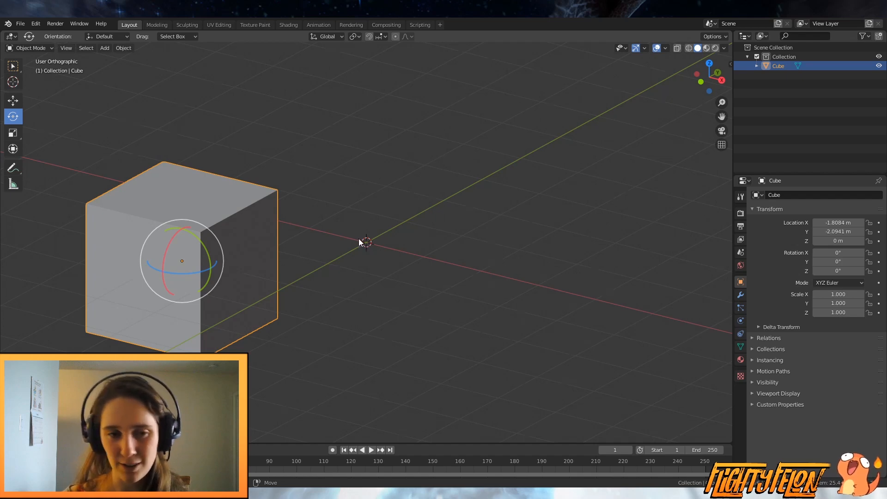
scroll(360, 240, down, 6)
key(g)
click(127, 226)
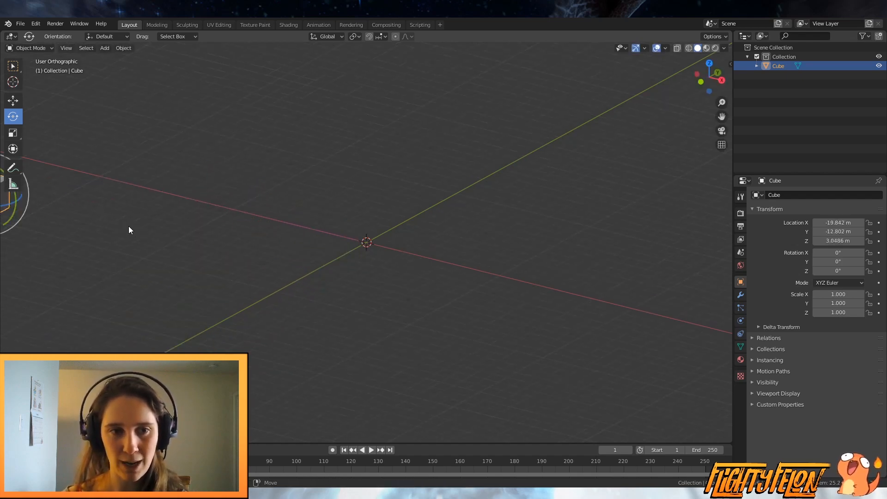
Step: Apply the cube's location and inspect where its origin sits relative to the mesh
key(ctrl+a)
click(155, 231)
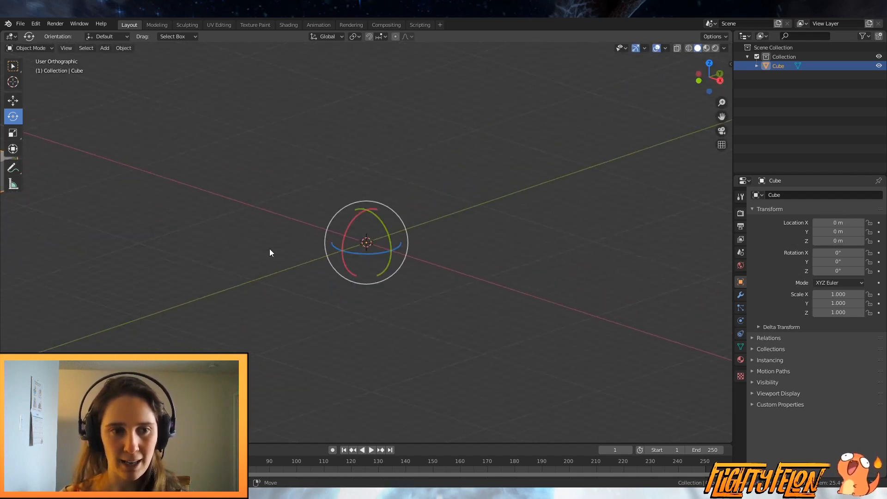
scroll(272, 241, down, 3)
shift+middle_drag(274, 236, 359, 257)
scroll(262, 240, up, 4)
scroll(251, 238, down, 2)
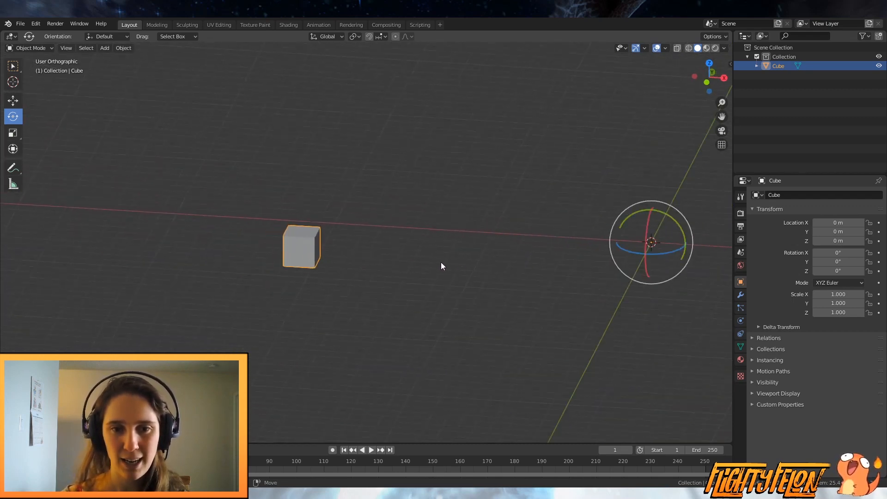
middle_drag(547, 264, 481, 261)
scroll(479, 261, down, 1)
Step: Undo the applied location and the last free move of the cube
key(ctrl+z)
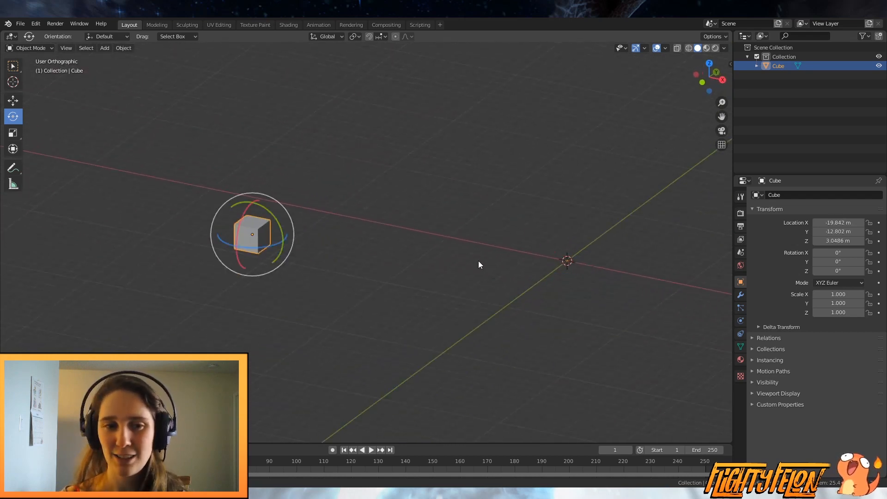
key(ctrl+z)
scroll(573, 282, up, 1)
shift+middle_drag(573, 283, 344, 250)
scroll(360, 237, up, 5)
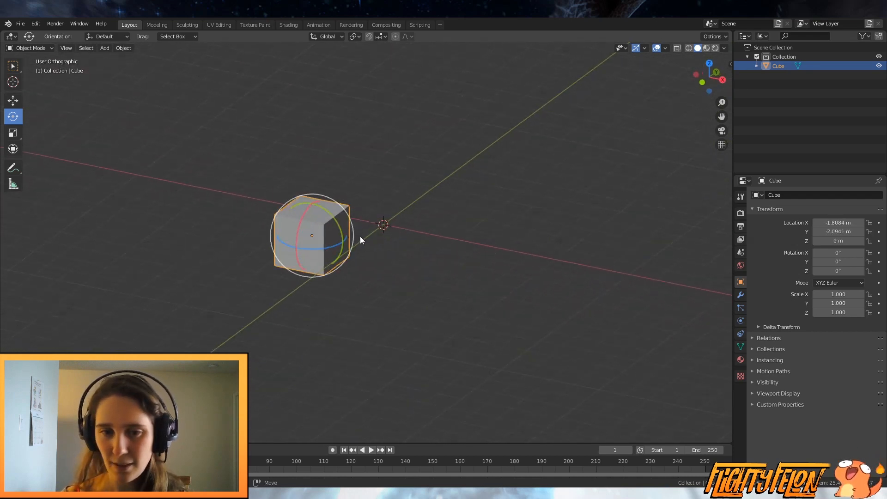
Step: Place the 3D cursor in the empty space just in front of the cube and deselect the cube
middle_drag(403, 239, 342, 233)
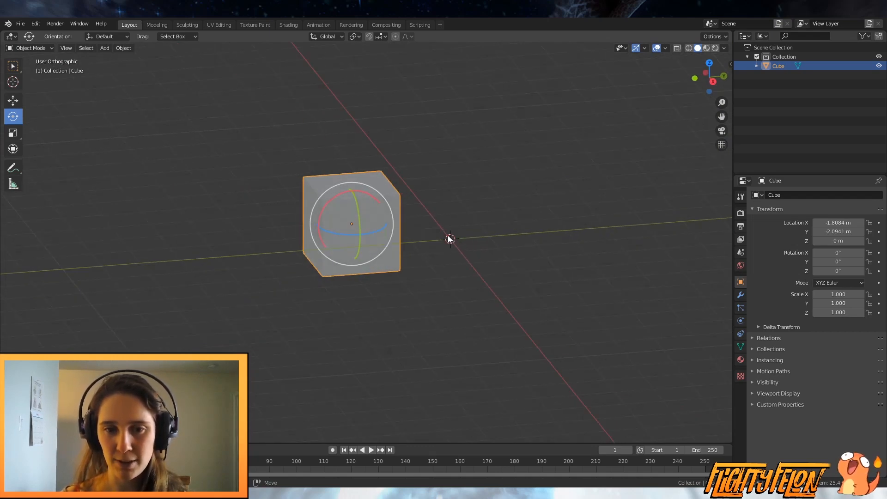
middle_drag(448, 237, 497, 262)
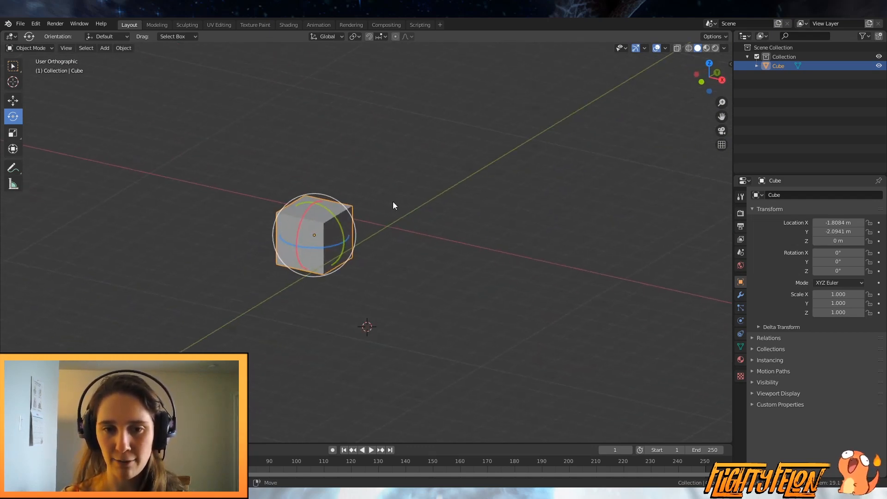
click(313, 110)
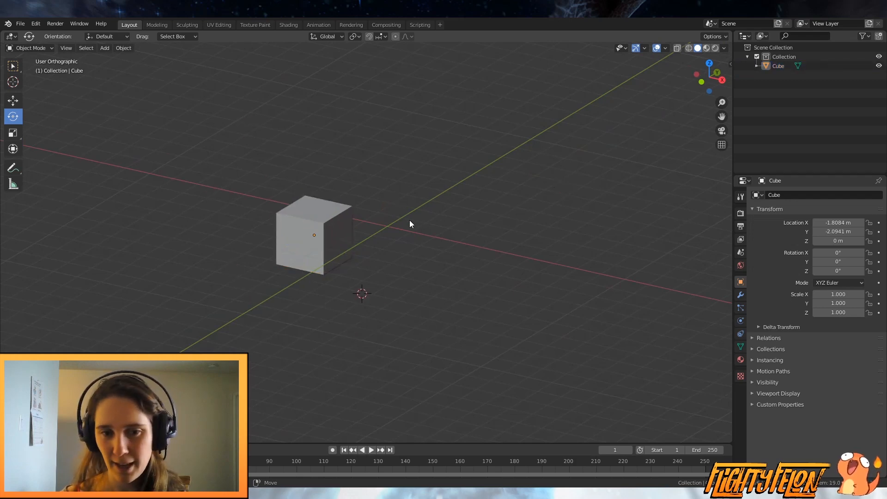
middle_drag(396, 229, 539, 242)
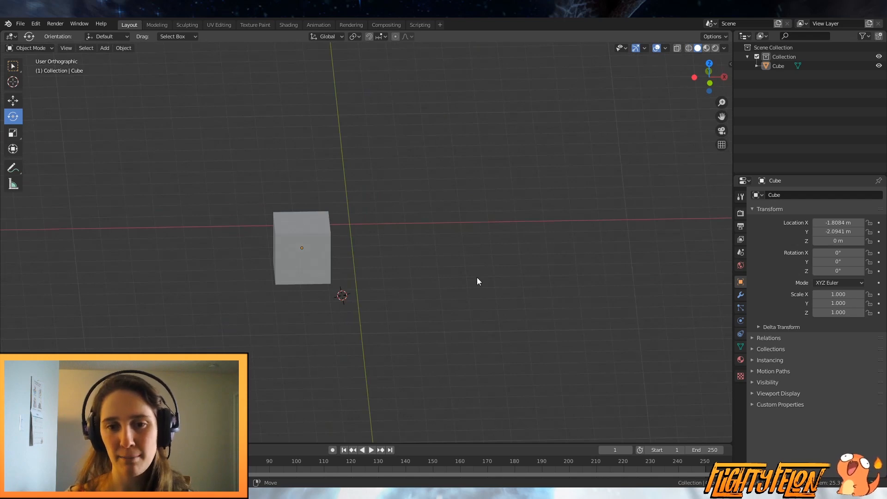
click(320, 228)
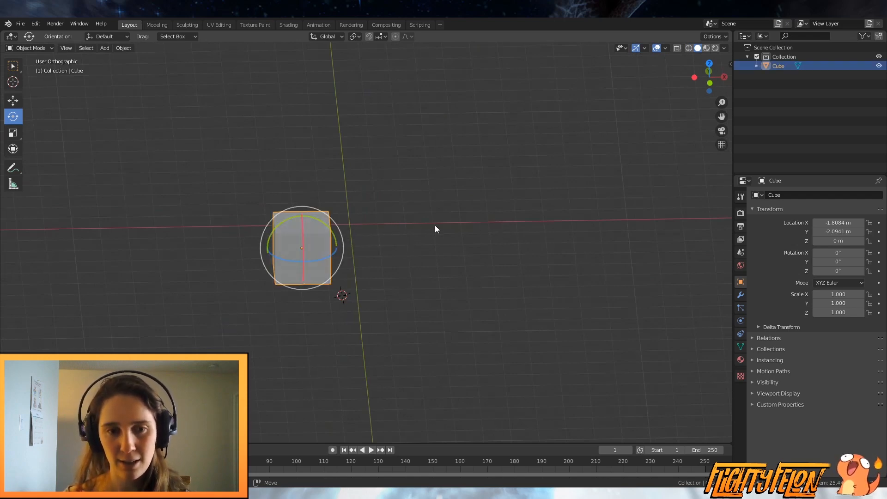
key(z)
click(583, 273)
click(583, 273)
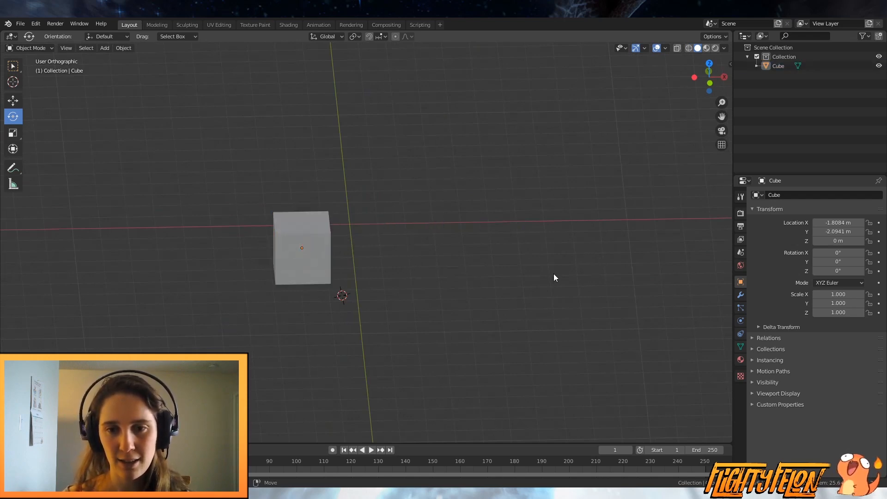
Step: Reposition the 3D cursor at several empty spots around the cube, checking its placement from the top view
middle_drag(554, 274, 395, 258)
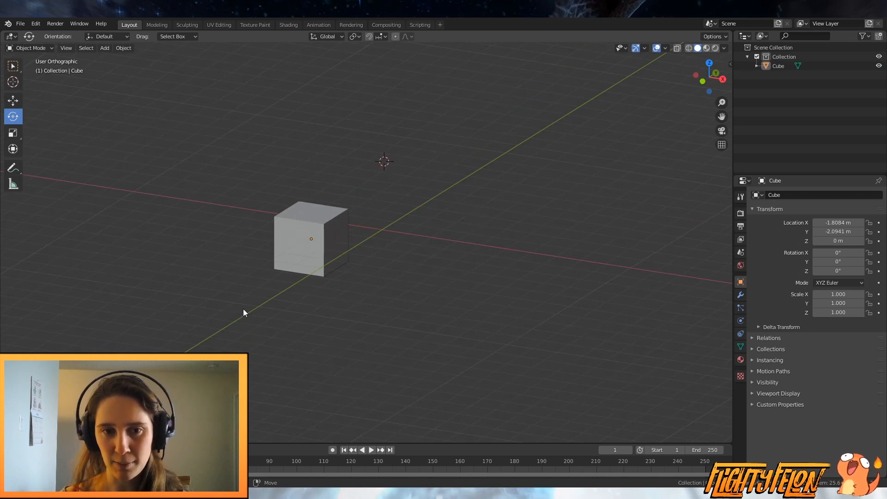
shift+right_click(453, 248)
shift+right_click(533, 276)
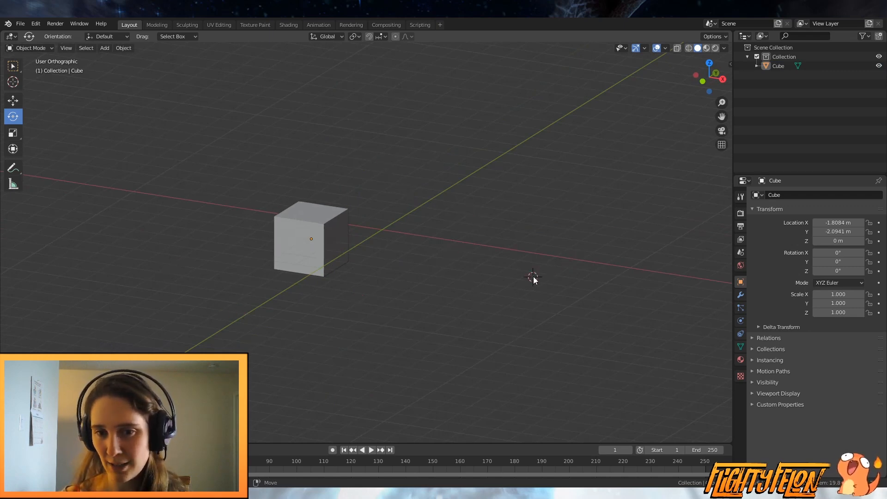
shift+right_click(434, 142)
middle_drag(283, 243, 414, 232)
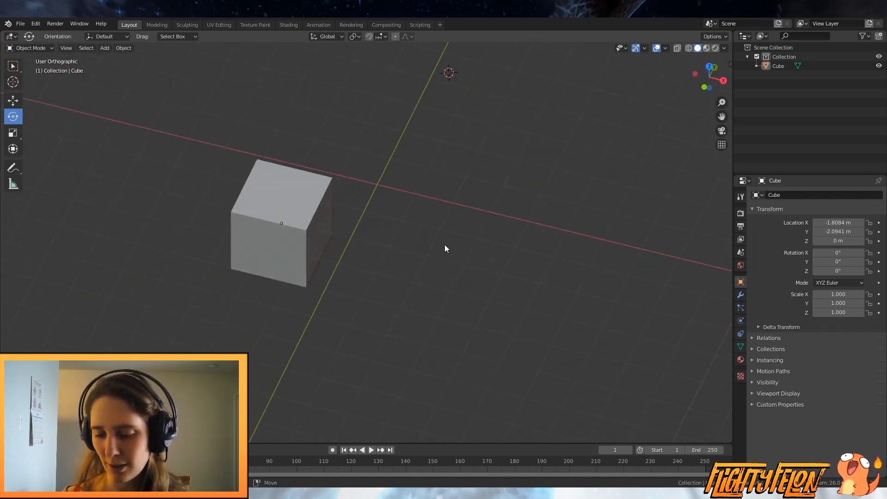
key(KP_7)
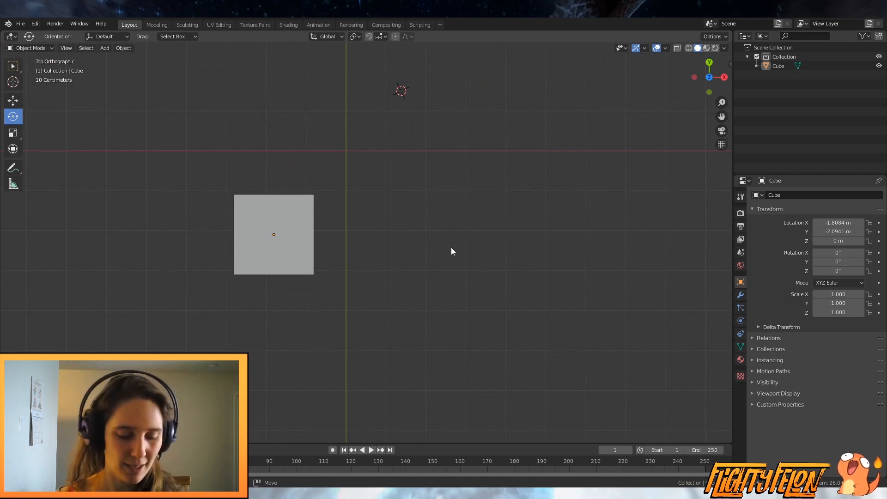
middle_drag(451, 248, 465, 160)
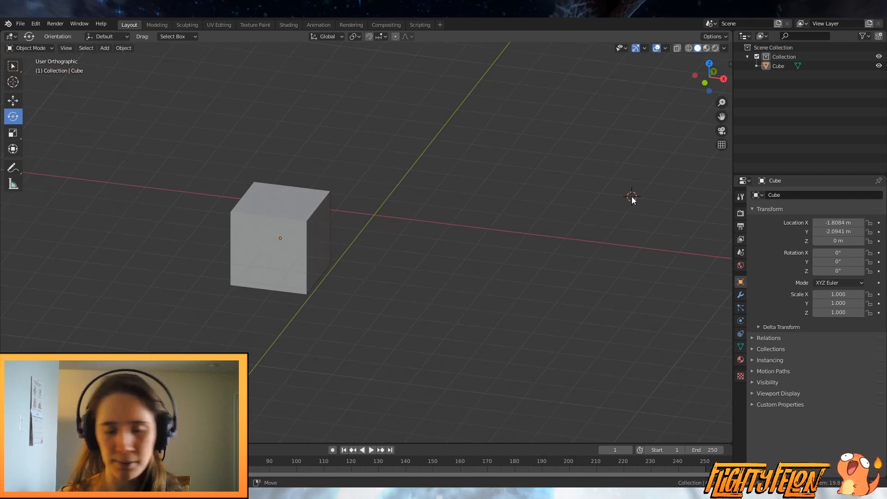
shift+right_click(545, 82)
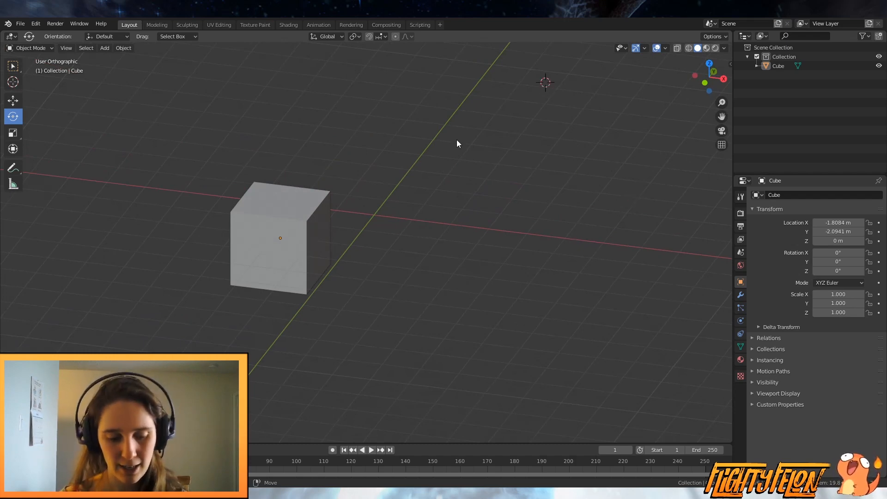
Step: Reset the 3D cursor to the world origin and examine its position beside the cube
key(shift+c)
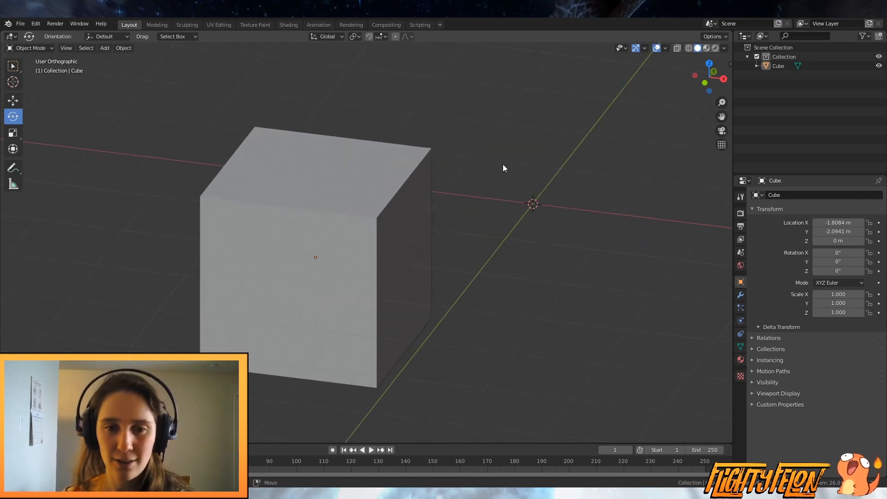
scroll(503, 165, down, 3)
middle_drag(503, 164, 493, 275)
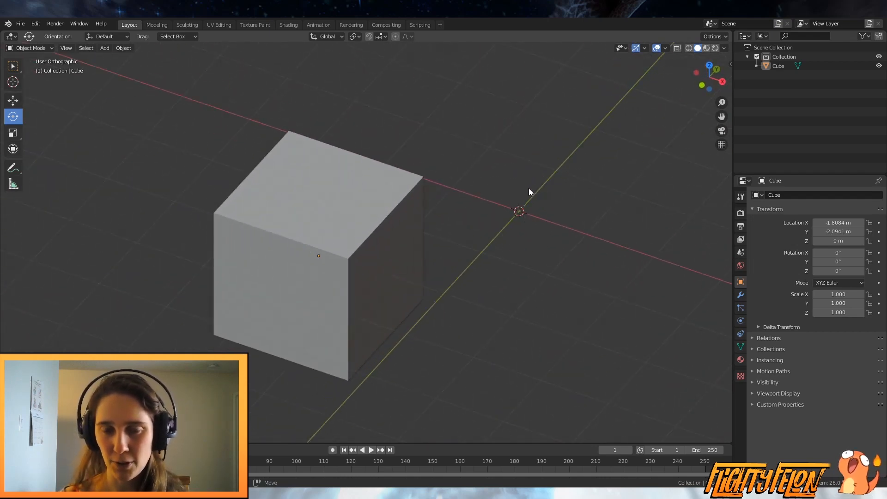
scroll(536, 197, down, 1)
scroll(646, 206, up, 2)
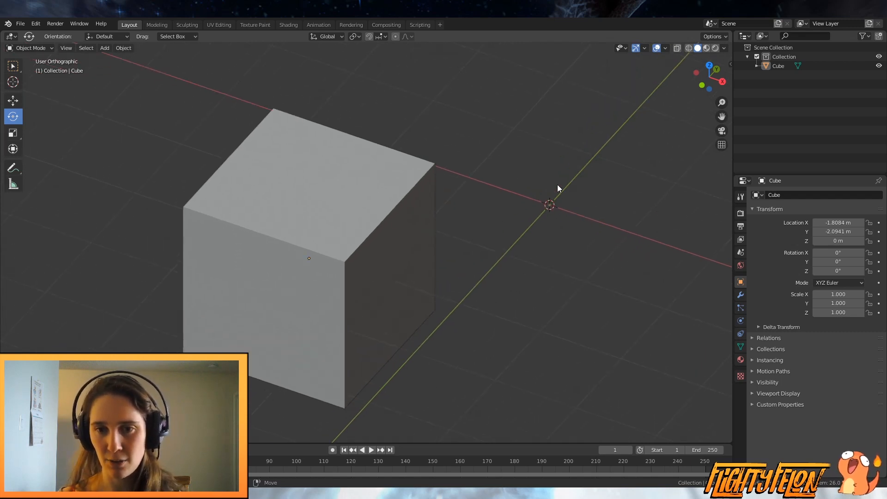
middle_drag(558, 188, 464, 188)
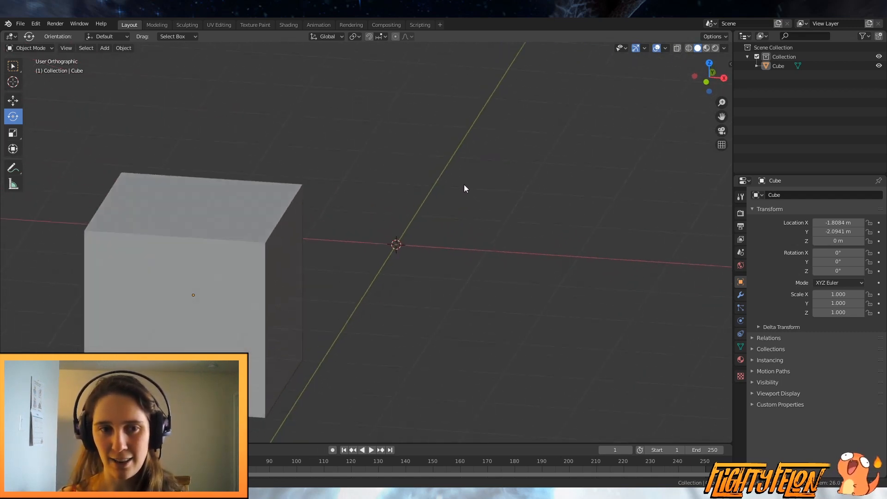
Step: Select the cube and snap the selection to the 3D cursor at the world origin
click(285, 236)
click(123, 48)
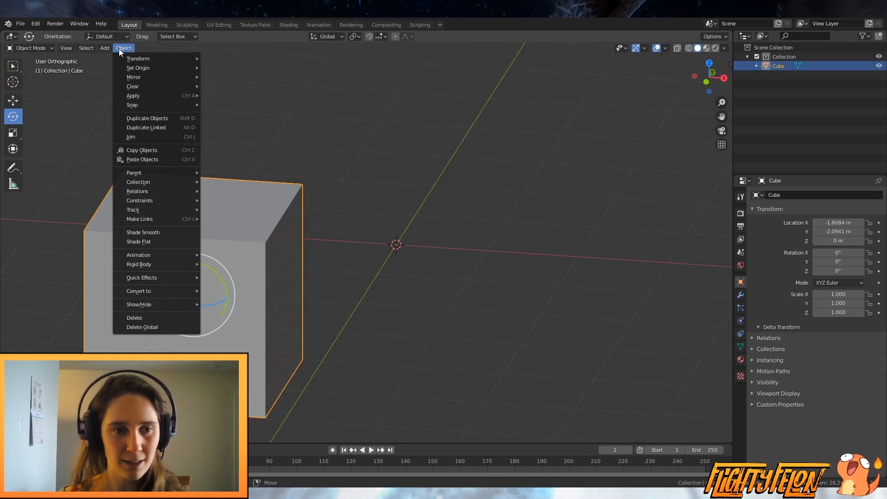
mouse_move(83, 48)
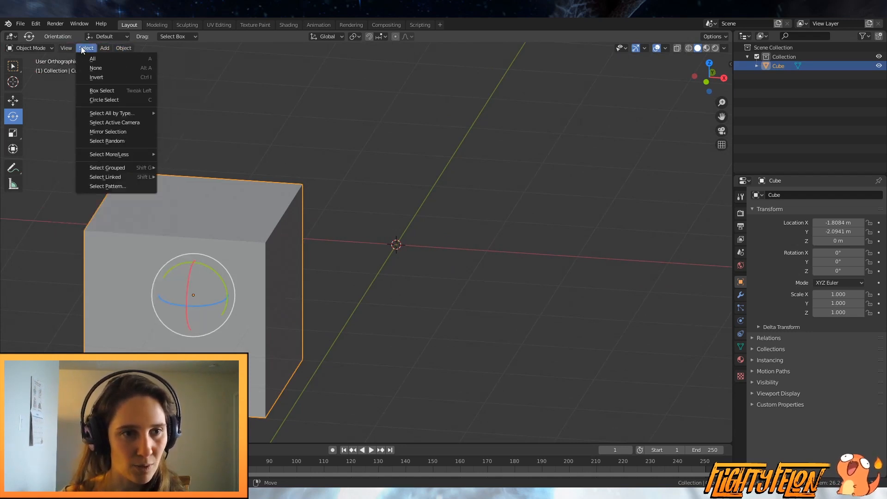
key(shift+s)
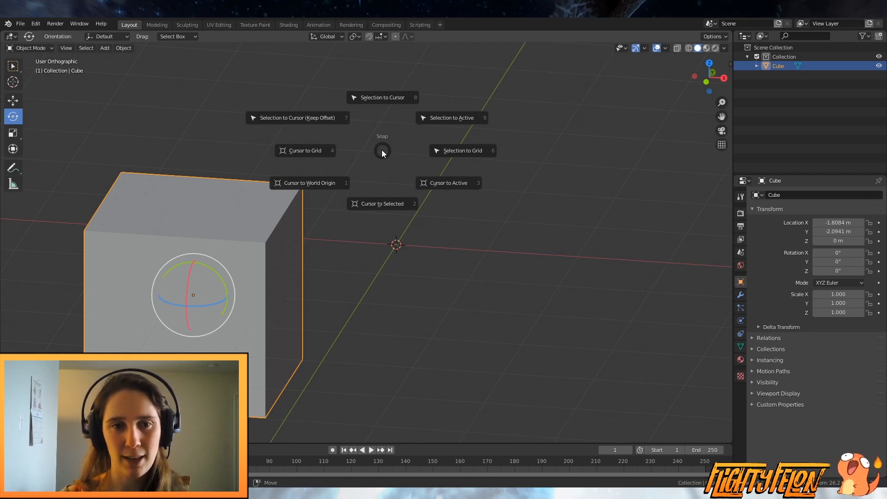
click(395, 101)
scroll(522, 206, down, 3)
middle_drag(539, 212, 523, 220)
key(shift+s)
click(300, 241)
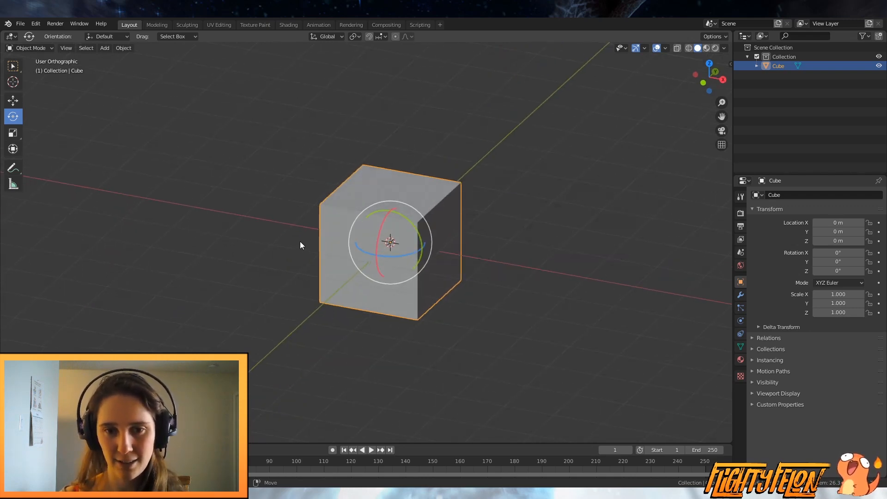
scroll(257, 229, up, 4)
key(shift+s)
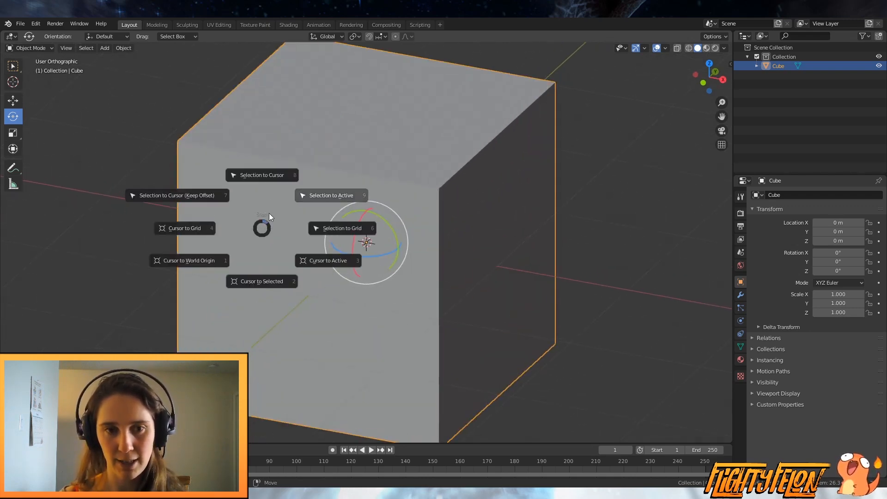
click(266, 175)
Step: Examine how the cube's origin lines up with the 3D cursor, viewing it from several angles and distances
scroll(406, 206, down, 2)
middle_drag(433, 212, 391, 217)
scroll(377, 248, up, 3)
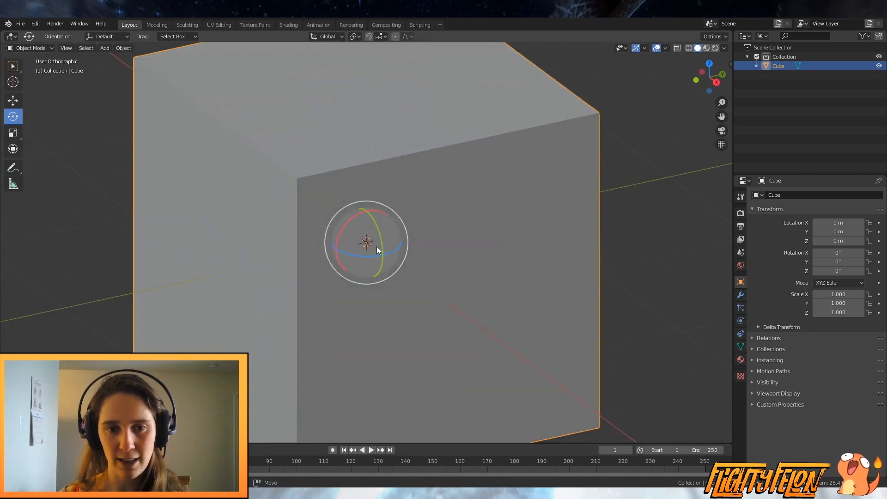
scroll(449, 212, down, 2)
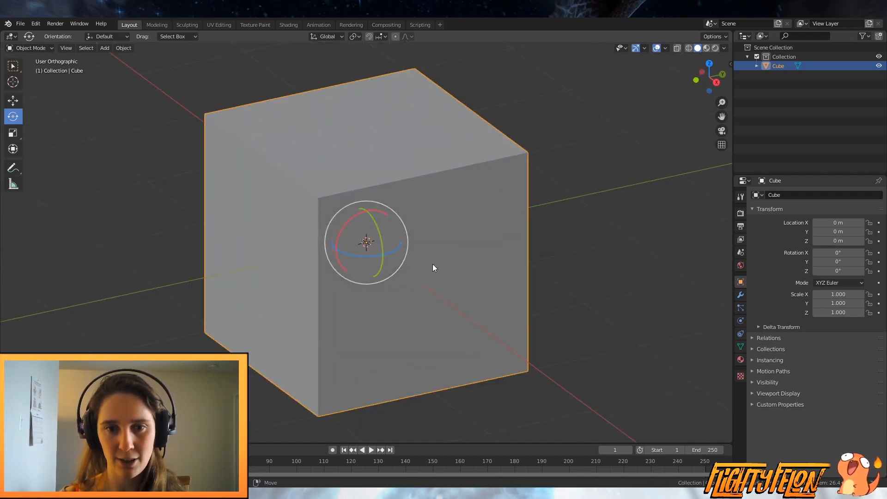
scroll(434, 268, up, 4)
scroll(394, 244, down, 1)
middle_drag(395, 240, 526, 268)
scroll(525, 264, down, 3)
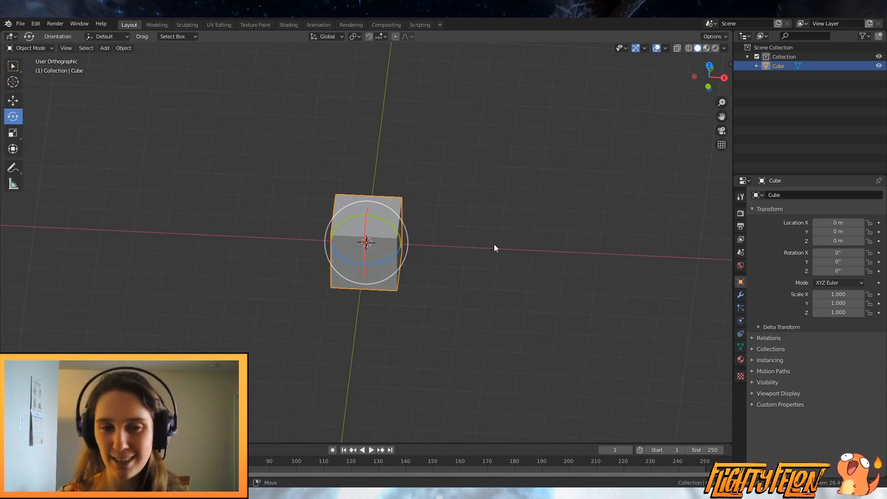
Step: Move the cube freely to about X -0.13 m, Y 0.35 m, Z 0.34 m and try rotating and scaling it
middle_drag(494, 249, 485, 231)
key(g)
key(r)
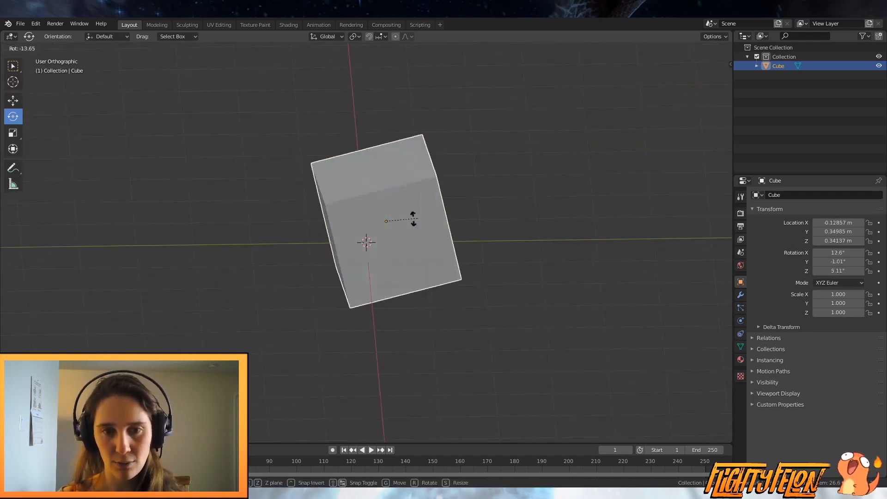
key(Escape)
middle_drag(350, 292, 483, 292)
key(s)
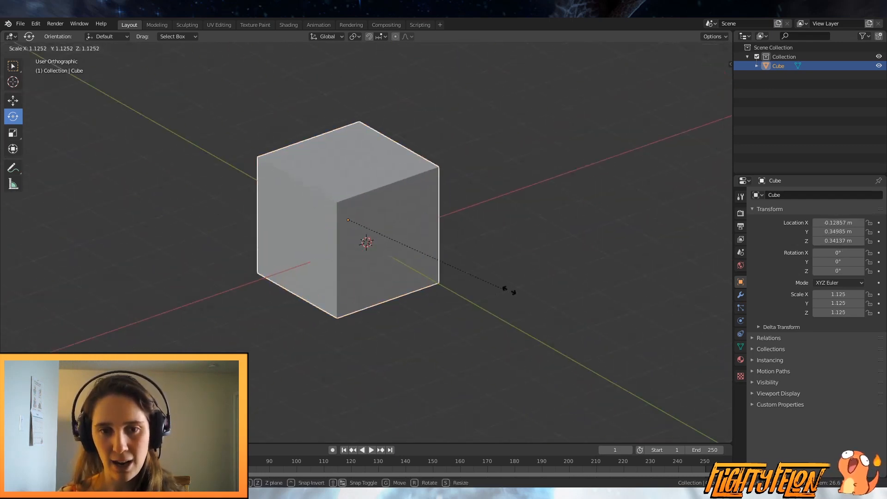
key(Escape)
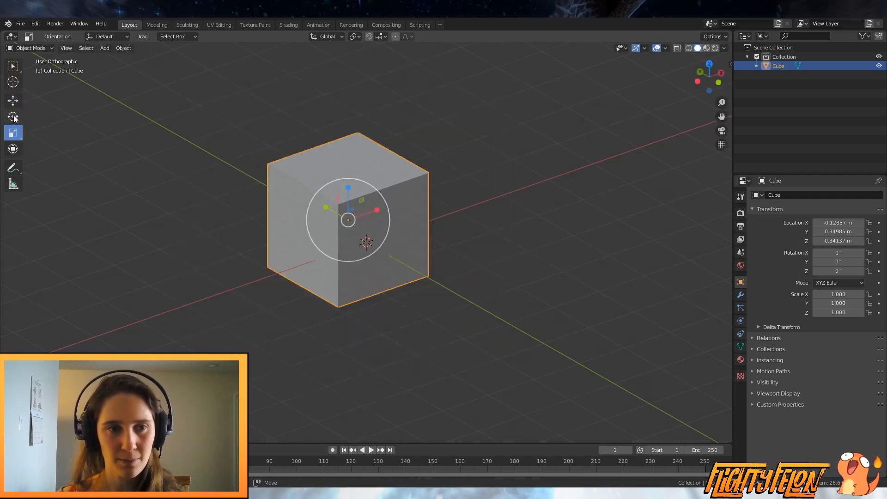
Step: Activate the Scale tool and freely move the cube to about X -0.33 m, Y 0.36 m, Z -0.02 m
click(14, 132)
middle_drag(116, 153, 219, 173)
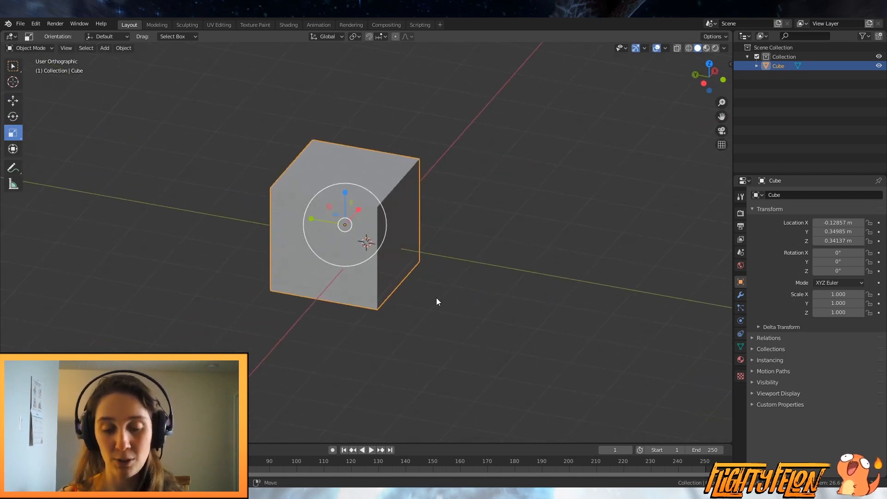
key(g)
key(Escape)
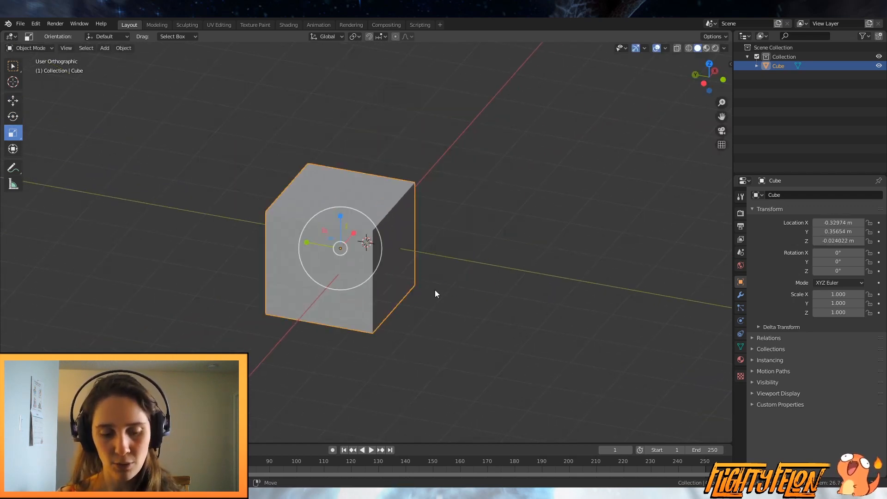
Step: Try out the Rotate, Scale and Move commands on the cube one after another, cancelling each one
key(r)
key(Escape)
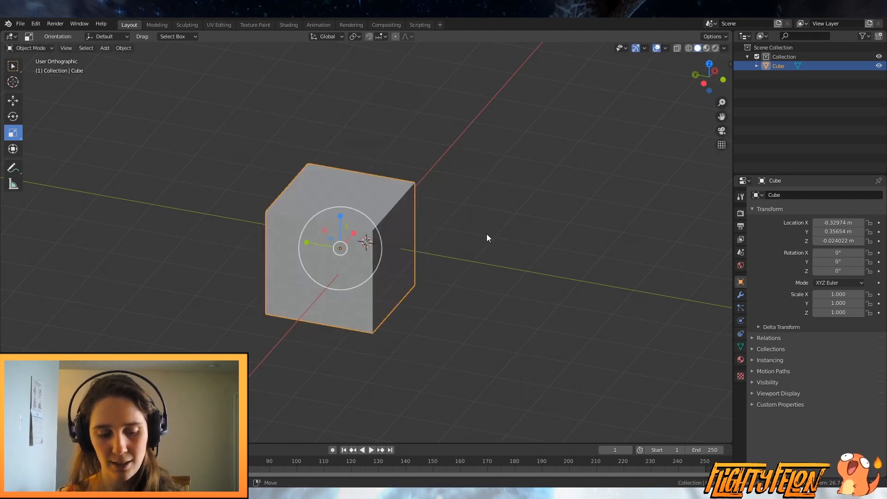
key(s)
key(Escape)
key(g)
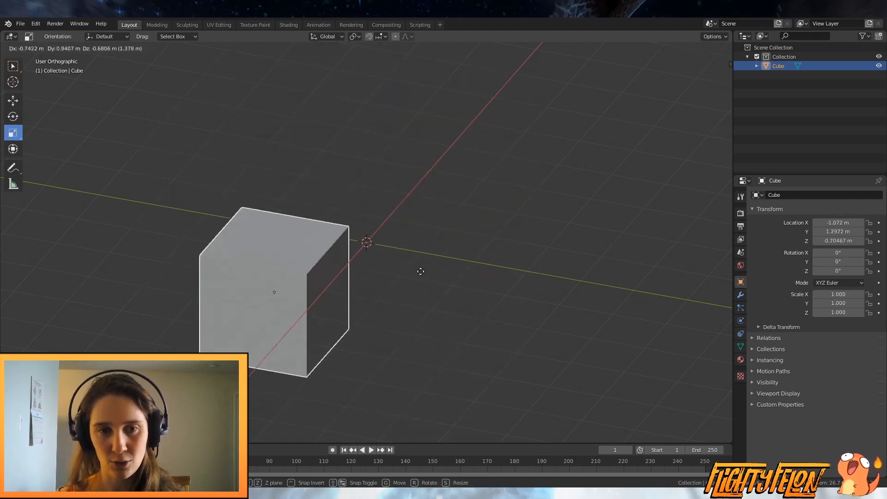
key(Escape)
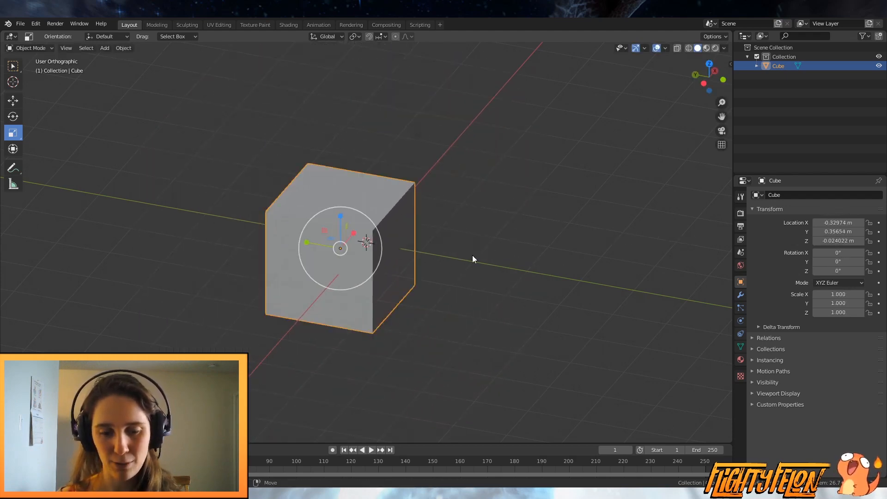
Step: Clear the cube's location to return it to the world origin, and try another small free move
middle_drag(471, 257, 500, 237)
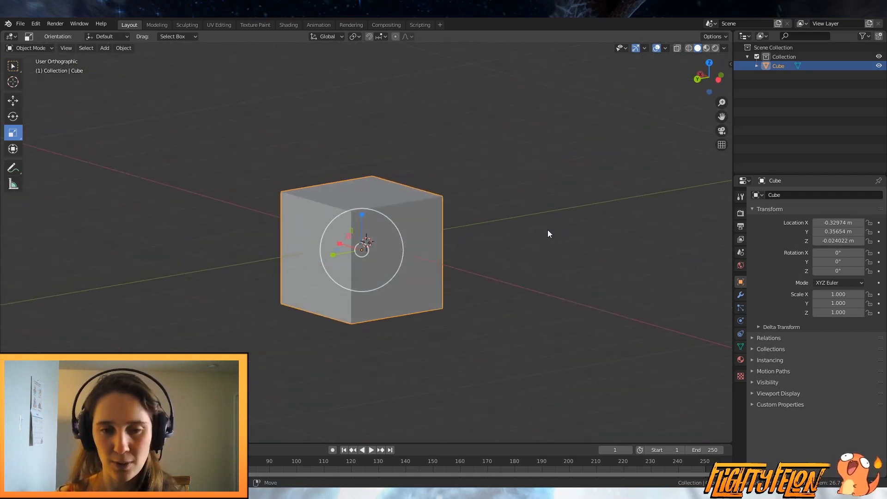
key(alt+g)
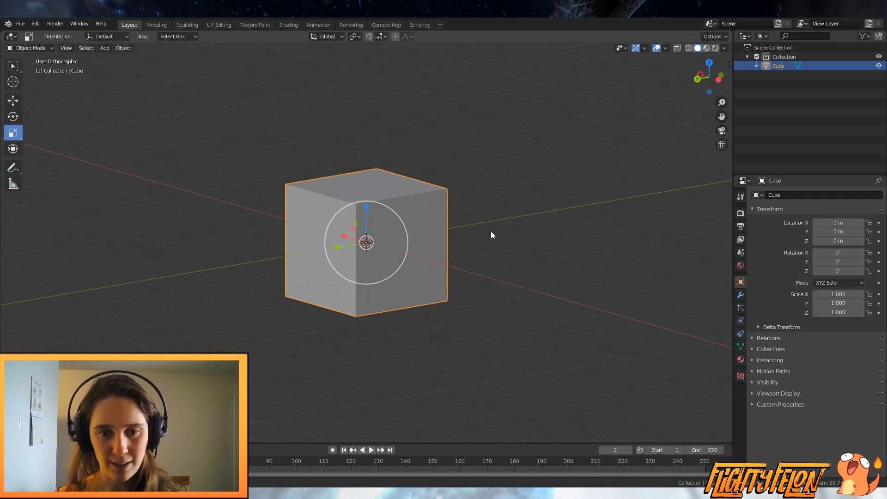
middle_drag(491, 231, 504, 267)
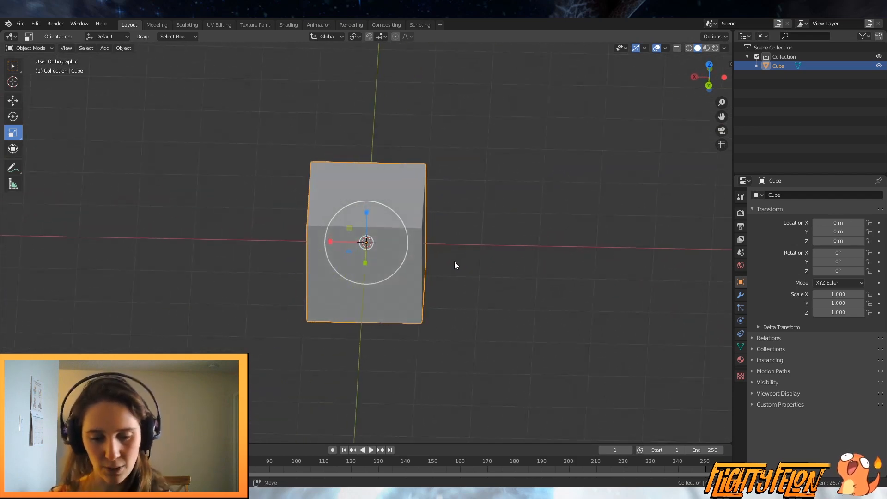
middle_drag(225, 217, 405, 234)
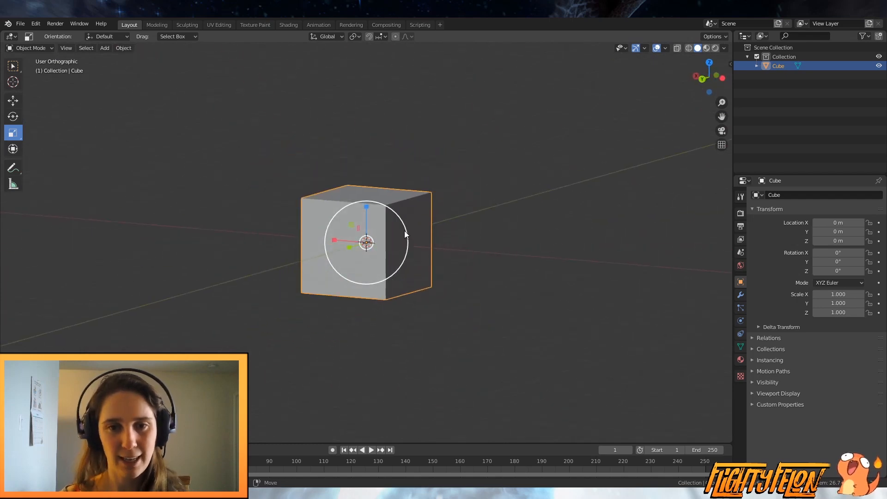
scroll(414, 214, up, 3)
middle_drag(356, 194, 359, 211)
key(g)
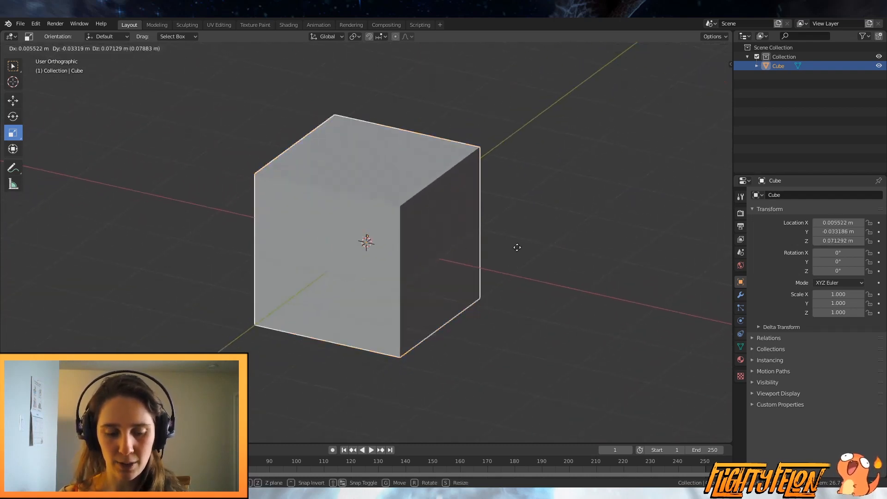
right_click(514, 223)
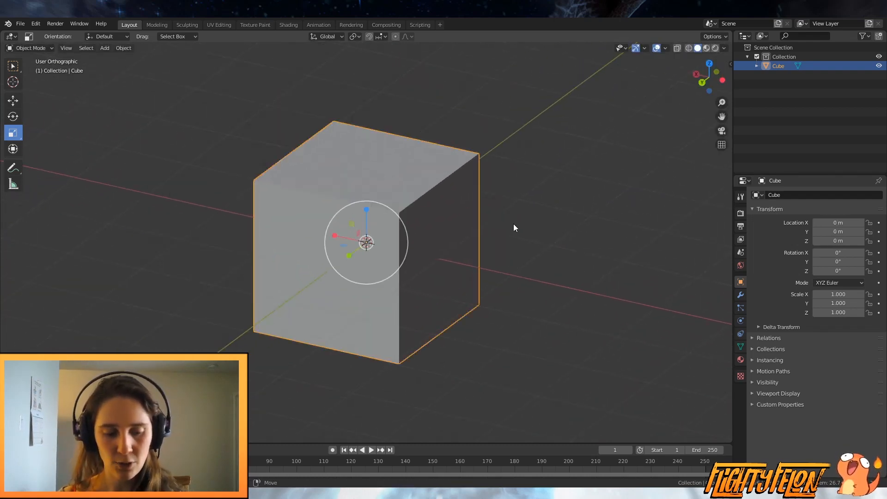
Step: Switch the cube back and forth between Object Mode and Edit Mode, ending in Edit Mode
key(Tab)
key(Tab)
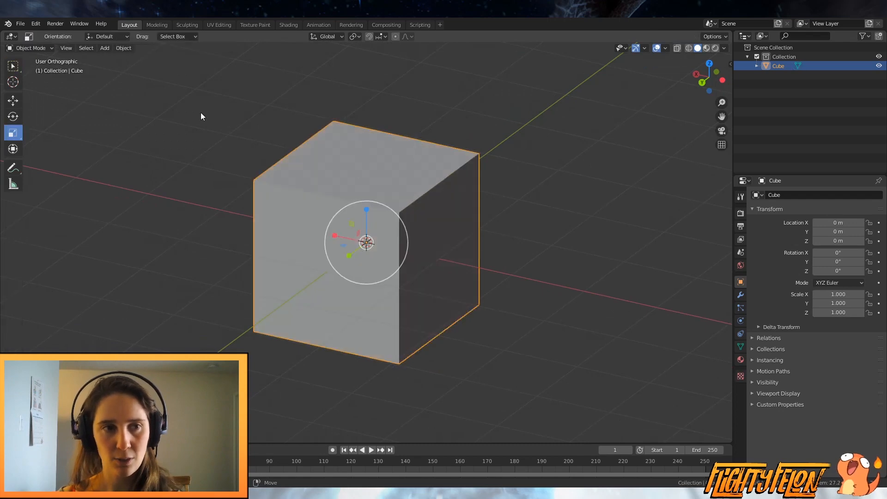
click(23, 48)
click(31, 69)
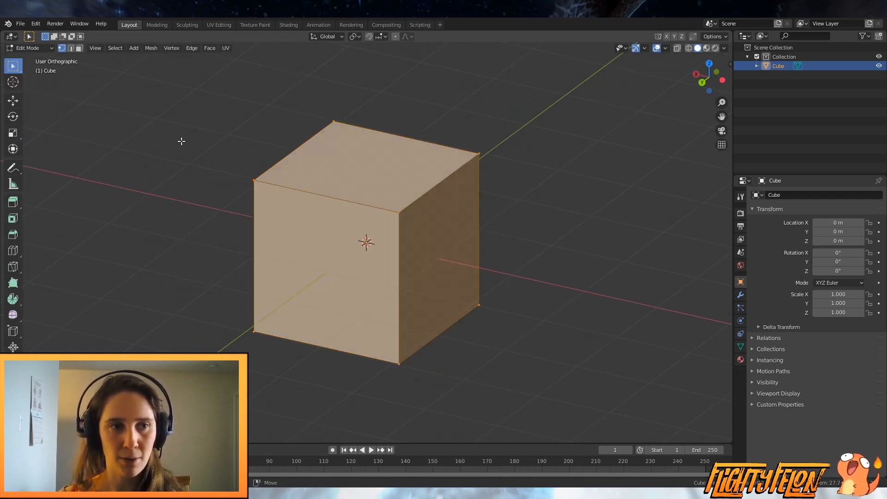
key(Tab)
key(Tab)
key(Tab)
key(Tab)
Step: Select one top corner vertex of the cube, try a free move, and reposition it inward and downward
middle_drag(316, 181, 515, 166)
click(371, 179)
key(g)
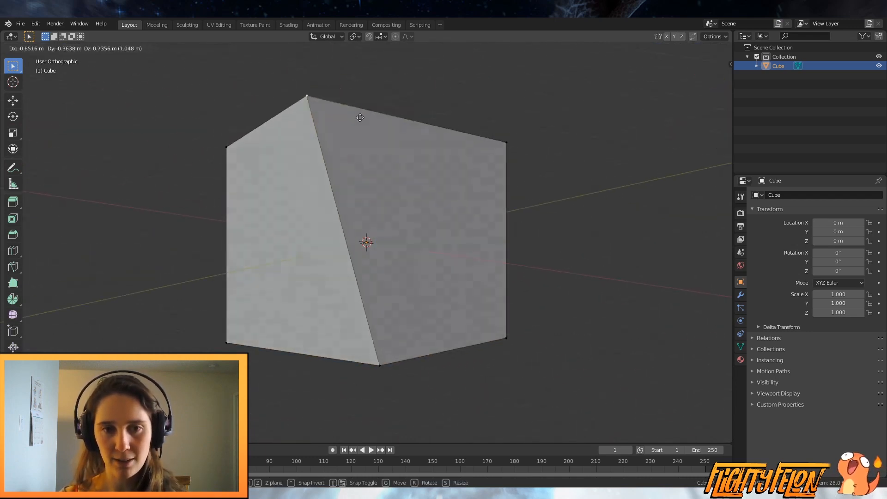
key(Escape)
middle_drag(426, 257, 519, 195)
key(g)
click(470, 232)
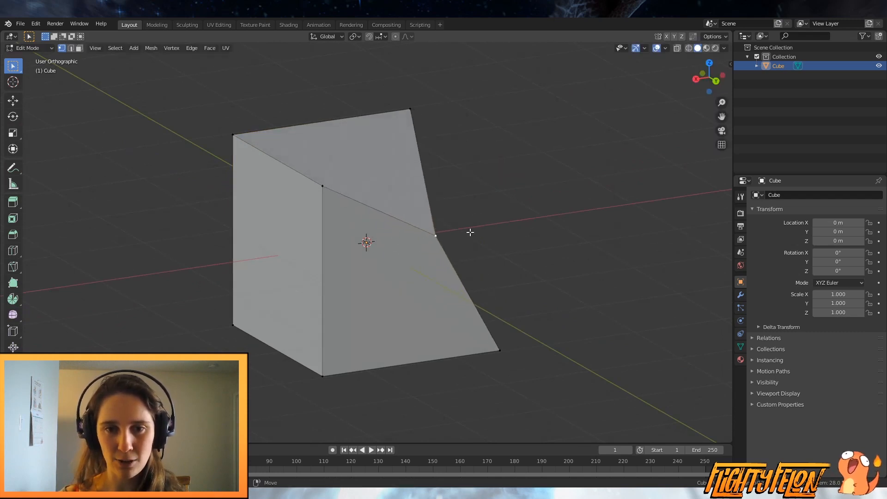
Step: Move the remaining top corner vertices inward one by one so the cube tapers toward a small top face
middle_drag(329, 179, 278, 150)
key(g)
click(399, 280)
middle_drag(522, 193, 429, 259)
key(g)
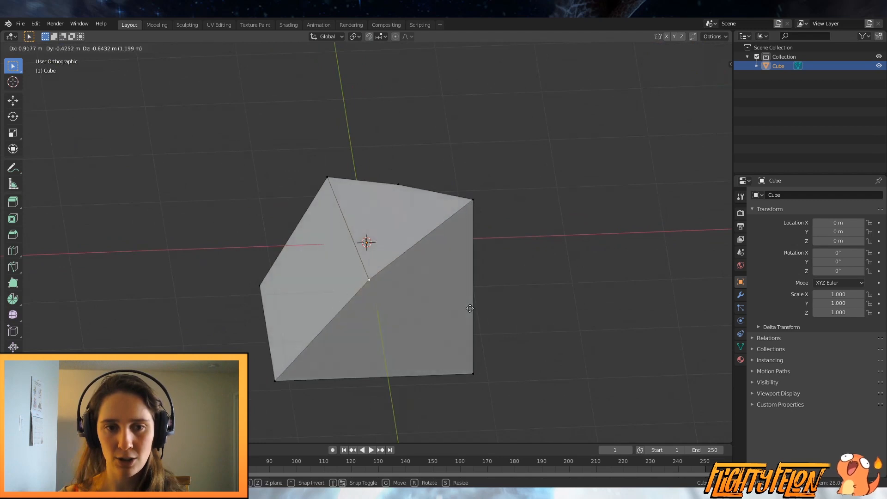
click(434, 300)
key(g)
click(391, 294)
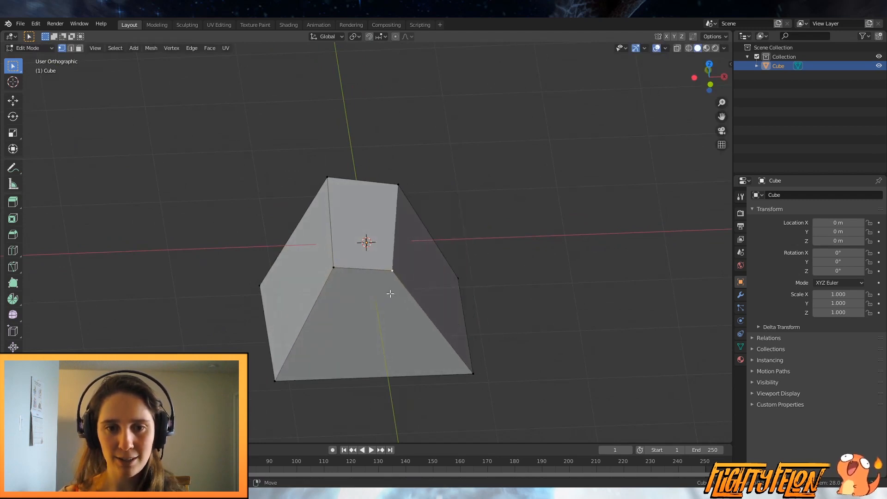
Step: Switch to edge selection and scale one top edge and one bottom edge of the mesh
middle_drag(390, 293, 107, 89)
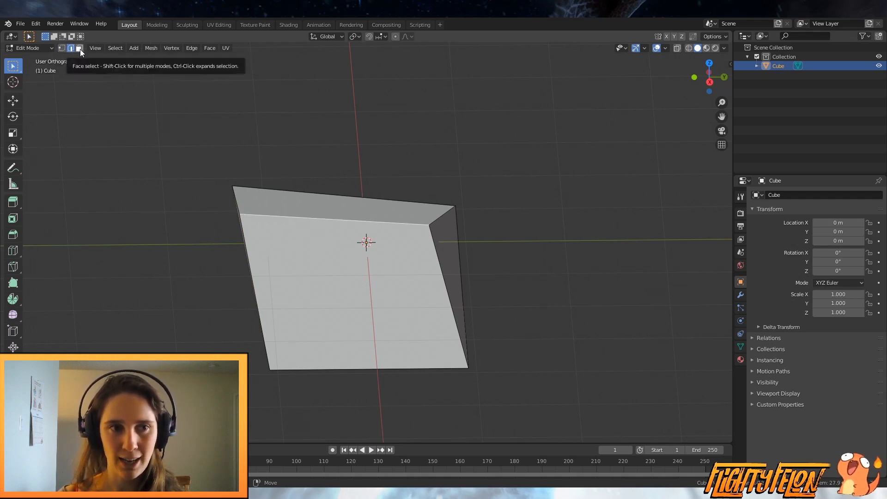
key(g)
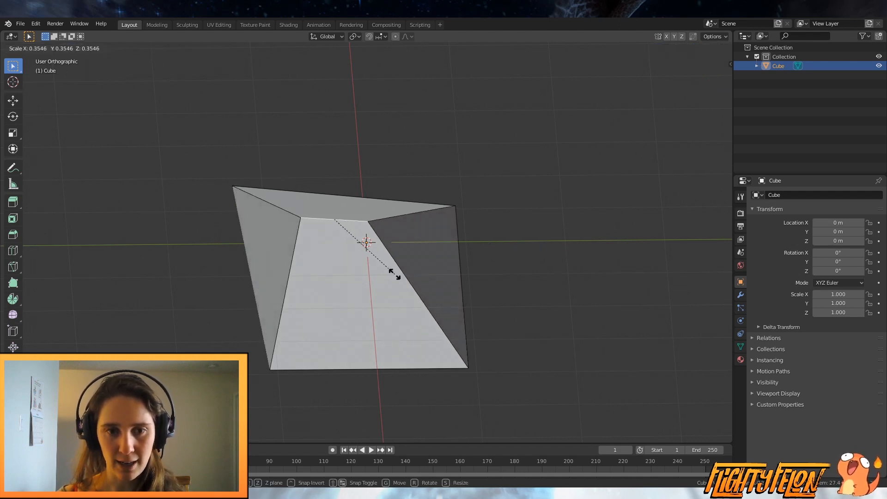
click(393, 324)
middle_drag(393, 324, 376, 365)
key(s)
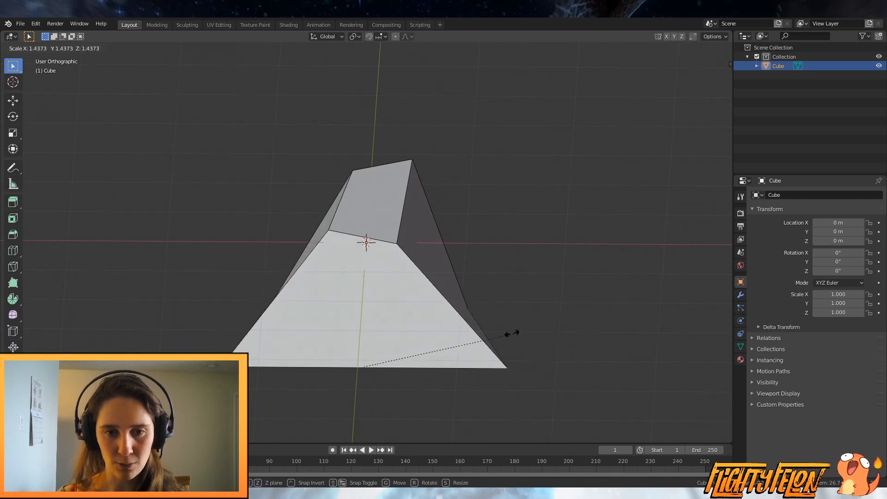
click(365, 324)
Step: Rotate one edge of the mesh and freely move another to distort the shape further
middle_drag(365, 324, 326, 300)
middle_drag(356, 253, 391, 290)
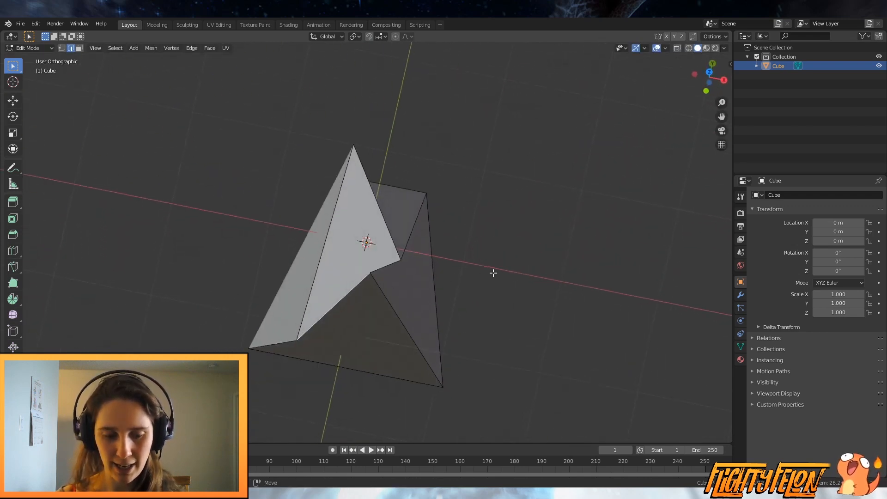
key(r)
click(373, 381)
middle_drag(373, 380, 349, 301)
key(g)
click(331, 276)
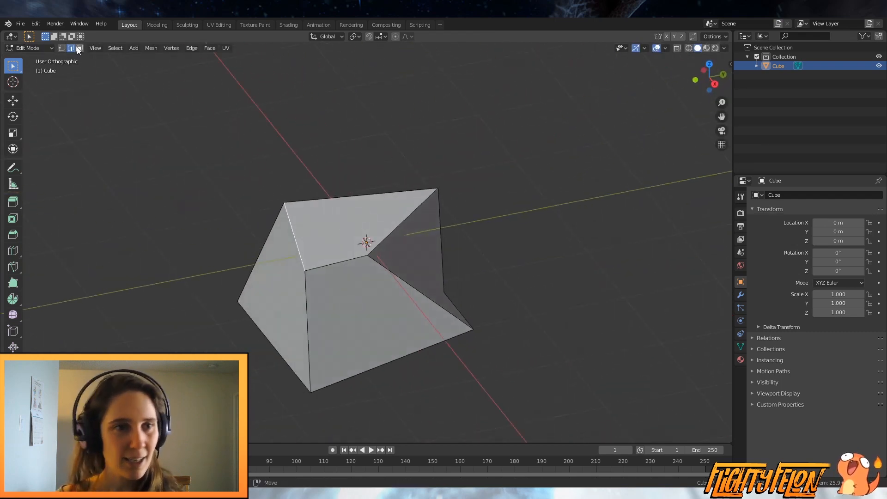
Step: Switch to face selection and collapse the narrow side face to a point by scaling it to 0
middle_drag(237, 229, 541, 285)
text(s)
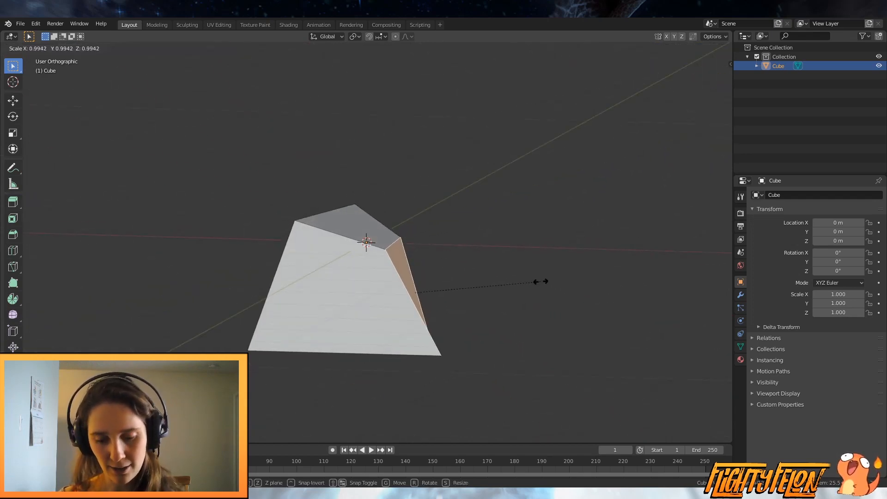
text(0)
key(Return)
middle_drag(531, 279, 465, 285)
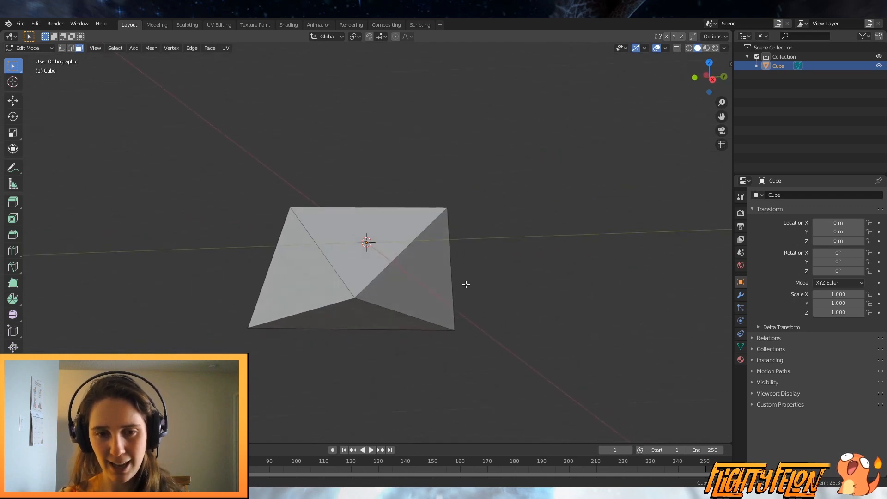
Step: Repeat the collapse of the side face by scaling it to 0, and try to scale it back up
key(ctrl+z)
text(s)
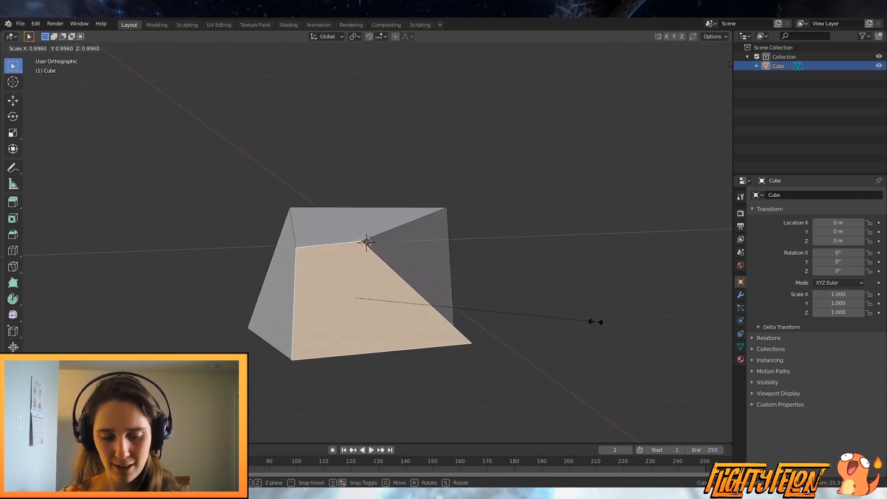
text(0)
key(Return)
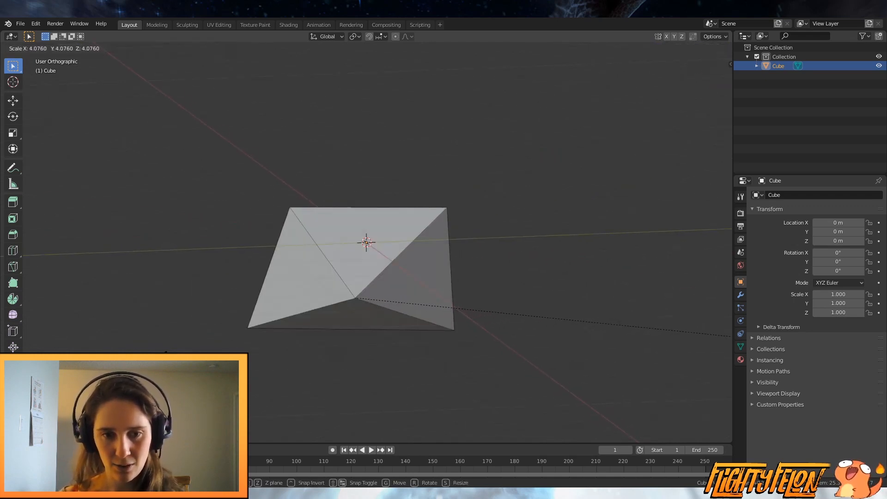
click(165, 354)
click(506, 356)
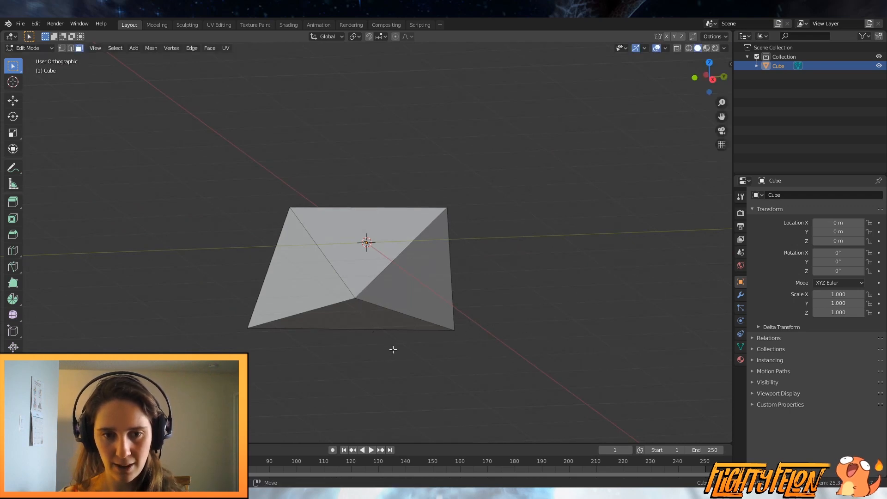
Step: Undo the collapse and freely rescale the side face, keeping its size above zero
key(ctrl+z)
key(s)
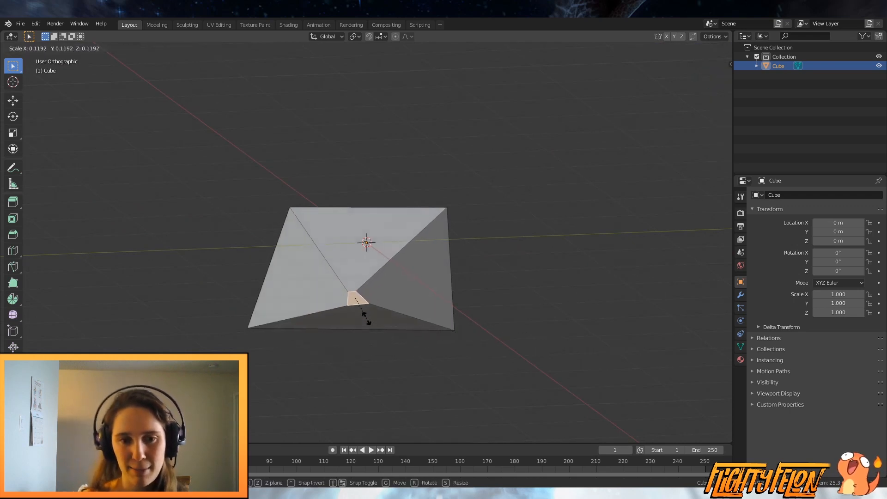
click(366, 310)
key(s)
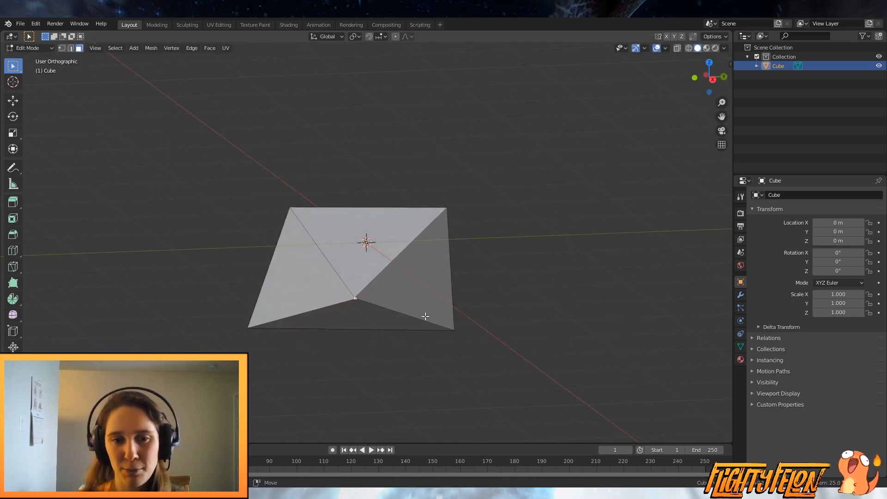
click(509, 387)
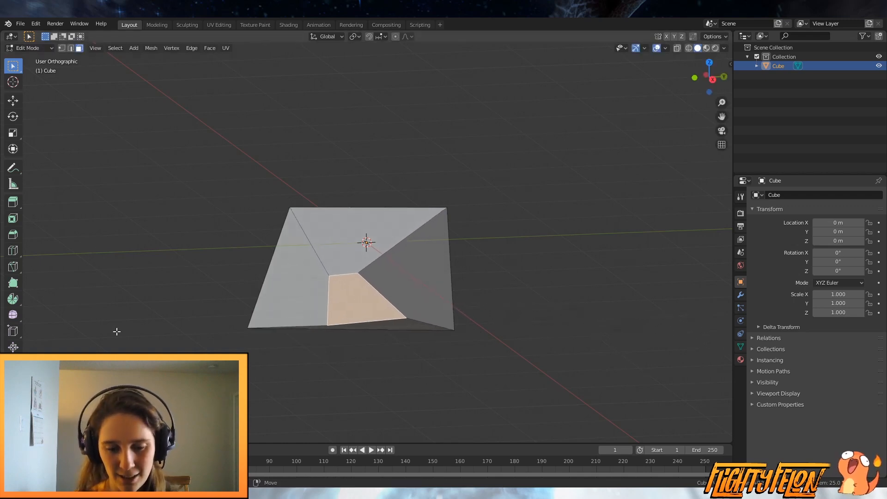
middle_drag(529, 397, 447, 273)
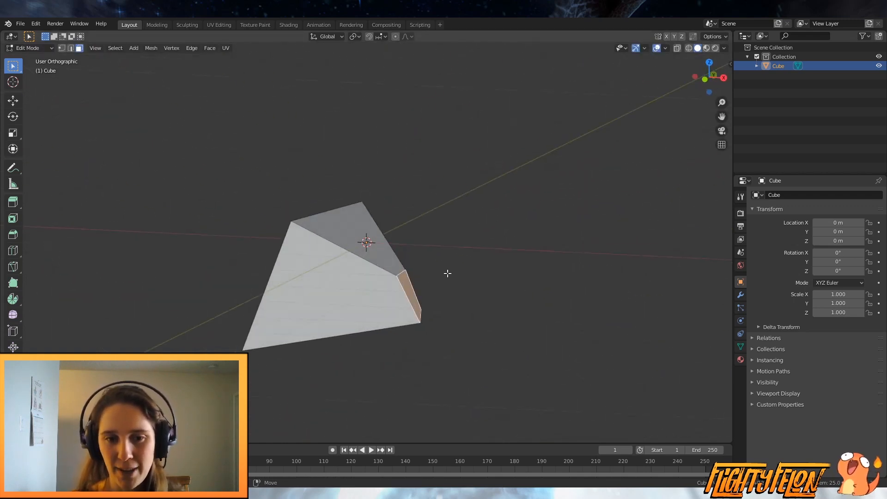
key(s)
click(583, 360)
Step: Flatten the side face along the X axis by scaling it to 0, and check it in front orthographic view
middle_drag(582, 359, 538, 319)
key(s)
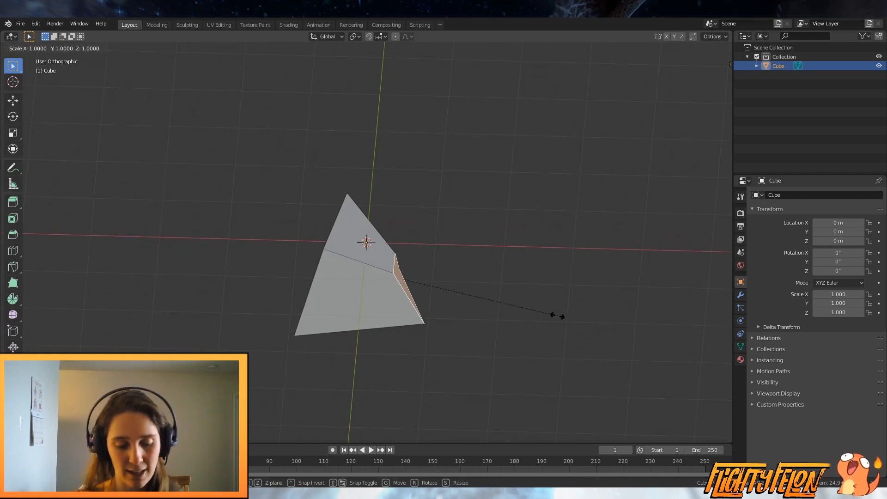
key(Return)
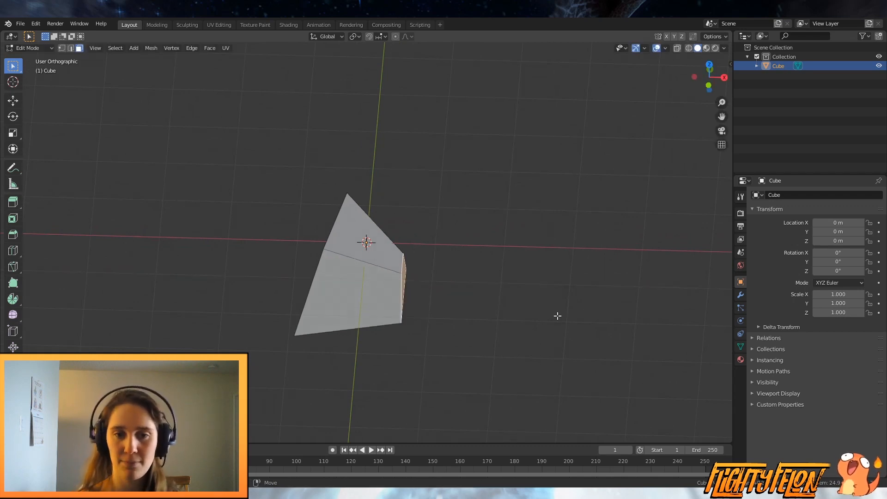
middle_drag(557, 316, 469, 297)
key(KP_1)
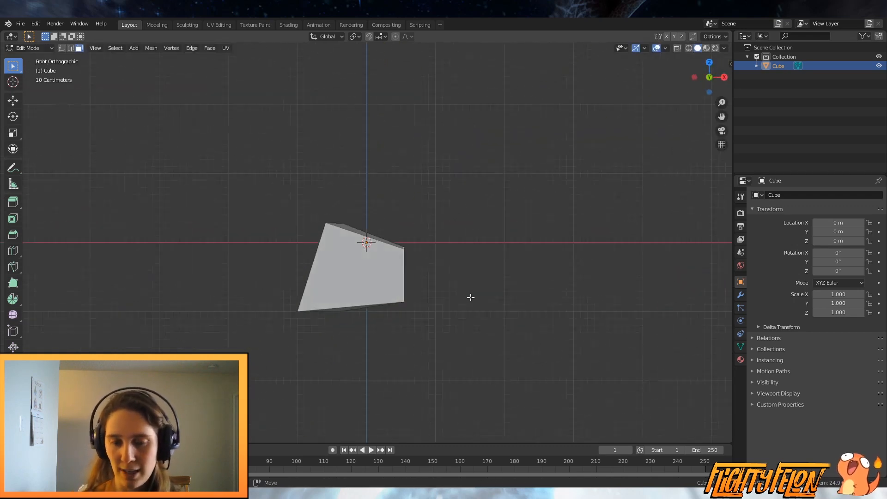
scroll(467, 289, up, 3)
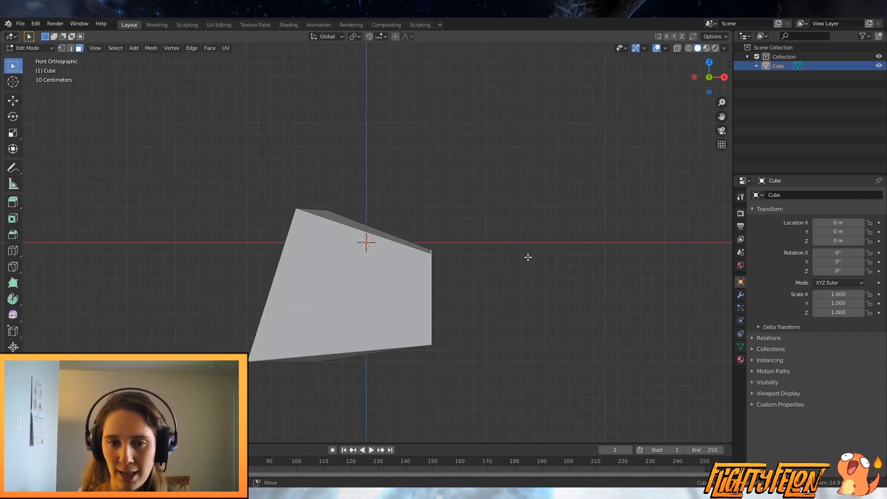
scroll(467, 280, up, 3)
Step: Tilt the side face freely on multiple axes with a trackball rotation
middle_drag(528, 334, 556, 326)
key(r)
key(r)
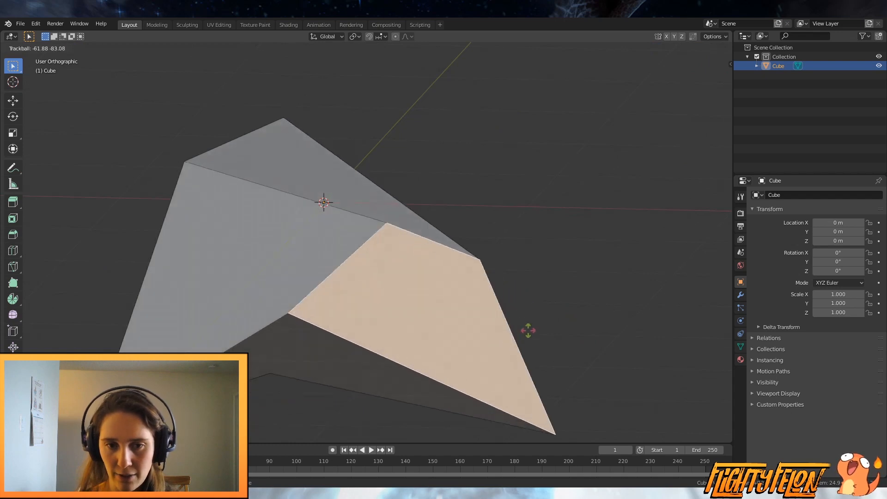
click(584, 344)
Step: Scale the tilted side face to 0 along the global Z axis
middle_drag(584, 344, 555, 367)
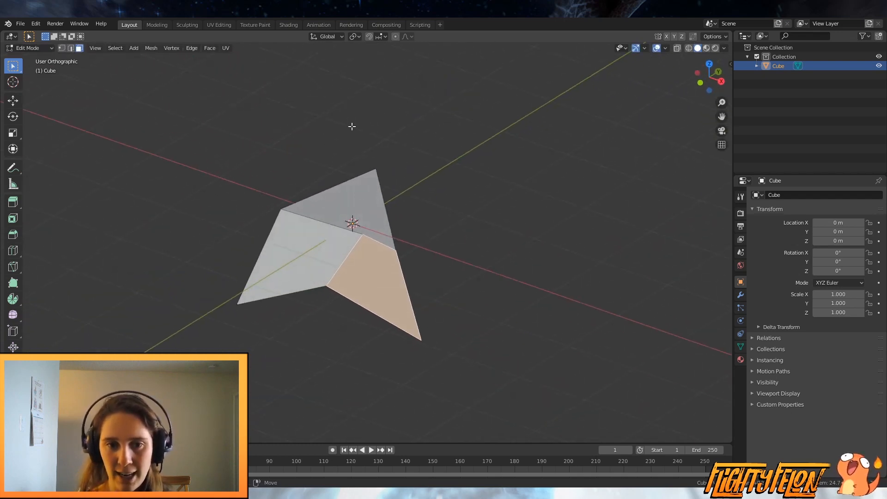
text(z)
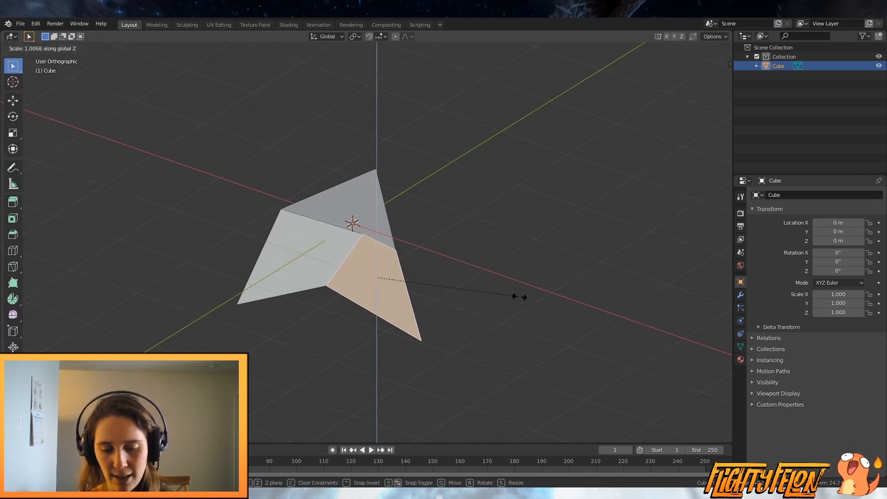
text(0)
key(Return)
middle_drag(513, 301, 467, 280)
Step: Move the selected side face 1 m along the global Y axis
key(a)
click(407, 270)
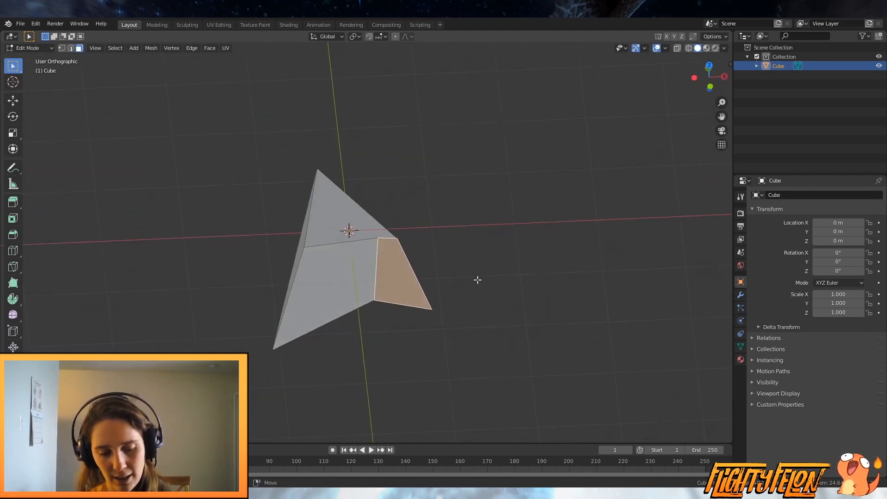
key(g)
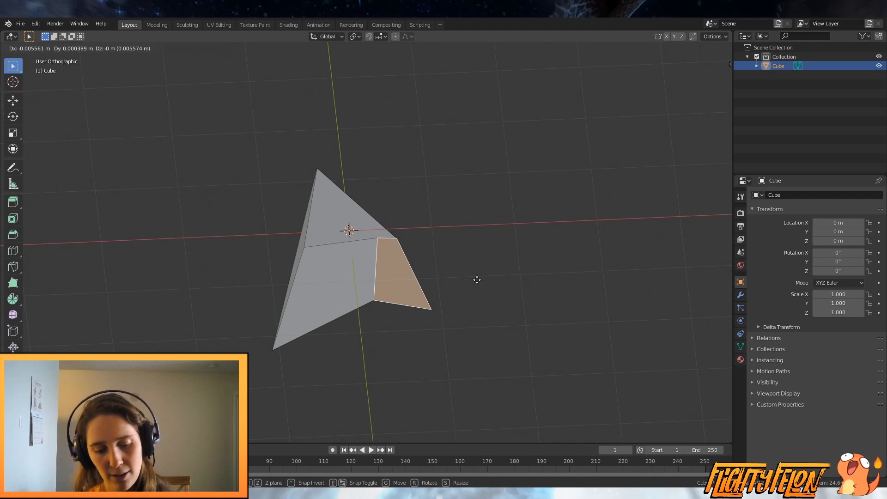
text(1)
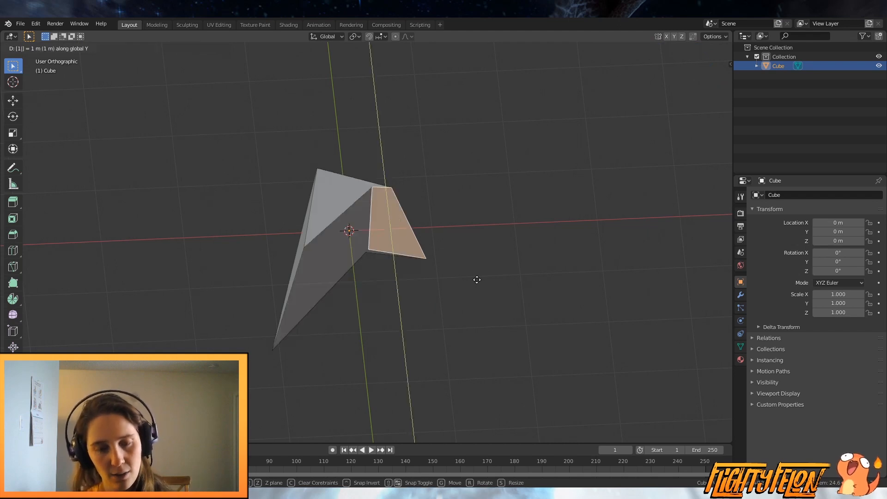
key(Return)
middle_drag(475, 279, 386, 278)
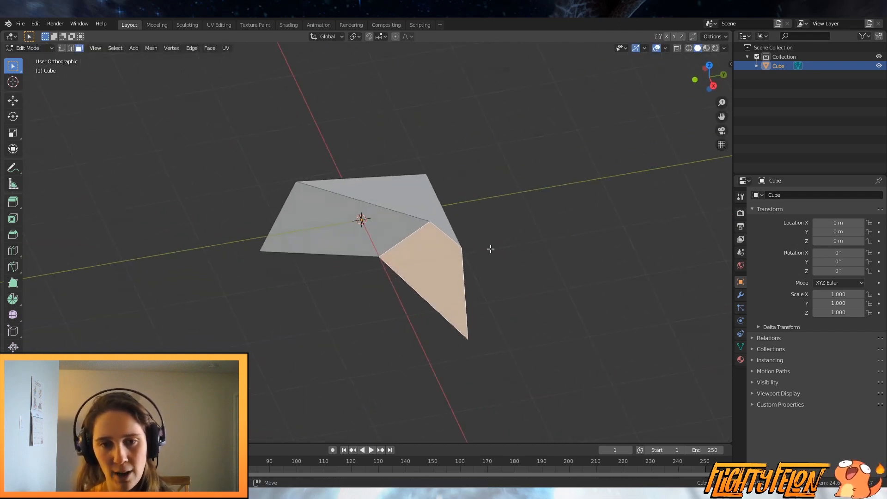
middle_drag(561, 329, 104, 98)
Step: Switch to vertex selection and level the top four and bottom four vertices by scaling each group to 0 along Z
click(62, 49)
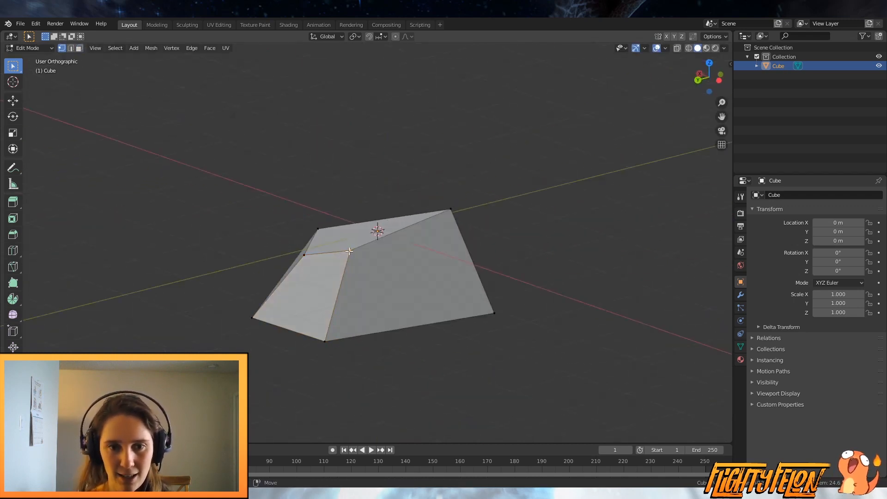
middle_drag(348, 251, 439, 244)
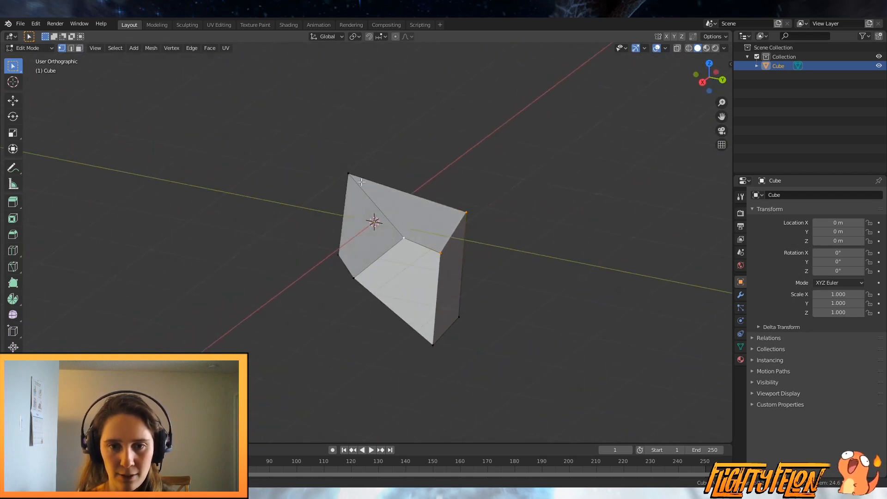
middle_drag(591, 262, 626, 288)
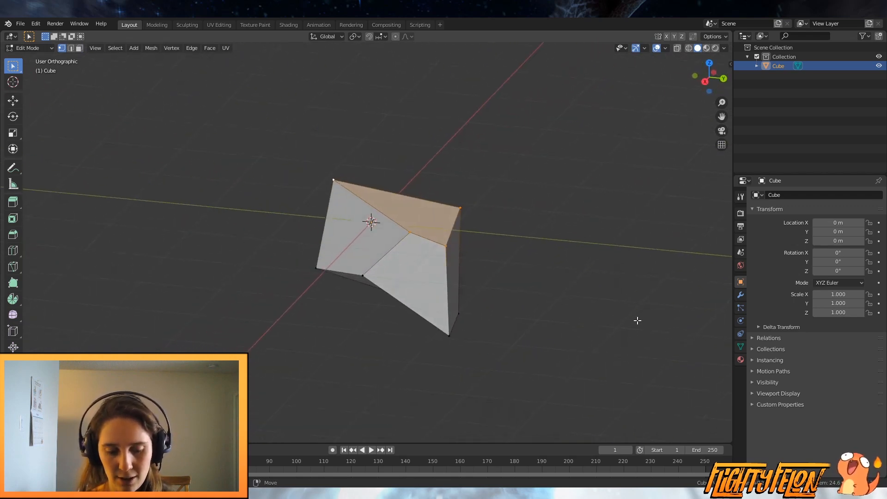
middle_drag(637, 320, 446, 238)
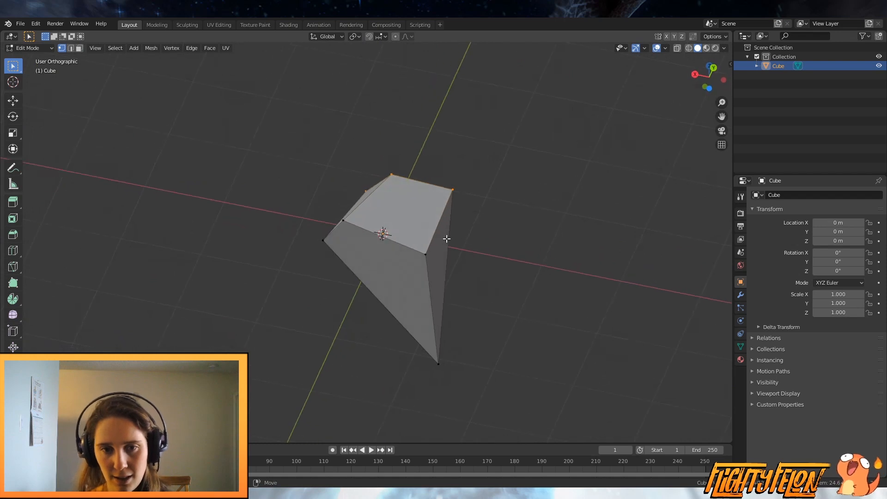
key(s)
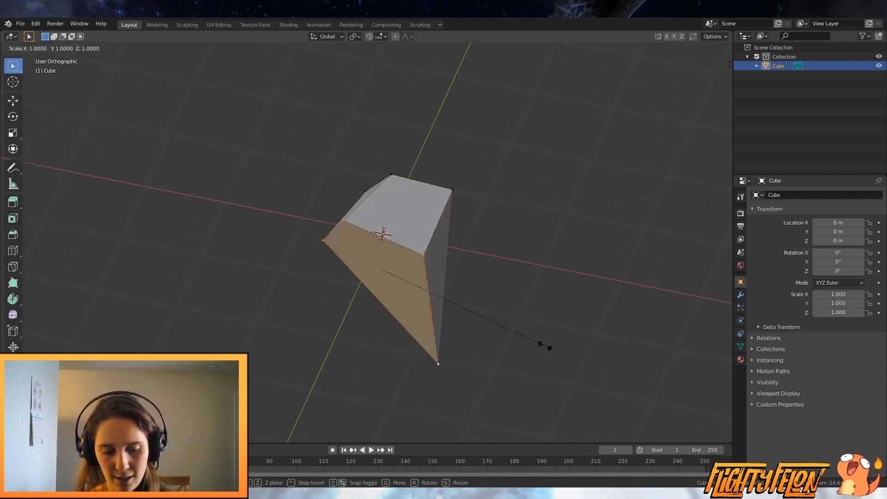
key(z)
key(0)
key(Return)
middle_drag(545, 346, 548, 395)
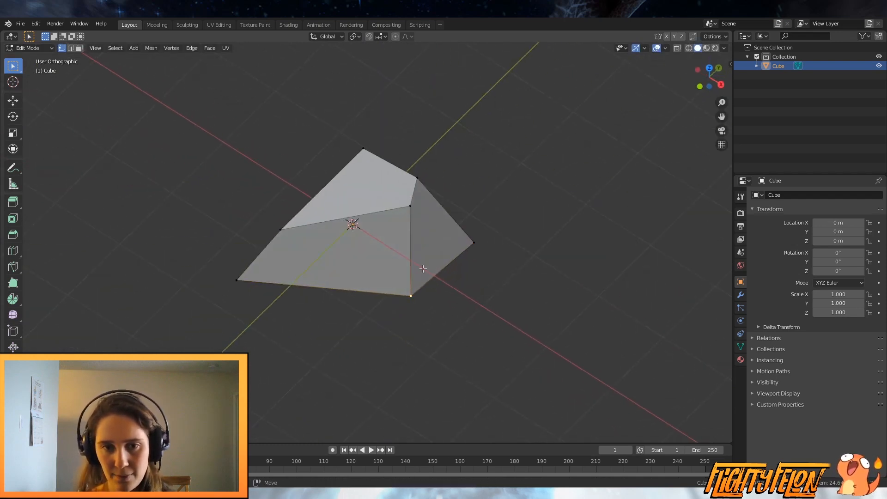
Step: Flatten the two opposite X-facing sides by scaling their vertices to 0 along the global X axis
click(530, 269)
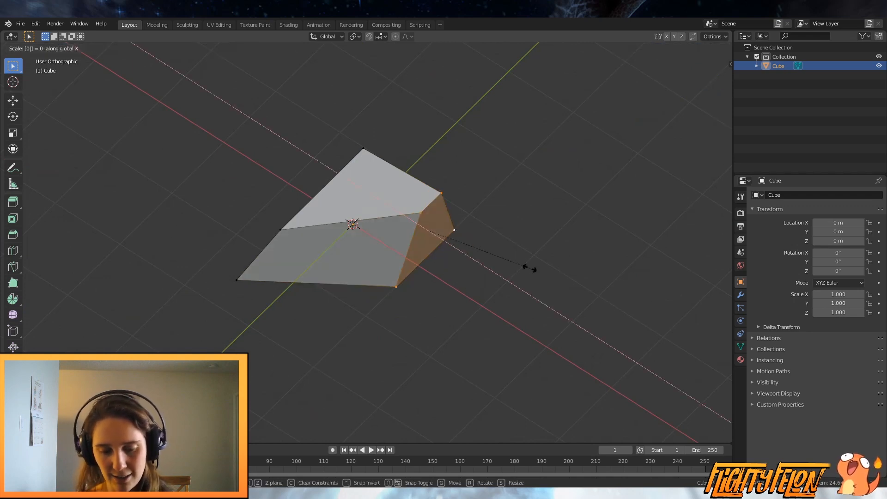
middle_drag(526, 265, 374, 318)
middle_drag(529, 316, 345, 326)
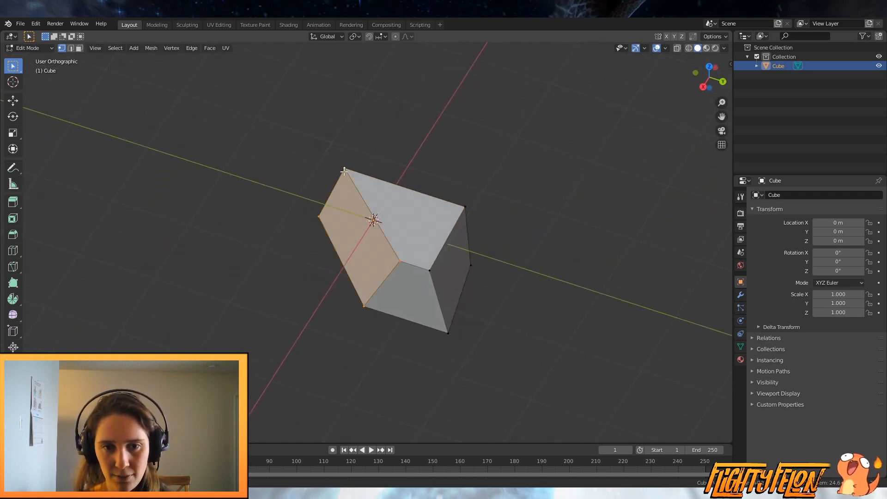
Step: Flatten the two opposite Y-facing sides by scaling their vertices to 0 along the global Y axis
key(y)
key(0)
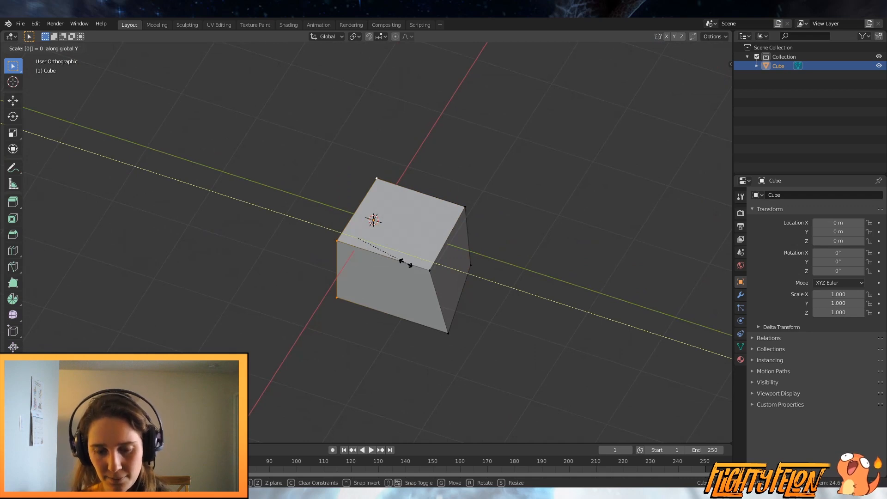
key(Return)
key(s)
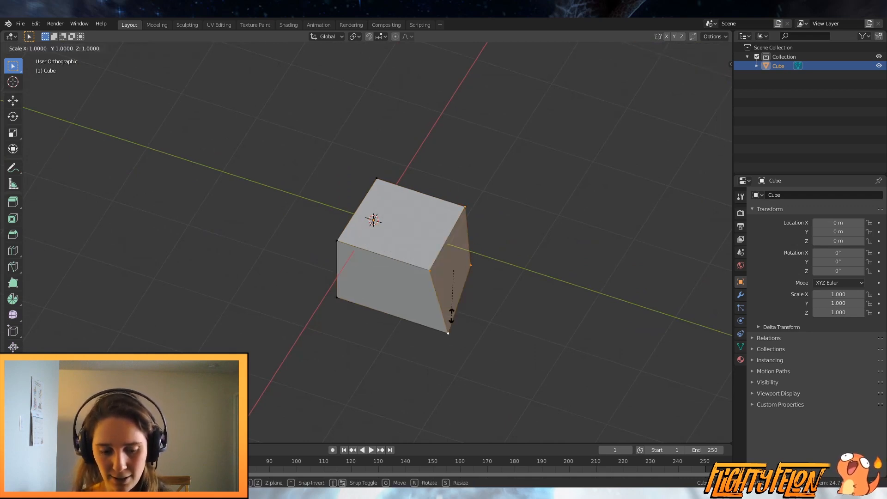
key(Return)
Step: Examine the squared-up box from several sides
middle_drag(539, 301, 279, 283)
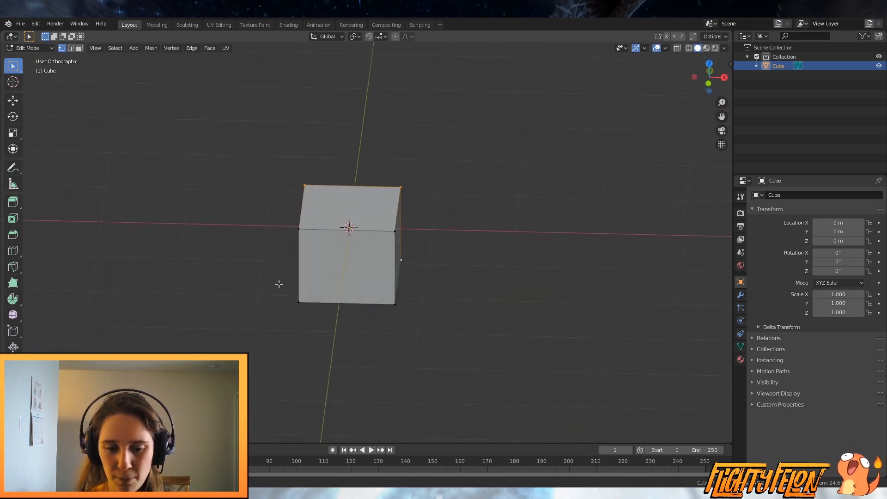
scroll(423, 278, up, 3)
middle_drag(422, 277, 573, 301)
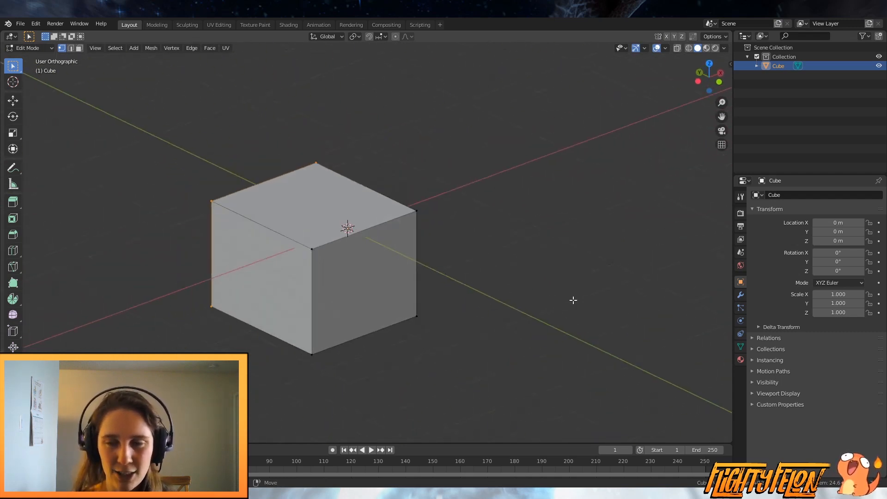
scroll(370, 332, down, 3)
middle_drag(370, 333, 468, 290)
scroll(565, 337, up, 3)
scroll(566, 337, down, 2)
Step: Return to Object Mode and freely move the cube to about X 0.24 m, Y -0.85 m, Z 0.36 m
key(Tab)
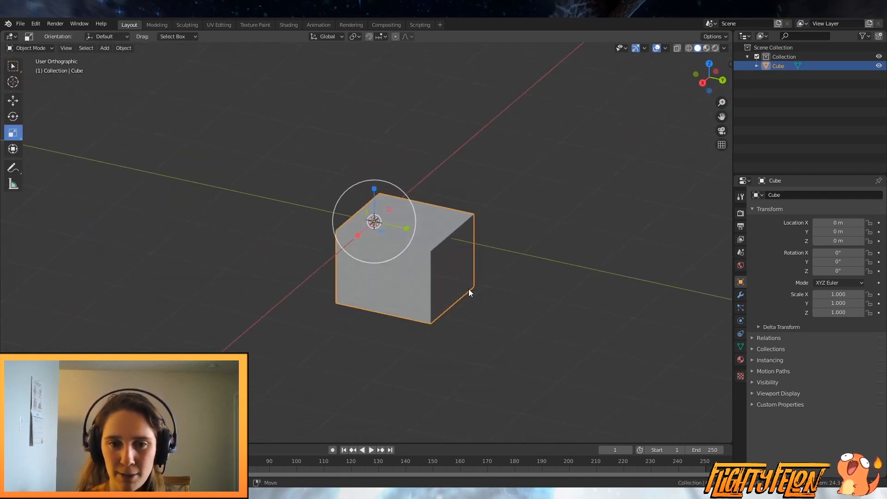
key(g)
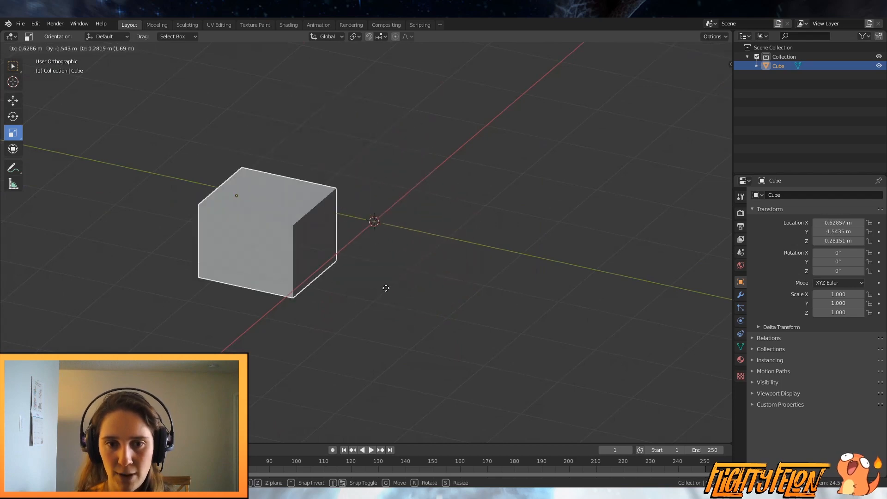
right_click(581, 329)
key(g)
click(492, 276)
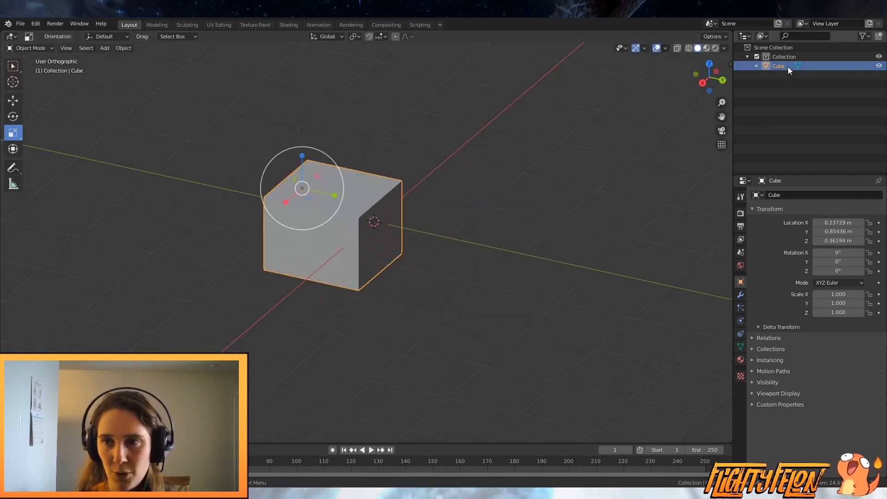
Step: Add a Monkey mesh to the scene
key(shift+a)
mouse_move(513, 226)
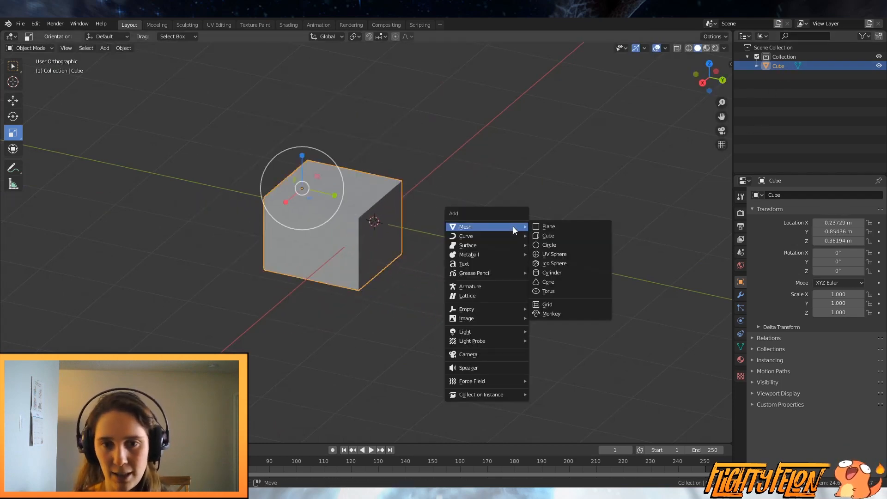
click(554, 315)
middle_drag(436, 248, 444, 214)
Step: Move the monkey head beside the cube, to about Y 1.46 m, and trackball-rotate it to about -7.6°, -12°, 13°
key(g)
click(543, 271)
key(r)
key(r)
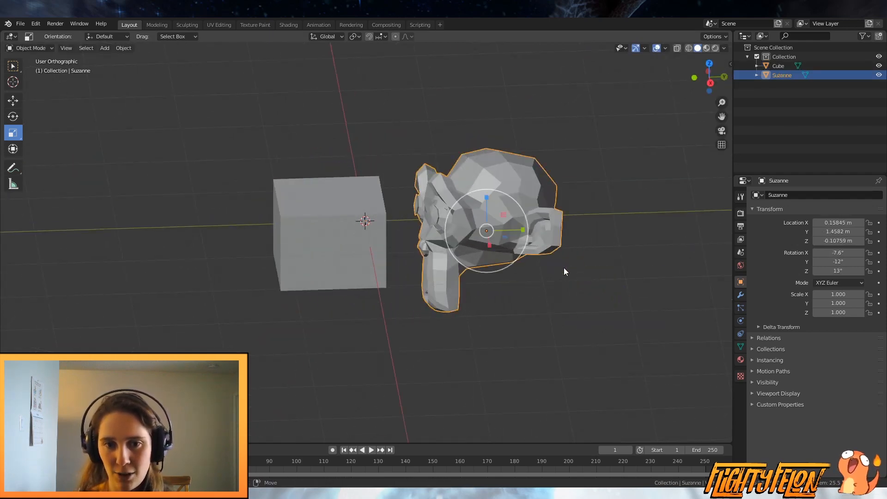
Step: Move the monkey head onto the cube at about X 0.25 m, Y -0.89 m, Z 0.74 m, and rotate it to about -3.7°, -4.3°, 13.8°
click(564, 267)
key(g)
click(385, 203)
middle_drag(417, 203, 562, 230)
key(g)
click(472, 229)
key(r)
click(509, 227)
Step: Add a UV sphere and move it below the cube, to about X 0.27 m, Y -0.44 m, Z -1.23 m
key(shift+a)
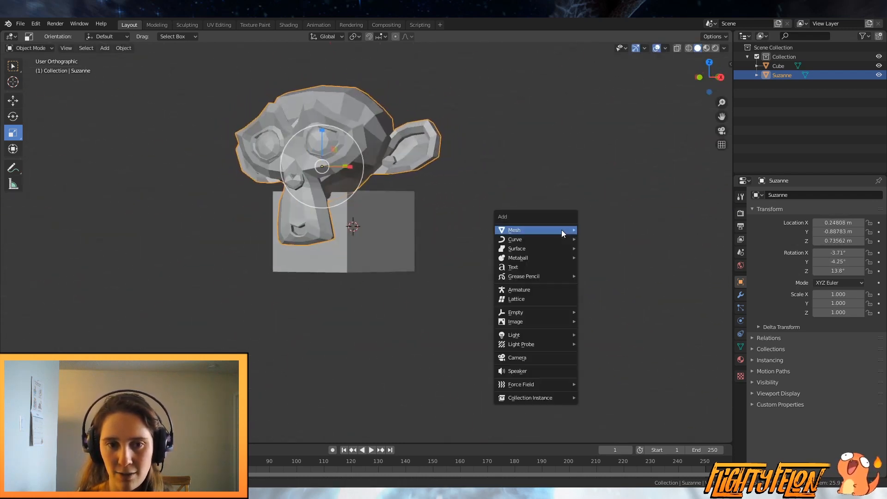
mouse_move(561, 229)
key(g)
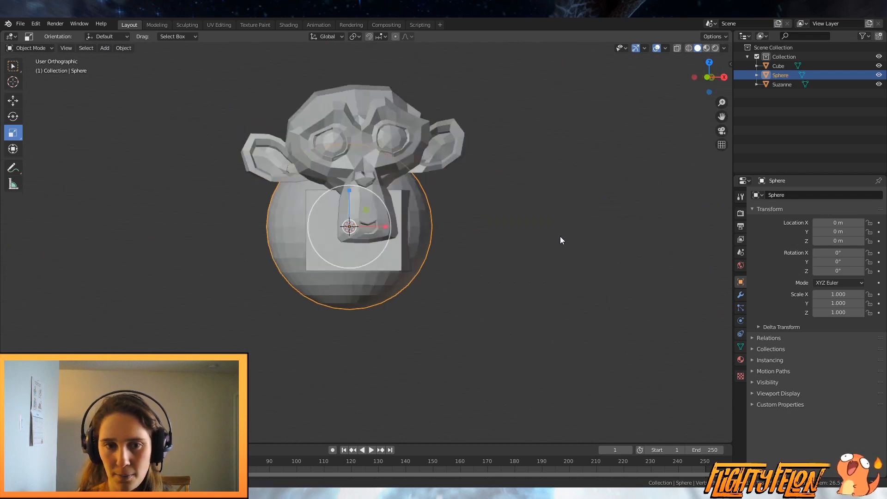
click(487, 322)
middle_drag(486, 322, 621, 316)
key(g)
click(547, 315)
Step: Add a second cube beneath the sphere and scale it into a thin vertical leg, about 0.206 in X and Y and 1.329 in Z
scroll(524, 319, down, 2)
key(shift+a)
mouse_move(523, 318)
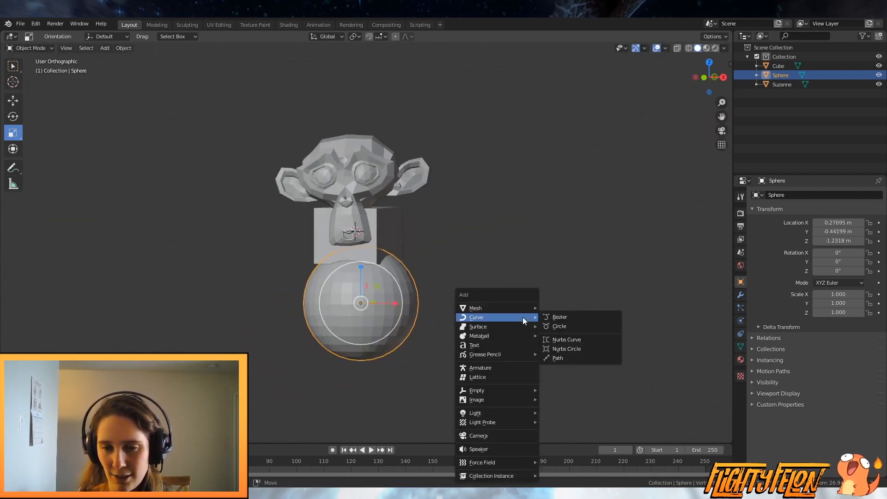
click(573, 317)
scroll(480, 300, down, 2)
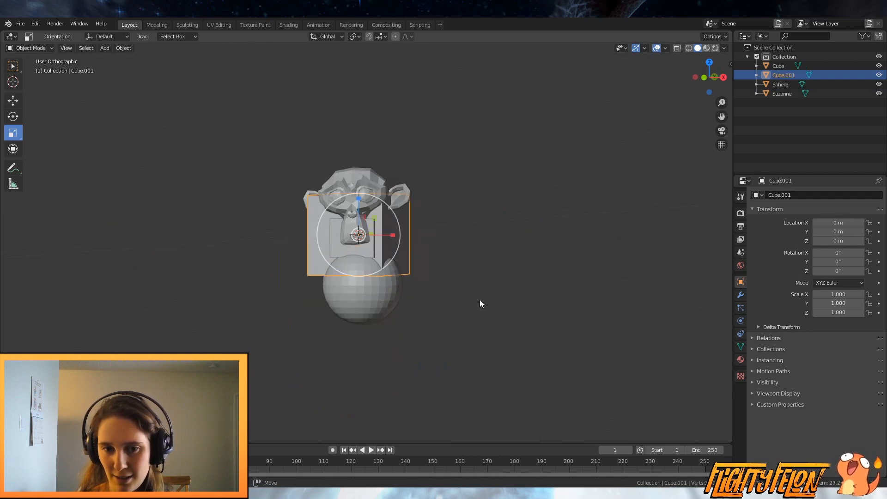
shift+middle_drag(449, 296, 522, 232)
key(g)
click(528, 319)
key(s)
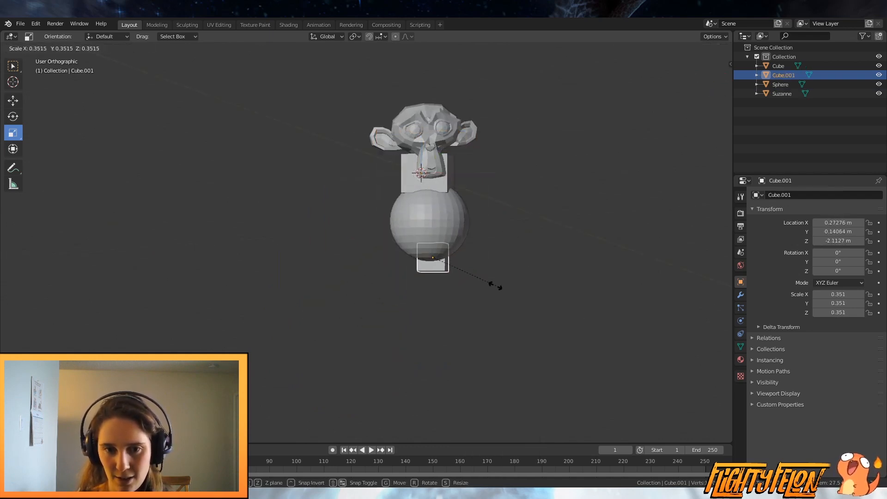
click(617, 370)
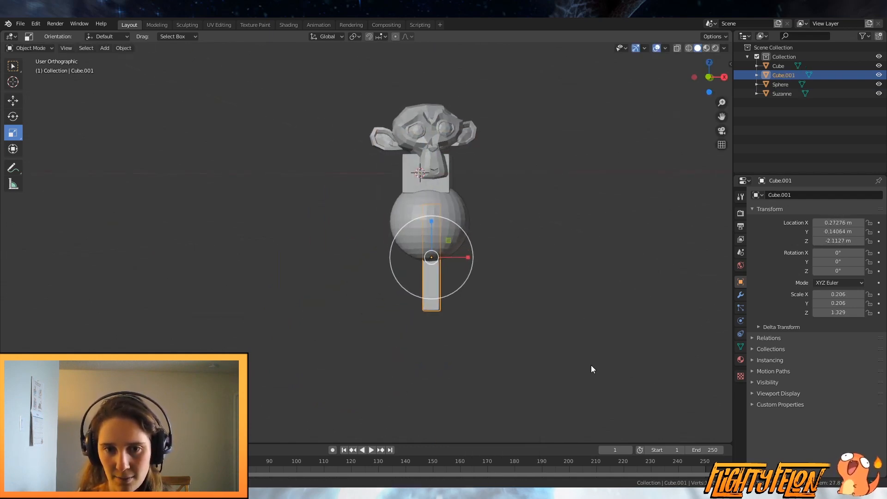
Step: Duplicate the leg and arrange the two legs side by side beneath the sphere
key(shift+d)
click(608, 365)
key(g)
click(566, 366)
middle_drag(566, 366, 479, 364)
Step: Select both legs, the sphere and the monkey head together and delete them, keeping only the original cube
shift+click(407, 305)
middle_drag(564, 312, 517, 309)
scroll(515, 300, up, 4)
scroll(514, 290, down, 4)
middle_drag(439, 297, 393, 295)
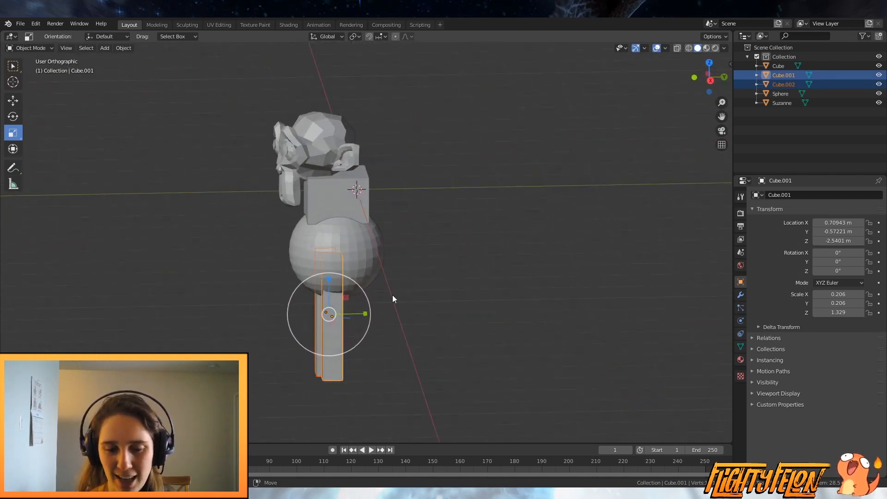
middle_drag(380, 267, 493, 253)
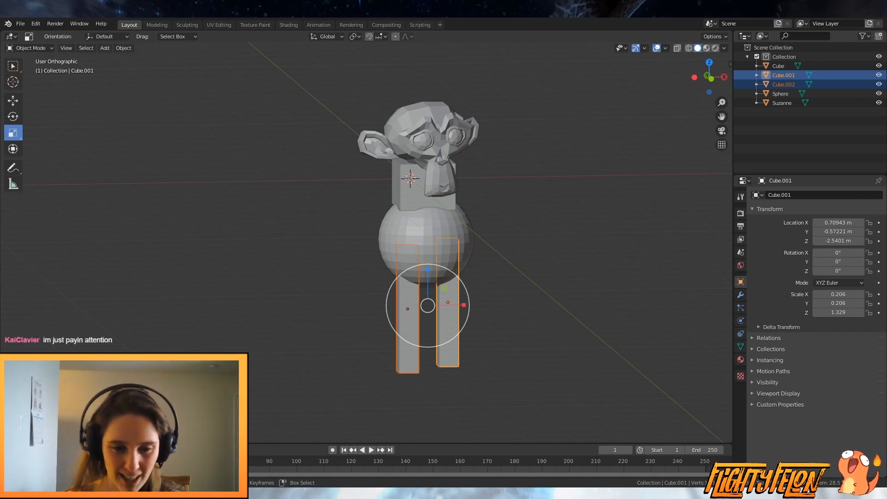
middle_drag(545, 314, 333, 355)
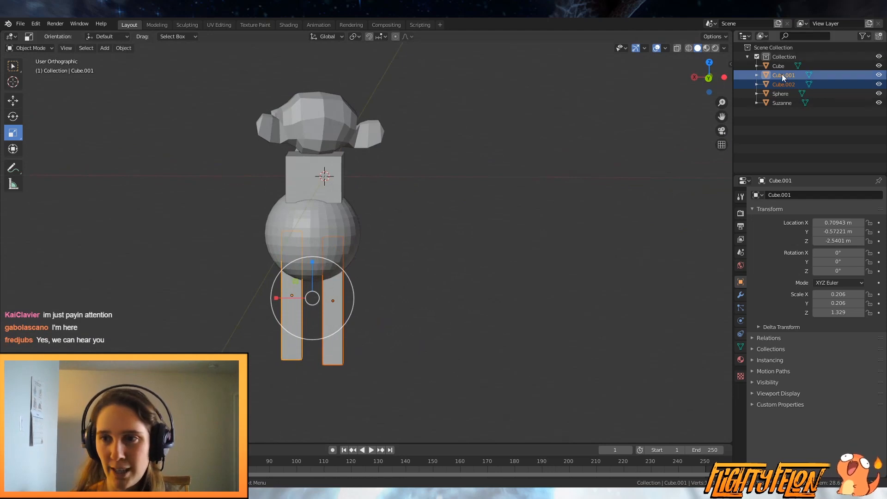
middle_drag(572, 223, 348, 249)
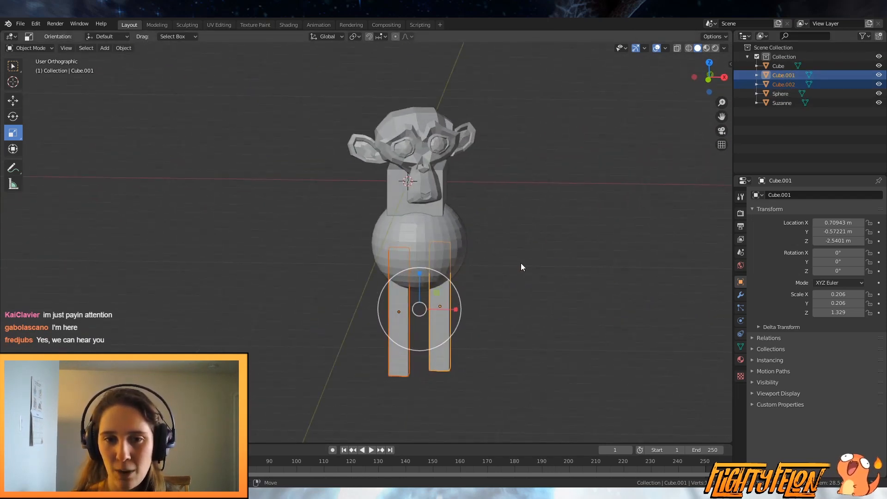
shift+click(453, 232)
shift+click(444, 142)
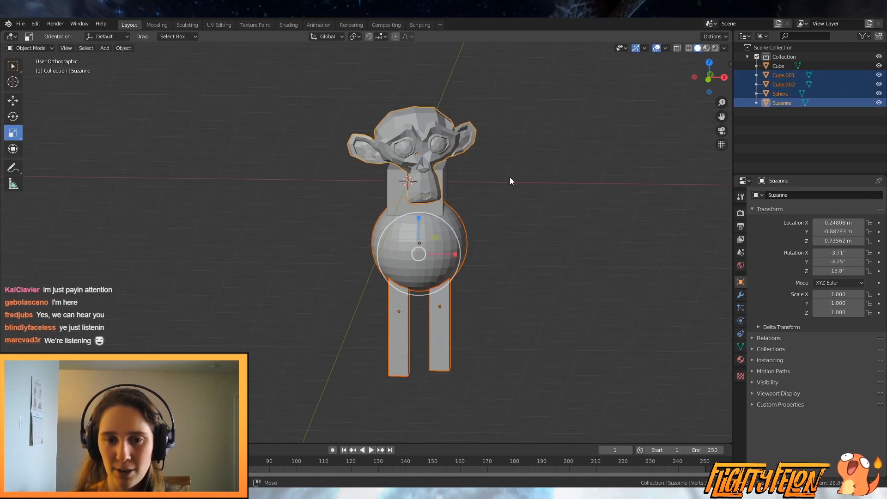
key(Delete)
Step: Select the remaining cube, enter Edit Mode and select all of its geometry
middle_drag(509, 176, 412, 312)
scroll(412, 312, up, 3)
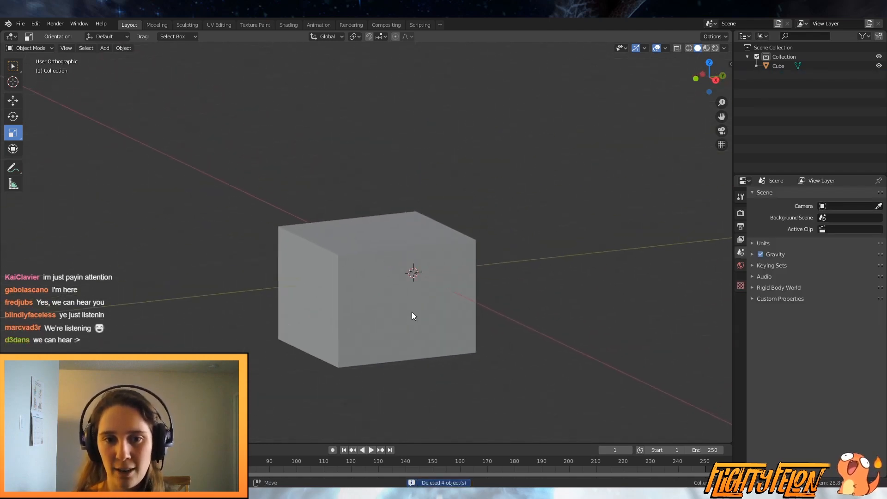
click(413, 312)
scroll(468, 309, down, 2)
key(Tab)
mouse_move(469, 309)
middle_down()
mouse_move(534, 314)
mouse_move(470, 301)
mouse_move(503, 303)
mouse_move(476, 296)
middle_up()
key(a)
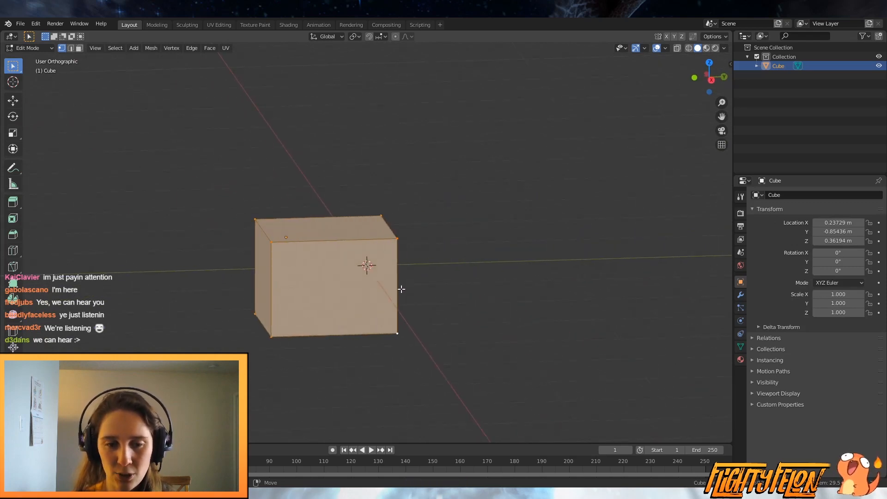
Step: Rename the cube as Object
text(Ob)
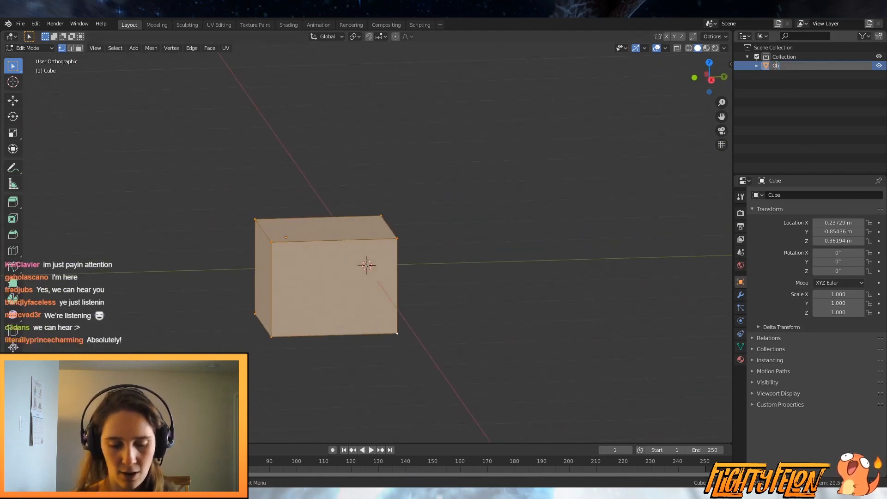
text(ject)
key(Return)
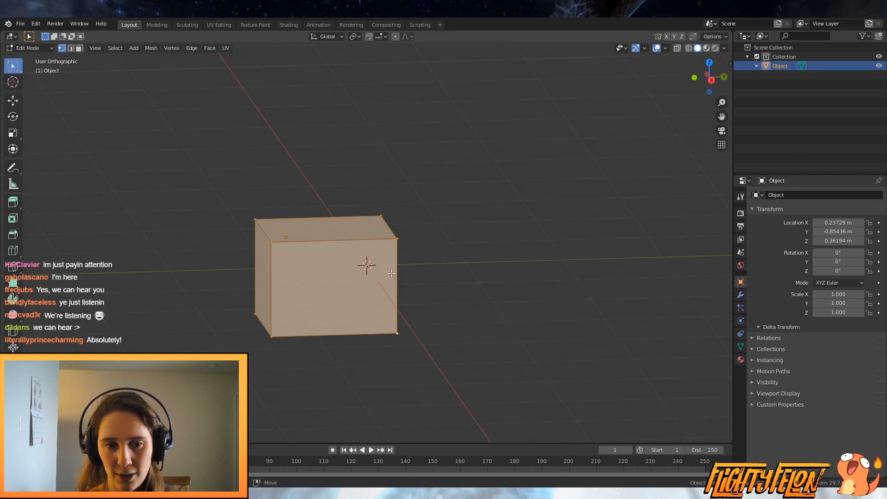
Step: Move the whole mesh along the Y axis in Edit Mode, away from its object origin
key(g)
key(y)
click(465, 269)
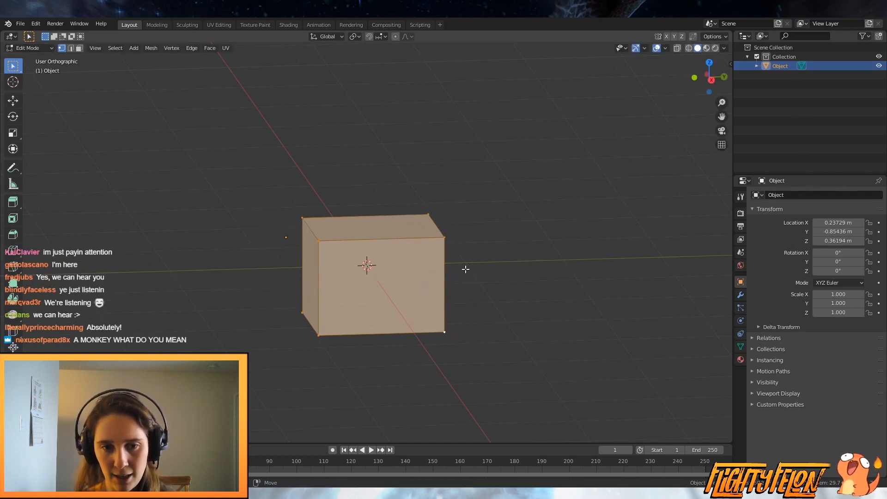
middle_drag(466, 269, 594, 277)
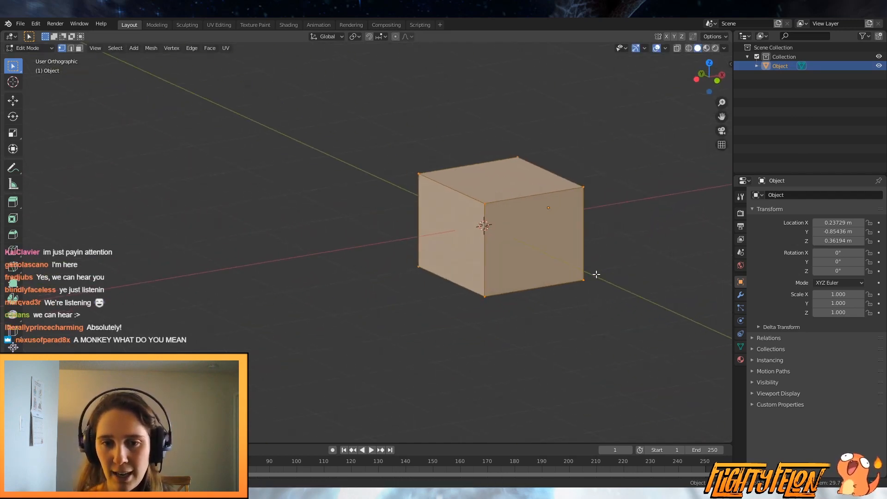
scroll(618, 213, up, 2)
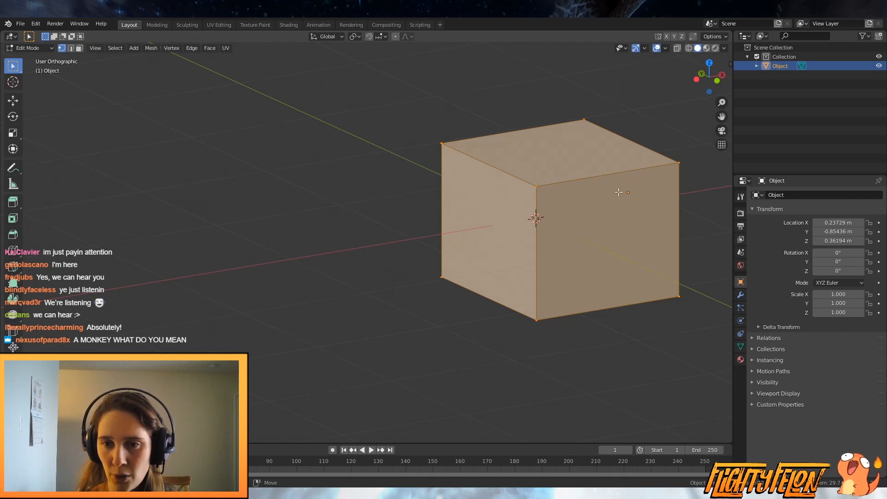
Step: Return to Object Mode and snap the object to the 3D cursor with Selection to Cursor
key(Tab)
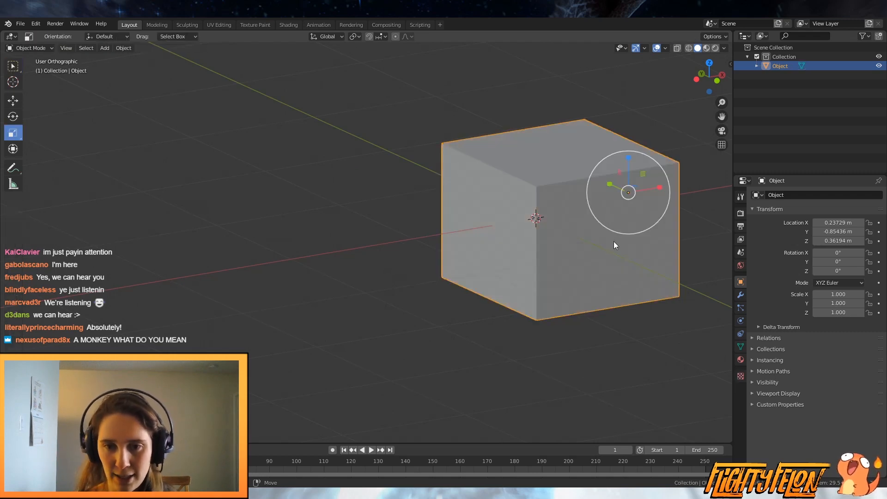
key(shift+s)
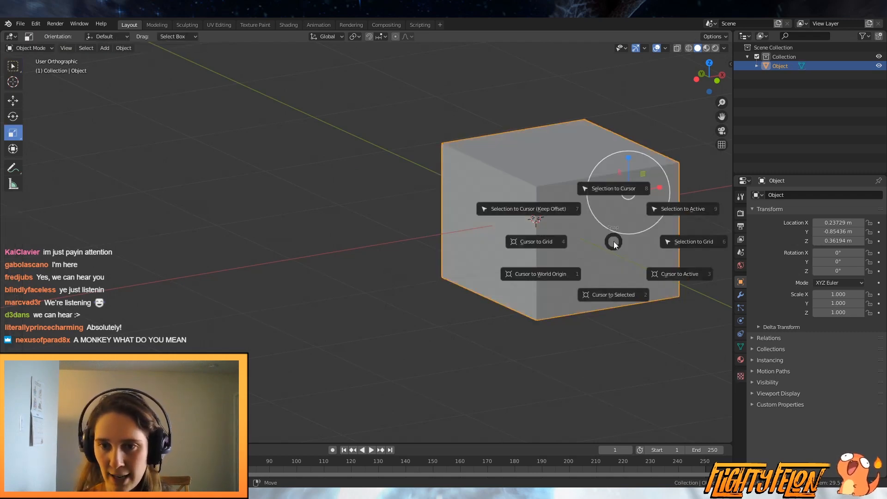
click(605, 190)
middle_drag(559, 238, 598, 236)
Step: In Edit Mode, move the whole mesh in front view until the box's bottom edge sits level with the object origin
key(Tab)
middle_drag(468, 268, 501, 261)
key(g)
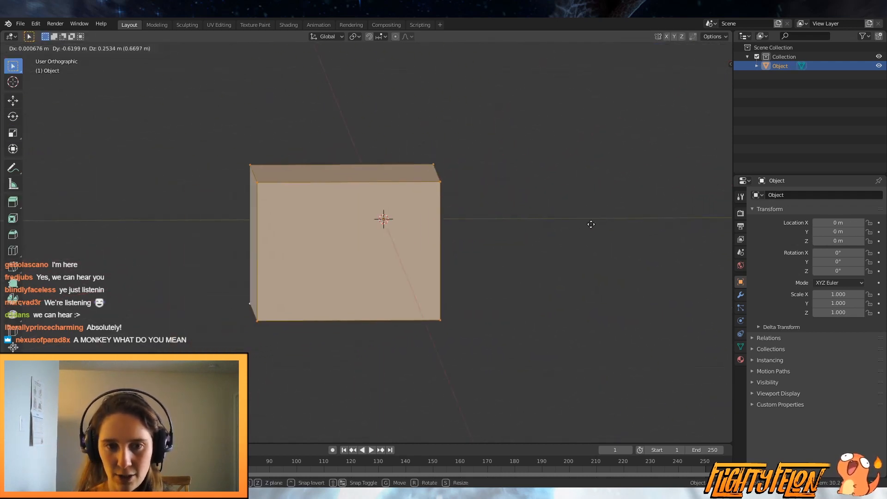
key(KP_1)
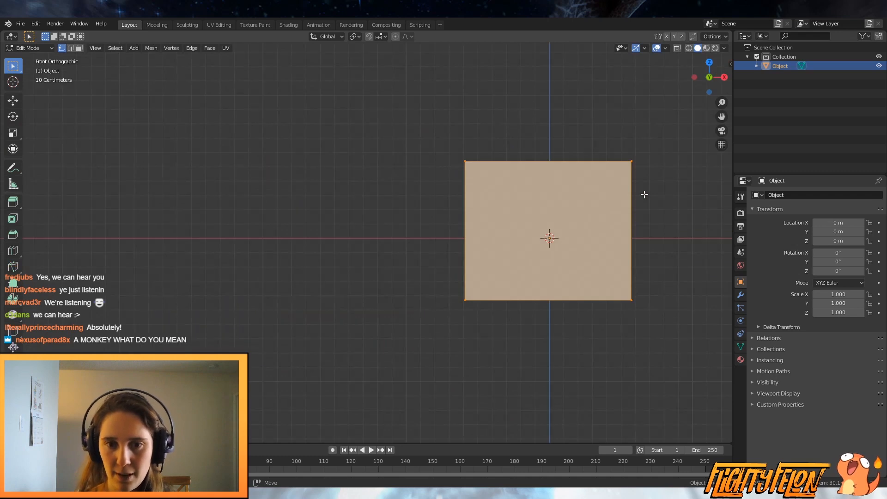
click(654, 279)
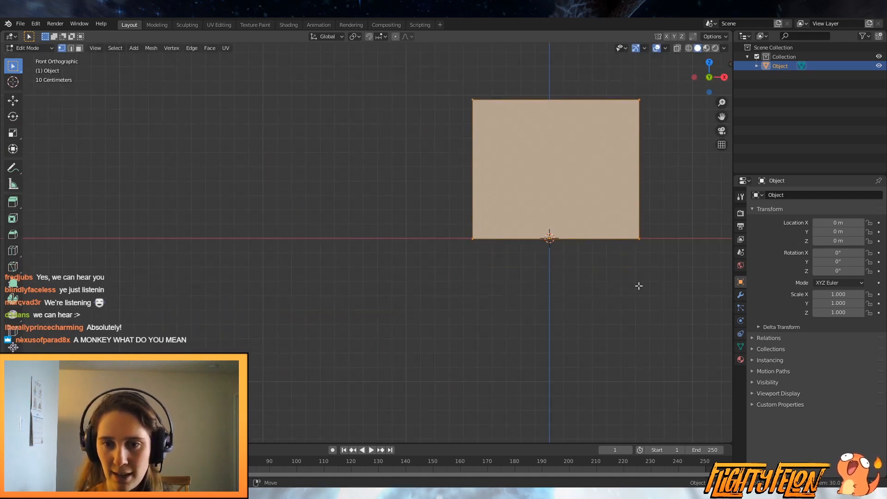
Step: Examine from several sides how the box sits relative to its origin
scroll(637, 287, down, 3)
middle_drag(550, 293, 657, 298)
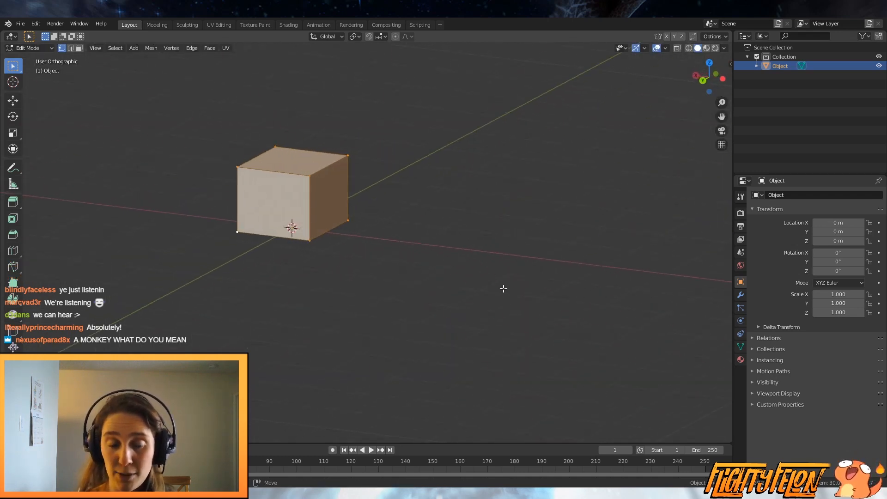
scroll(416, 273, down, 3)
shift+middle_drag(337, 255, 471, 293)
scroll(412, 270, up, 3)
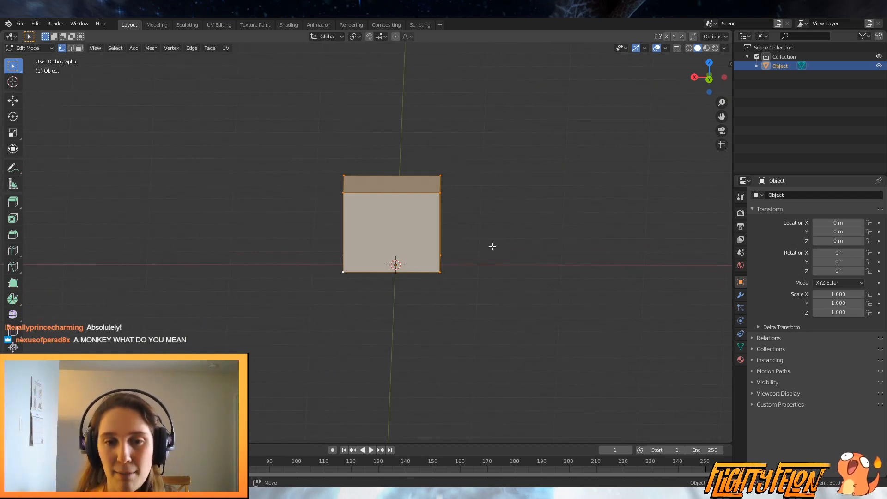
middle_drag(492, 247, 494, 239)
middle_drag(490, 270, 499, 256)
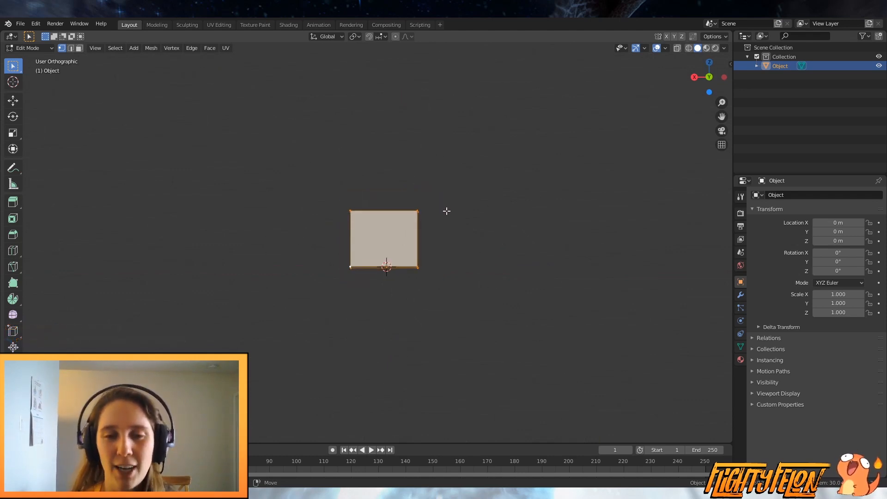
middle_drag(445, 210, 477, 235)
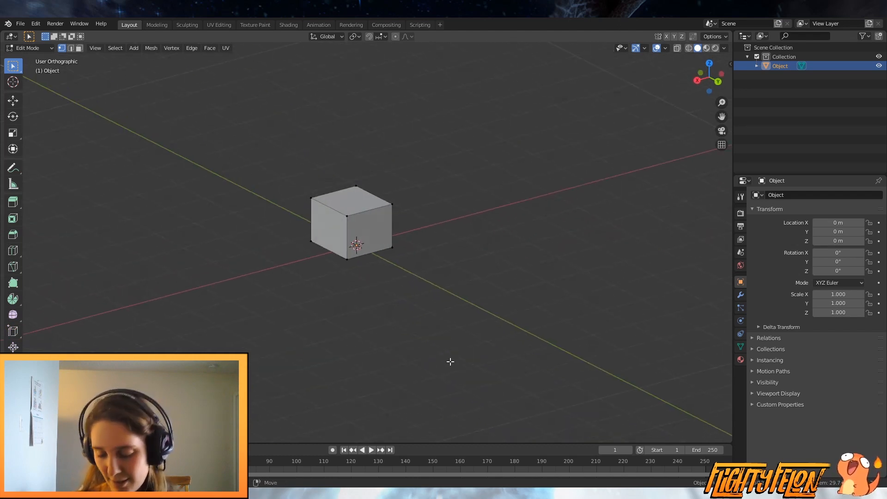
Step: Inspect the deselected box by orbiting around it and repeatedly viewing it close up and from farther away
middle_drag(503, 332, 361, 210)
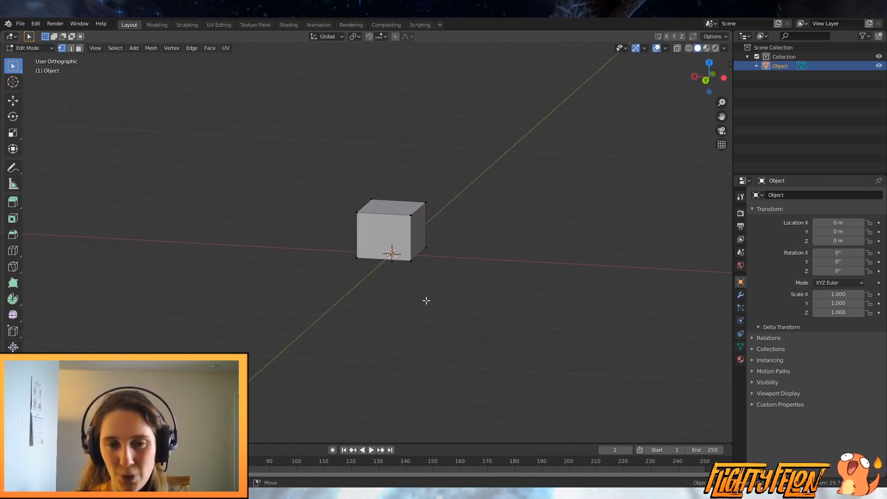
middle_drag(426, 301, 459, 293)
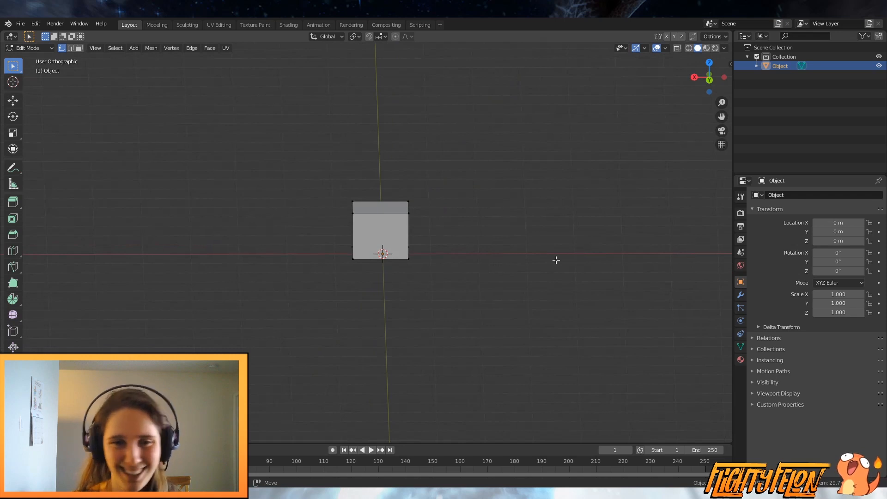
middle_drag(556, 260, 478, 315)
scroll(416, 258, up, 3)
middle_drag(430, 329, 401, 345)
scroll(406, 337, down, 3)
scroll(406, 336, up, 3)
scroll(407, 336, down, 5)
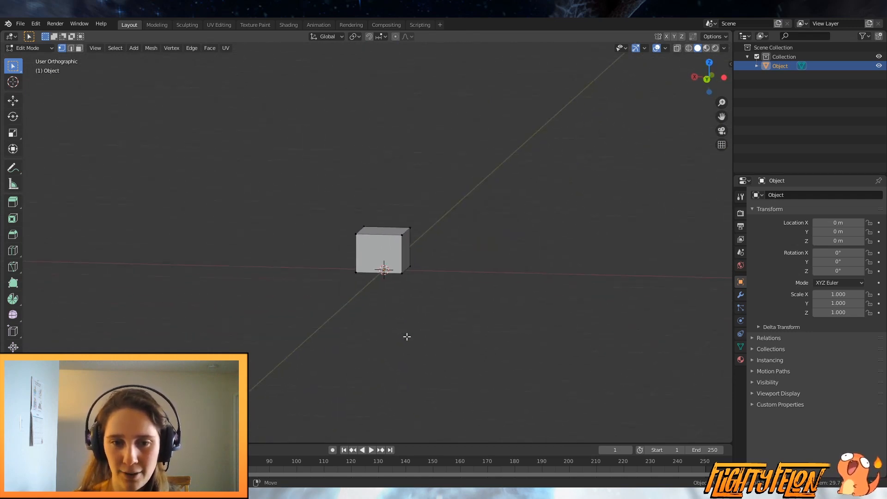
scroll(406, 337, up, 8)
scroll(406, 336, down, 4)
scroll(407, 336, up, 1)
scroll(407, 336, down, 1)
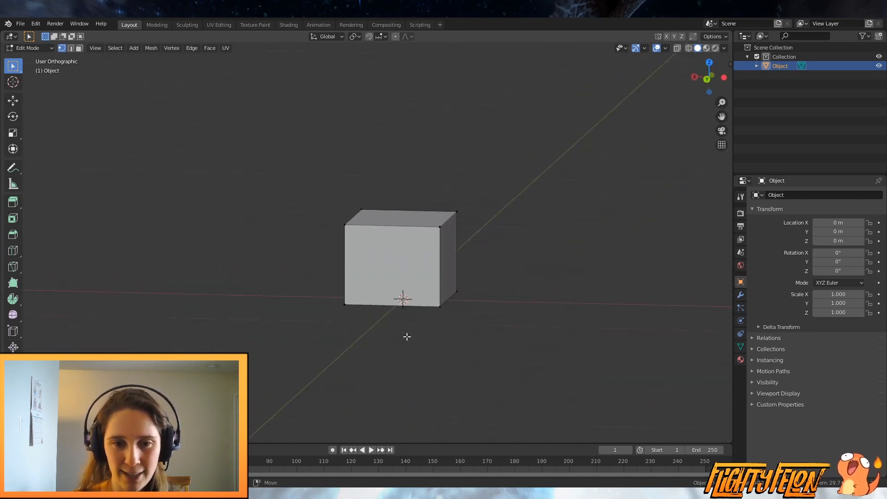
scroll(407, 336, up, 5)
scroll(407, 336, down, 9)
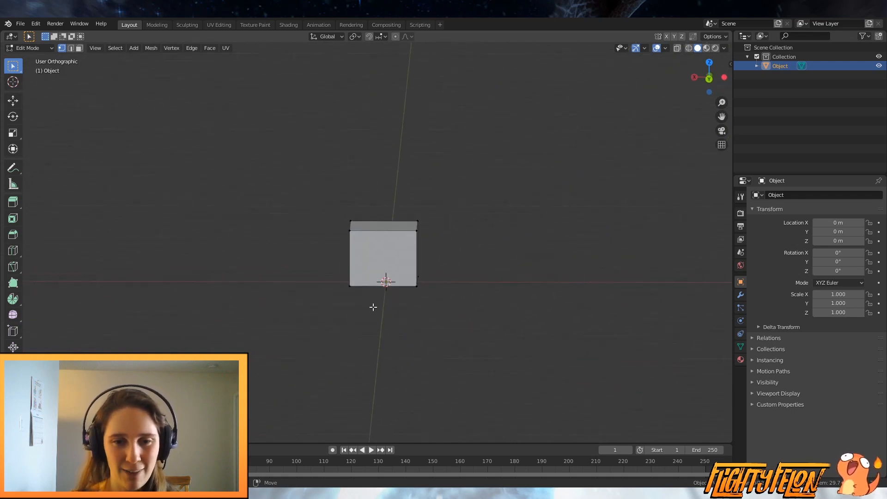
Step: Select the box's nearest bottom corner vertex and inspect it up close
middle_drag(373, 307, 349, 286)
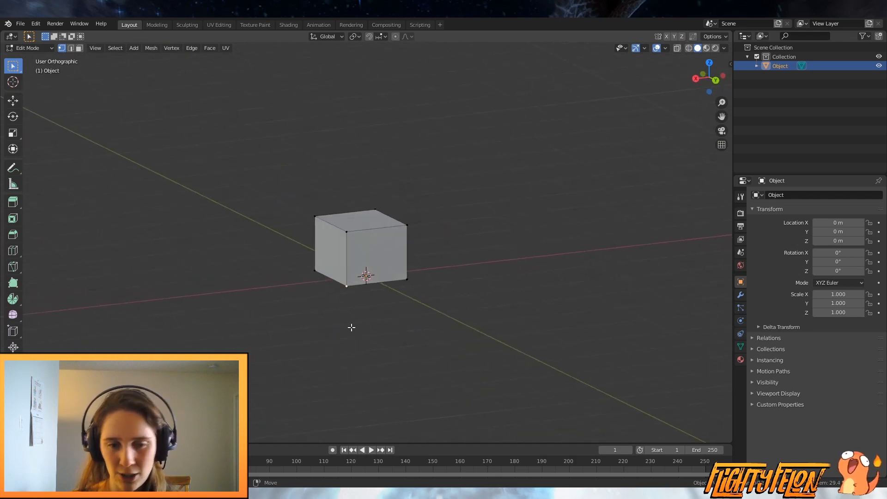
shift+middle_drag(328, 295, 352, 296)
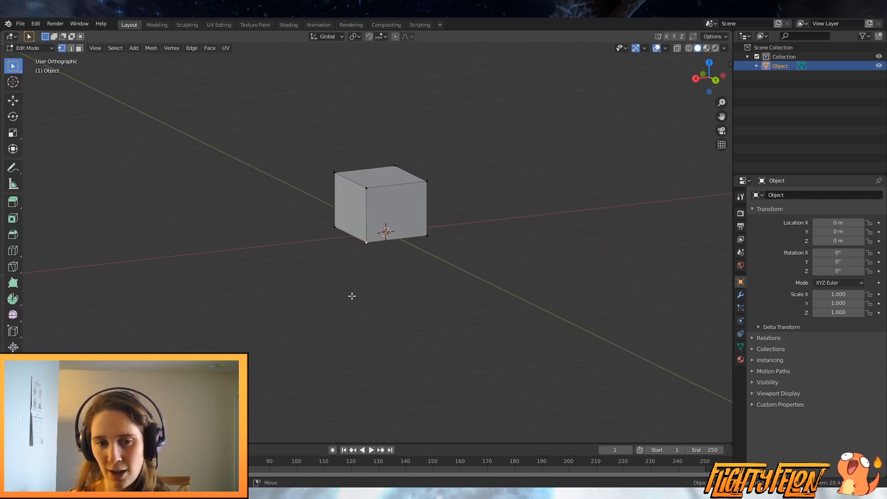
scroll(380, 293, up, 8)
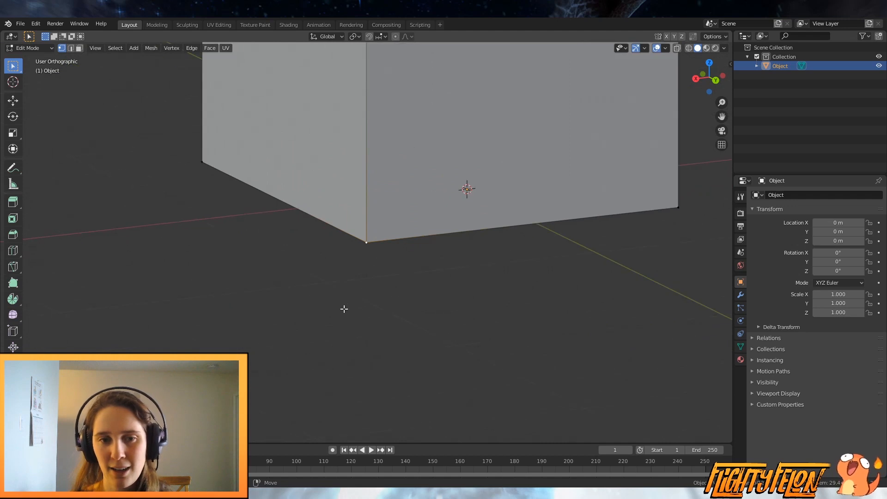
Step: Select the box's entire mesh in Edit Mode
mouse_move(270, 326)
middle_down()
mouse_move(354, 314)
mouse_move(390, 297)
mouse_move(397, 283)
mouse_move(299, 228)
mouse_move(239, 256)
mouse_move(229, 302)
mouse_move(276, 351)
mouse_move(345, 366)
mouse_move(388, 345)
mouse_move(399, 305)
mouse_move(373, 259)
mouse_move(283, 440)
mouse_move(249, 257)
mouse_move(257, 316)
middle_up()
scroll(257, 315, down, 4)
key(a)
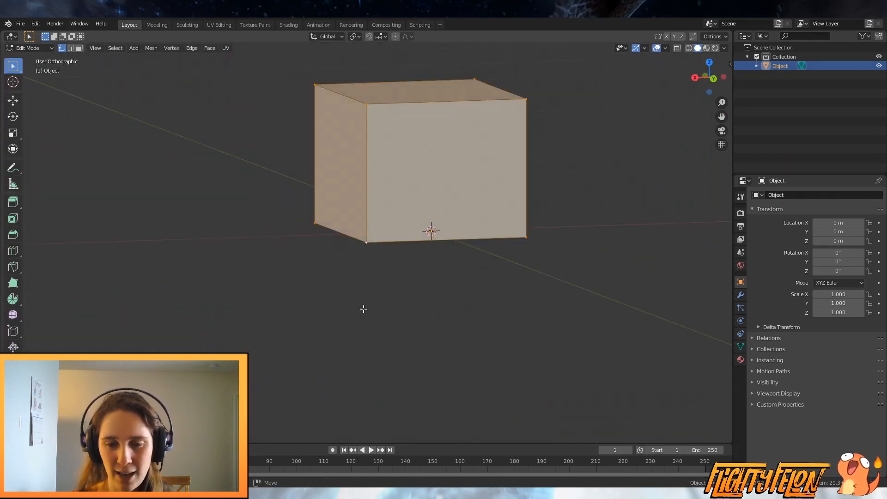
Step: Examine the fully selected box and its origin from several sides, both close up and from farther away
middle_drag(364, 308, 254, 325)
scroll(381, 319, down, 4)
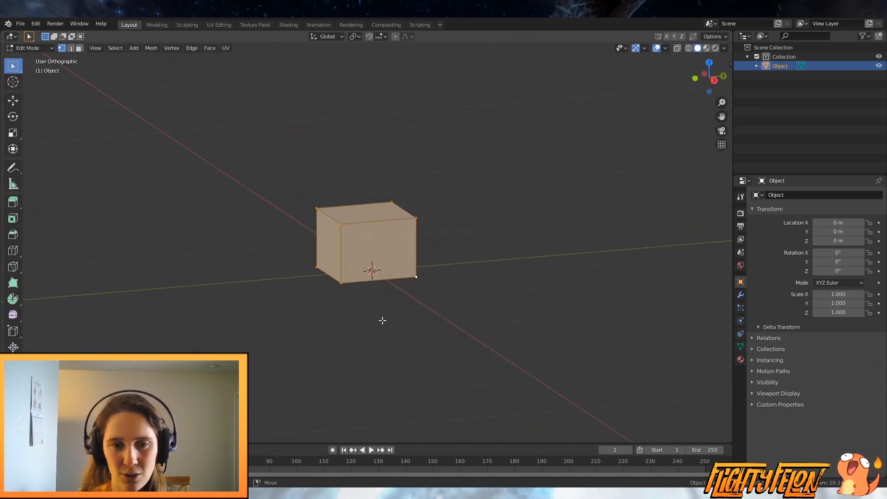
scroll(382, 311, up, 5)
scroll(382, 310, down, 3)
middle_drag(280, 355, 337, 346)
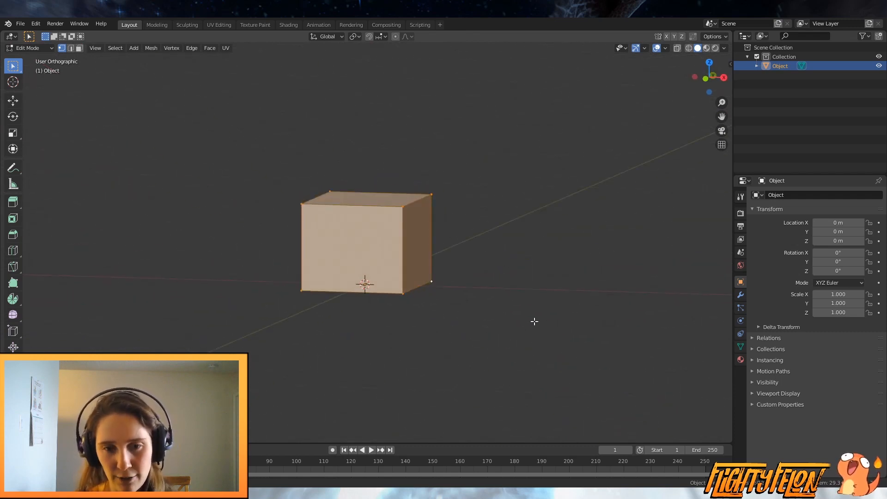
shift+middle_drag(533, 319, 520, 276)
scroll(471, 250, up, 5)
scroll(471, 249, down, 5)
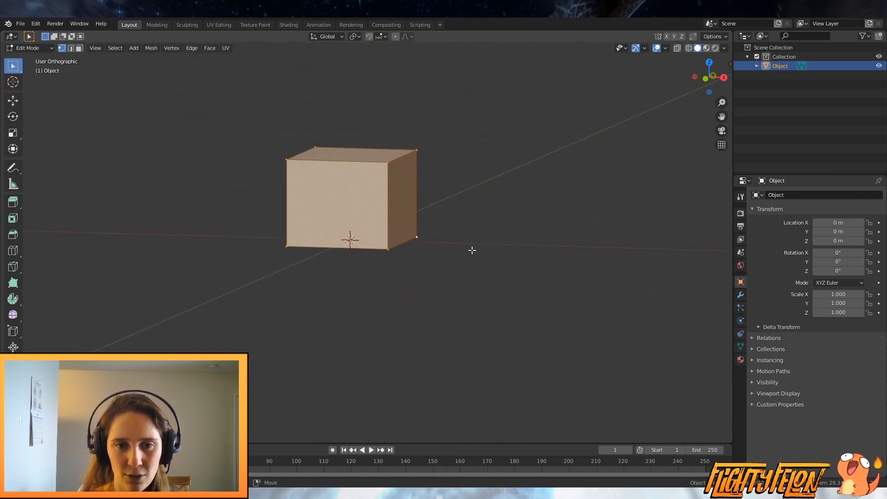
middle_drag(471, 249, 401, 347)
scroll(482, 280, down, 2)
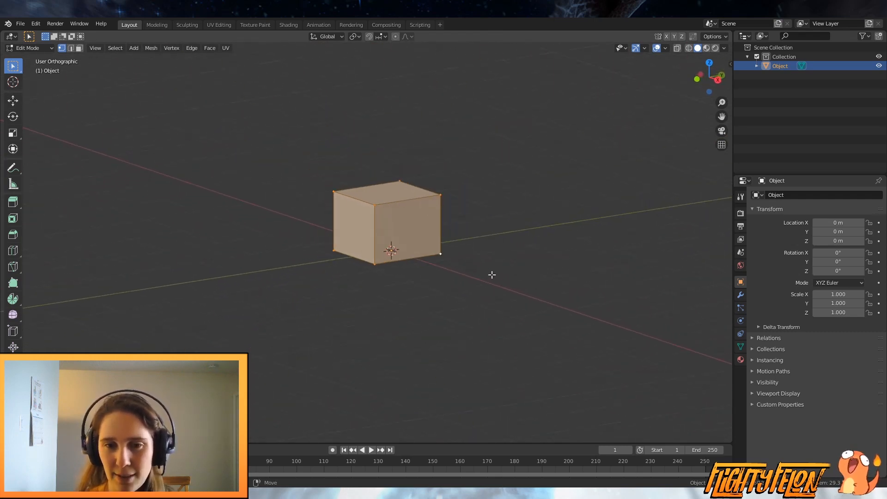
Step: Switch to Object Mode and inspect the box with its origin at the base
key(Tab)
middle_drag(524, 259, 497, 258)
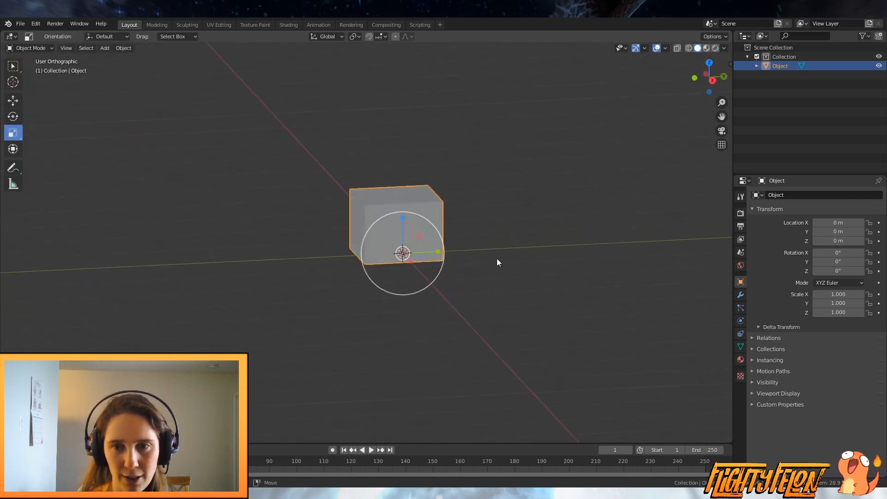
scroll(497, 258, up, 3)
shift+middle_drag(582, 234, 560, 281)
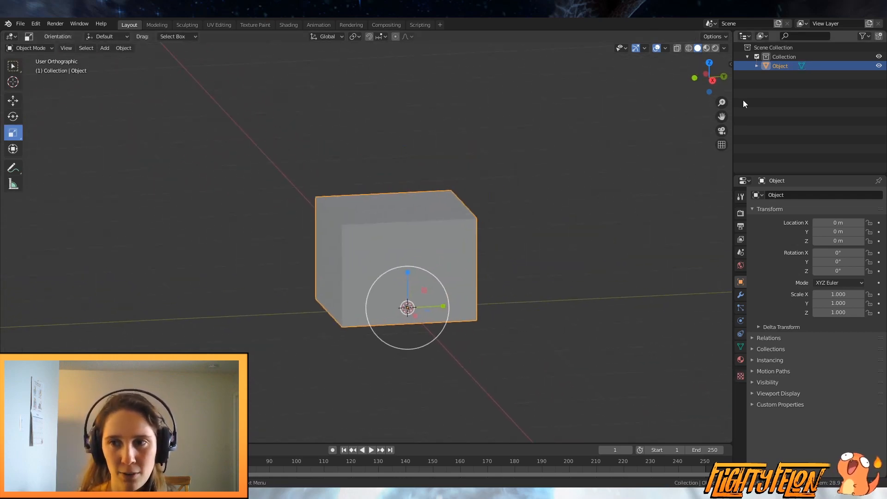
Step: In Edit Mode, add a cube to the box's mesh and move it up and to one side of the box
key(Tab)
middle_drag(651, 234, 590, 239)
key(shift+a)
click(566, 250)
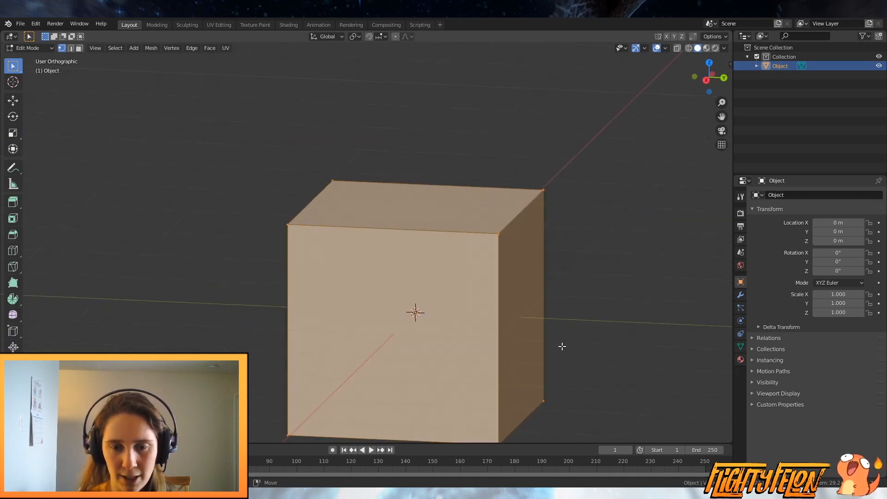
key(g)
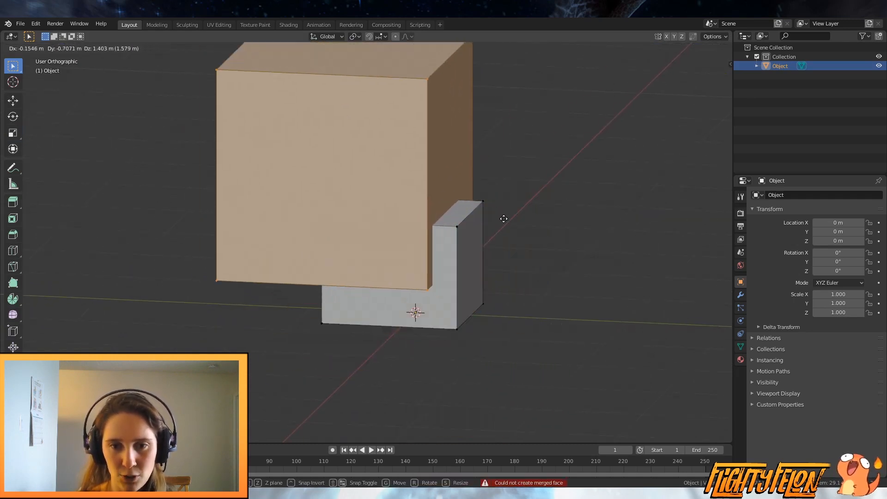
click(482, 223)
Step: Return to Object Mode and toggle the combined object's visibility off and on
key(Tab)
scroll(521, 225, down, 3)
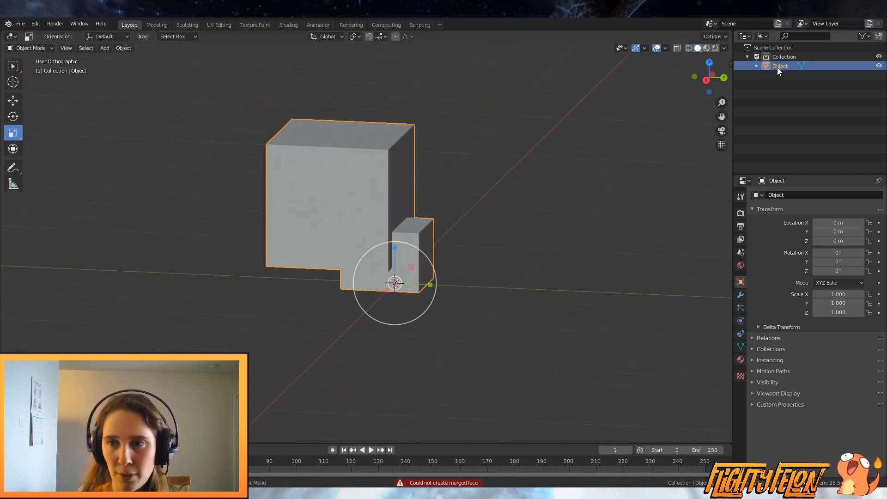
click(879, 66)
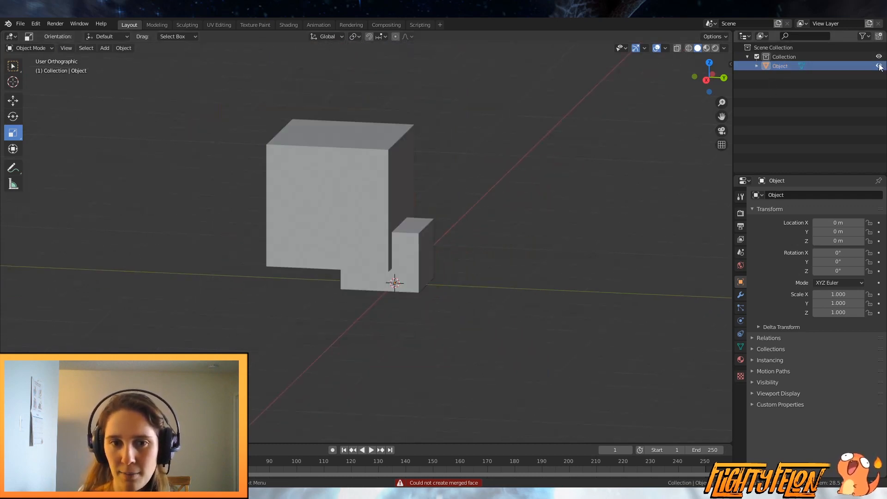
click(879, 67)
click(879, 66)
Step: In Edit Mode, reposition the added larger cube relative to the small box
key(Tab)
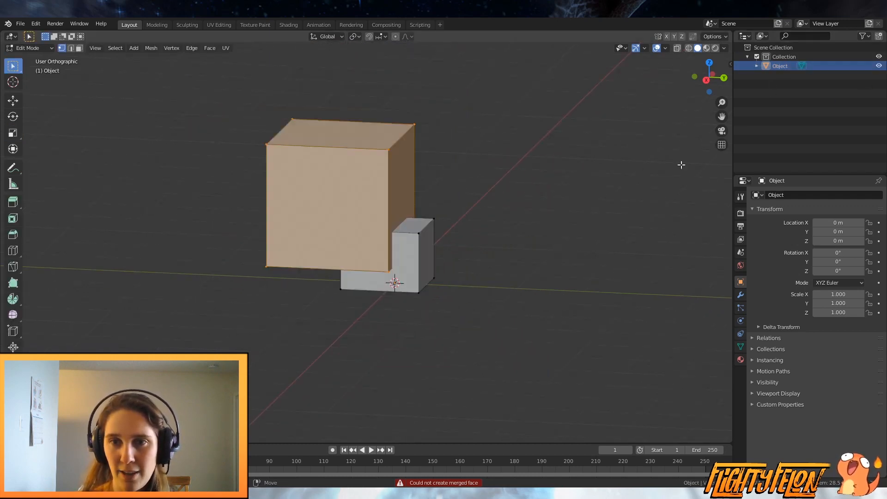
middle_drag(538, 242, 501, 248)
key(g)
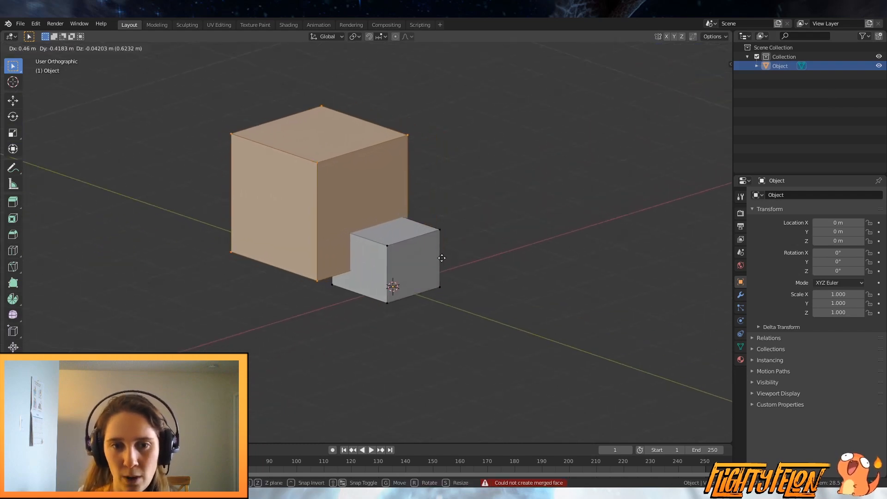
click(453, 251)
Step: In Object Mode, add a separate cube and move it beside the combined object, about 2.8 m along Y
key(Tab)
scroll(495, 264, down, 2)
key(shift+a)
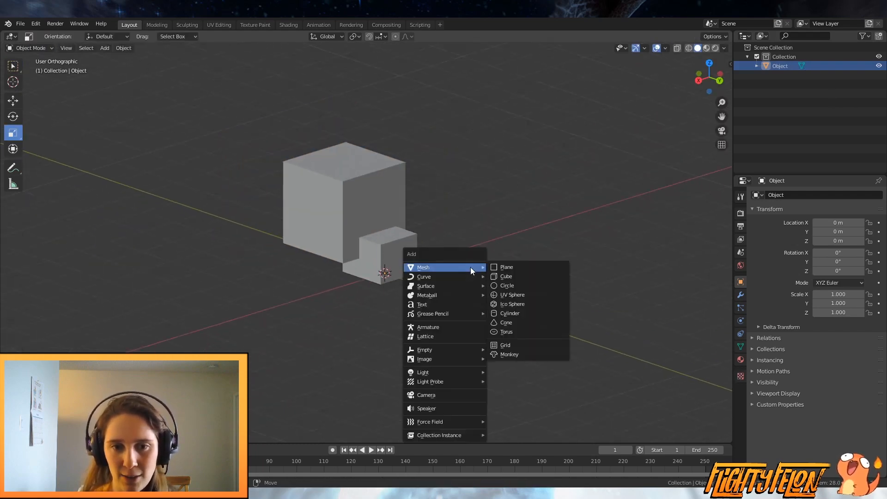
click(532, 286)
middle_drag(441, 290, 531, 277)
key(g)
click(605, 262)
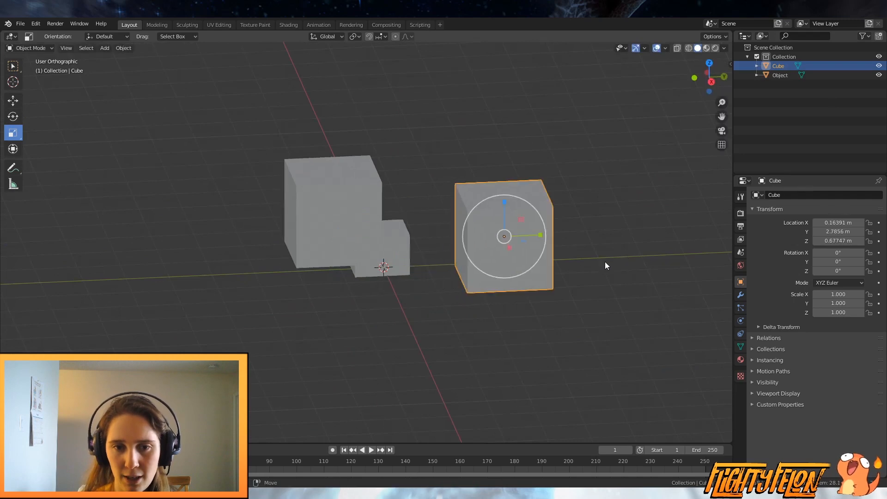
Step: Alternate selection between the separate cube and the combined object, and check the combined object's mesh in Edit Mode
click(374, 218)
click(510, 228)
click(360, 219)
click(478, 222)
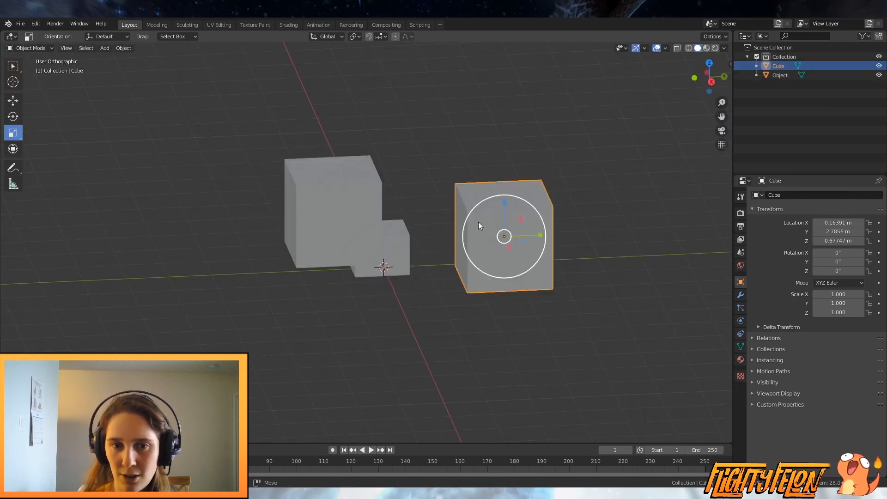
click(370, 218)
middle_drag(367, 214, 359, 212)
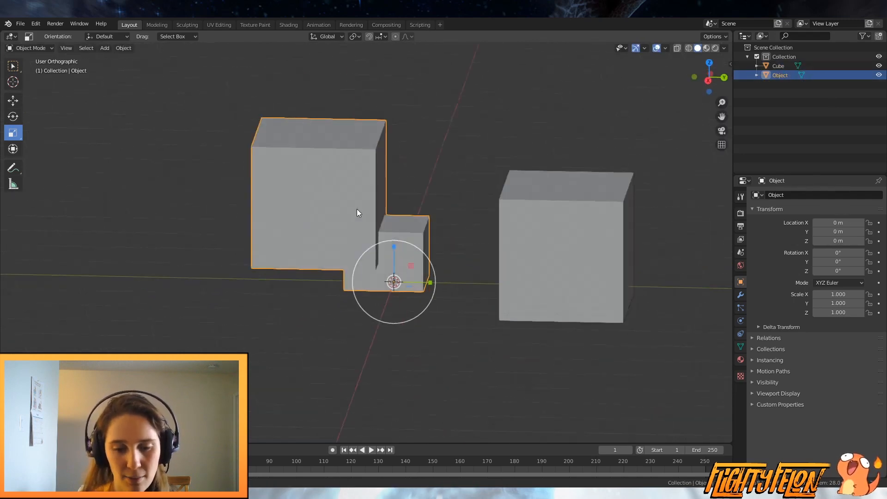
key(Tab)
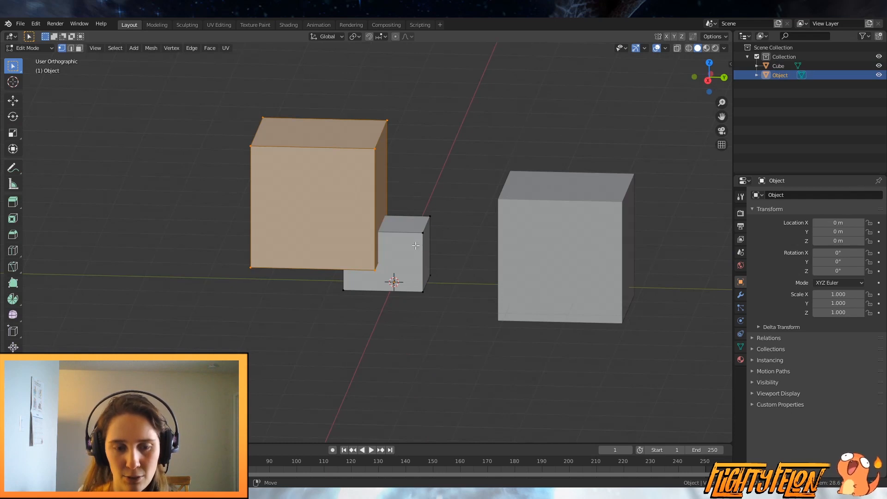
key(Tab)
Step: Delete the separate cube
click(575, 234)
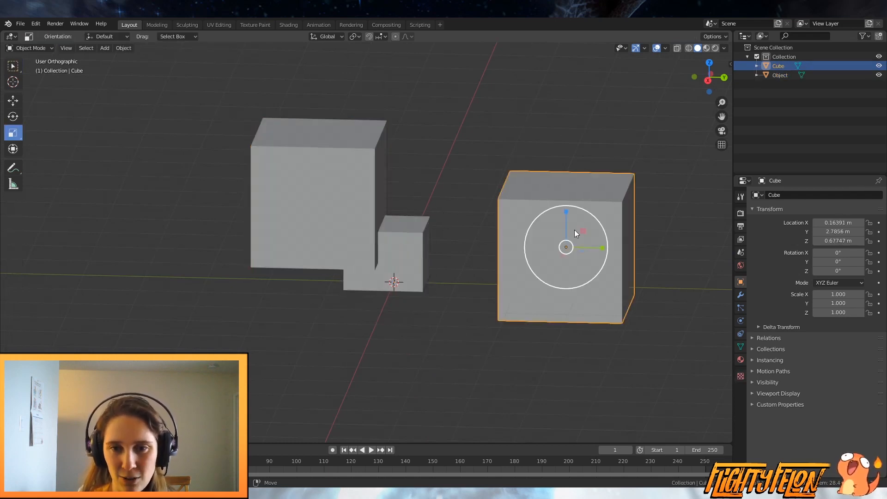
key(Delete)
scroll(495, 239, down, 3)
middle_drag(495, 239, 367, 224)
scroll(563, 262, up, 2)
scroll(409, 249, up, 4)
scroll(390, 231, down, 2)
shift+middle_drag(463, 264, 388, 254)
Step: Move, rotate and shrink the combined object as a single unit in Object Mode
click(388, 253)
key(g)
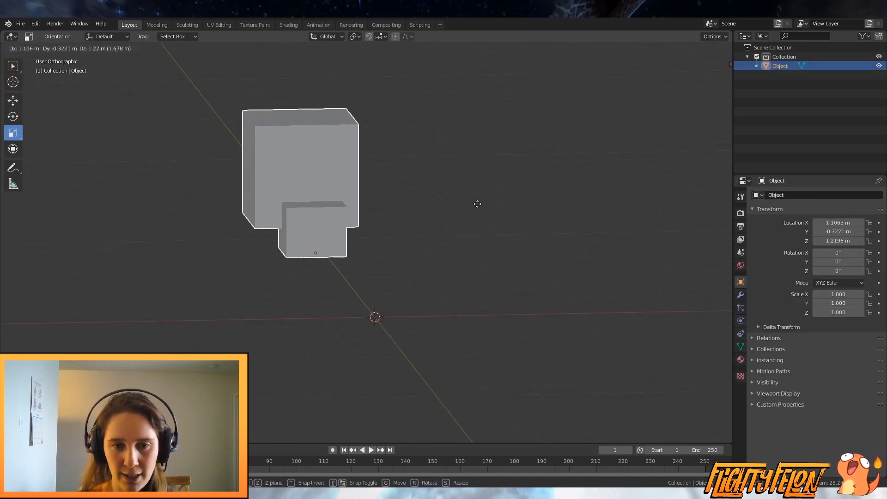
click(539, 307)
key(r)
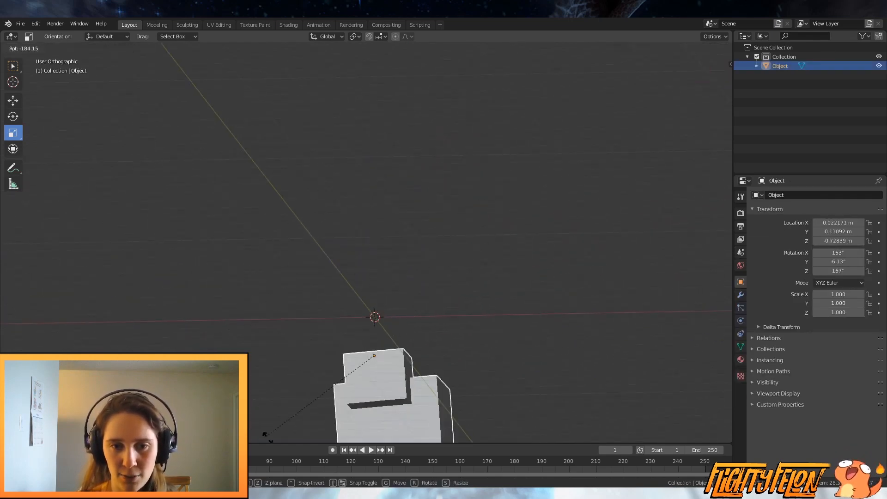
click(297, 157)
key(s)
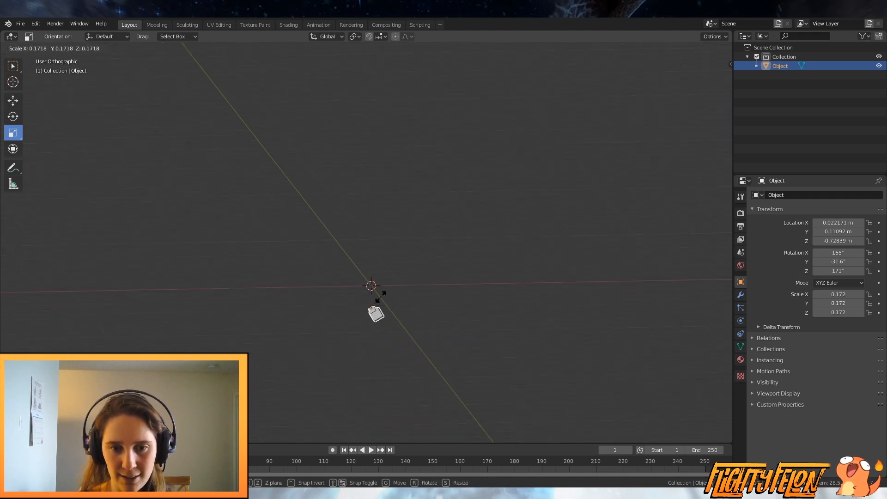
click(387, 296)
Step: Undo the combined object's scaling, rotation, move and selection
key(ctrl+z)
key(ctrl+z)
key(ctrl+z)
key(ctrl+z)
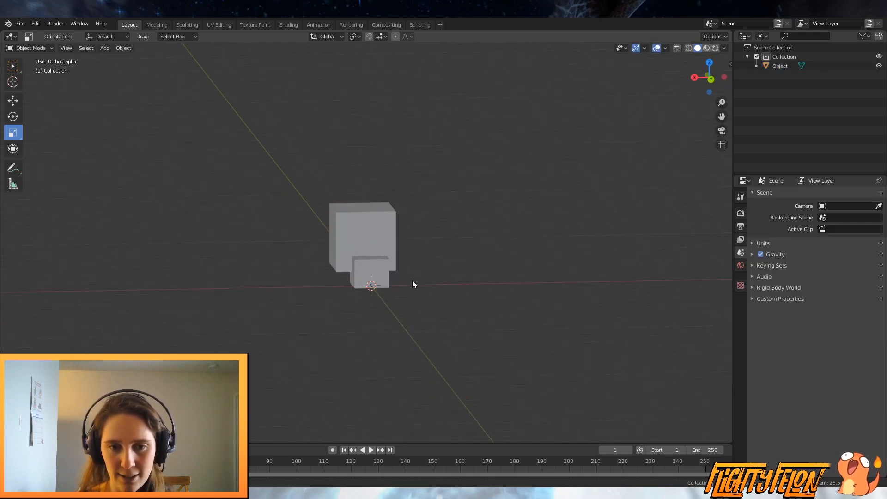
Step: Select the combined object and move it along the global X axis to about -1.93 m
middle_drag(412, 284, 510, 285)
scroll(367, 209, up, 3)
click(347, 238)
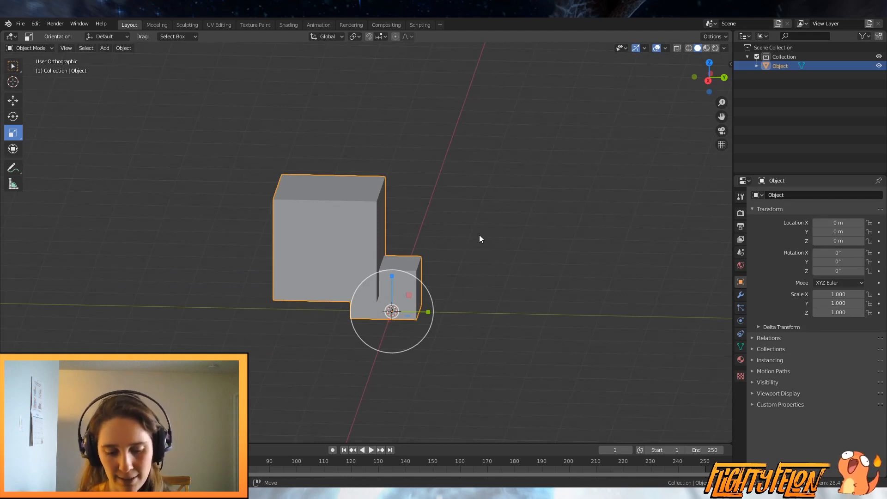
key(g)
key(x)
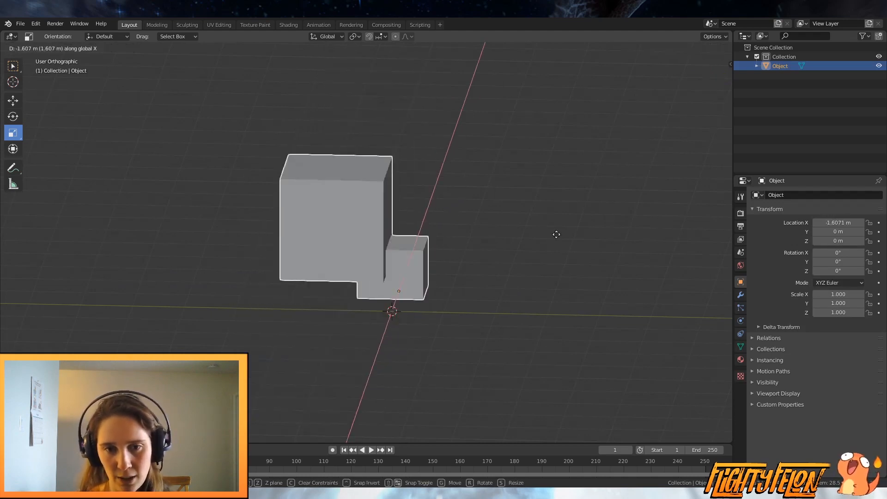
click(542, 281)
mouse_move(542, 281)
middle_down()
mouse_move(515, 248)
mouse_move(542, 270)
middle_up()
Step: Move the combined object to about 2.05 m on X and about 1.21 m on Y
key(g)
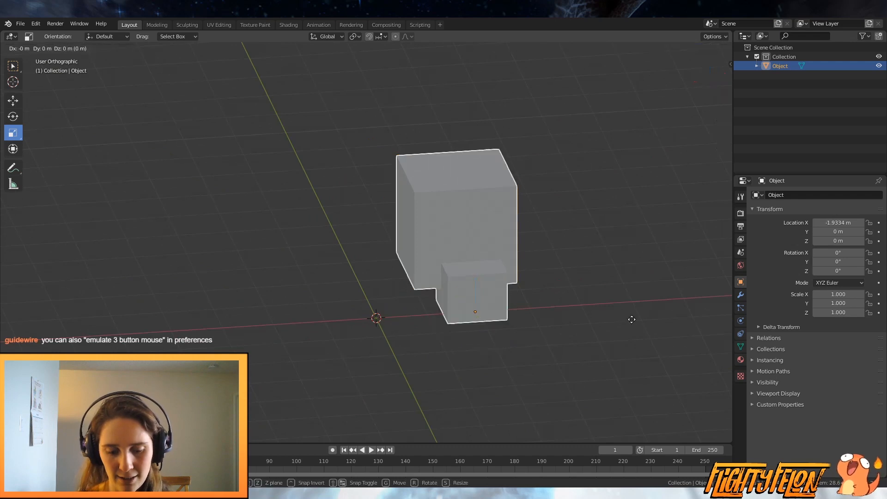
click(426, 340)
middle_drag(425, 340, 447, 322)
key(g)
key(y)
click(511, 322)
scroll(511, 322, down, 3)
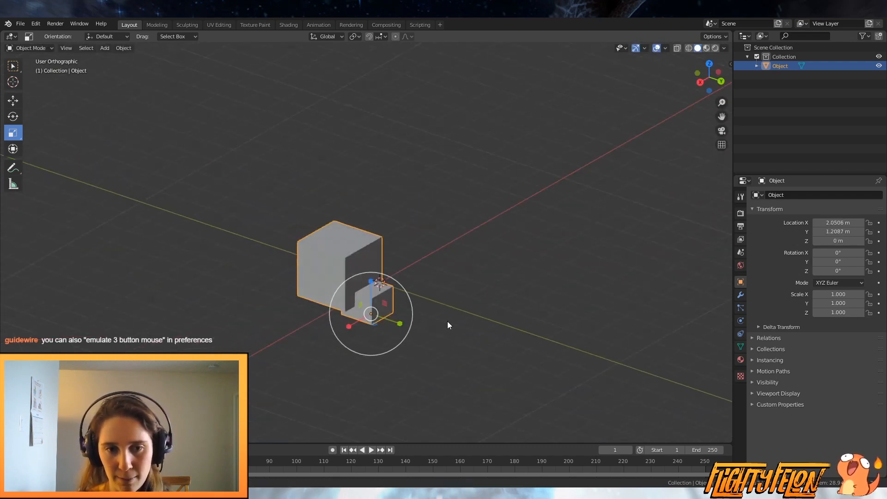
Step: Move the combined object exactly 3 m along the global Y axis
text(gy)
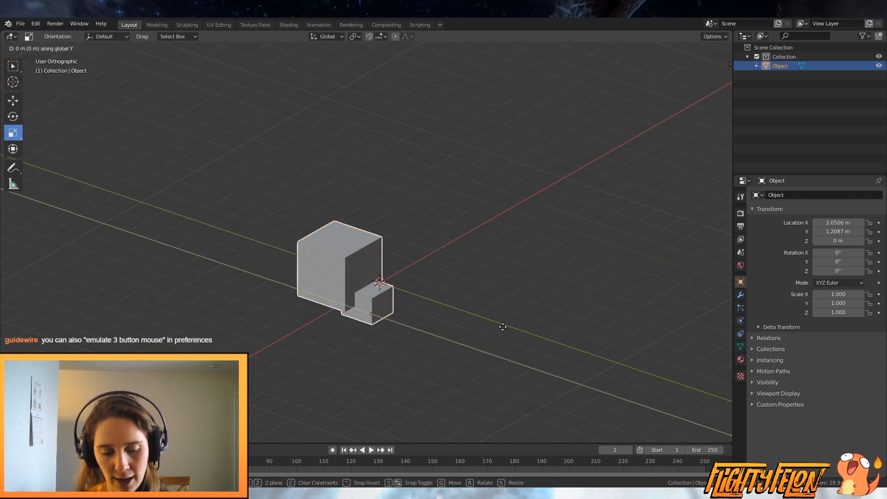
text(3)
key(Return)
middle_drag(435, 329, 535, 348)
scroll(535, 347, up, 2)
shift+middle_drag(577, 216, 504, 256)
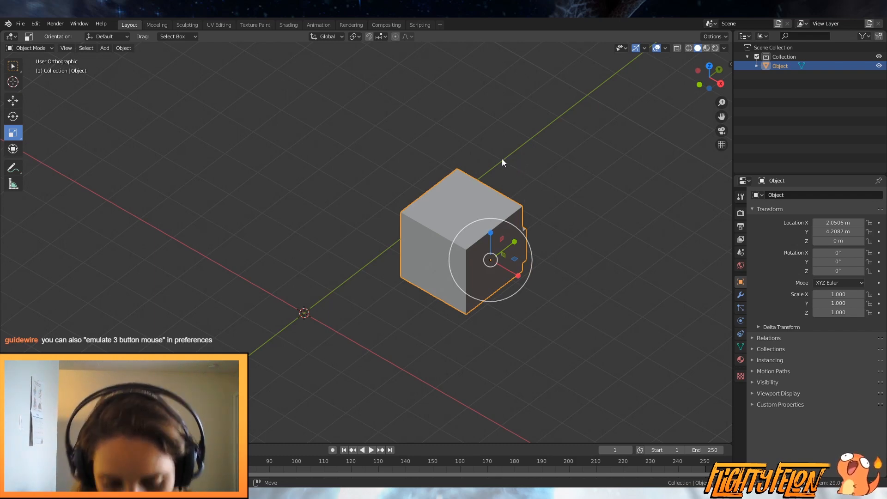
scroll(443, 228, down, 2)
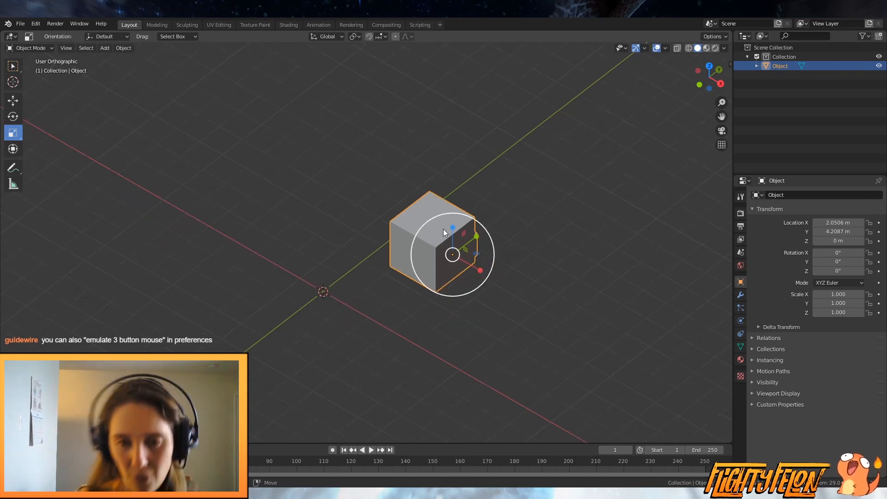
right_click(517, 249)
click(517, 248)
key(ctrl+z)
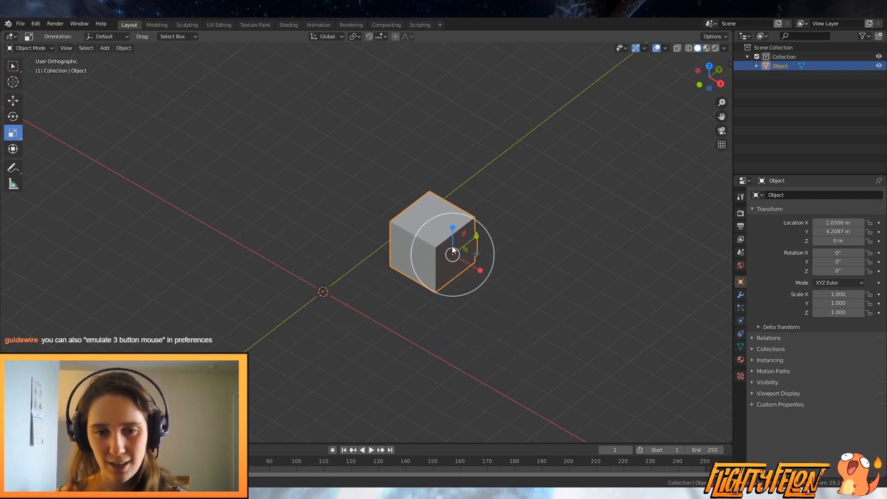
Step: Snap the combined object to the 3D cursor at the world origin using Selection to Cursor
key(shift+s)
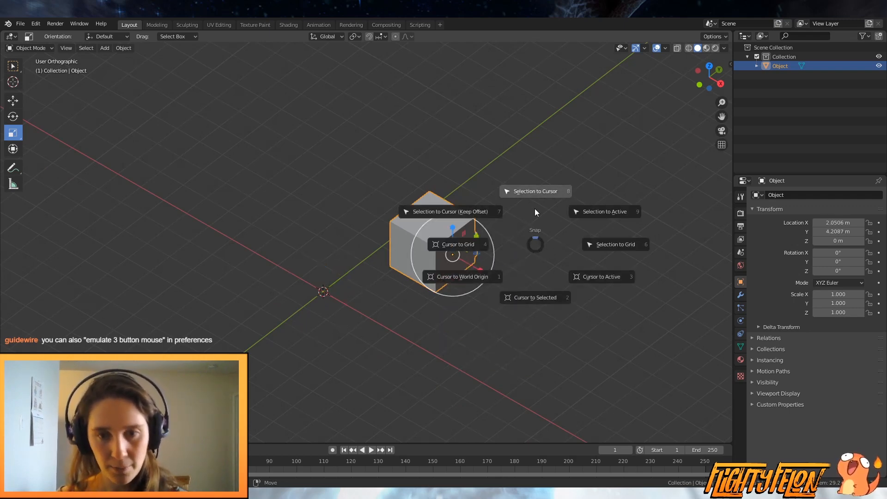
click(536, 200)
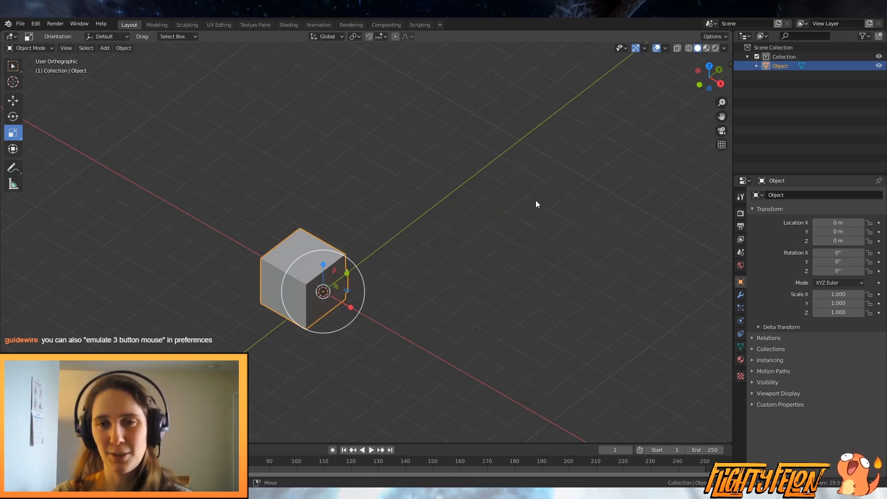
middle_drag(536, 204, 492, 298)
Step: Place the 3D cursor on the larger cube's side, just above the smaller box
right_click(491, 298)
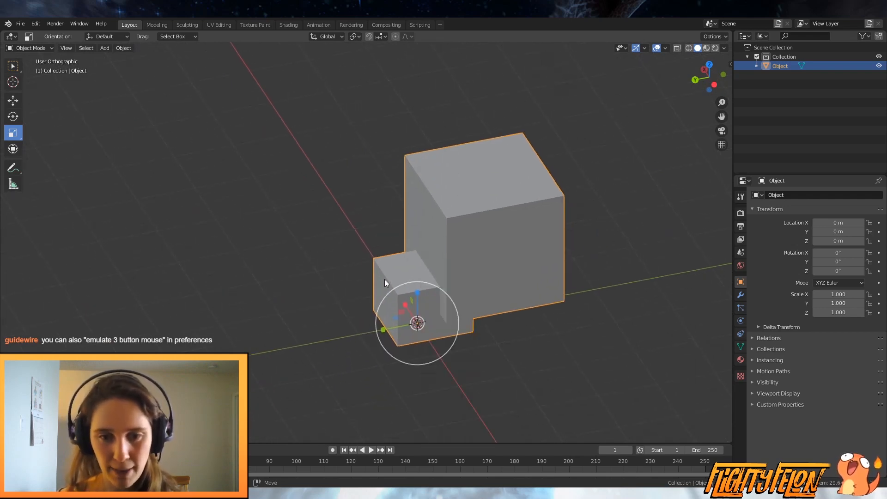
right_click(540, 267)
shift+right_click(418, 246)
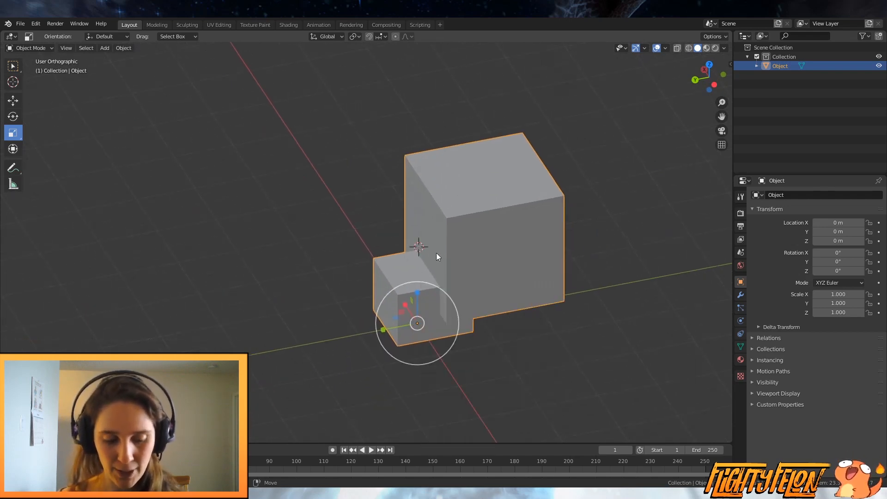
Step: Use the Move tool to shift the combined object about 1.17 m along the Y axis
key(shift+space)
key(g)
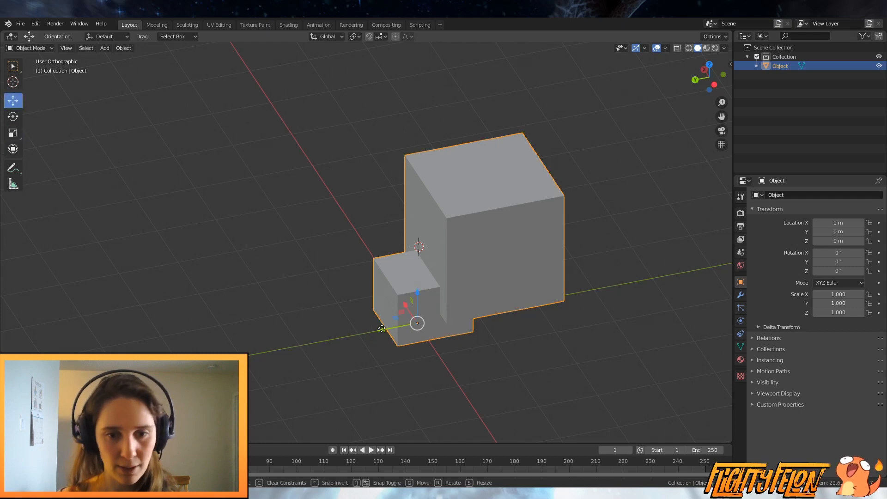
drag(384, 330, 317, 355)
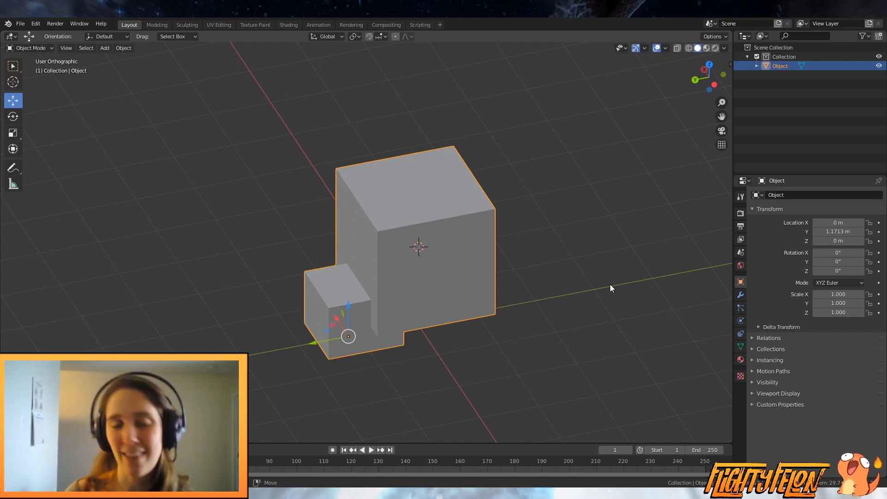
Step: Delete the combined object and reset the 3D cursor to the world origin
middle_drag(609, 284, 475, 252)
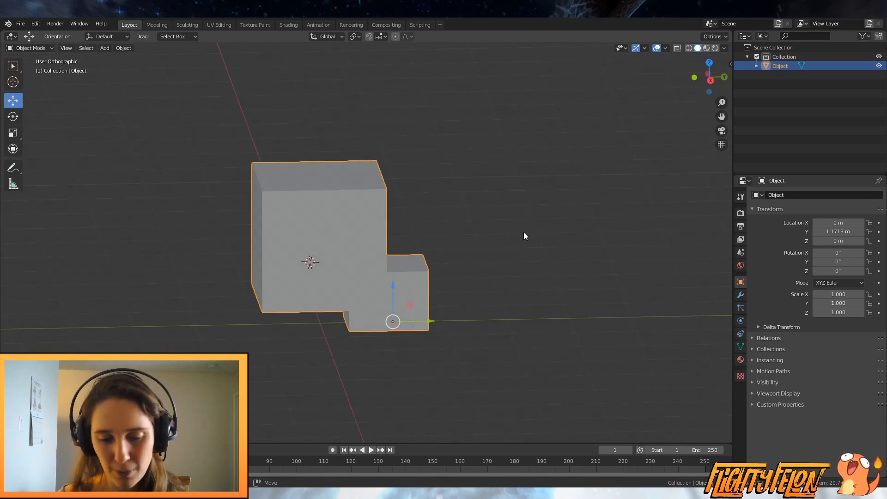
middle_drag(423, 260, 413, 289)
key(Delete)
scroll(445, 263, down, 1)
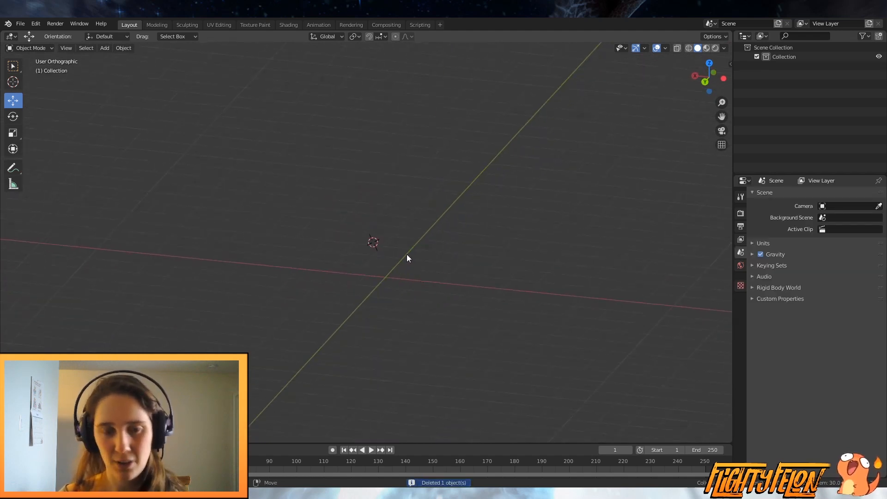
key(shift+c)
scroll(422, 270, up, 2)
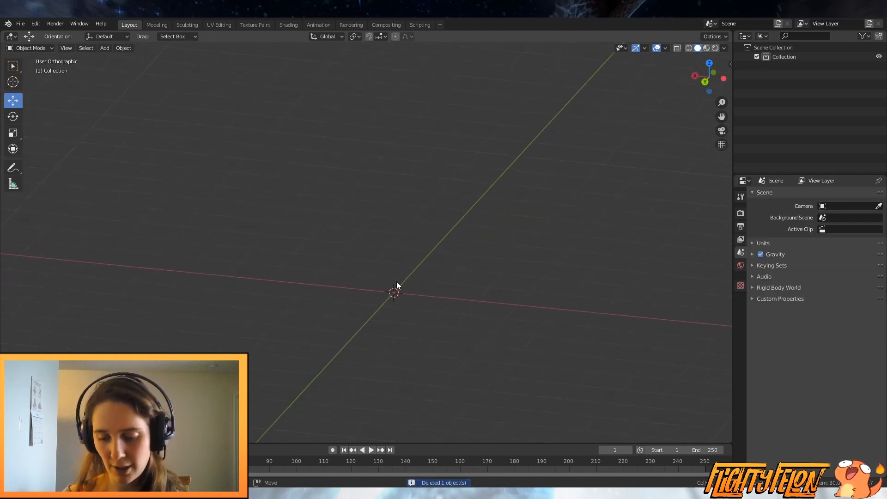
Step: Look at the empty scene in front, right and top orthographic views, ending in an angled view
middle_drag(464, 339, 497, 342)
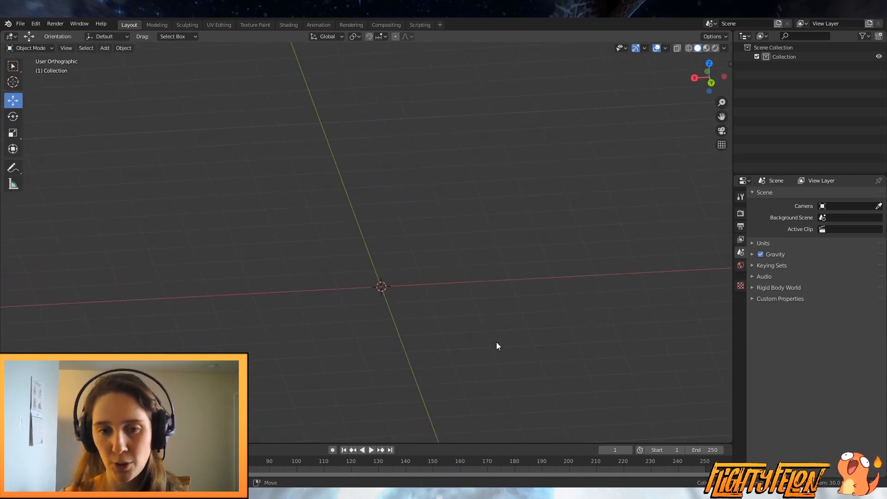
key(KP_1)
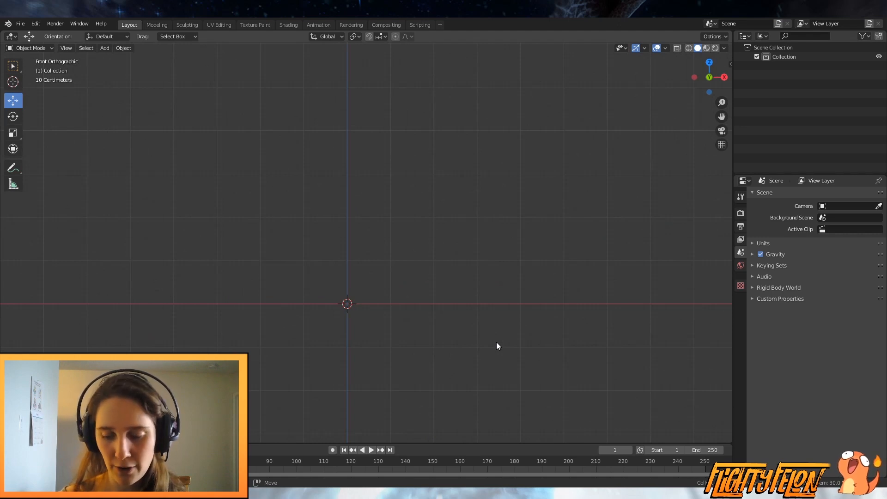
key(KP_3)
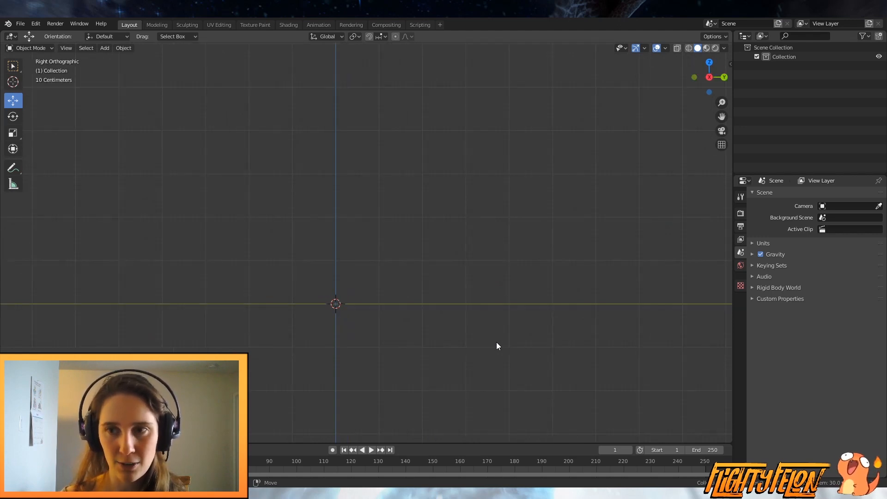
key(KP_7)
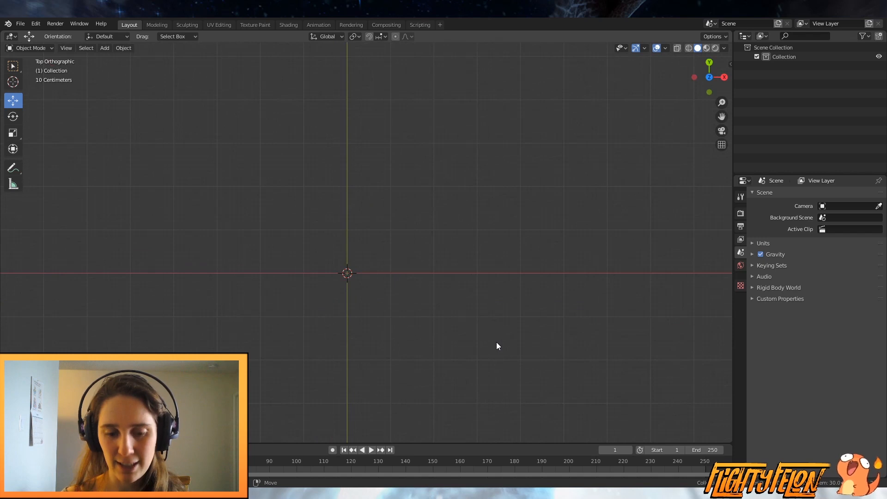
middle_drag(384, 298, 438, 189)
key(KP_1)
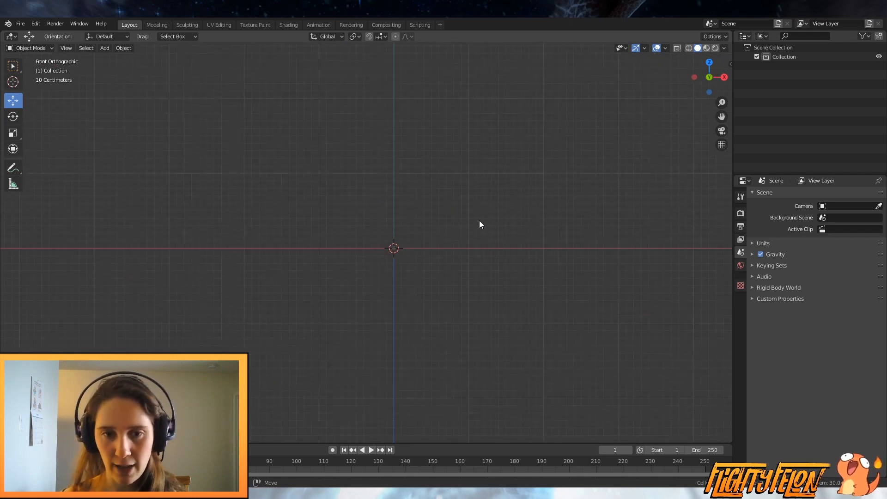
middle_drag(479, 224, 433, 289)
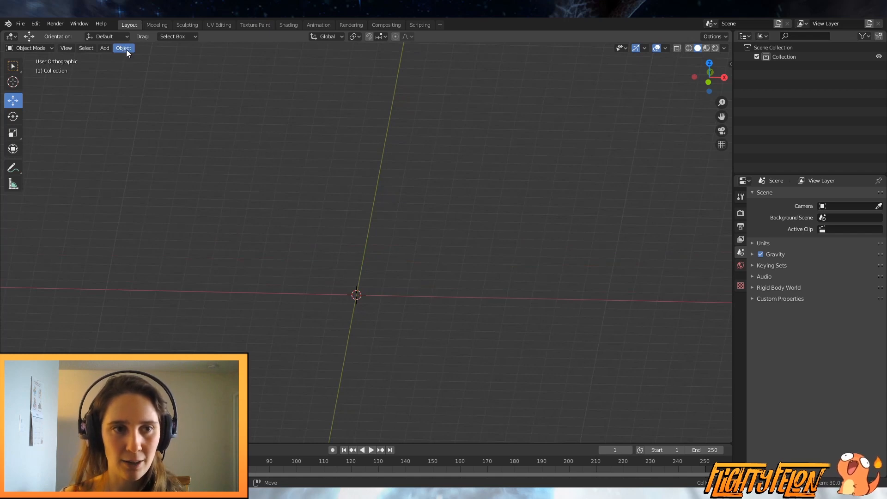
Step: Add Raymond.png as a reference image, aligned to the front orthographic view
key(shift+a)
mouse_move(221, 148)
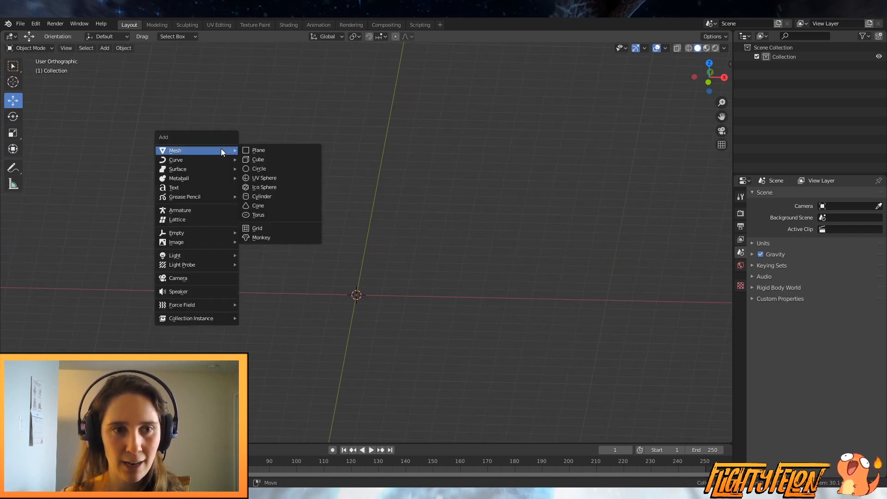
click(105, 48)
mouse_move(138, 105)
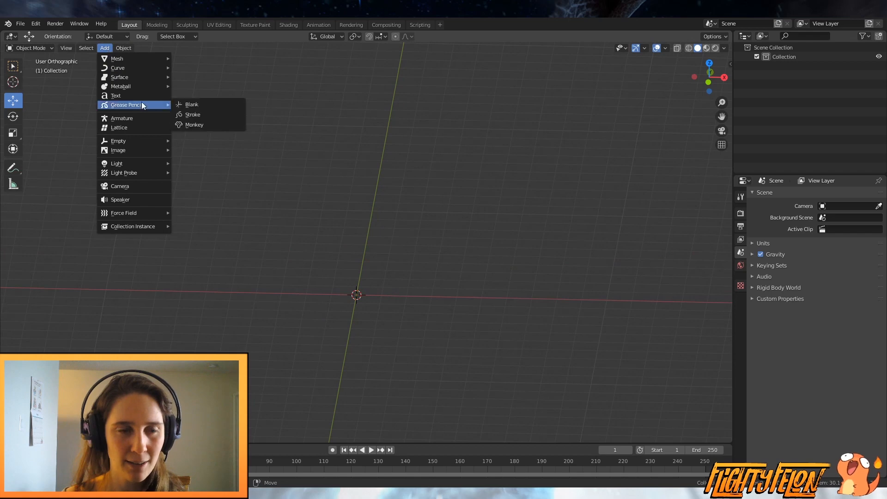
mouse_move(123, 151)
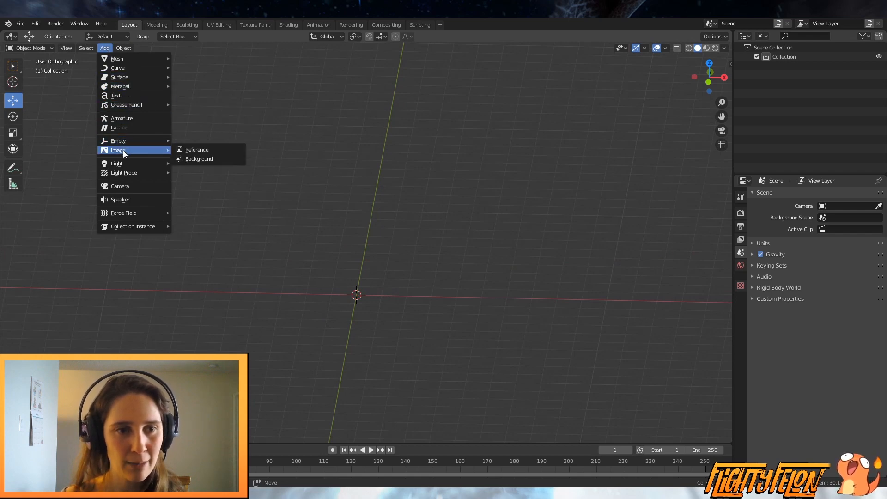
key(KP_1)
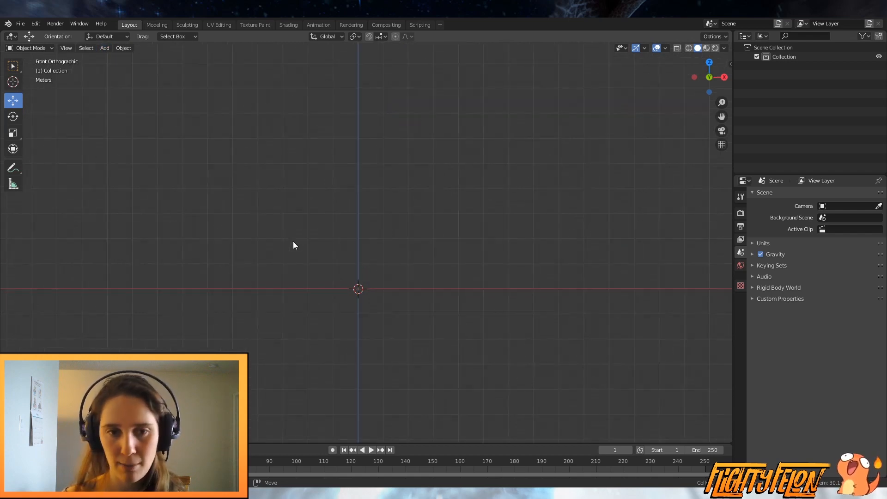
click(109, 47)
mouse_move(130, 150)
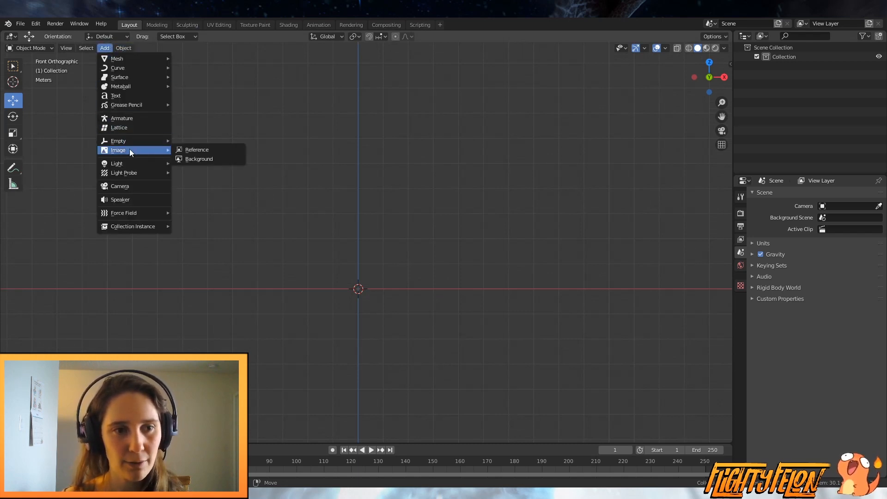
key(Escape)
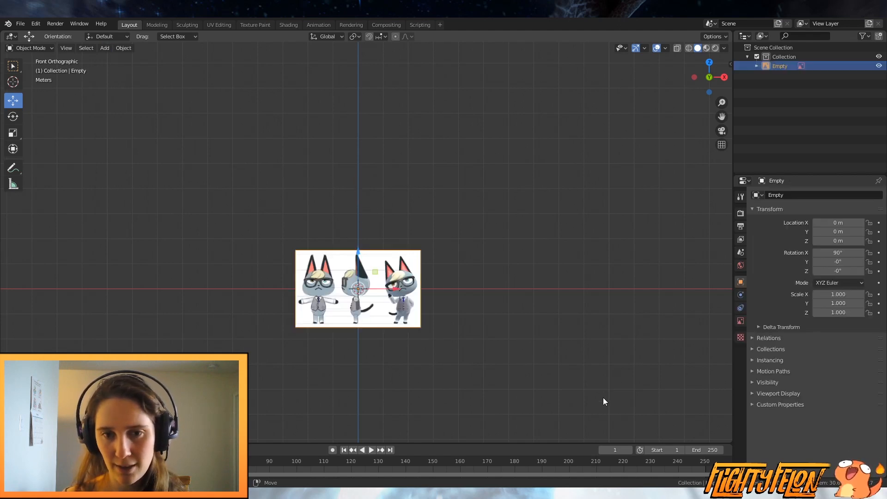
Step: Move the reference image to about 1.55 m on X and 2.15 m on Z, and scale it to about 1.869
scroll(444, 319, up, 1)
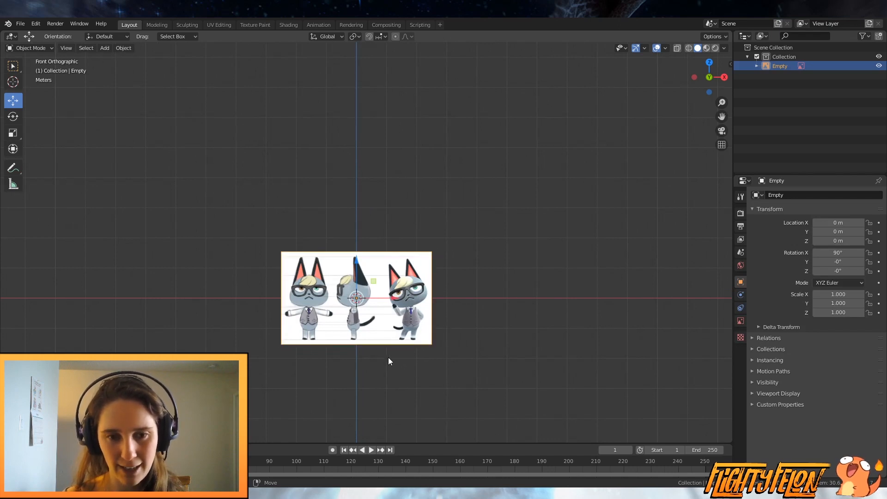
key(g)
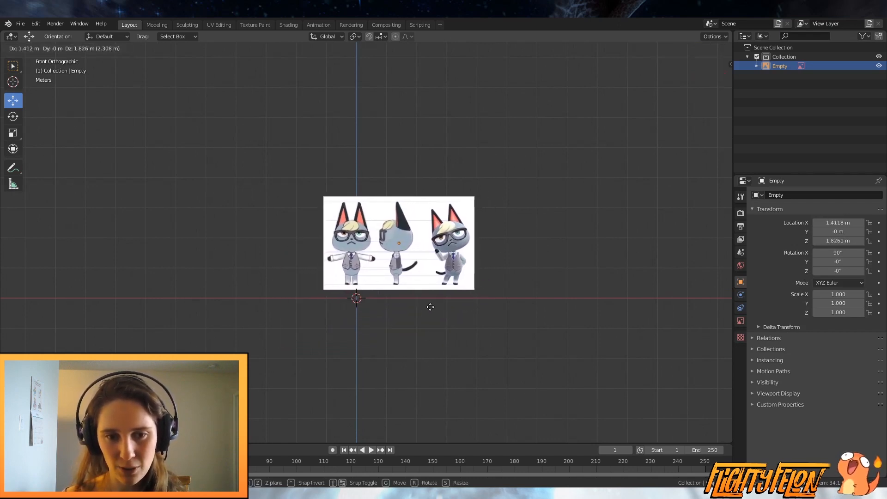
click(436, 302)
key(s)
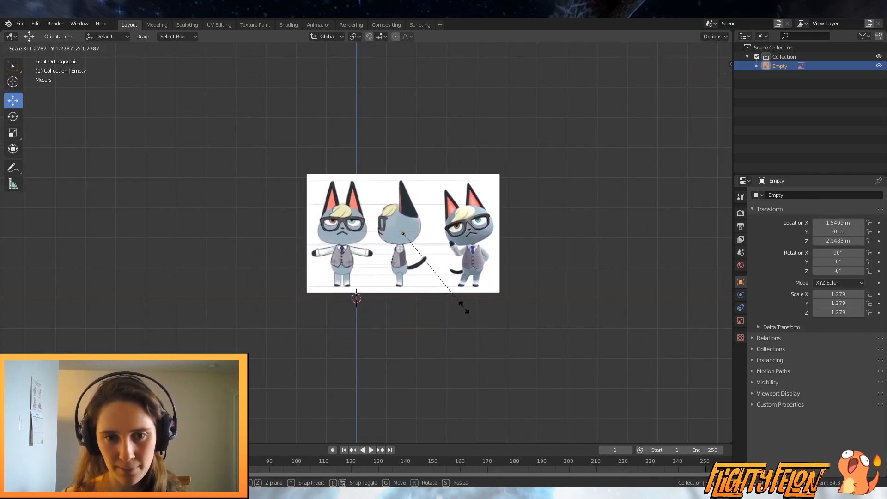
click(518, 320)
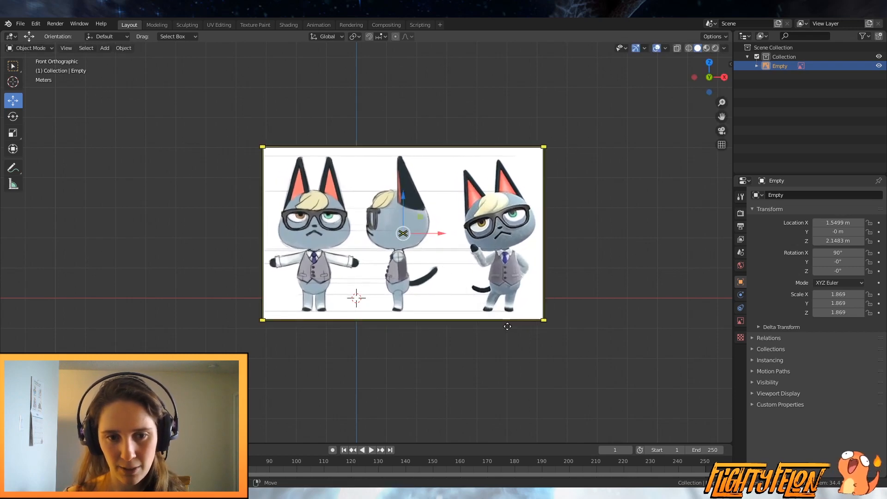
Step: Move the image to about 2.96 m on X and 2.58 m on Z so the front-facing figure stands on the world origin
key(g)
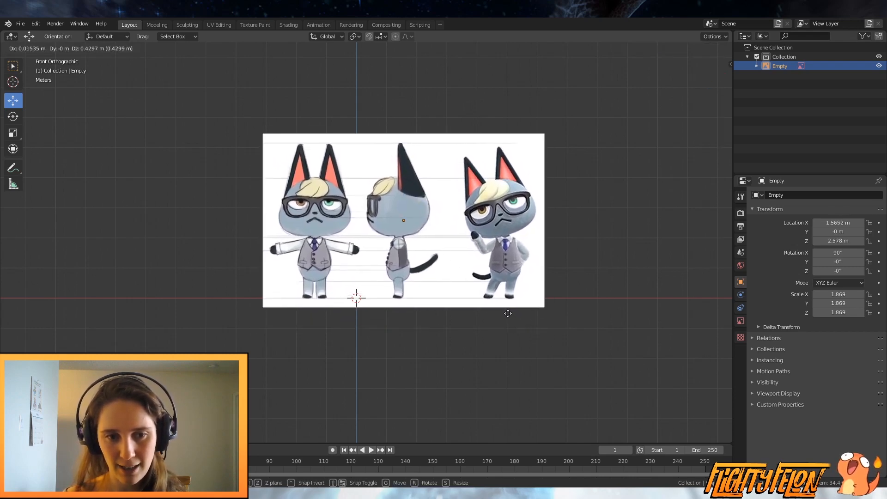
click(503, 315)
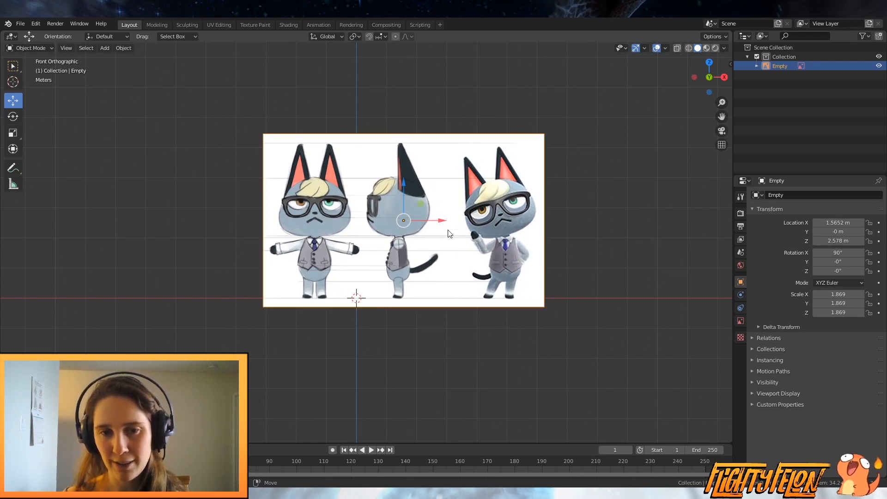
key(g)
key(x)
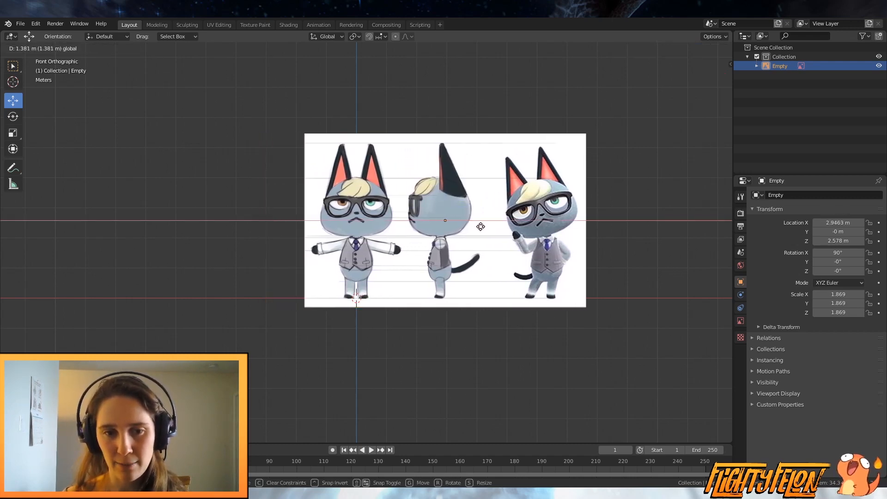
click(481, 227)
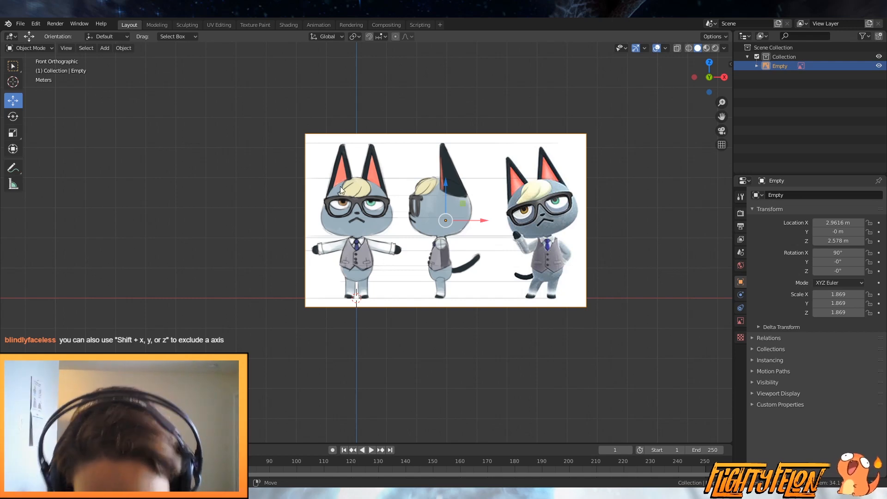
Step: Examine the reference image's placement up close and from an angle, ending in the front orthographic view
scroll(463, 283, up, 3)
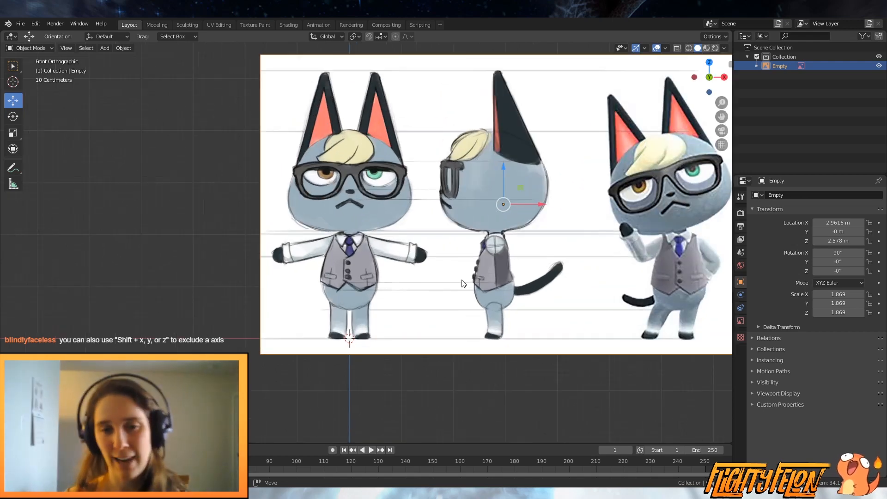
scroll(407, 260, down, 4)
middle_drag(459, 272, 489, 283)
middle_drag(546, 309, 439, 290)
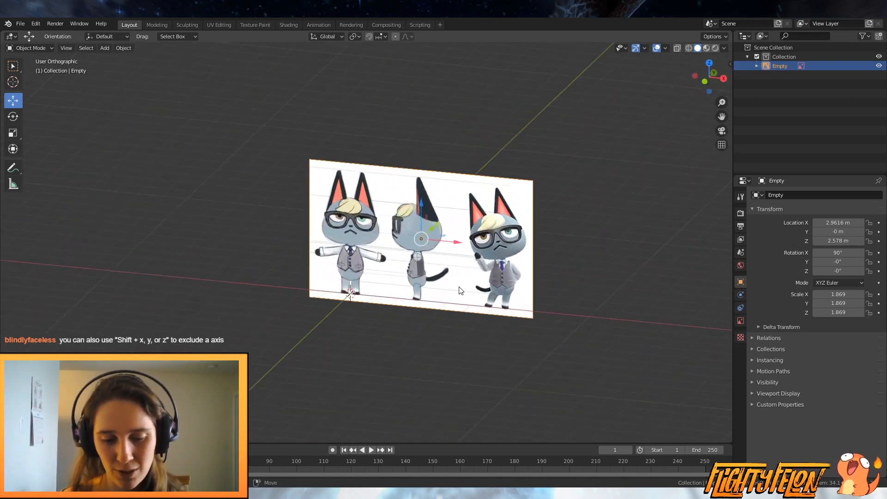
key(KP_1)
scroll(460, 290, up, 6)
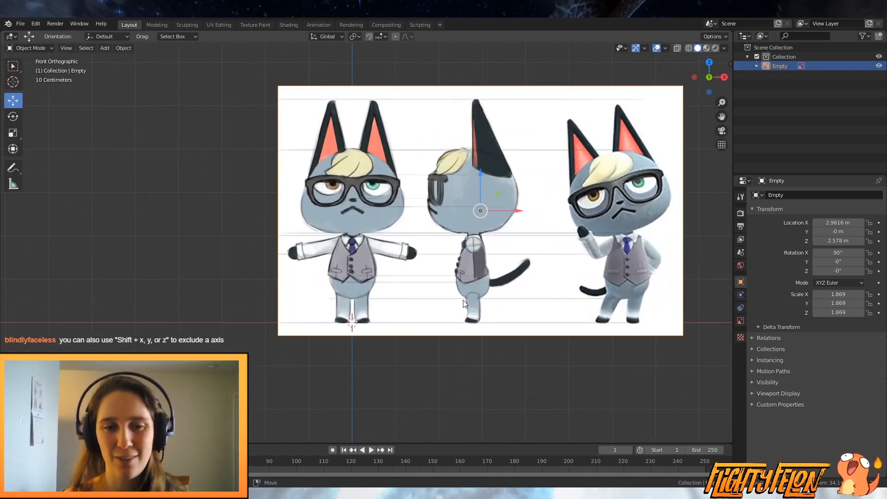
key(Home)
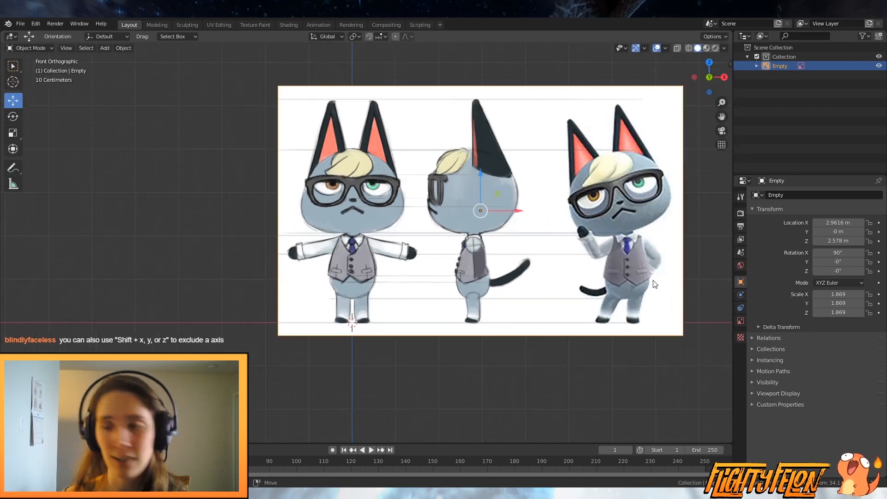
Step: Show the image empty's display settings and rename the object Front Reference
click(741, 320)
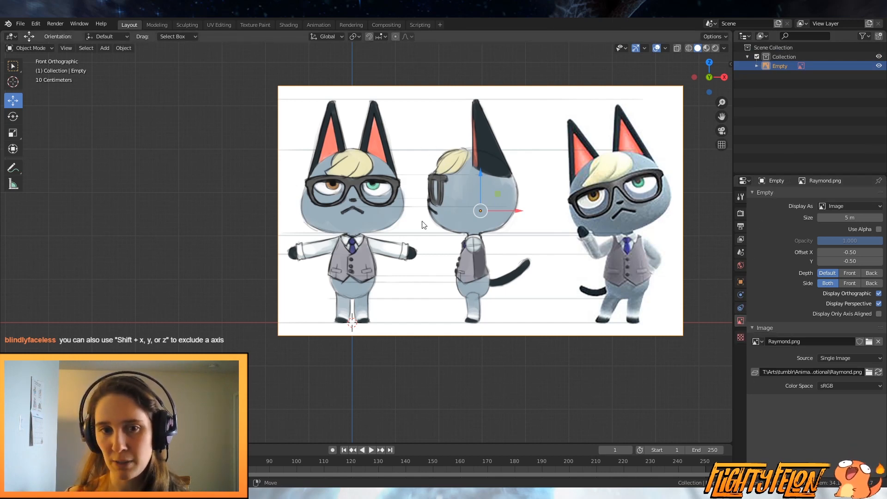
double_click(780, 65)
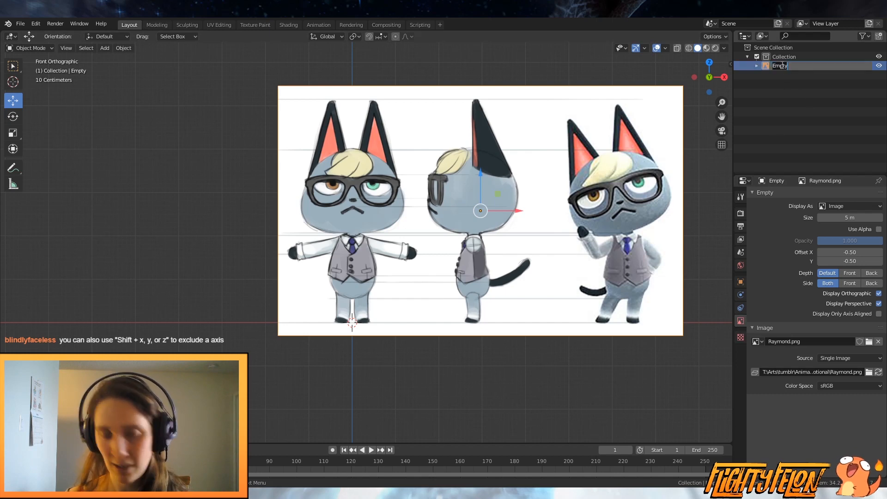
text(Front)
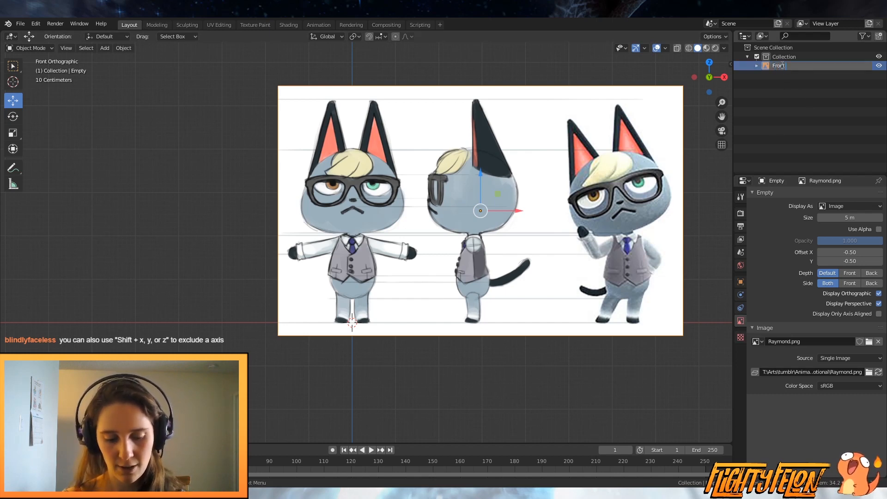
text( Reference)
key(Return)
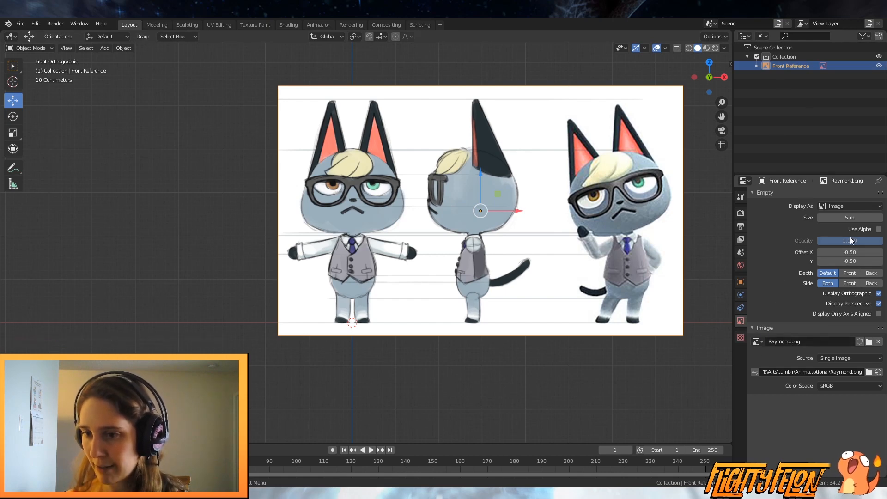
Step: Enable Use Alpha for the front reference image and lower its opacity to about 0.146
click(878, 229)
drag(869, 241, 828, 241)
scroll(464, 248, up, 4)
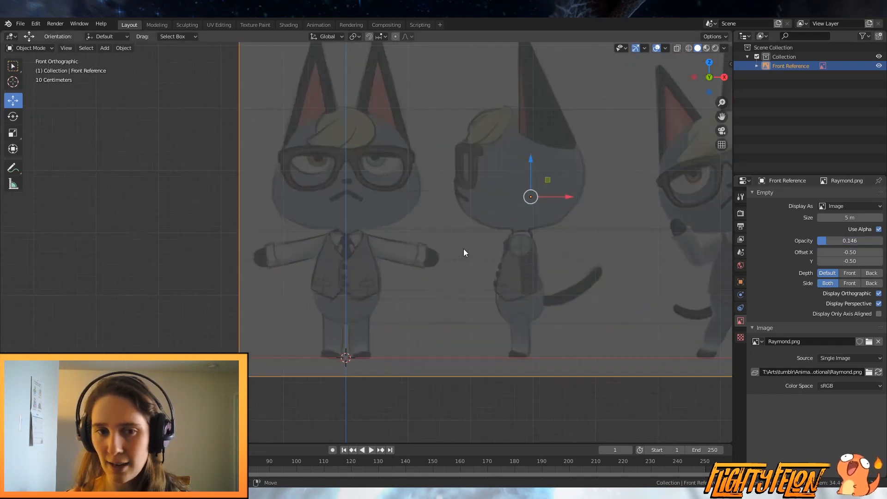
drag(637, 176, 636, 177)
scroll(429, 211, down, 4)
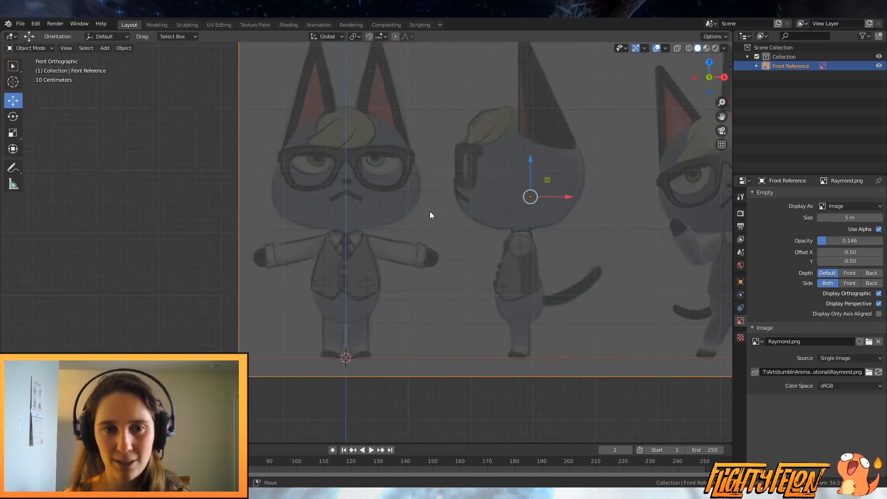
Step: Try applying the location transform to the front reference image, and undo it
middle_drag(620, 190, 581, 258)
key(ctrl+a)
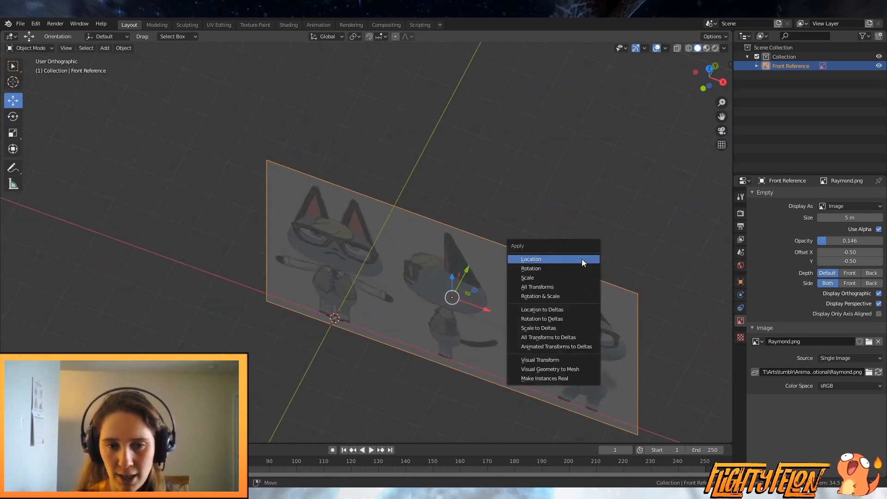
key(ctrl+a)
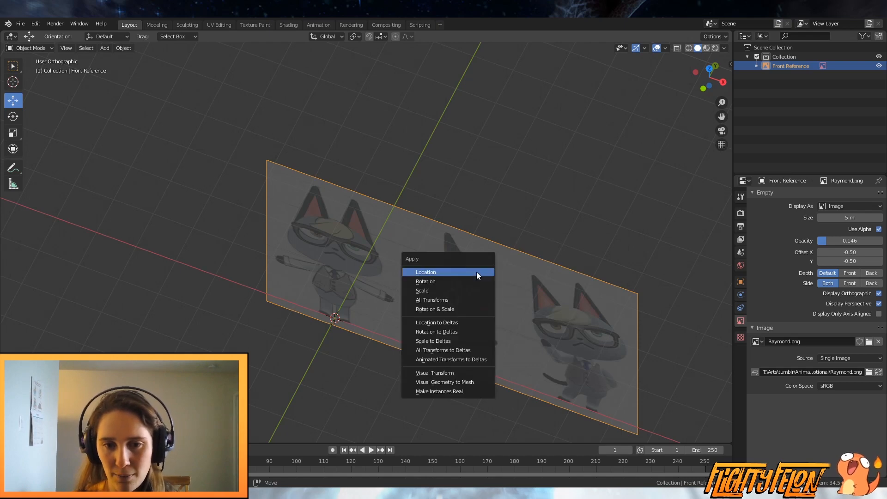
click(477, 273)
key(ctrl+z)
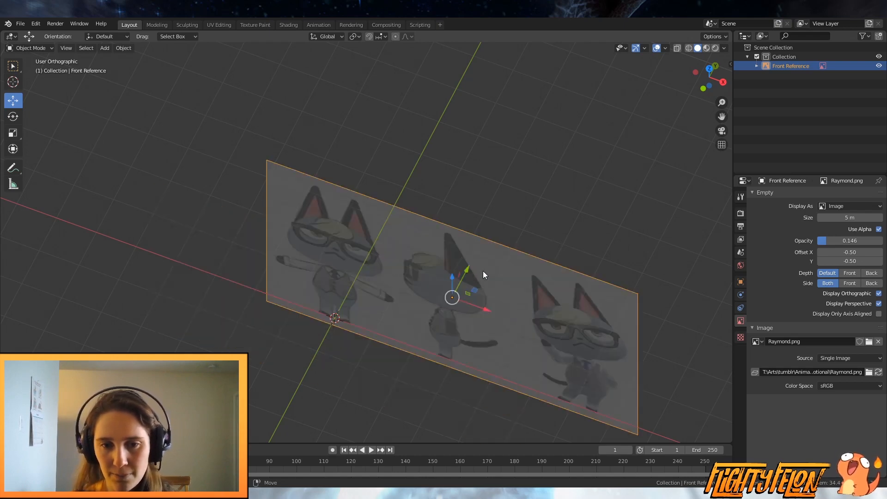
Step: Try applying the rotation and scale transforms to the front reference image, and undo it
middle_drag(484, 274, 554, 276)
key(ctrl+a)
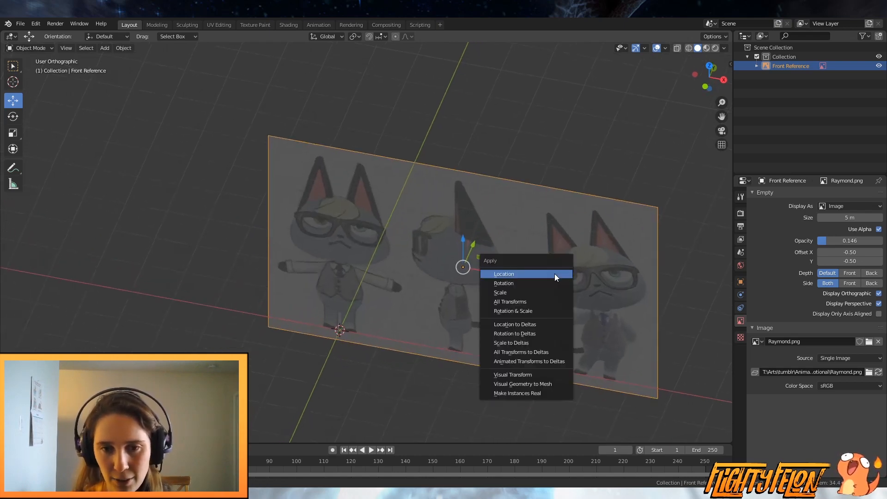
click(515, 310)
key(ctrl+z)
Step: Duplicate the front reference image, leaving the copy in the same place as the original
middle_drag(563, 296, 665, 194)
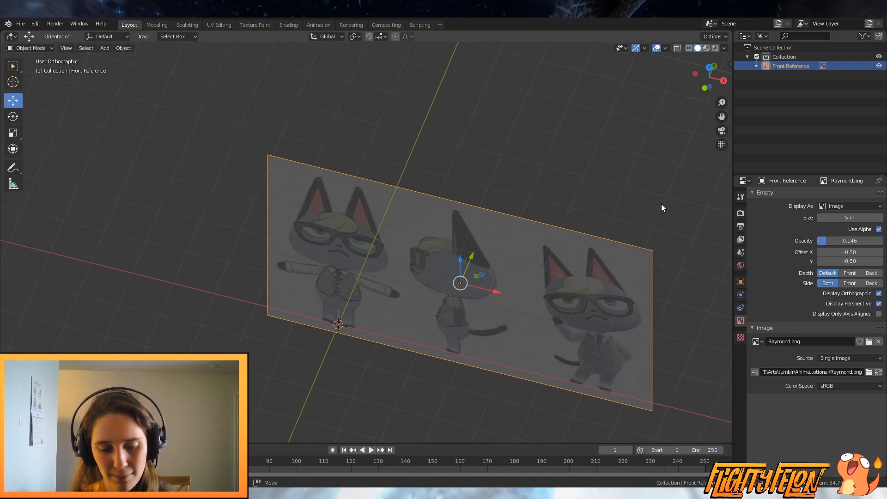
key(shift+d)
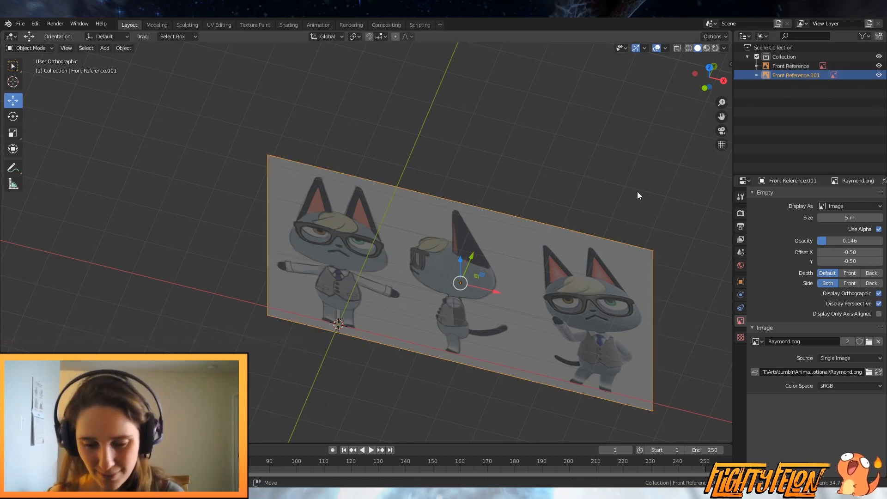
scroll(568, 222, down, 2)
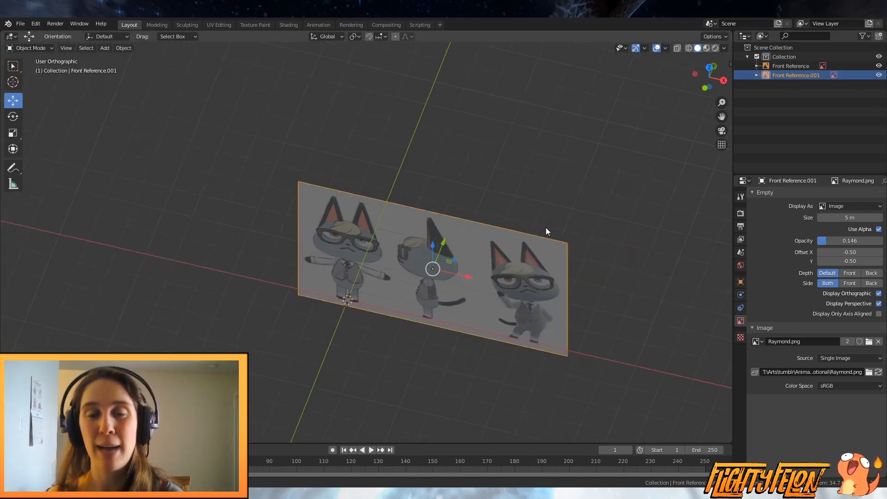
middle_drag(545, 227, 564, 215)
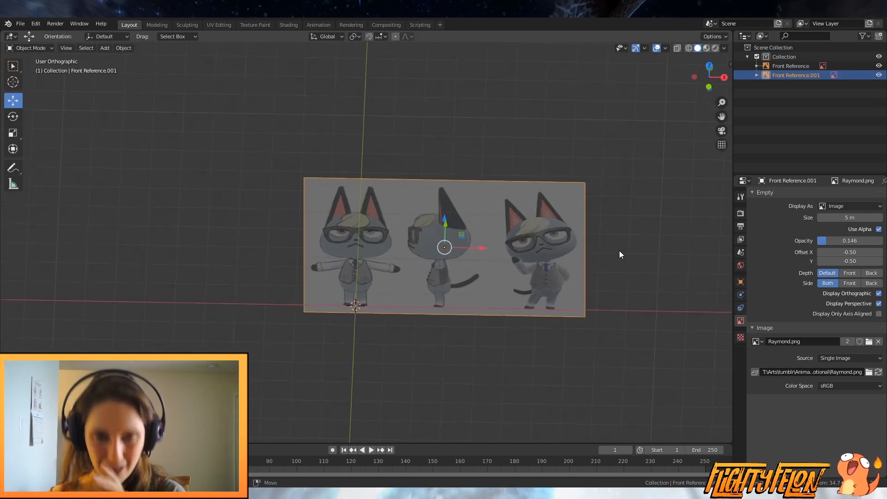
middle_drag(609, 207, 624, 188)
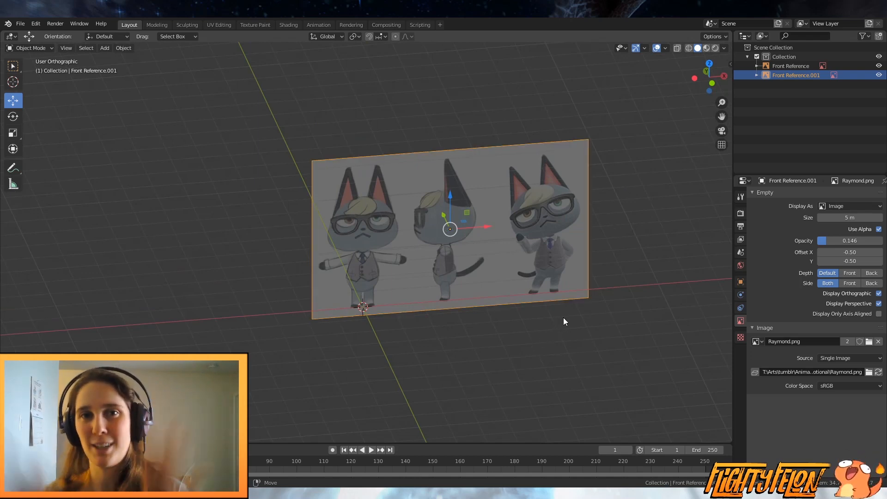
middle_drag(525, 310, 500, 348)
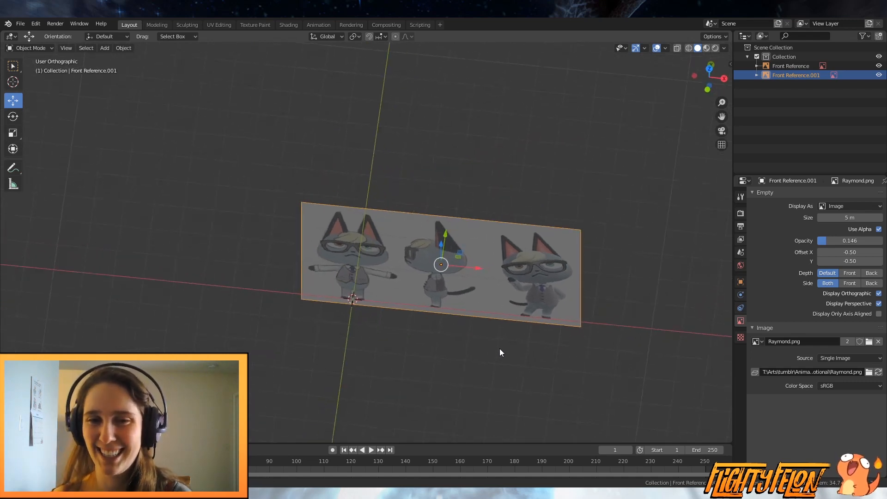
Step: Rename the duplicated image Side Reference
double_click(800, 77)
text(Side R)
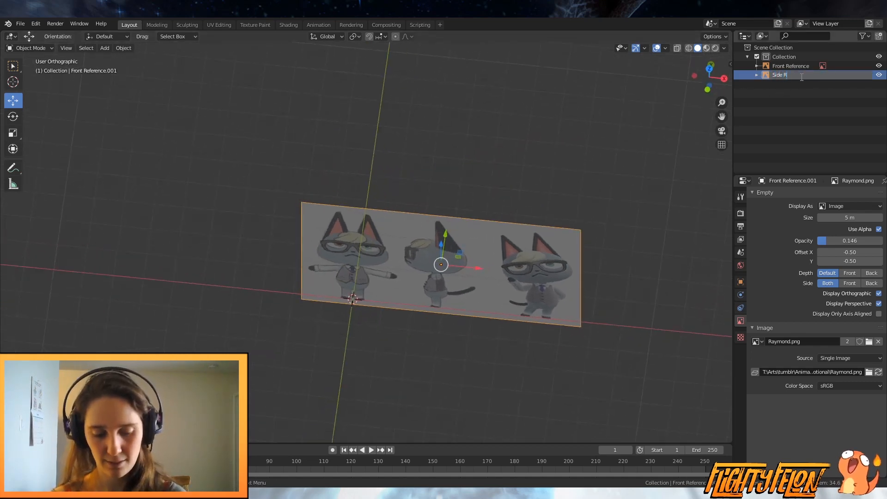
text(eference)
key(Return)
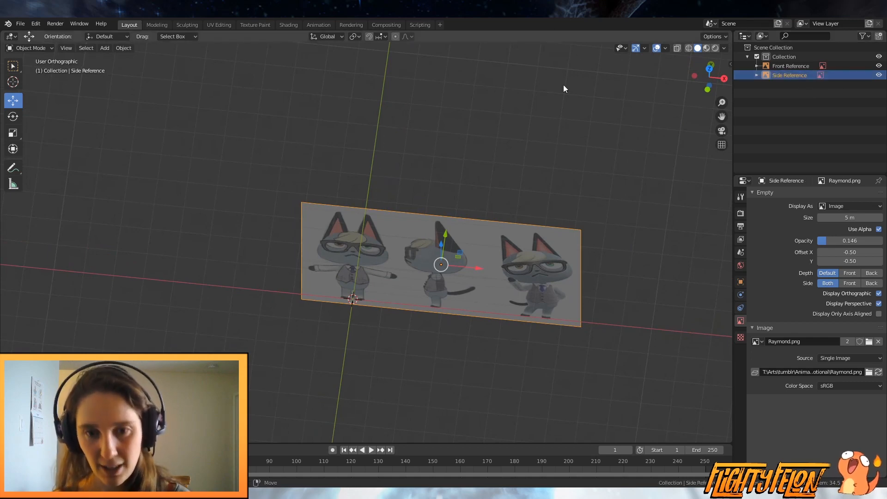
Step: Rotate the side reference image 90 degrees about the global Z axis
middle_drag(592, 291, 617, 305)
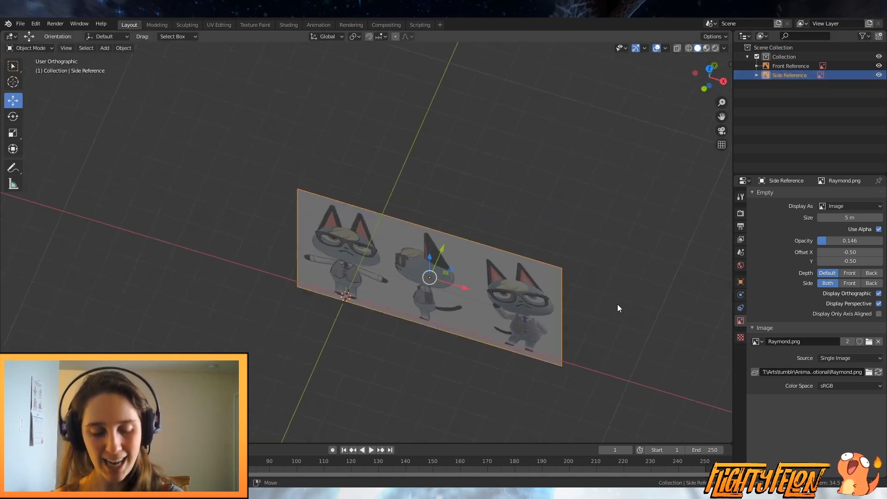
text(rz)
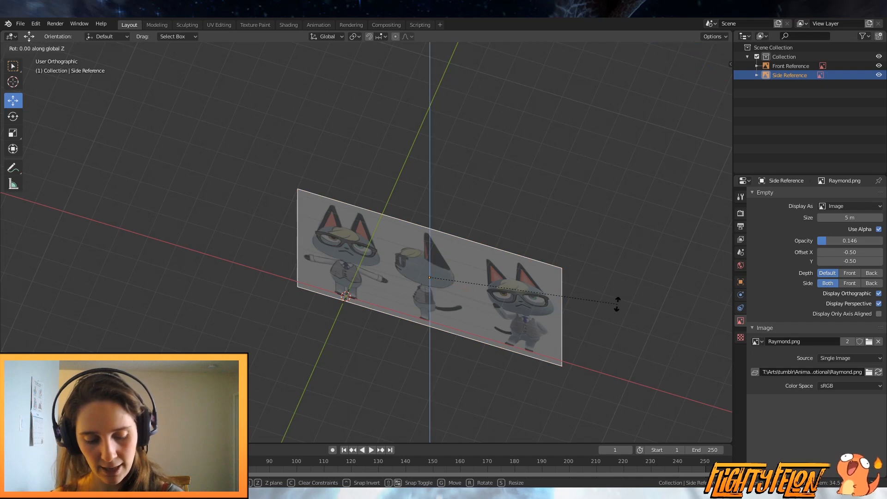
text(90)
key(Return)
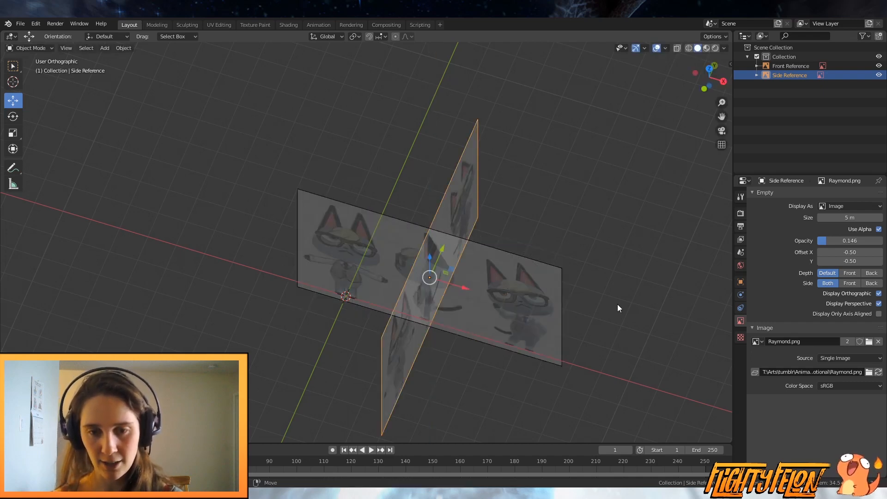
Step: In the right orthographic view, shift the side reference slightly along positive Y to line up the profile figure with the world origin
middle_drag(589, 276, 561, 253)
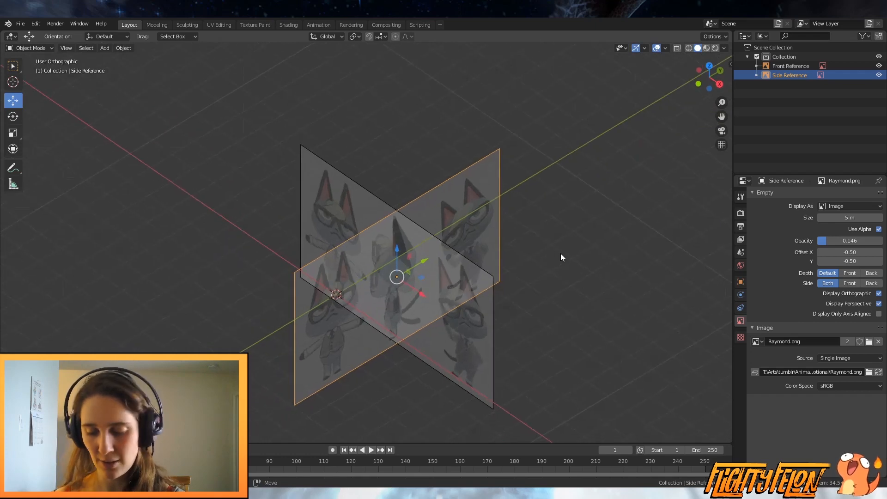
key(KP_3)
scroll(508, 245, up, 4)
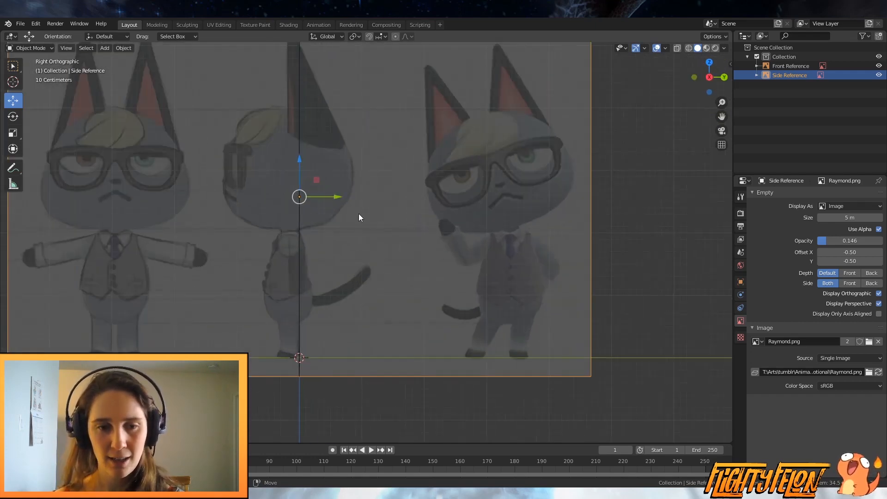
drag(340, 197, 350, 196)
Step: In the front orthographic view, move the side reference along X onto the centre line of the front-facing figure
key(KP_1)
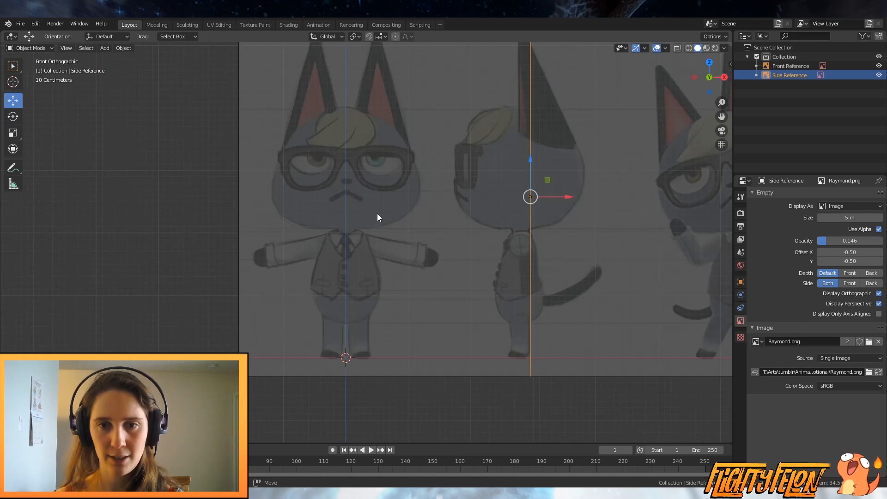
scroll(377, 213, down, 3)
scroll(381, 226, up, 3)
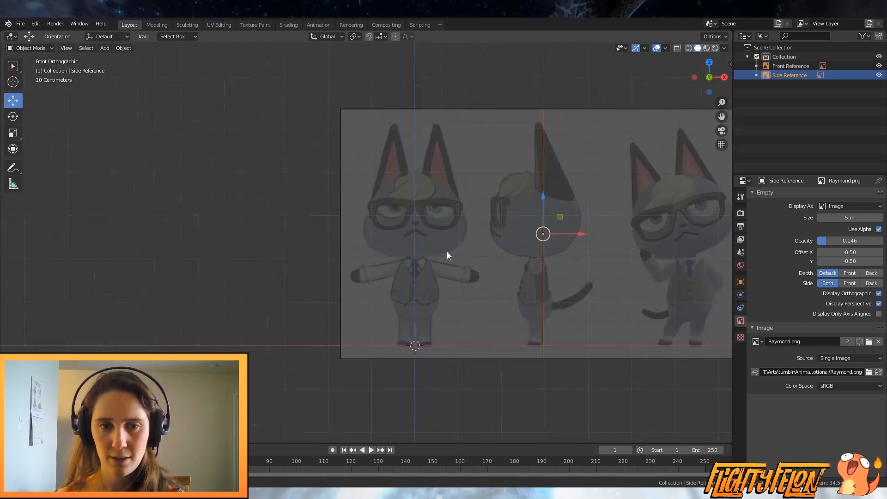
scroll(511, 269, up, 2)
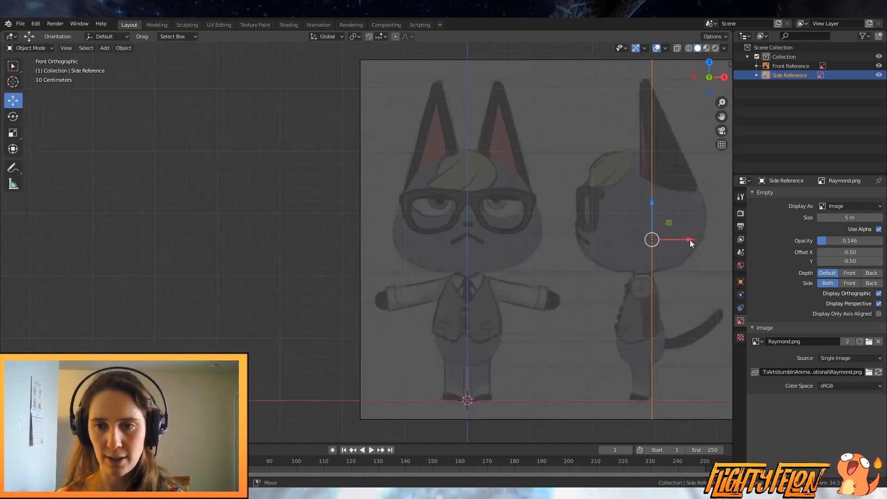
drag(689, 240, 506, 246)
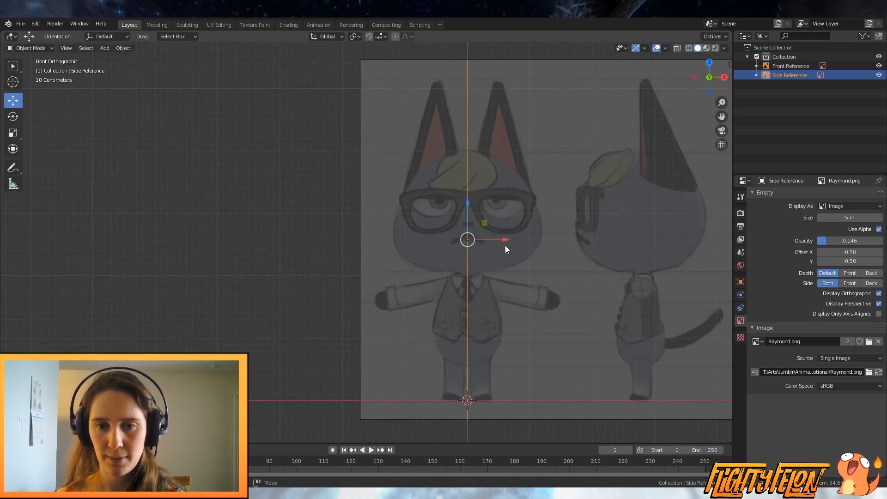
middle_drag(506, 245, 525, 261)
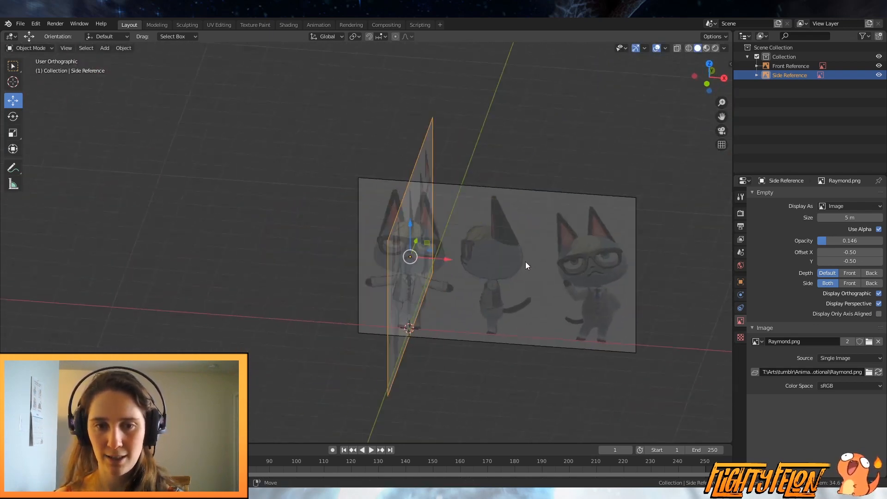
Step: Deselect everything and compare how the figures align in the front and right orthographic views
key(KP_1)
scroll(525, 262, up, 3)
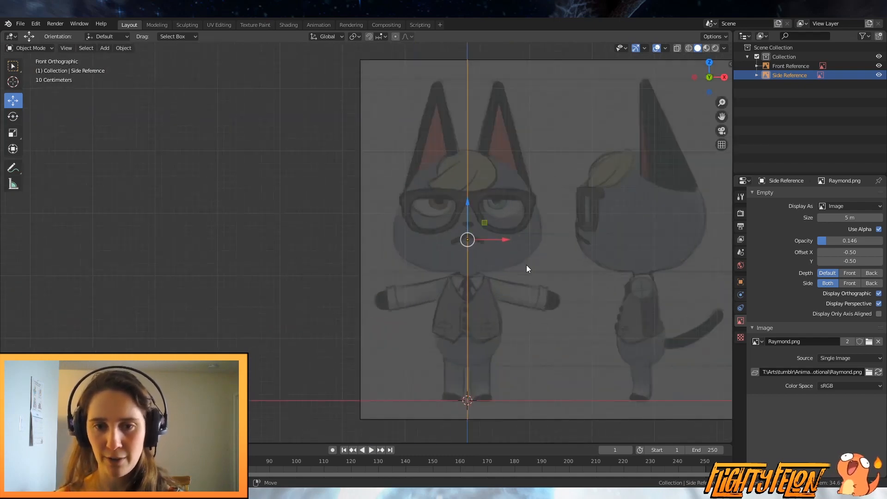
key(a)
key(alt+a)
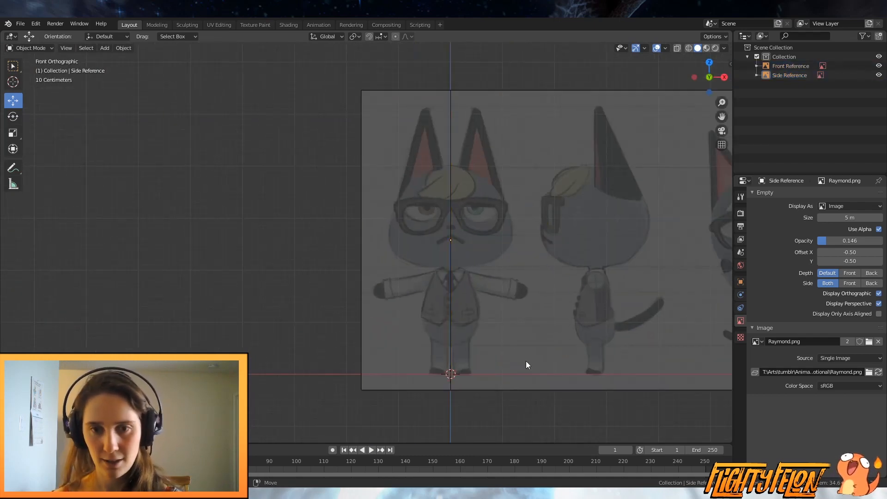
scroll(508, 356, up, 3)
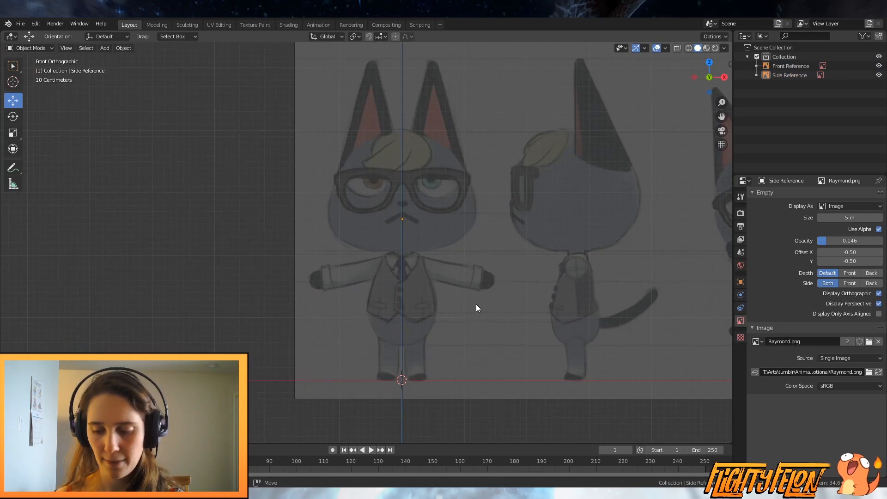
key(KP_3)
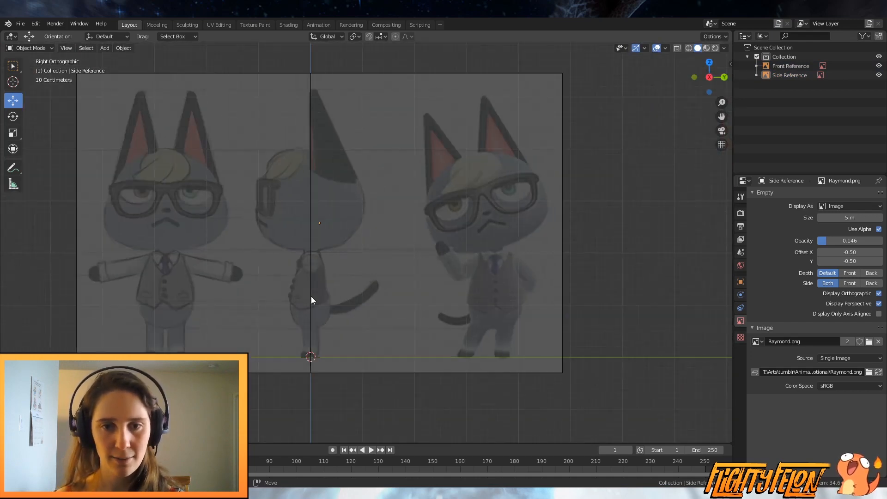
key(KP_1)
key(KP_3)
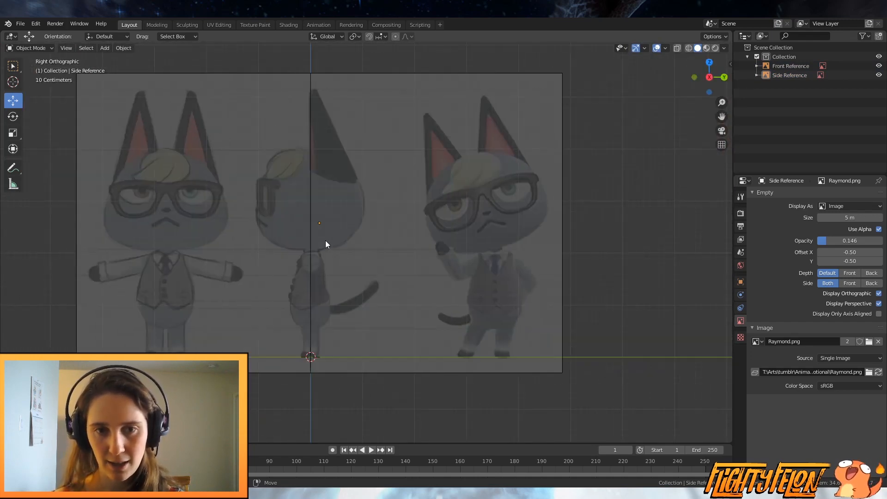
key(KP_1)
key(KP_3)
key(KP_1)
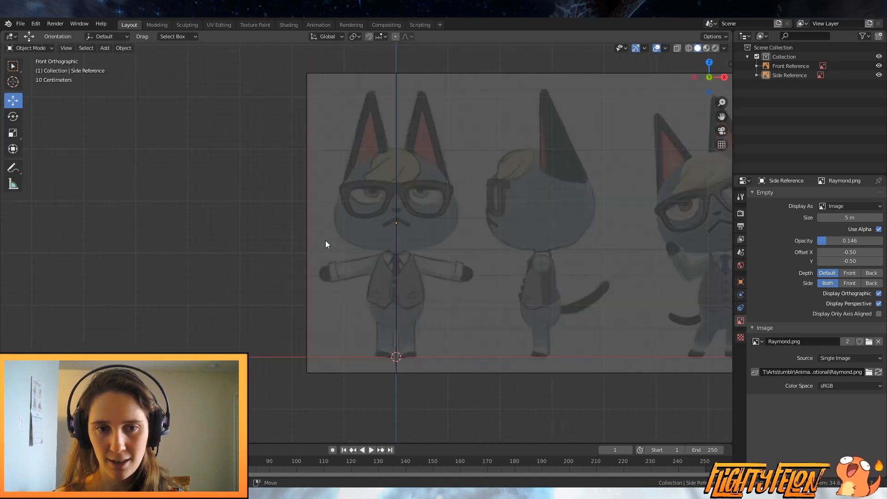
key(KP_3)
key(KP_1)
Step: Switch the view to perspective and examine the crossed reference images from an angle, the right and the front
middle_drag(397, 177, 478, 211)
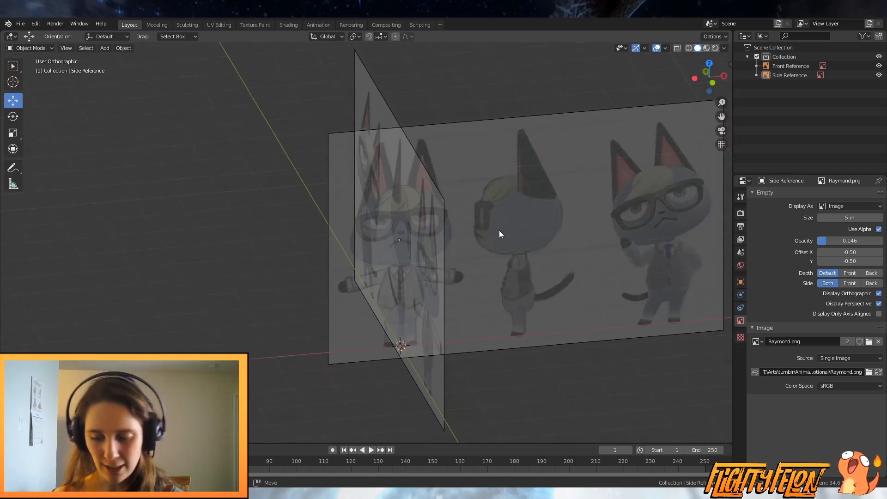
key(KP_5)
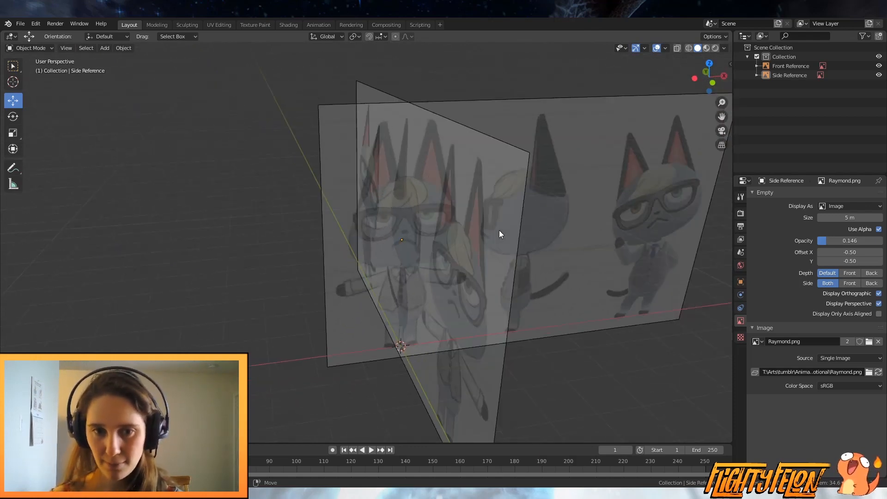
scroll(375, 238, down, 4)
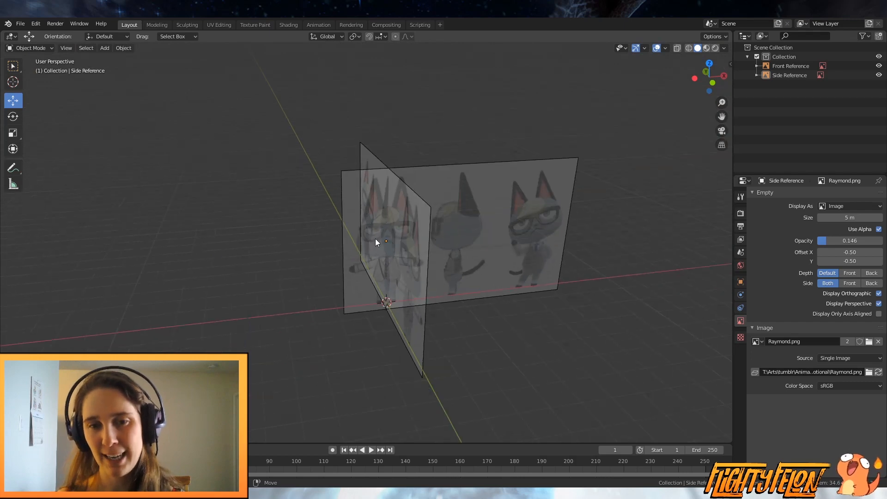
middle_drag(377, 240, 312, 241)
scroll(393, 242, up, 4)
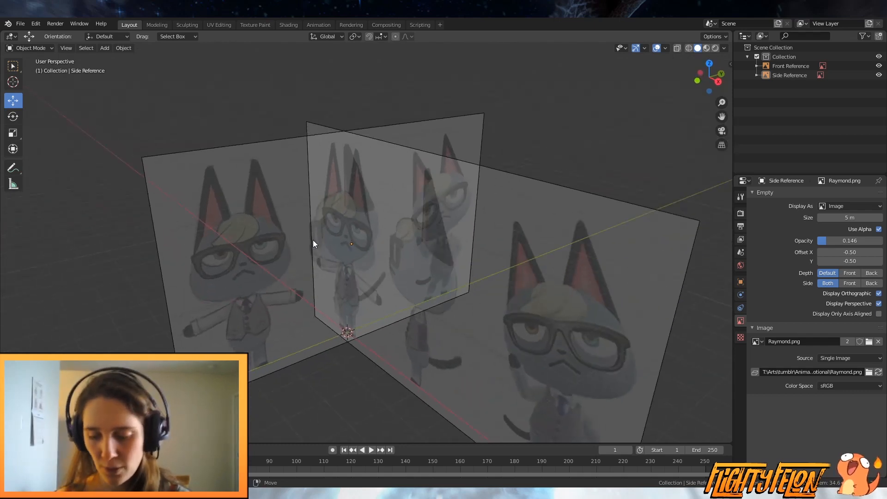
key(KP_3)
key(KP_1)
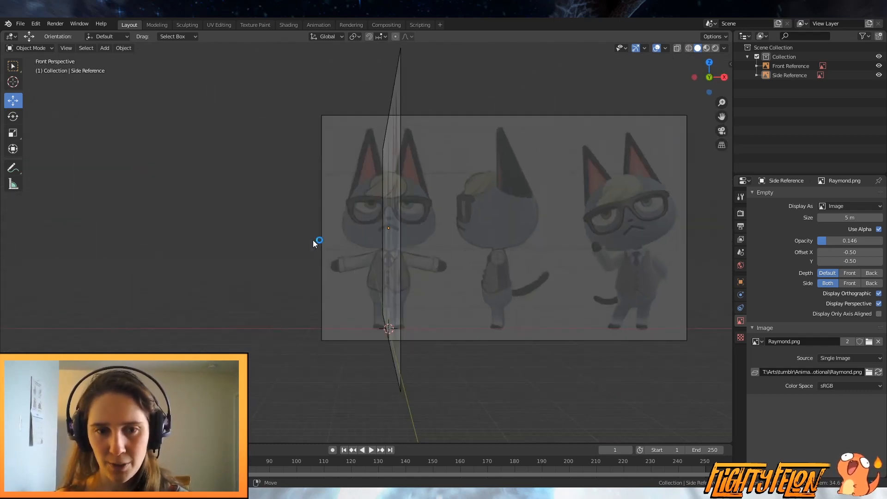
key(KP_3)
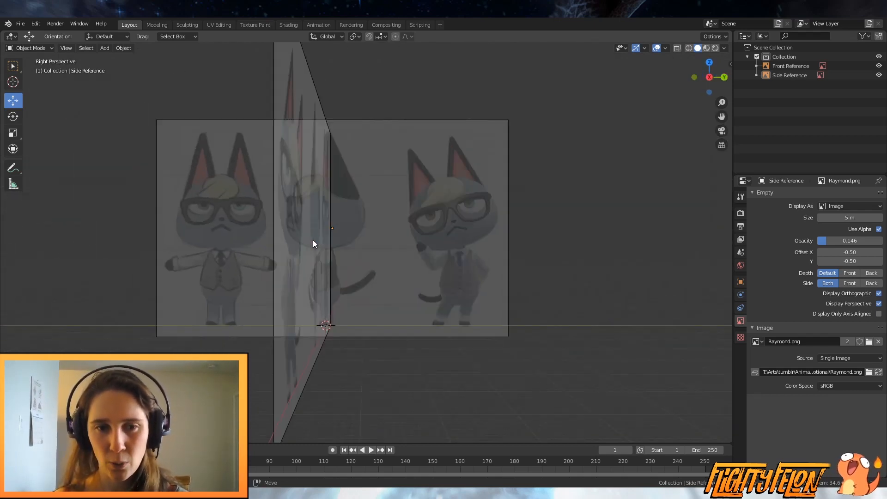
key(KP_1)
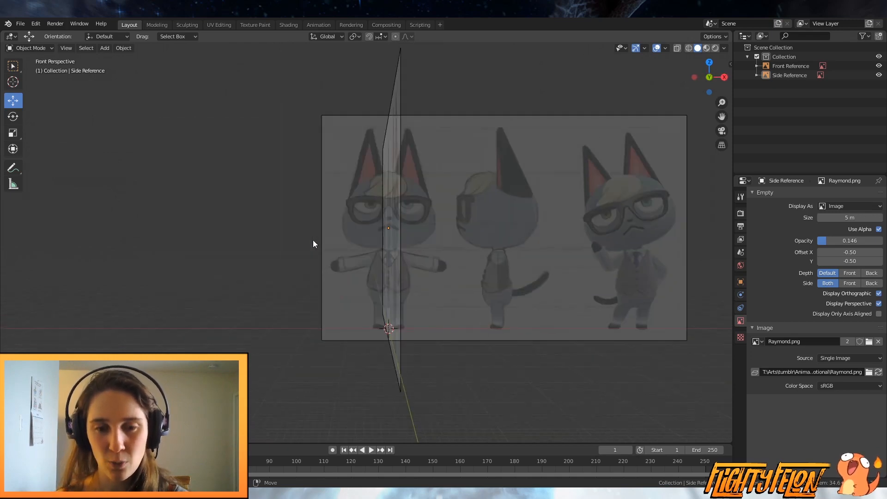
Step: Examine the crossed reference images from an angle in perspective, and compare them in the orthographic right and front views
scroll(328, 232, up, 2)
scroll(328, 231, down, 2)
middle_drag(356, 222, 396, 224)
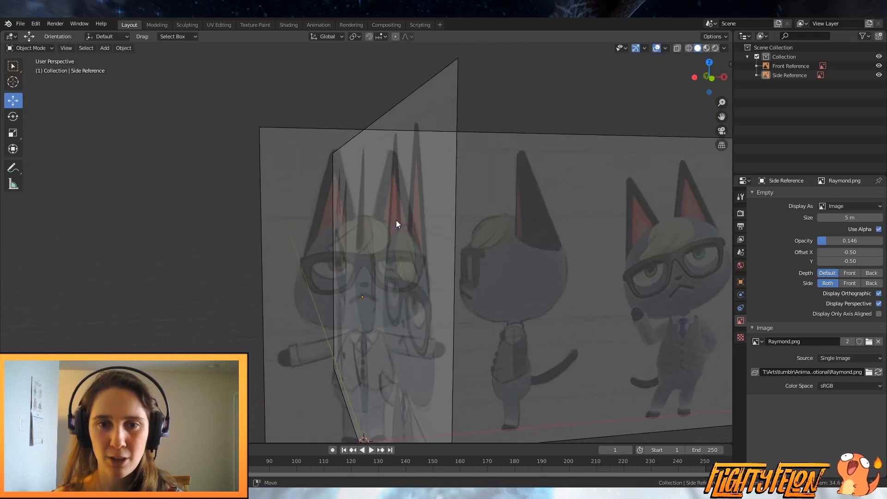
scroll(396, 224, up, 1)
scroll(495, 292, down, 5)
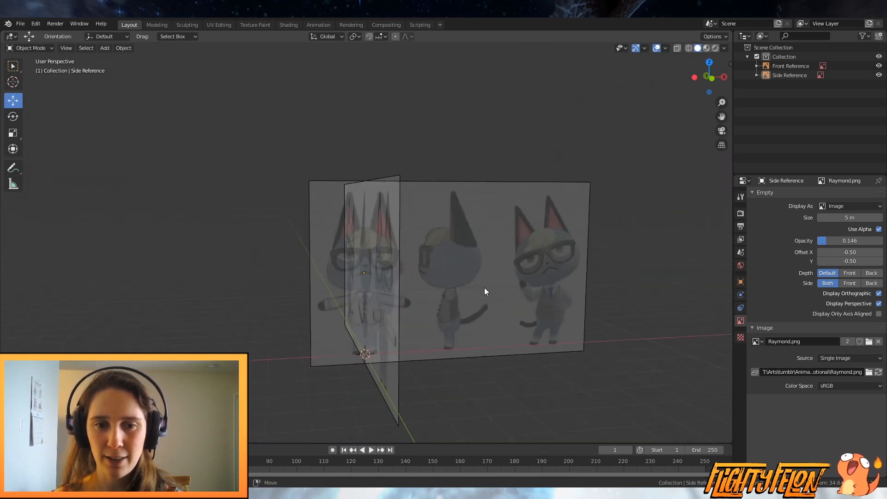
middle_drag(484, 287, 468, 272)
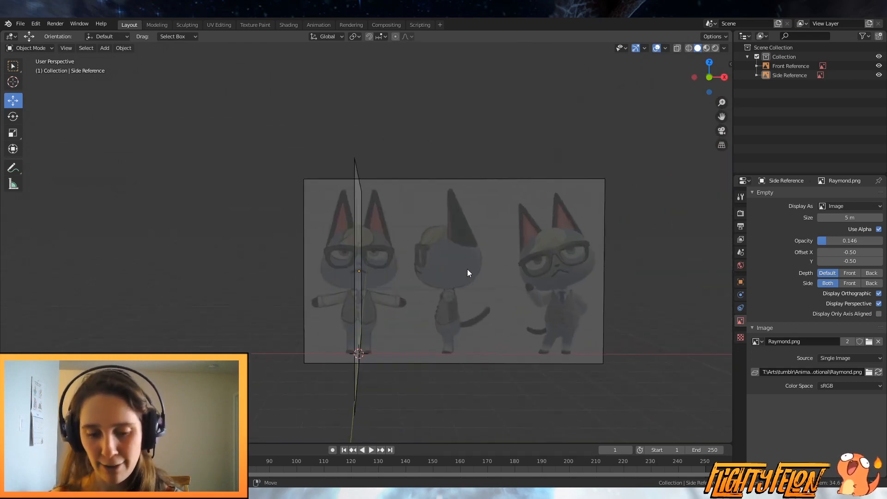
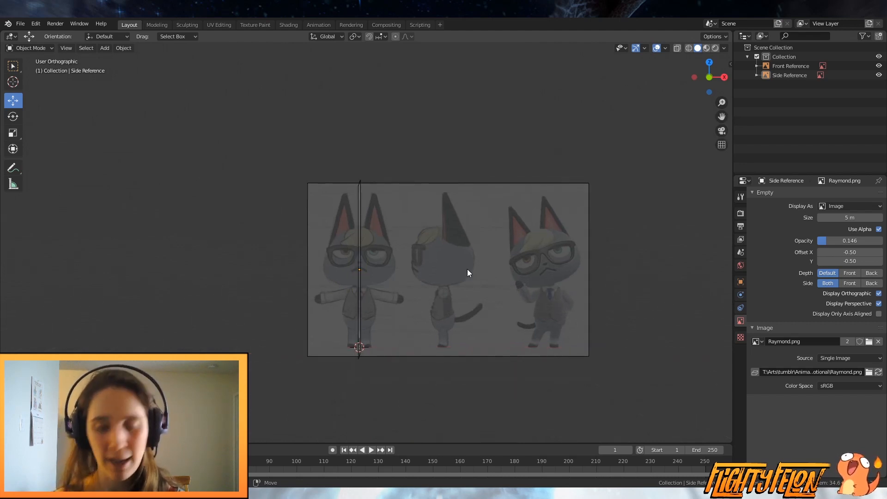
key(KP_3)
key(KP_7)
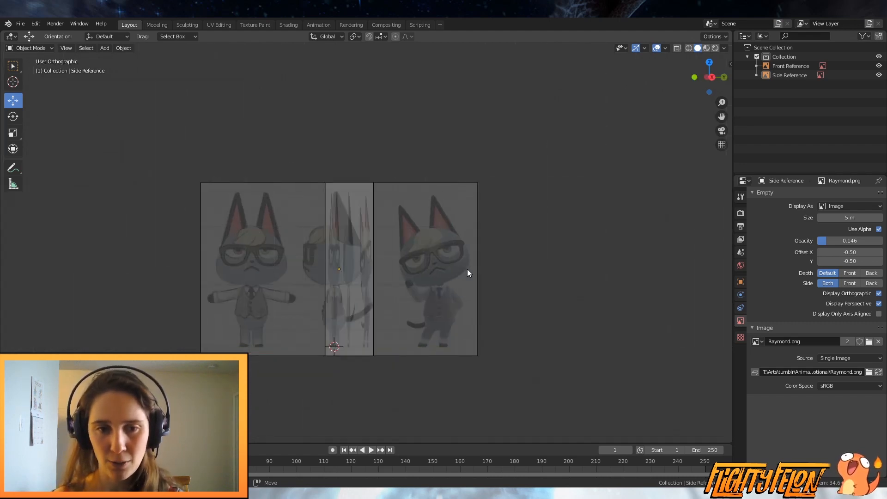
key(KP_1)
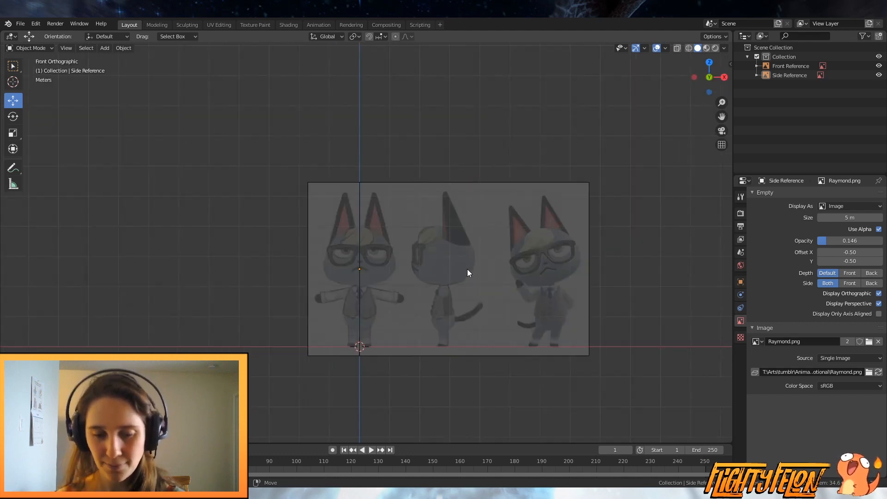
Step: Add a cylinder mesh at the world origin in the front orthographic view and set it to 16 vertices
scroll(467, 269, up, 3)
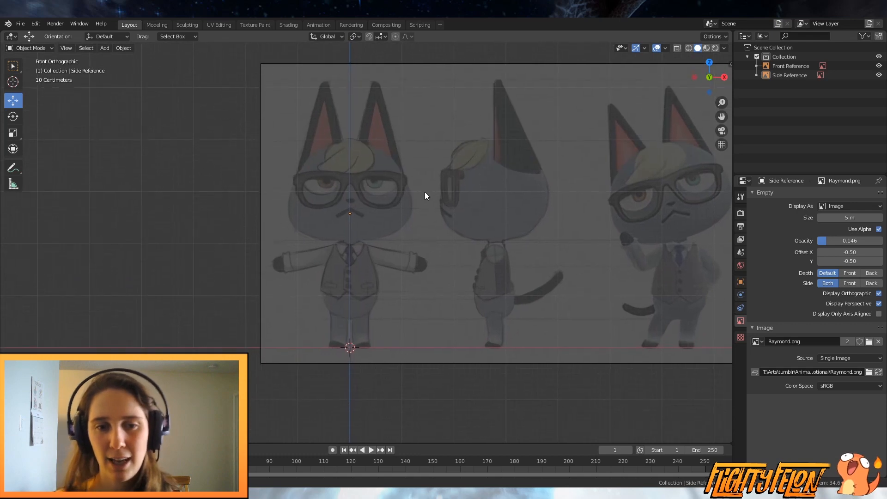
scroll(456, 265, down, 2)
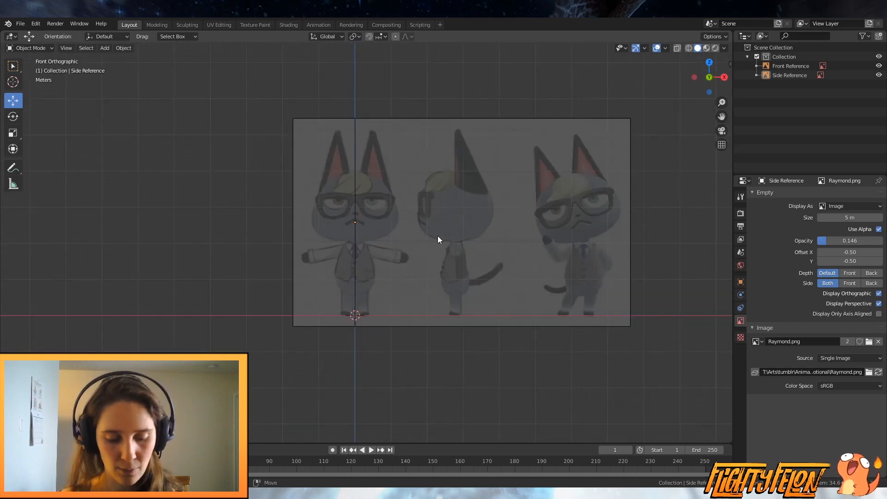
key(shift+a)
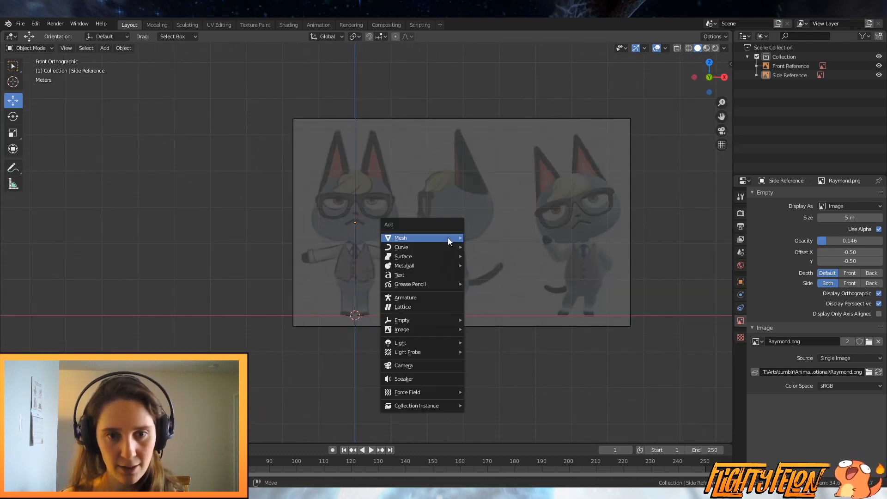
mouse_move(447, 238)
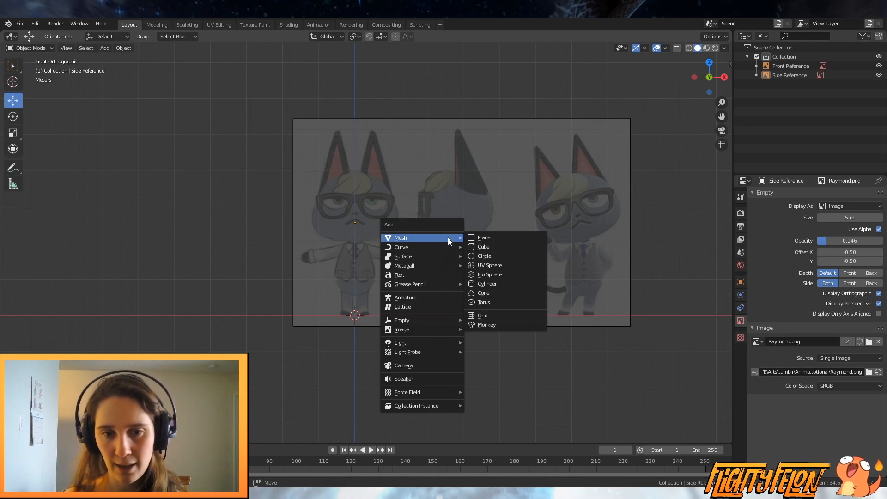
click(485, 283)
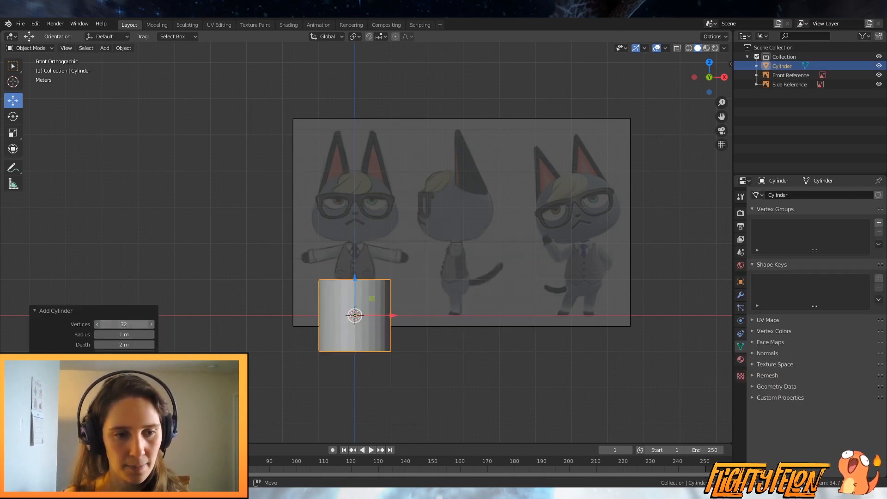
click(138, 325)
text(16)
key(Return)
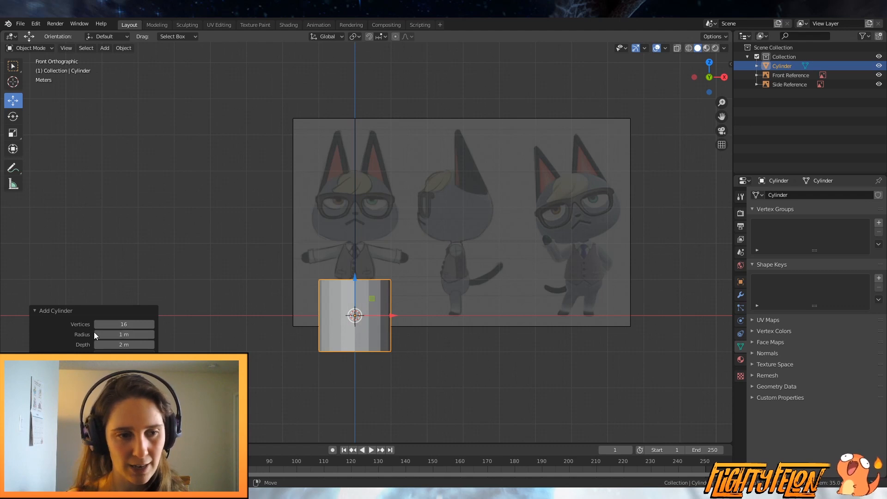
Step: Try the cylinder with 8 vertices for comparison and set the count back to 16
middle_drag(99, 330, 306, 332)
scroll(323, 347, up, 4)
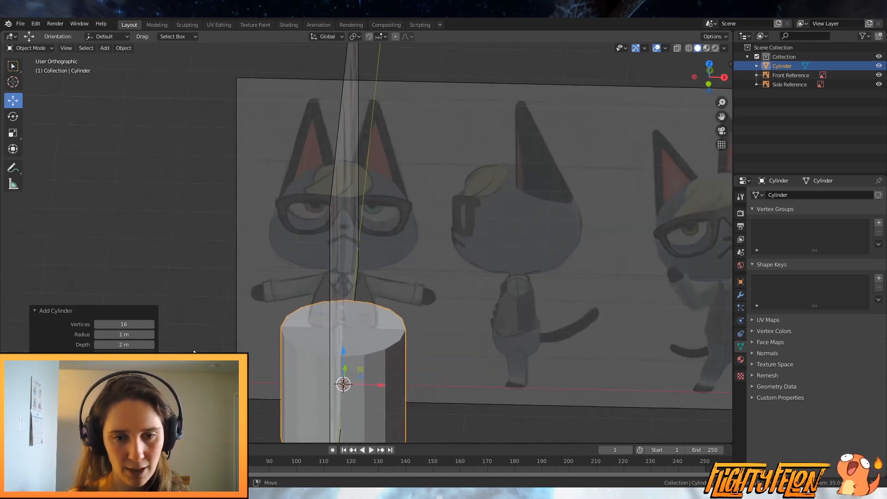
mouse_move(131, 324)
mouse_down()
mouse_move(97, 327)
mouse_move(133, 326)
mouse_up()
click(132, 326)
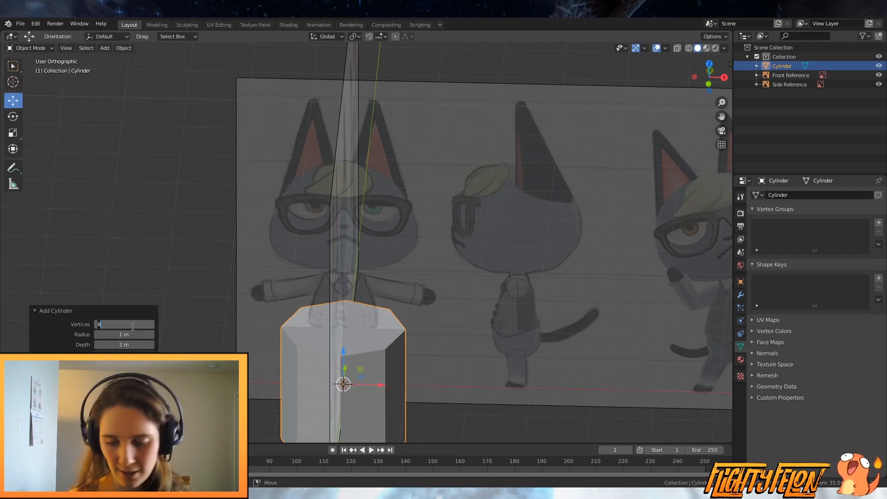
text(16)
key(Return)
Step: Enter Edit Mode on the cylinder and bring its top cap into view
scroll(334, 312, down, 2)
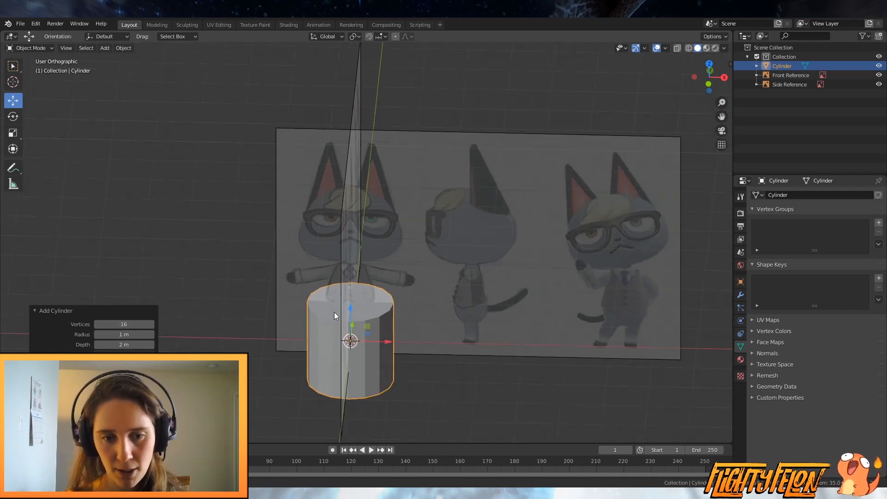
shift+middle_drag(334, 312, 330, 223)
scroll(330, 223, up, 3)
middle_drag(413, 228, 416, 247)
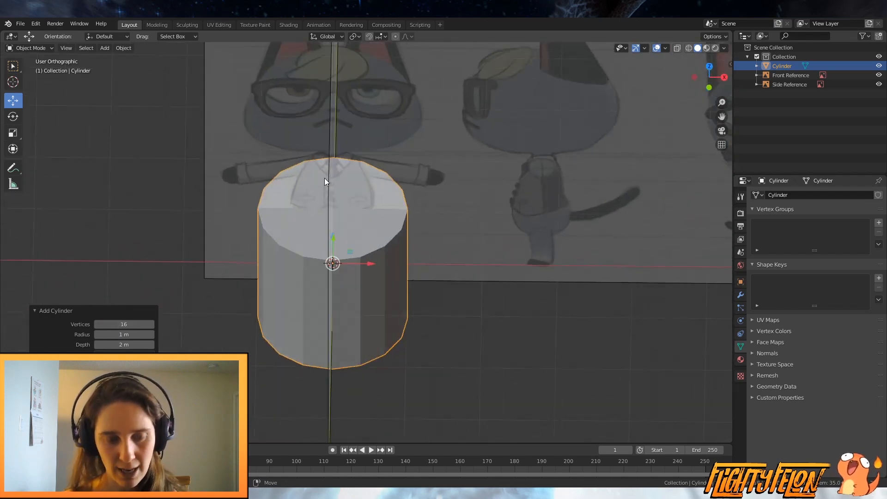
key(Tab)
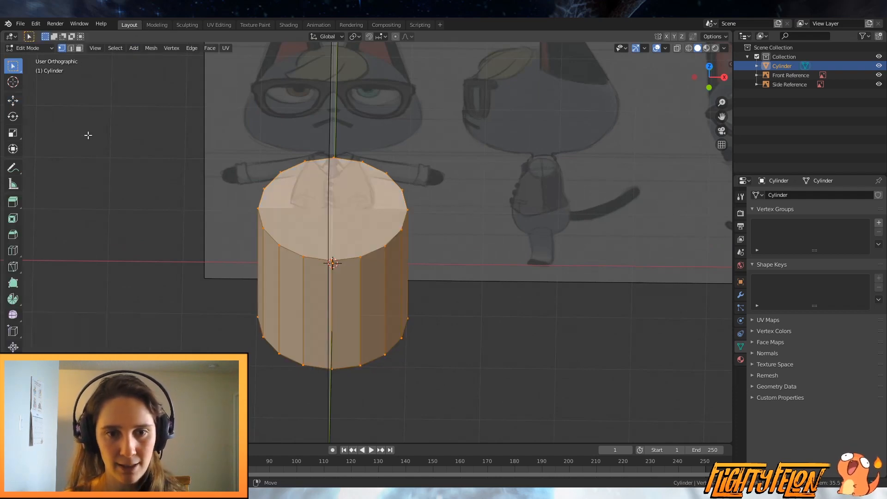
scroll(282, 220, up, 2)
middle_drag(281, 220, 347, 200)
scroll(348, 201, up, 1)
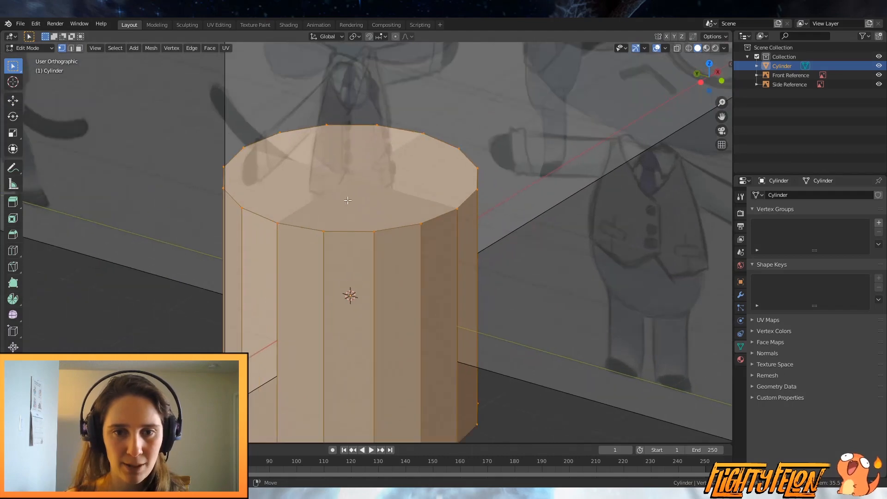
Step: Switch to face selection and delete the face that caps the cylinder's upper end
click(79, 48)
click(351, 180)
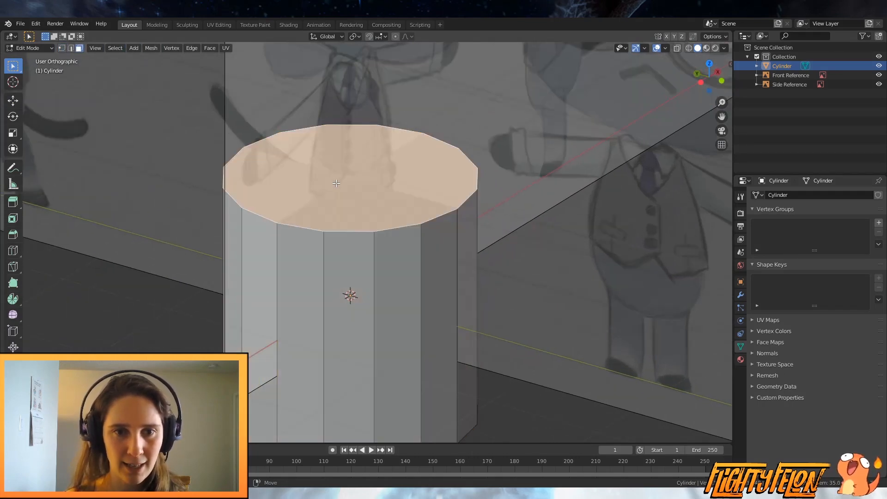
scroll(440, 305, down, 5)
middle_drag(440, 305, 455, 318)
scroll(455, 319, up, 3)
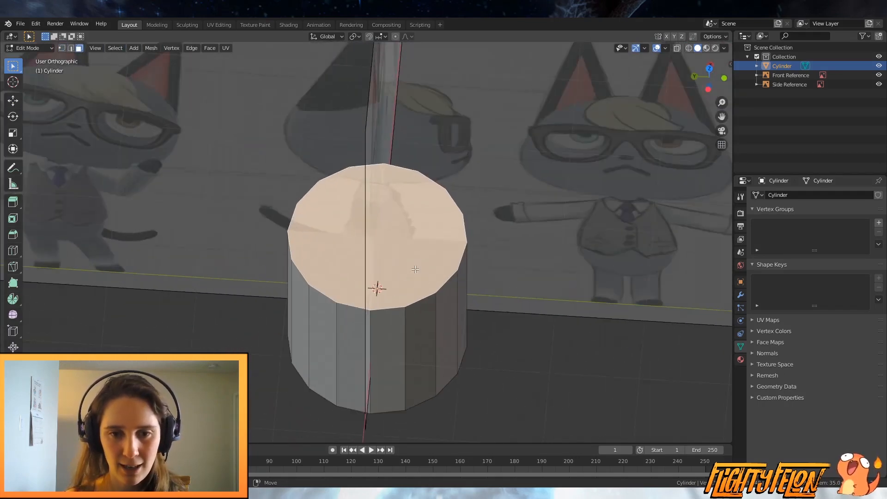
middle_drag(316, 213, 368, 292)
key(x)
click(352, 298)
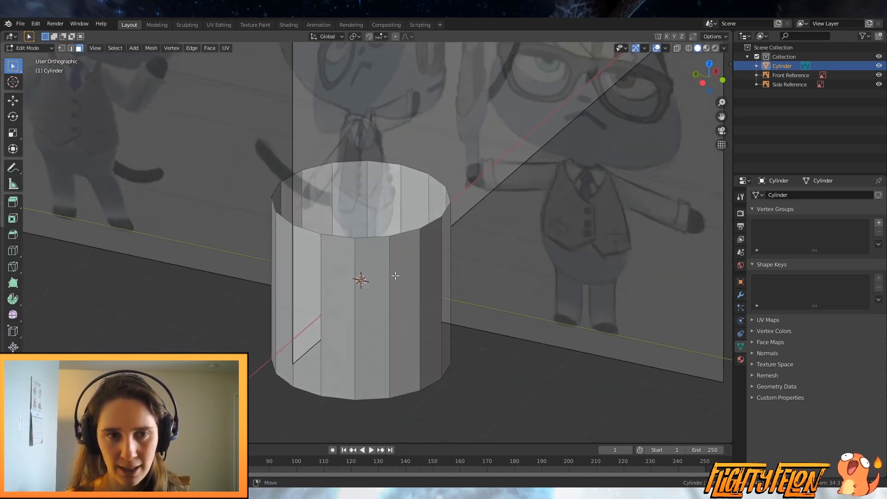
Step: Select the entire cylinder mesh and scale it down uniformly to roughly torso width in the front orthographic view
scroll(456, 318, down, 2)
key(a)
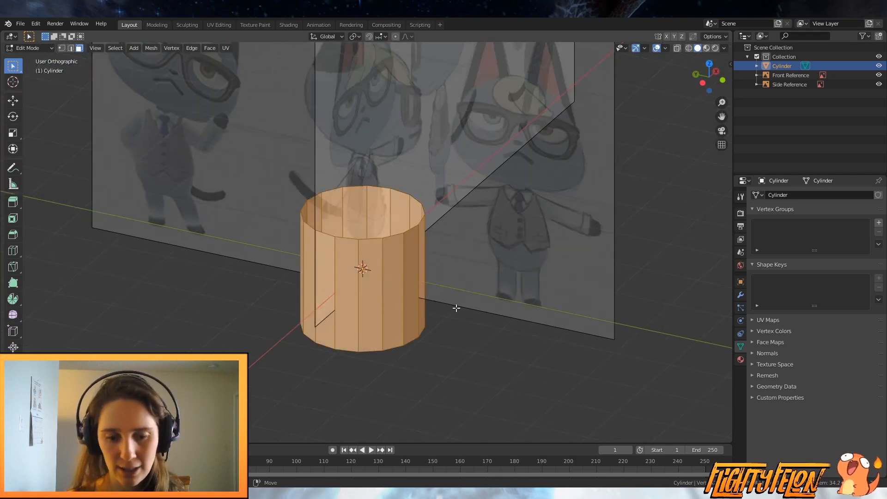
key(KP_1)
scroll(470, 288, up, 2)
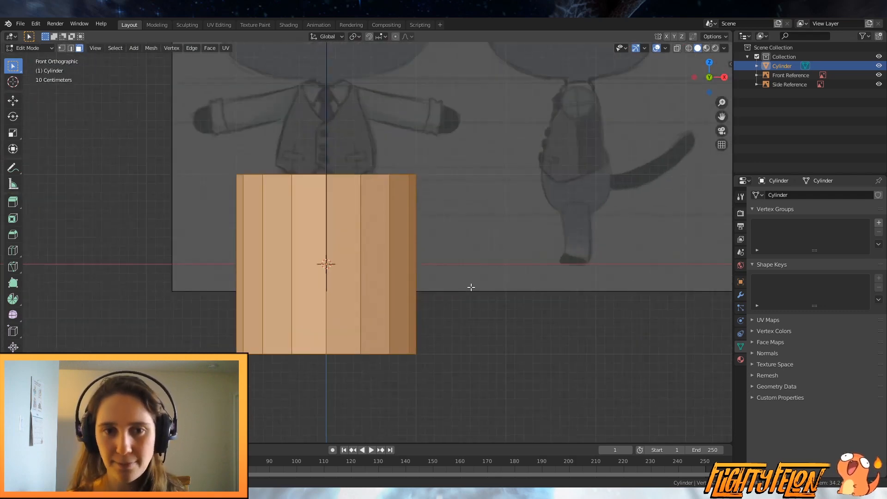
shift+middle_drag(499, 327, 529, 355)
key(s)
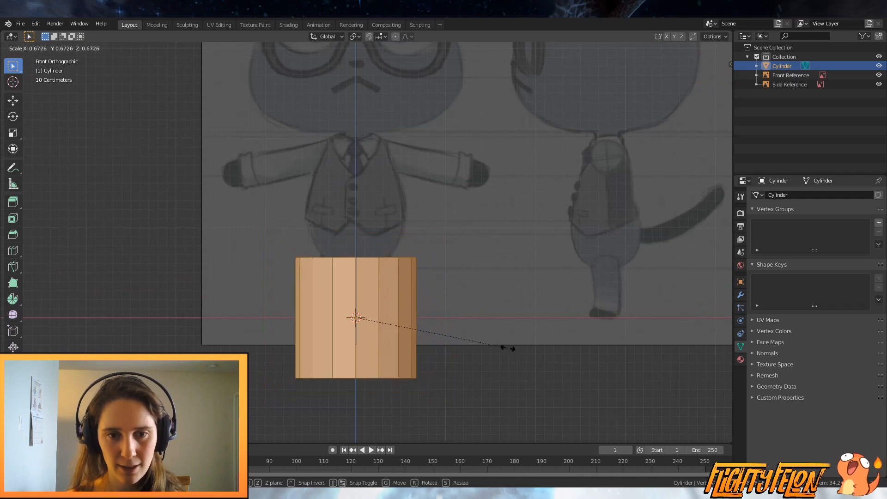
click(491, 339)
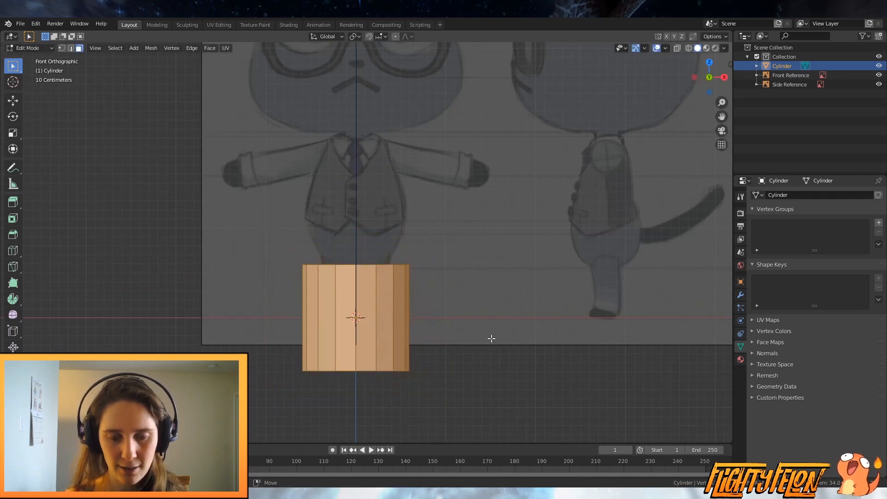
Step: Move the whole cylinder mesh up along Z so it covers the torso of the front-facing figure
key(g)
key(z)
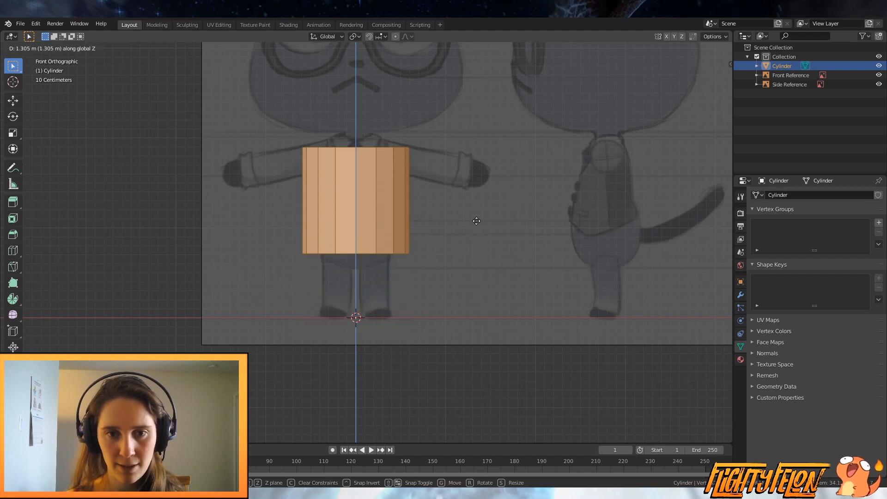
click(476, 215)
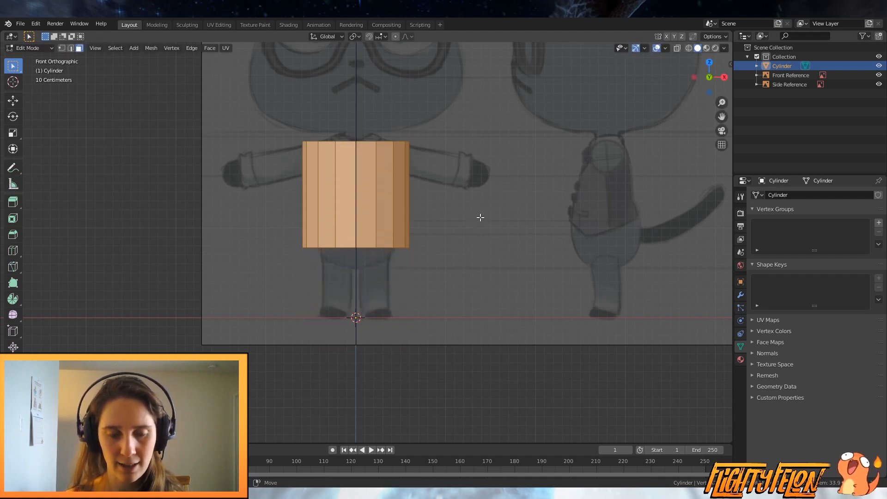
Step: Switch the viewport shading to Wireframe to see the reference through the cylinder, keeping the front orthographic view
scroll(481, 218, up, 2)
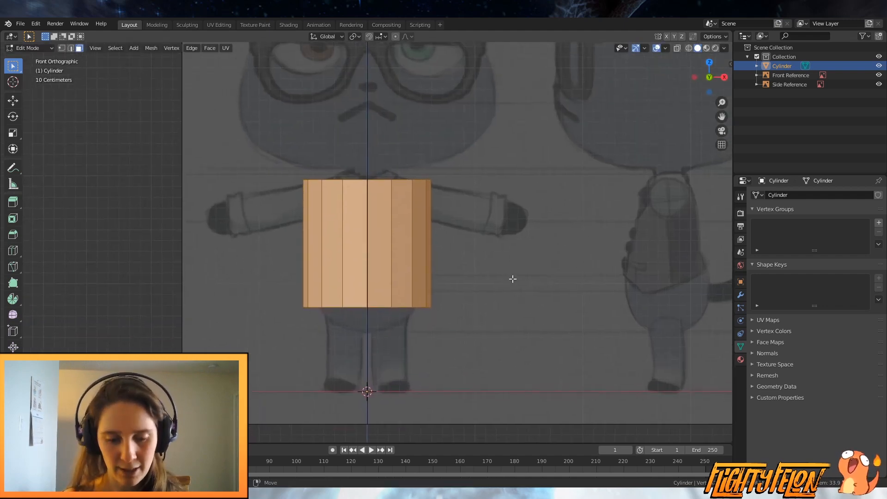
key(z)
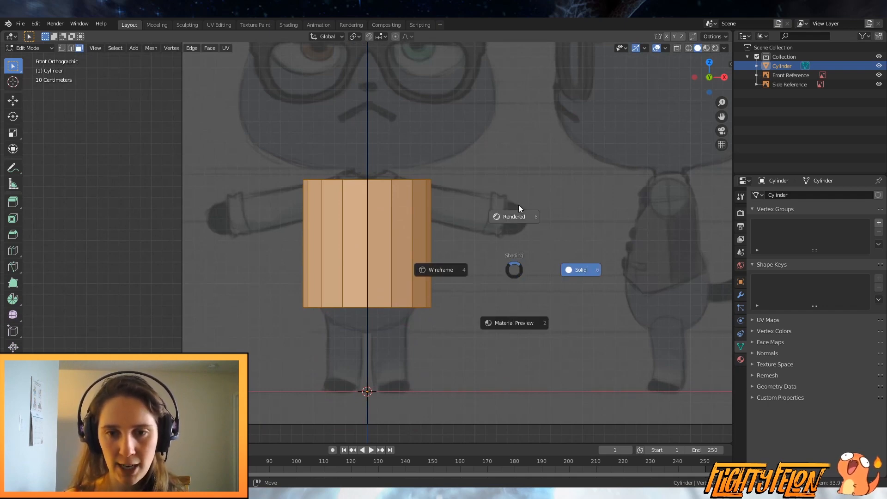
click(442, 272)
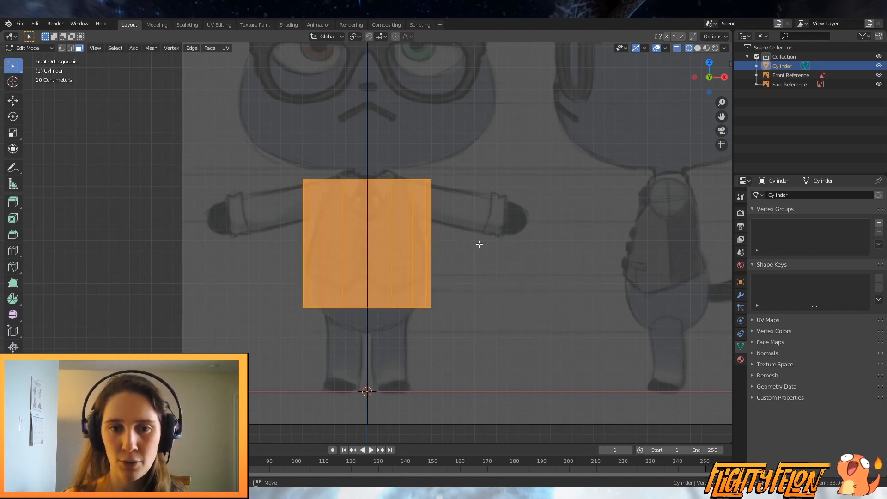
middle_drag(479, 244, 434, 286)
key(KP_1)
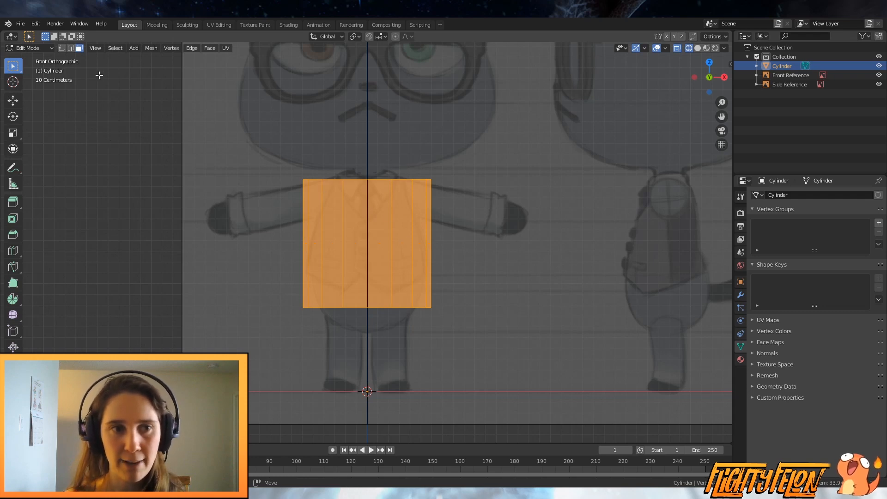
Step: Select single side faces on either half of the cylinder to demonstrate face selection
click(323, 236)
click(395, 237)
click(395, 237)
click(395, 237)
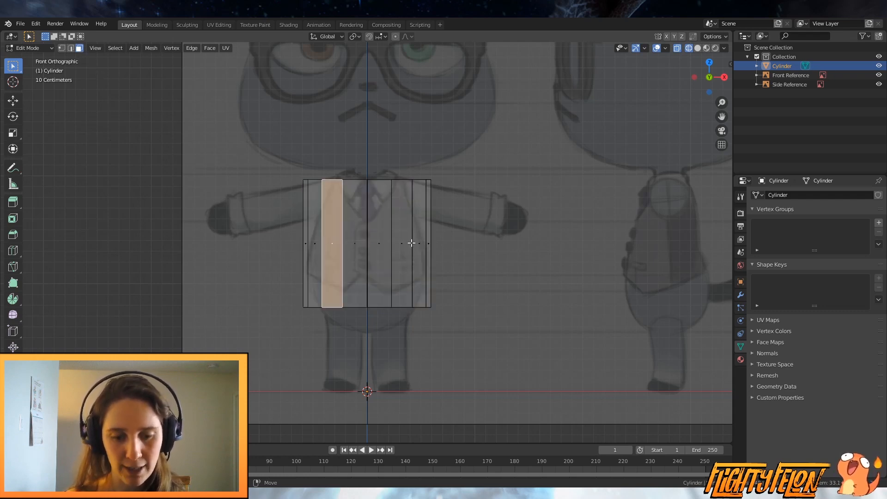
click(395, 246)
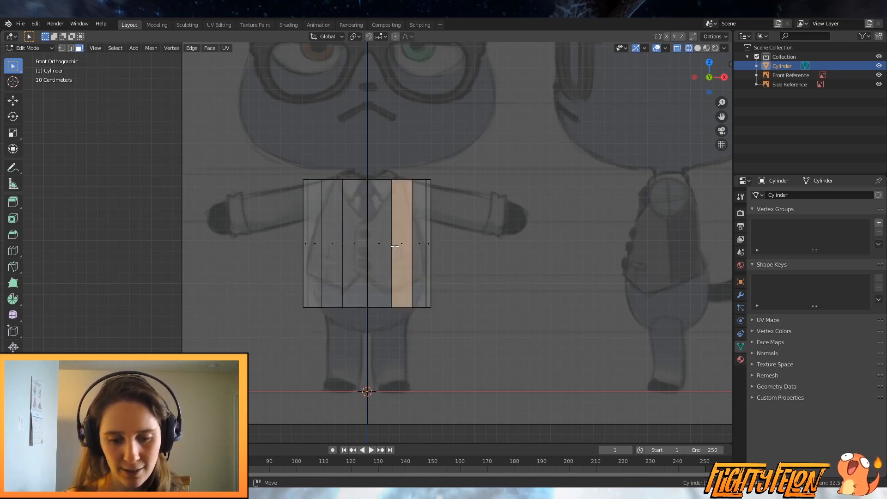
Step: Switch to edge selection and select two adjoining edges on the far side of the cylinder's upper rim
click(71, 49)
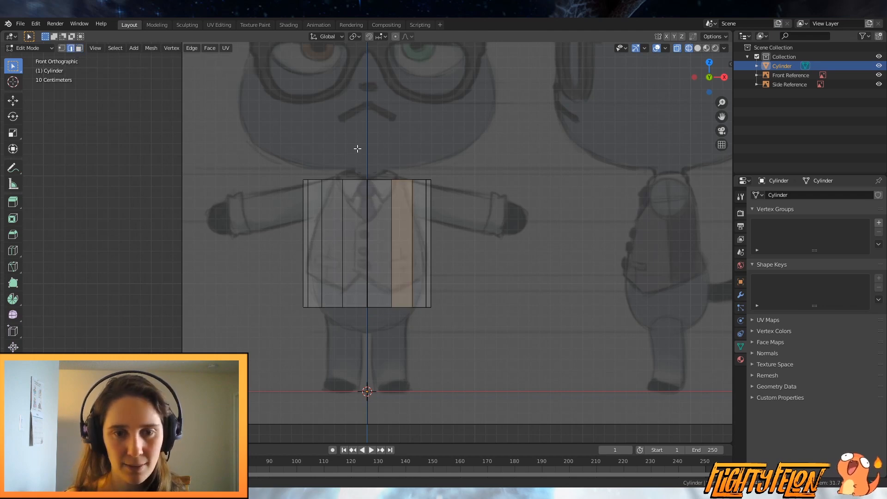
middle_drag(357, 149, 347, 204)
scroll(348, 202, up, 2)
click(403, 140)
shift+click(430, 153)
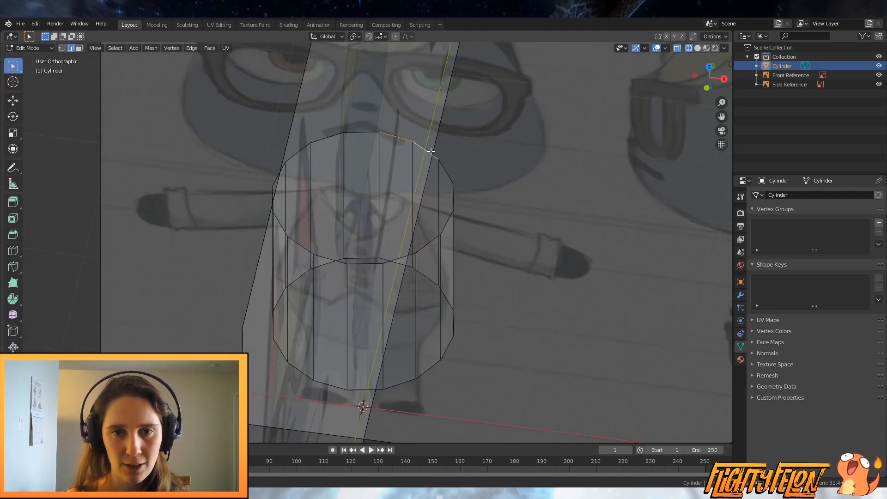
Step: Add more upper-rim edges individually, then demonstrate edge-loop selection by alternating between the cylinder's upper and lower rims
middle_drag(442, 168, 462, 170)
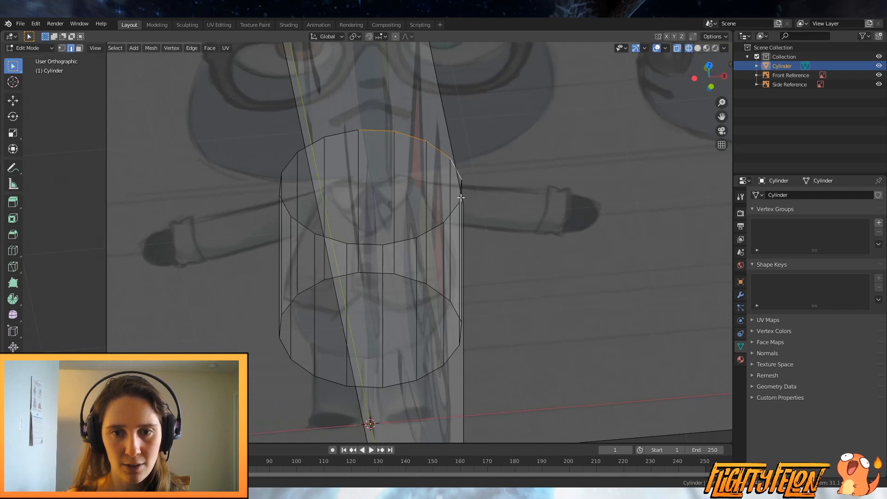
shift+click(406, 241)
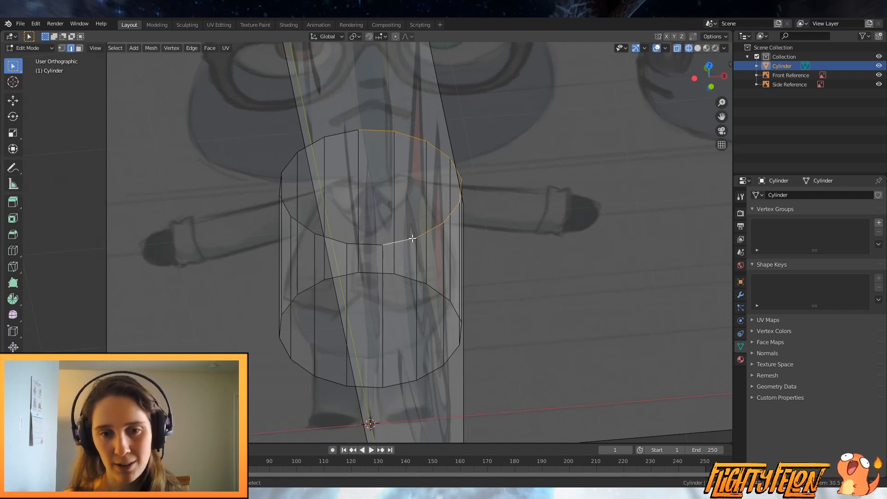
alt+click(410, 238)
alt+click(395, 383)
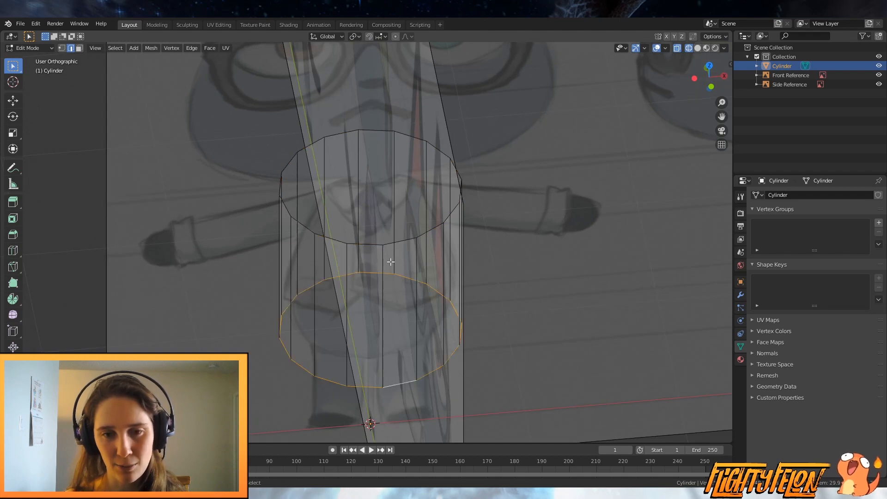
alt+click(395, 245)
alt+click(400, 376)
alt+click(404, 246)
alt+click(402, 368)
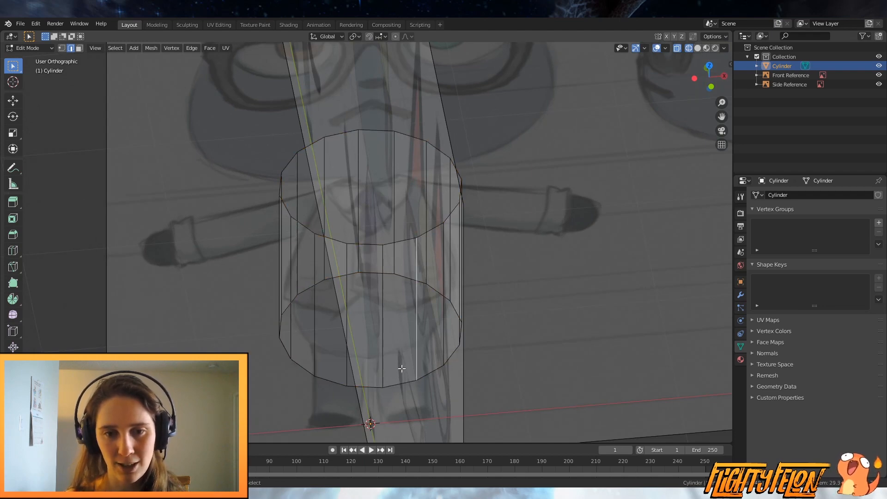
alt+click(406, 240)
alt+click(399, 373)
alt+click(401, 245)
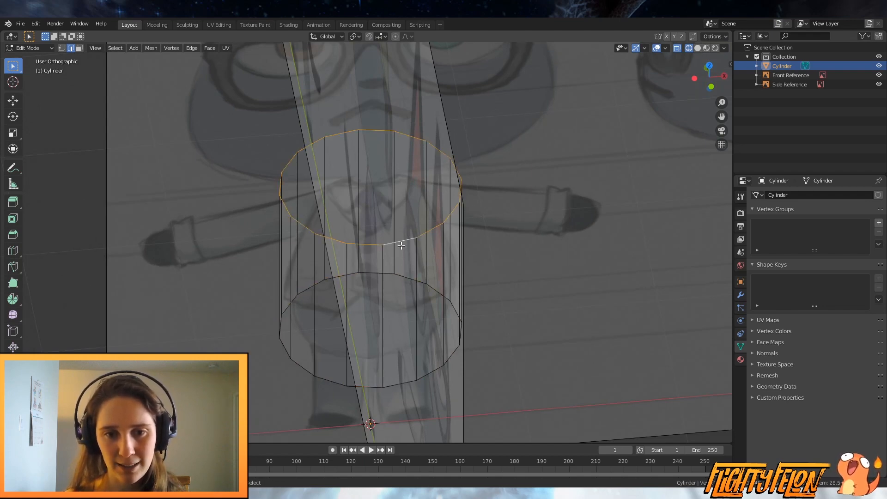
Step: Select the cylinder's whole upper rim loop and scale it to about 0.57 to match the shoulder width in the front reference
middle_drag(404, 240, 512, 181)
scroll(462, 232, up, 2)
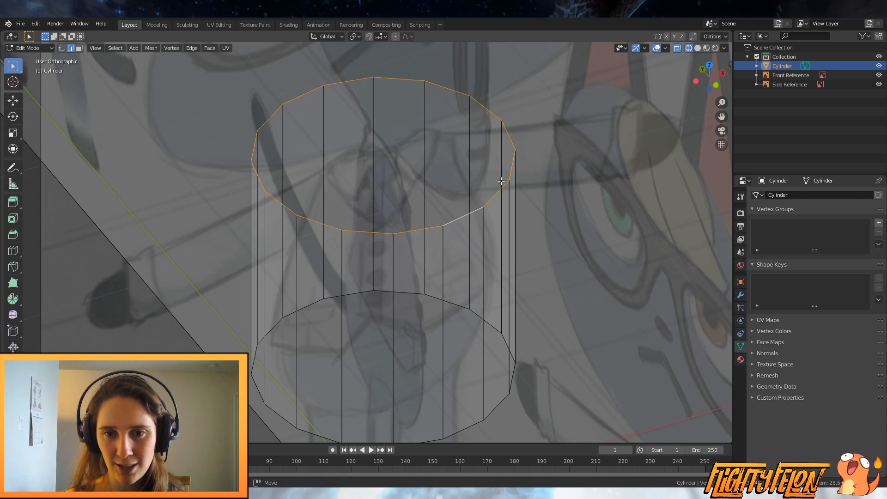
alt+click(407, 287)
alt+click(406, 232)
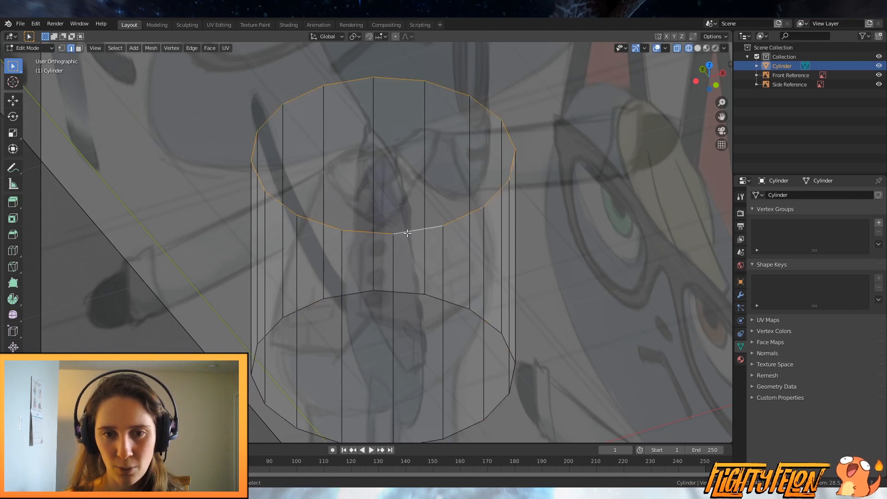
scroll(407, 233, down, 4)
key(KP_1)
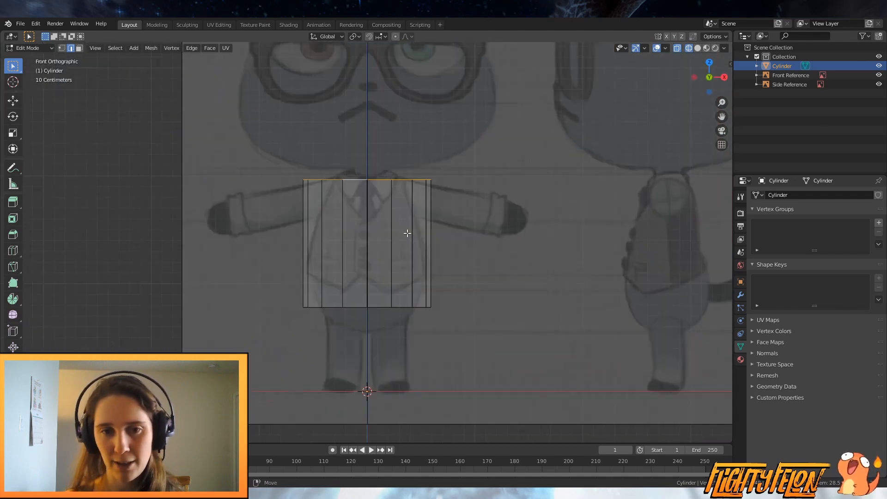
scroll(407, 234, up, 2)
shift+middle_drag(504, 224, 514, 318)
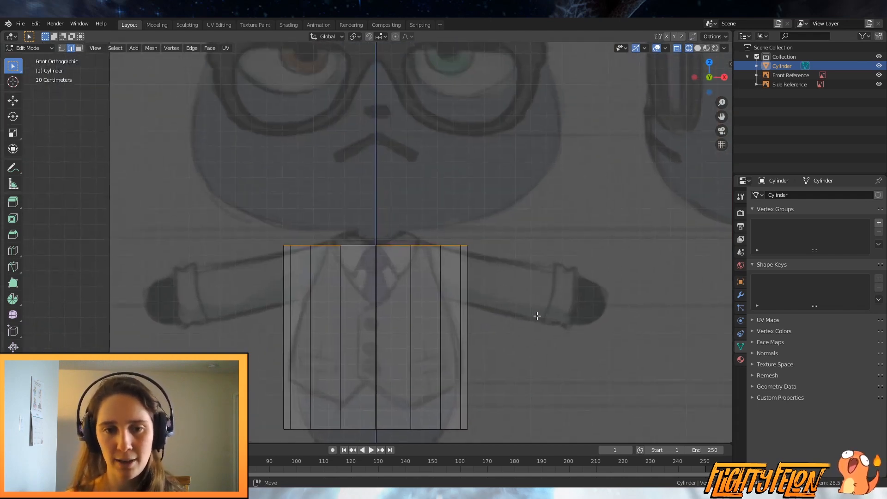
key(s)
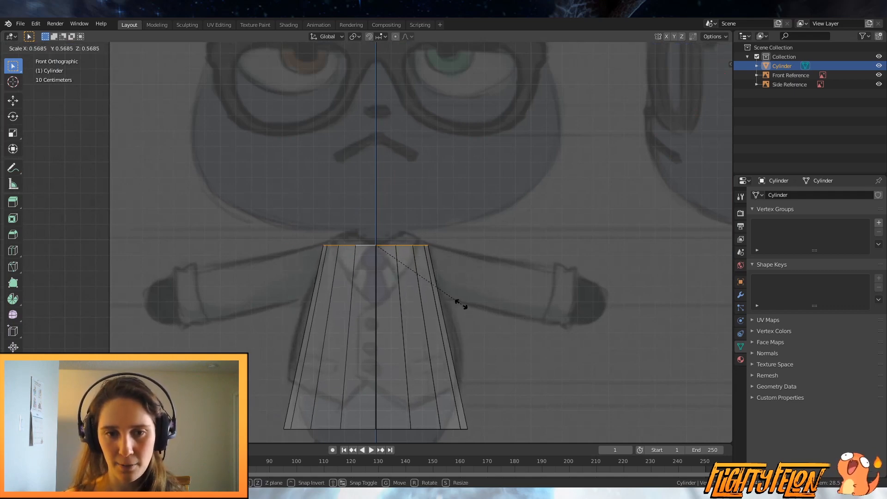
click(460, 304)
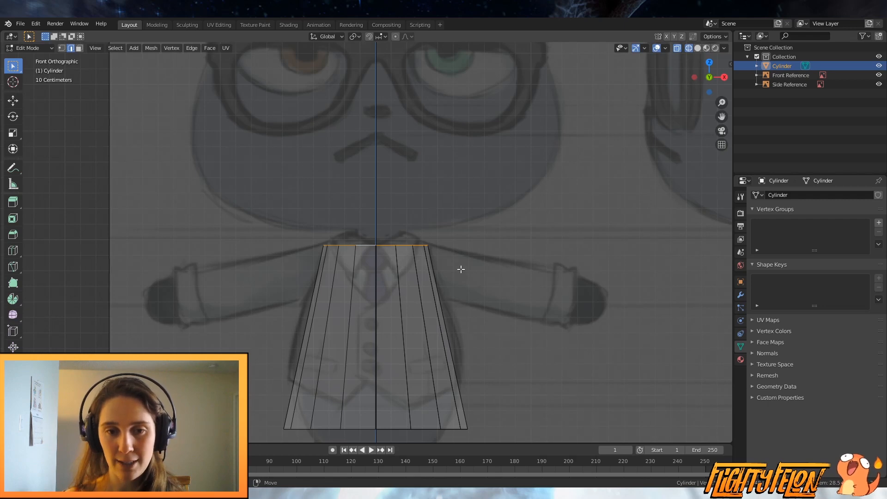
Step: Extrude the upper rim about 0.074 m up along Z and scale the new loop inward to form the shoulder slope
middle_drag(461, 269, 480, 303)
key(KP_1)
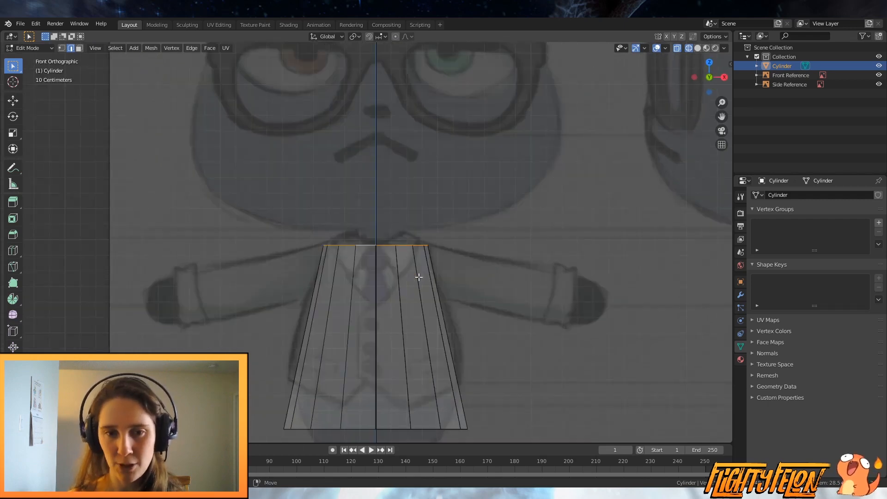
scroll(466, 306, up, 2)
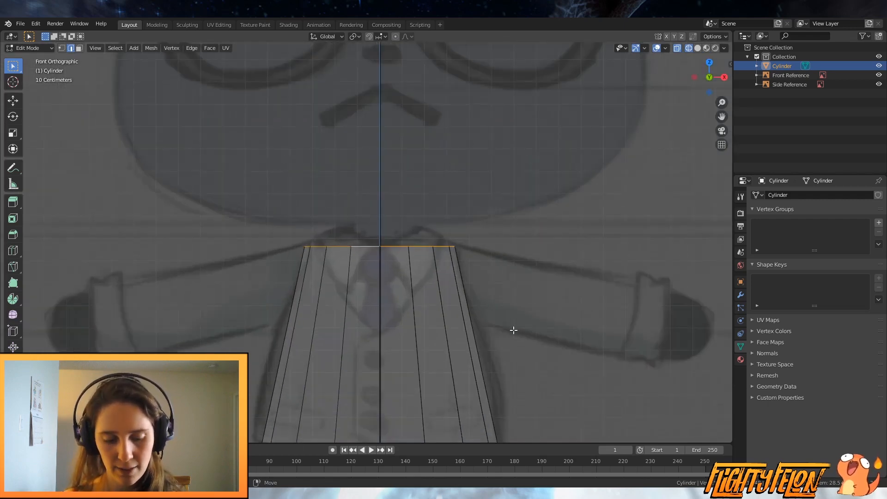
key(g)
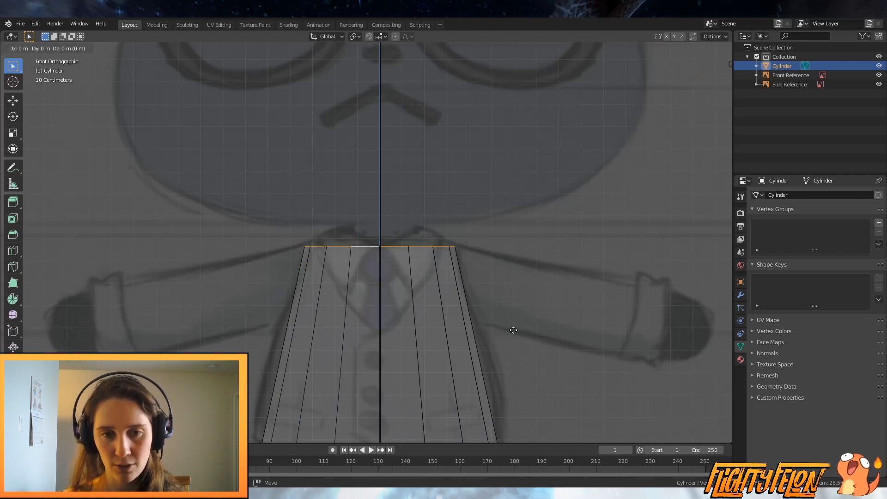
key(z)
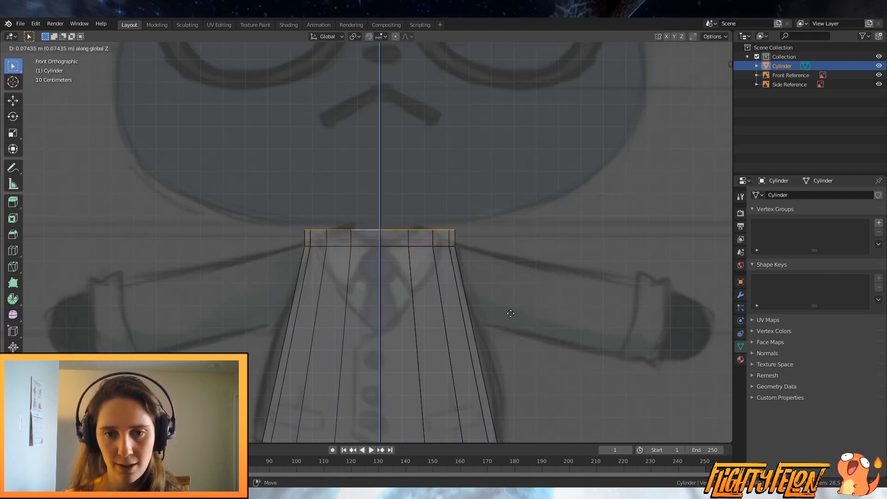
click(511, 313)
key(s)
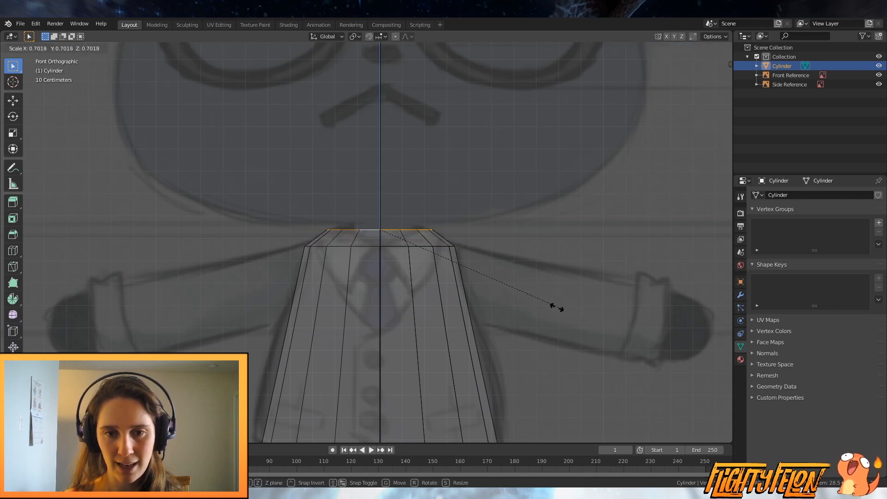
click(515, 299)
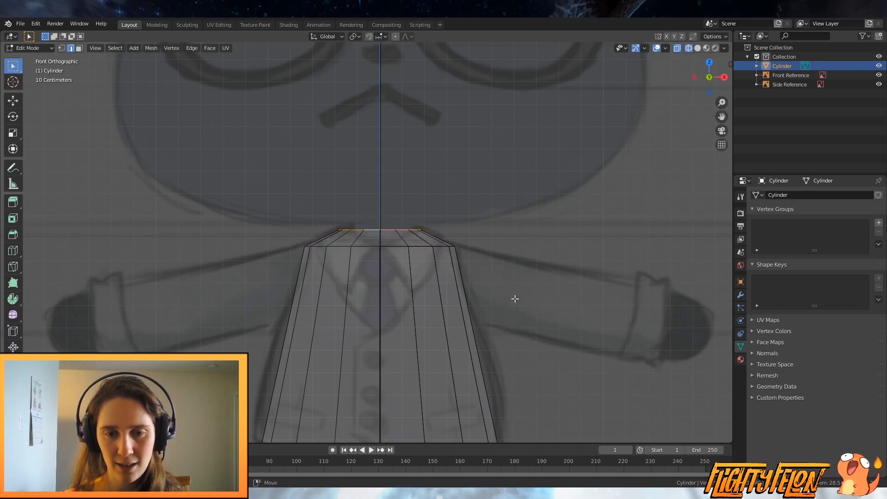
Step: Switch the viewport shading to Solid and check the tapered torso from several angles, ending in the front orthographic view
mouse_move(515, 299)
middle_down()
mouse_move(494, 330)
mouse_move(485, 323)
middle_up()
key(z)
click(543, 328)
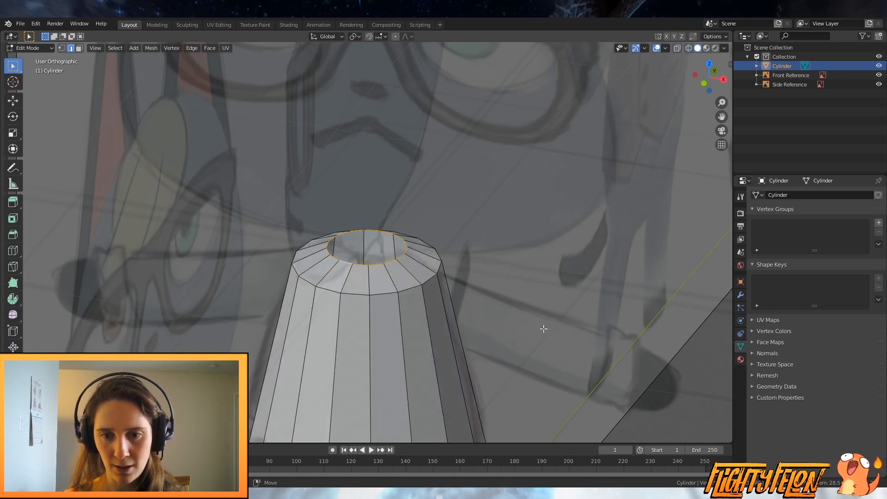
scroll(543, 329, down, 5)
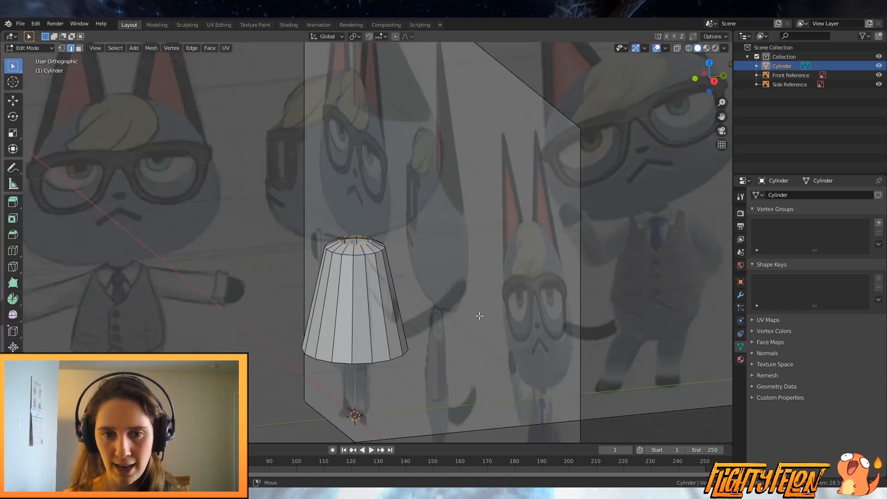
middle_drag(479, 313, 452, 187)
scroll(479, 221, up, 3)
key(KP_1)
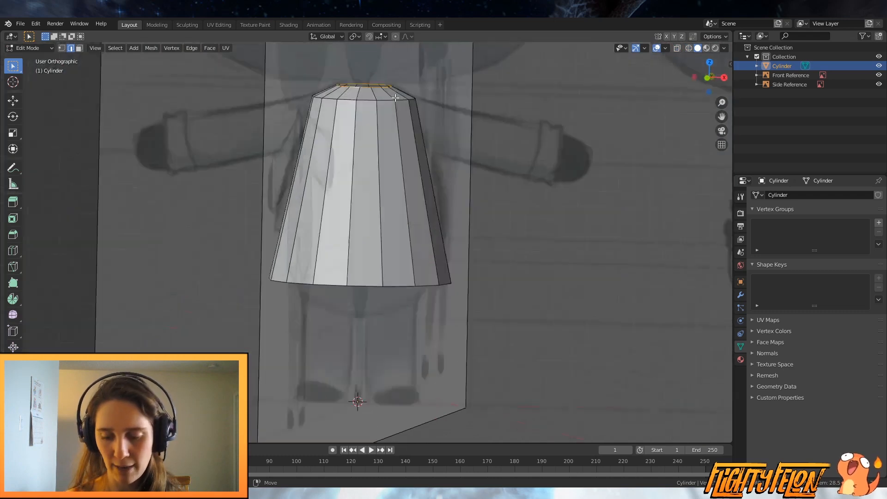
Step: Scale the top loop to about 0.87 and extrude it about 0.04 m up along Z as a short neck
scroll(405, 248, up, 5)
scroll(428, 223, up, 1)
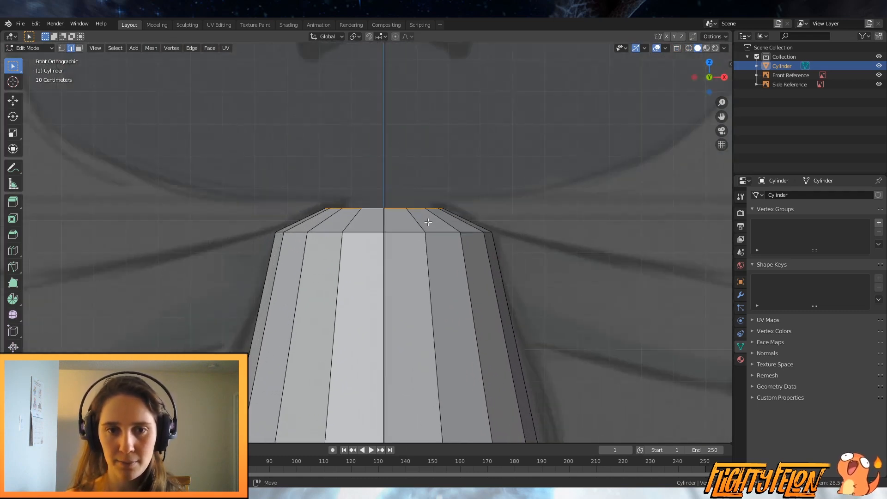
key(s)
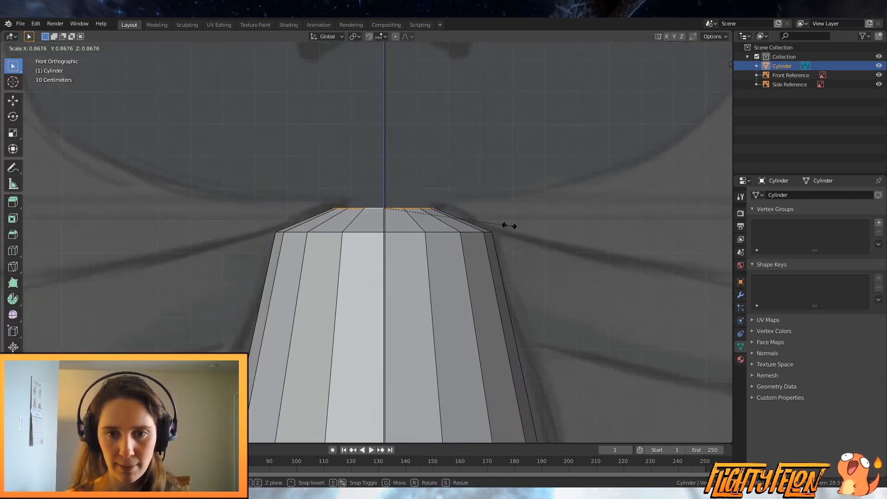
click(511, 226)
key(g)
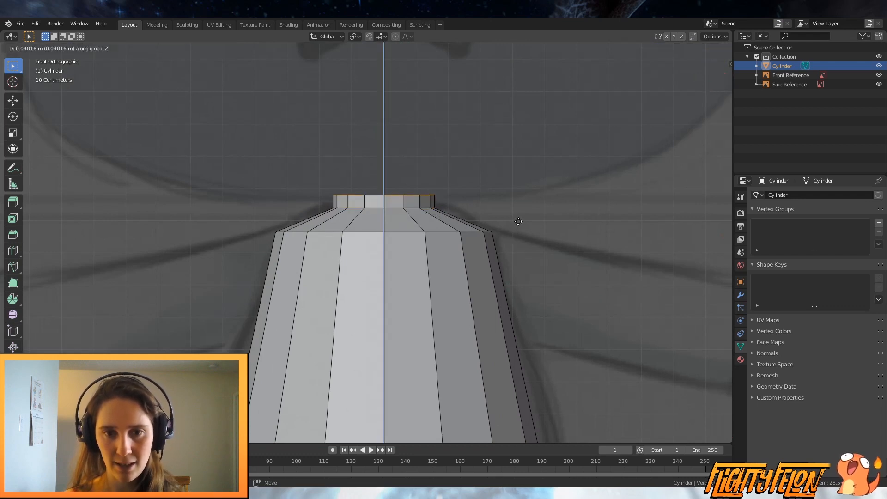
click(519, 222)
scroll(510, 211, down, 3)
scroll(510, 212, down, 3)
scroll(435, 248, up, 3)
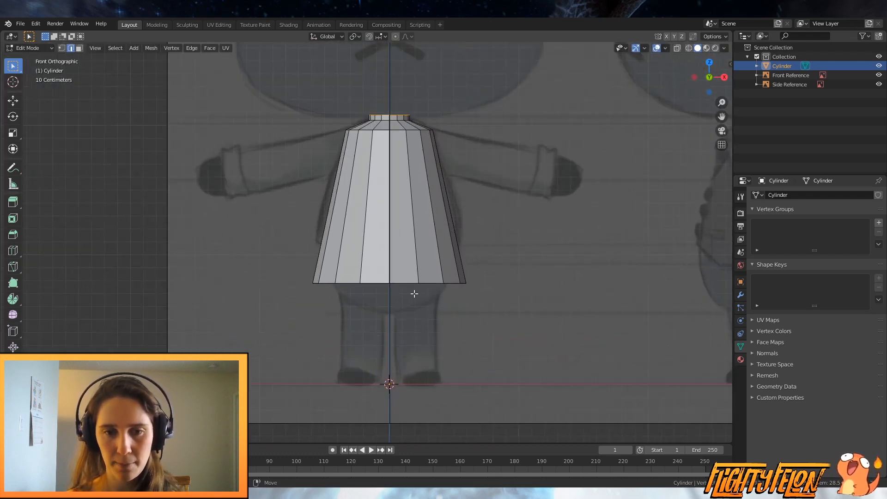
Step: In Wireframe shading, raise the lower rim loop along Z to the vest's lower side corners and scale it in to the torso's width
key(z)
click(358, 289)
scroll(412, 292, up, 1)
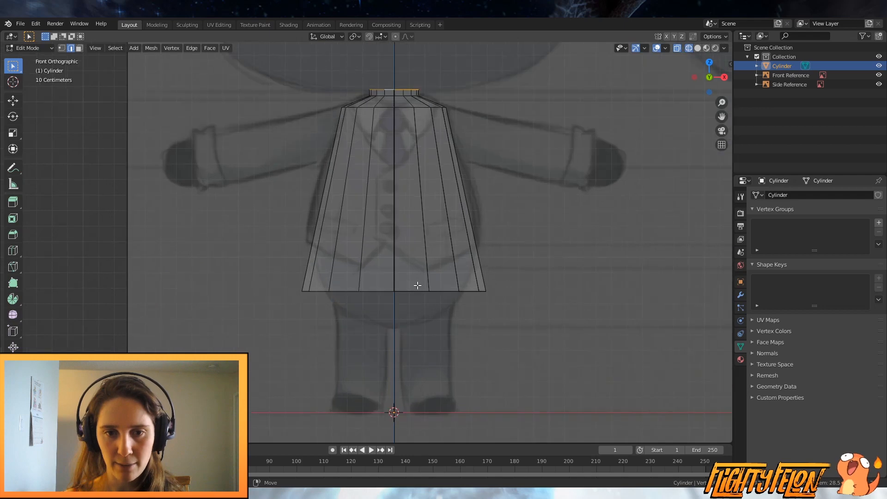
alt+click(413, 292)
key(g)
key(z)
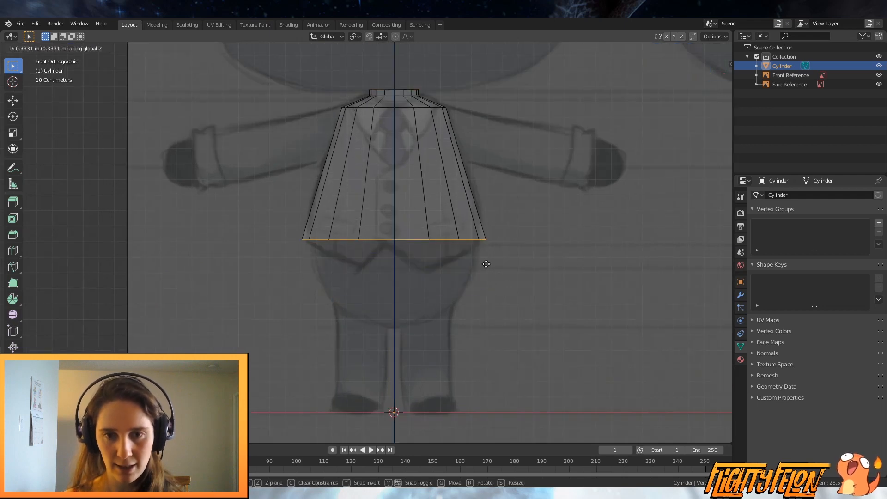
click(486, 271)
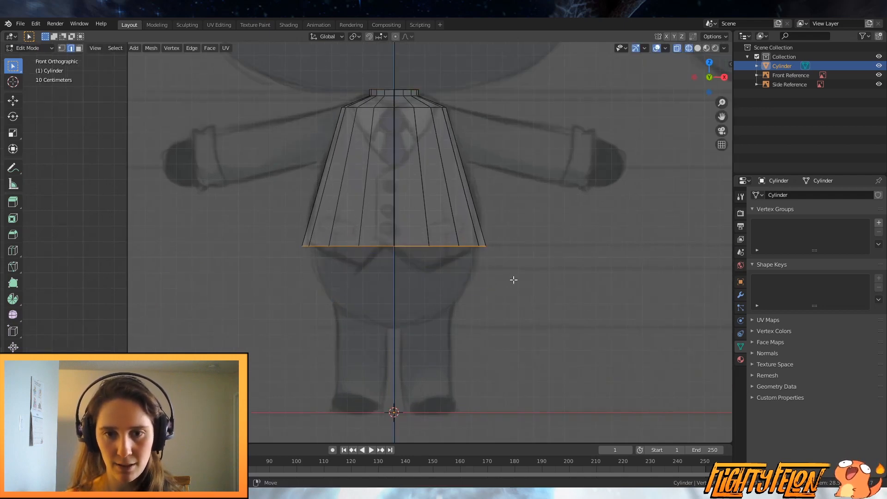
key(s)
click(502, 277)
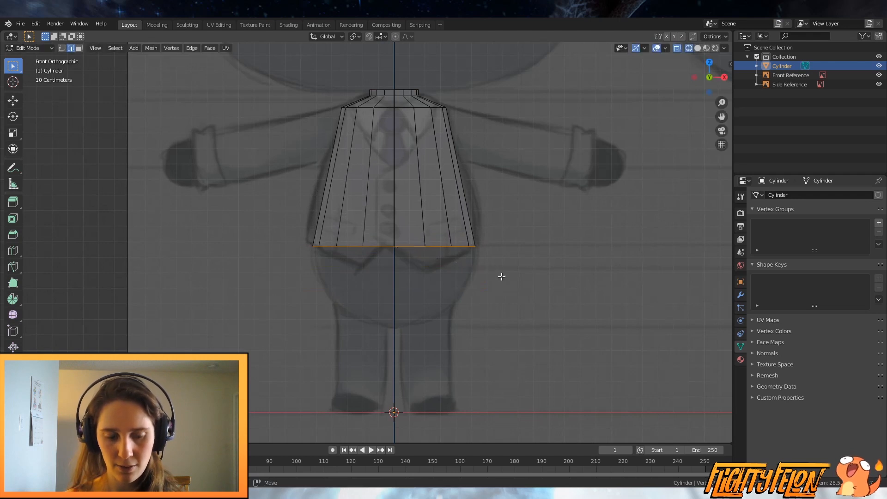
Step: Extrude the lower rim about 0.32 m down along Z and scale the new loop inward to follow the hips
key(g)
key(z)
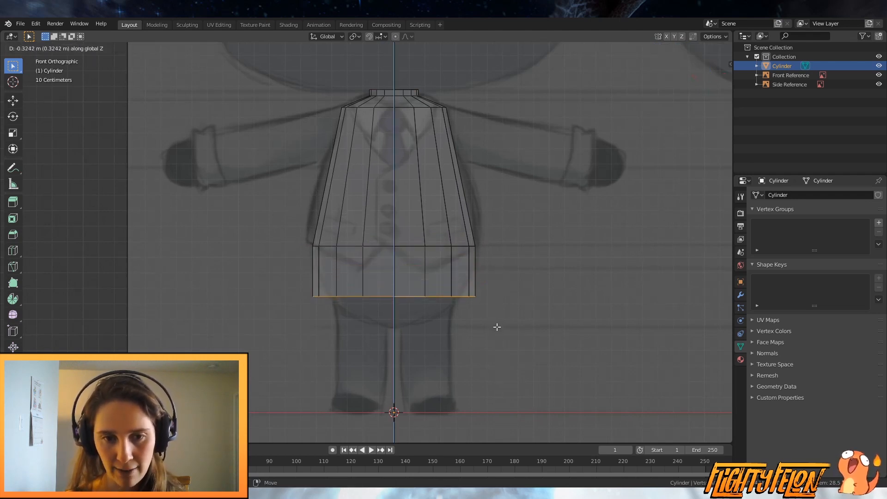
click(495, 325)
key(s)
click(506, 333)
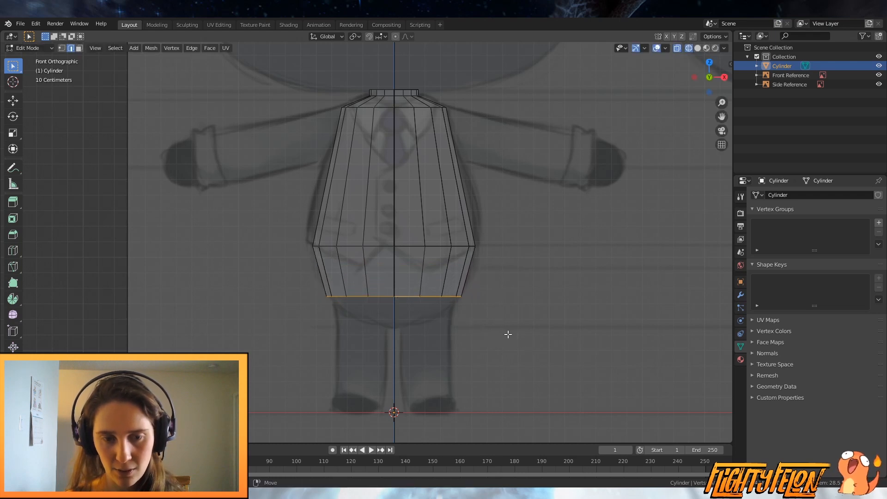
Step: Extrude the bottom loop about 0.14 m further down along Z and scale it to about 0.67 to round the underside
key(e)
key(z)
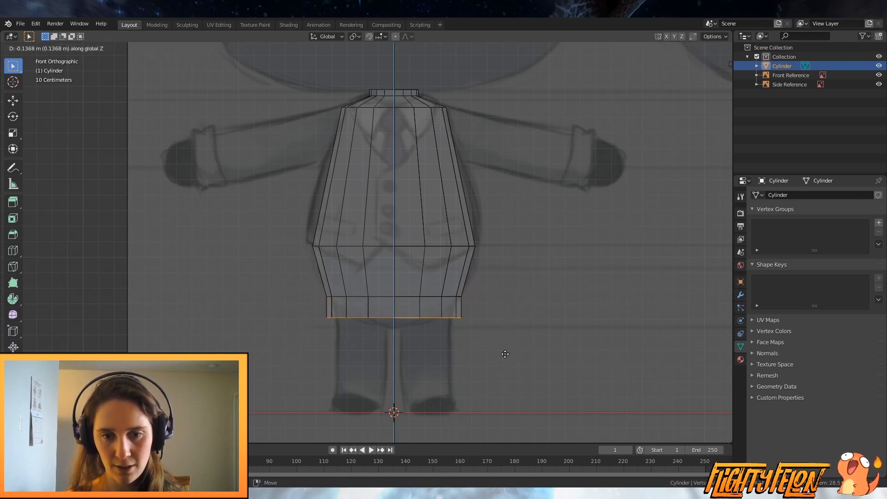
click(505, 354)
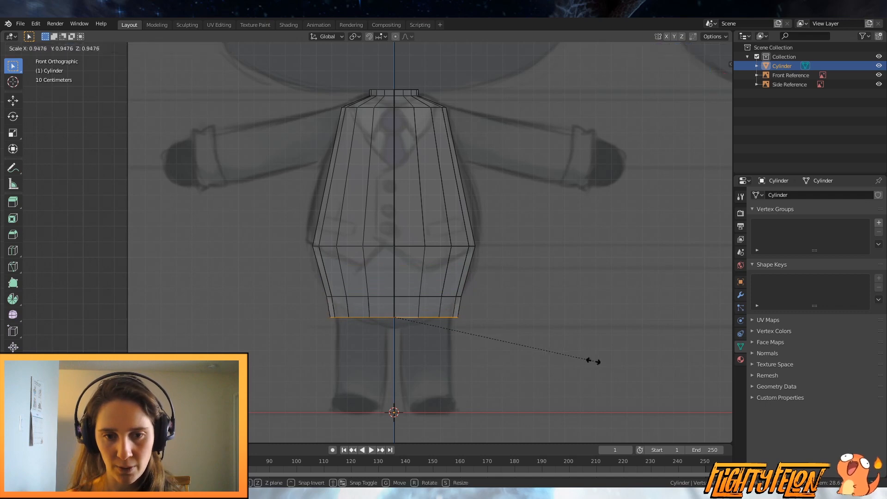
key(s)
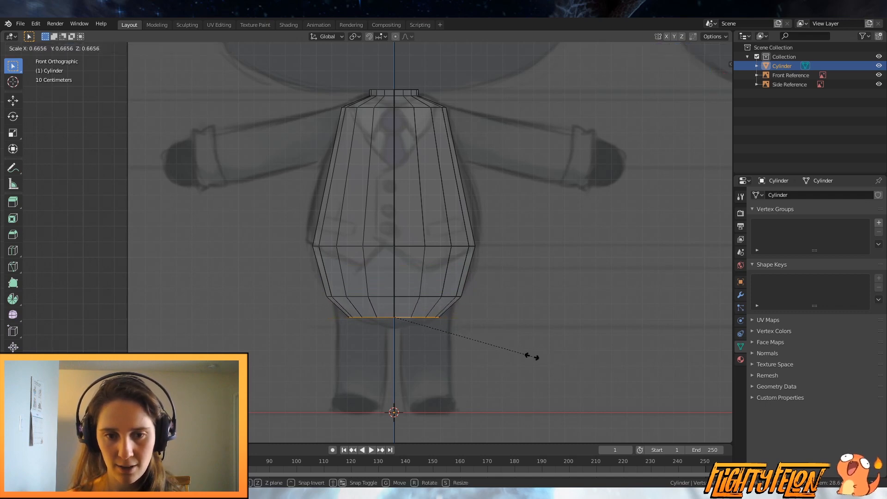
click(531, 357)
Step: Extrude the bottom loop slightly down to the crotch line and scale it inward to nearly close the base of the torso
key(e)
key(z)
click(557, 337)
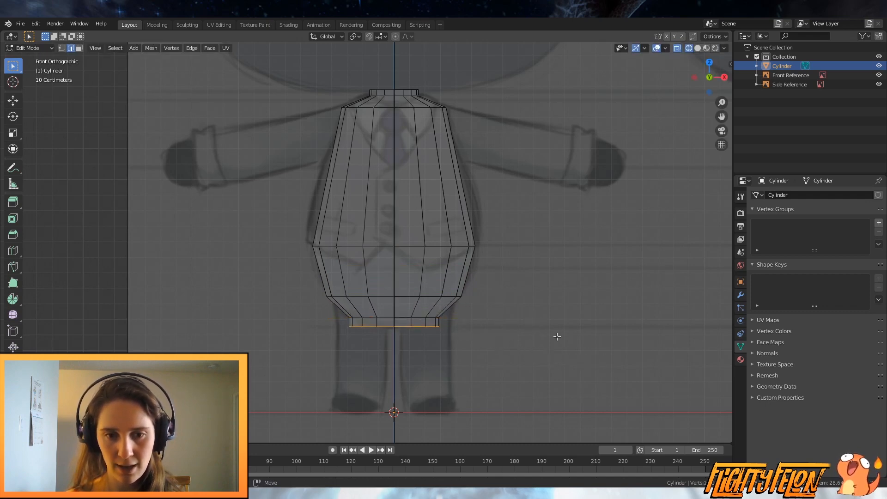
key(s)
click(483, 342)
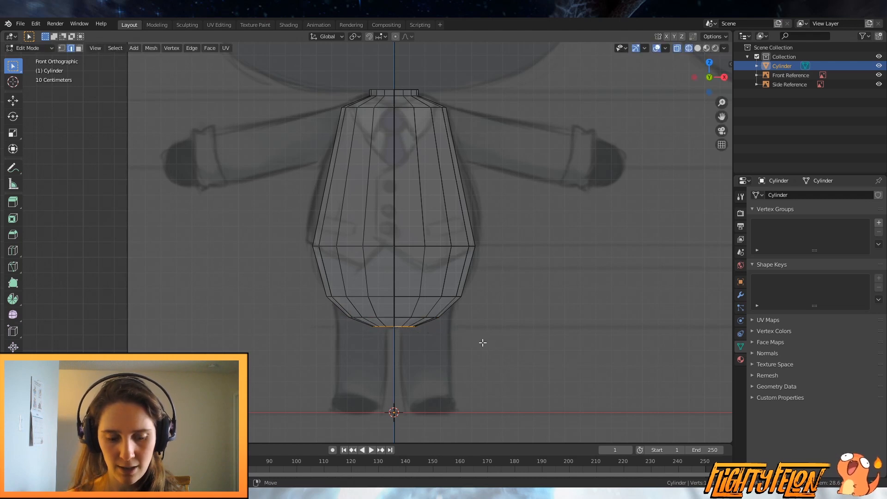
Step: Lower the torso's bottom loop about 0.02 m along Z and merge its vertices at center to close the base
key(g)
key(x)
key(Escape)
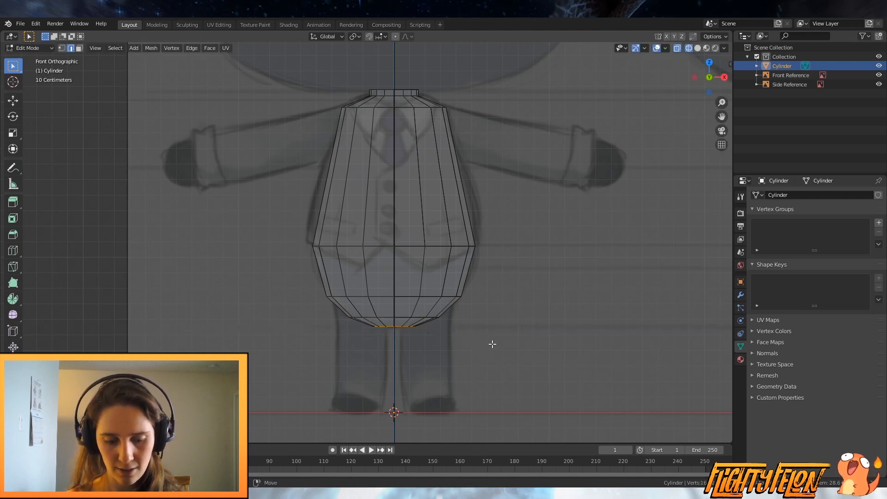
key(g)
key(z)
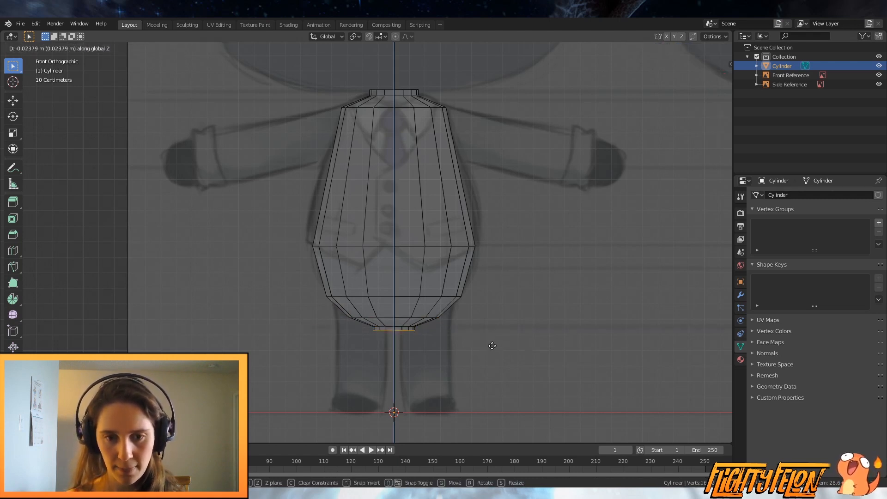
click(492, 345)
middle_drag(573, 327, 533, 301)
scroll(554, 296, up, 5)
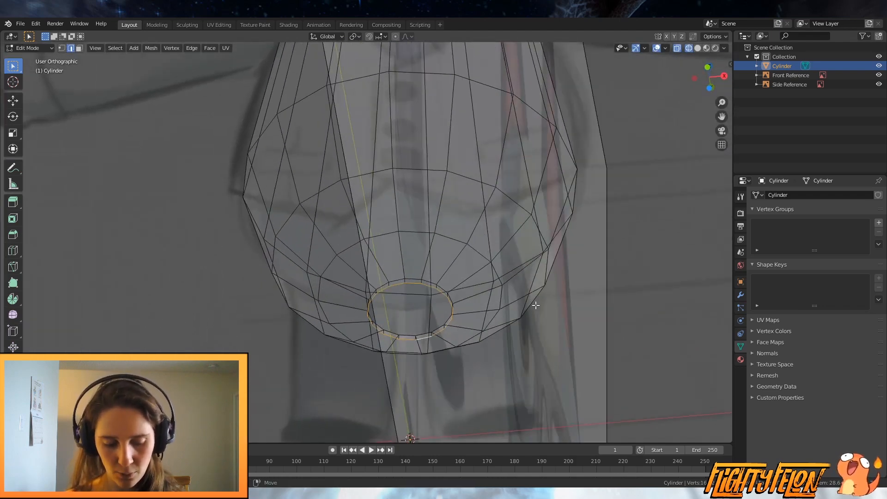
key(m)
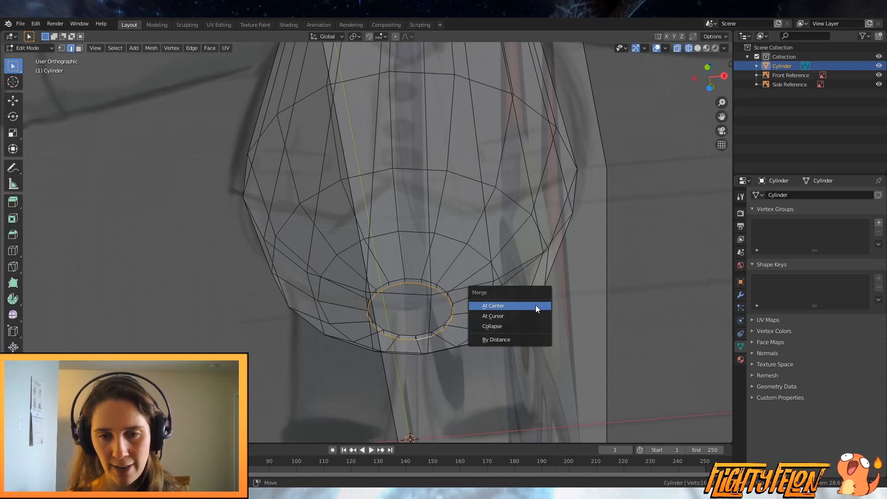
click(535, 305)
Step: Switch the viewport to Solid shading and save the file
middle_drag(536, 304, 518, 316)
scroll(416, 310, down, 6)
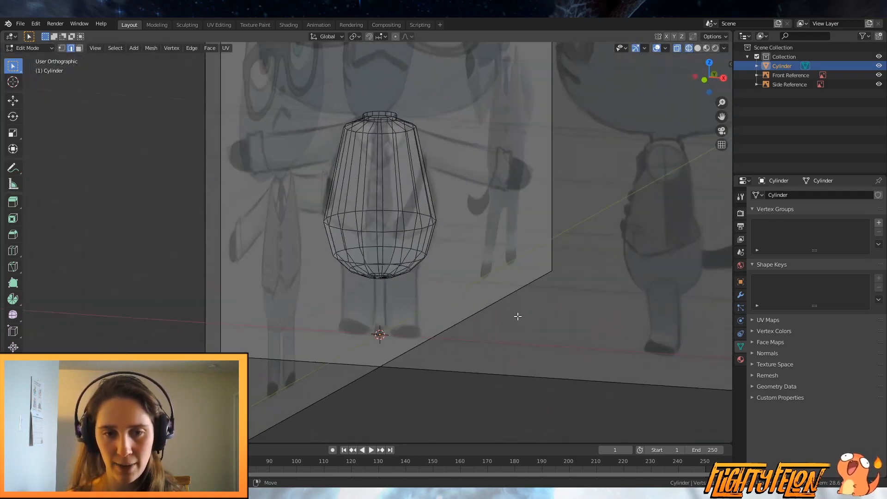
key(z)
click(567, 313)
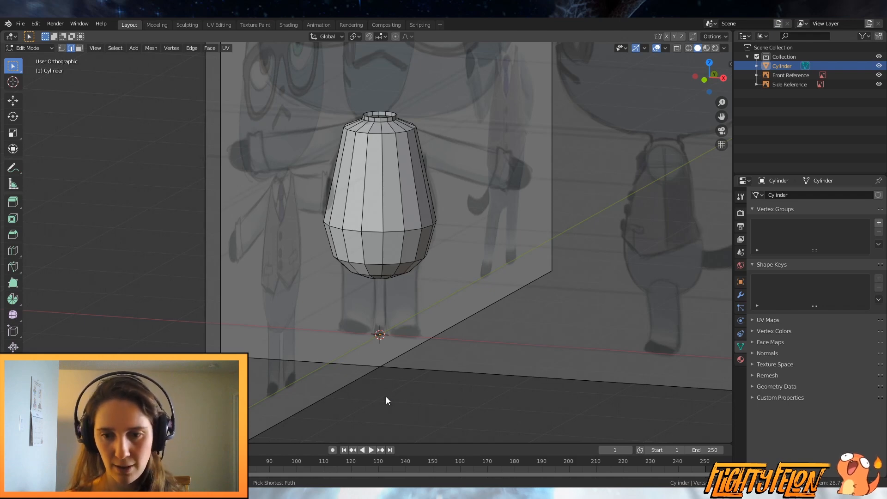
key(ctrl+s)
Step: Return to Wireframe shading and line up the torso with the reference in front orthographic view
middle_drag(411, 325, 493, 284)
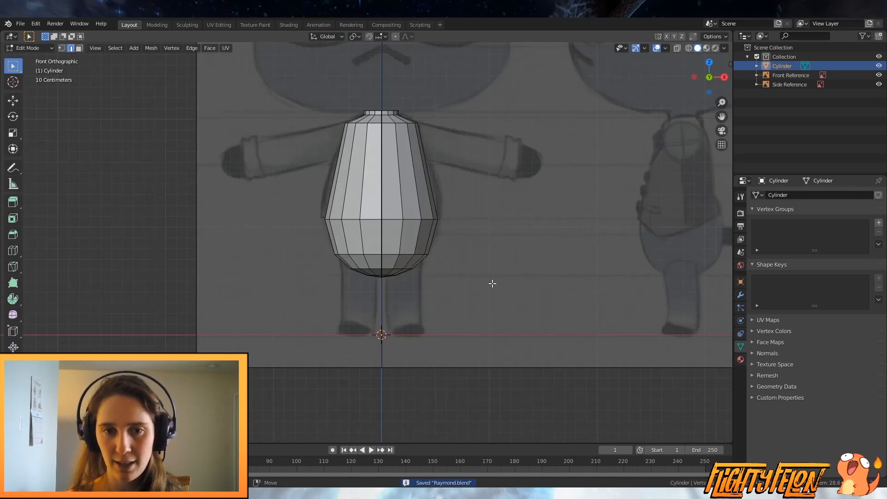
scroll(493, 283, up, 2)
key(z)
click(434, 263)
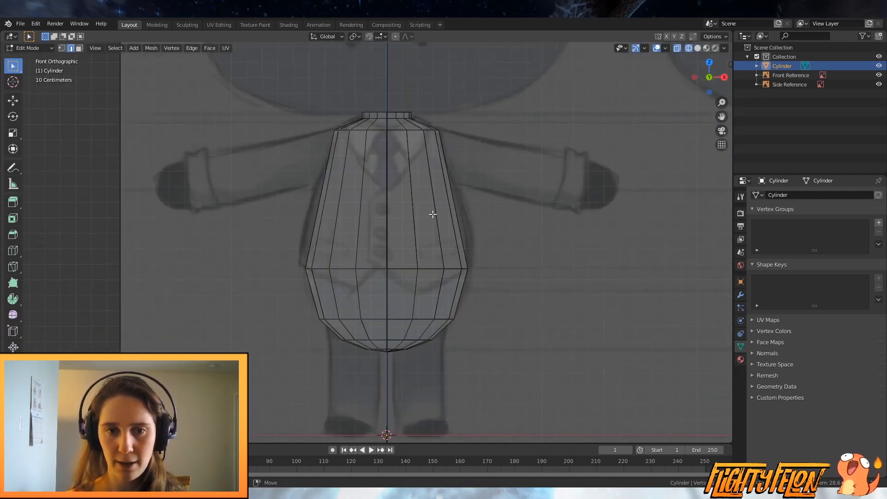
middle_drag(475, 212, 517, 251)
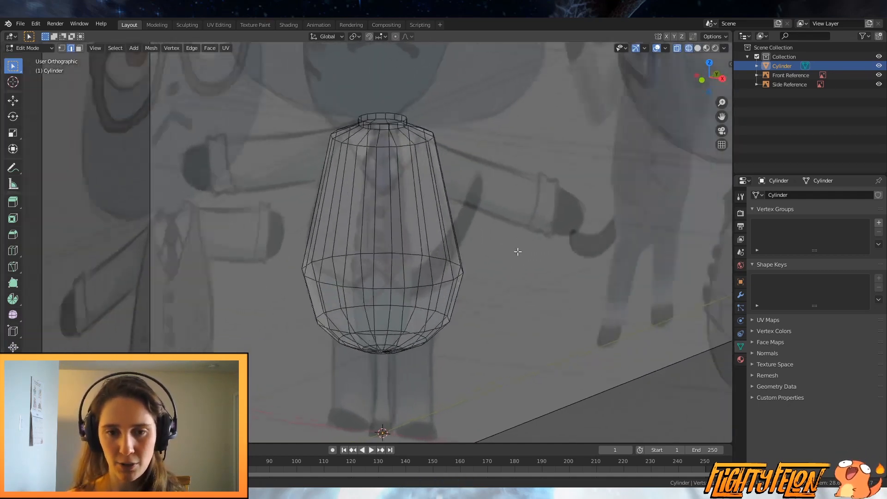
key(KP_1)
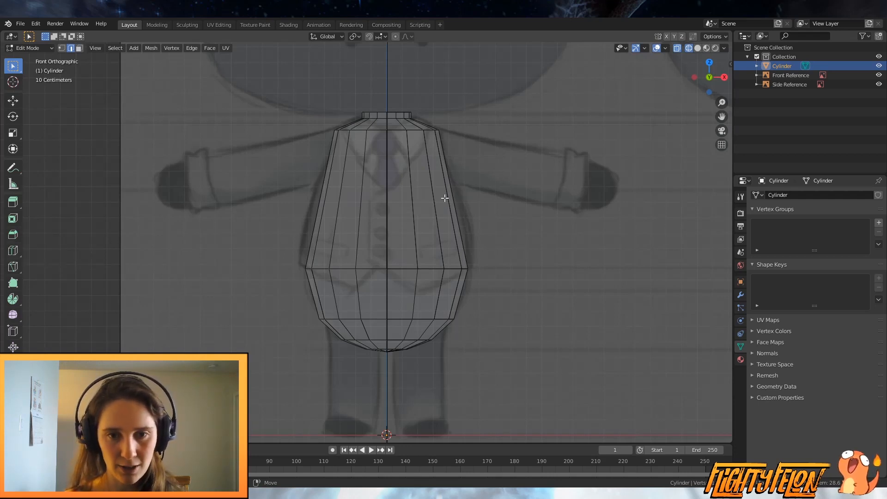
Step: Try a loop cut around the middle of the upper torso, slide it up toward the chest, and undo it
key(ctrl+r)
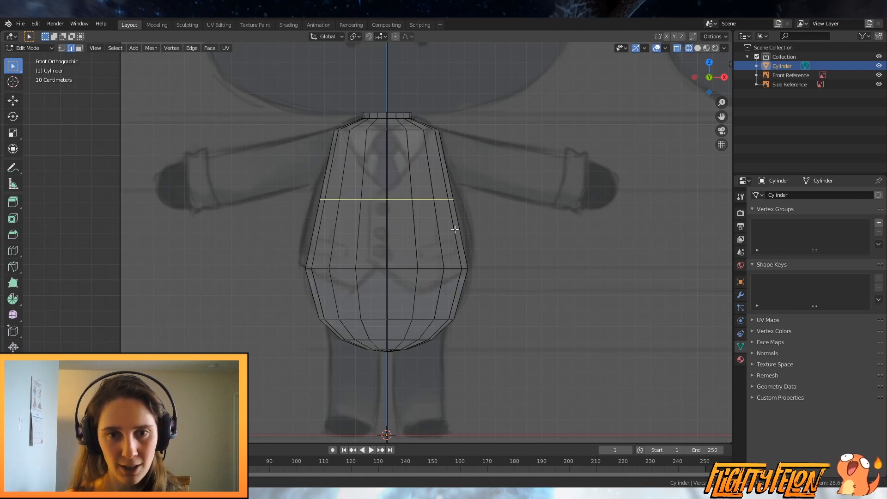
click(455, 199)
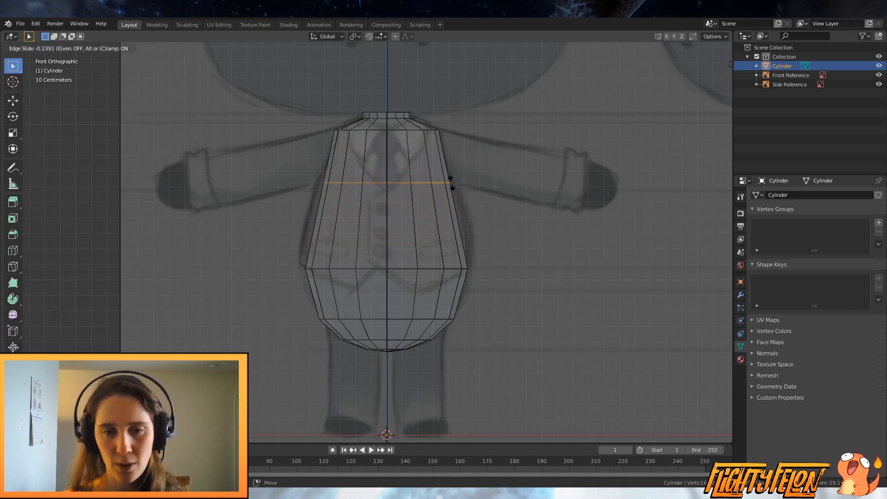
right_click(487, 181)
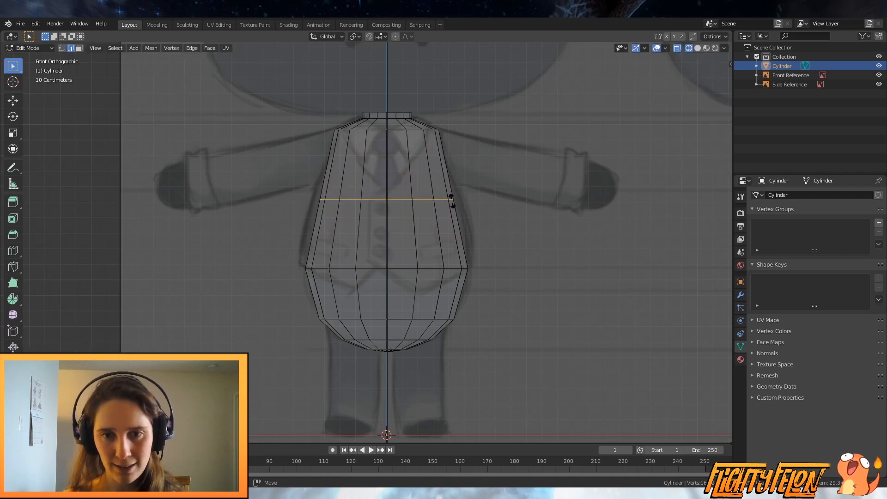
key(g)
key(g)
click(439, 169)
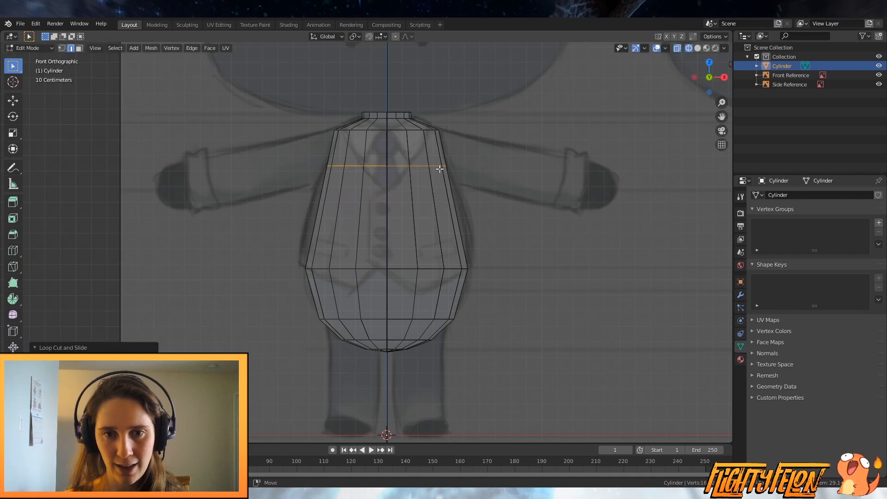
key(ctrl+z)
Step: Add a centered loop cut between the shoulder and vest rim loops and scale it outward to about 1.09
key(ctrl+r)
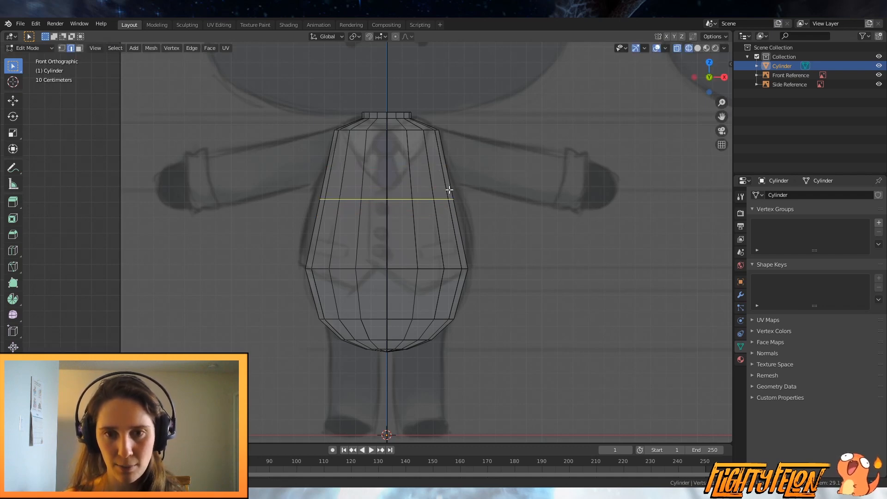
click(438, 185)
right_click(428, 145)
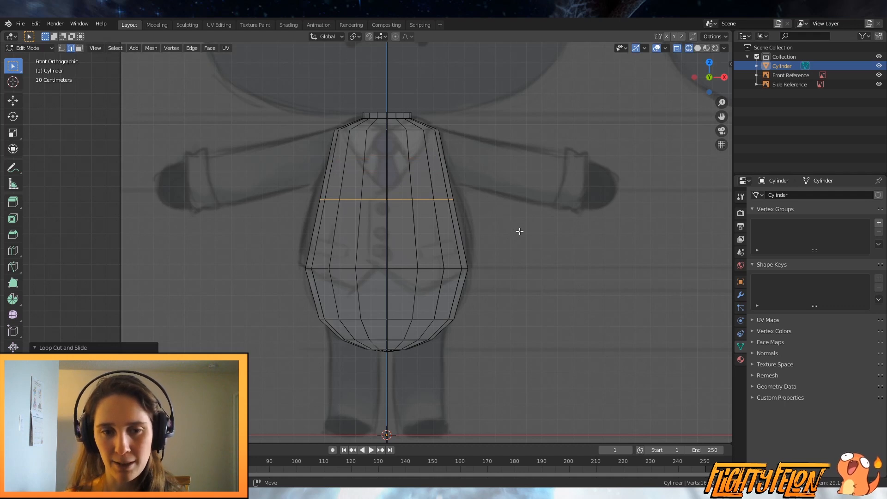
key(s)
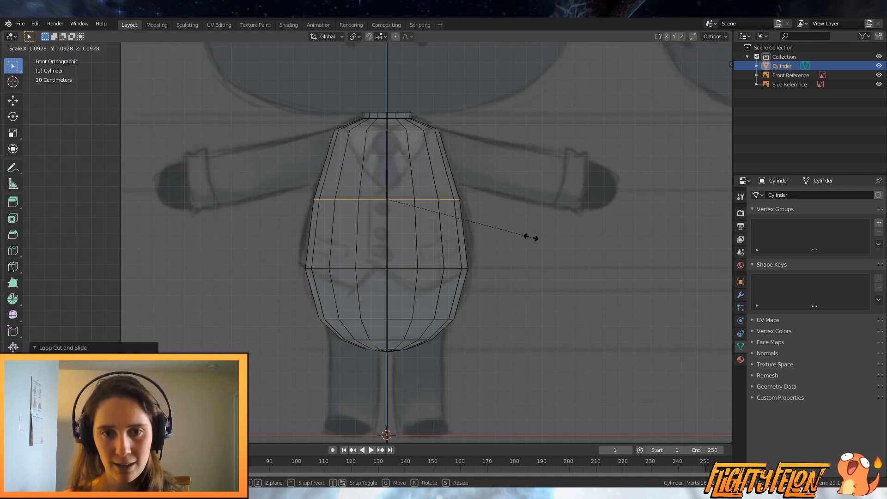
click(532, 238)
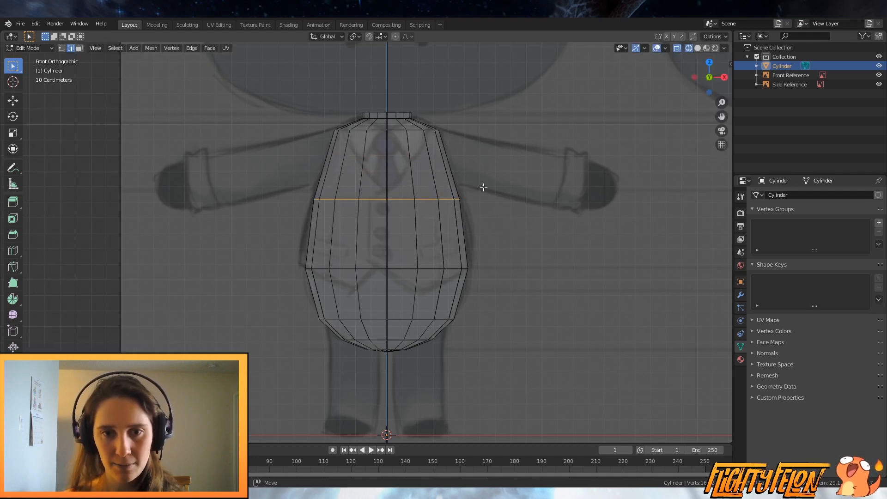
Step: Scale the shoulder loop inward to match the narrower shoulders in the front reference
alt+click(415, 131)
key(s)
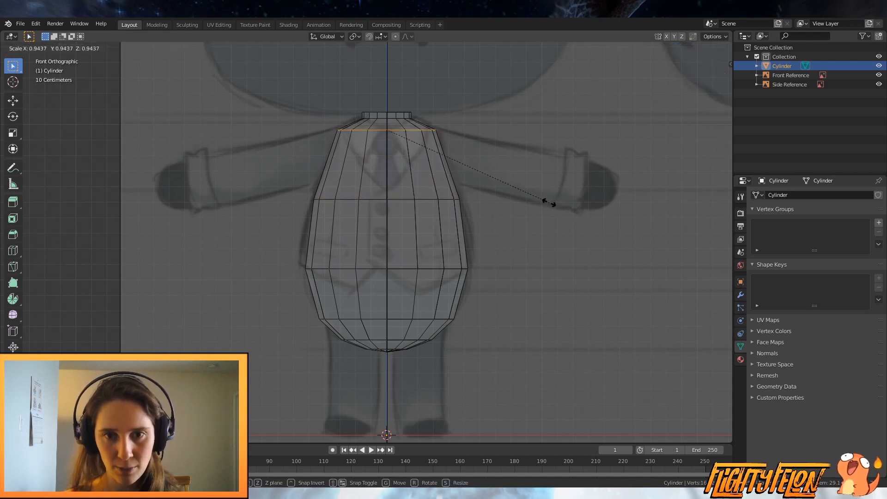
click(535, 201)
Step: Add a centered loop cut across the chest, between the shoulder and mid-torso loops, and scale it out to about 1.04
key(ctrl+r)
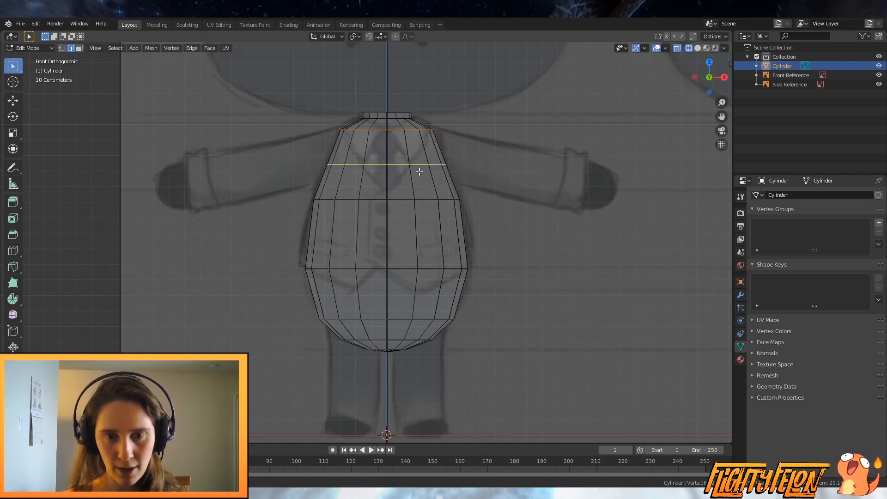
click(418, 171)
right_click(419, 172)
Step: Add a centered loop cut between the mid-torso and vest rim loops and scale it out to about 1.03
key(ctrl+r)
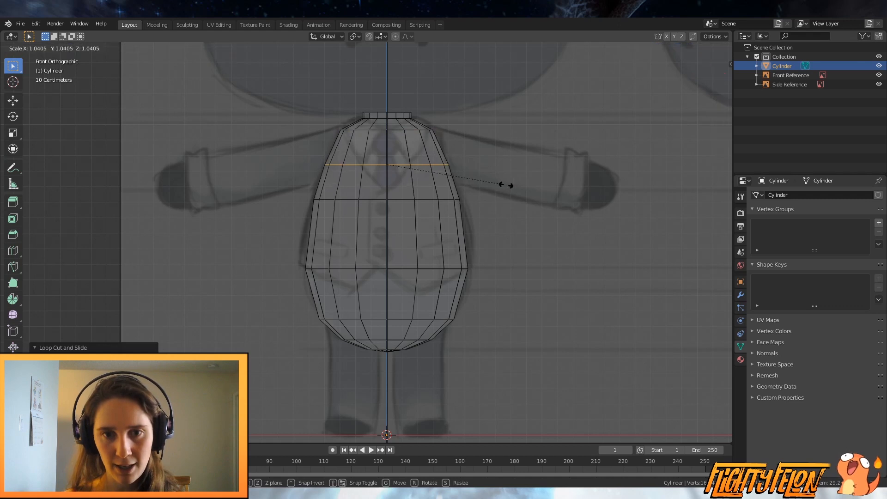
click(461, 234)
right_click(462, 232)
key(s)
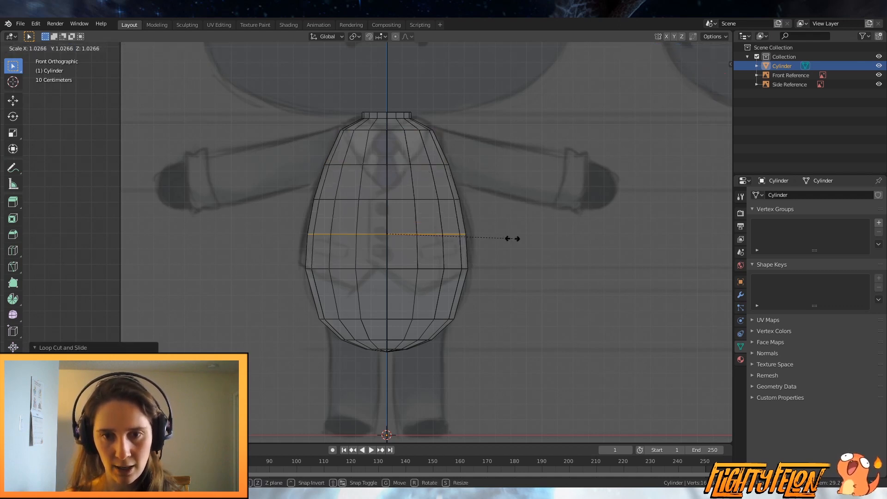
click(515, 239)
Step: Add a centered loop cut between the vest rim and hip loops and scale it slightly outward to round the belly
key(ctrl+r)
click(451, 299)
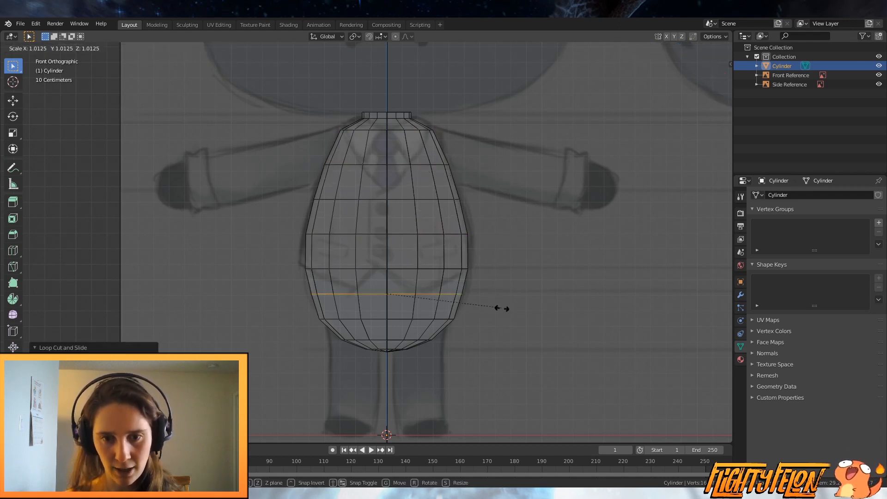
right_click(502, 308)
Step: In the right side view, select the neck band and move it about 0.03 m along Y to match the reference
middle_drag(501, 307, 524, 303)
scroll(574, 325, down, 3)
key(KP_3)
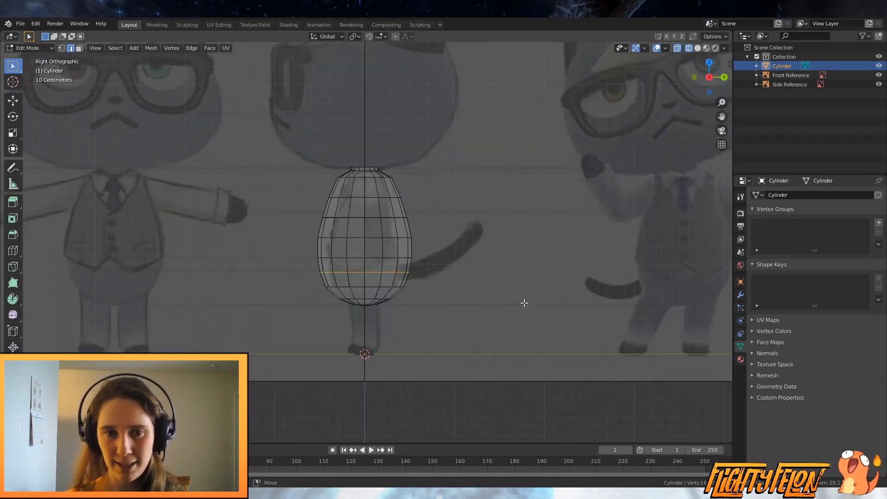
scroll(524, 303, up, 2)
key(KP_1)
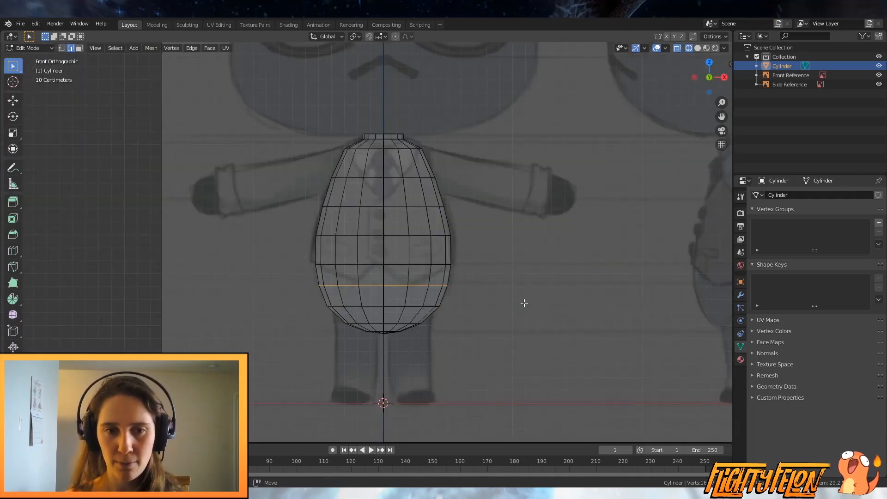
key(KP_3)
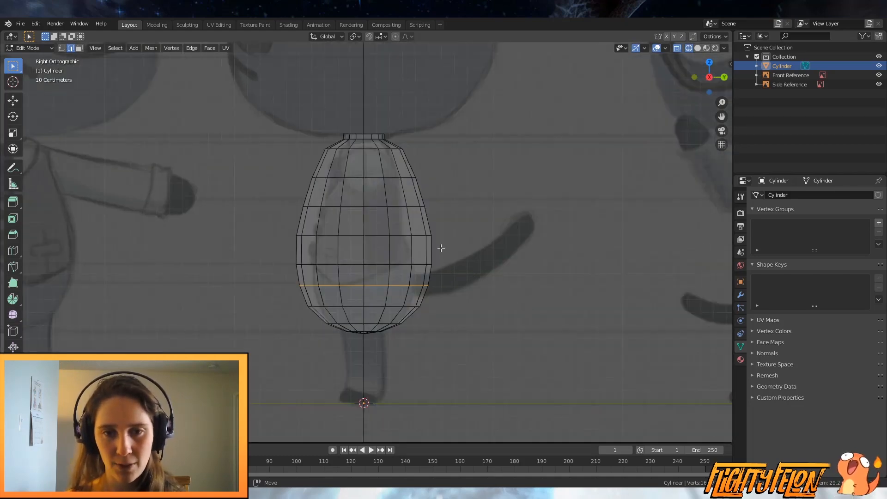
scroll(400, 184, up, 3)
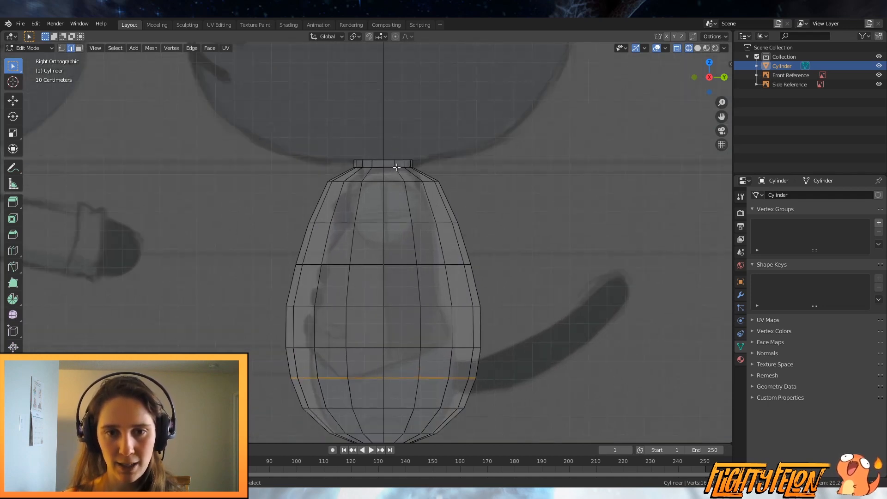
alt+click(400, 165)
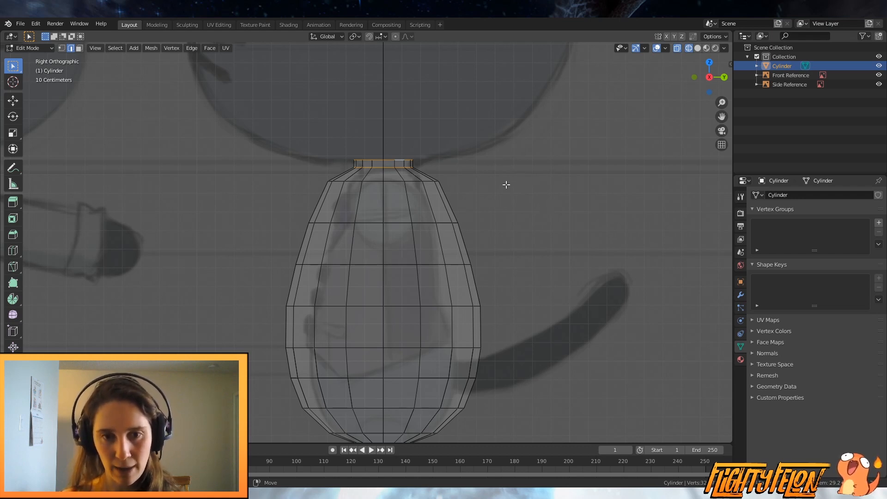
key(g)
key(y)
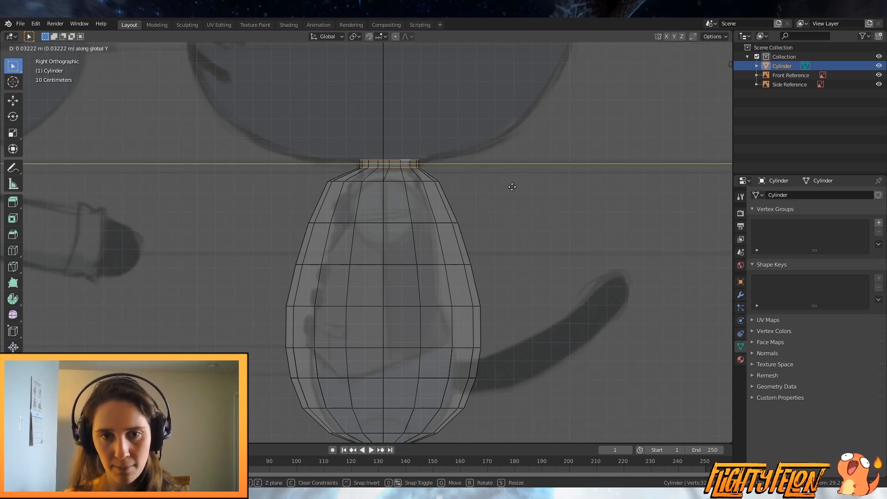
click(513, 186)
scroll(502, 180, down, 4)
middle_drag(502, 180, 342, 341)
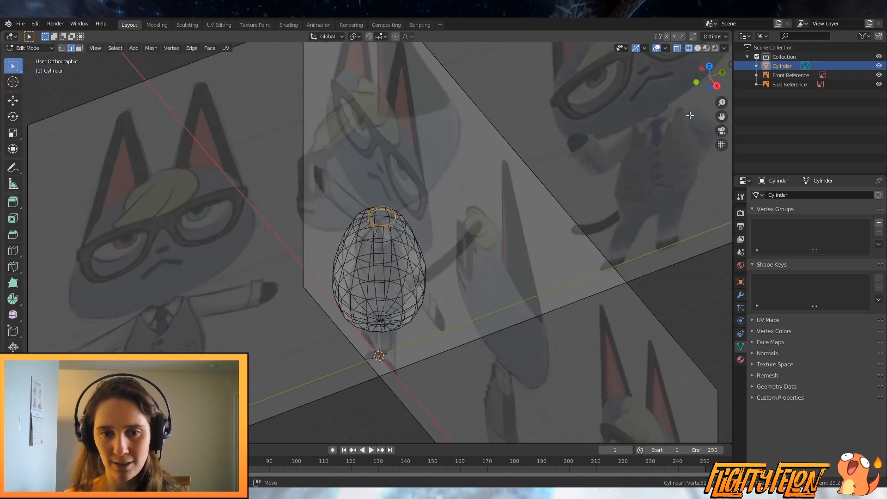
key(KP_3)
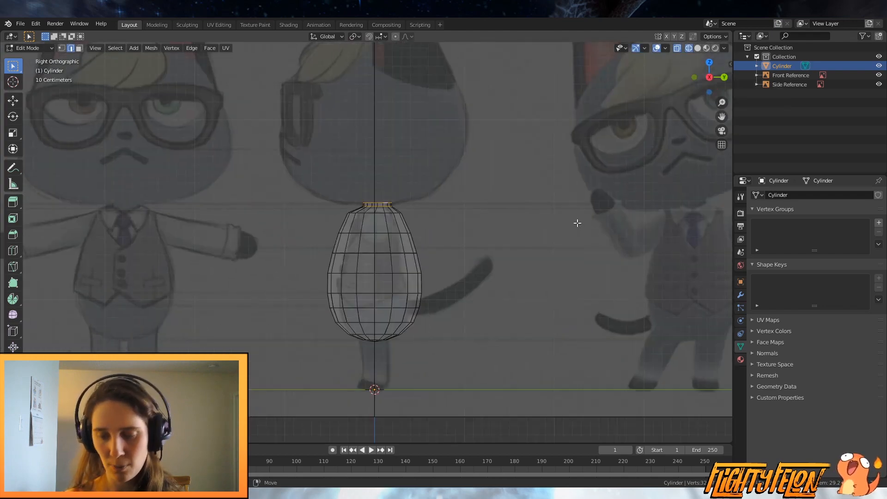
key(g)
key(y)
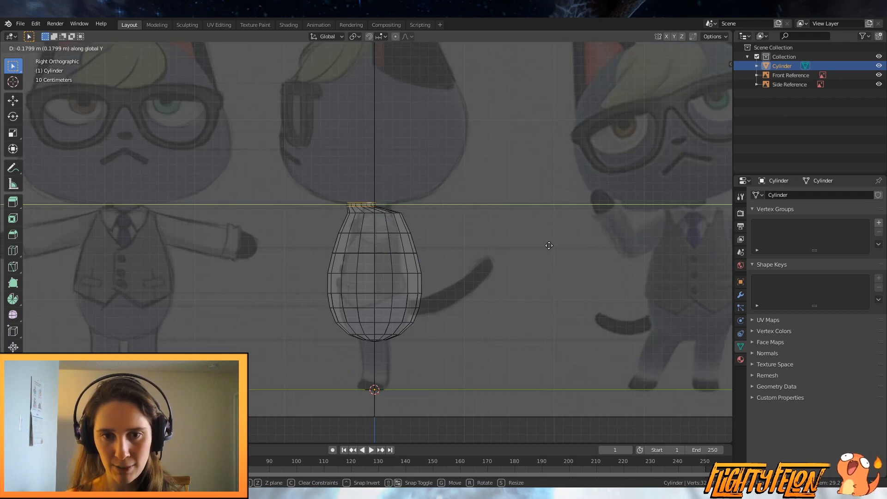
right_click(552, 239)
Step: Scale the shoulder loop inward along Y to fit the upper torso's depth in the side reference
scroll(521, 248, up, 2)
scroll(521, 248, up, 2)
alt+click(398, 182)
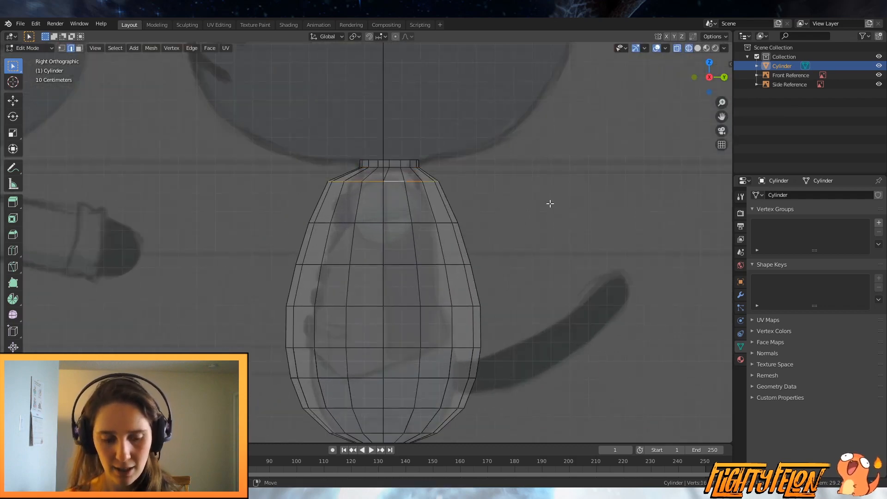
key(s)
key(y)
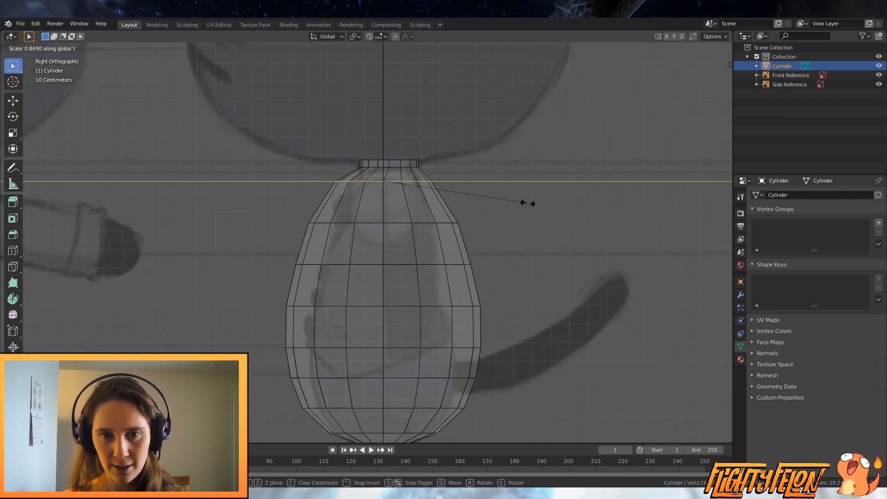
click(491, 201)
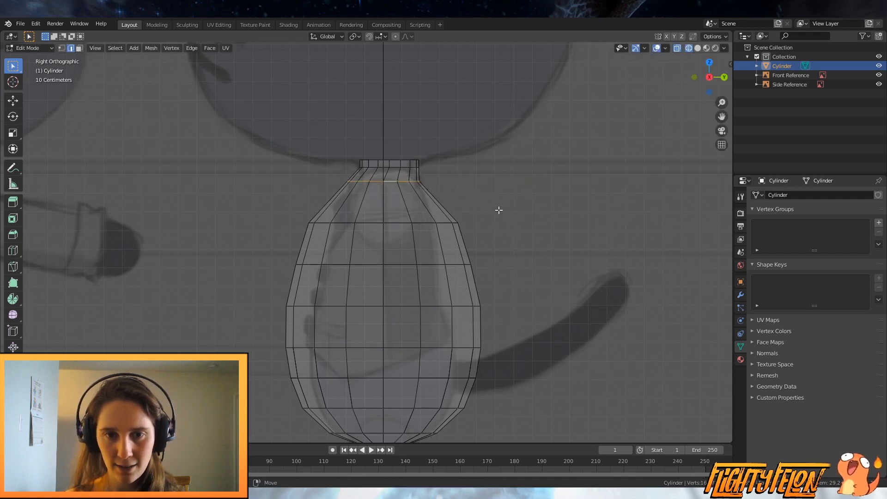
Step: Move the shoulder loop along Y and scale it inward along Y to match the side reference
key(g)
key(y)
click(529, 215)
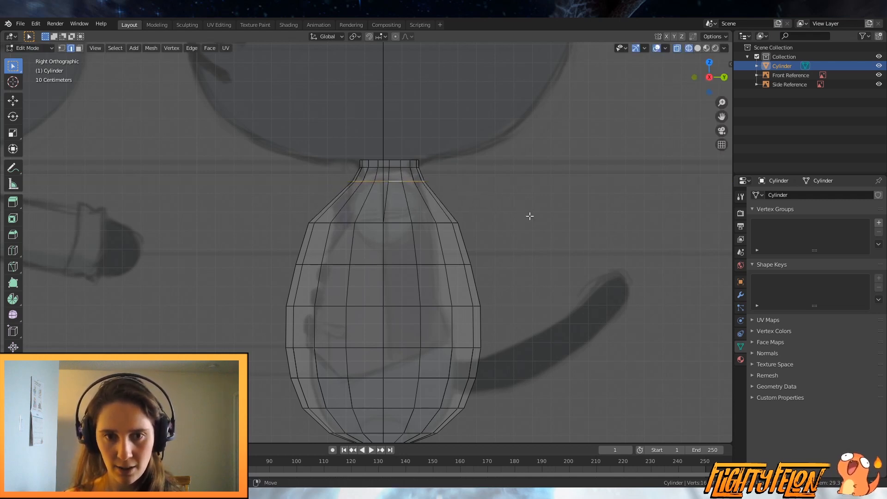
key(s)
key(y)
click(510, 212)
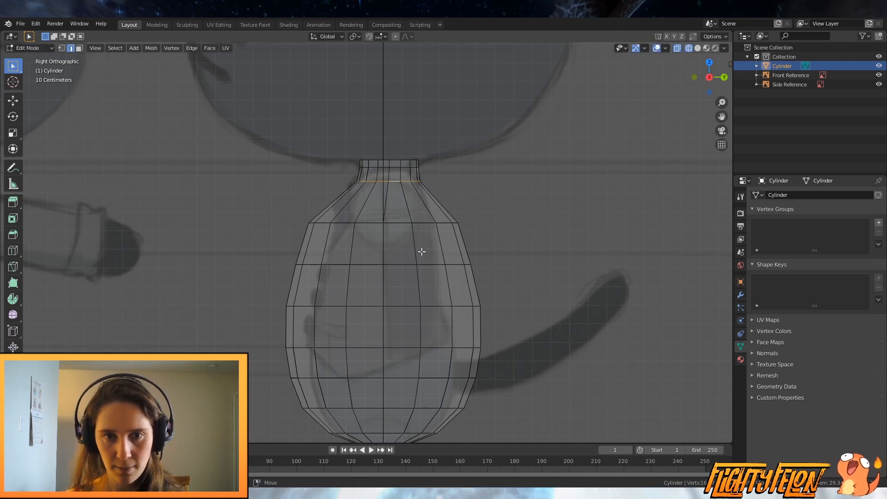
Step: Scale the chest loop just below the shoulders inward along Y to fit the side reference
alt+click(450, 223)
key(s)
key(y)
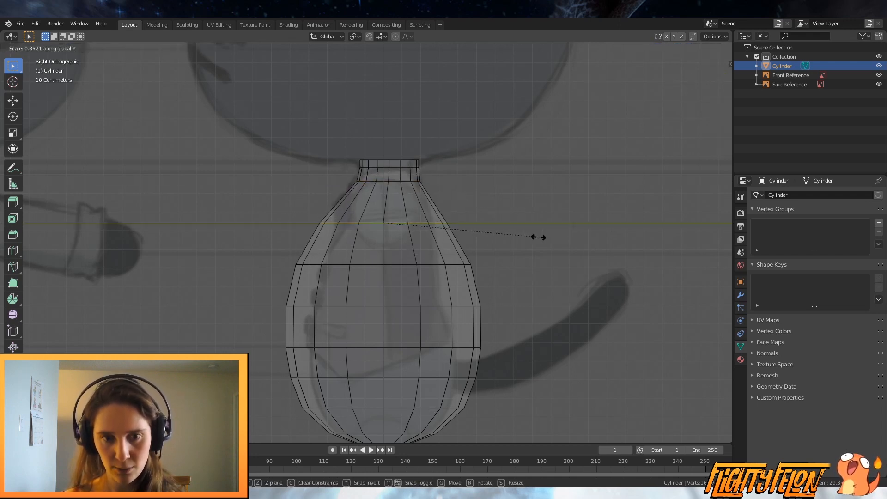
click(507, 240)
Step: Scale the mid-torso loop inward along Y and move it about -0.02 m along Y onto the reference
alt+click(398, 265)
key(s)
key(y)
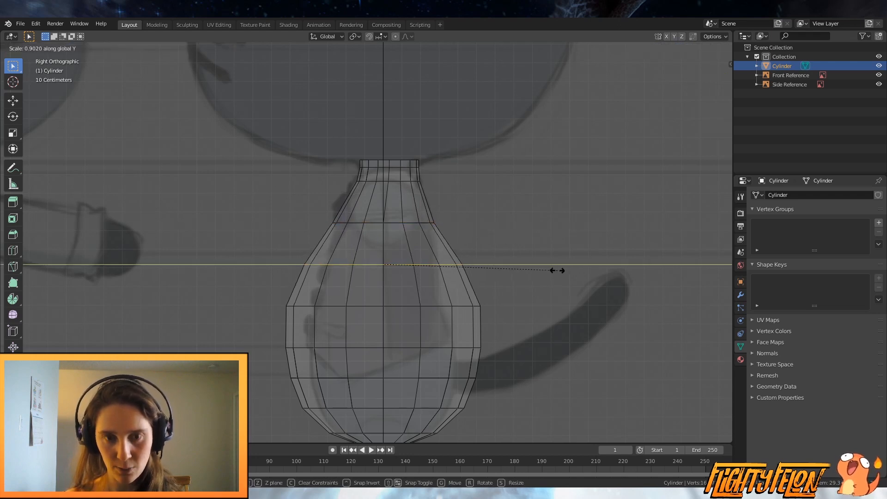
click(511, 270)
key(g)
key(y)
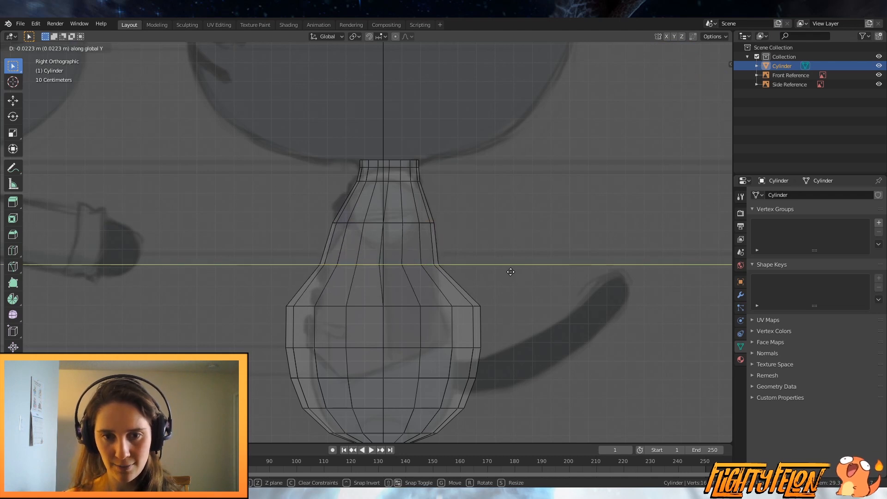
click(511, 273)
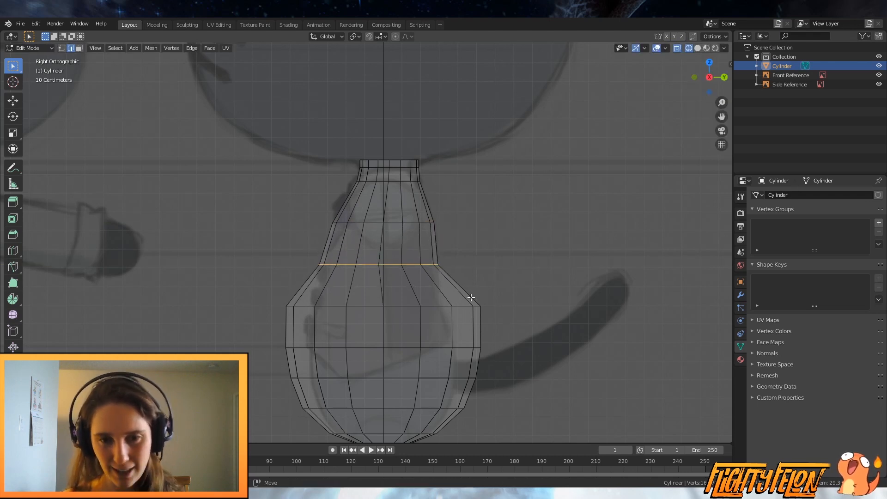
Step: Scale the loop between the mid-torso and vest rim inward along Y and move it about -0.03 m along Y
shift+middle_drag(511, 292, 516, 233)
scroll(516, 233, up, 1)
alt+click(444, 251)
key(s)
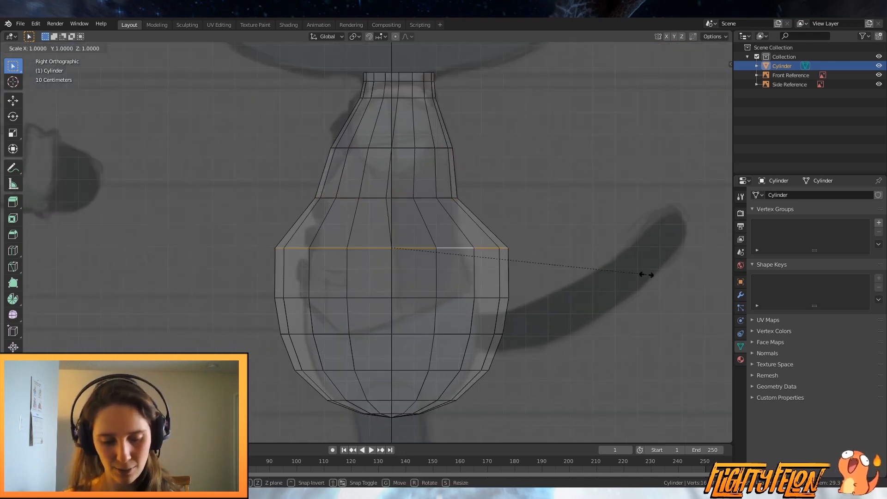
key(y)
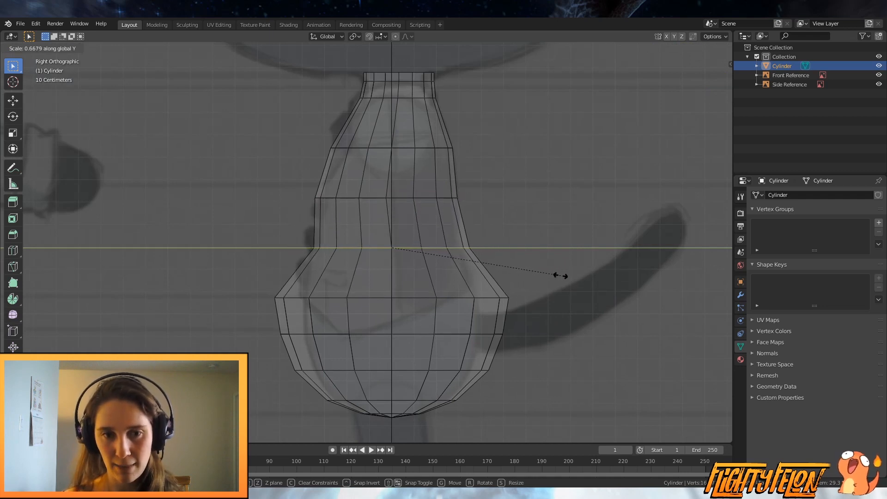
key(g)
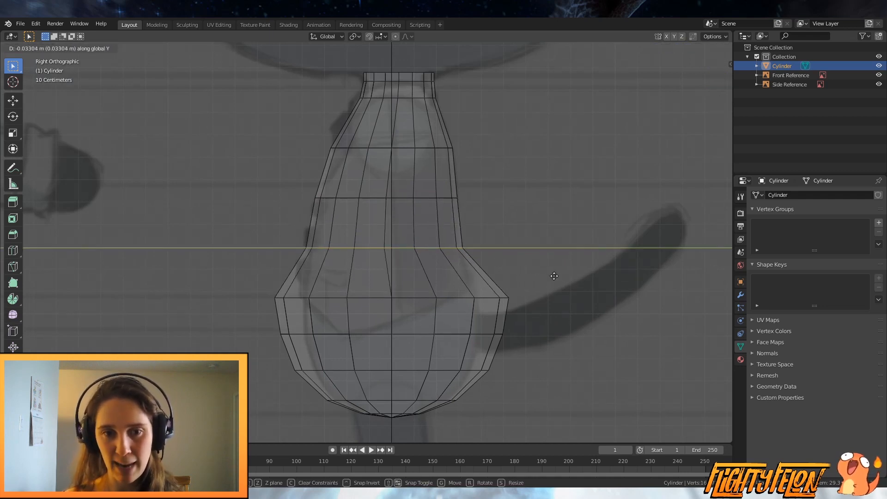
click(538, 291)
Step: Scale the vest rim loop inward along Y to match the torso's depth in the side reference
shift+middle_drag(515, 297, 520, 254)
alt+click(464, 256)
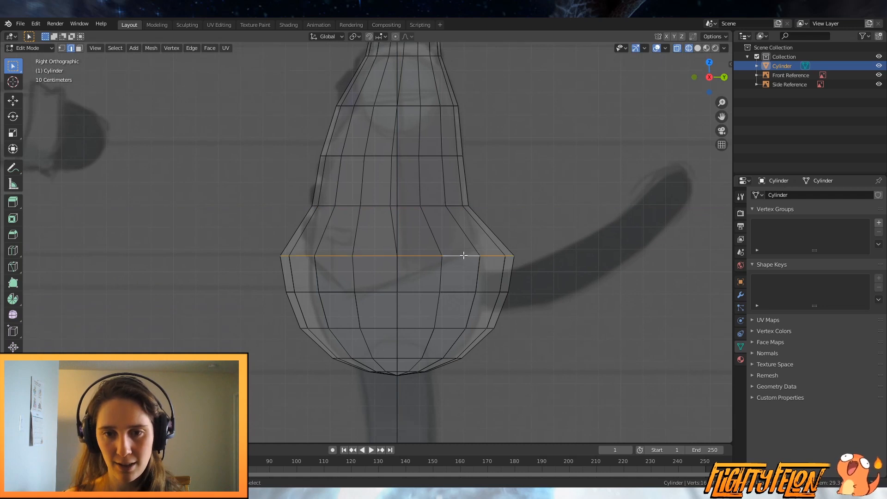
key(s)
key(y)
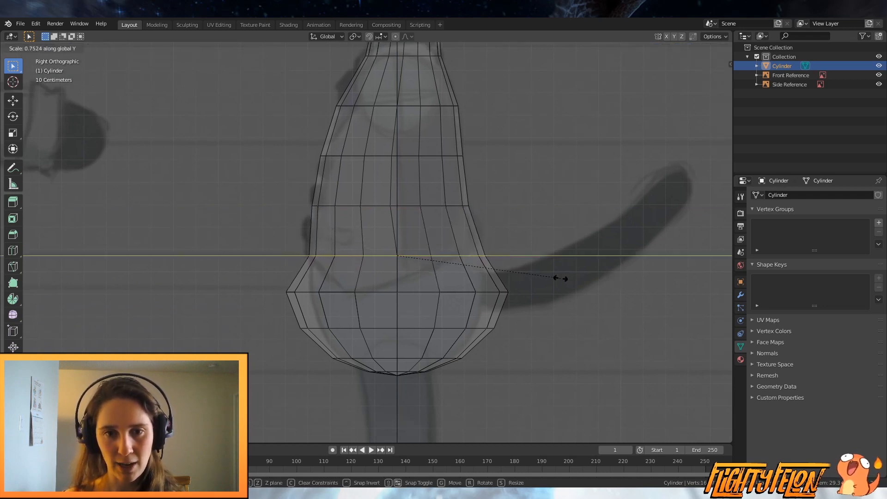
click(536, 289)
Step: Scale the belly loop below the vest rim to about 0.81 along Y and shift it slightly along Y
alt+click(452, 293)
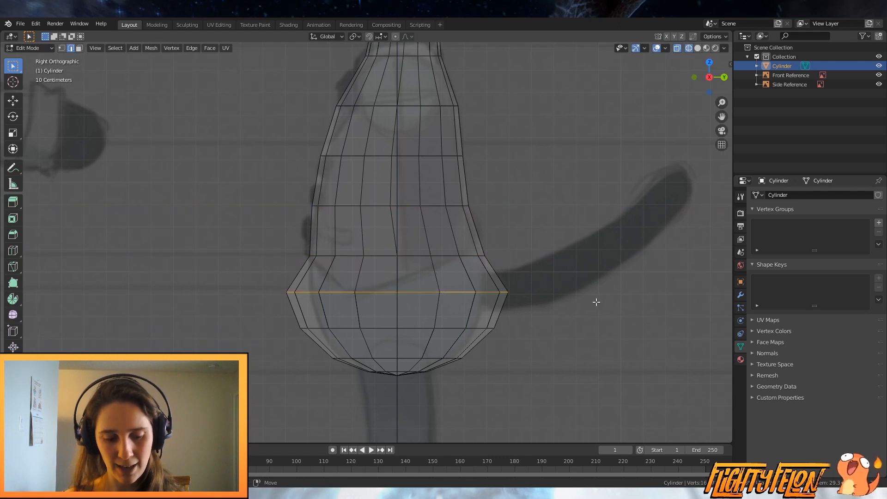
key(s)
key(y)
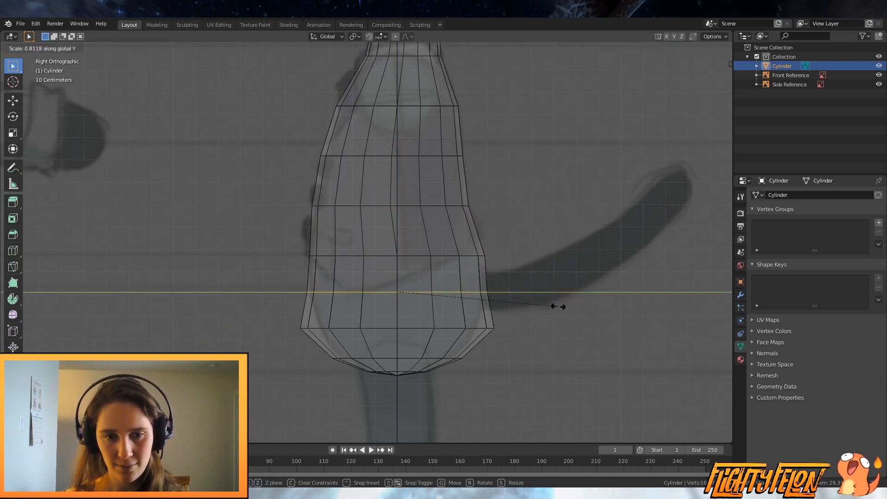
click(558, 306)
key(g)
key(y)
click(558, 308)
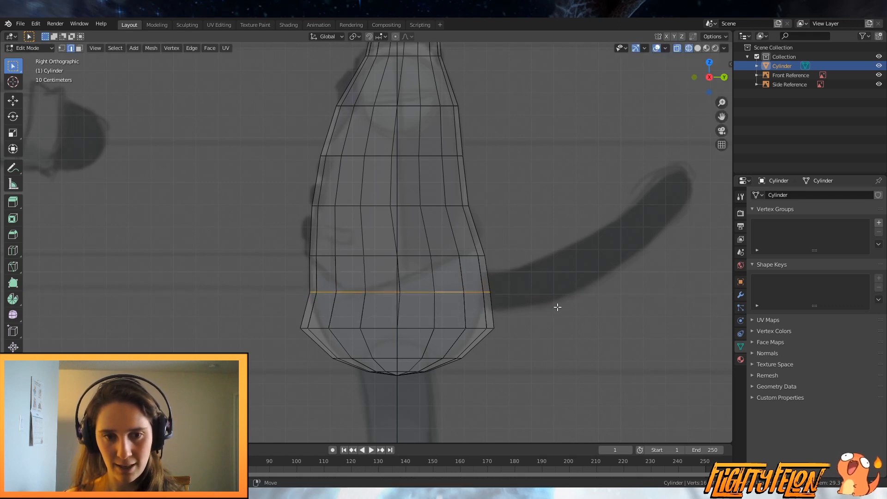
Step: Scale the hip loop inward along Y to fit the lower body in the side reference
alt+click(445, 327)
key(s)
key(y)
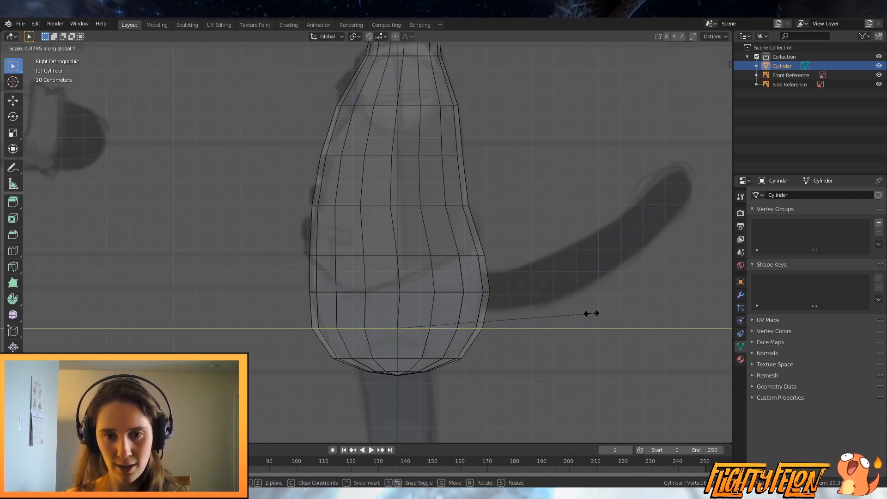
click(581, 312)
Step: Widen the hip loop to about 1.04 along Y and move it about 0.008 m along Y
alt+click(434, 357)
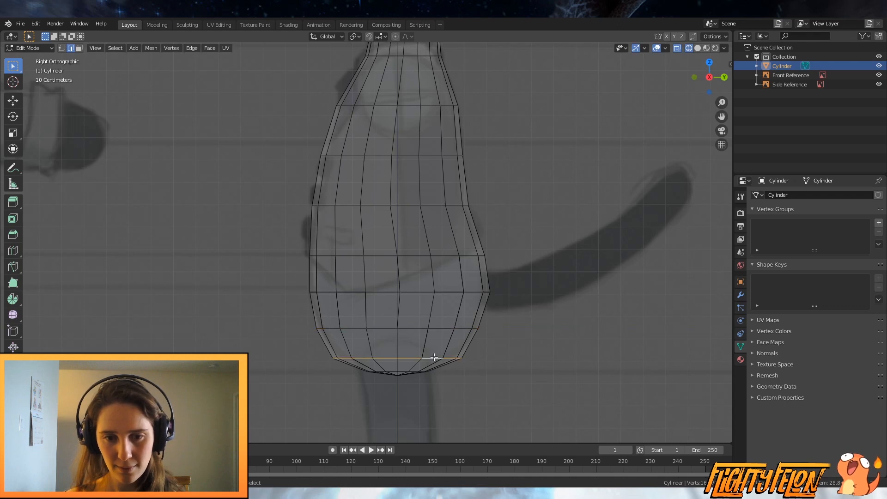
alt+click(462, 328)
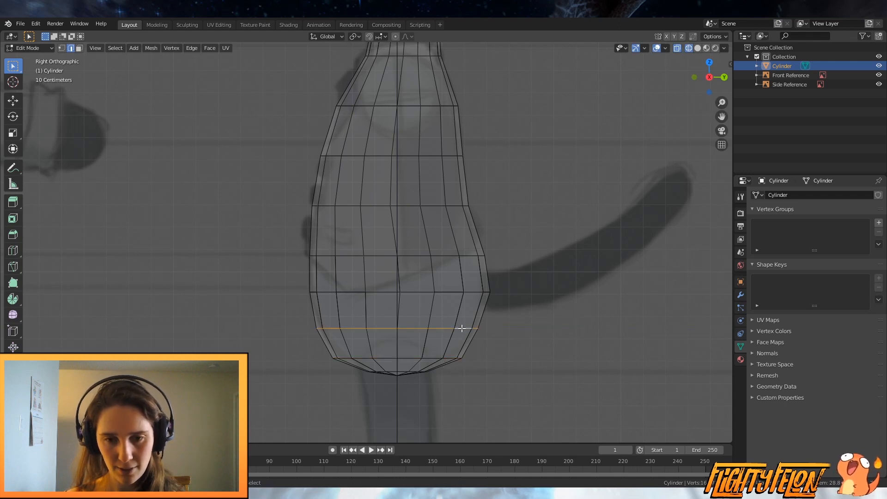
key(s)
key(y)
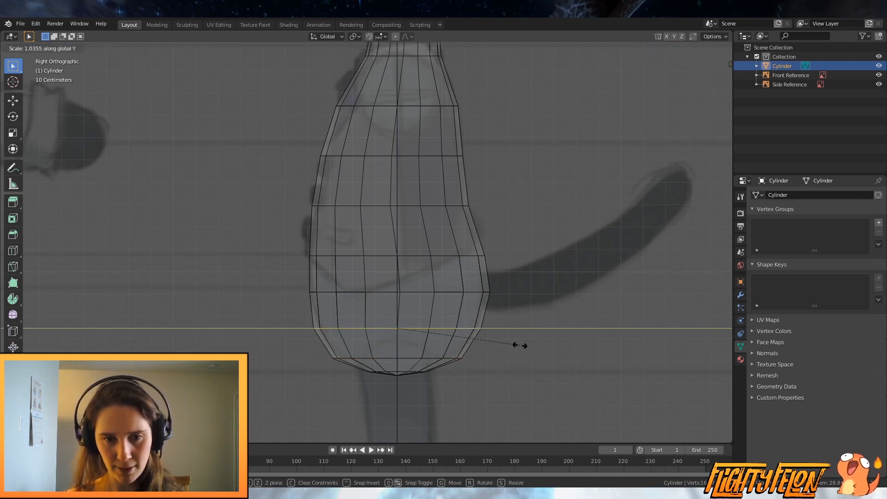
click(520, 345)
key(g)
key(y)
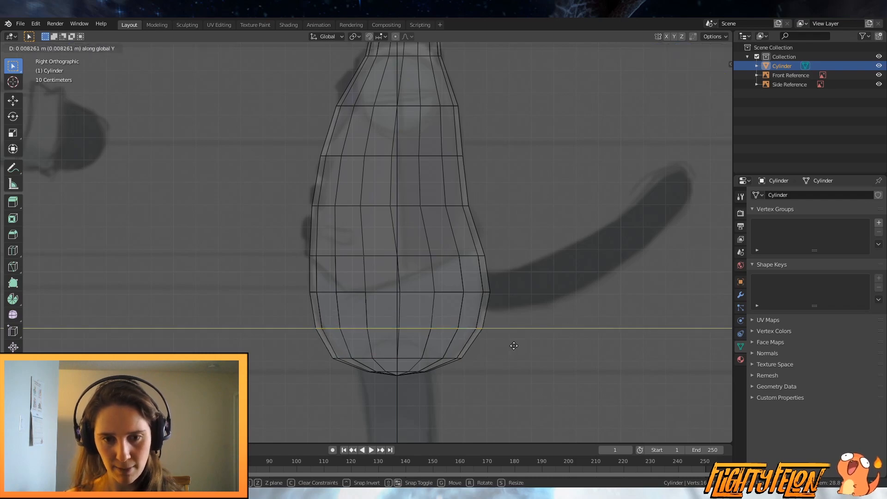
click(513, 344)
Step: Hide the front and side references to inspect the torso from an angle, and save the file
scroll(485, 337, down, 2)
mouse_move(481, 337)
middle_down()
mouse_move(604, 356)
mouse_move(552, 337)
mouse_move(478, 338)
middle_up()
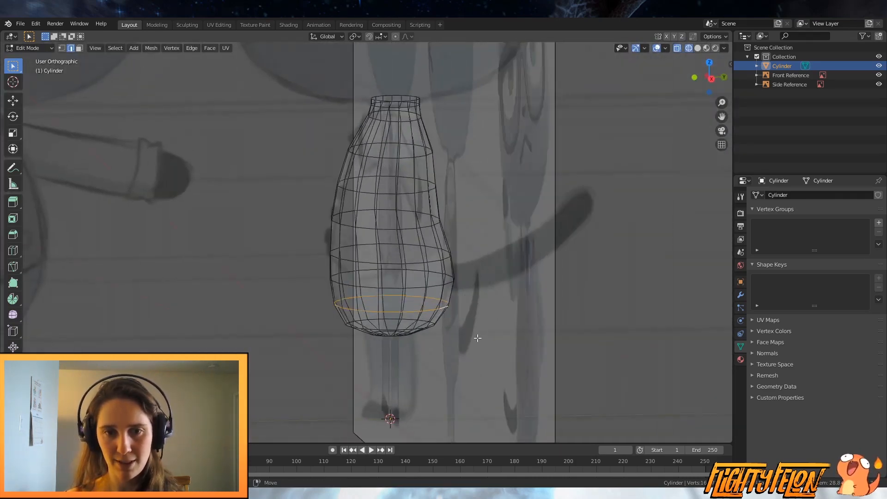
click(878, 84)
click(878, 76)
scroll(585, 252, down, 3)
middle_drag(584, 252, 524, 256)
key(ctrl+s)
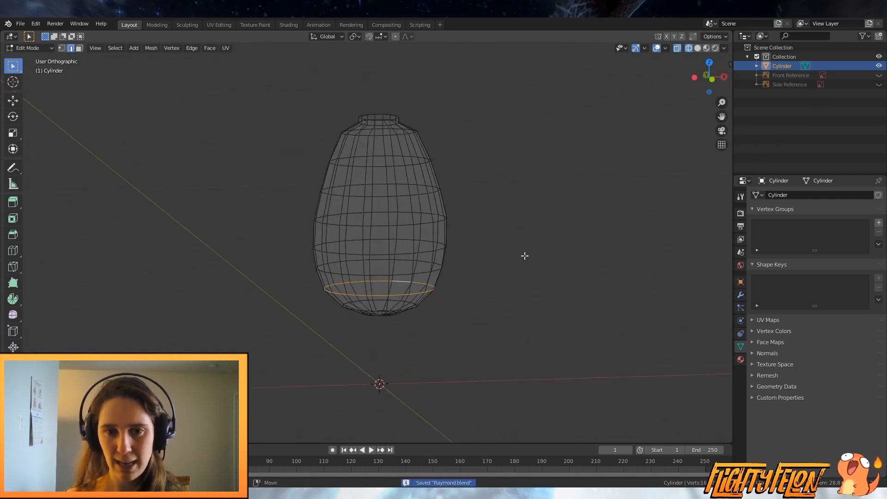
Step: Show the front and side reference images again
click(879, 78)
click(879, 86)
scroll(596, 251, down, 3)
scroll(597, 251, up, 4)
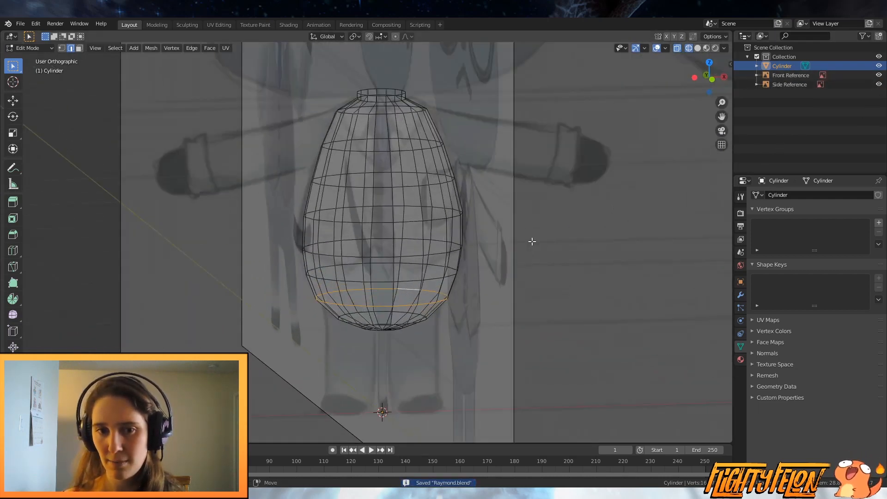
Step: In the front view, scale the loop just above the vest rim to about 0.99 along X and save the file
key(KP_1)
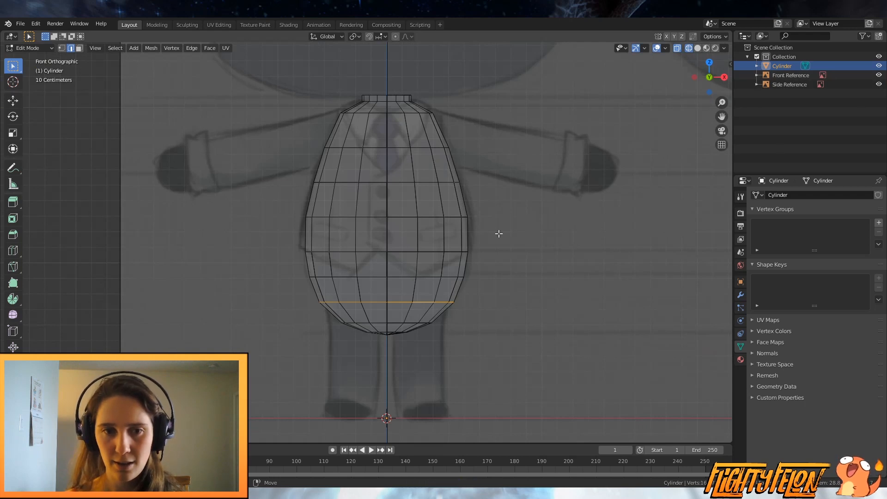
alt+click(449, 217)
key(s)
key(x)
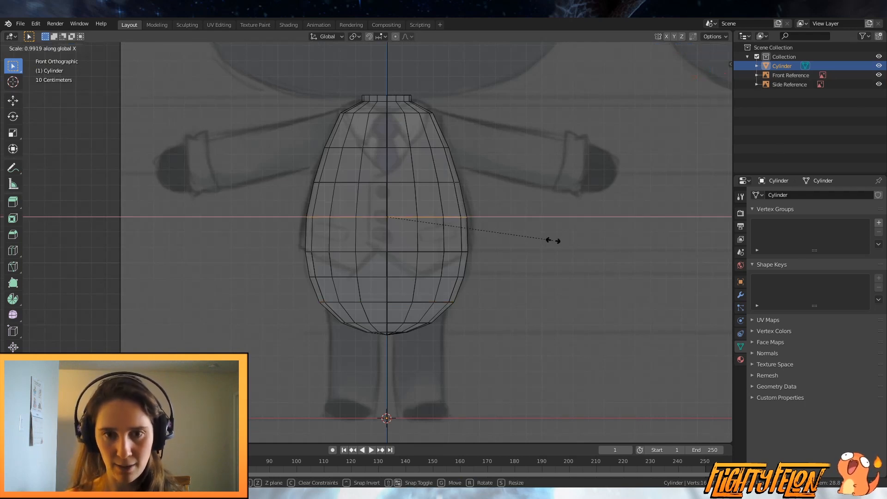
click(551, 241)
scroll(550, 239, down, 2)
shift+middle_drag(516, 205, 512, 262)
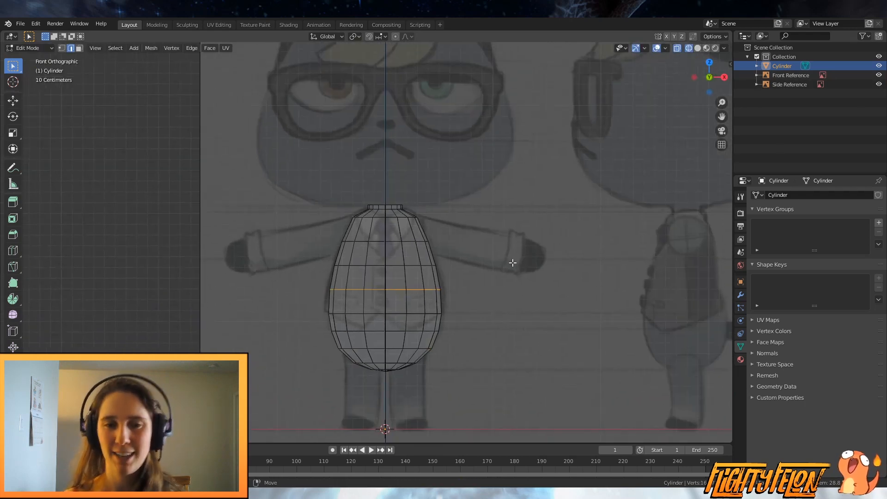
scroll(508, 231, down, 2)
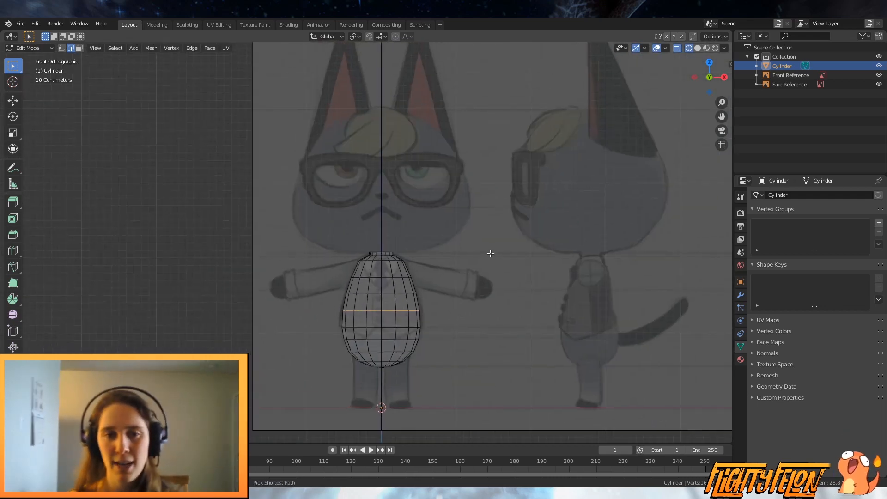
key(ctrl+s)
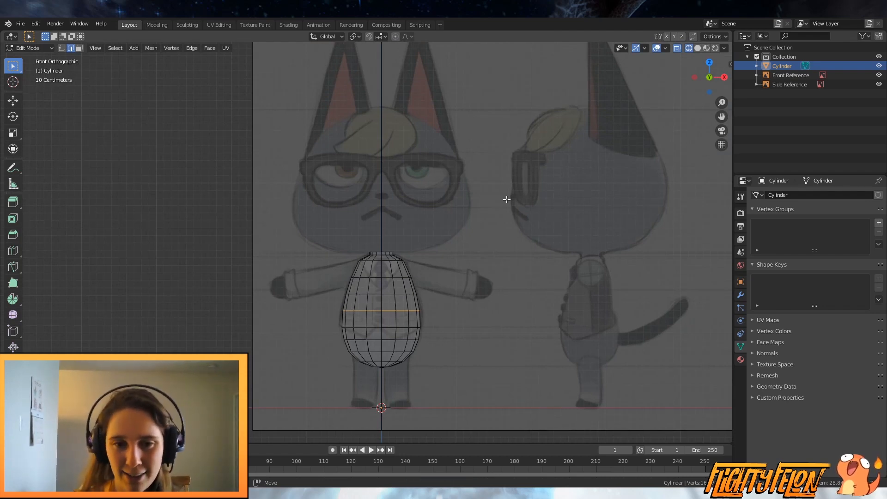
Step: Demonstrate selecting the entire torso mesh and clearing the selection several times
scroll(376, 257, up, 3)
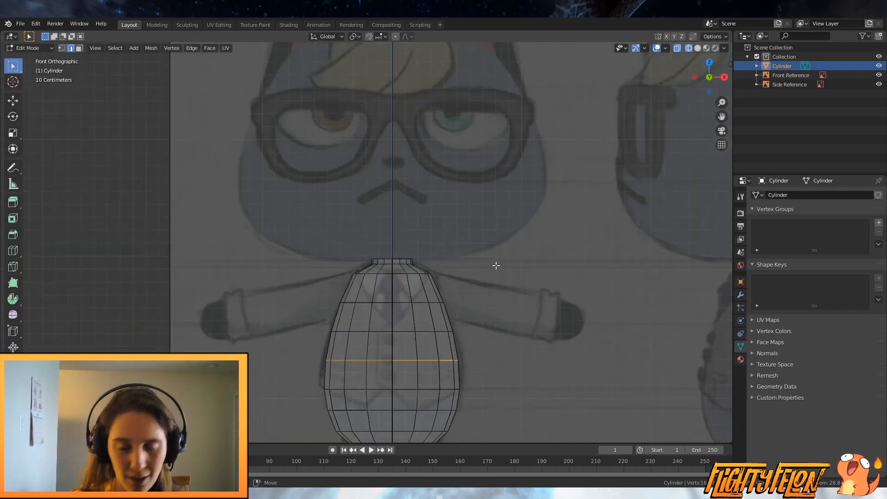
scroll(421, 144, down, 2)
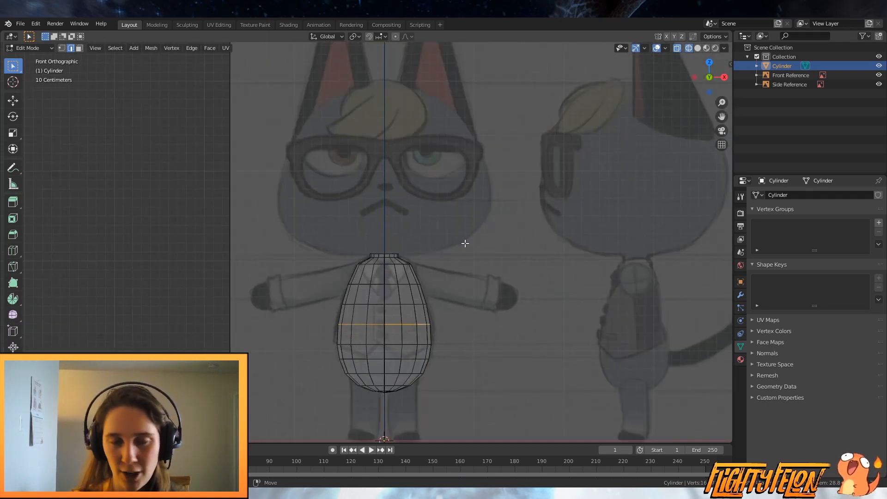
key(a)
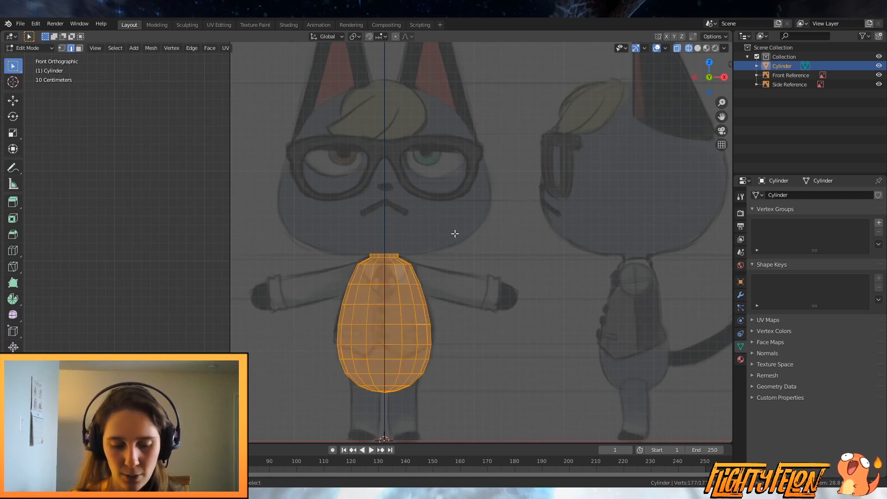
key(alt+a)
key(a)
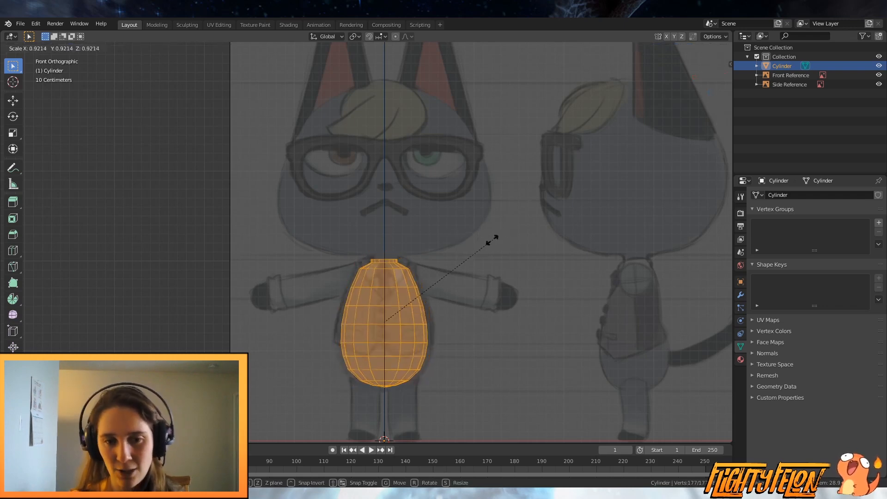
scroll(502, 245, down, 2)
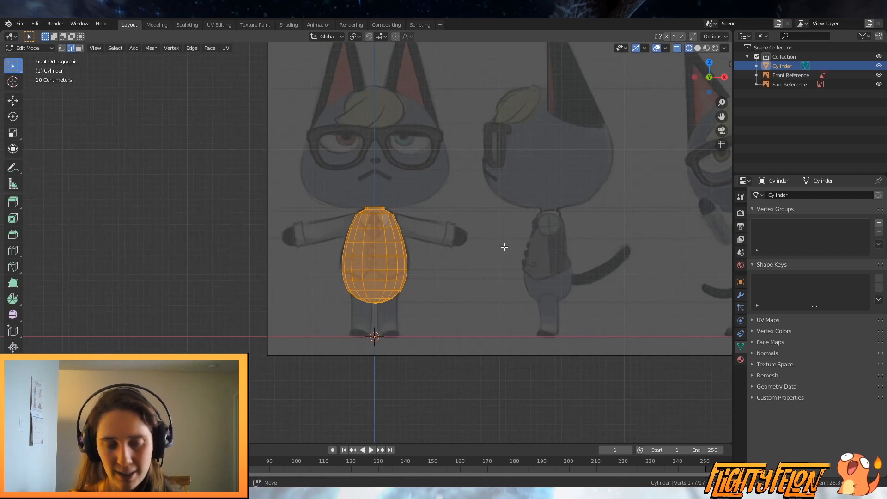
key(alt+a)
key(a)
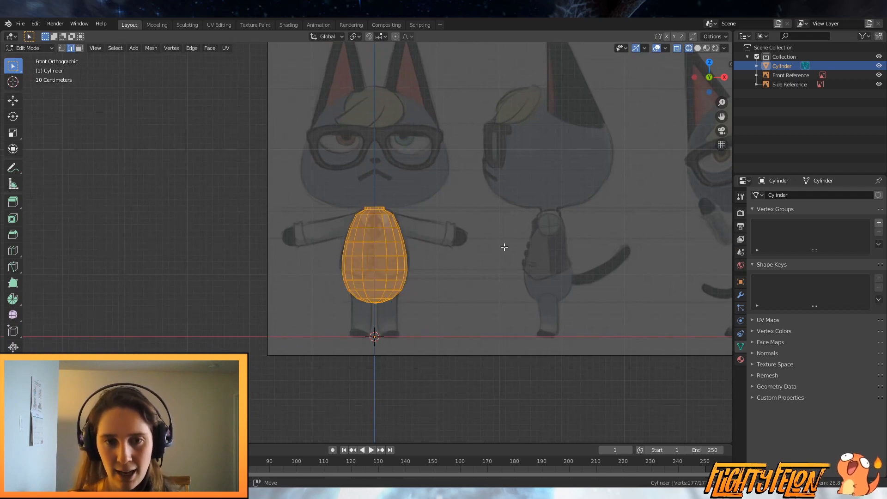
key(alt+a)
key(a)
key(alt+a)
scroll(497, 246, up, 2)
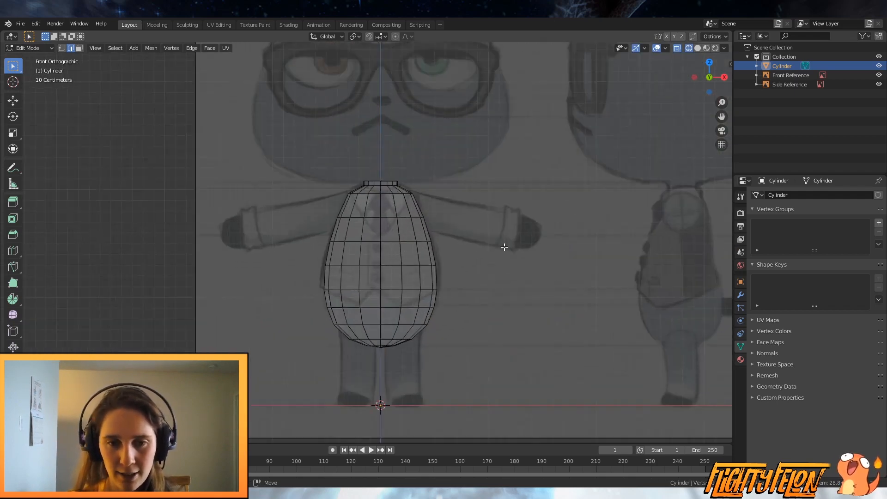
Step: Save Raymond.blend with nothing selected on the torso mesh
key(ctrl+s)
scroll(492, 240, down, 2)
scroll(481, 286, up, 2)
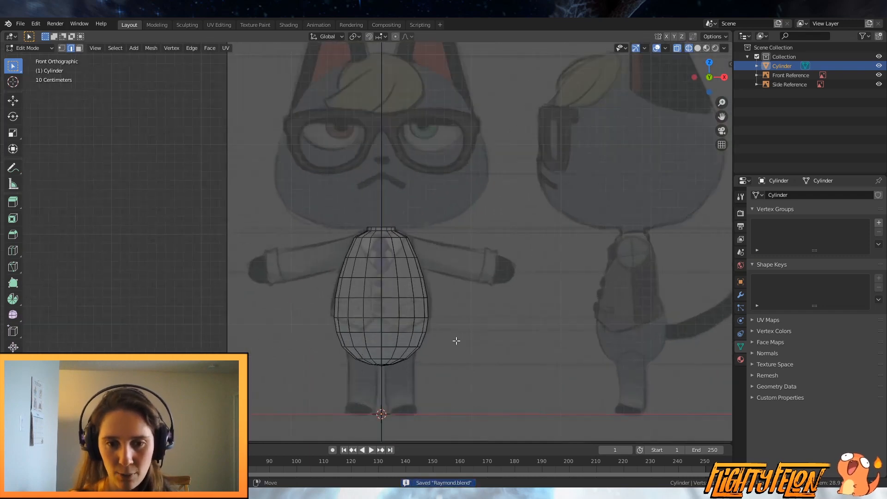
Step: Add a UV sphere with 32 segments and 16 rings at the 3D cursor, inside the same mesh as the torso
shift+middle_drag(379, 430, 390, 328)
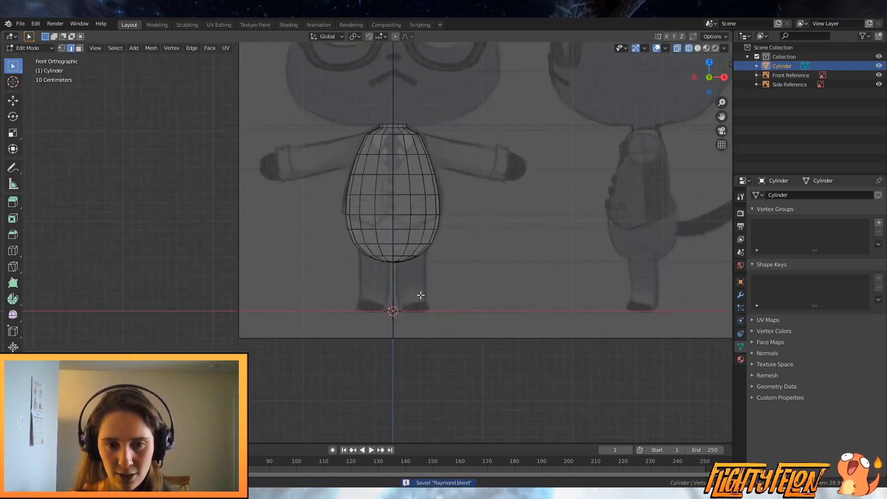
scroll(420, 295, down, 10)
scroll(416, 292, up, 9)
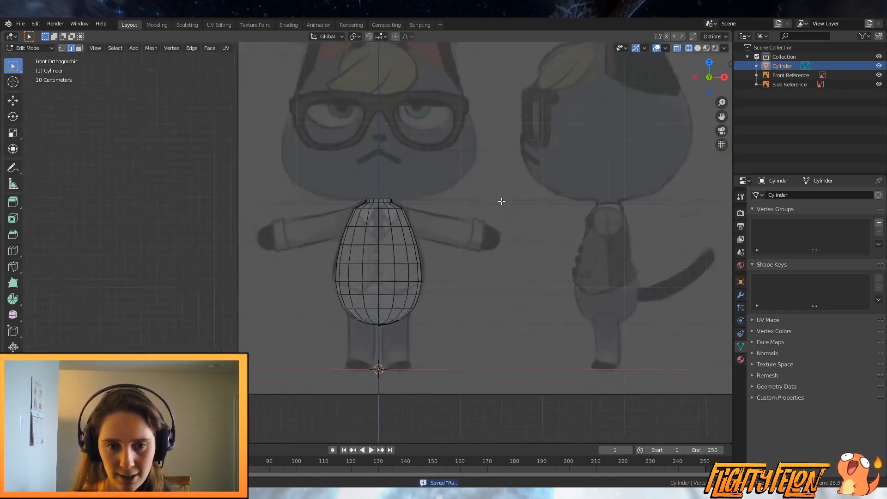
scroll(501, 201, up, 2)
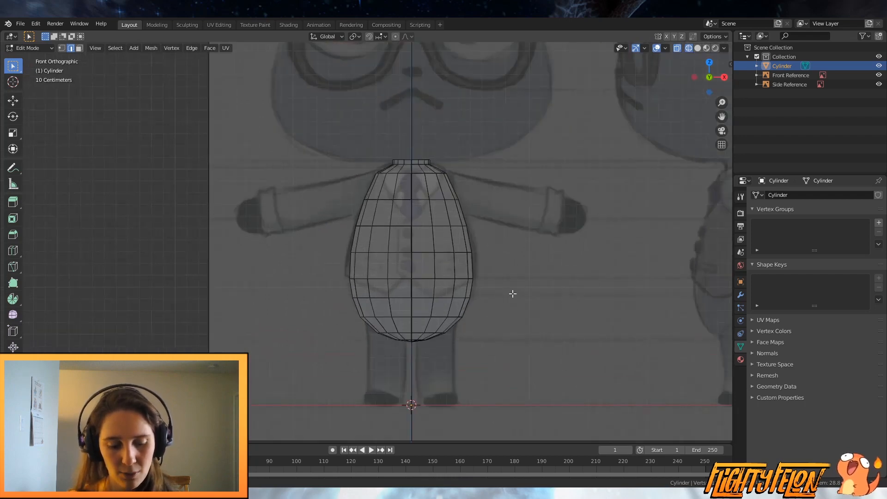
key(shift+a)
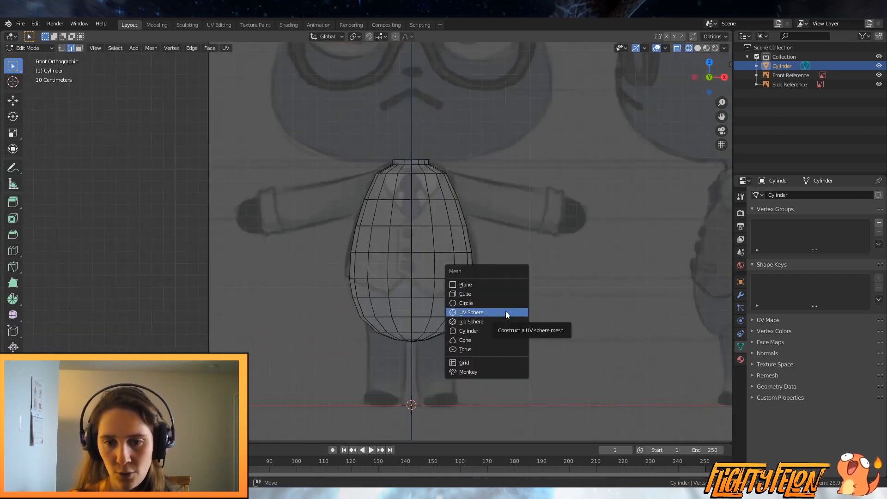
click(506, 311)
scroll(531, 278, down, 2)
middle_drag(520, 253, 437, 205)
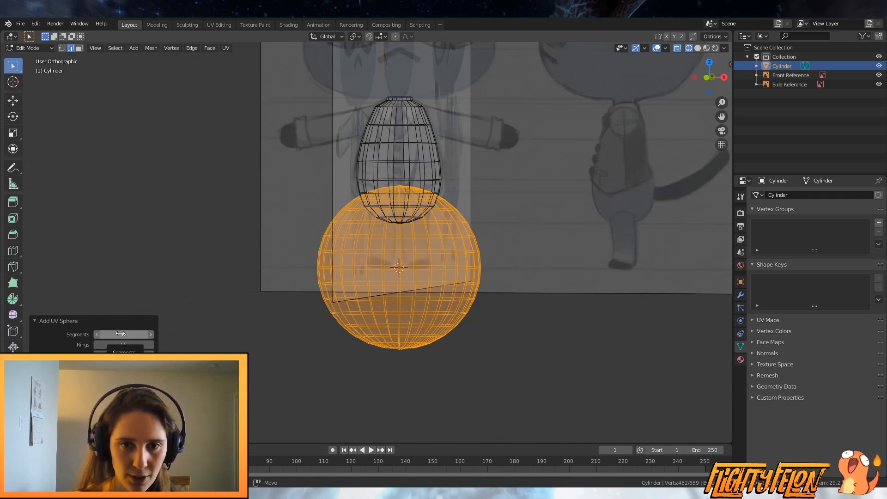
middle_drag(342, 264, 495, 311)
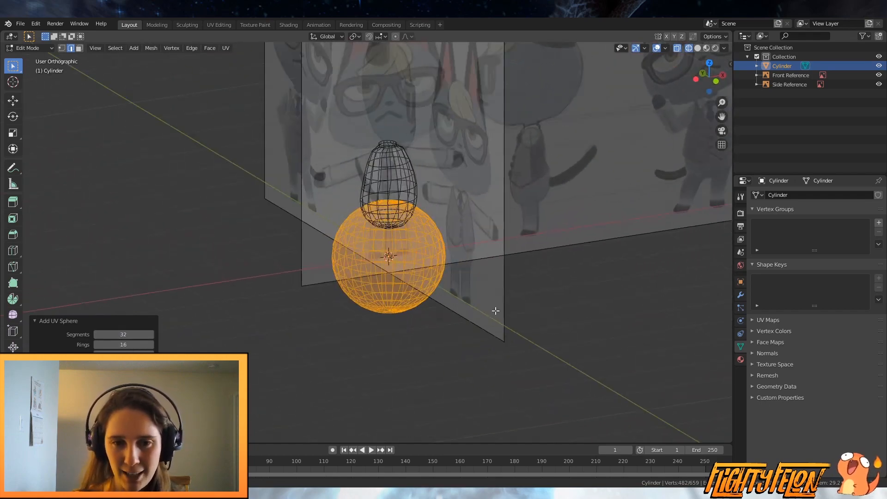
Step: Move the newly added UV sphere in the front orthographic view
scroll(495, 310, up, 1)
key(KP_1)
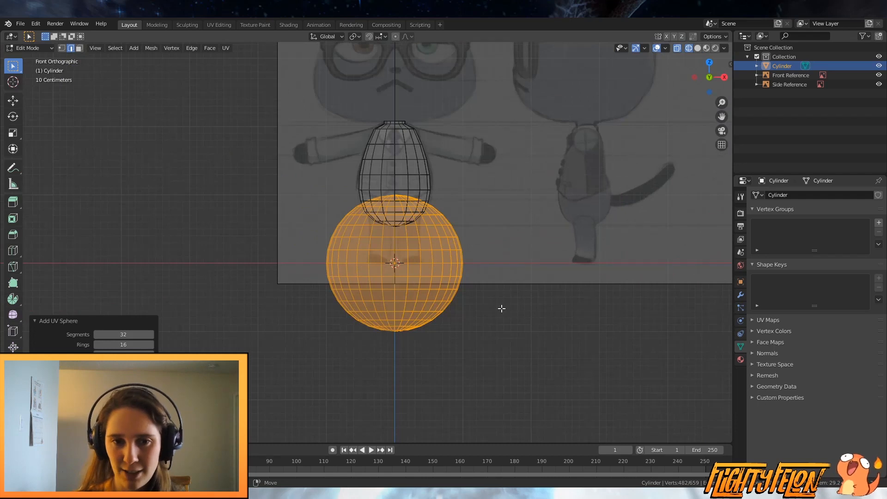
key(g)
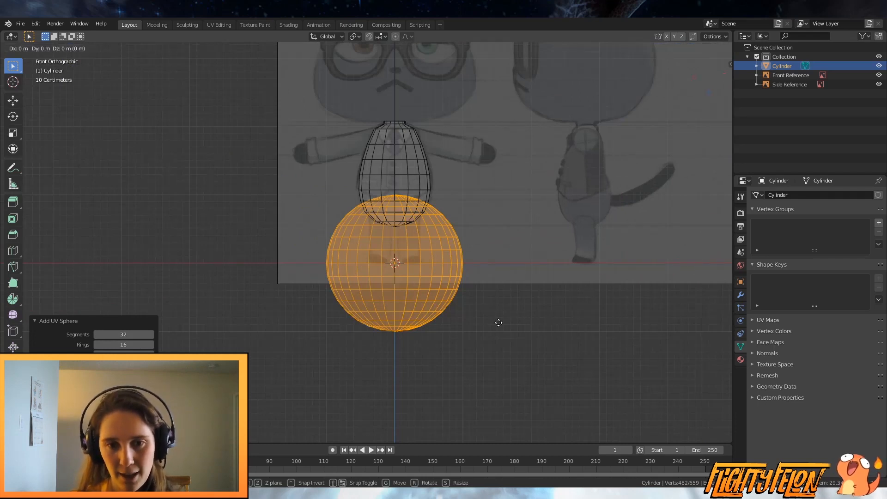
Step: Move the new UV sphere about 3 m straight up along Z so it sits over the front reference's head
key(z)
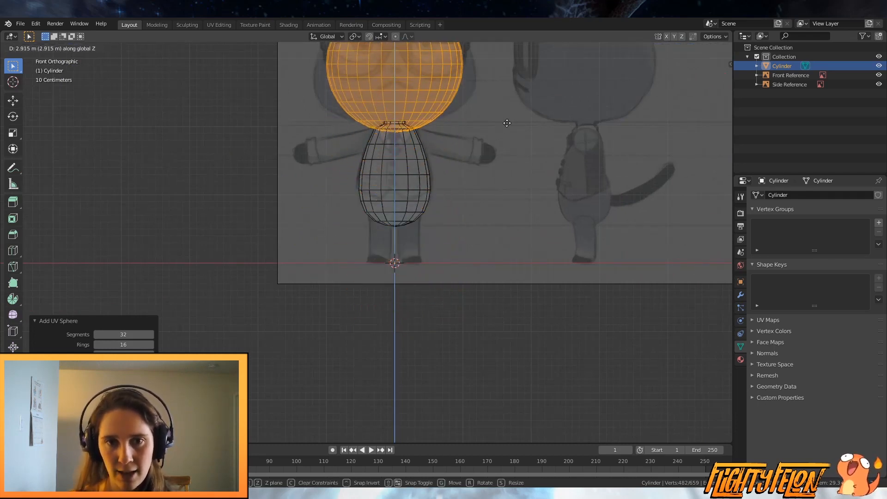
click(510, 113)
scroll(510, 138, down, 5)
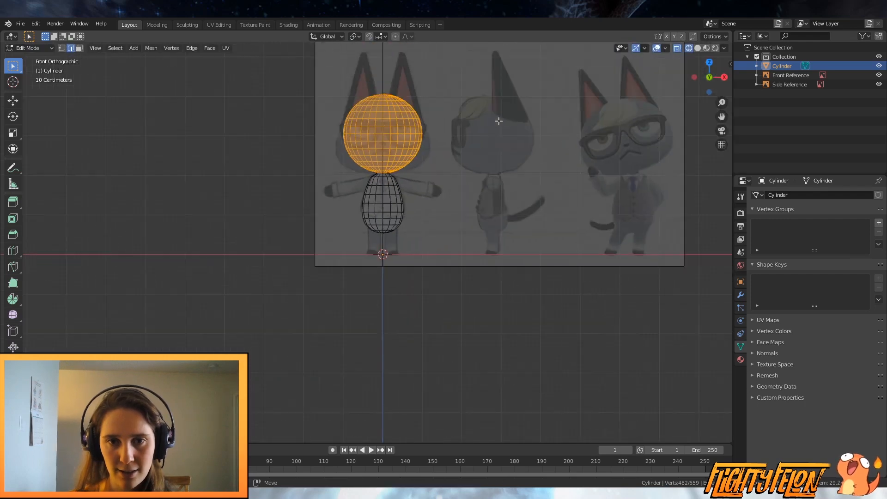
scroll(510, 215, up, 4)
scroll(511, 215, up, 2)
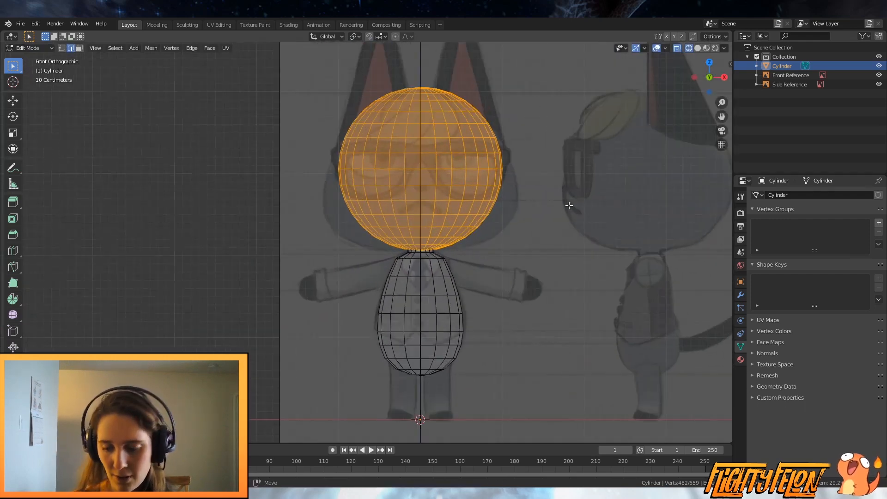
Step: Enlarge the head sphere slightly against the side reference and lower it until its bottom overlaps the neck
key(KP_3)
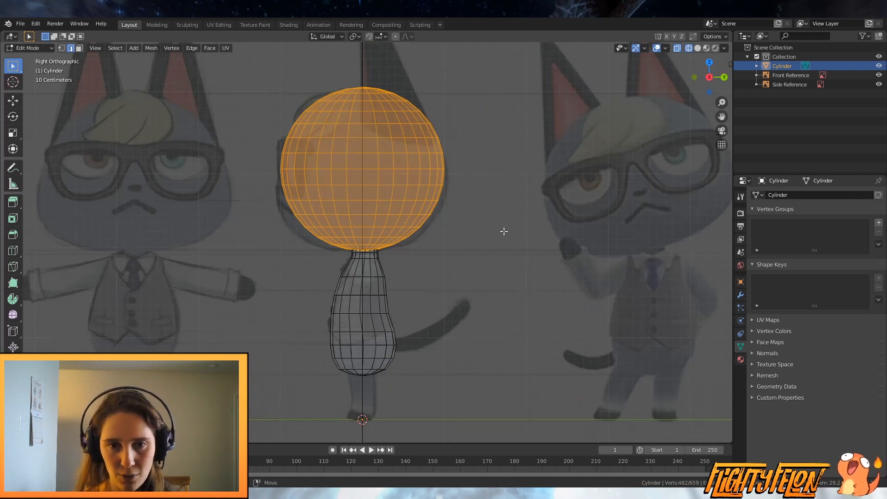
key(s)
click(524, 237)
key(g)
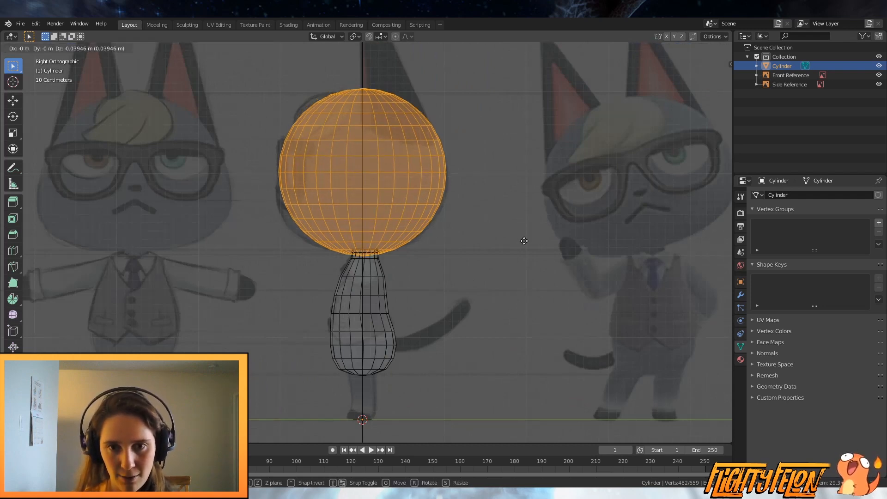
click(525, 244)
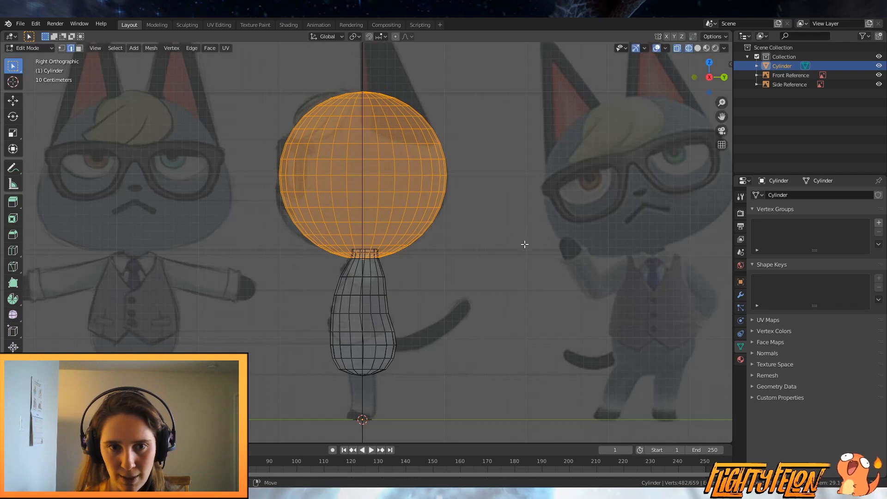
scroll(372, 255, up, 6)
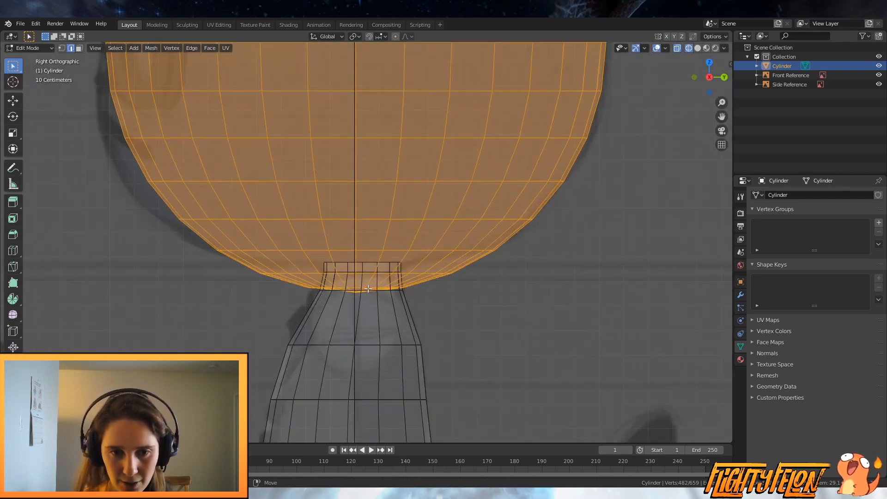
scroll(368, 288, down, 6)
mouse_move(368, 289)
middle_down()
mouse_move(479, 297)
mouse_move(313, 283)
mouse_move(358, 288)
middle_up()
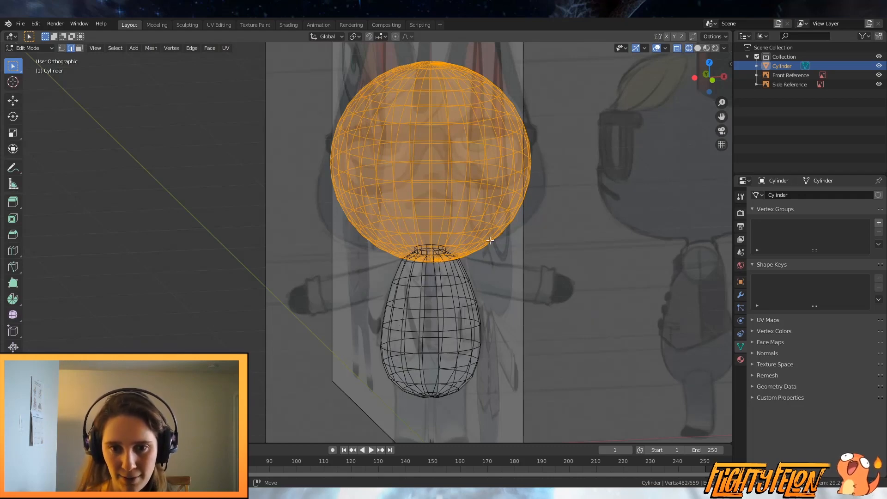
scroll(460, 259, up, 1)
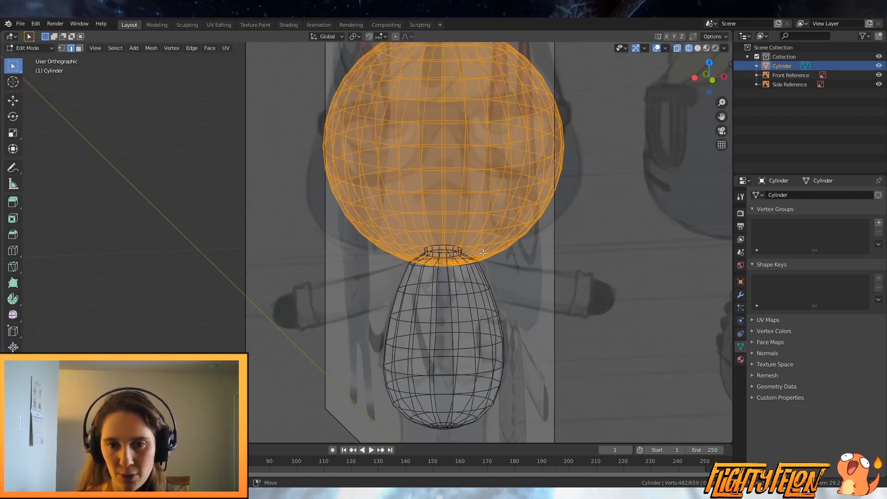
Step: Try moving an edge on the underside of the head sphere with proportional editing enabled
key(o)
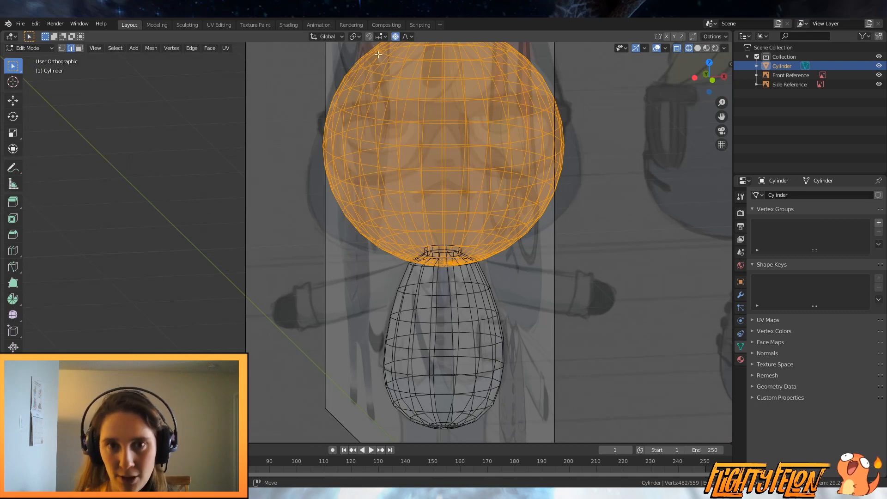
click(394, 36)
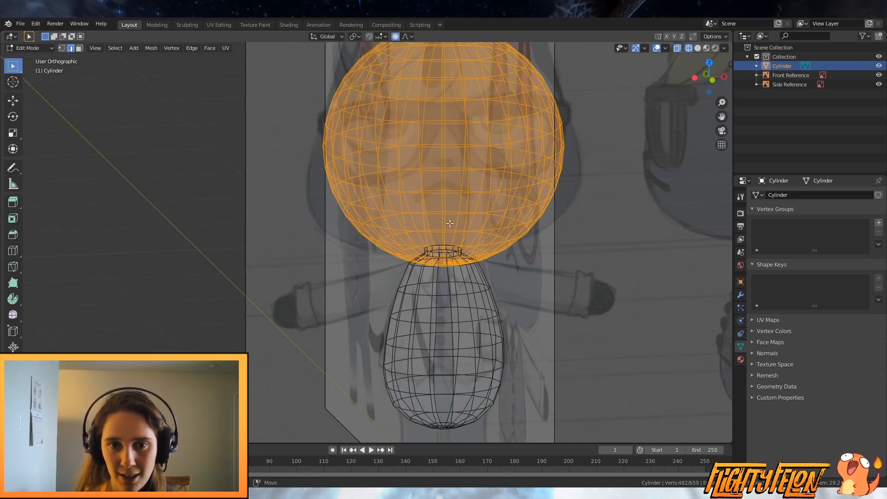
click(472, 231)
mouse_move(554, 271)
middle_down()
mouse_move(531, 257)
mouse_move(538, 268)
middle_up()
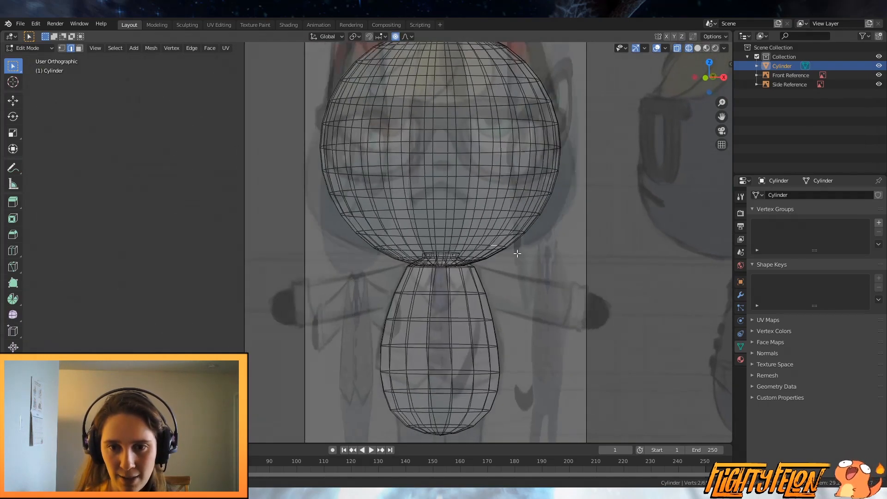
key(g)
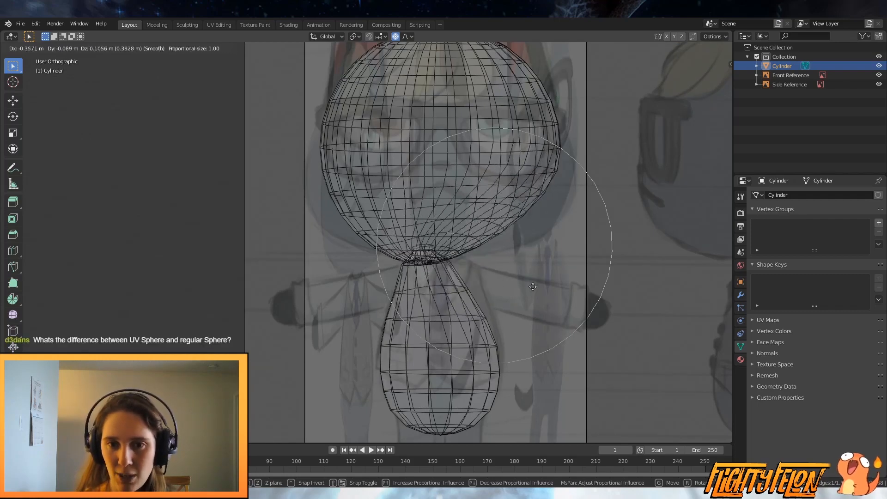
right_click(583, 262)
Step: Select the torso's linked geometry to check that it is separate from the head
middle_drag(592, 281, 489, 323)
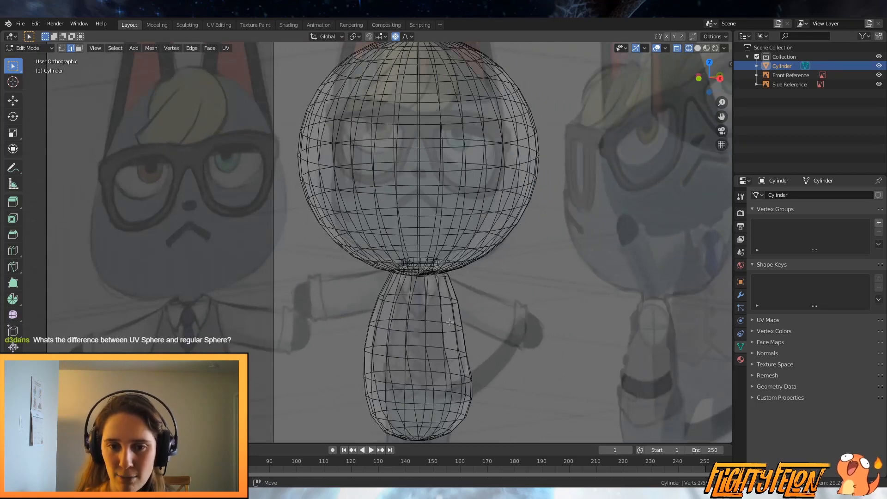
middle_drag(424, 326, 466, 331)
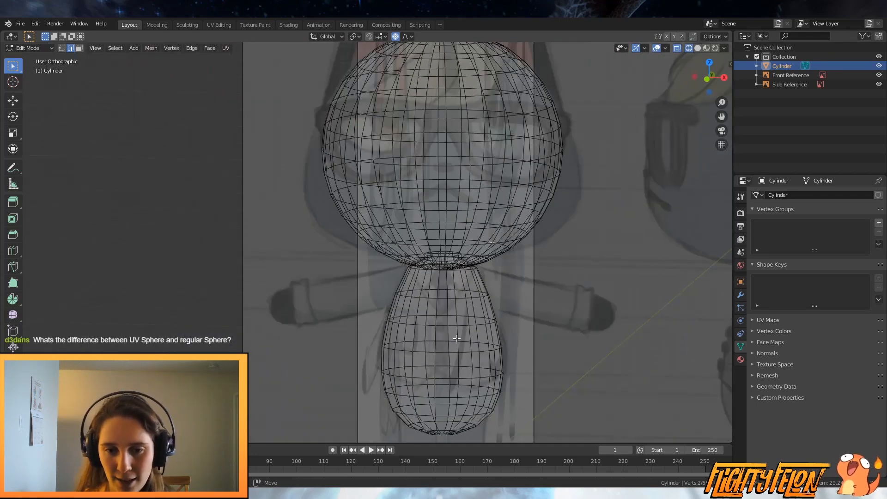
key(alt+a)
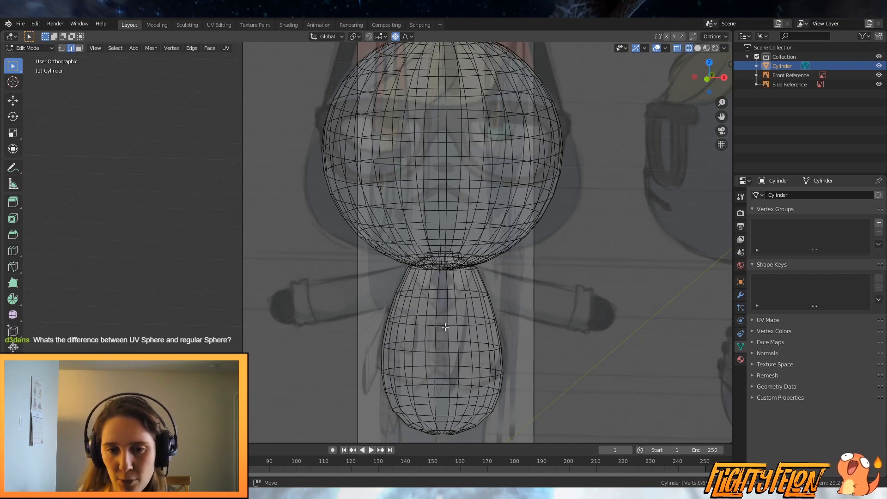
key(l)
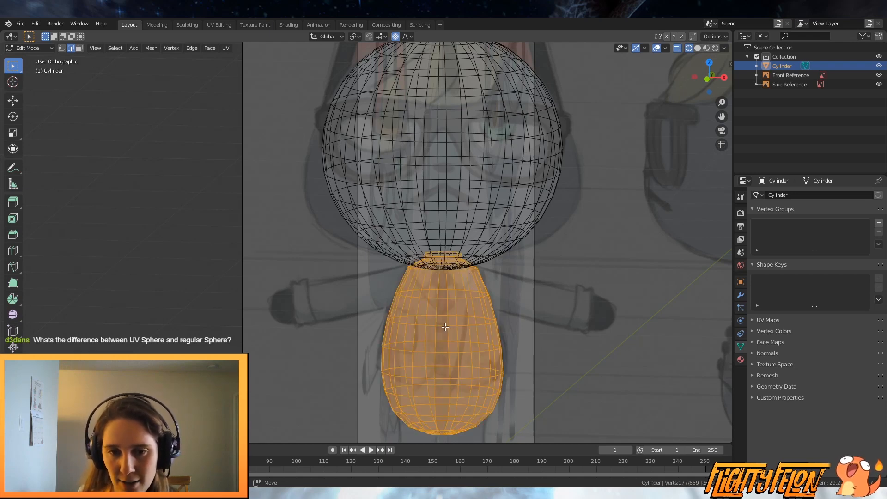
click(517, 329)
Step: Clear the mesh selection and save the file
scroll(509, 307, up, 3)
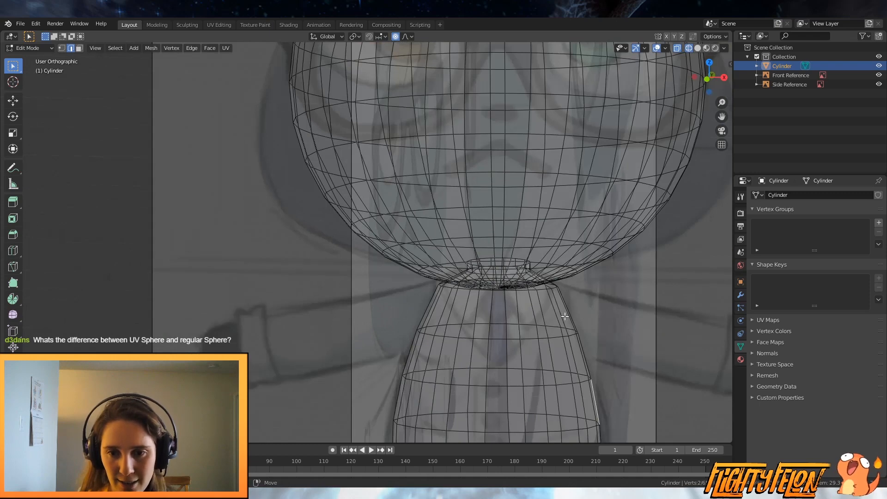
key(alt+a)
key(ctrl+s)
Step: Examine the junction between head and torso and check which geometry is linked to the torso
scroll(453, 303, down, 2)
shift+middle_drag(564, 317, 479, 274)
scroll(452, 302, up, 4)
scroll(452, 303, down, 4)
scroll(476, 302, up, 1)
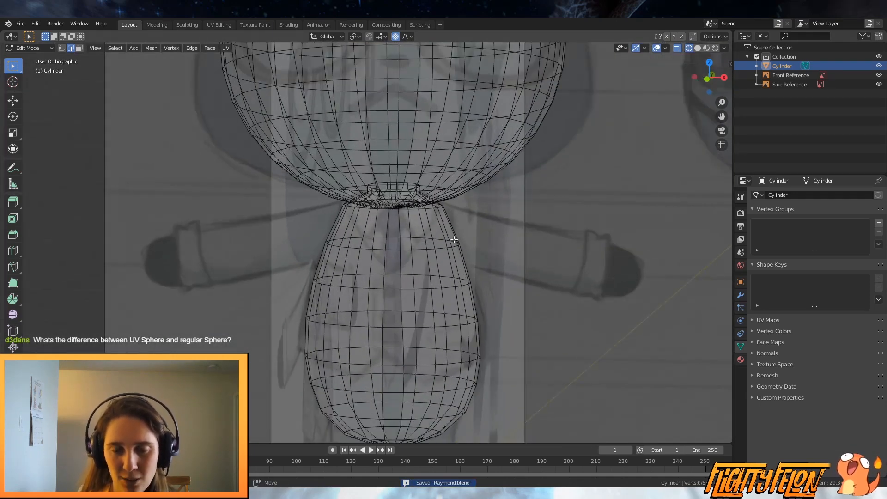
scroll(454, 239, up, 2)
scroll(452, 232, up, 2)
shift+middle_drag(456, 246, 490, 276)
scroll(519, 224, down, 5)
scroll(504, 284, up, 1)
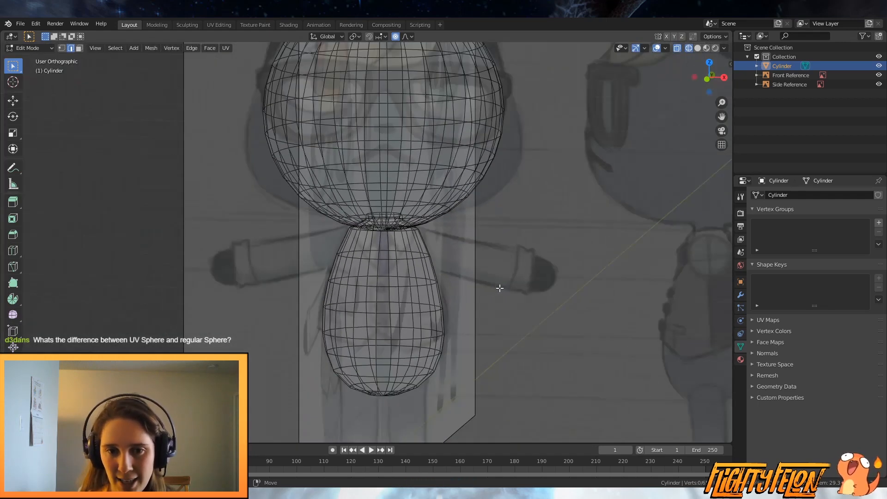
key(l)
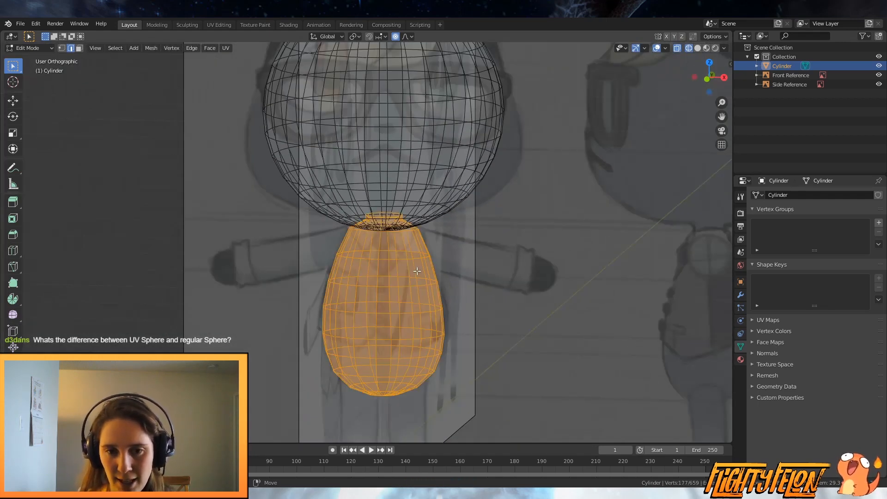
key(alt+a)
Step: Merge a vertex on the torso's upper rim with a nearby head vertex at their midpoint, using solid shading and vertex selection
scroll(417, 271, up, 7)
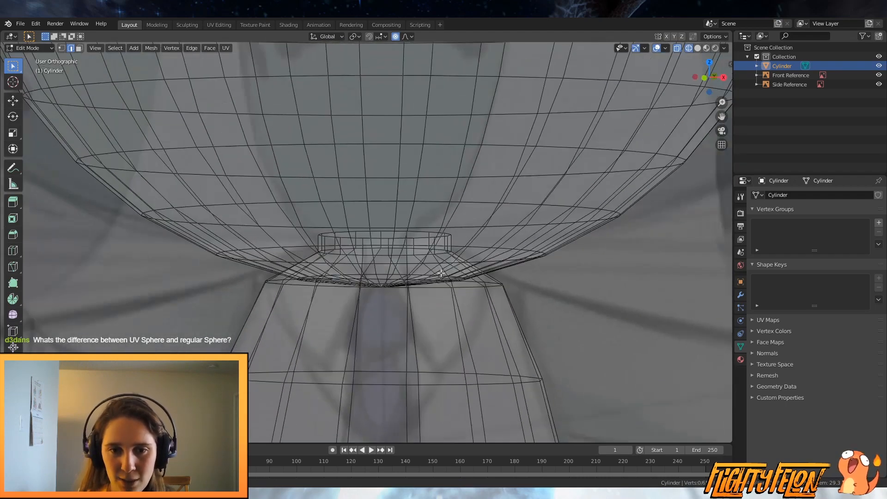
middle_drag(441, 273, 437, 262)
key(z)
click(505, 264)
middle_drag(505, 265, 494, 261)
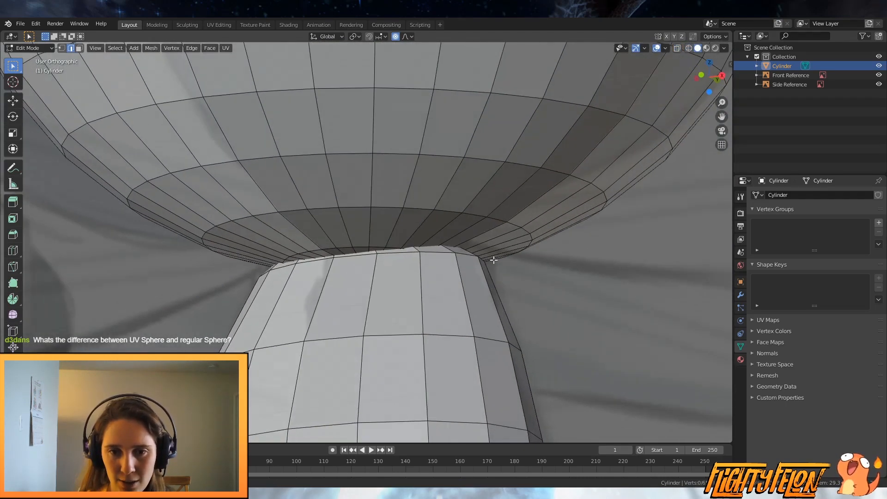
click(62, 48)
click(418, 251)
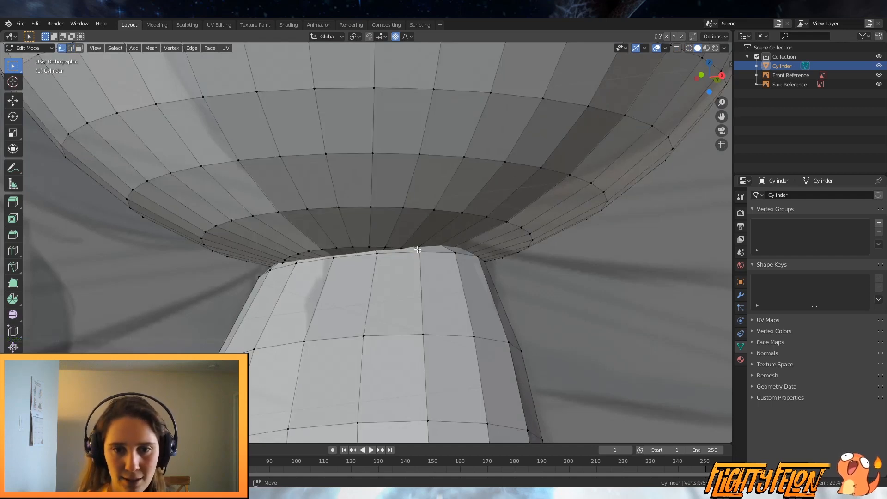
key(m)
click(402, 201)
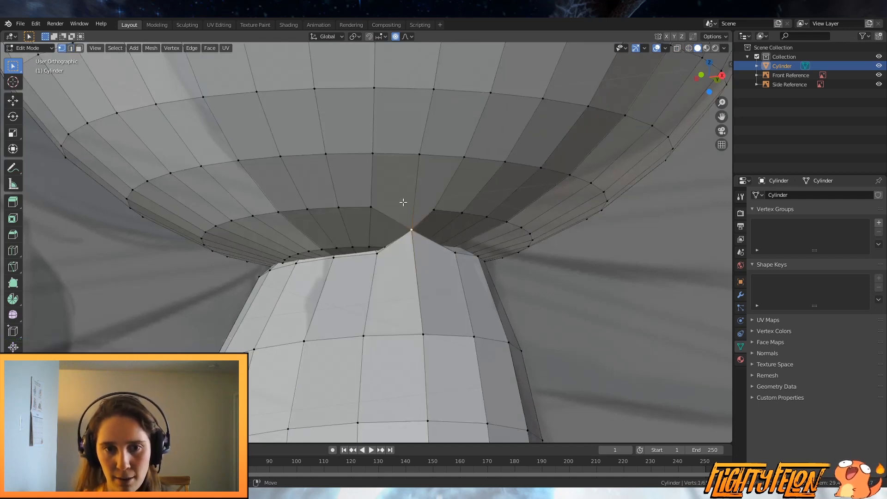
Step: Add an ico sphere to the mesh and place it beside the character with proportional editing turned off
scroll(440, 301, down, 4)
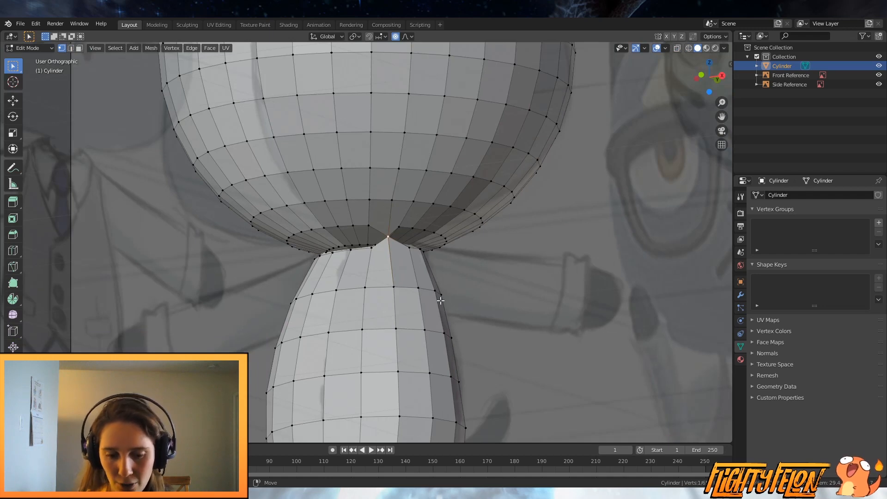
scroll(441, 301, down, 10)
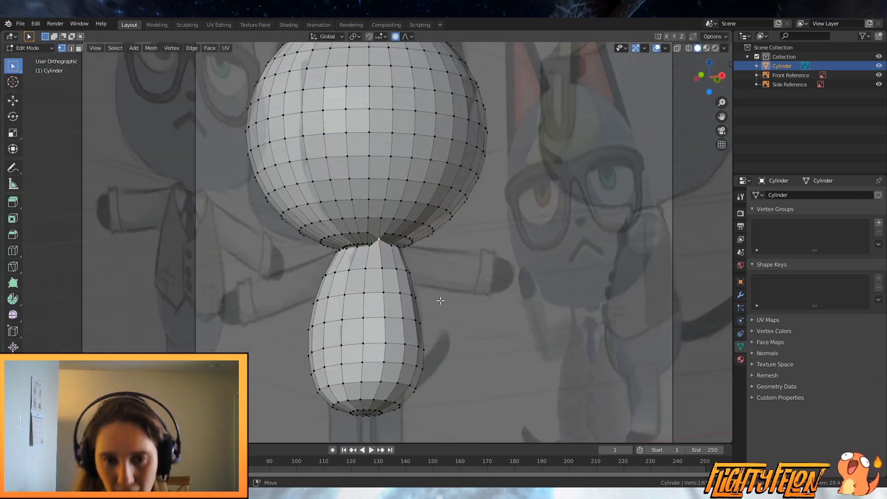
key(shift+a)
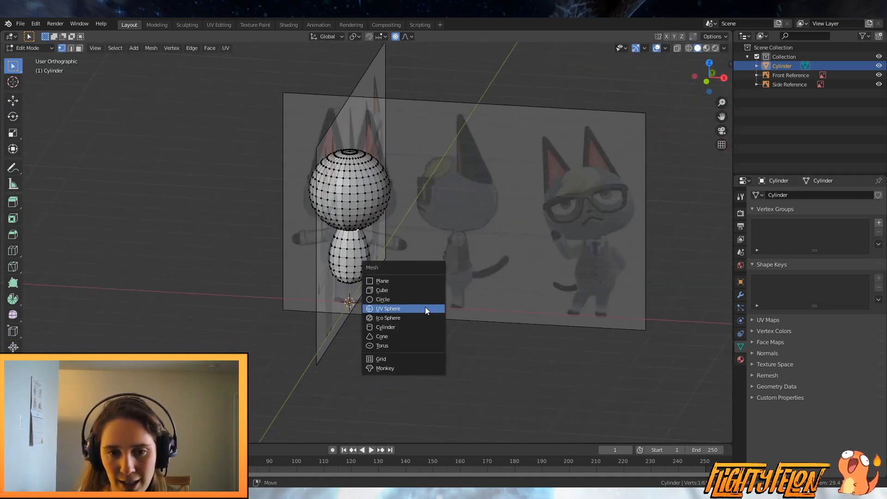
click(425, 306)
key(g)
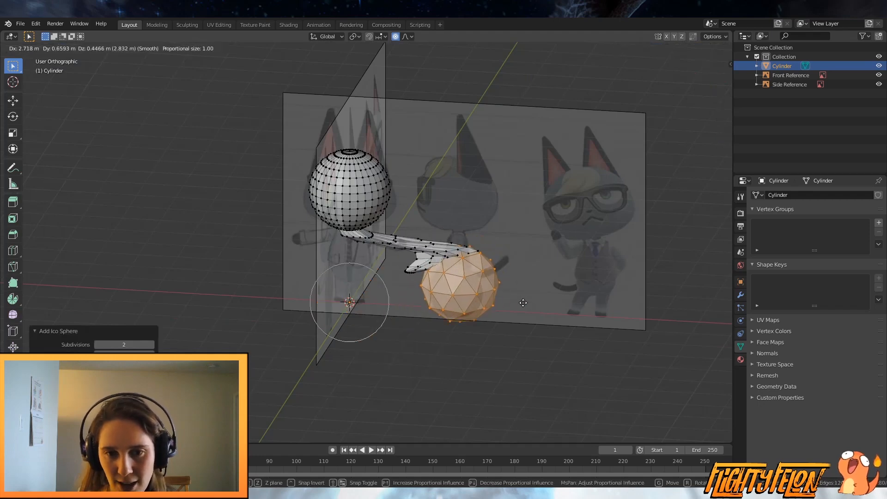
key(Escape)
key(o)
key(g)
click(451, 208)
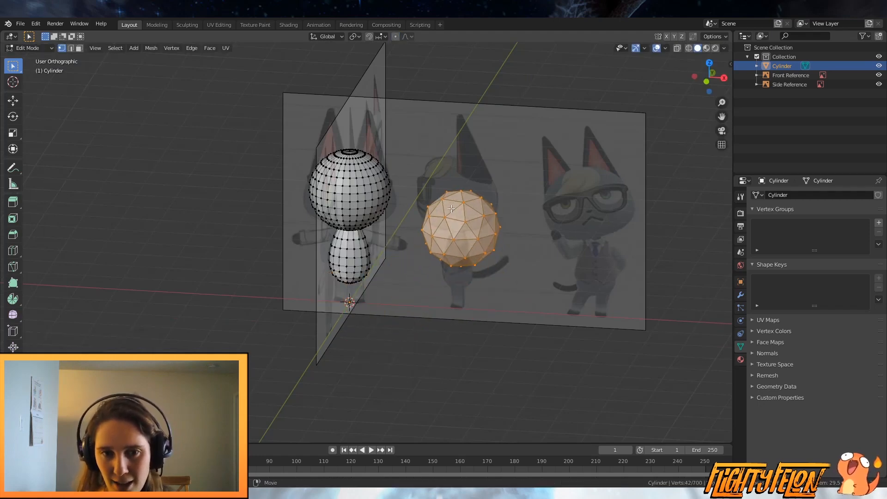
Step: Delete the ico sphere beside the character and save the file
key(x)
click(479, 213)
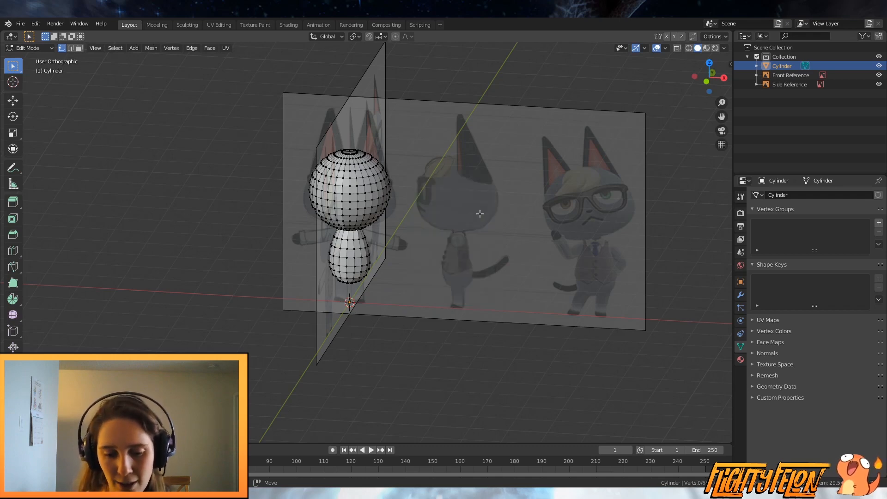
key(ctrl+s)
Step: Undo the recent edits back to before the torso rim vertex was merged with the head vertex
scroll(479, 236, up, 2)
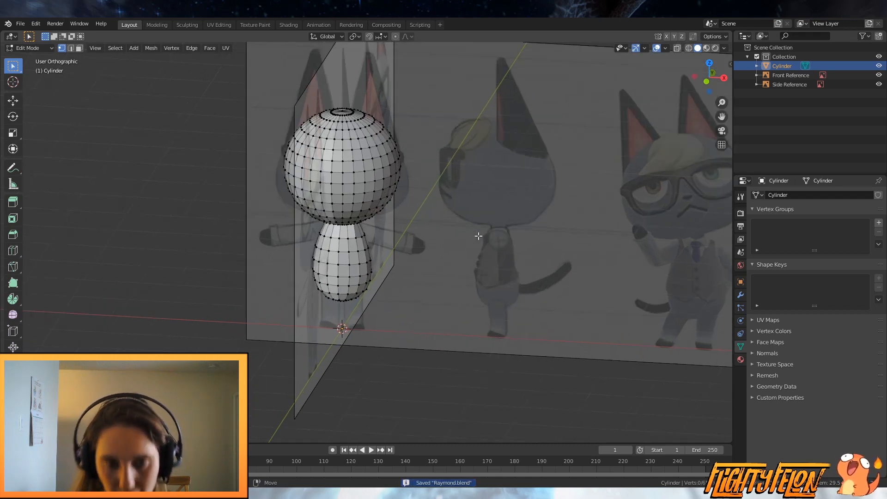
mouse_move(478, 236)
middle_down()
mouse_move(450, 226)
mouse_move(469, 231)
middle_up()
scroll(458, 229, up, 2)
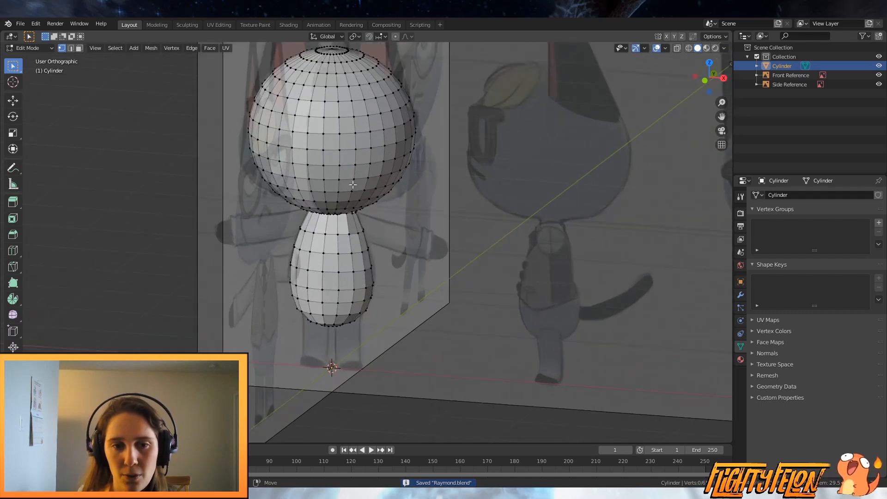
key(a)
middle_drag(384, 126, 326, 171)
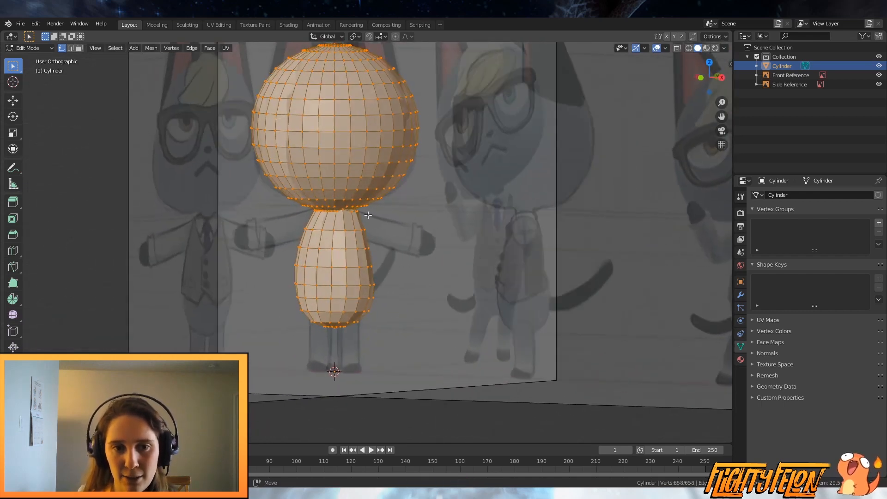
scroll(324, 173, up, 3)
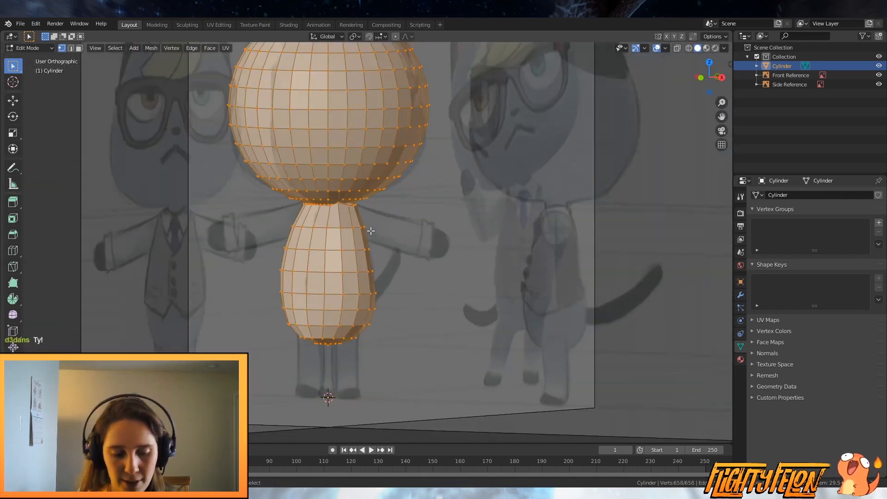
key(alt+a)
key(a)
key(ctrl+z)
key(ctrl+z)
key(ctrl+z)
key(ctrl+z)
key(ctrl+z)
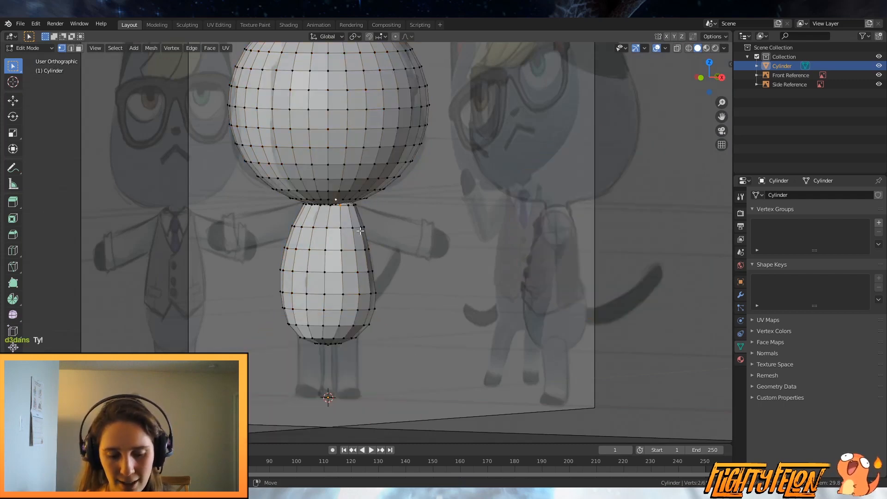
Step: Select the torso's linked geometry and hide it, leaving the head against the side reference
key(l)
middle_drag(361, 230, 409, 225)
key(h)
key(KP_3)
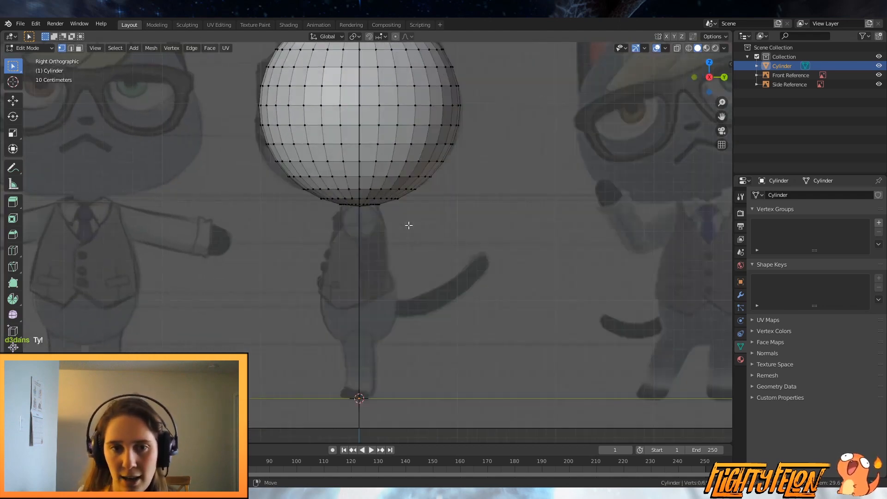
scroll(409, 226, up, 2)
scroll(363, 203, down, 3)
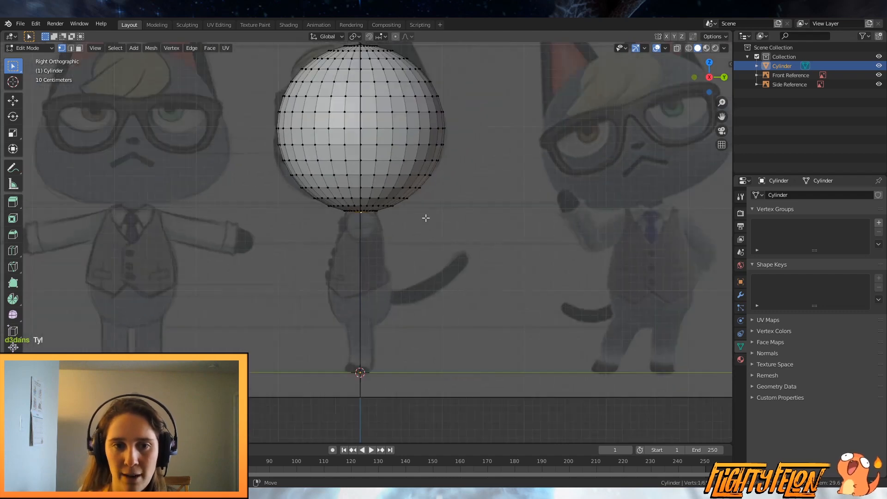
shift+middle_drag(434, 272, 454, 334)
scroll(453, 334, up, 2)
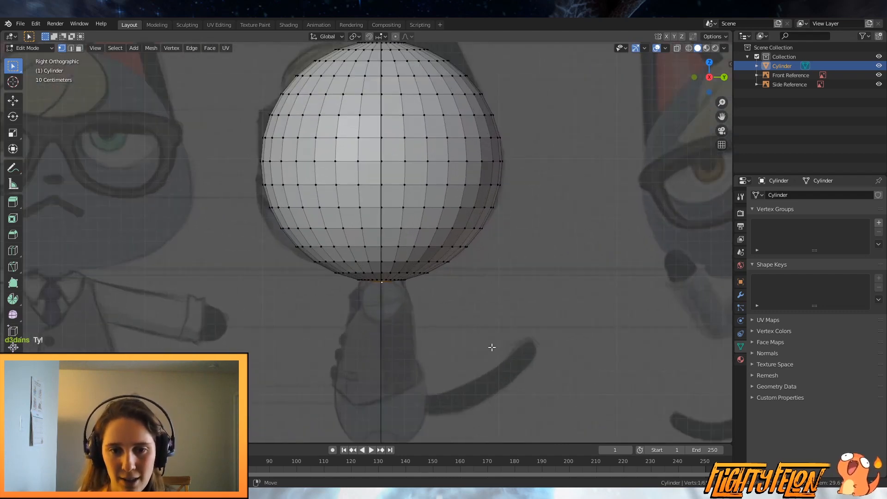
Step: In wireframe, raise the head's bottom vertex about 0.092 m along Z with smooth proportional editing, size about 0.83
key(z)
click(427, 346)
scroll(436, 337, up, 3)
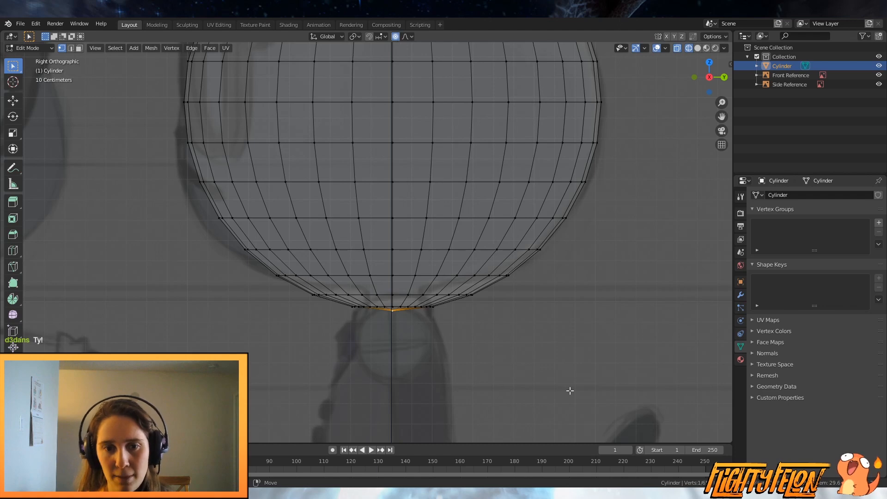
scroll(545, 332, down, 1)
key(g)
key(z)
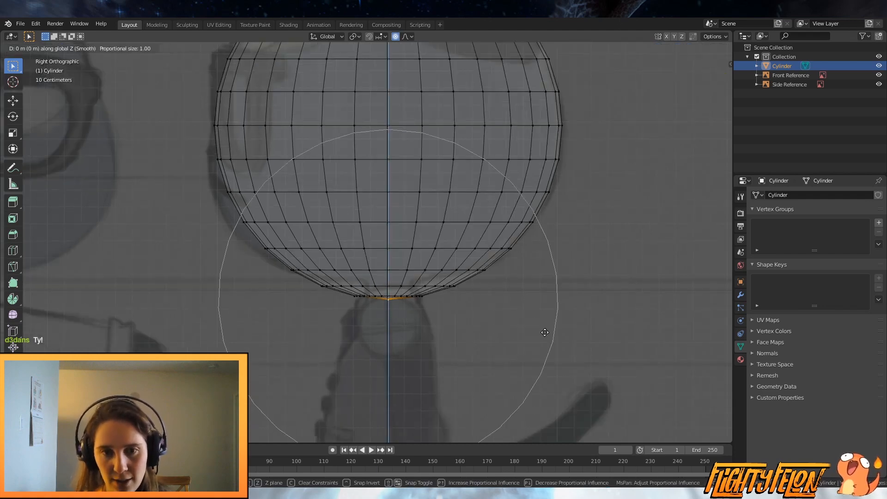
scroll(549, 320, down, 3)
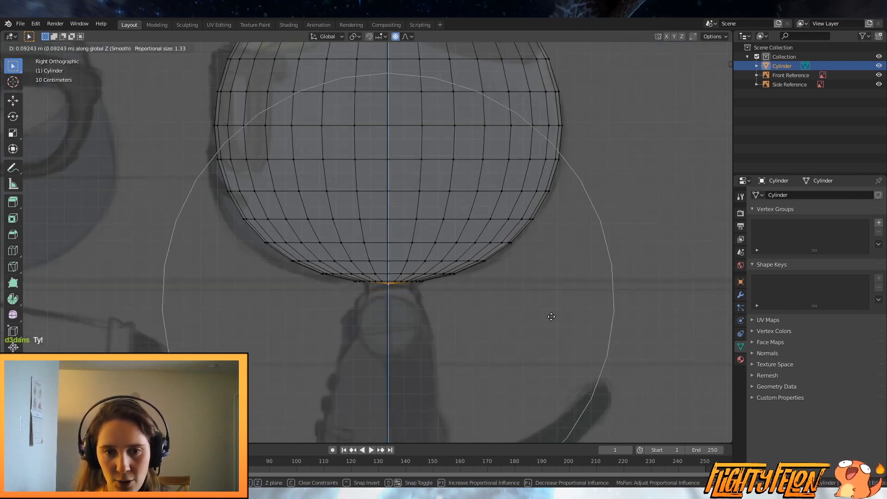
scroll(551, 317, up, 4)
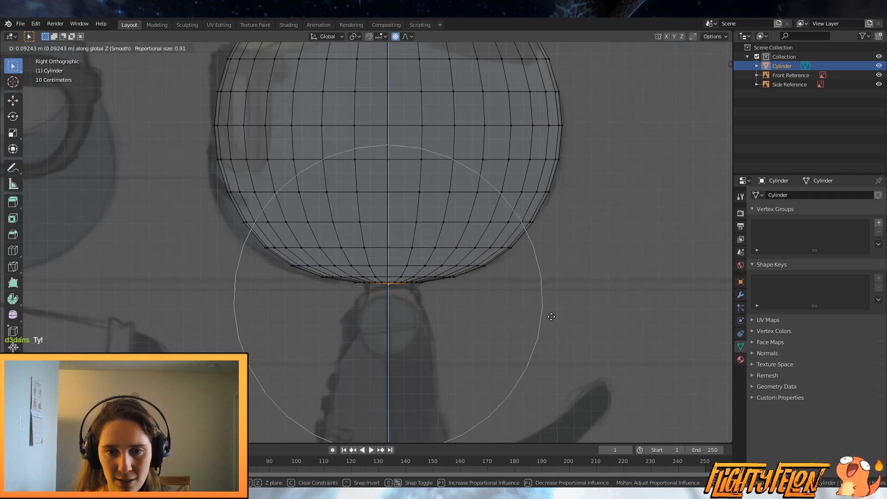
scroll(551, 317, down, 6)
scroll(551, 316, up, 6)
scroll(551, 316, down, 3)
scroll(552, 317, up, 4)
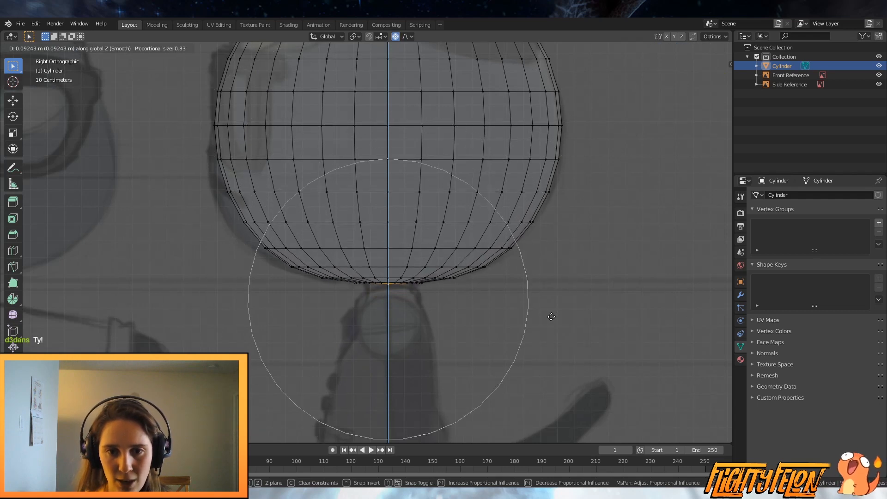
scroll(551, 317, down, 4)
scroll(551, 316, up, 5)
scroll(551, 317, down, 1)
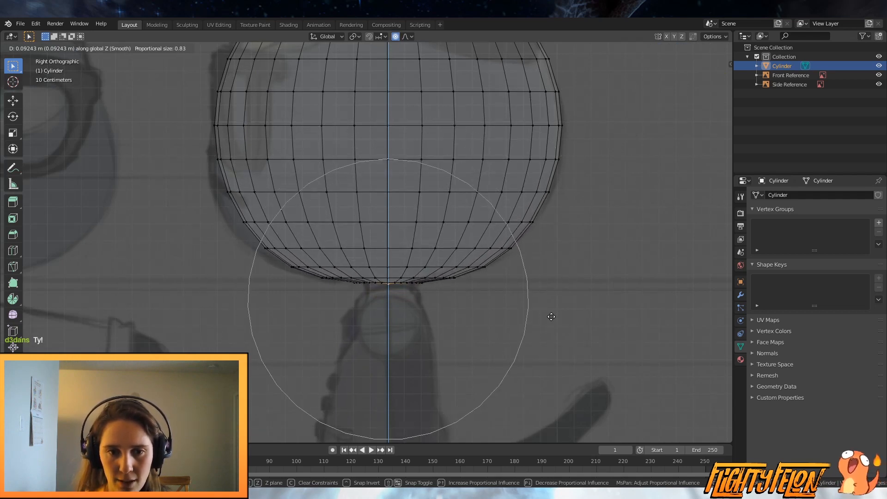
click(551, 317)
Step: Pull the head's lower front vertex outward along Y with proportional editing to follow the side reference's face outline
click(226, 191)
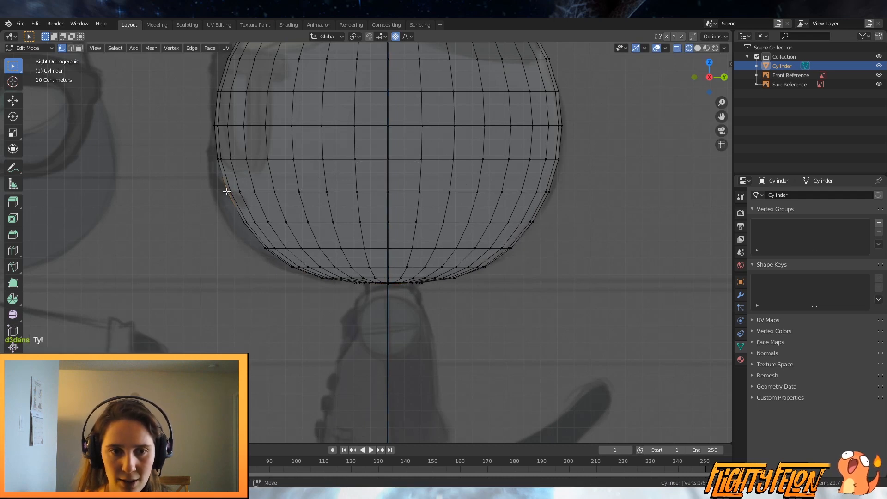
key(g)
key(y)
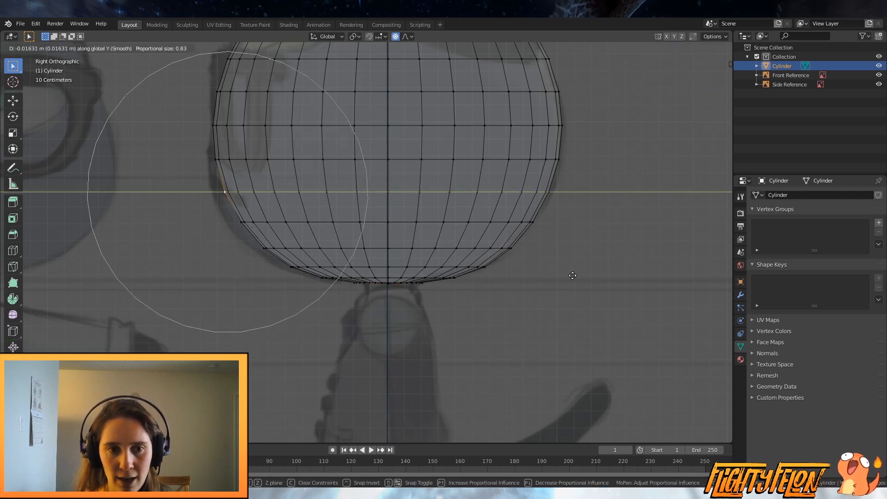
scroll(567, 274, up, 4)
scroll(557, 277, down, 6)
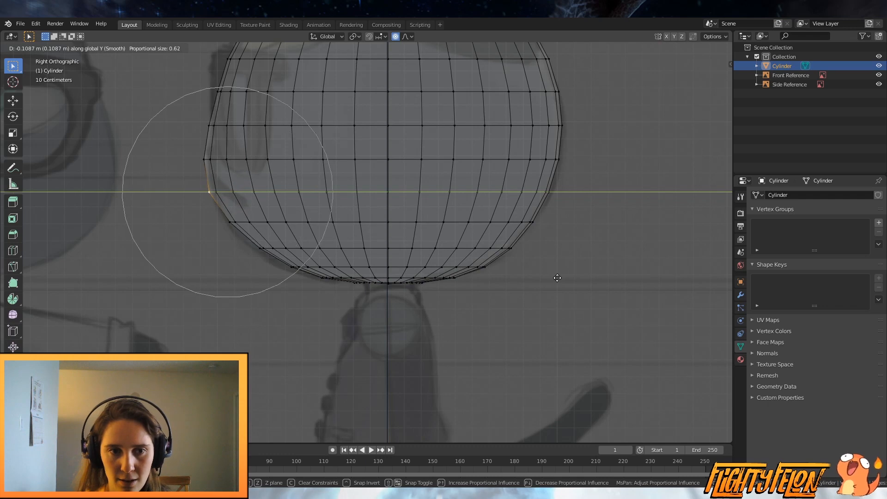
click(557, 278)
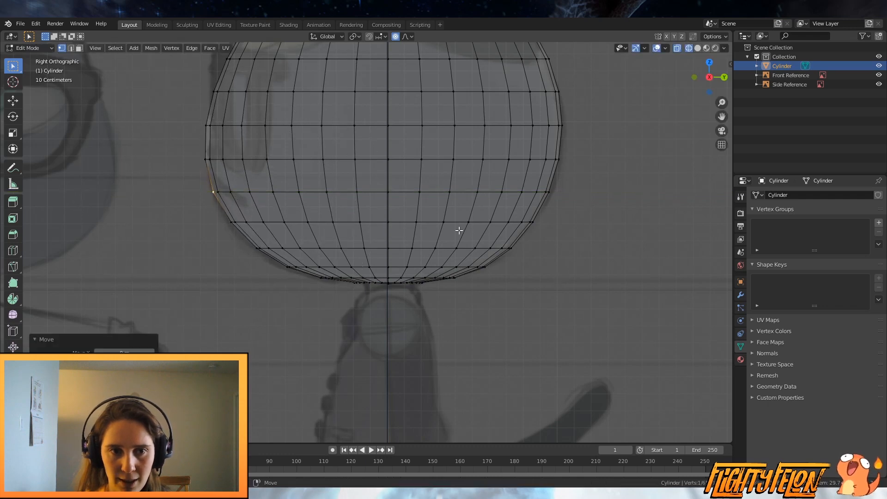
scroll(349, 203, down, 3)
scroll(256, 177, up, 2)
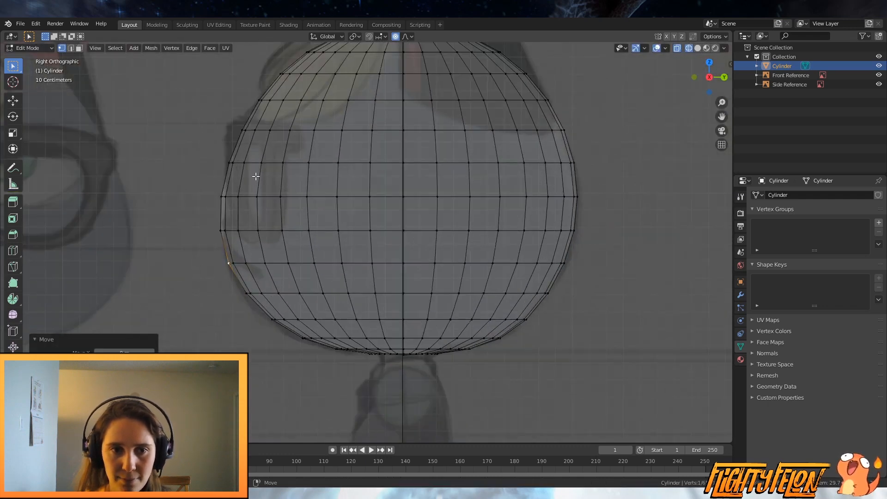
Step: Move the head's upper front vertex about 0.046 m inward along Y with proportional editing to fit the side reference
click(228, 161)
key(g)
key(y)
scroll(391, 249, up, 1)
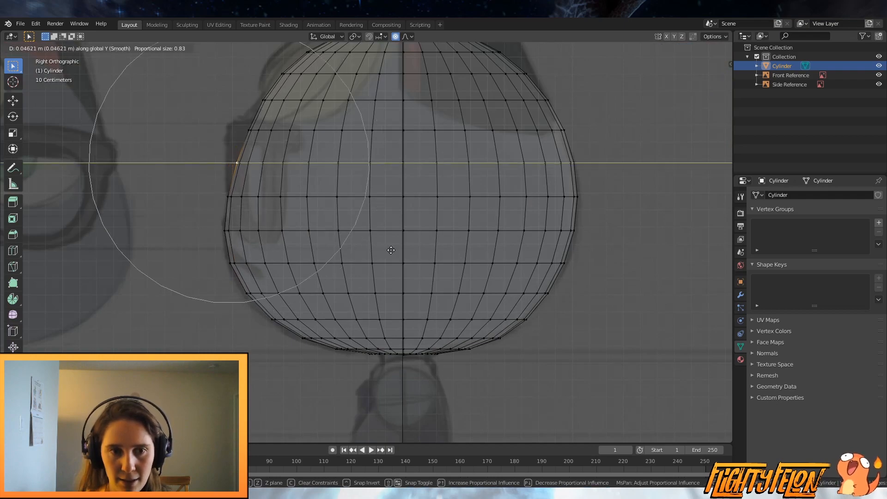
scroll(391, 250, up, 2)
click(391, 250)
scroll(389, 249, down, 3)
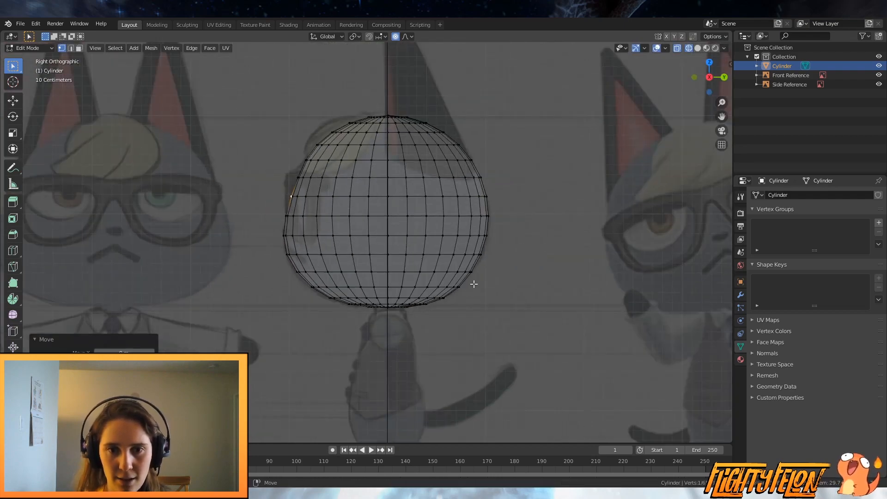
Step: Compare the head with the front reference in front orthographic view and save the file
middle_drag(474, 281, 573, 290)
key(KP_1)
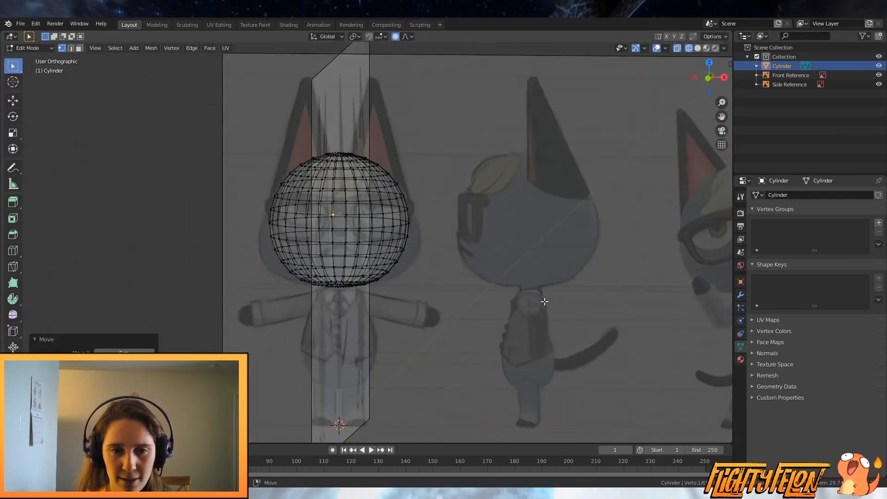
scroll(548, 300, down, 2)
scroll(525, 260, up, 4)
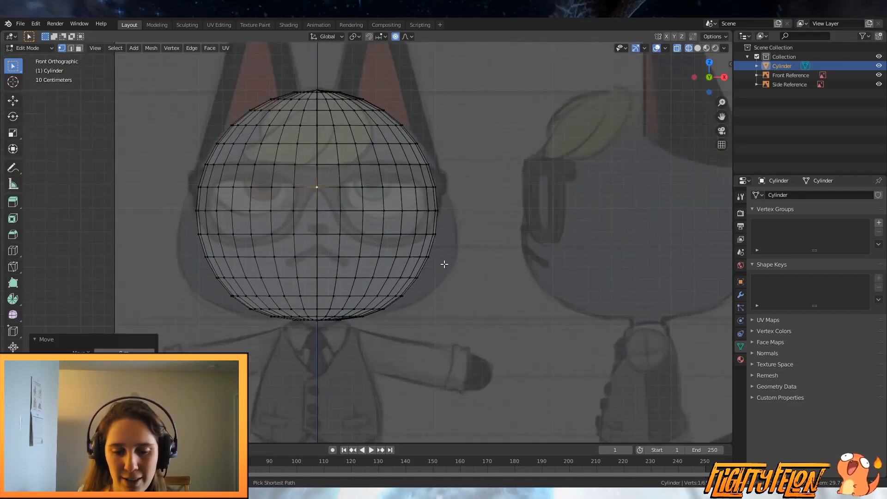
key(ctrl+s)
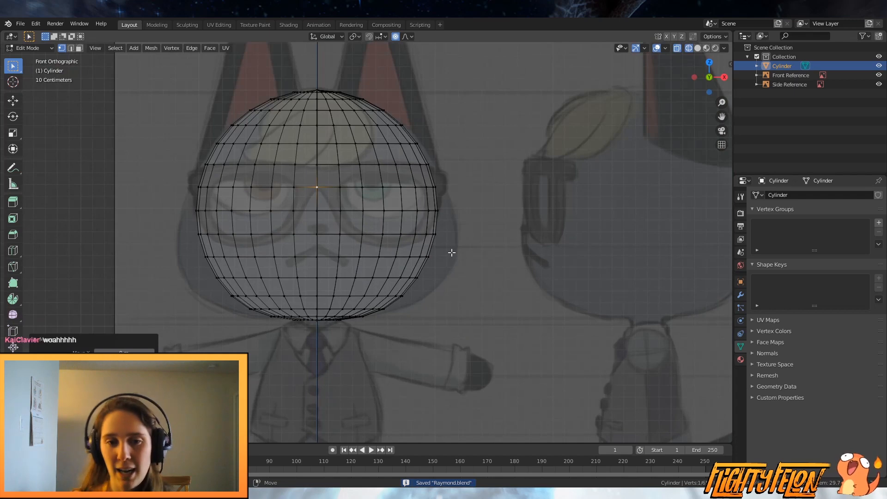
Step: Try to pull the head's lower side vertex about 0.19 m outward and 0.05 m down, using proportional size 1.21
click(429, 257)
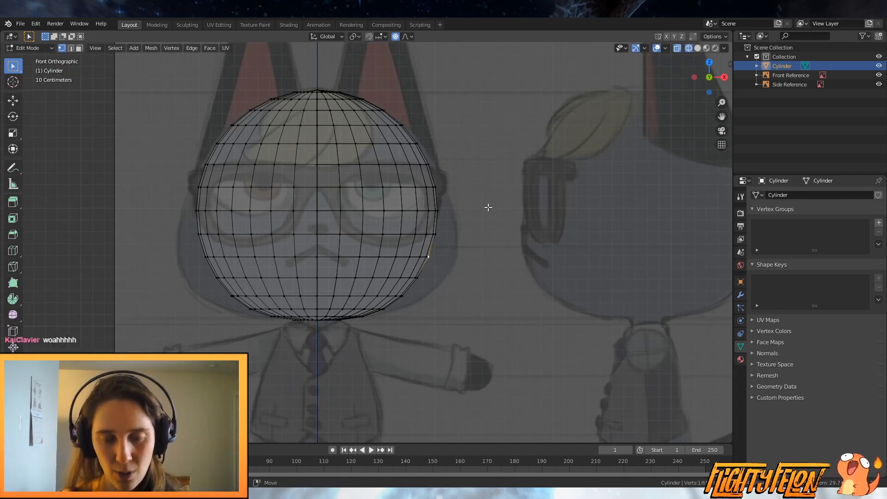
key(g)
scroll(519, 256, down, 2)
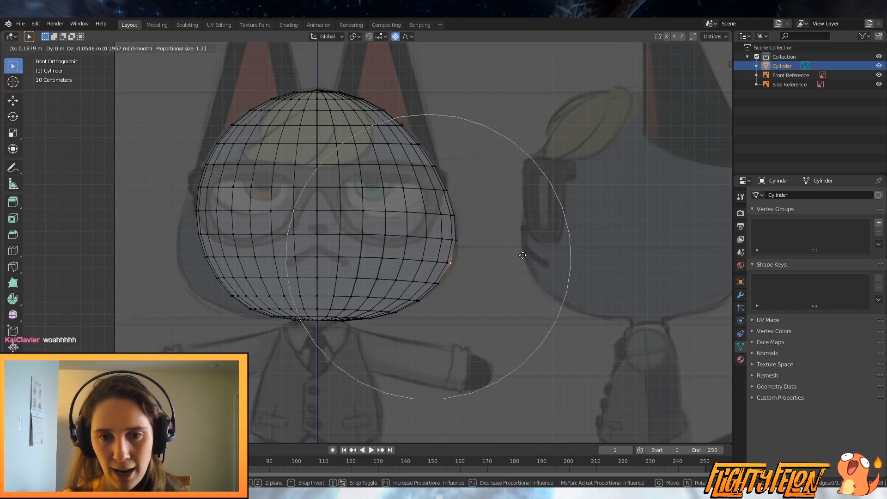
click(522, 255)
scroll(522, 255, down, 4)
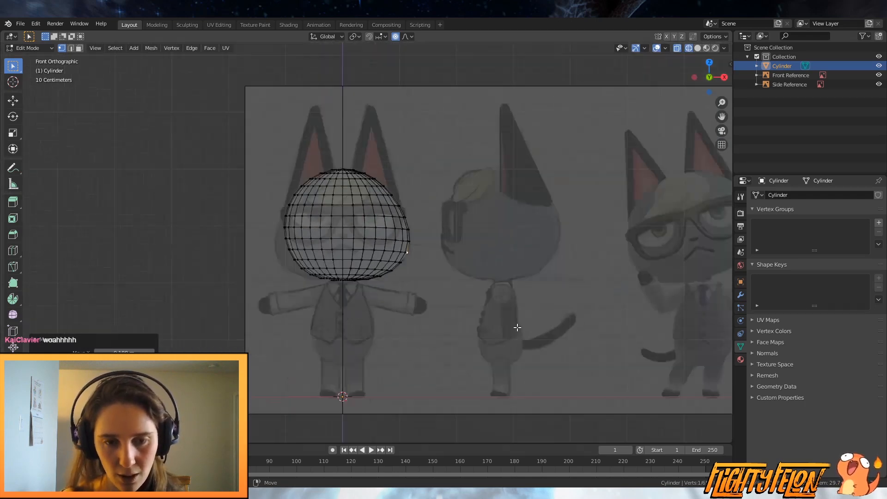
scroll(526, 310, up, 2)
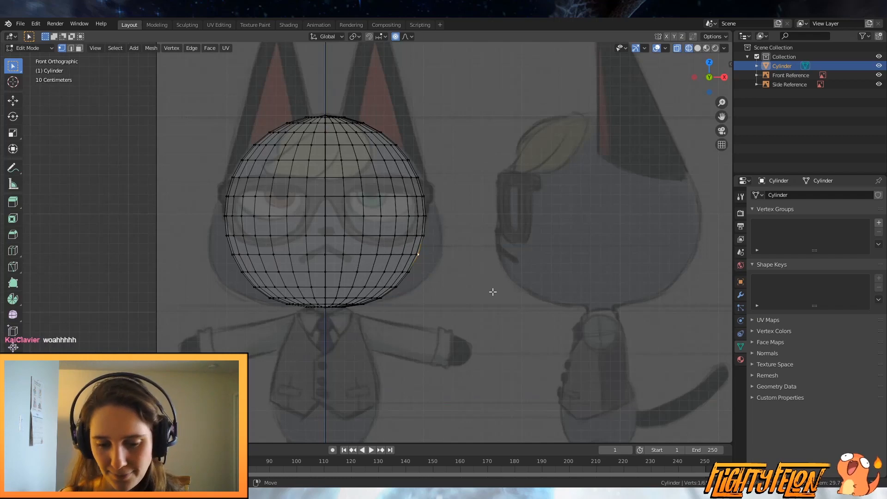
Step: Reveal the hidden torso below the head in the front view
shift+middle_drag(468, 266, 517, 266)
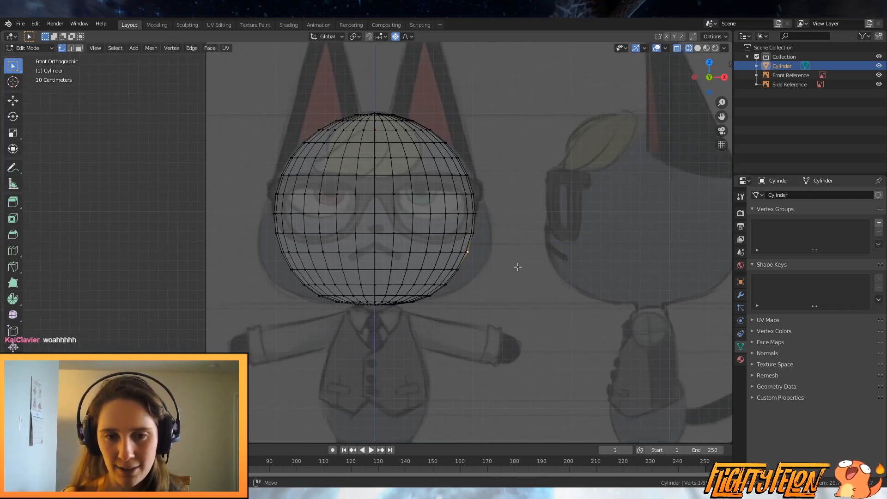
scroll(502, 248, down, 2)
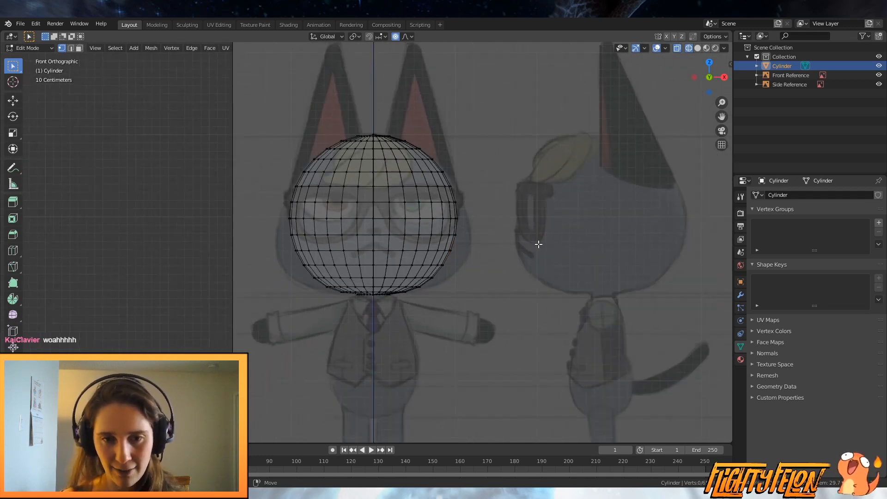
key(alt+h)
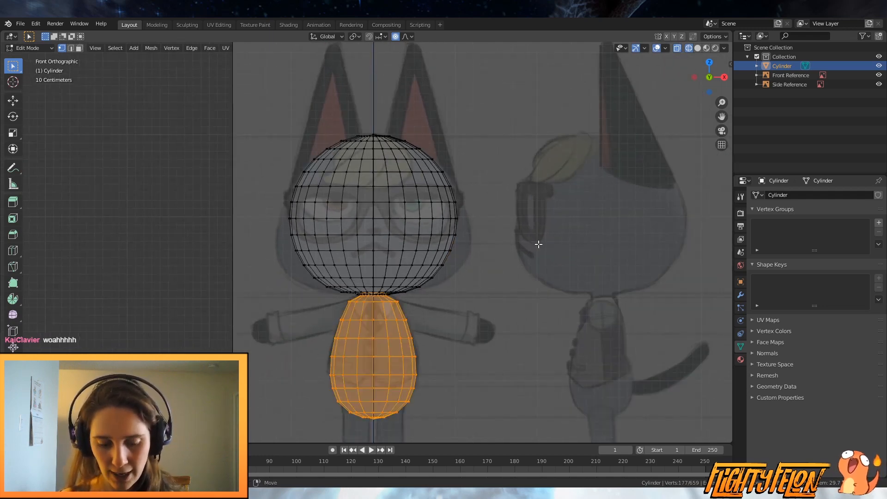
key(h)
key(alt+h)
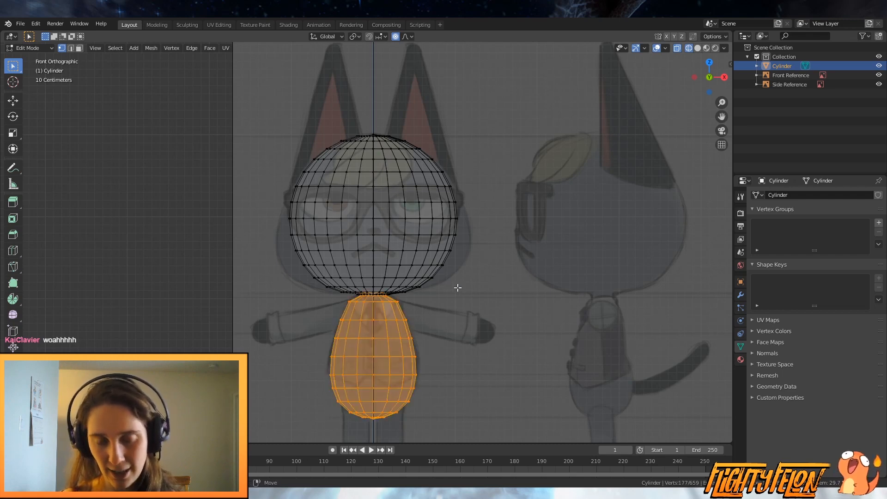
Step: Move the entire head and torso mesh slightly along X to align its centre line with the Z axis, and save the file
shift+middle_drag(457, 288, 480, 275)
scroll(469, 313, up, 1)
scroll(469, 313, down, 1)
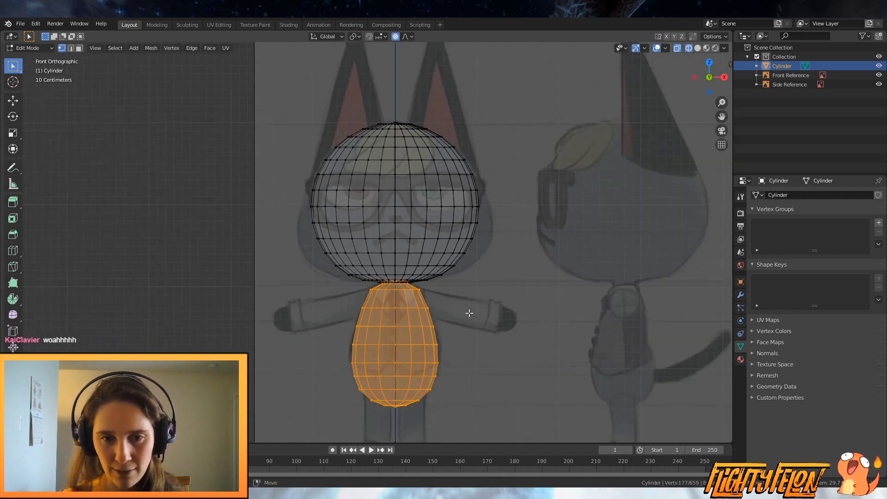
scroll(469, 313, up, 5)
scroll(508, 283, up, 6)
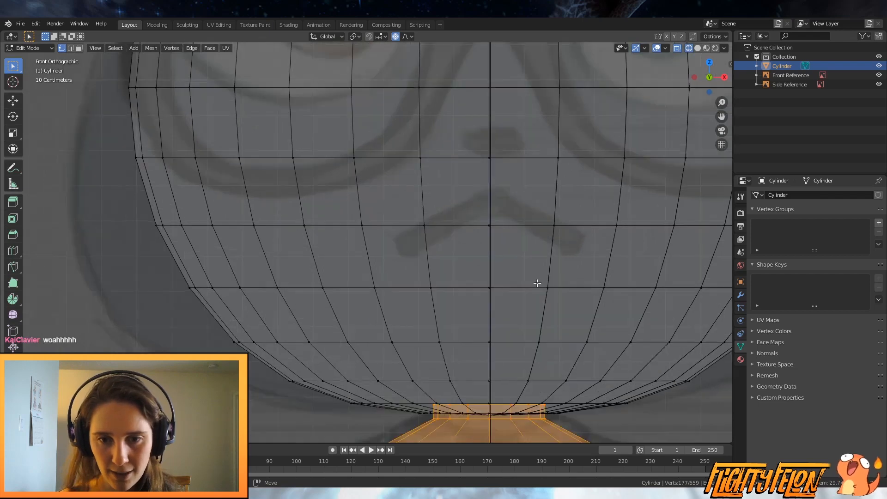
key(a)
scroll(518, 280, up, 2)
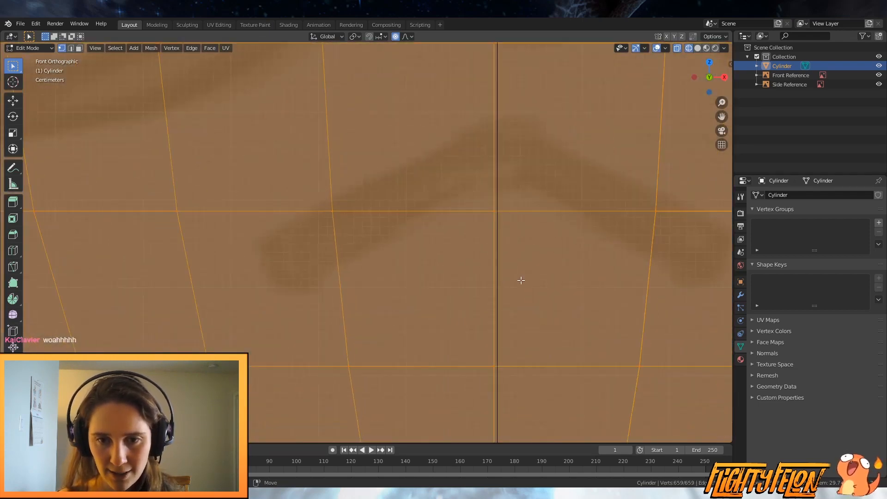
key(g)
key(x)
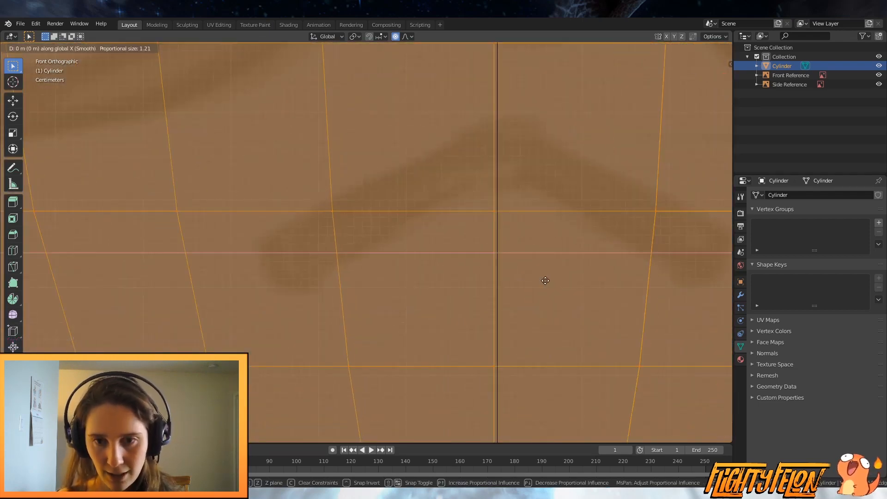
click(549, 281)
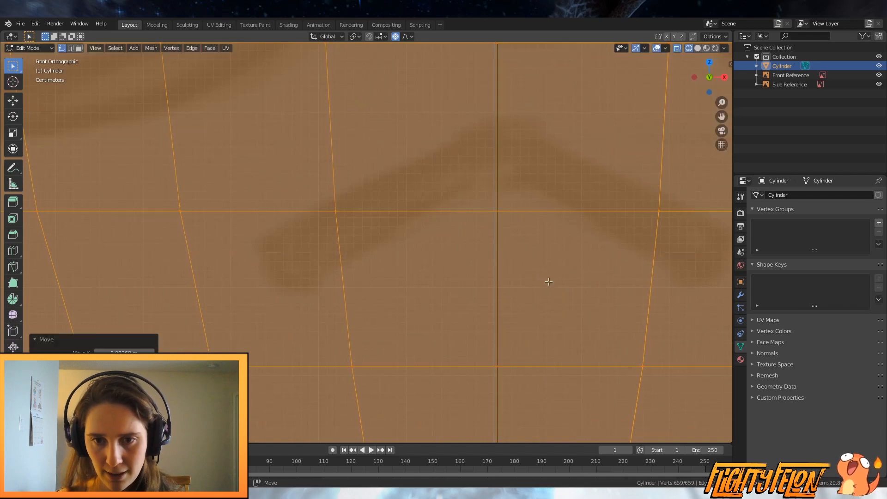
scroll(546, 284, down, 8)
key(alt+a)
key(ctrl+s)
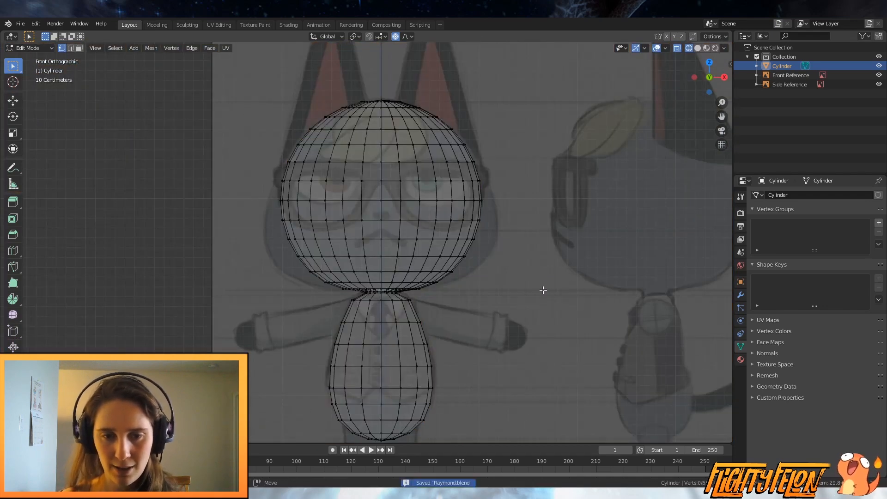
Step: Delete the vertices of the negative-X half of the head and torso, keeping the centre line
scroll(547, 287, down, 3)
scroll(536, 288, up, 2)
shift+middle_drag(536, 288, 523, 286)
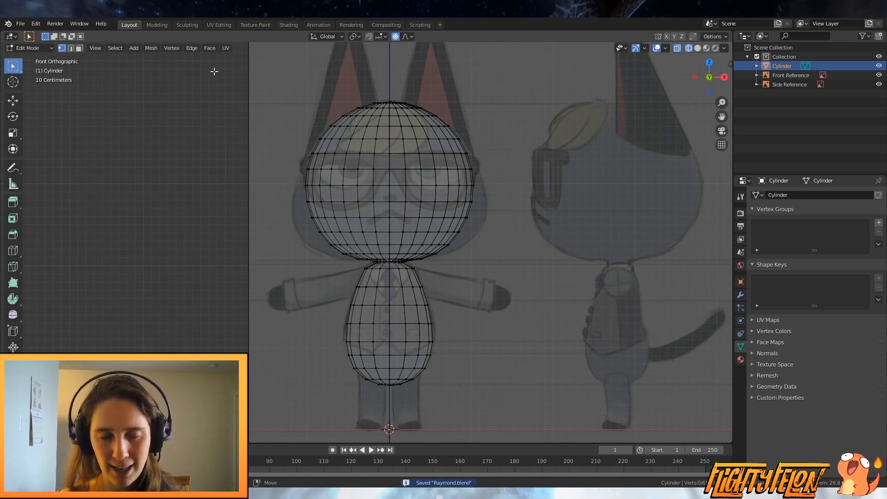
key(b)
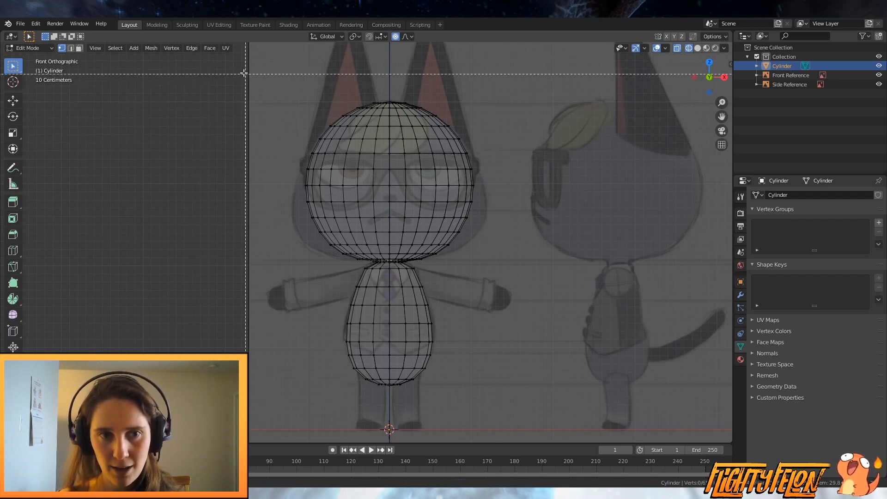
drag(202, 71, 388, 413)
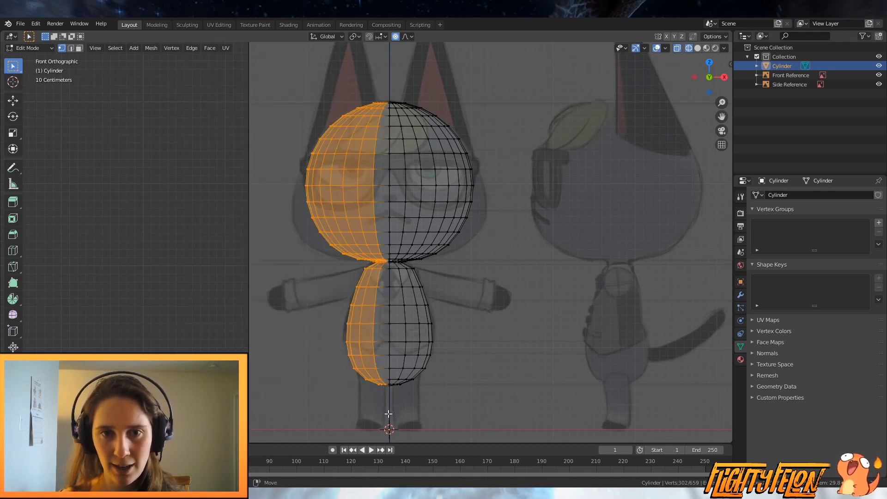
middle_drag(429, 180, 641, 296)
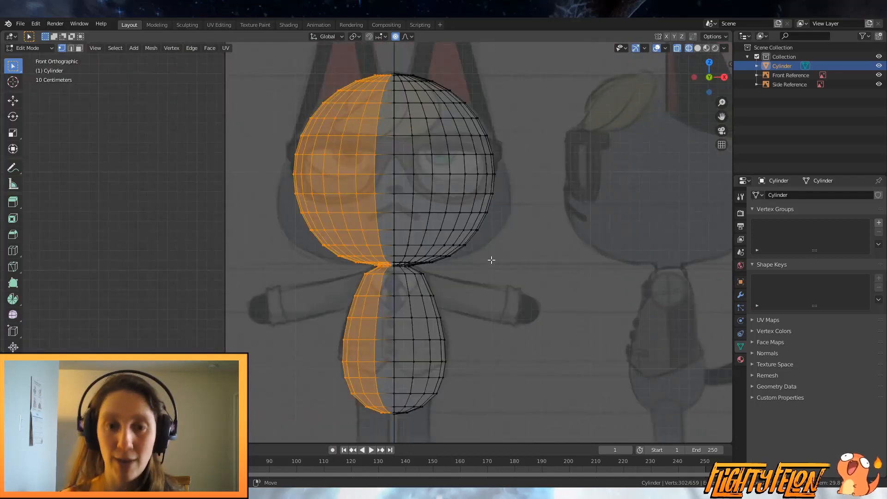
key(x)
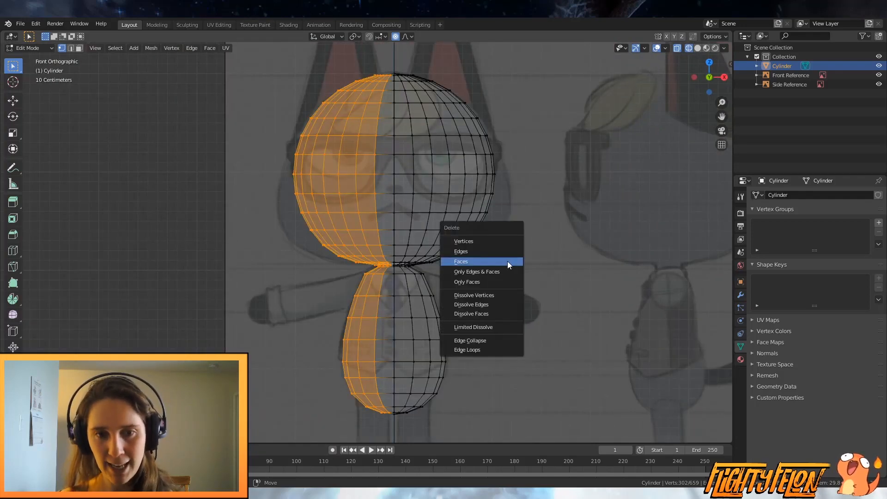
click(503, 243)
Step: Show the remaining half model in solid shading in Object Mode and save the file
mouse_move(502, 244)
middle_down()
mouse_move(559, 259)
mouse_move(621, 307)
mouse_move(525, 277)
mouse_move(568, 261)
mouse_move(636, 256)
mouse_move(588, 245)
mouse_move(474, 270)
mouse_move(489, 274)
middle_up()
key(z)
click(668, 305)
scroll(616, 304, up, 4)
scroll(573, 250, down, 4)
key(ctrl+s)
key(Tab)
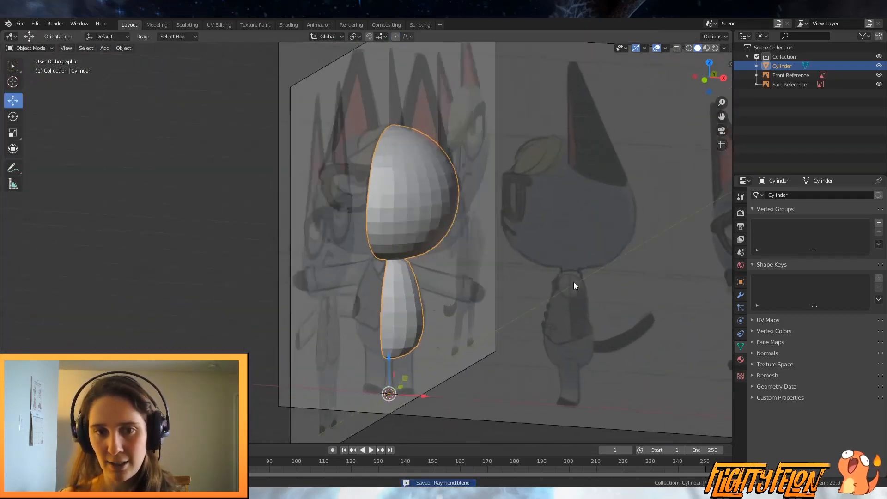
Step: Add a Mirror modifier on the X axis to the half model
middle_drag(574, 285, 438, 248)
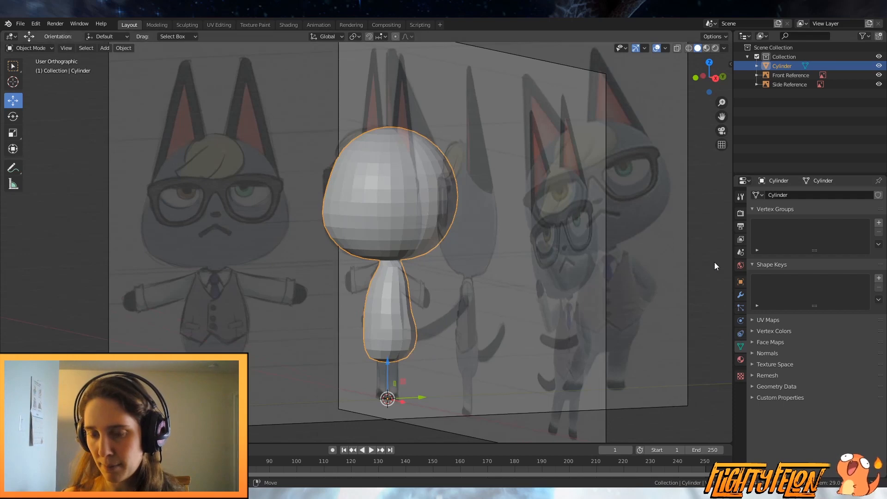
click(740, 295)
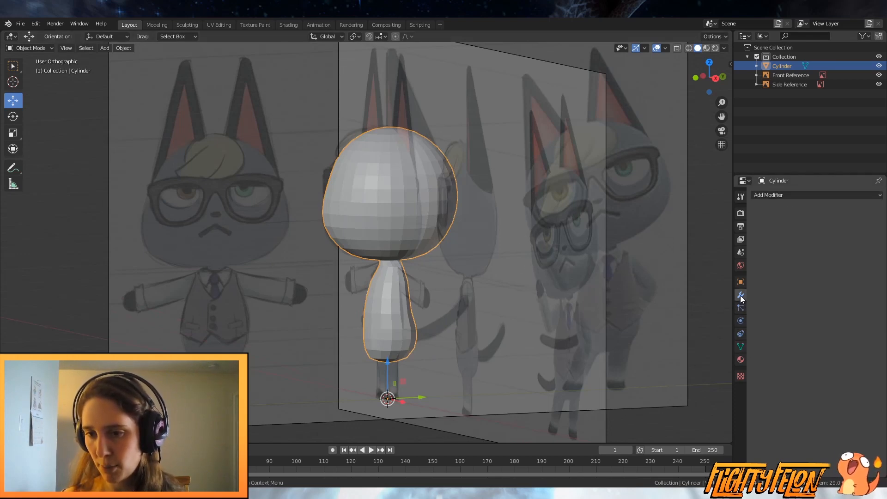
click(777, 195)
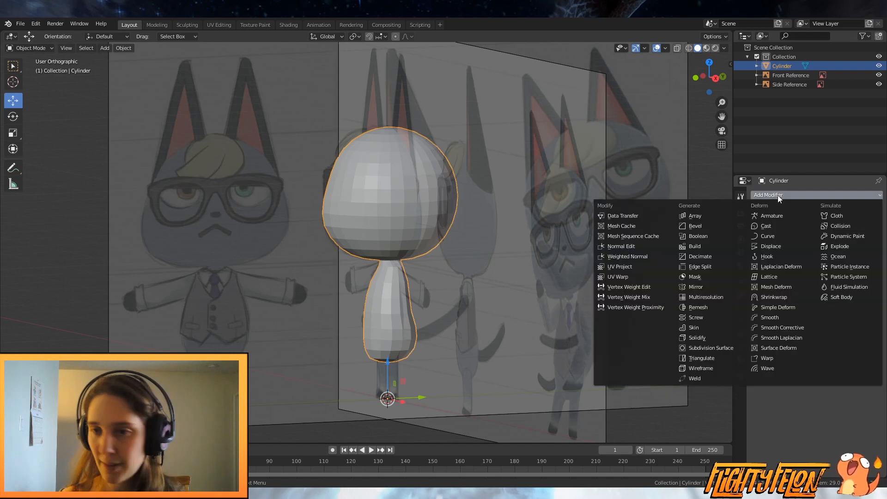
click(685, 288)
middle_drag(489, 303, 573, 323)
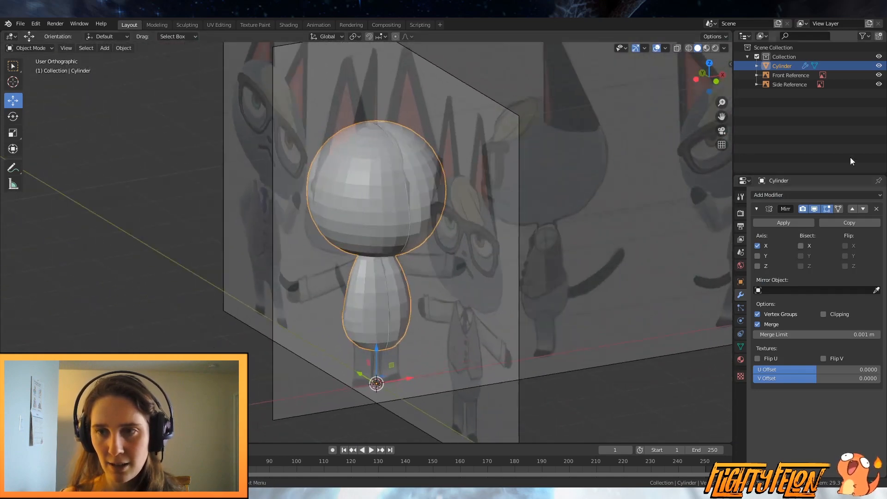
Step: Hide the front and side reference images to expose the mirrored model's centre seam
click(879, 84)
click(879, 76)
middle_drag(611, 250, 567, 252)
scroll(601, 258, up, 3)
middle_drag(630, 292, 639, 307)
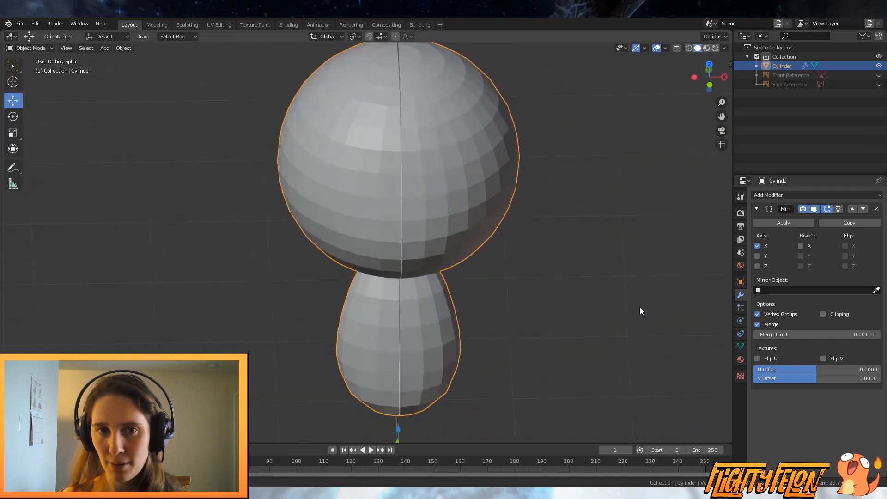
Step: Set the Mirror modifier's merge limit to 0.01 m to close the centre seam
click(815, 335)
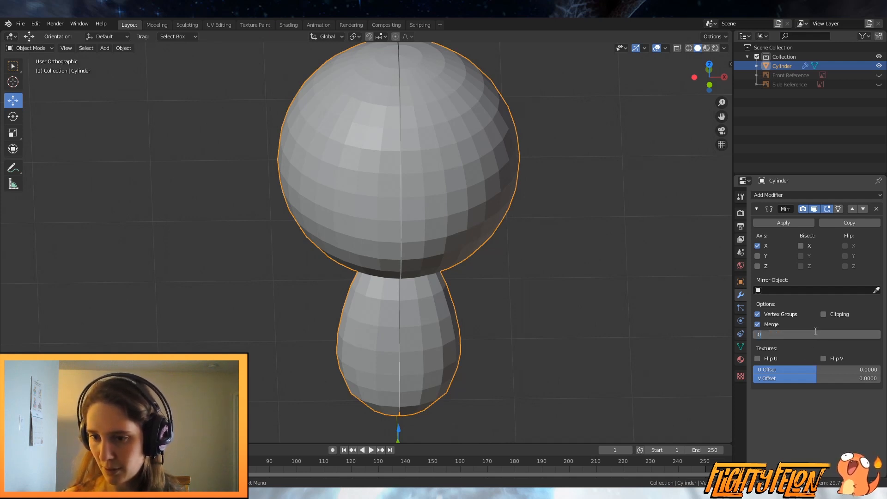
text(.01)
key(Return)
scroll(641, 303, up, 2)
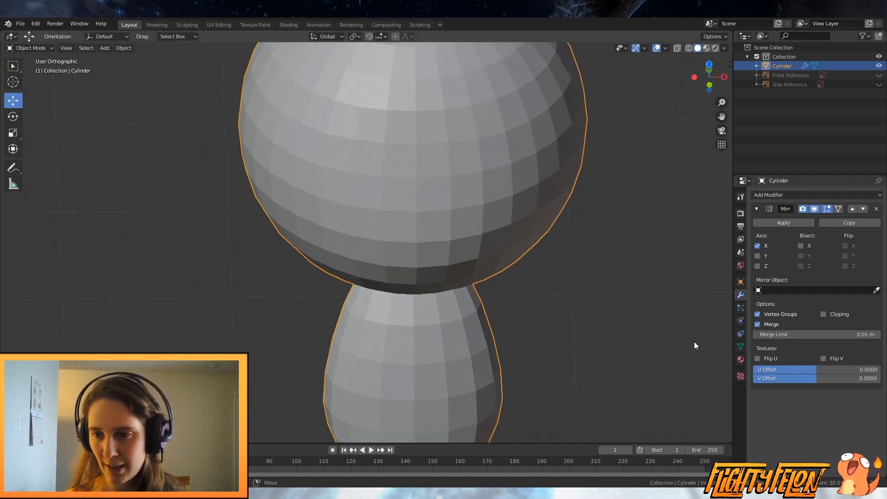
middle_drag(581, 348, 609, 323)
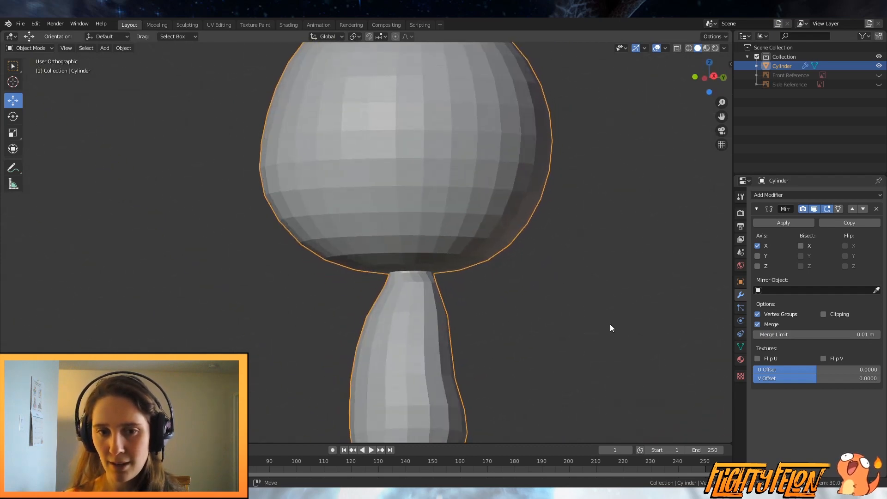
Step: Examine the centre seam of the mirrored head and torso in both Edit Mode and Object Mode
key(Tab)
middle_drag(541, 310, 381, 128)
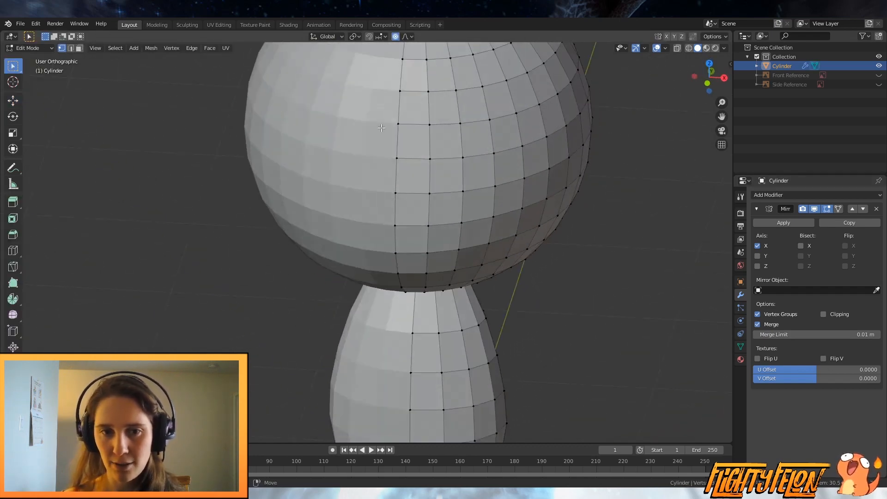
scroll(389, 232, down, 2)
key(Tab)
scroll(405, 199, up, 2)
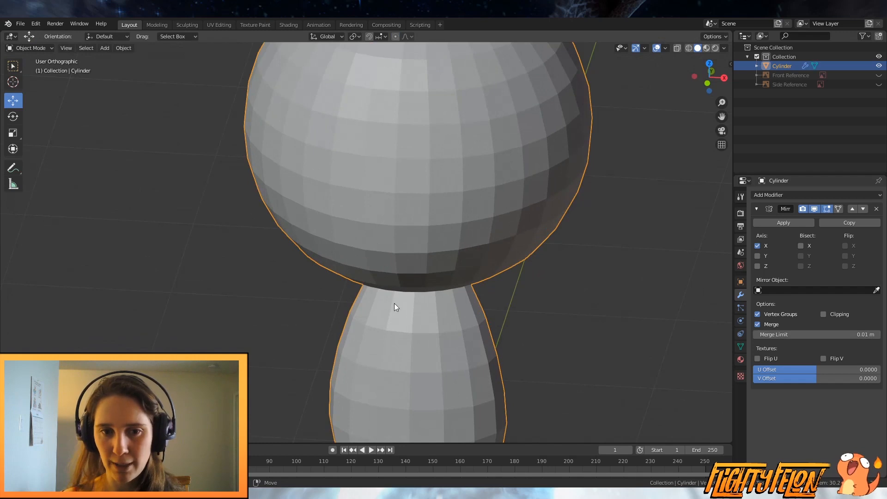
scroll(425, 323, down, 3)
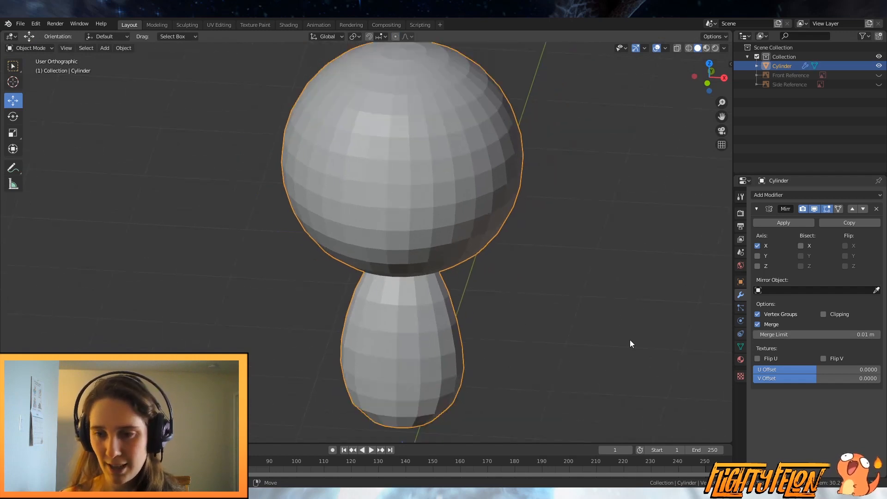
scroll(600, 323, down, 4)
Step: Delete the linked torso mesh below the head in front orthographic view
key(Tab)
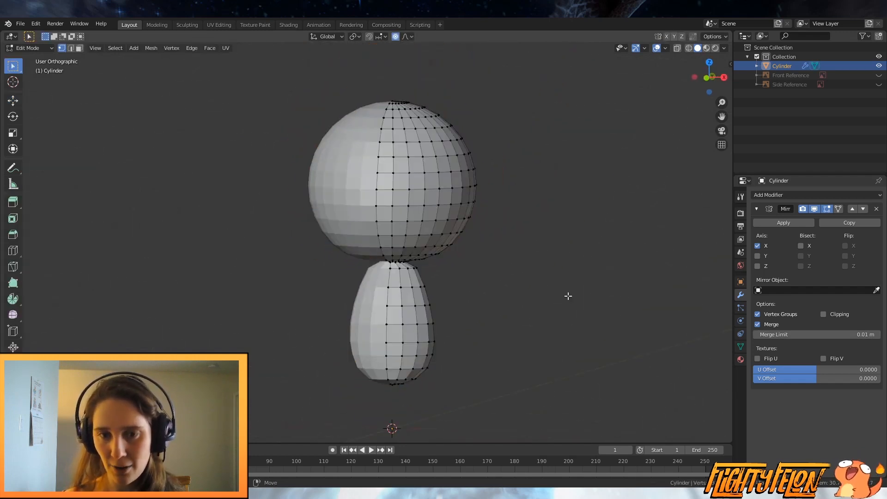
key(KP_1)
key(l)
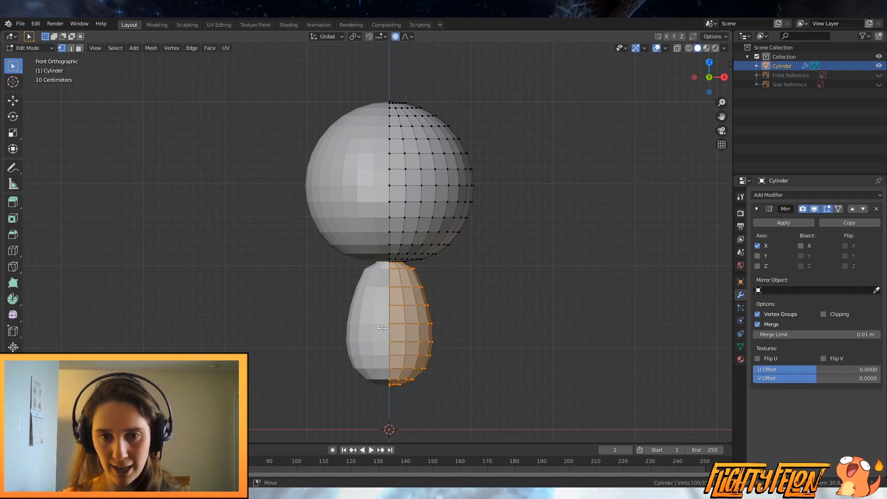
key(x)
click(381, 328)
Step: Show the side and front reference images again and save the file
click(879, 84)
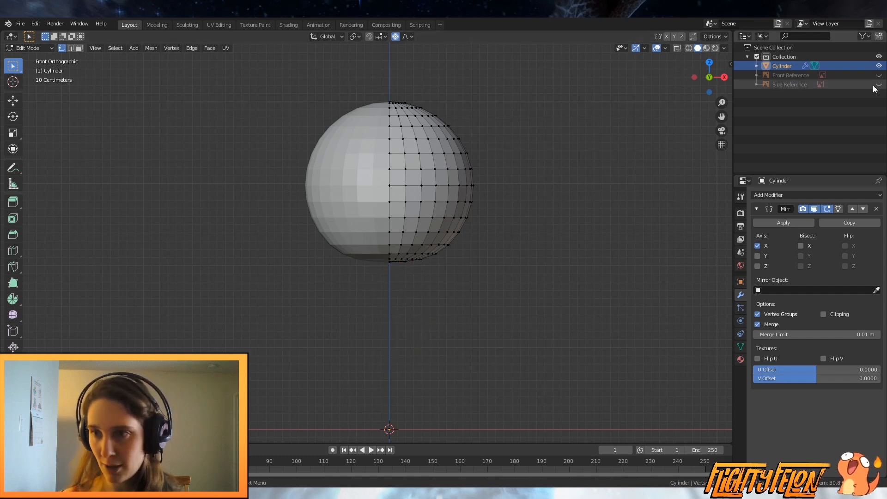
click(878, 75)
key(ctrl+s)
scroll(467, 253, up, 2)
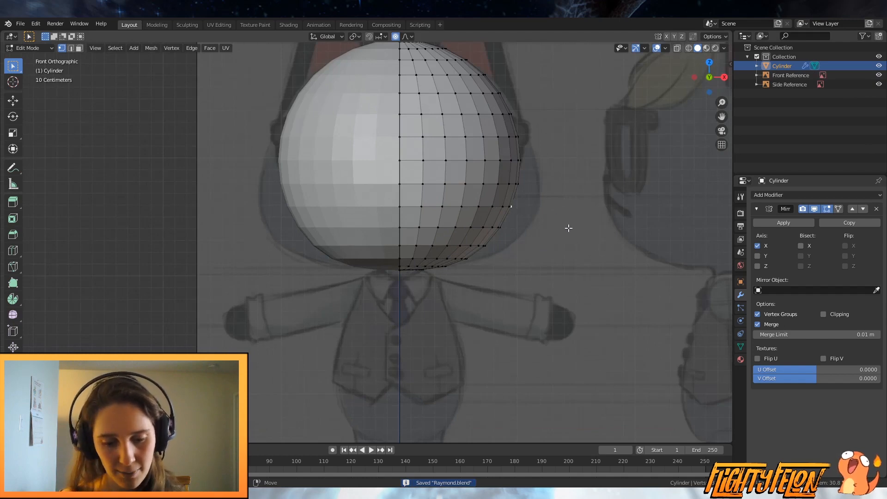
scroll(569, 228, down, 2)
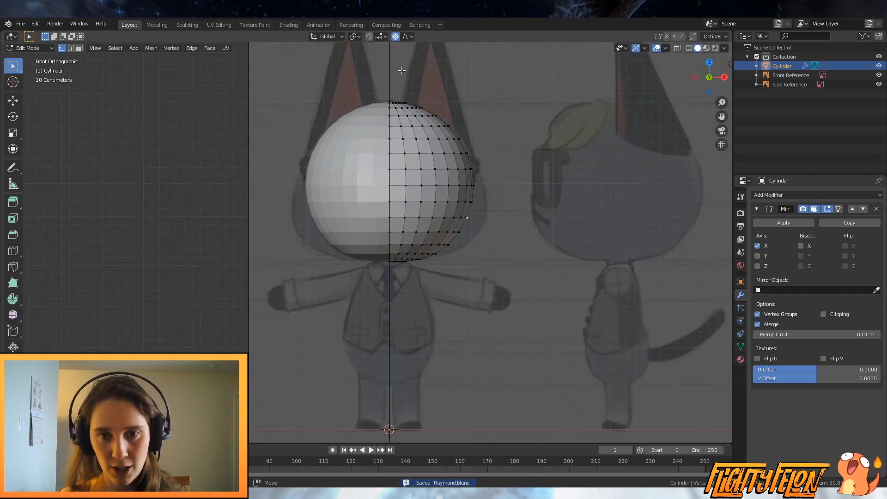
scroll(606, 225, up, 2)
key(g)
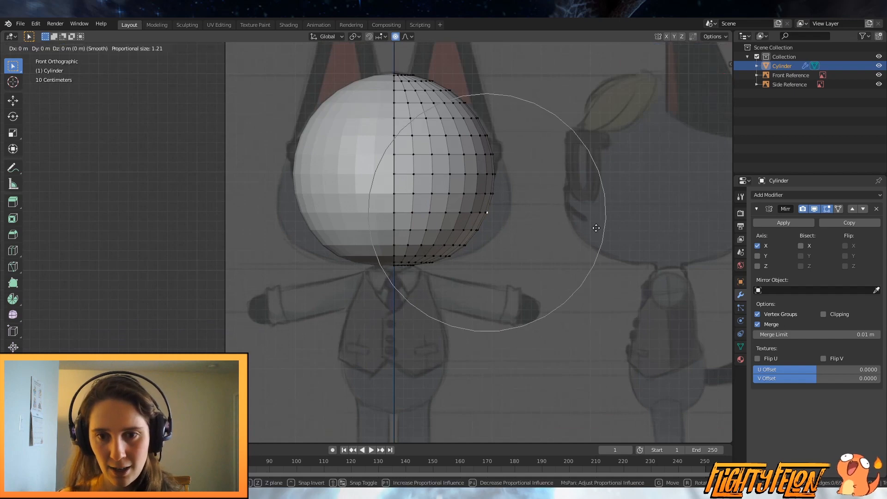
scroll(600, 226, up, 3)
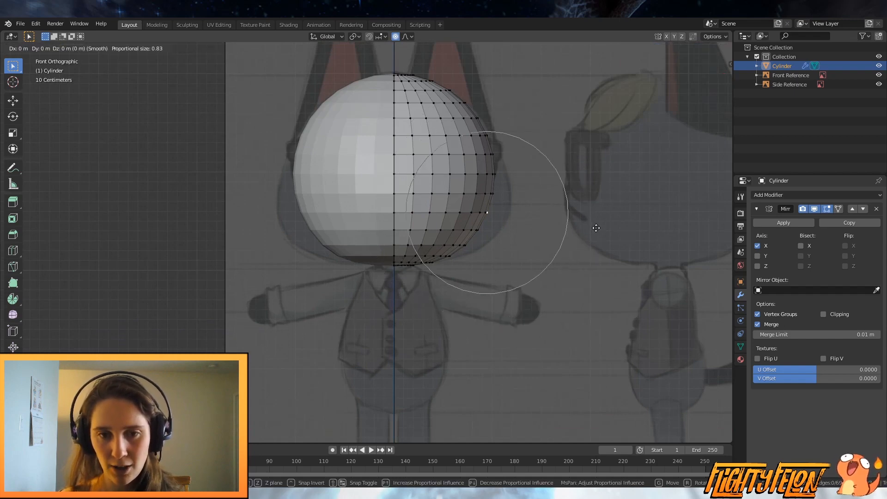
right_click(595, 227)
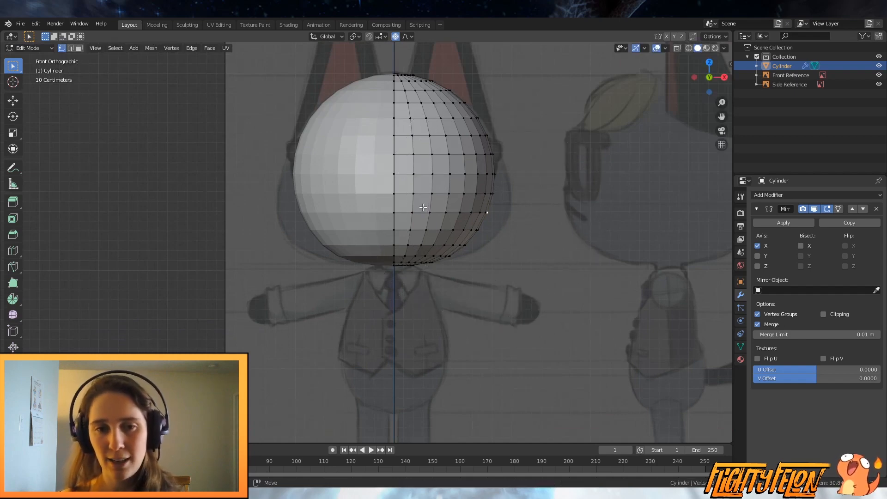
key(g)
scroll(501, 217, down, 8)
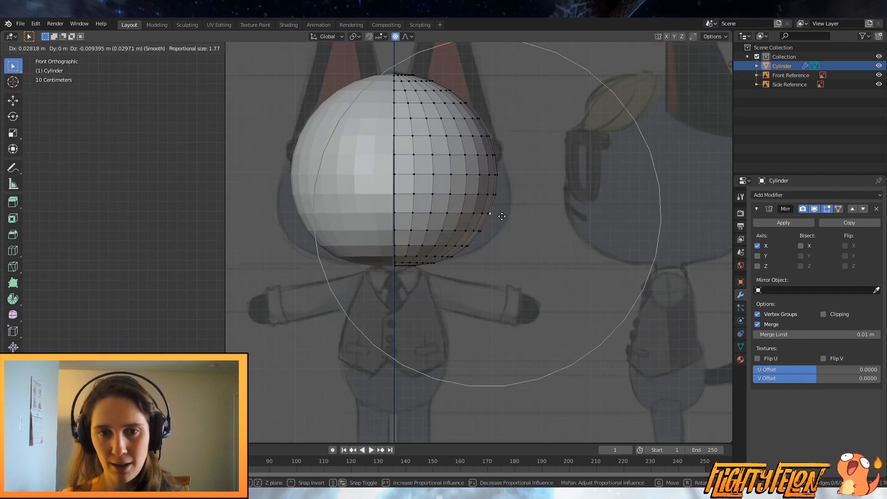
right_click(569, 221)
Step: Pull the head's lower side vertex about 0.20 m outward and 0.07 m down, using proportional size 0.91
key(g)
scroll(545, 234, up, 7)
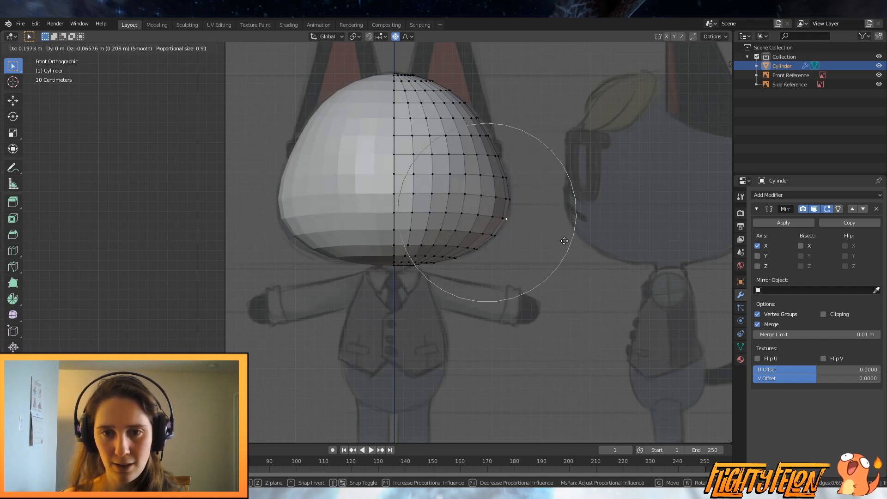
click(564, 241)
Step: Pull the head's lower front side vertex about 0.12 m toward the front in top view, using proportional size 0.75
middle_drag(560, 243, 434, 312)
click(432, 304)
key(KP_7)
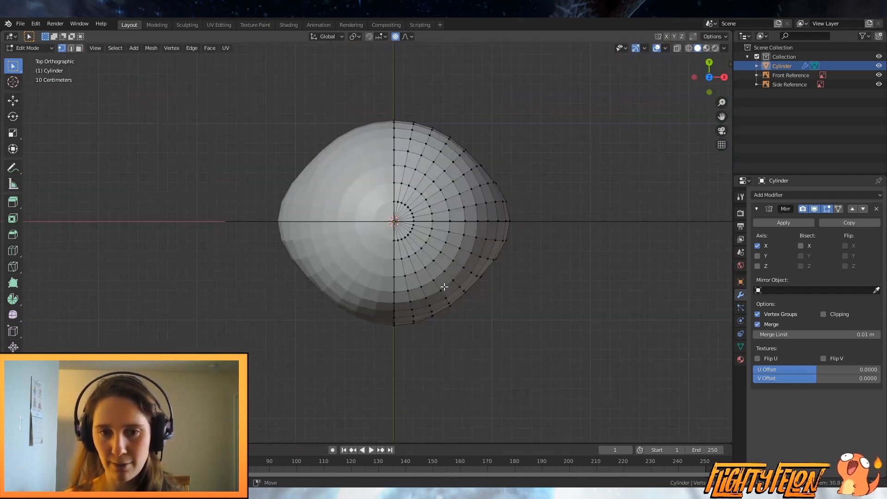
key(g)
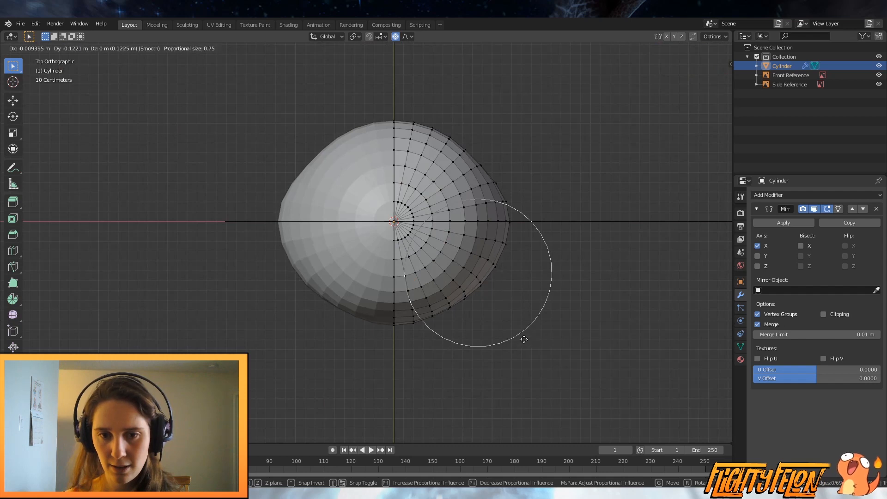
click(523, 338)
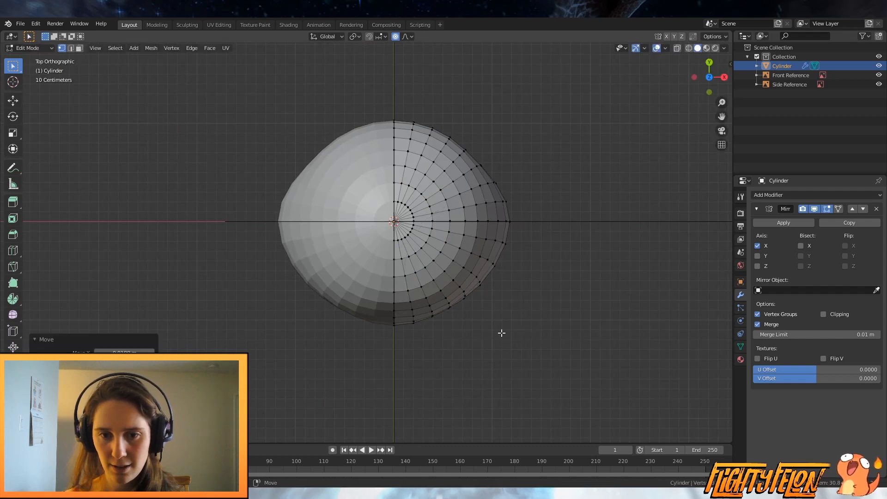
Step: Pull the head's rear side vertex about 0.05 m outward and 0.08 m backward in top view, using proportional size 0.75
click(481, 163)
key(g)
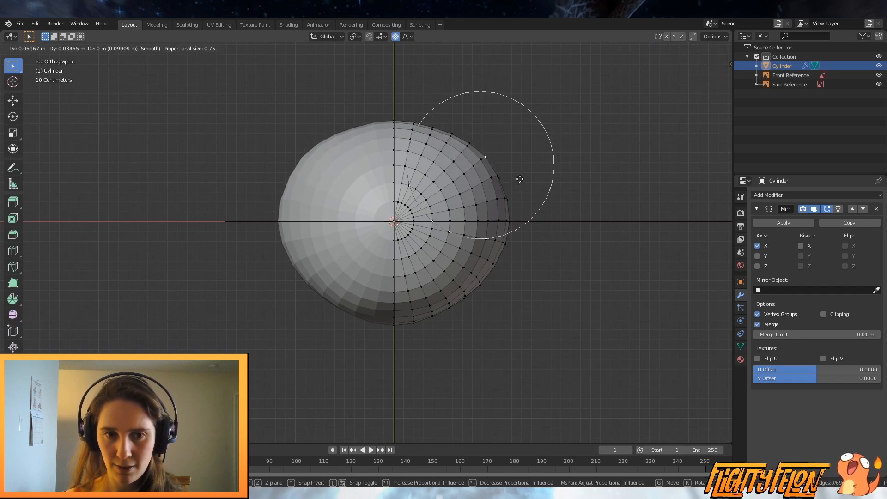
click(514, 181)
Step: Hide the front and side reference images
middle_drag(514, 181, 494, 233)
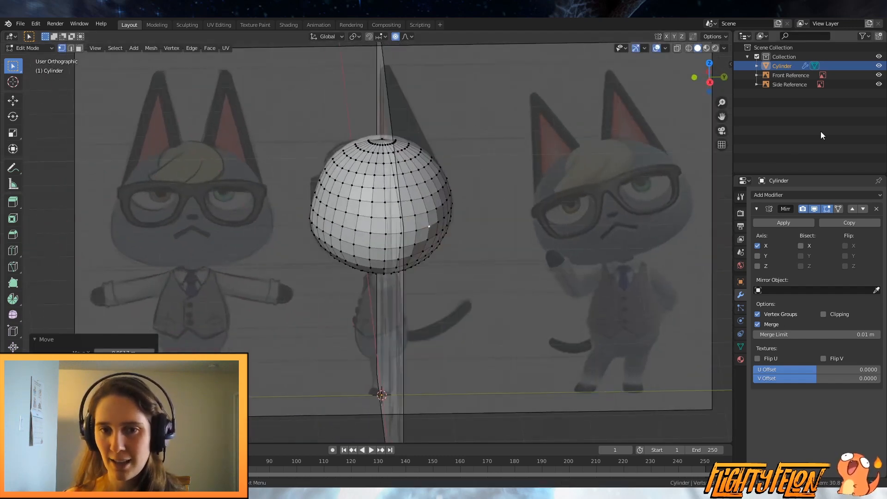
click(878, 76)
click(879, 84)
Step: Move the head's lower side vertex about 0.07 m inward and 0.03 m up, using proportional size 1.21
middle_drag(633, 220, 600, 216)
middle_drag(496, 257, 505, 229)
key(KP_5)
key(KP_2)
key(KP_1)
key(g)
scroll(565, 243, up, 5)
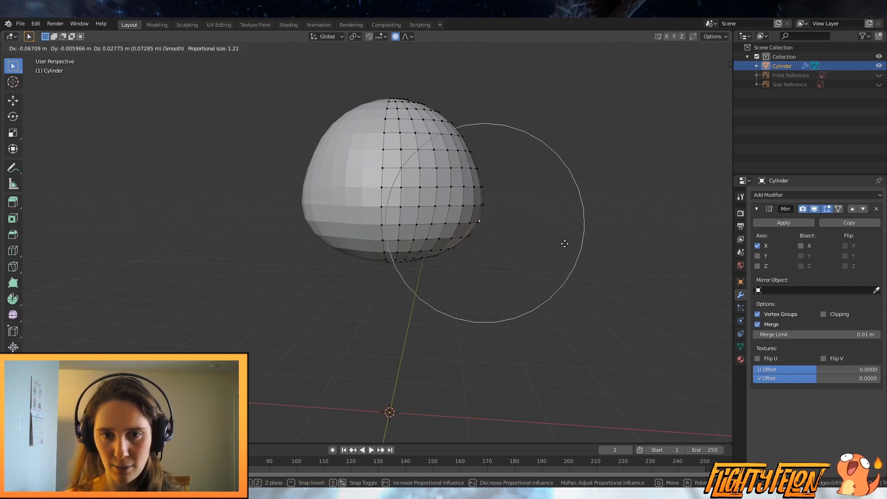
click(560, 243)
Step: Show the front reference image and slightly nudge the head's lower side vertex in front orthographic view, using proportional size 1.21
middle_drag(560, 243, 541, 183)
key(KP_1)
key(KP_5)
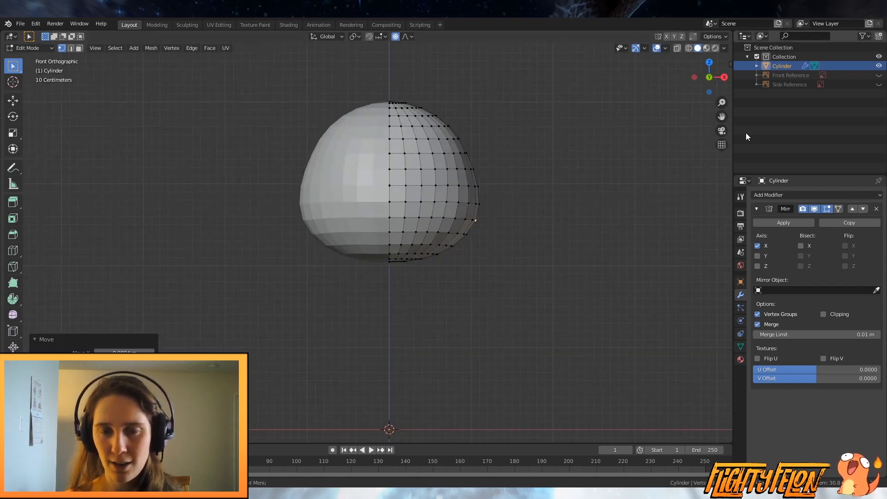
click(879, 75)
scroll(632, 228, down, 3)
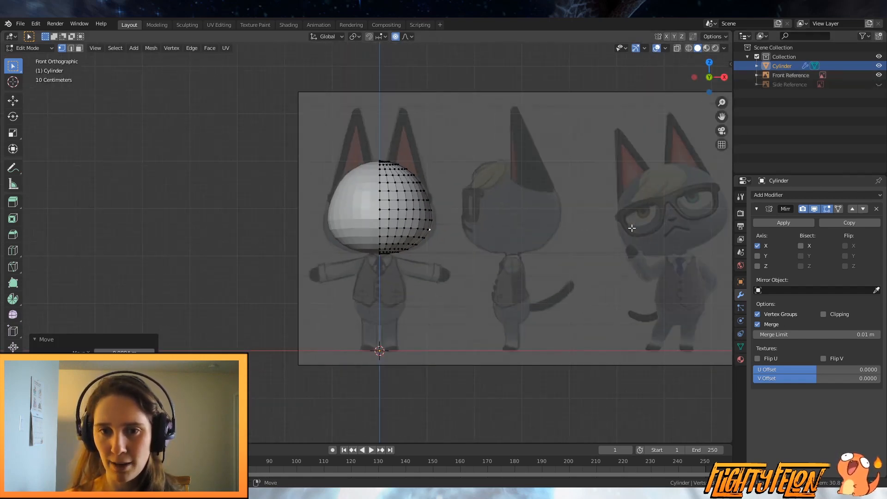
scroll(686, 217, down, 1)
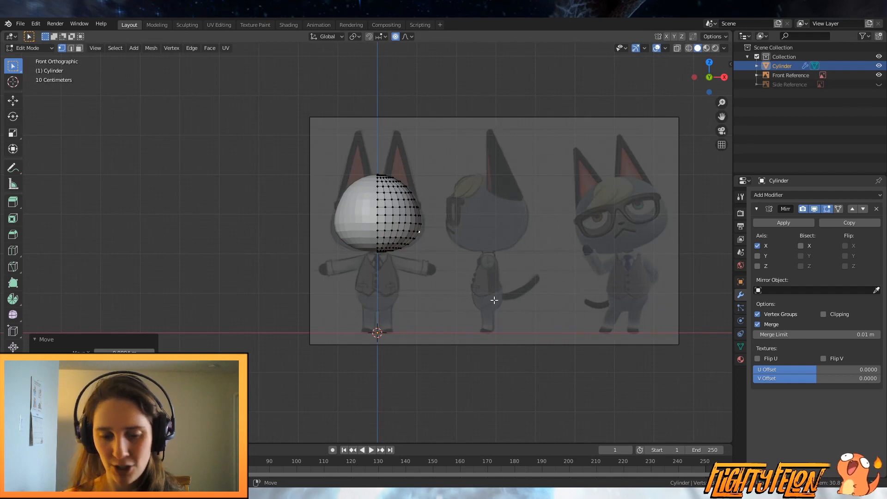
scroll(520, 243, up, 4)
key(g)
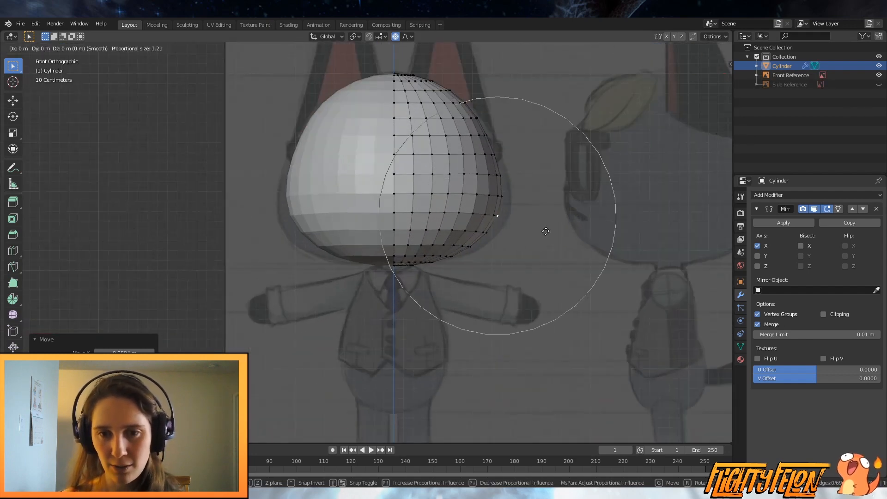
click(547, 230)
Step: Hide both reference images again and reveal the hidden torso mesh, returning to Object Mode
middle_drag(547, 231, 475, 213)
click(879, 85)
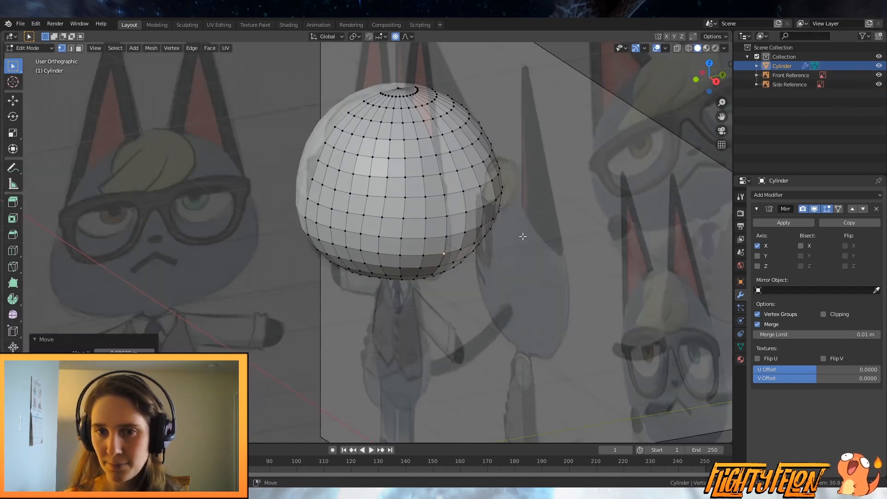
click(879, 76)
click(879, 84)
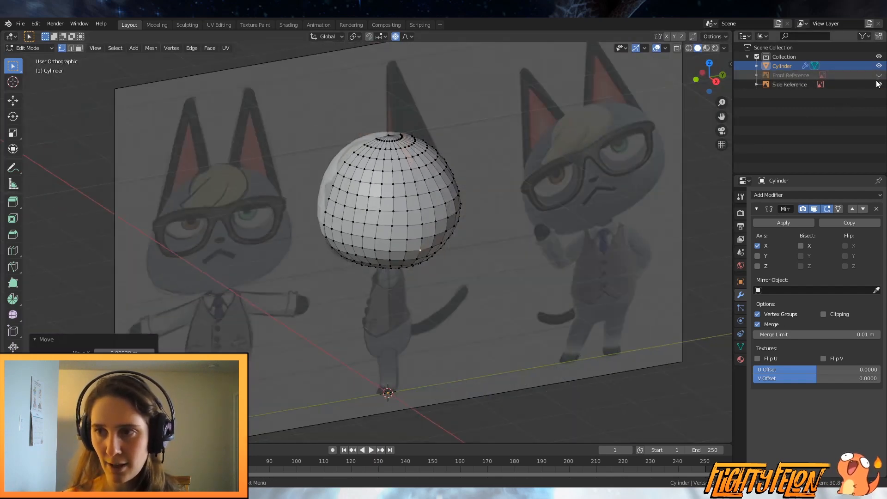
key(alt+h)
key(Tab)
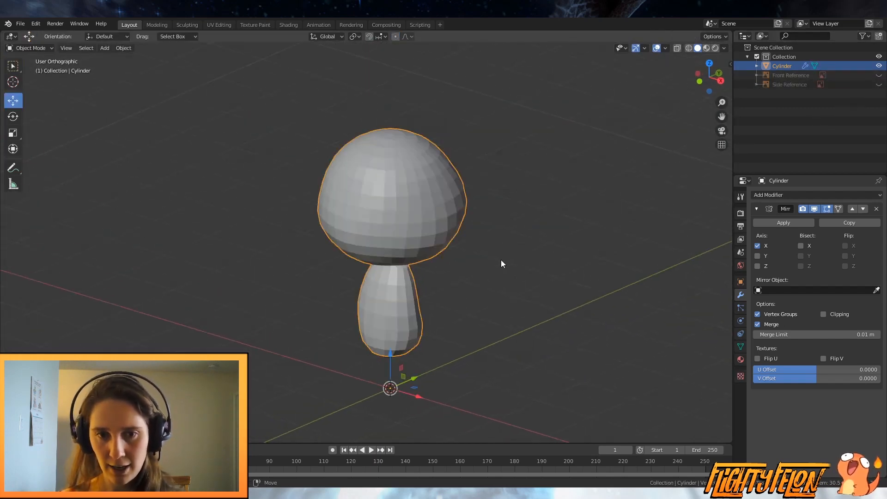
Step: Move a side vertex of the head about 0.03 m along X and 0.02 m along Y, using proportional size 0.75
middle_drag(501, 259, 506, 311)
key(Tab)
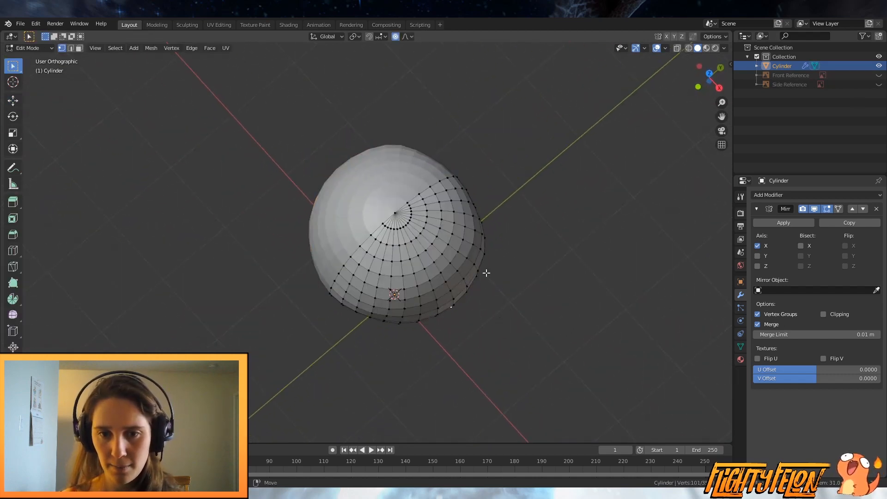
key(g)
scroll(518, 296, up, 4)
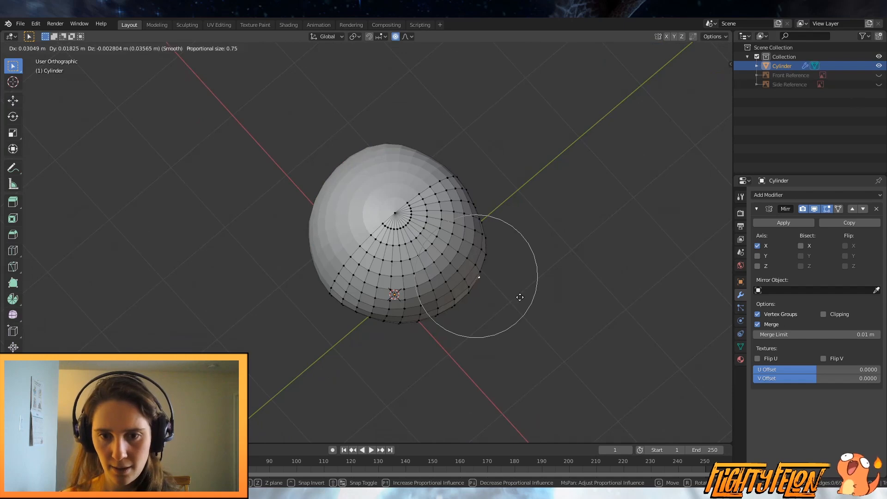
click(519, 297)
Step: Nudge the head's side vertex slightly inward with proportional editing and save the file
middle_drag(519, 297, 556, 210)
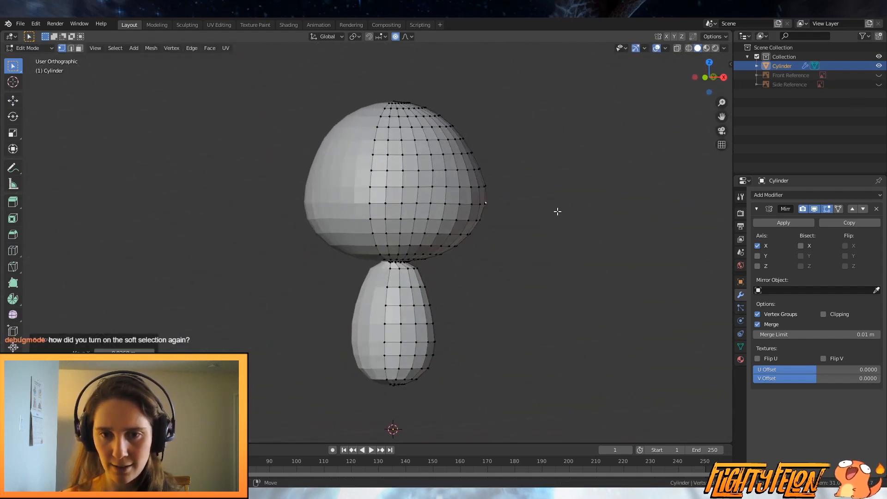
key(g)
click(556, 213)
key(ctrl+s)
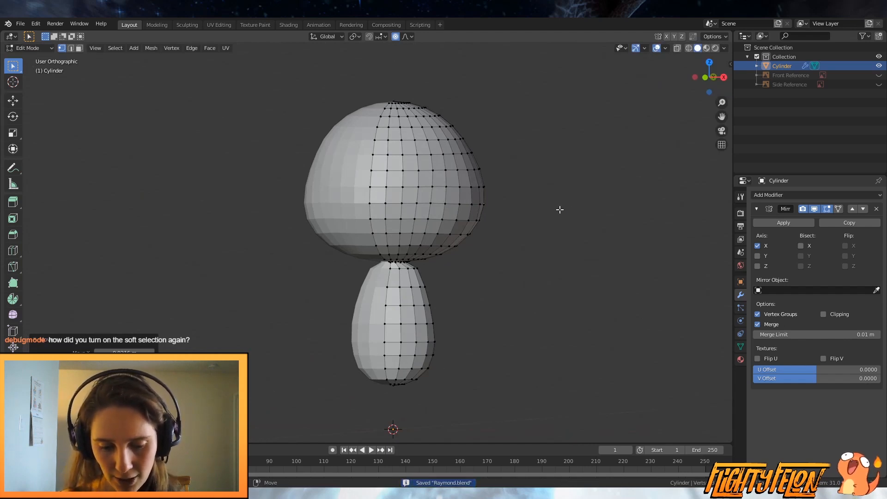
Step: Turn proportional editing back on in Edit Mode
key(Tab)
middle_drag(541, 196, 495, 207)
key(Tab)
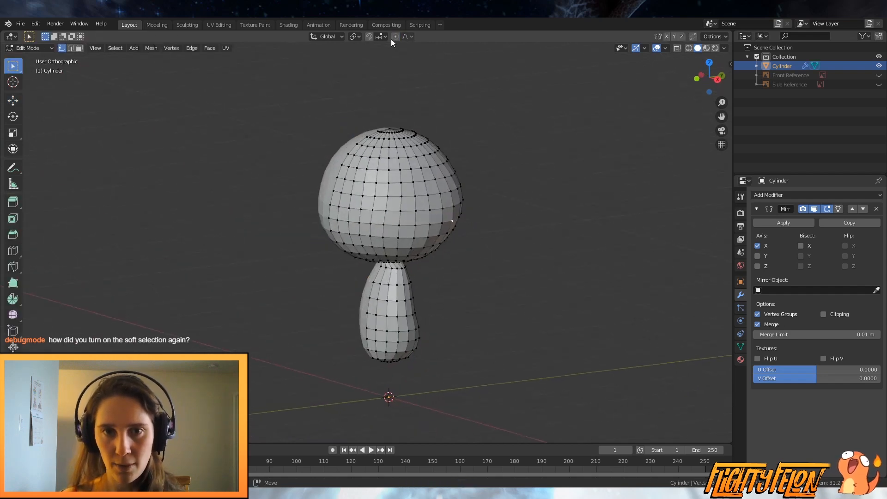
key(o)
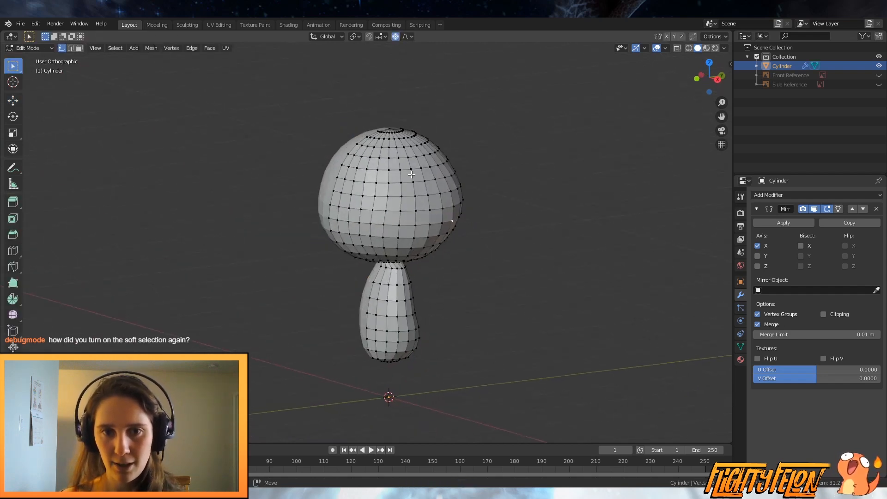
Step: Apply Shade Smooth to the head and torso object in Object Mode
middle_drag(419, 176, 493, 183)
key(Tab)
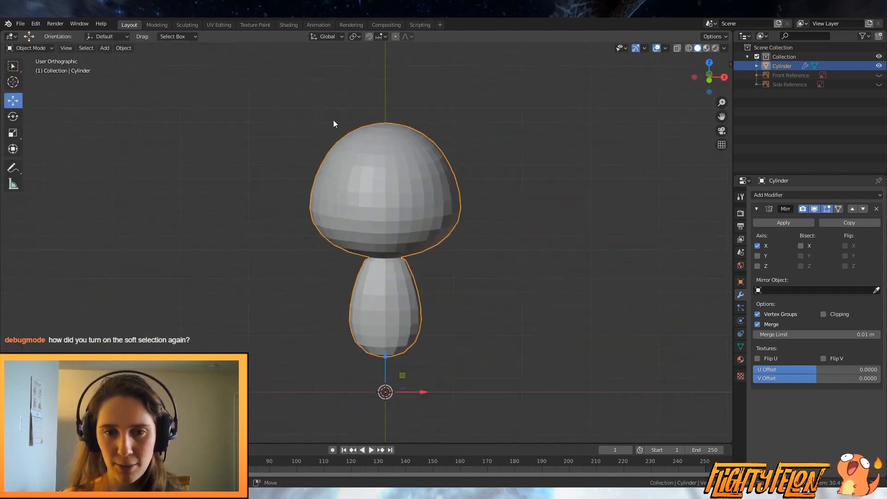
click(123, 51)
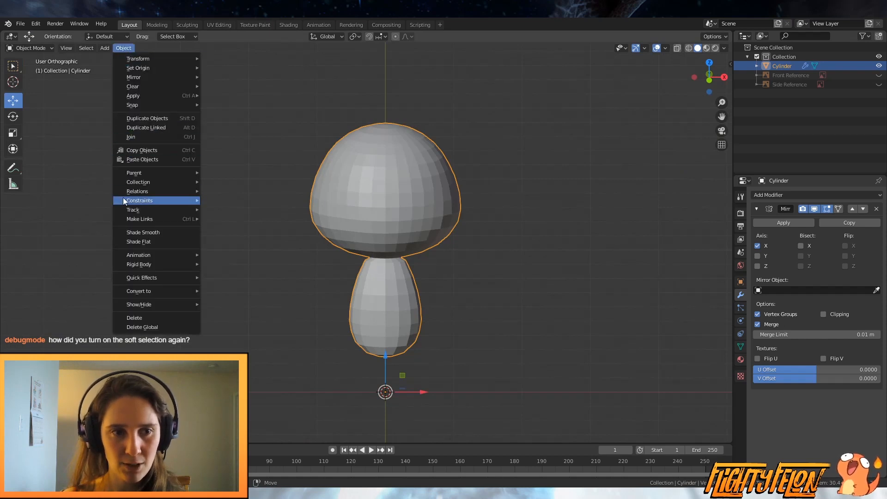
click(135, 233)
Step: Move the head's lower rear vertex about 0.05 m along X with proportional editing enabled at size 0.56
middle_drag(300, 245, 418, 259)
key(Tab)
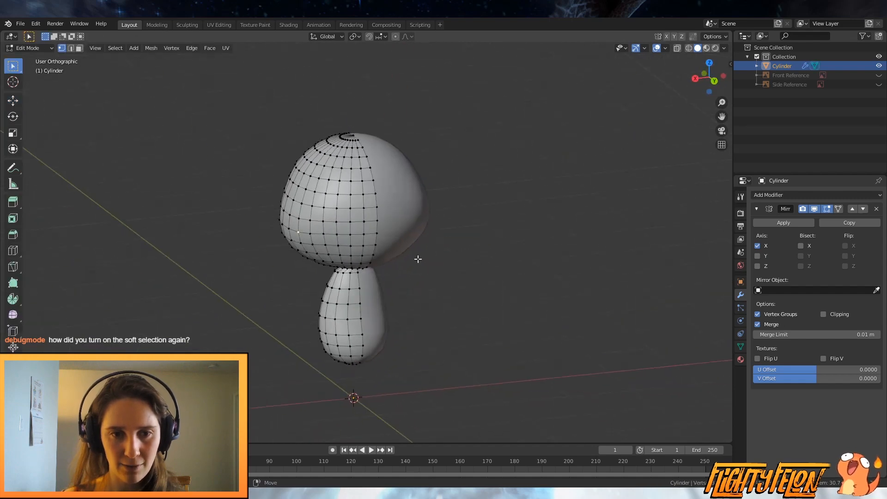
middle_drag(334, 253, 335, 322)
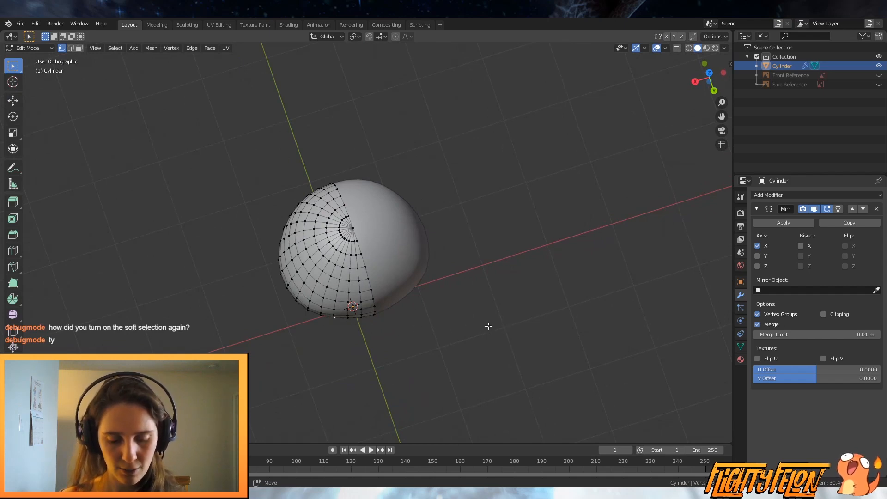
key(g)
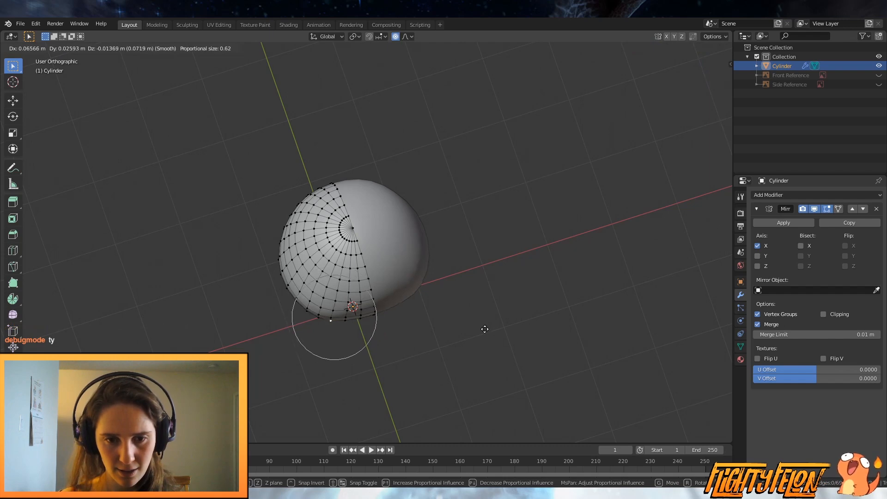
scroll(486, 328, up, 1)
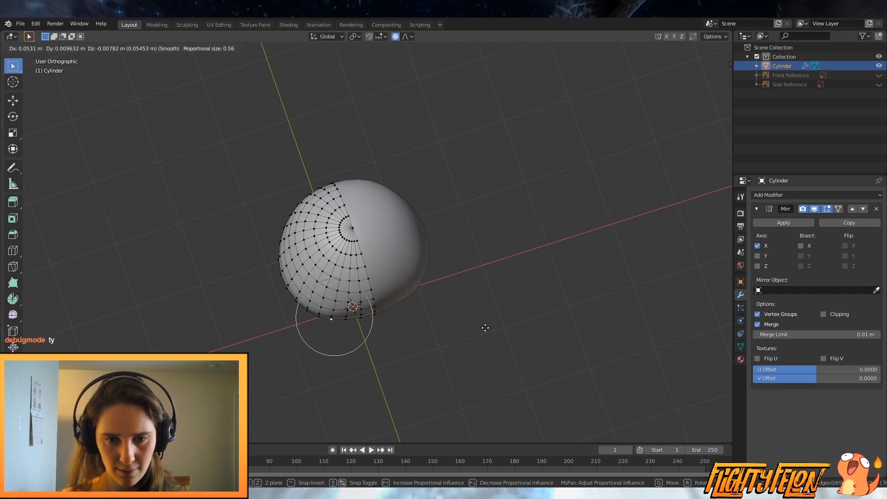
click(483, 327)
Step: Pull the head's lower rear vertex slightly outward as seen from the side and switch to perspective view
middle_drag(420, 327, 453, 232)
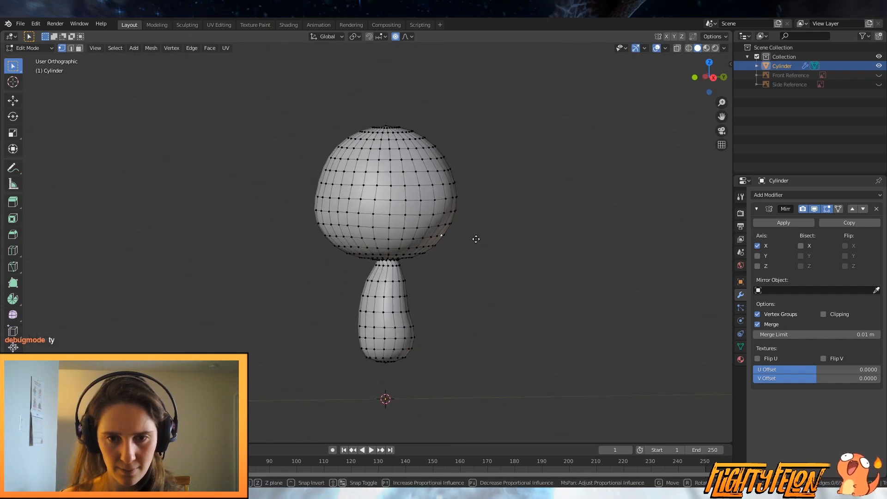
key(g)
click(479, 241)
key(KP_5)
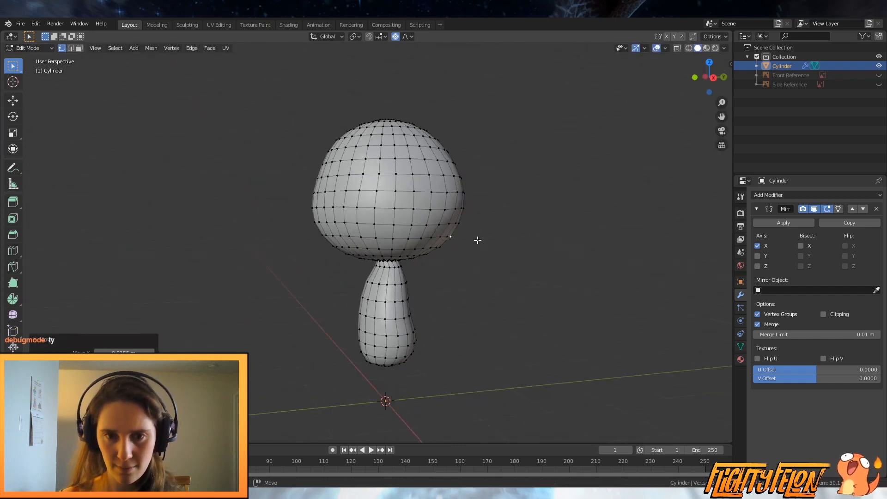
Step: Refine the lower rear and side of the head with further proportional moves at size 0.56 and save the file
middle_drag(444, 209, 475, 231)
key(g)
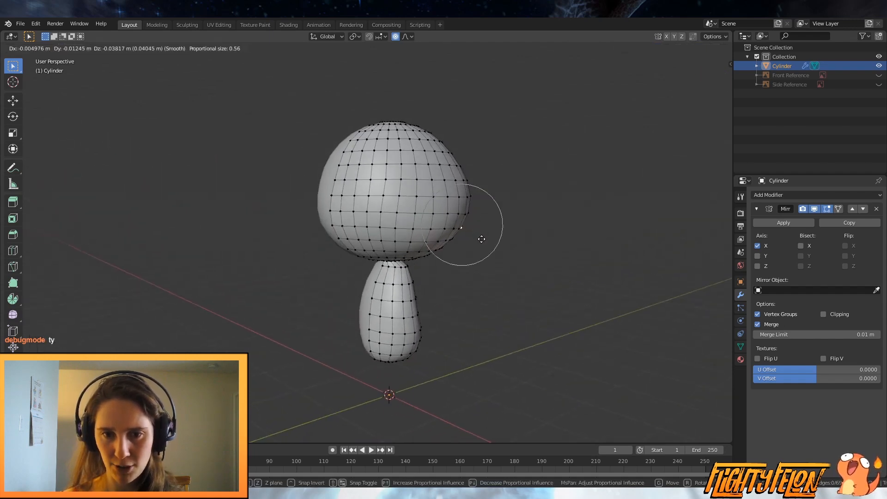
click(481, 227)
key(g)
click(484, 203)
middle_drag(483, 203, 527, 220)
key(g)
click(507, 222)
key(ctrl+s)
Step: Show the smooth head and torso in Object Mode from the front orthographic view and save the file
key(Tab)
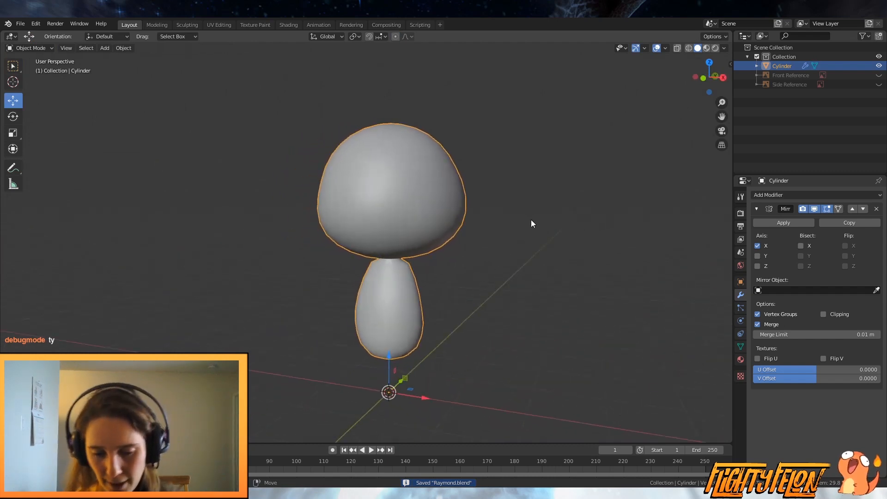
key(KP_1)
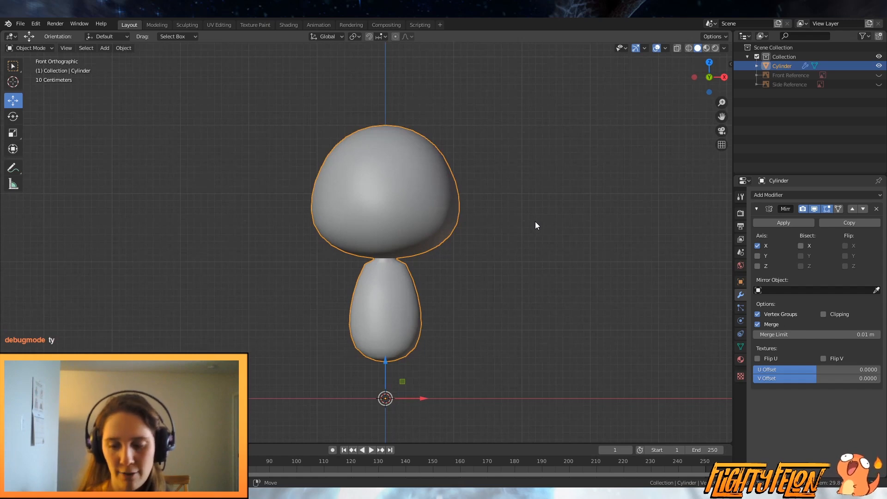
mouse_move(521, 218)
shift+middle_down()
mouse_move(506, 236)
mouse_move(522, 223)
shift+middle_up()
key(ctrl+s)
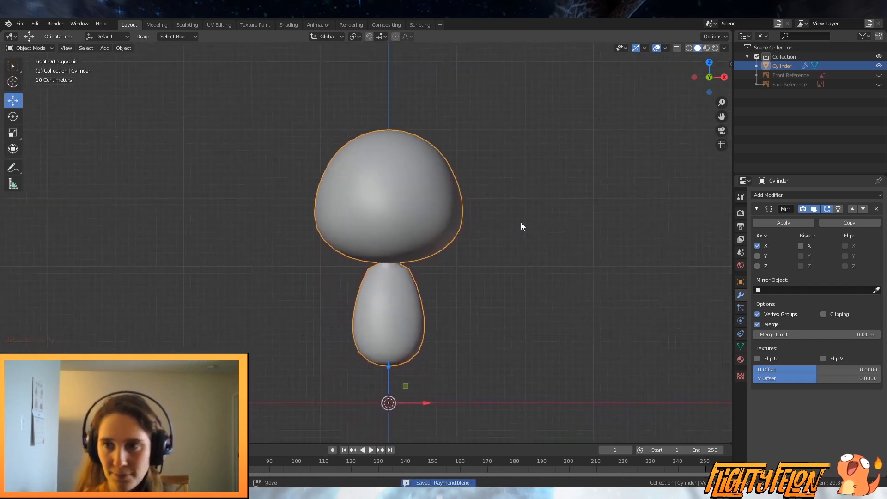
Step: Rename the Cylinder object as Raymond
double_click(786, 67)
text(Ra)
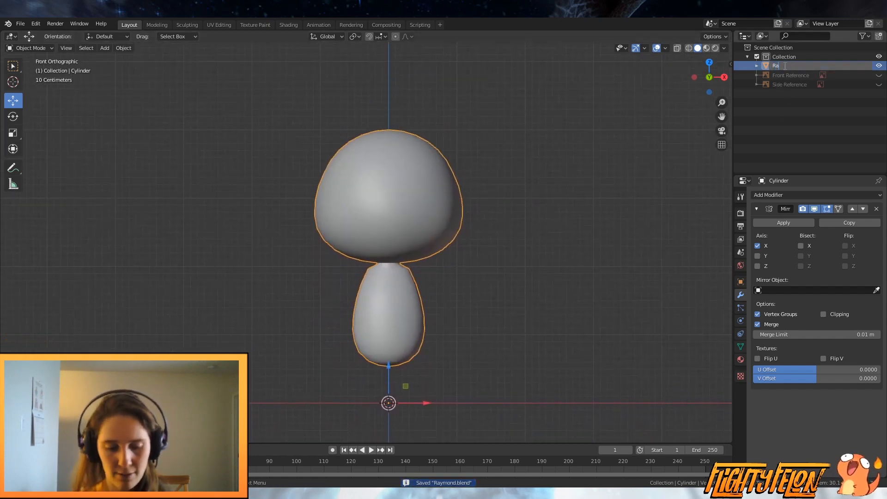
text(ymond)
key(Return)
Step: Return to Edit Mode on the Raymond mesh and show the side reference image
key(Tab)
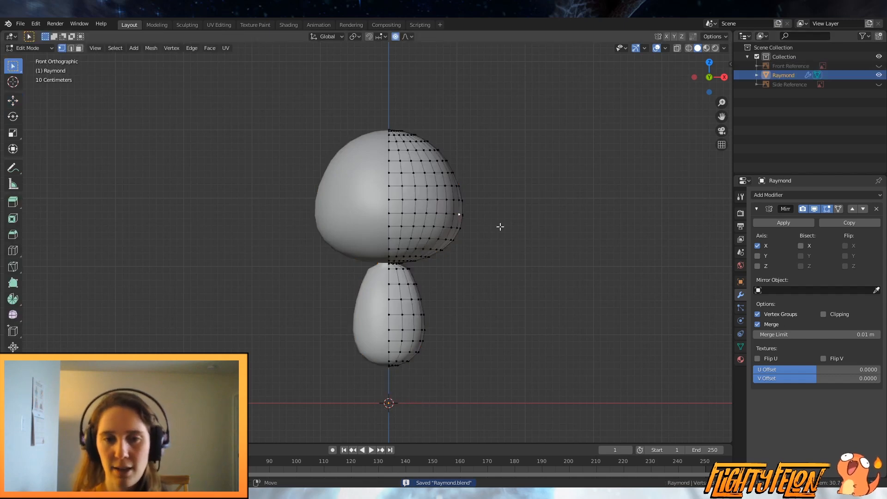
scroll(500, 227, up, 1)
shift+middle_drag(499, 226, 497, 269)
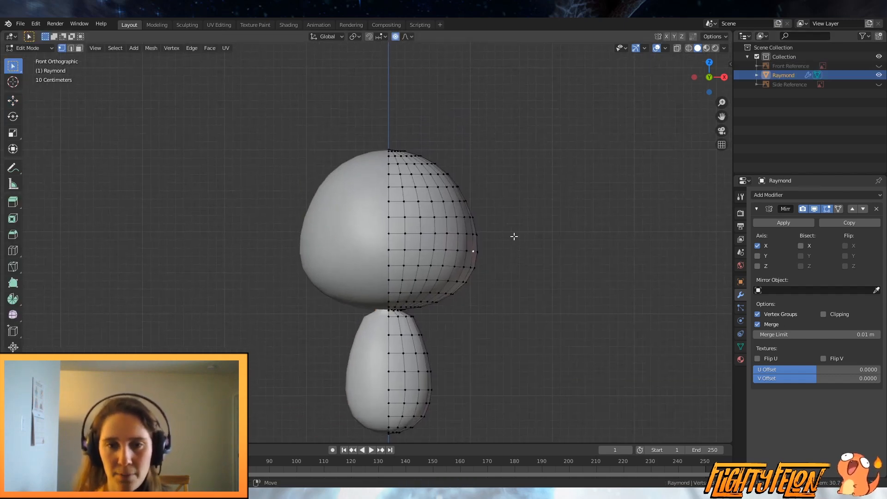
scroll(497, 222, down, 1)
click(879, 84)
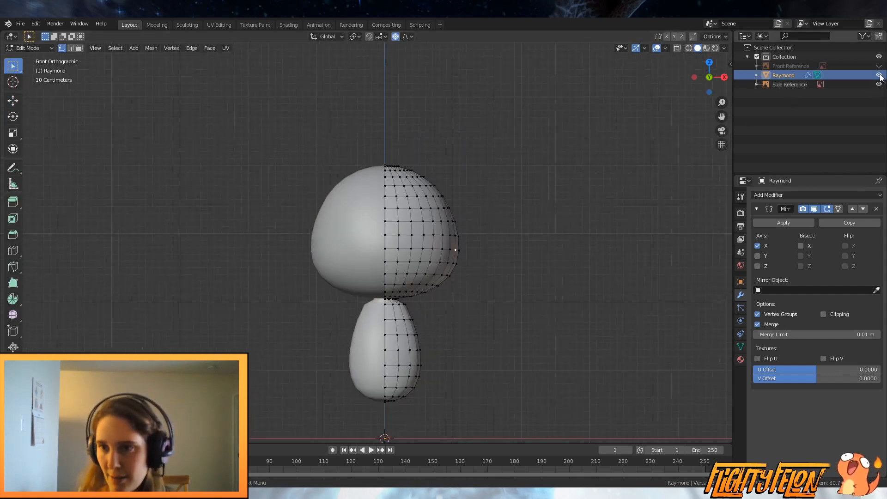
Step: Show the front reference image and compare the head and torso mesh with it
click(879, 65)
scroll(561, 224, down, 2)
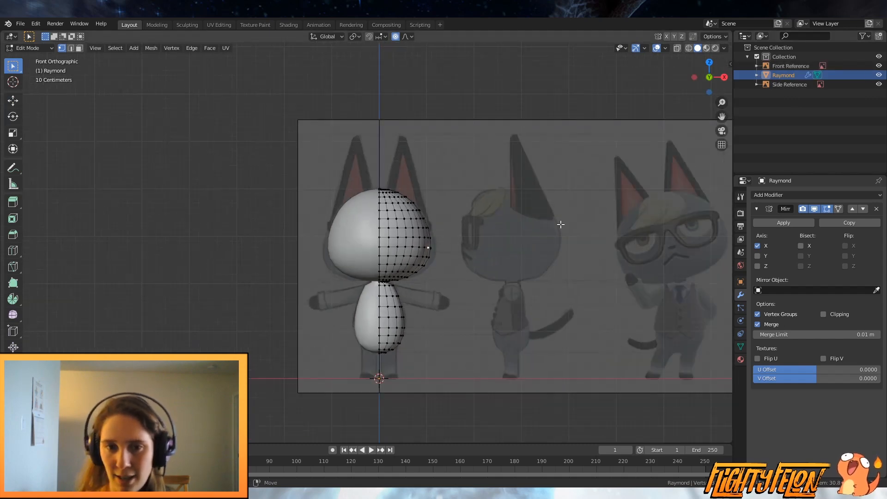
shift+middle_drag(561, 224, 522, 198)
scroll(521, 216, up, 1)
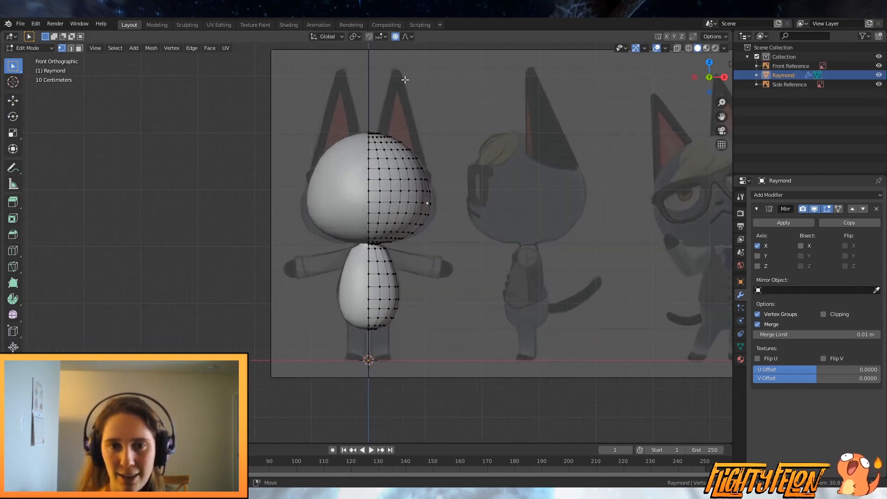
scroll(411, 111, up, 2)
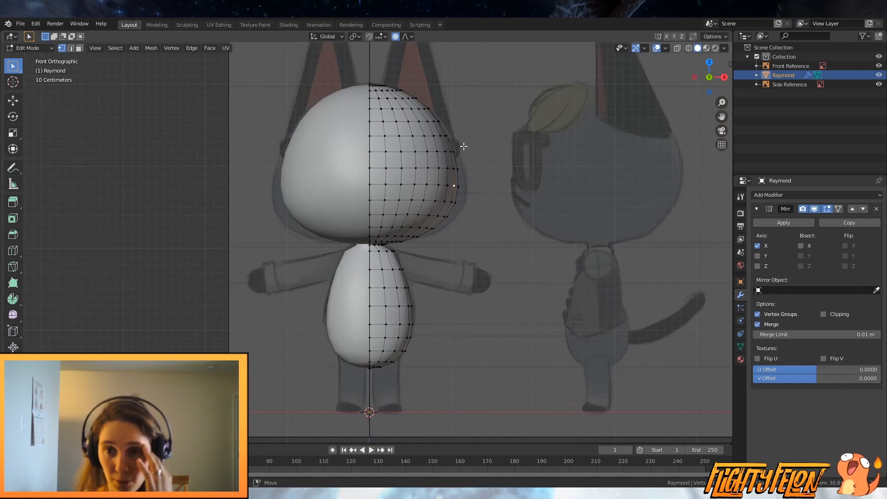
scroll(467, 149, up, 4)
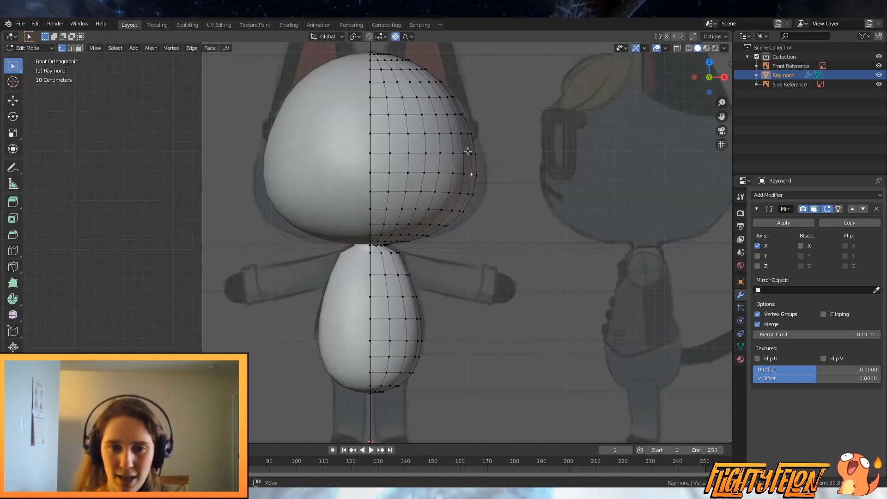
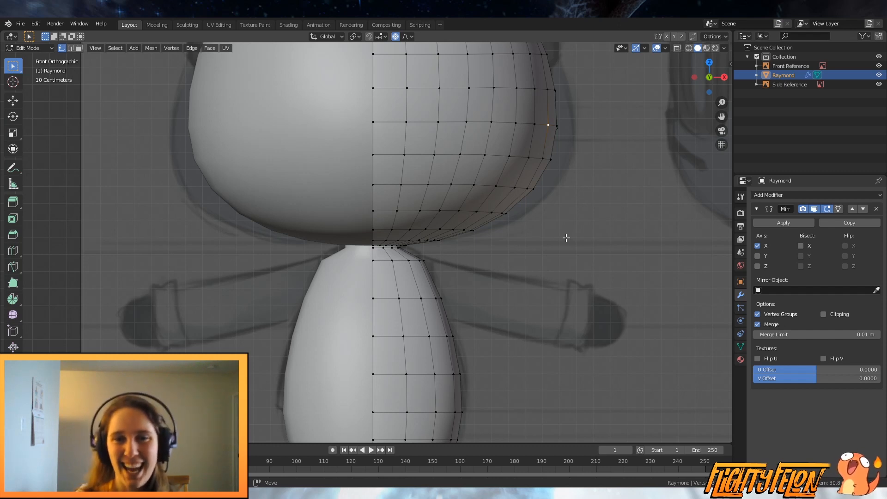
scroll(587, 276, down, 4)
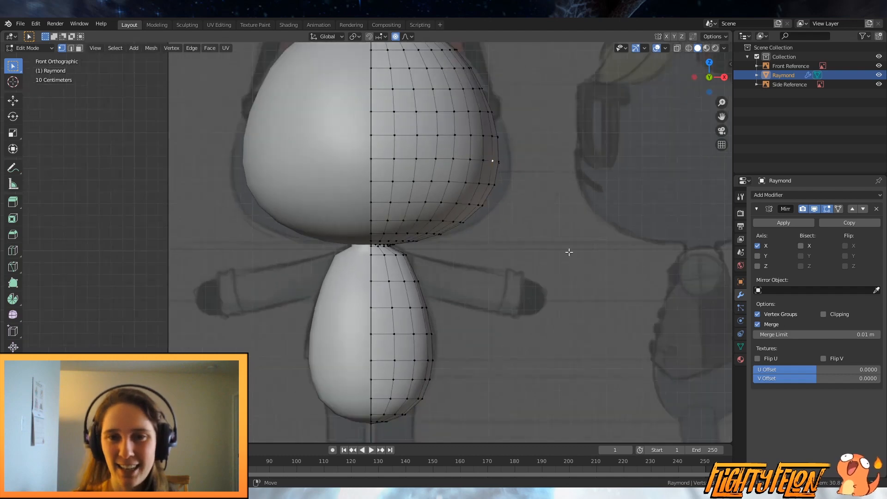
middle_drag(563, 244, 536, 252)
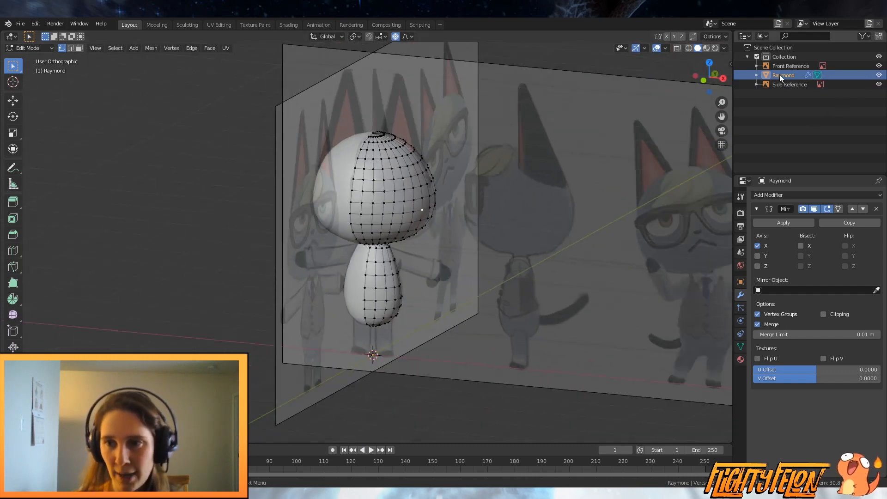
Step: Hide the Raymond mesh to inspect the reference images, show it again and save the file
click(879, 75)
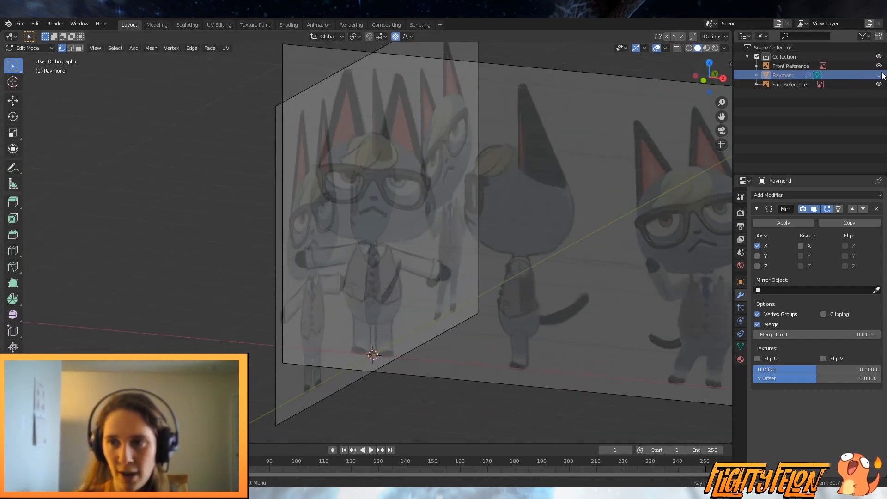
middle_drag(550, 179, 575, 173)
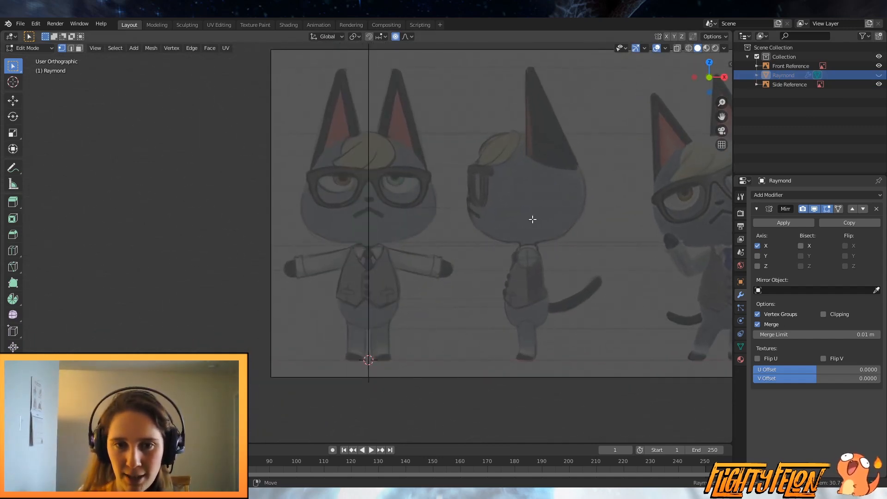
key(ctrl+s)
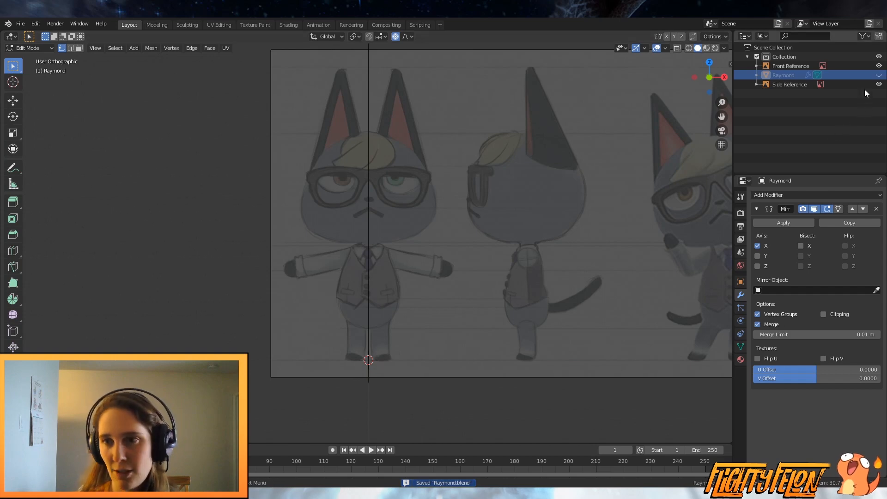
click(879, 75)
scroll(547, 194, up, 1)
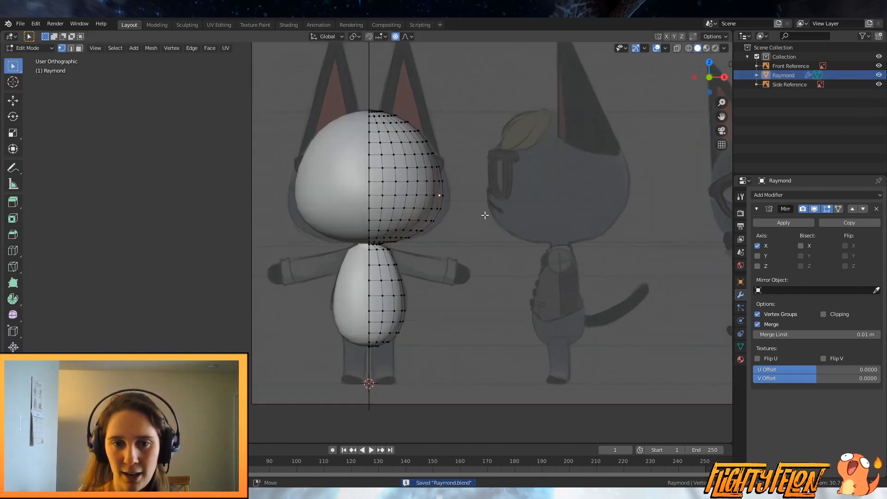
scroll(482, 223, down, 8)
scroll(482, 223, up, 8)
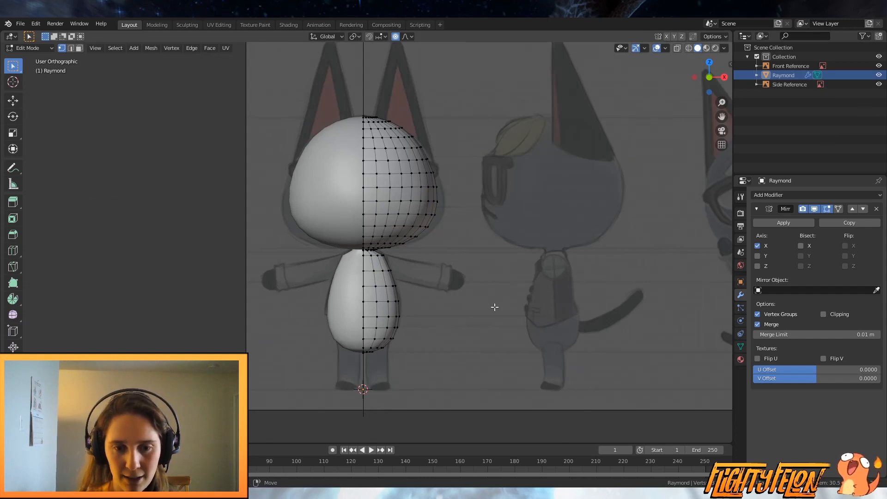
key(ctrl+s)
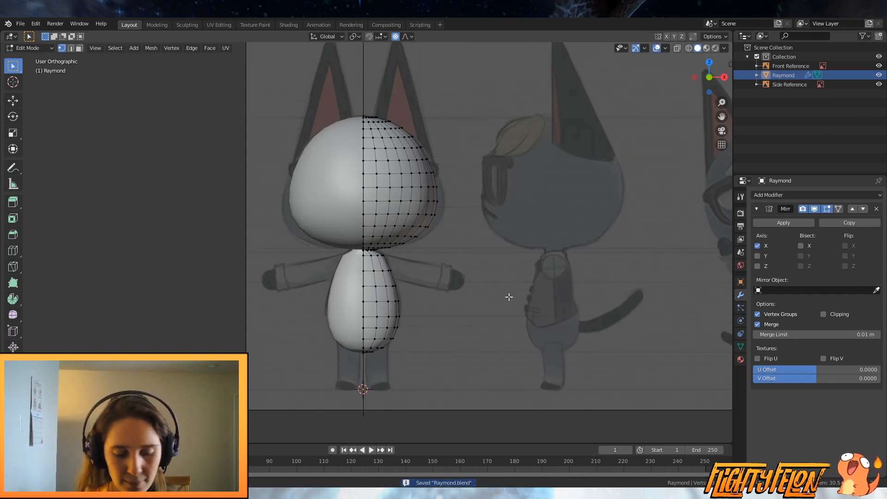
Step: Add a cube to the Raymond mesh, try moving it with proportional editing and undo the move
key(shift+a)
click(471, 267)
key(g)
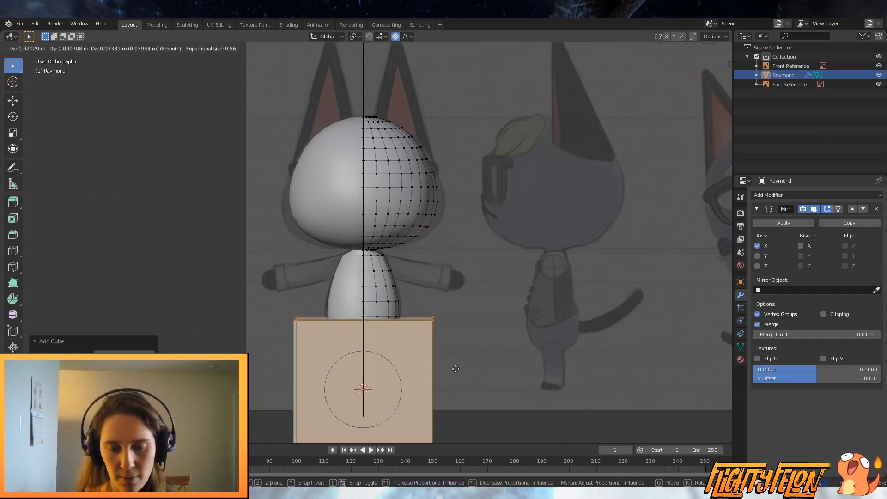
click(540, 135)
key(ctrl+z)
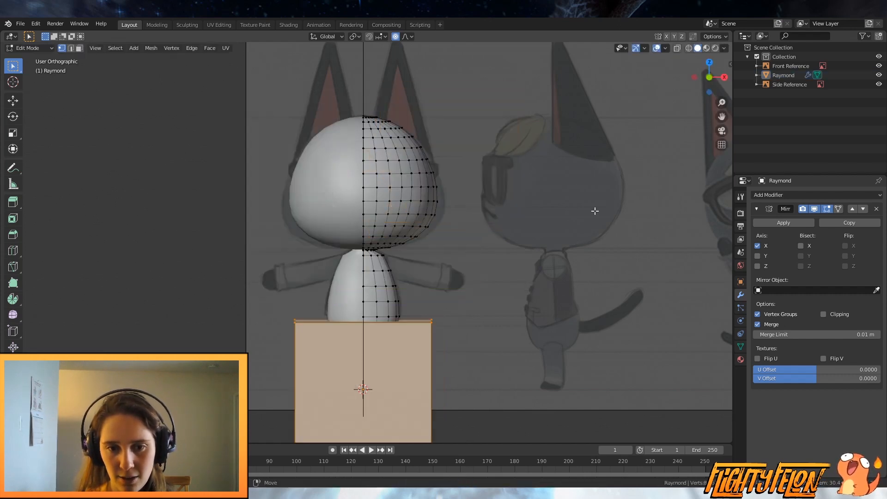
Step: Turn off proportional editing, scale the new cube down and place it over the ear base beside the mirror line
key(o)
key(s)
click(445, 336)
key(g)
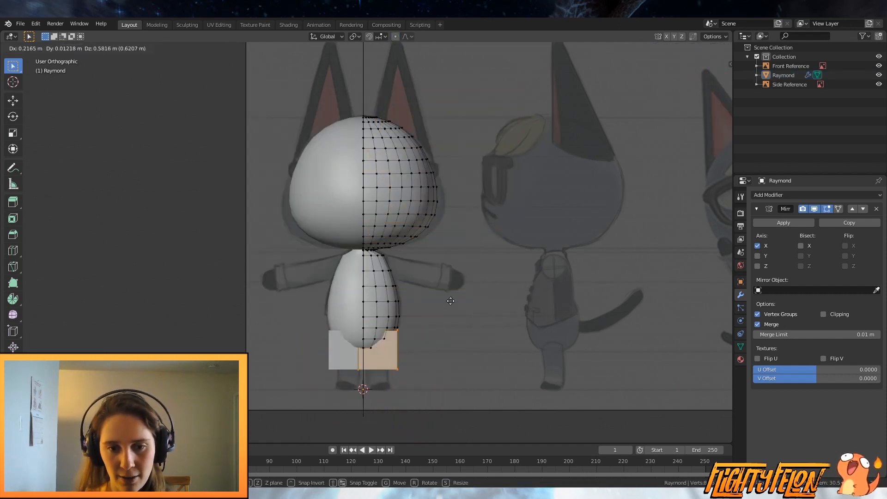
click(465, 92)
scroll(457, 101, up, 1)
shift+middle_drag(454, 104, 465, 251)
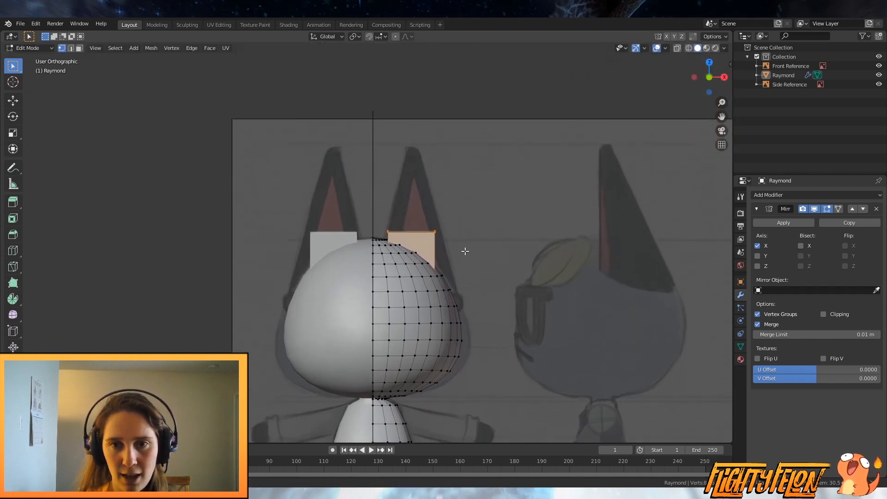
Step: Extrude the cube's top face upward to the tip of the ear in the front reference
scroll(465, 252, up, 2)
middle_drag(476, 289, 195, 55)
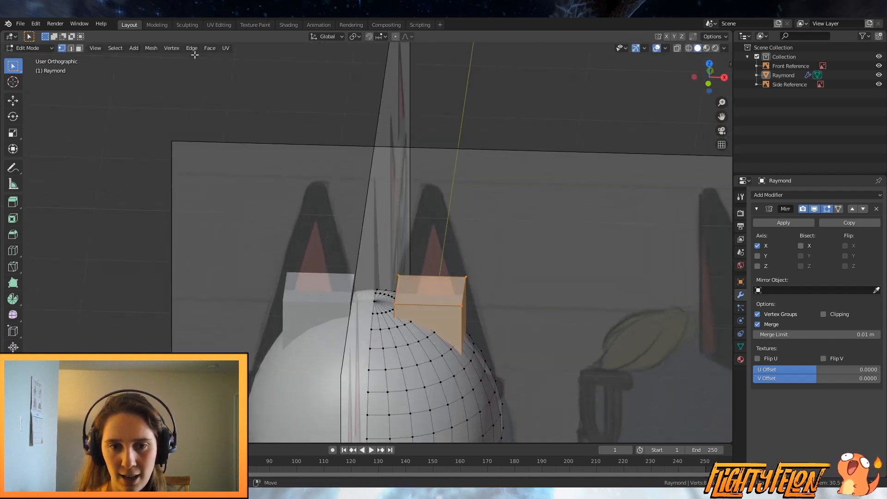
click(80, 48)
click(448, 292)
key(KP_1)
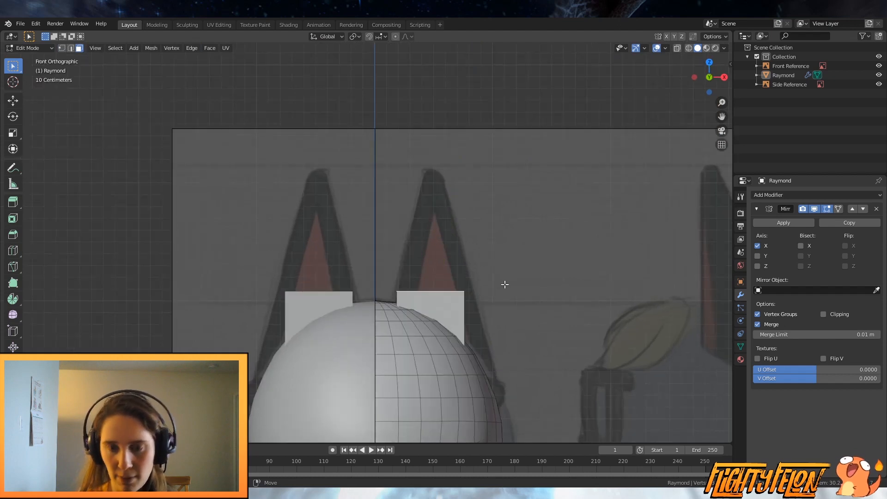
key(e)
click(600, 208)
Step: Shrink the extruded top face to a narrow ear tip and move it onto the front reference
key(s)
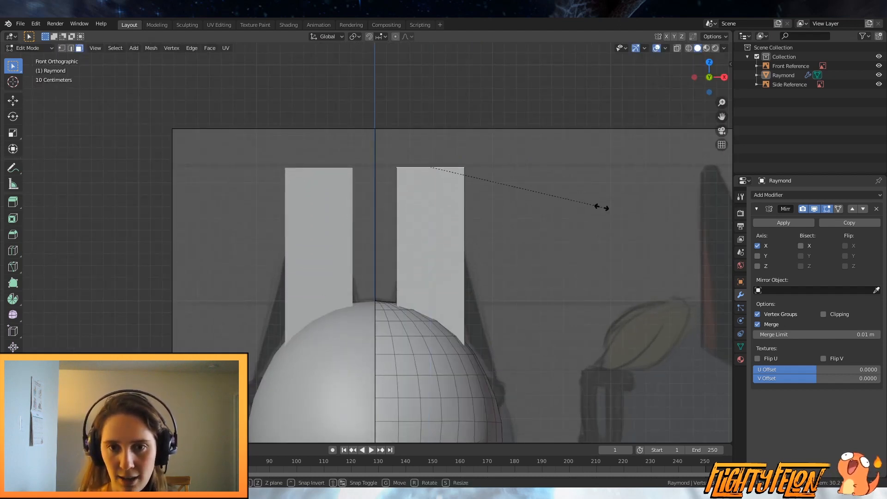
click(474, 179)
key(g)
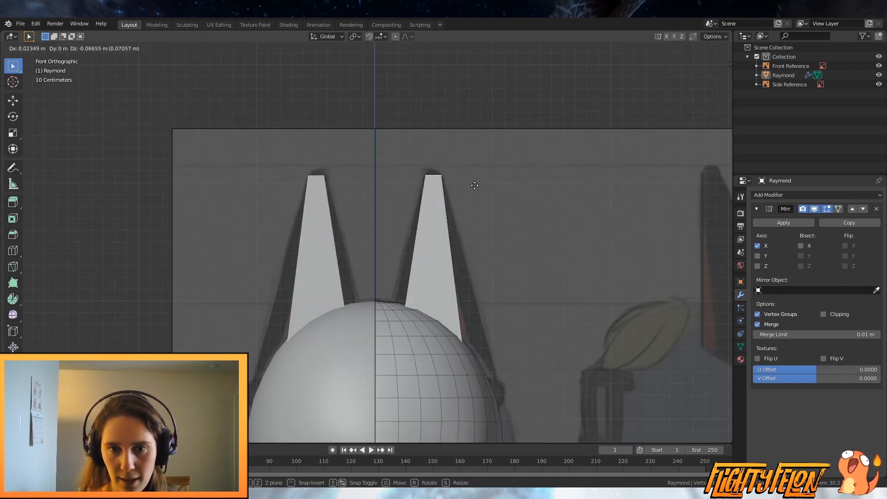
click(476, 185)
Step: Enable X-ray, widen the ear's bottom face and lower it into the head to match the front reference
key(alt+z)
scroll(423, 349, down, 2)
middle_drag(420, 339, 411, 318)
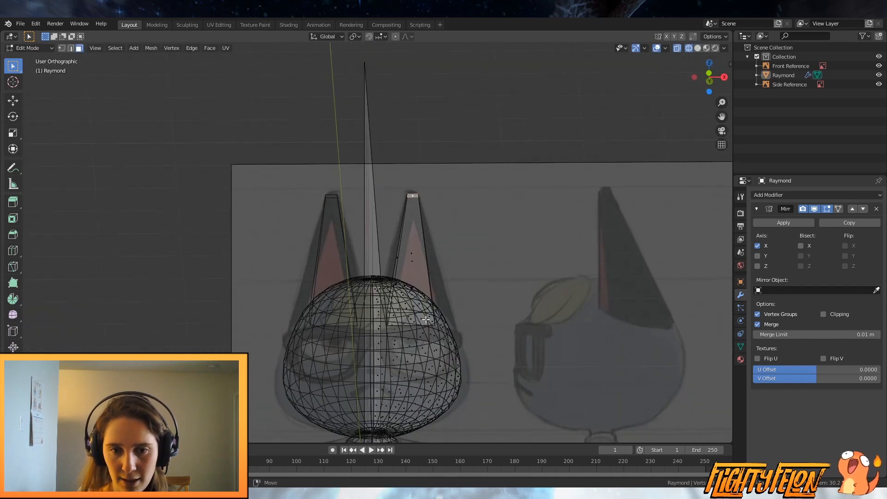
click(411, 318)
key(KP_1)
key(s)
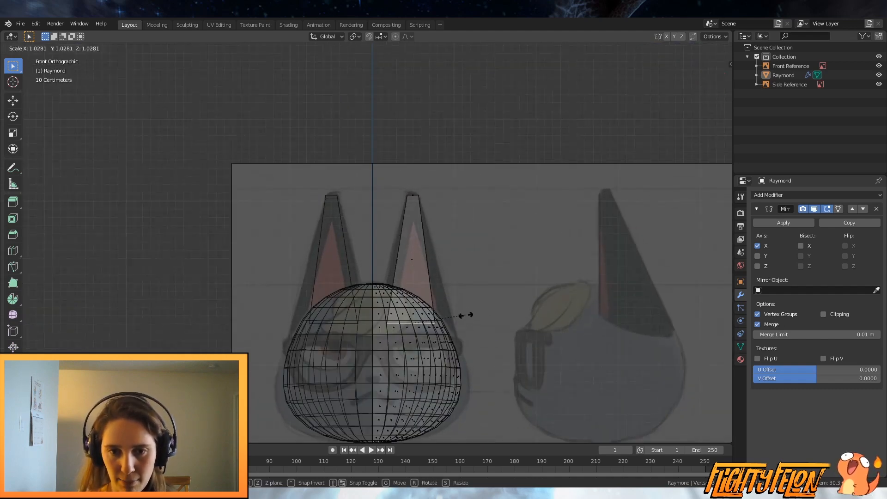
click(498, 331)
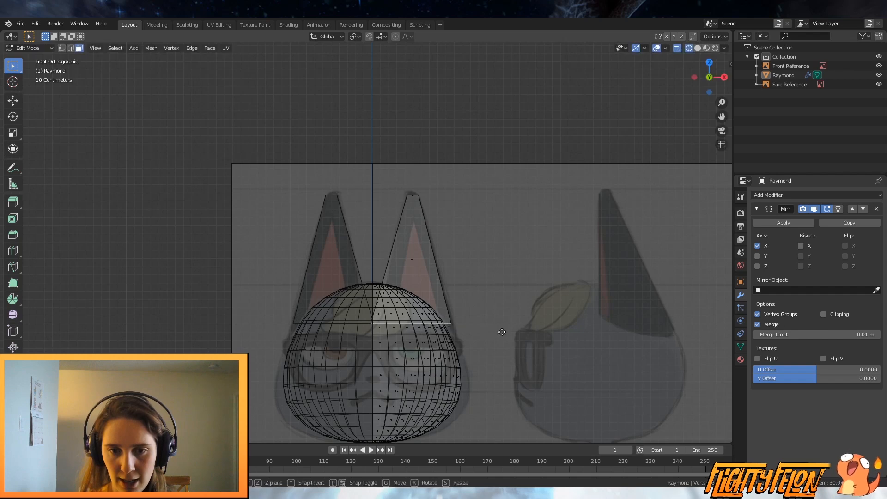
key(g)
click(500, 345)
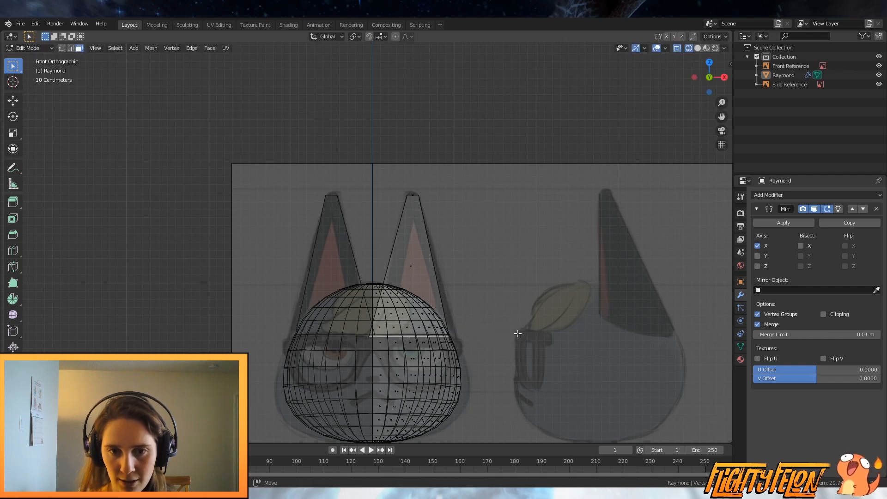
Step: Move the ear's bottom face backward along the Y axis to match the side reference
key(KP_3)
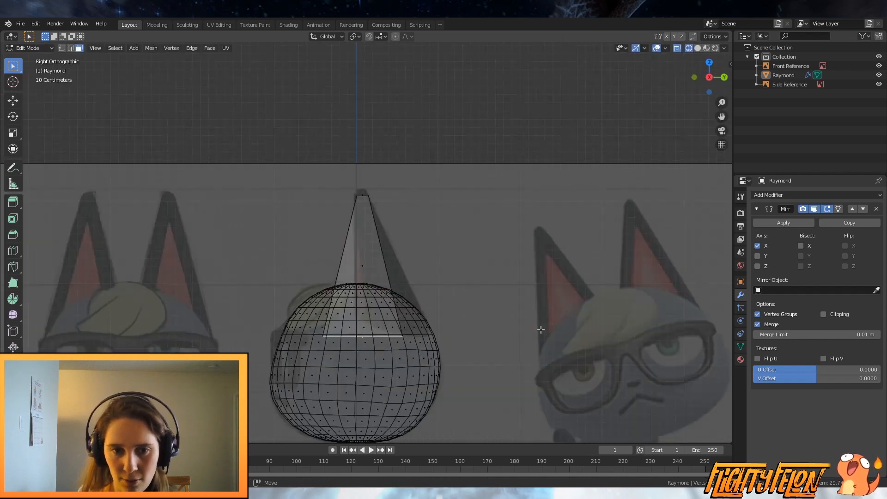
key(g)
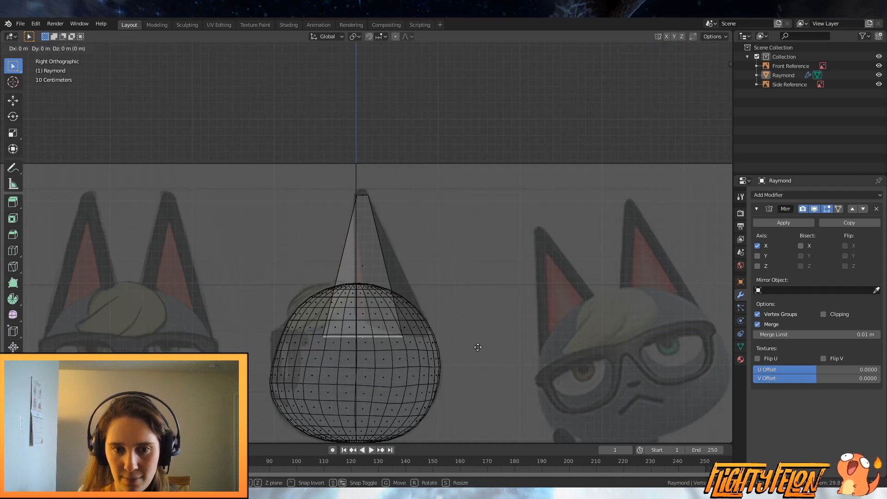
key(y)
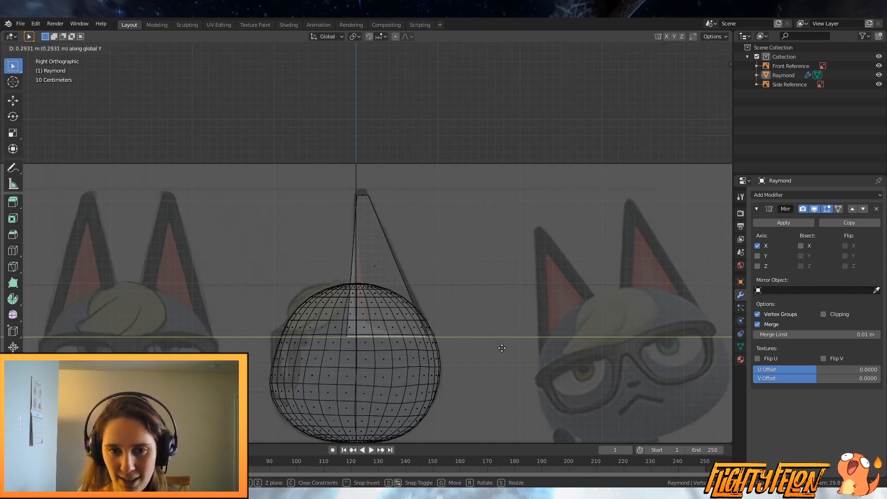
click(511, 349)
Step: Return to solid shading, delete all linked geometry of the blocky ear and save the file
mouse_move(499, 311)
middle_down()
mouse_move(526, 352)
mouse_move(466, 352)
mouse_move(555, 370)
mouse_move(505, 367)
mouse_move(329, 255)
mouse_move(491, 309)
mouse_move(529, 309)
mouse_move(513, 319)
mouse_move(539, 313)
mouse_move(519, 317)
mouse_move(503, 373)
mouse_move(519, 374)
mouse_move(519, 325)
mouse_move(493, 301)
mouse_move(427, 313)
mouse_move(560, 302)
mouse_move(444, 299)
middle_up()
key(z)
click(564, 367)
key(l)
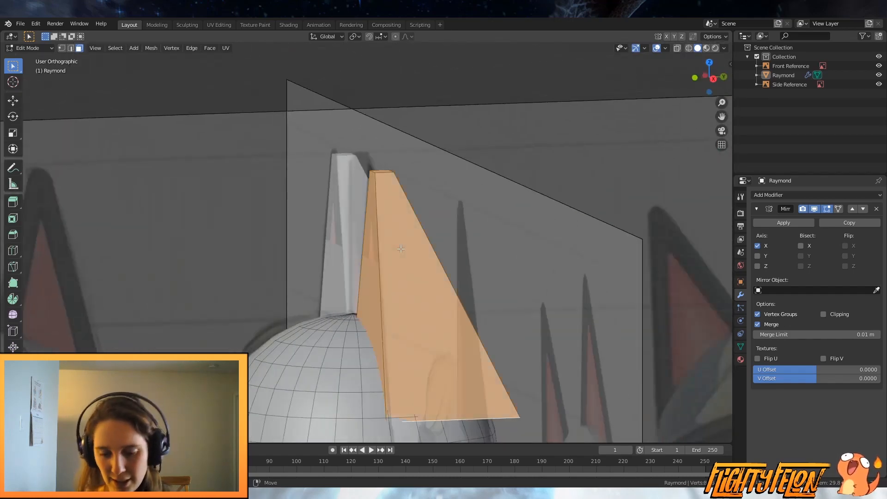
click(392, 269)
middle_drag(389, 267, 580, 336)
key(ctrl+s)
Step: Examine the ear shapes in the front view of the references and save the file
scroll(411, 303, down, 2)
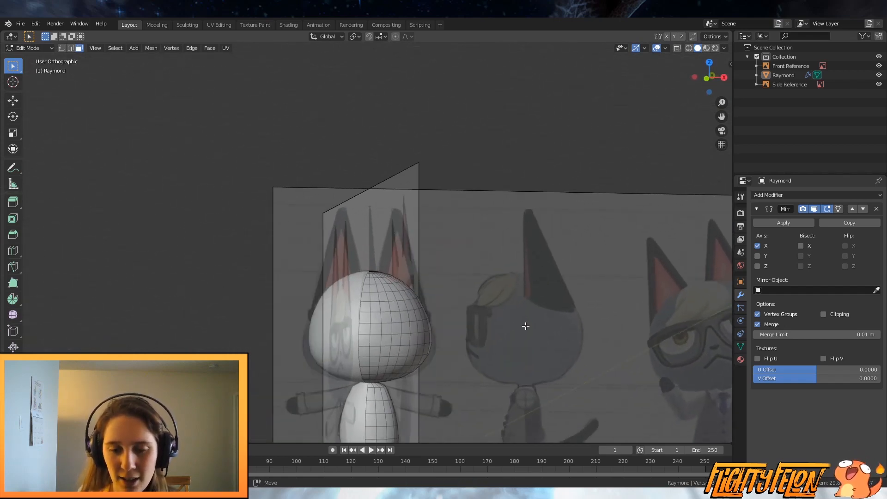
key(KP_1)
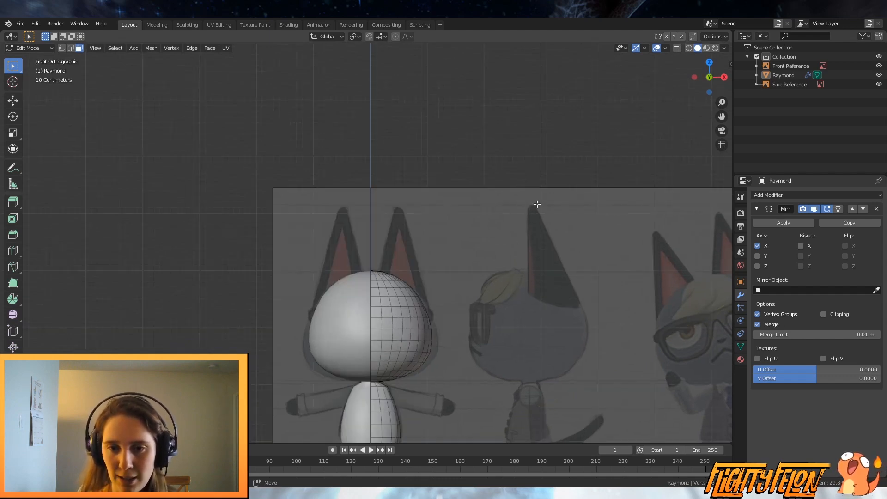
scroll(537, 244, up, 2)
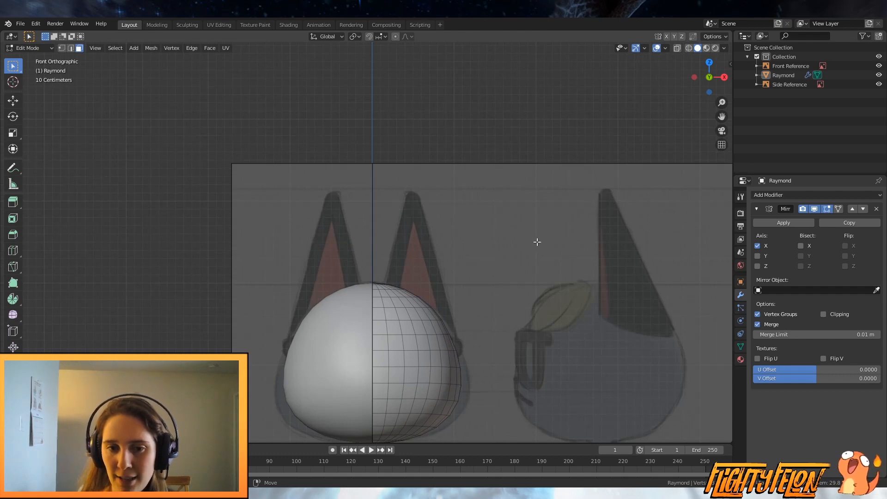
scroll(553, 248, down, 1)
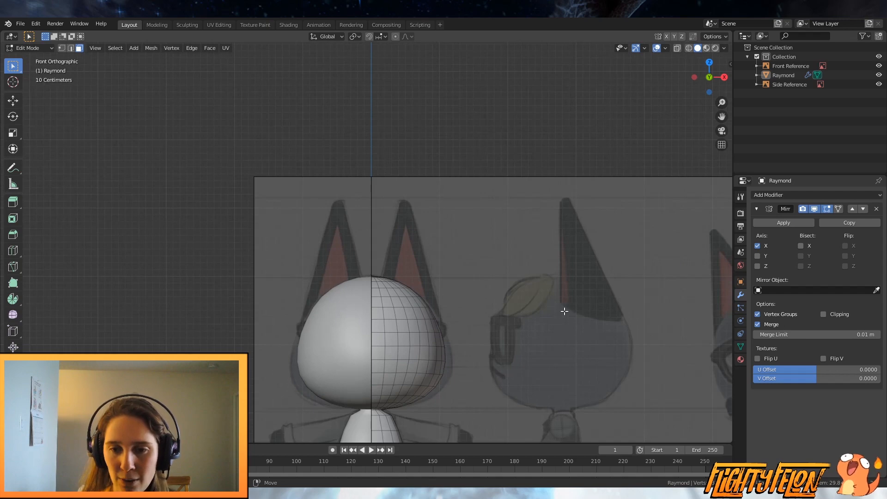
middle_drag(512, 285, 450, 315)
key(ctrl+s)
Step: Switch to vertex selection and add a circle mesh with 16 vertices for the ear base
click(61, 48)
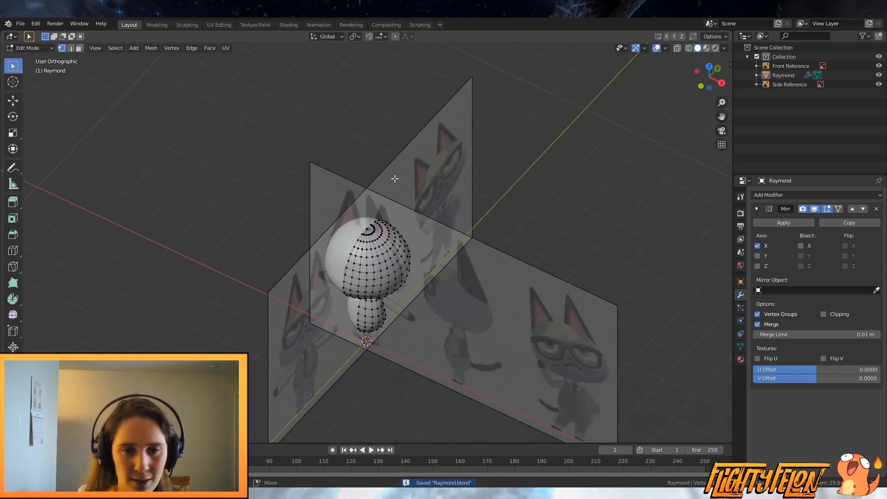
scroll(438, 283, up, 2)
key(shift+a)
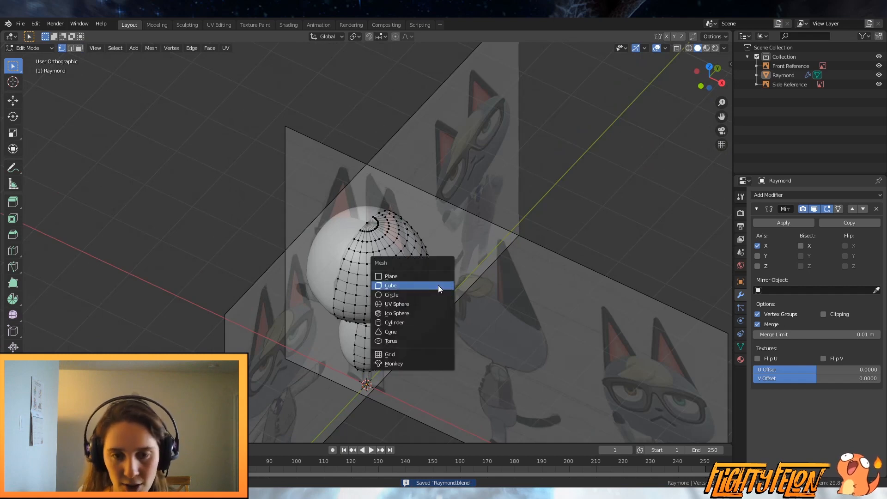
click(428, 294)
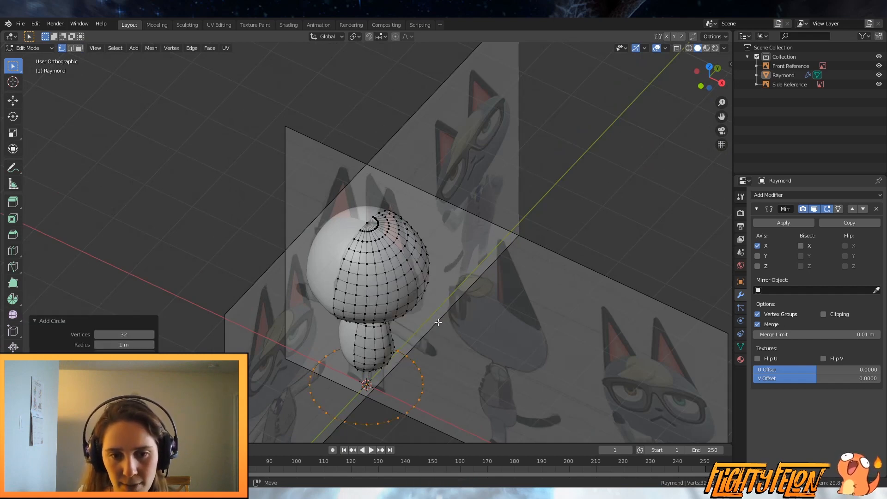
middle_drag(461, 365, 481, 283)
scroll(420, 342, up, 3)
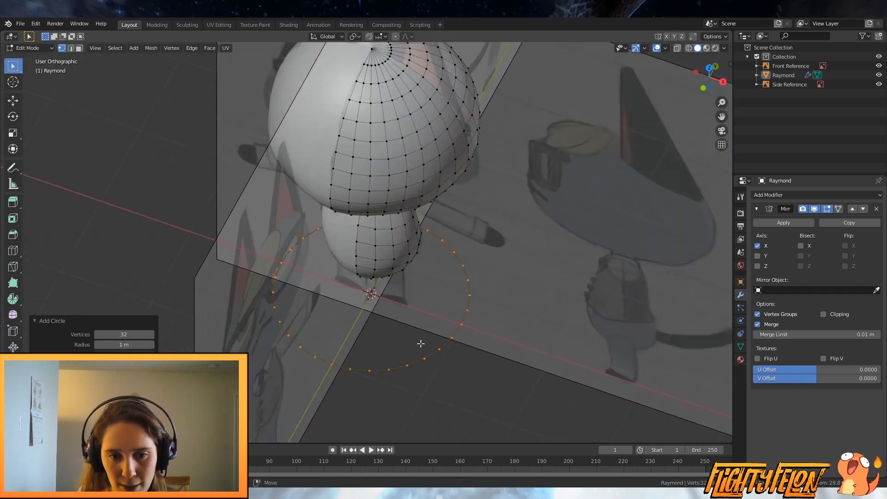
click(121, 337)
text(16)
key(Return)
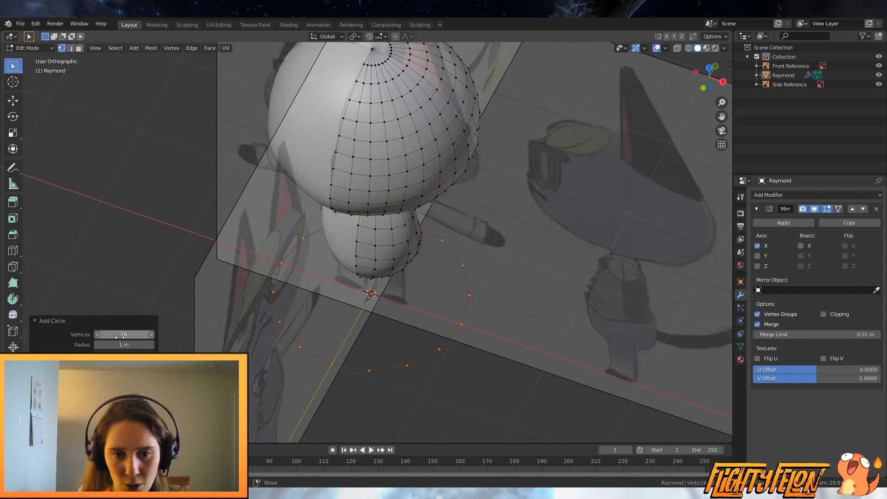
Step: Select the seven front vertices of the new circle and flatten their arc by scaling along the Y axis
mouse_move(305, 338)
middle_down()
mouse_move(295, 356)
mouse_move(303, 342)
middle_up()
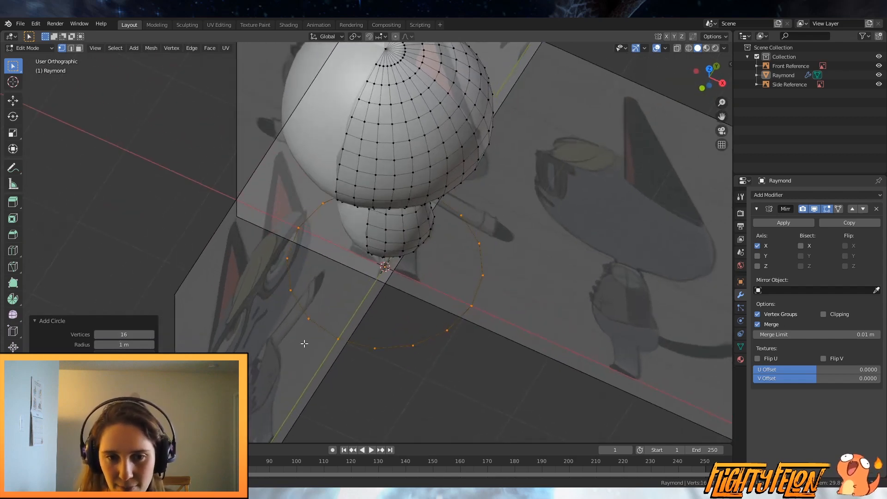
click(286, 264)
shift+click(294, 291)
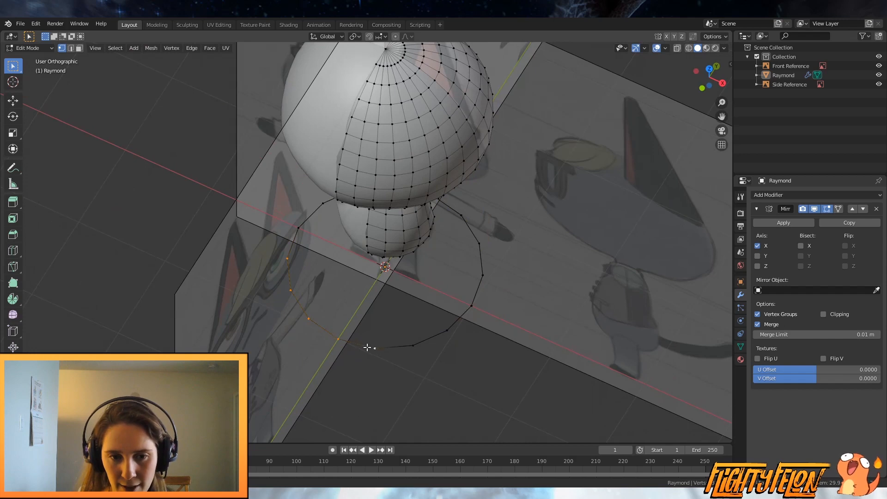
middle_drag(516, 336, 510, 336)
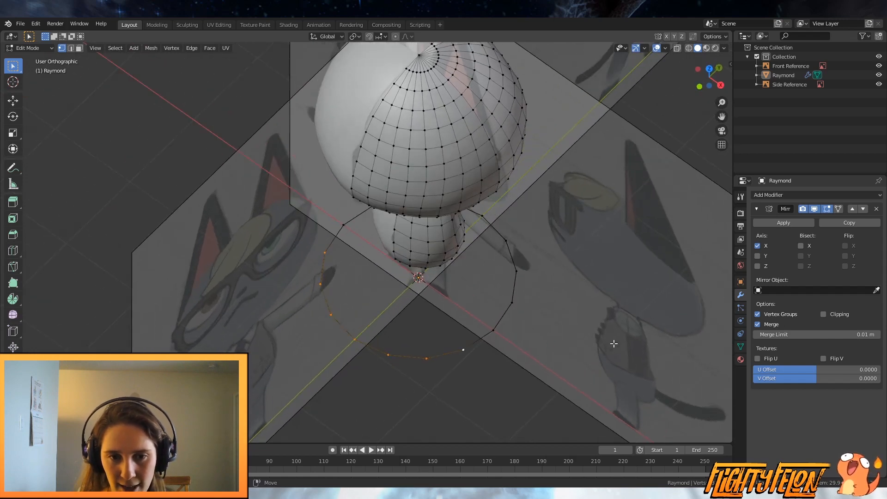
key(s)
key(y)
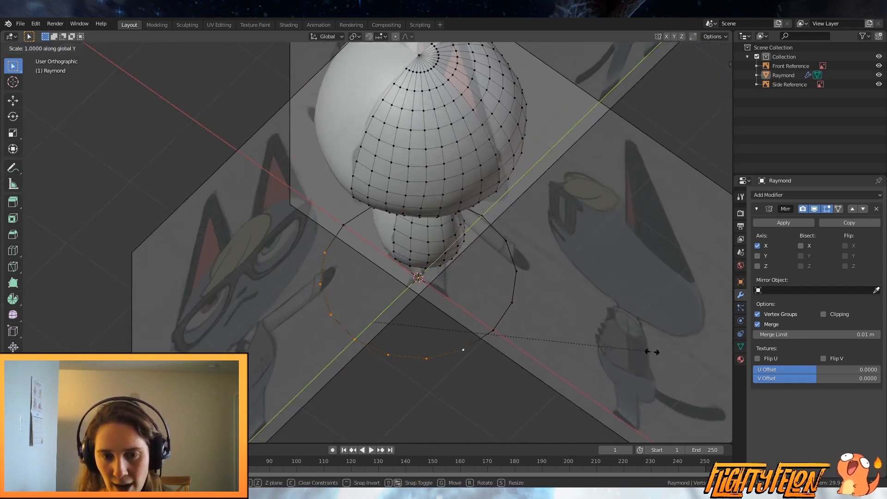
click(453, 337)
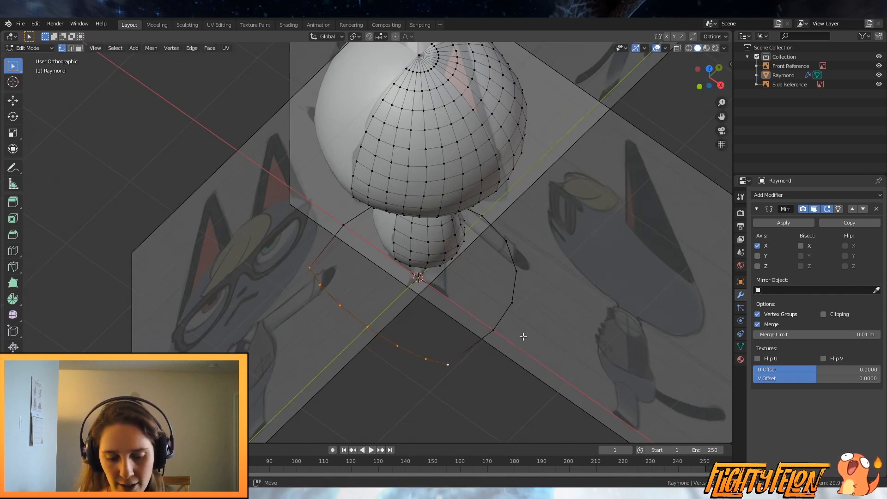
Step: Move the flattened front vertices about 0.59 m backward along the Y axis to form a half-round base
key(g)
key(y)
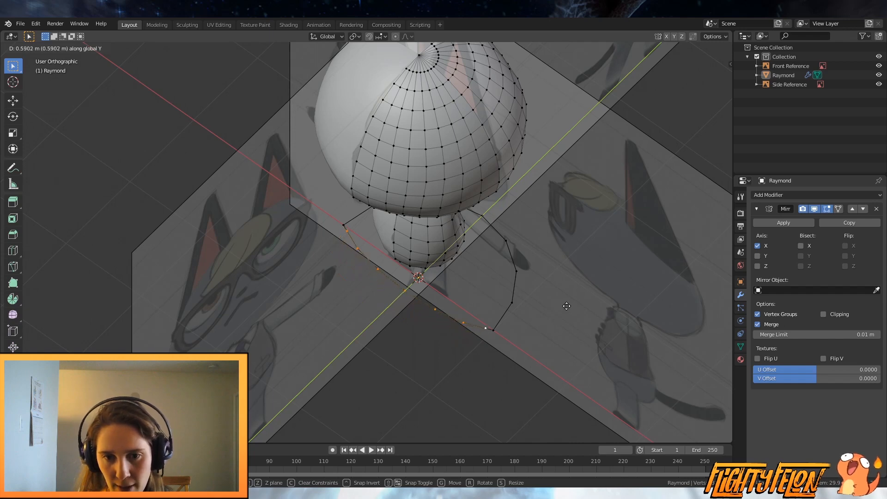
click(564, 307)
Step: Select the whole ear-base loop, scale it down and place it at the head's top under the ear in the front reference
middle_drag(557, 307, 516, 341)
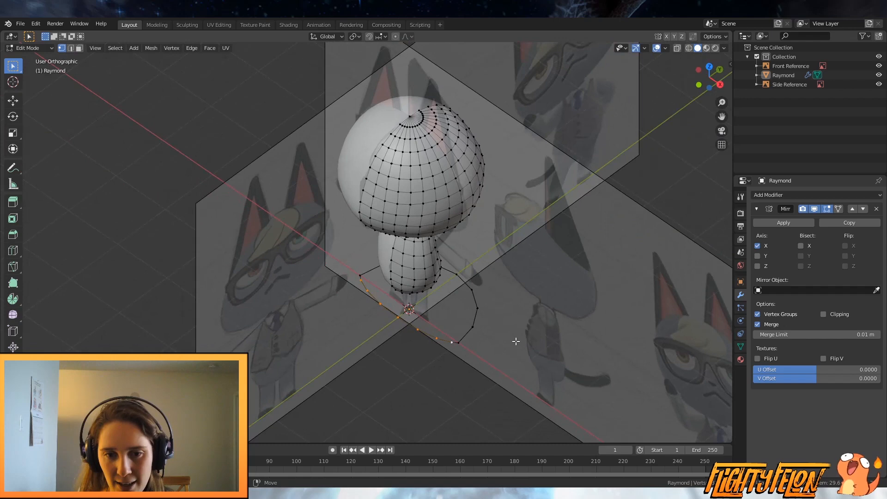
alt+click(466, 335)
key(KP_1)
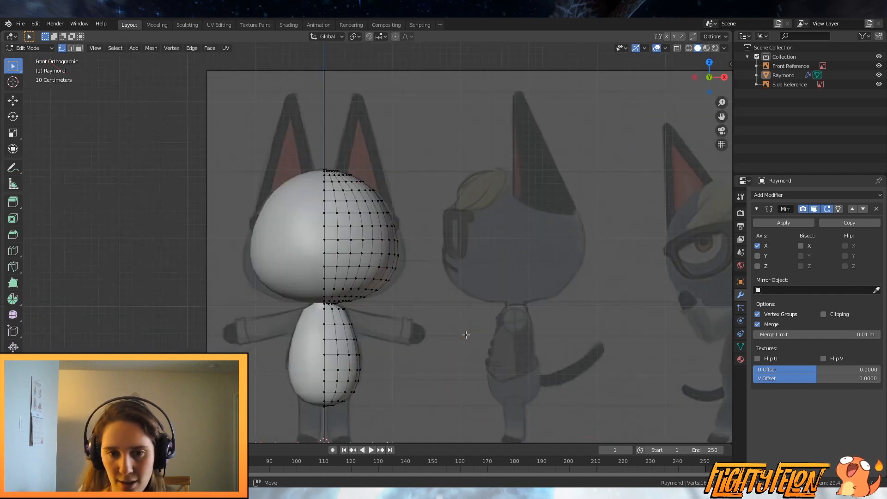
key(g)
key(s)
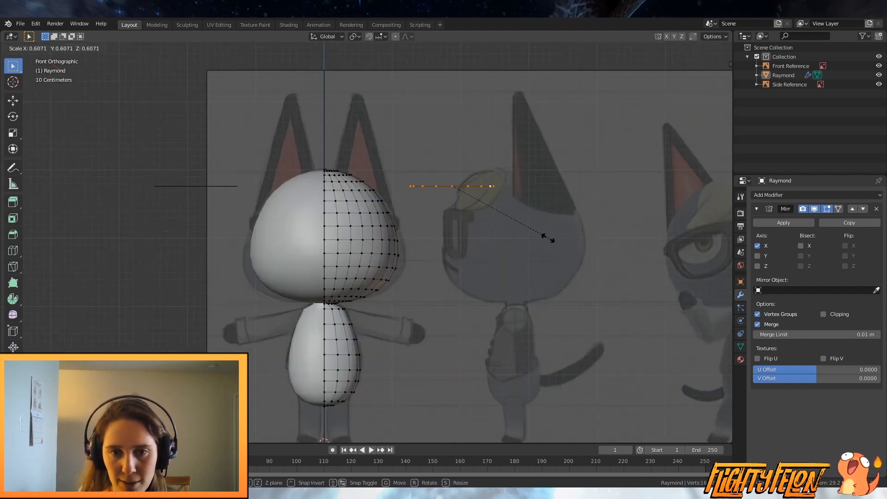
click(531, 229)
key(g)
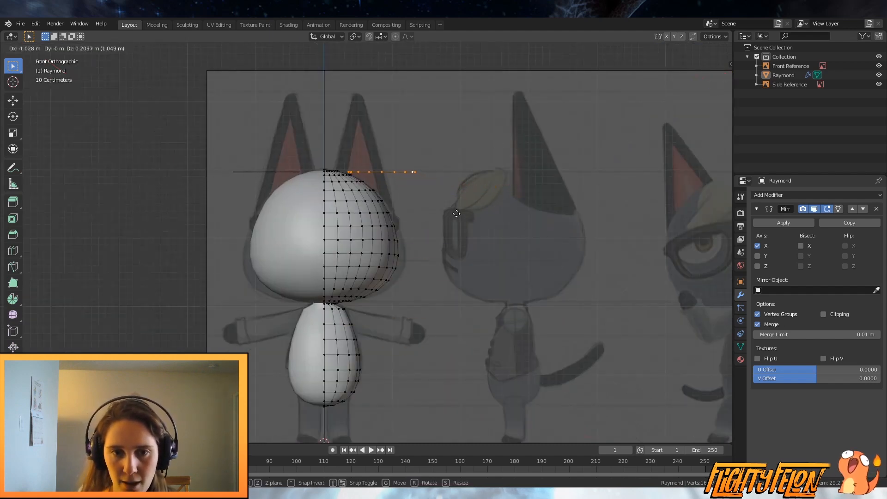
click(444, 213)
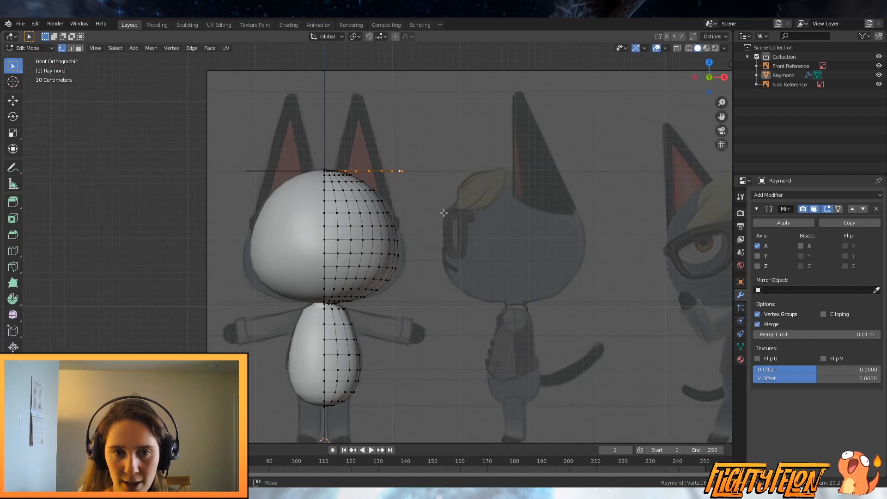
Step: Scale the ear-base loop up slightly to match the ear's width in the side reference
key(KP_3)
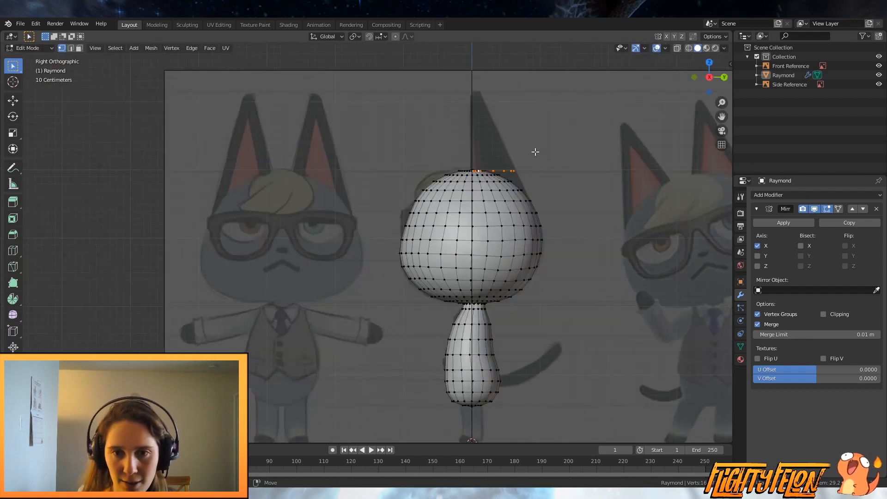
scroll(535, 152, up, 6)
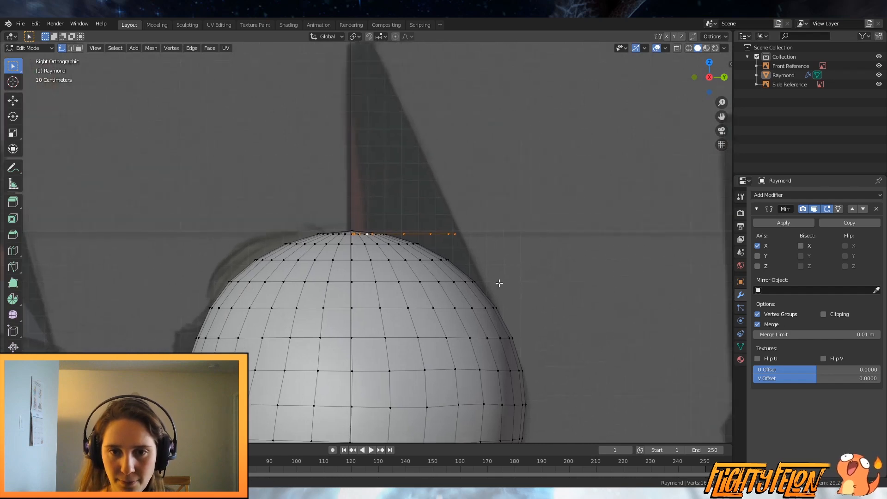
scroll(499, 283, up, 3)
key(s)
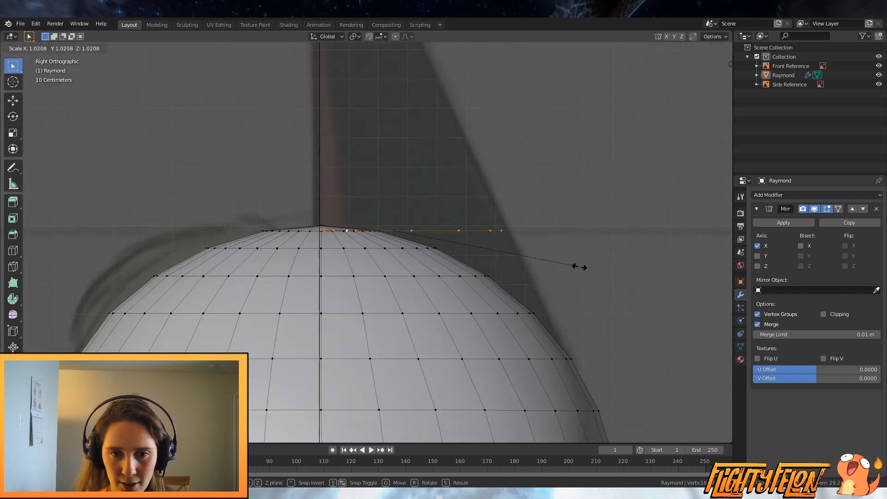
click(584, 268)
key(g)
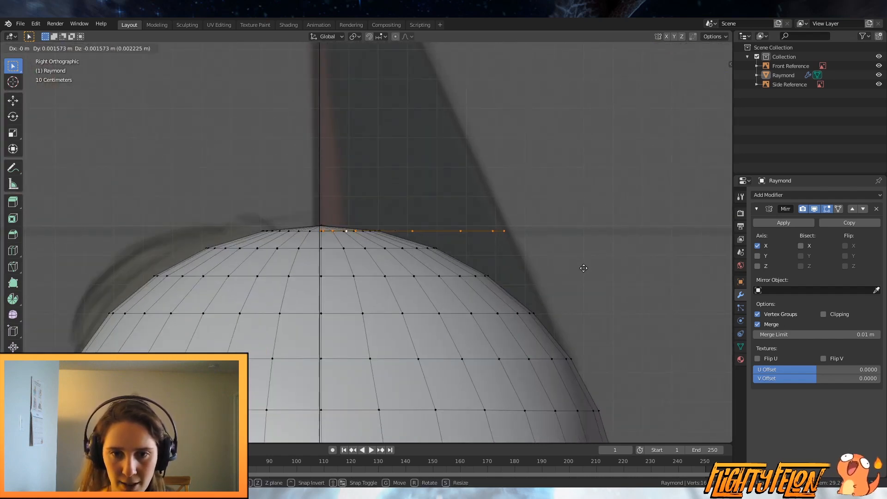
key(Escape)
key(s)
key(y)
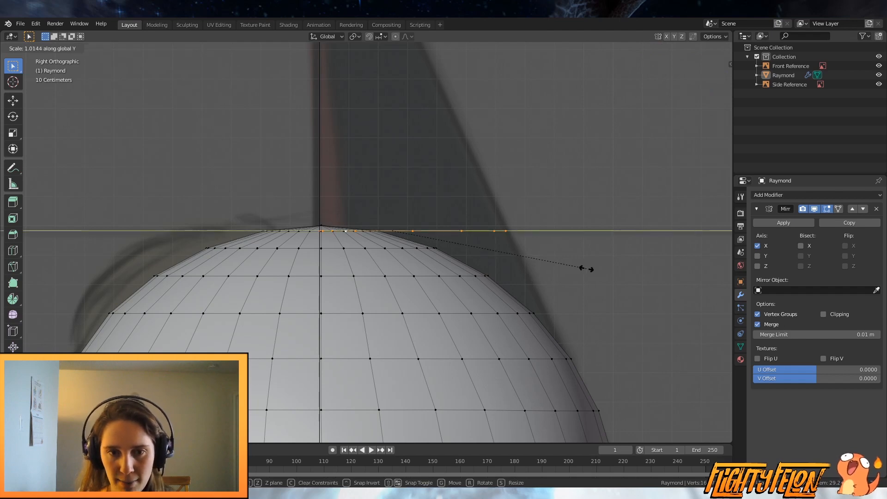
key(Escape)
key(g)
key(y)
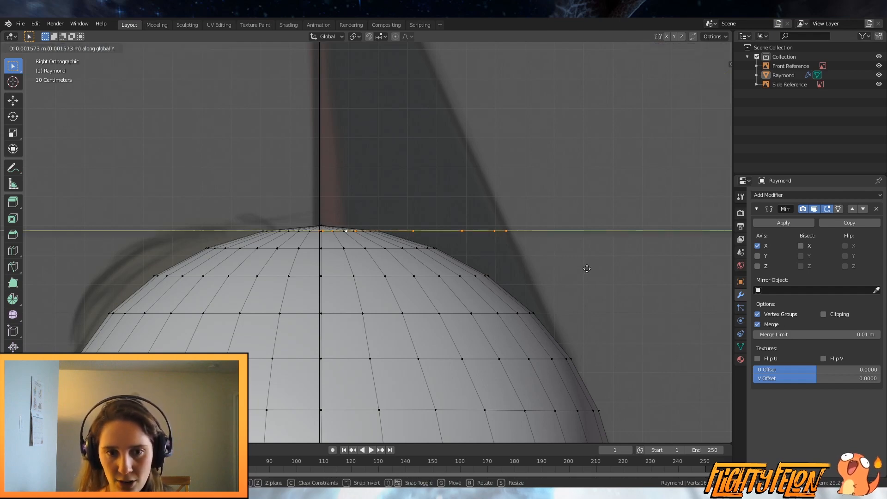
key(Escape)
Step: Show the mesh as wireframe and lower the ear-base loop along Z into the head, near the top of the glasses
key(KP_1)
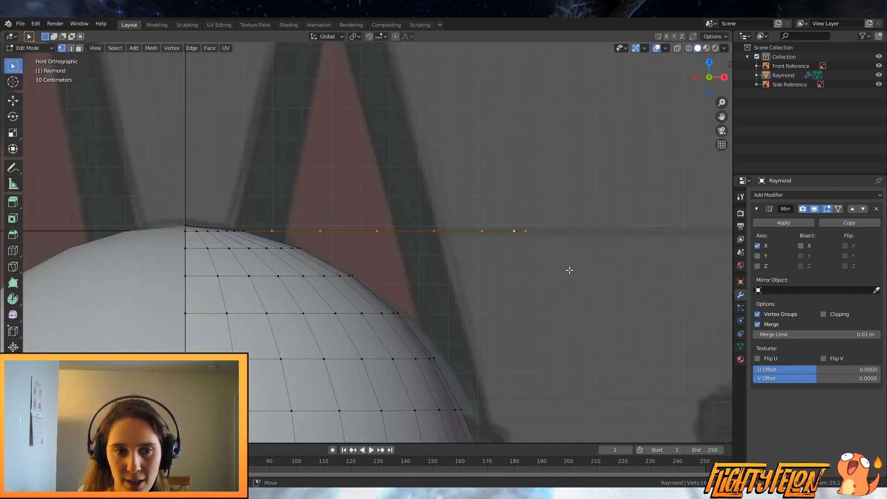
key(KP_3)
key(KP_1)
scroll(592, 284, down, 2)
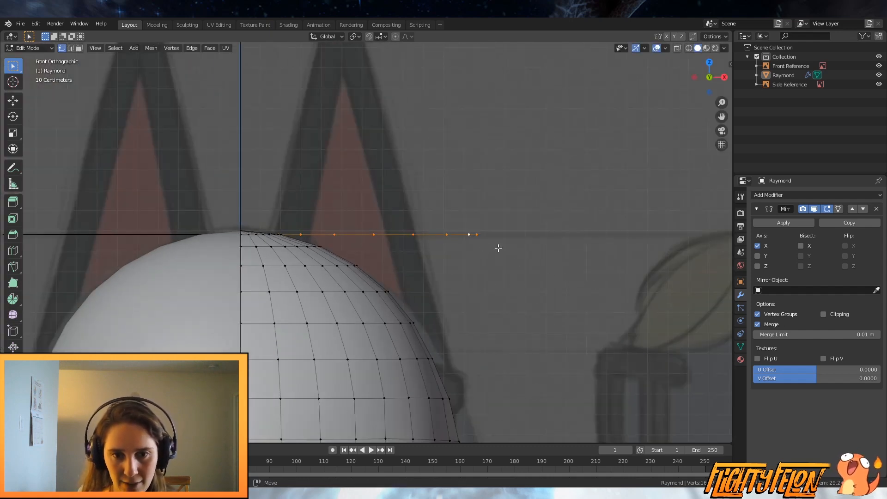
key(z)
click(479, 263)
shift+middle_drag(479, 263, 519, 202)
key(g)
key(z)
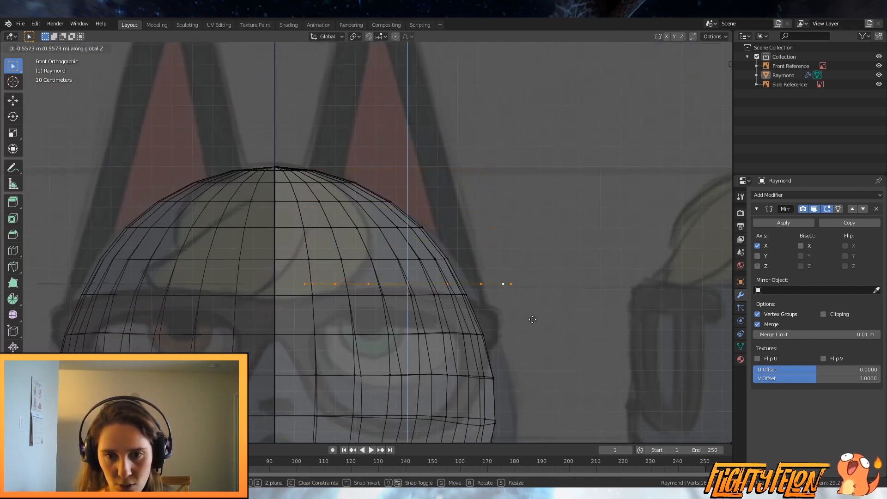
click(535, 344)
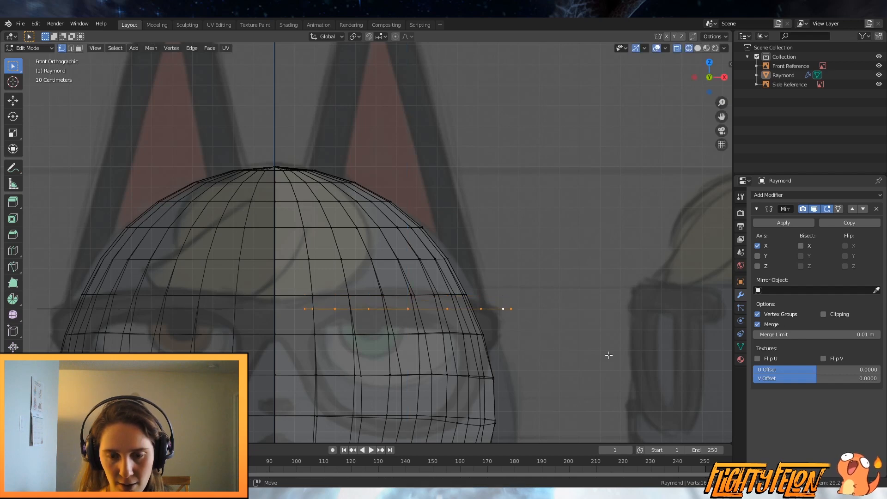
Step: Move the ear-base loop along the X axis toward the head's centre so it sits inside the head
key(g)
key(x)
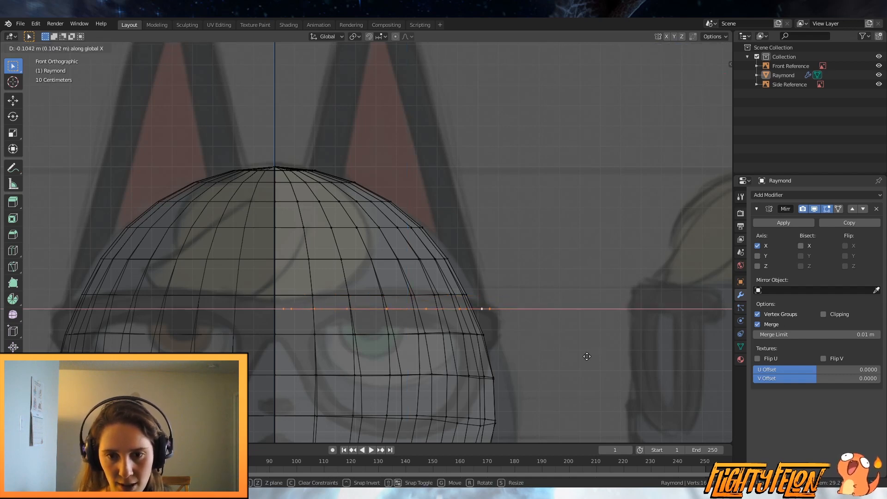
click(583, 356)
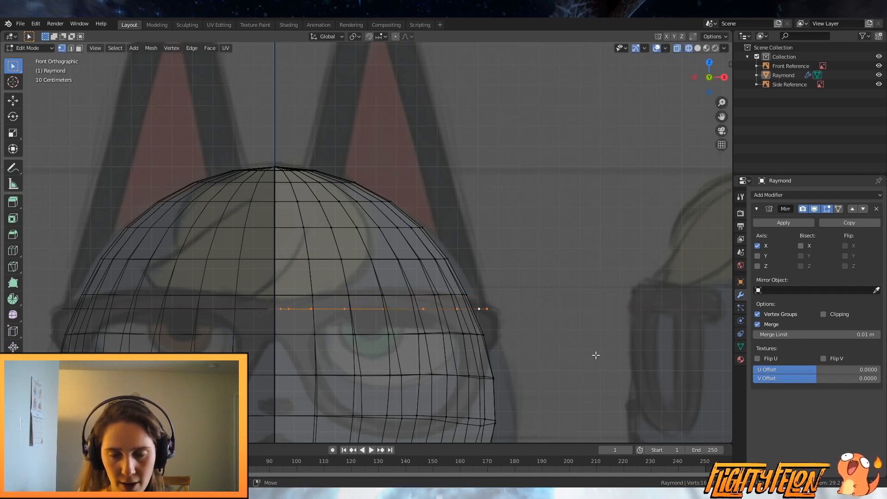
middle_drag(596, 355, 582, 373)
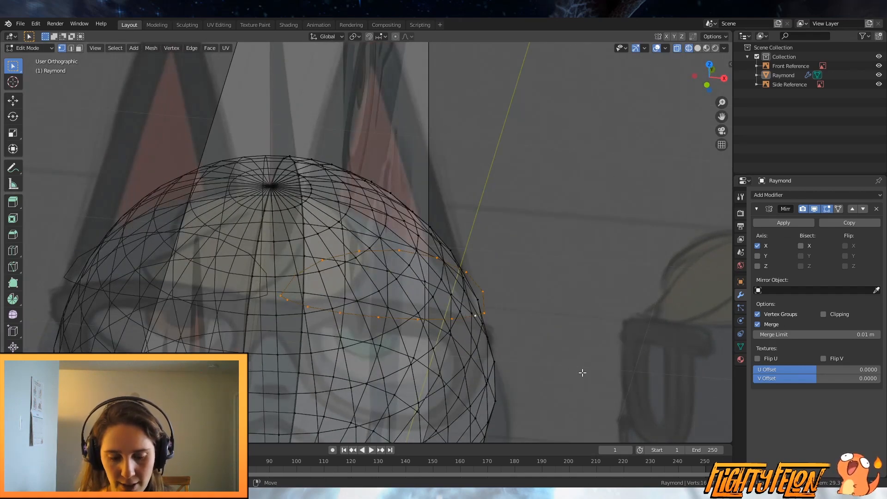
key(g)
key(x)
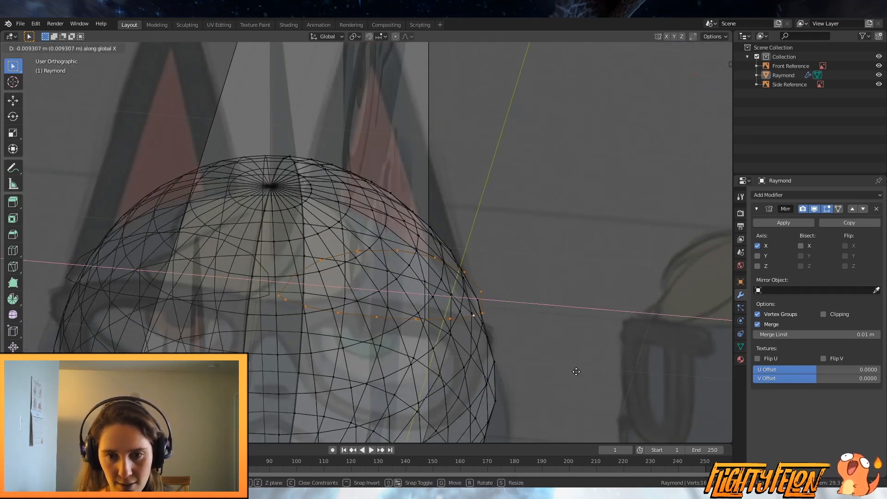
click(566, 368)
Step: Return to solid shading, check the ear base's position inside the head and save the file
key(z)
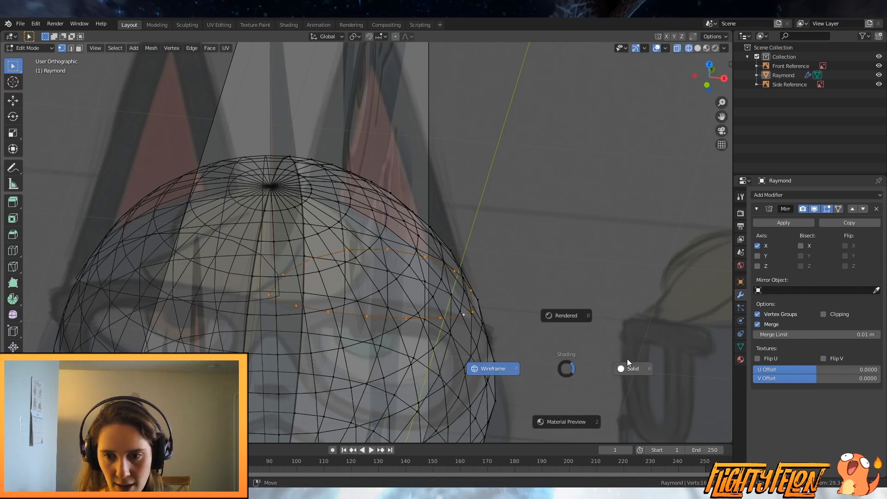
click(627, 359)
middle_drag(627, 358, 556, 370)
key(g)
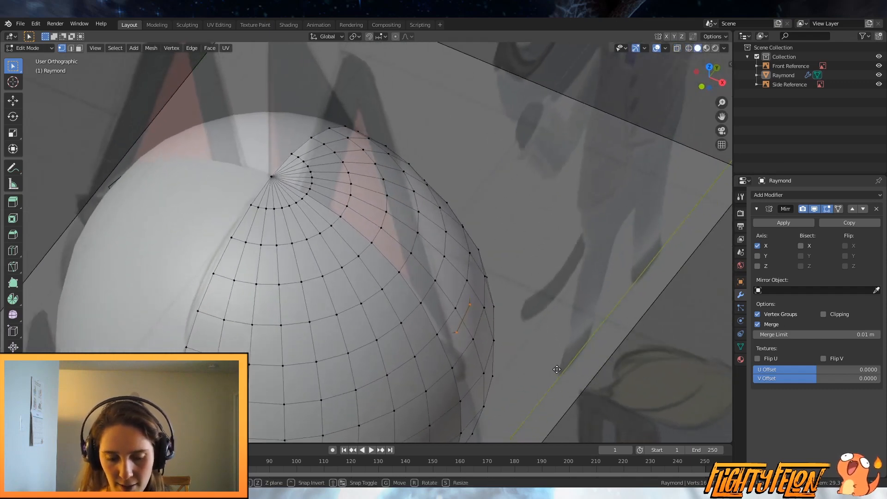
key(x)
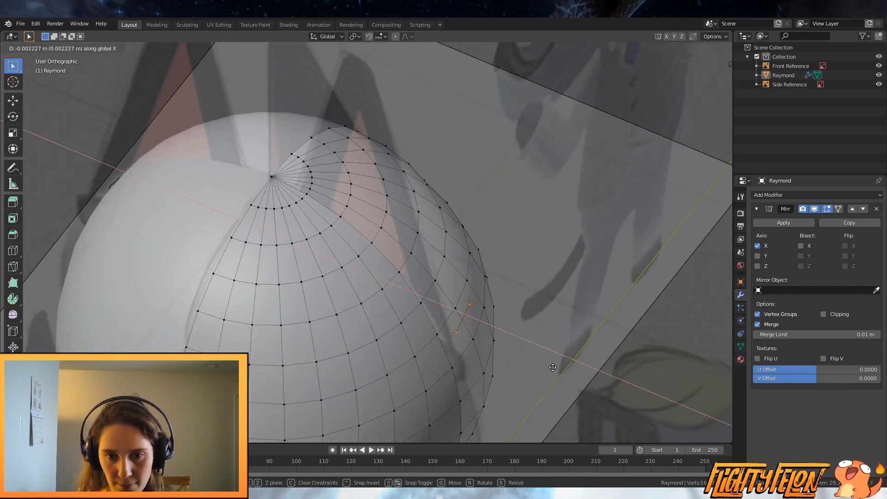
key(Escape)
key(KP_1)
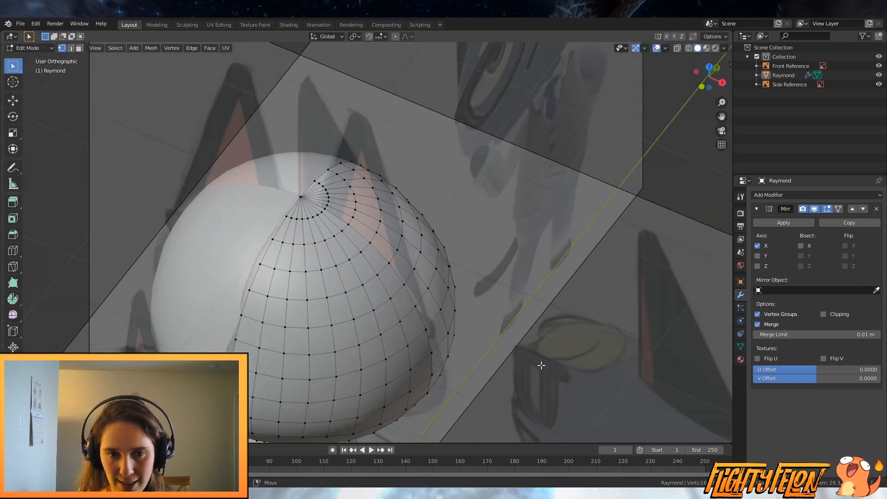
key(ctrl+s)
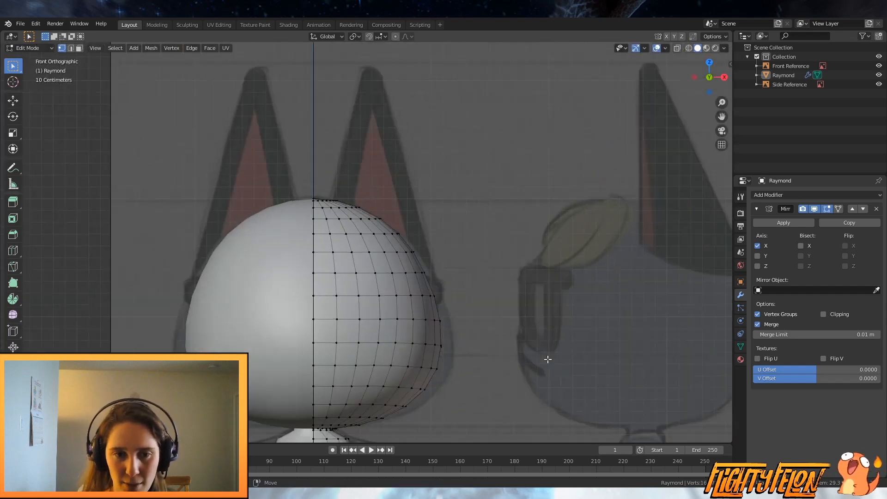
Step: Show the mesh as wireframe and extrude the ear-base loop about 1.7 m up along Z, close to the ear tips in the reference
key(z)
click(498, 362)
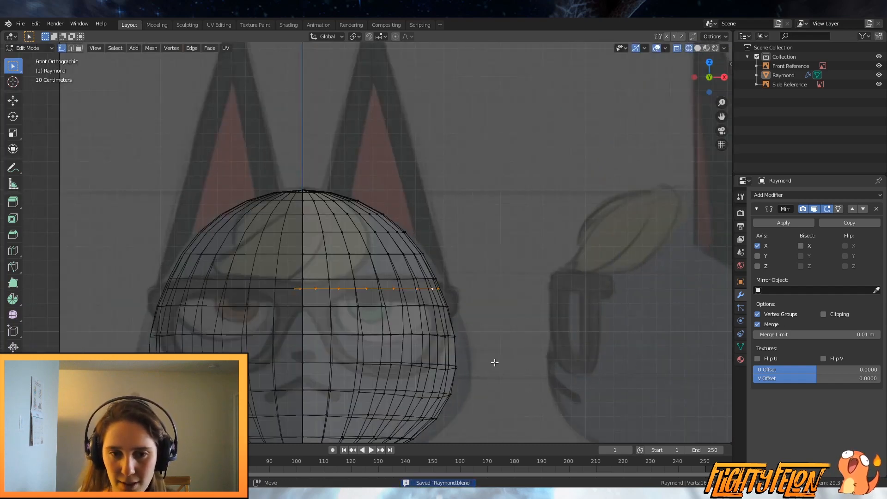
scroll(497, 361, up, 1)
scroll(310, 349, up, 1)
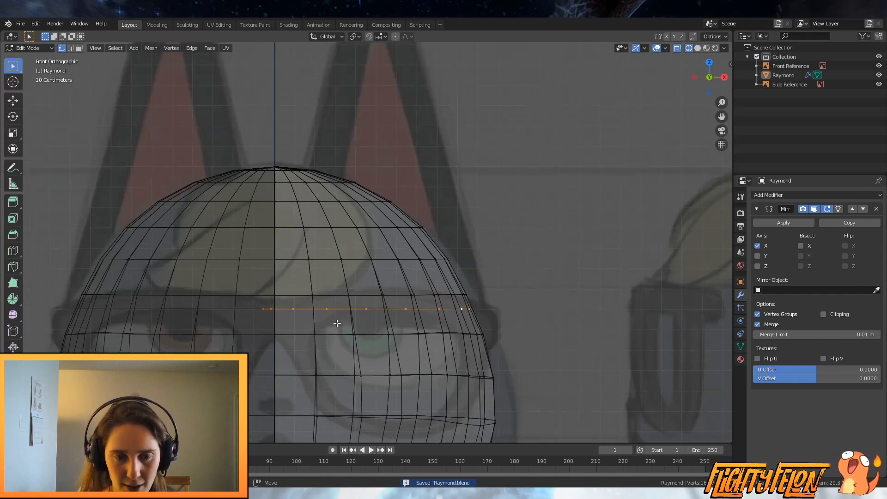
scroll(501, 357, down, 2)
key(e)
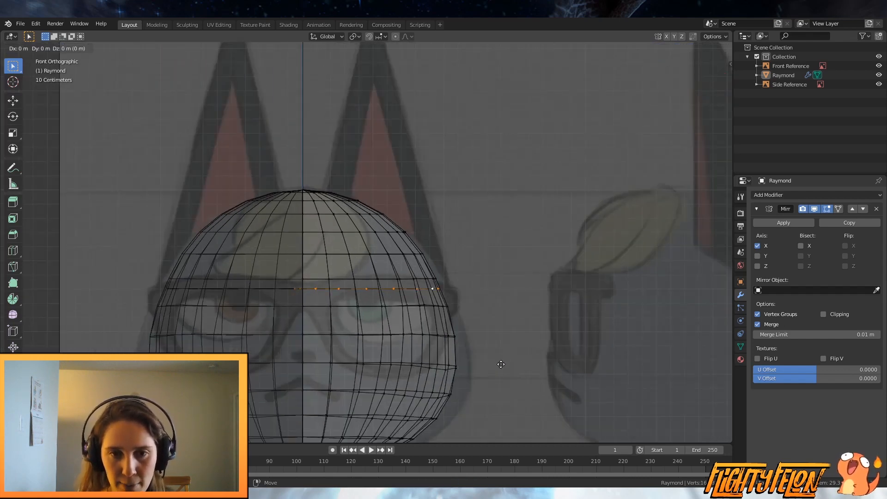
key(z)
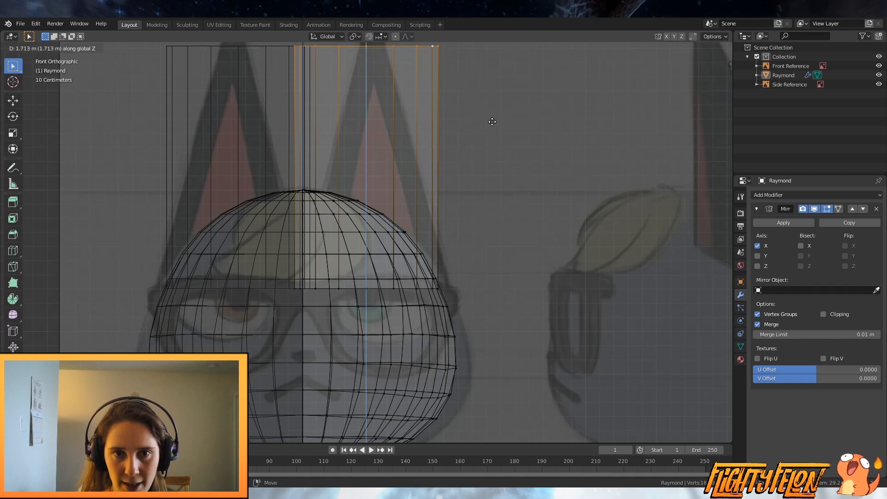
click(491, 118)
shift+middle_drag(494, 119, 506, 249)
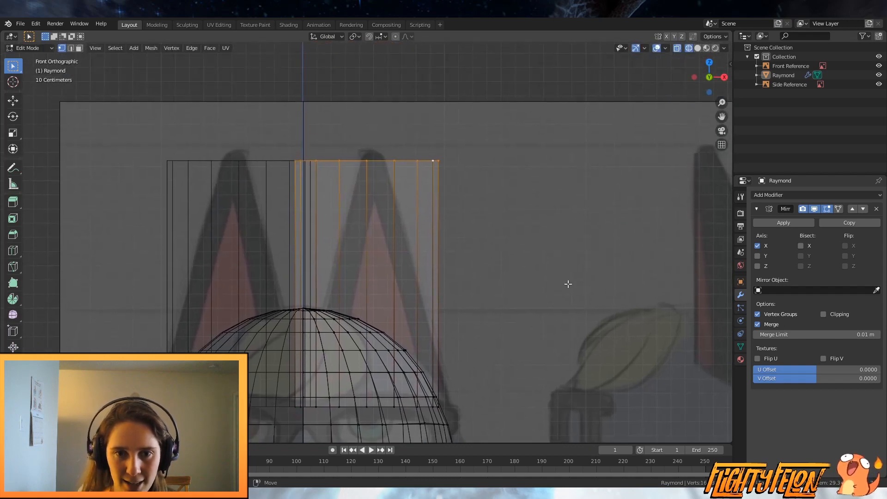
Step: Scale the extruded top loop down to the width of the ear tip in the front reference
scroll(594, 296, up, 1)
key(s)
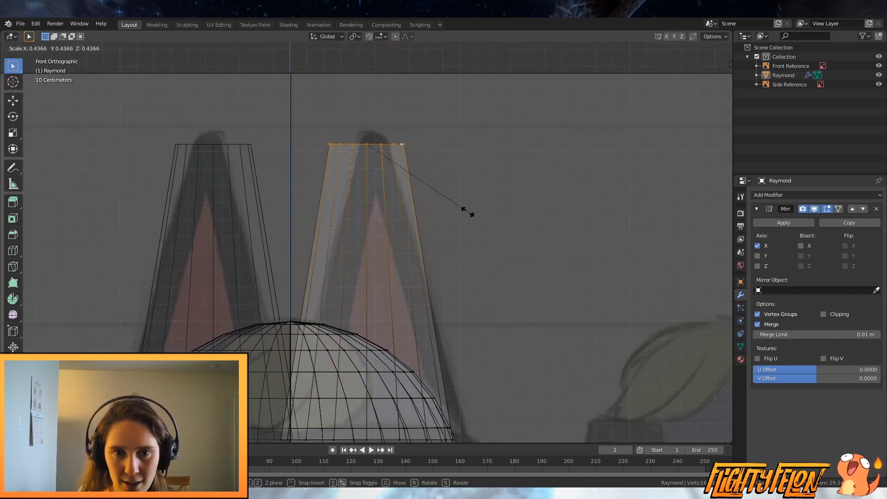
click(410, 170)
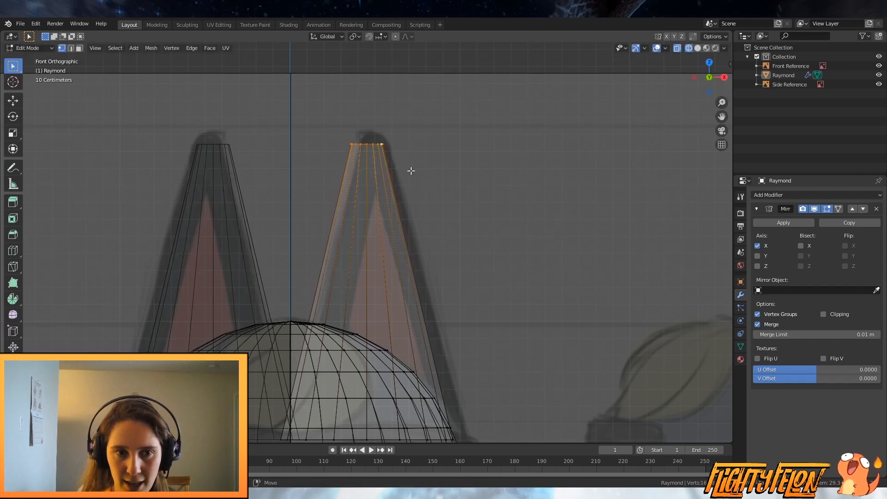
Step: Move the ear's top loop about 0.035 m outward along X to line up with the ear tip in the front reference
scroll(459, 329, down, 1)
shift+middle_drag(459, 328, 449, 277)
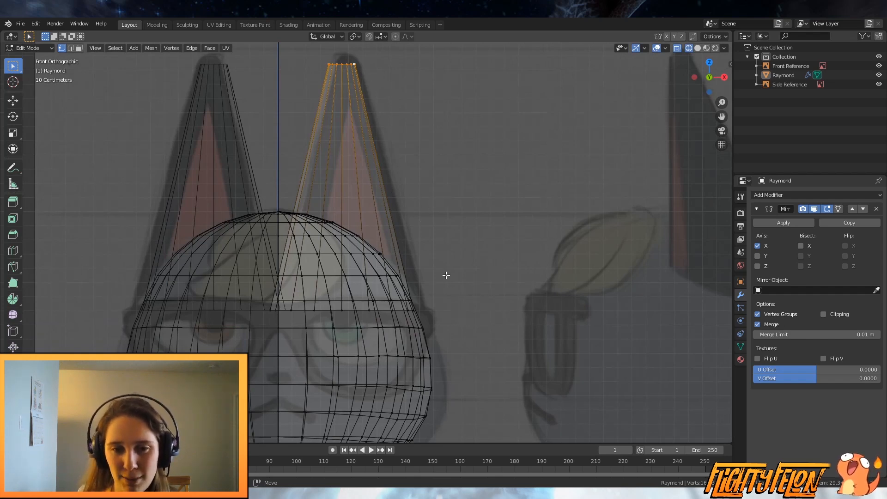
scroll(431, 343, down, 2)
scroll(403, 329, up, 3)
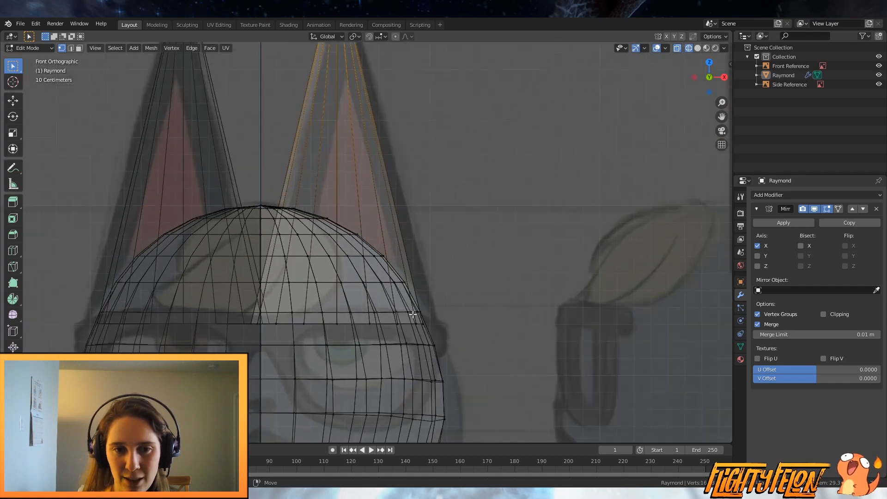
shift+middle_drag(402, 209, 432, 301)
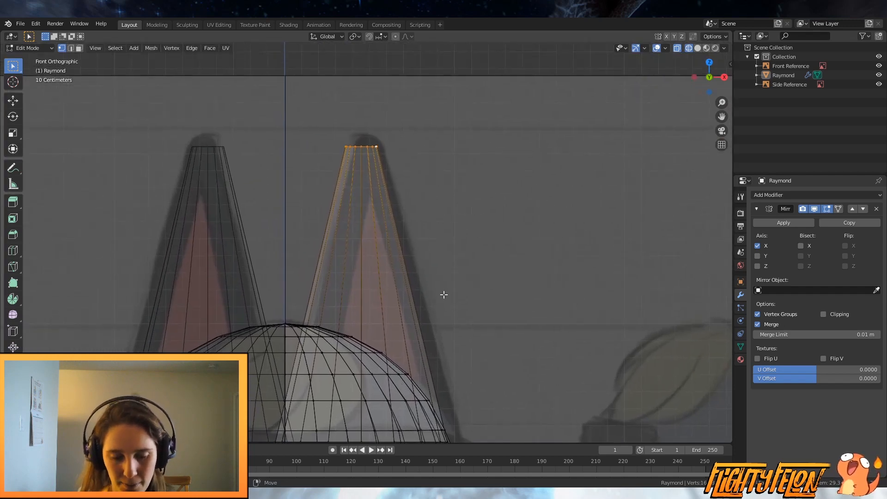
key(g)
key(x)
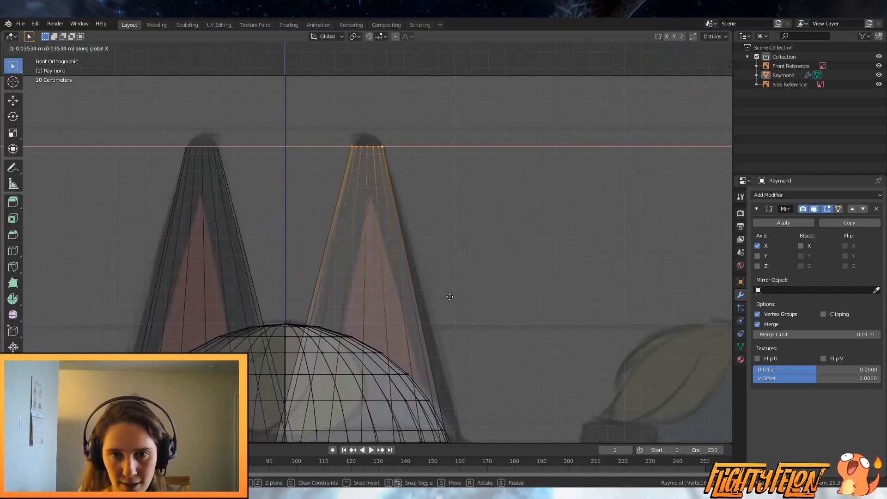
click(450, 296)
Step: Extrude the top loop slightly upward and scale the new loop in to start rounding the ear tip
scroll(444, 249, up, 1)
shift+middle_drag(445, 249, 445, 317)
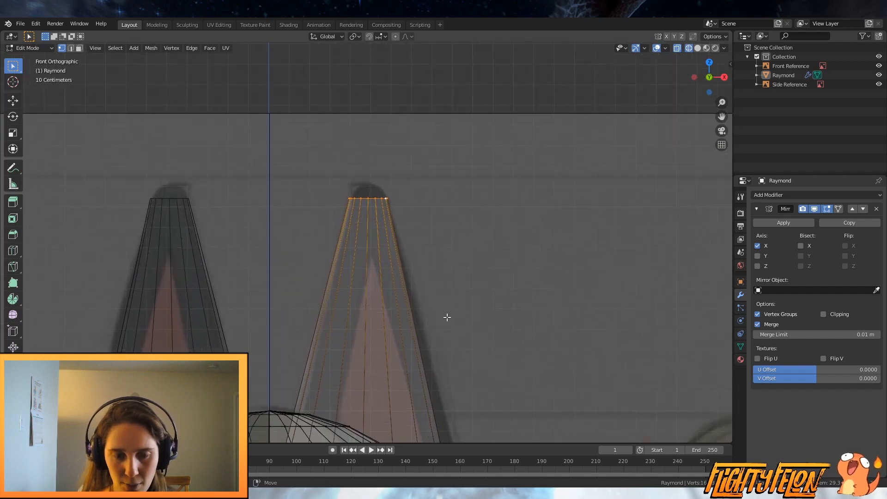
key(e)
click(449, 308)
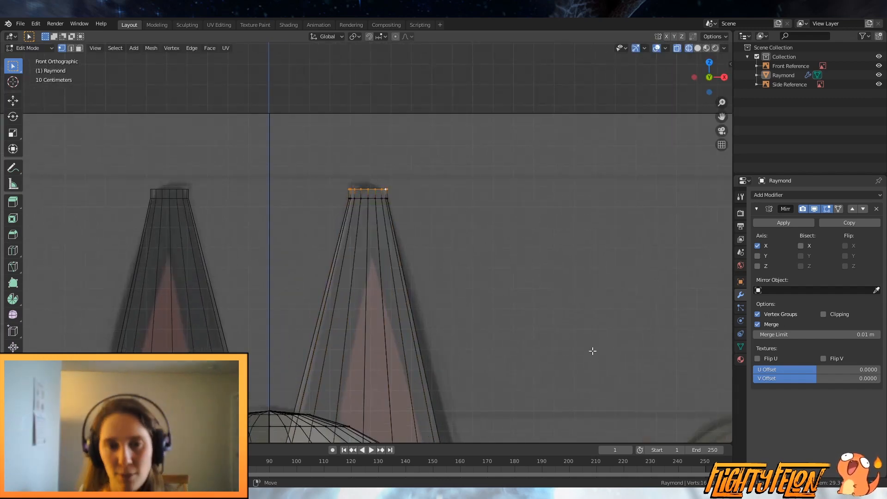
key(s)
click(529, 299)
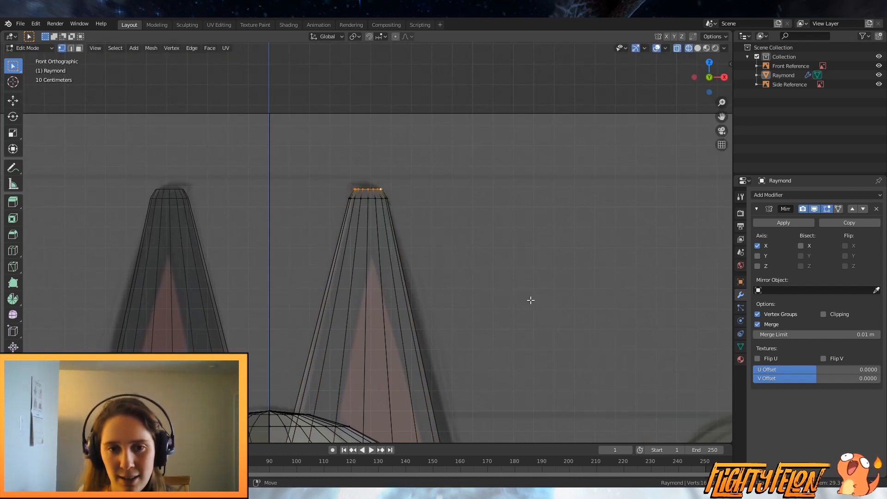
Step: Extrude the tip loop slightly further up along Z and merge its vertices into a single point
key(g)
key(z)
click(529, 296)
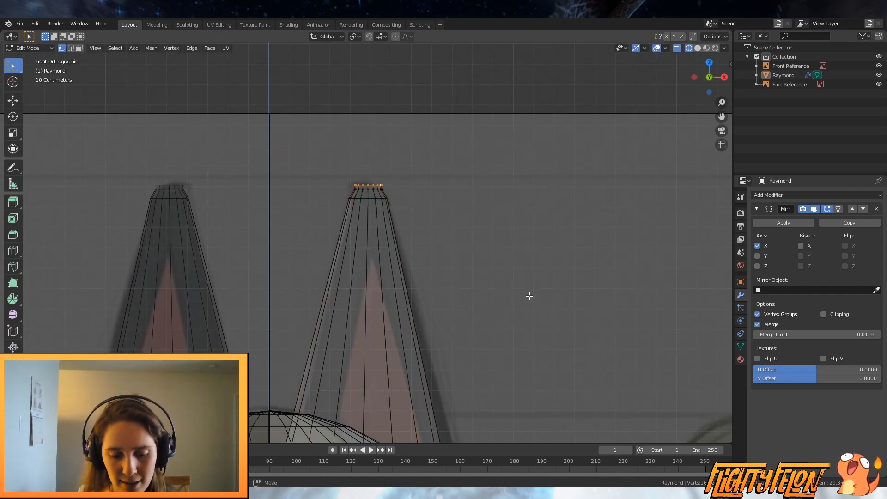
key(m)
click(529, 296)
Step: Return to solid shading, inspect the ear's shape from several angles and save the file
middle_drag(521, 282, 505, 319)
scroll(500, 295, down, 3)
key(shift+z)
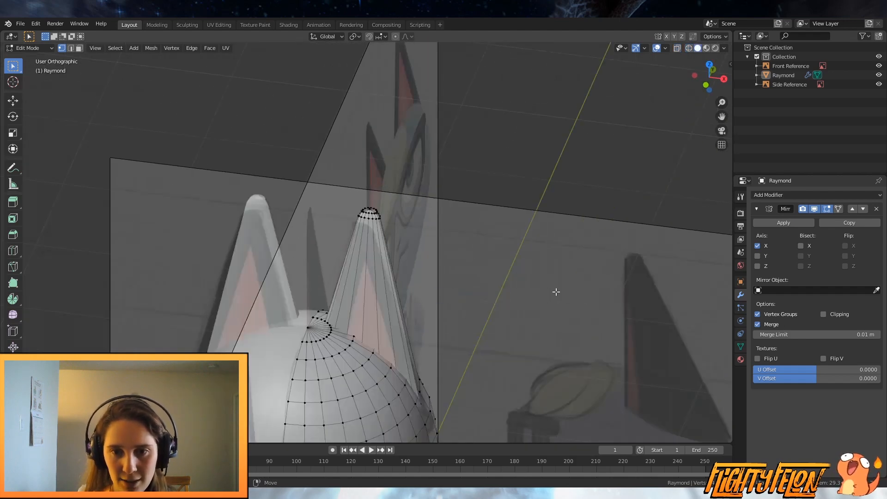
mouse_move(556, 291)
middle_down()
mouse_move(521, 307)
mouse_move(439, 267)
mouse_move(381, 324)
mouse_move(370, 224)
mouse_move(437, 297)
middle_up()
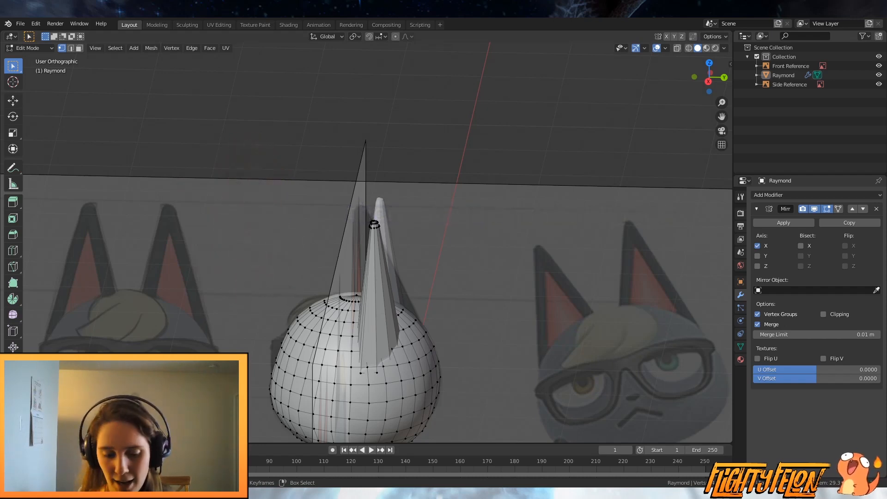
key(ctrl+s)
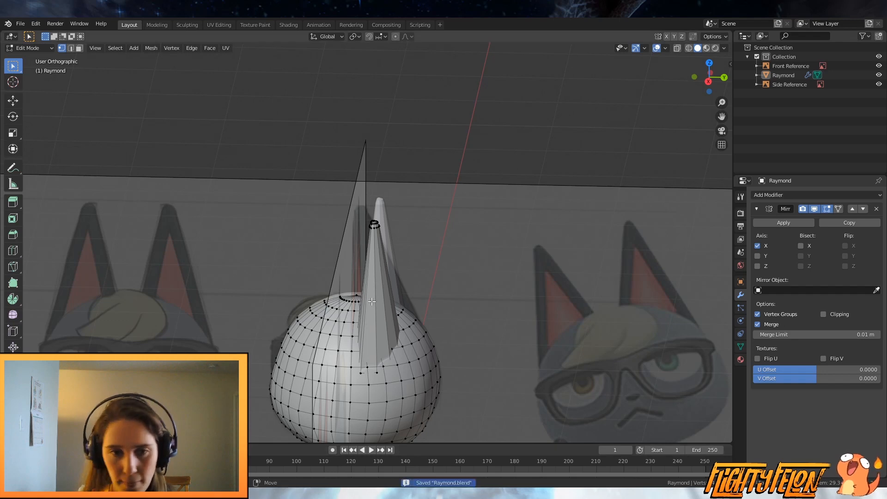
Step: In the right-side wireframe view, select the linked head and body meshes and hide them so only the ear remains
middle_drag(372, 302, 445, 303)
key(KP_3)
scroll(439, 321, up, 5)
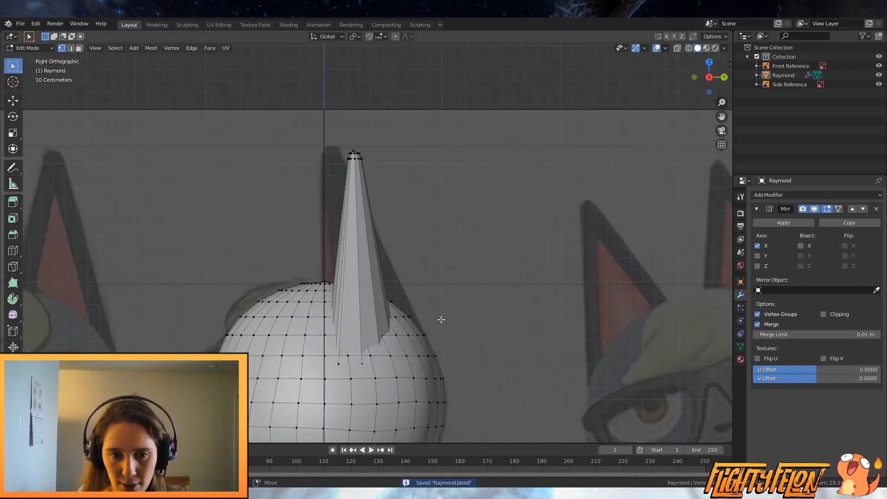
scroll(437, 238, up, 2)
key(z)
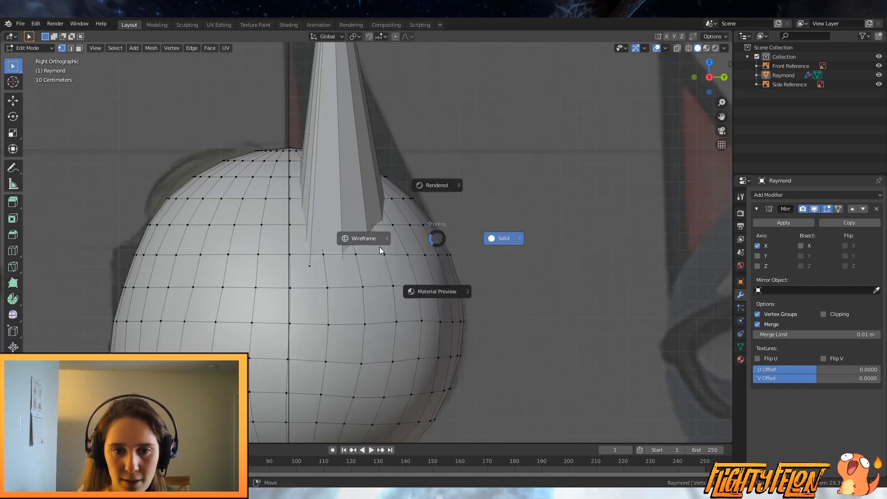
click(358, 246)
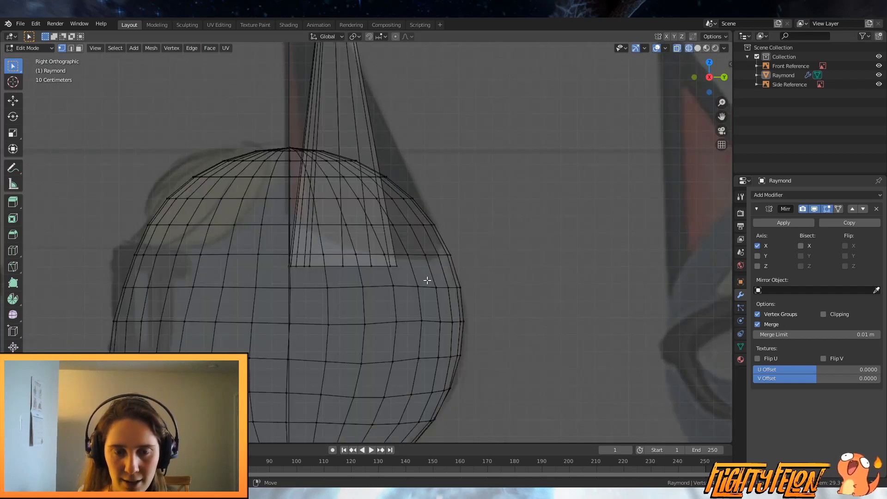
key(l)
scroll(415, 319, down, 4)
key(l)
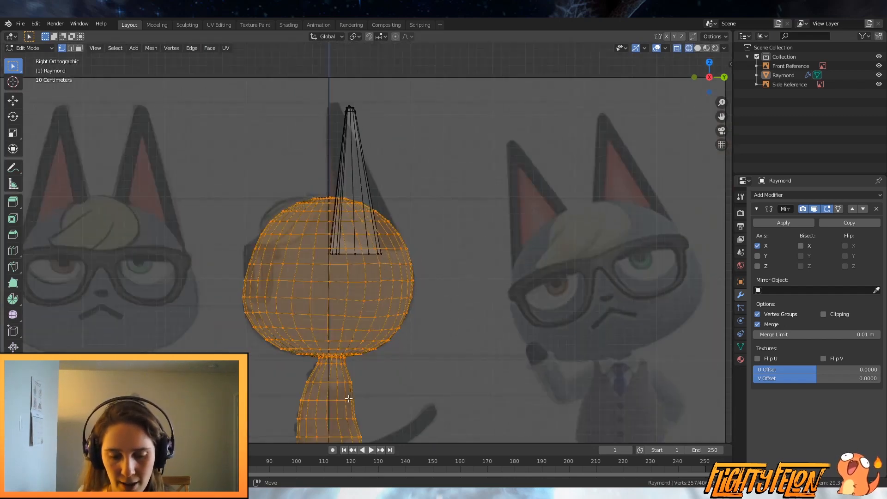
key(h)
Step: Move the rearmost ear-base vertex about 0.32 m backward along Y to match the ear's back edge in the side reference
scroll(406, 278, up, 2)
click(405, 255)
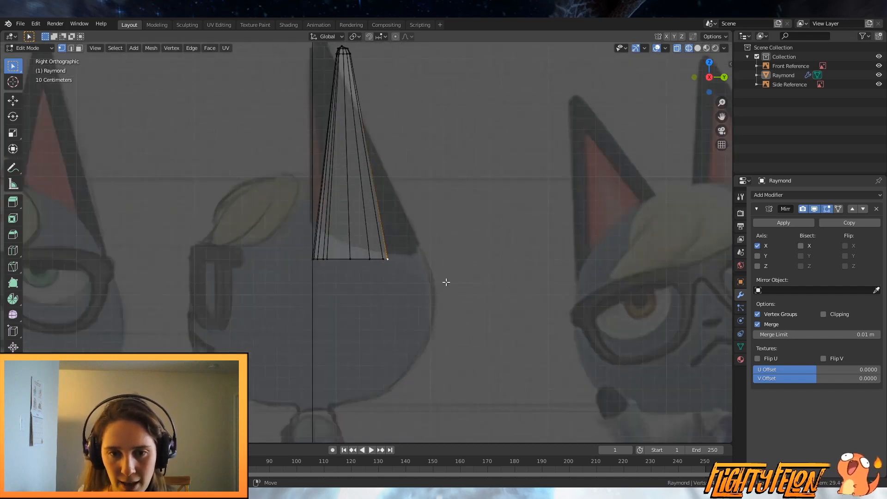
scroll(442, 279, up, 2)
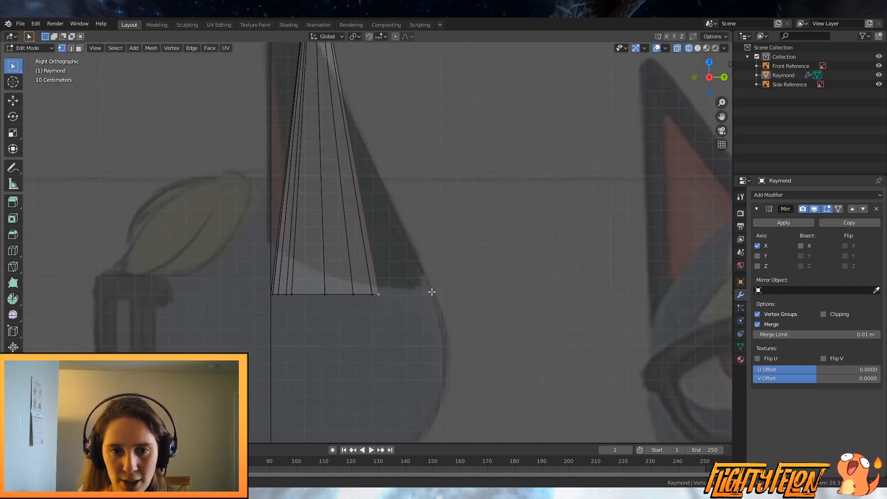
key(g)
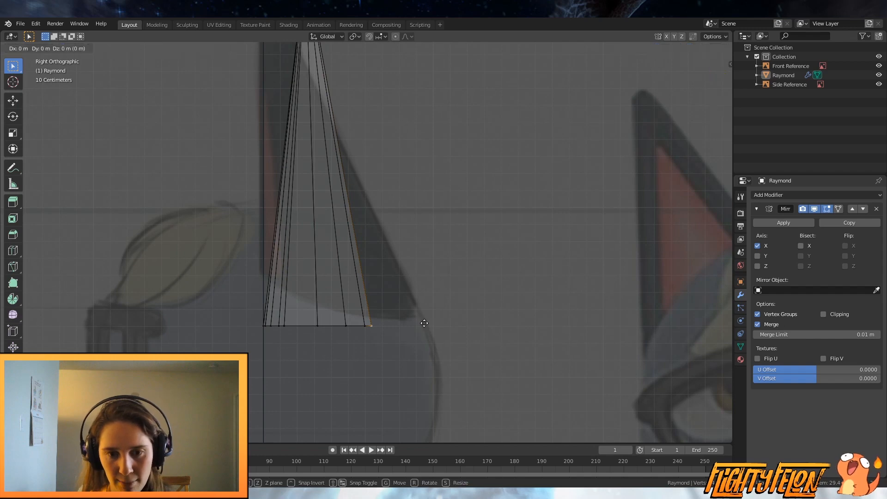
key(y)
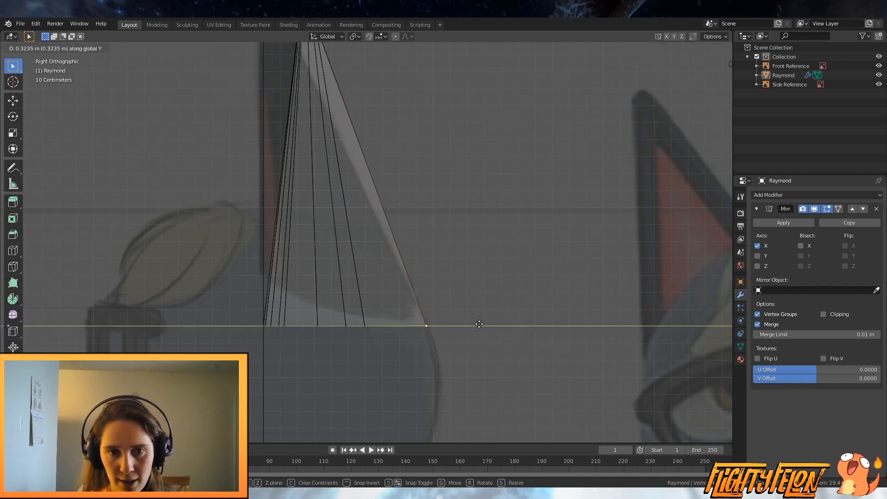
click(479, 323)
Step: Select the ear-base vertices just in front of the rear corner and move them backward along Y to even out the spacing
middle_drag(367, 325, 372, 306)
key(KP_1)
key(KP_3)
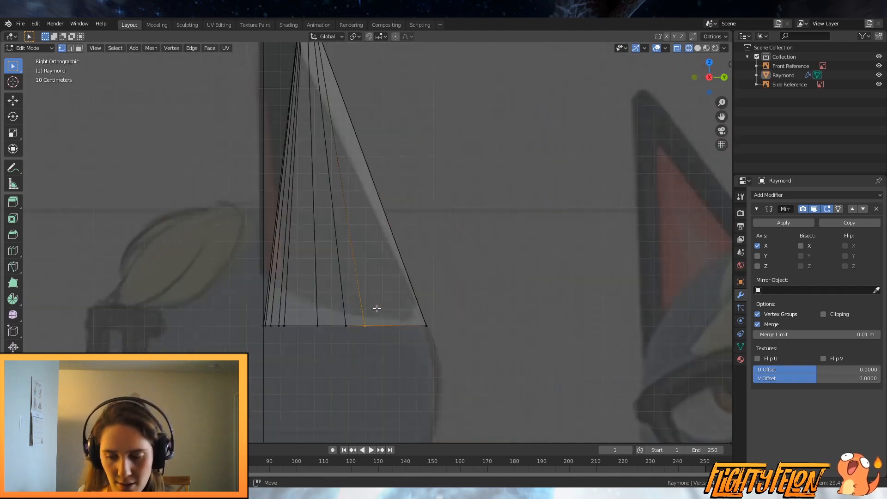
key(g)
key(x)
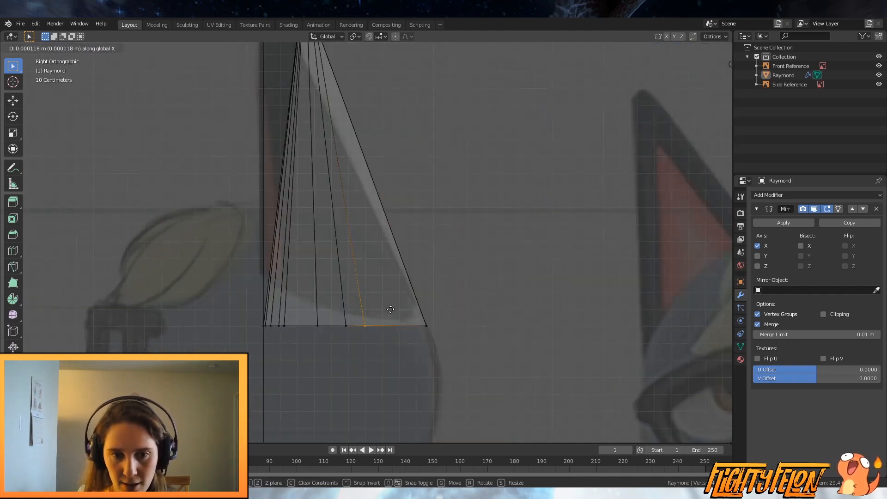
key(y)
click(400, 309)
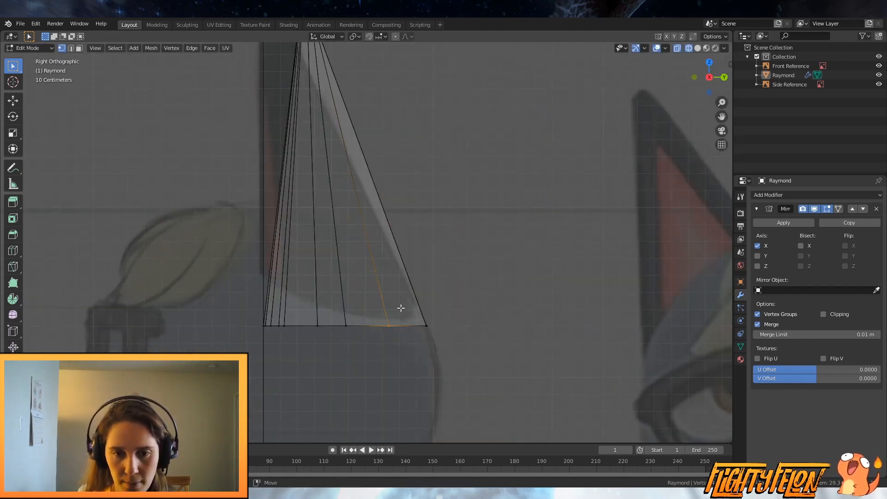
Step: Box-select the following ear-base vertices toward the front and shift them slightly backward along Y
click(375, 291)
key(b)
drag(367, 307, 332, 346)
key(g)
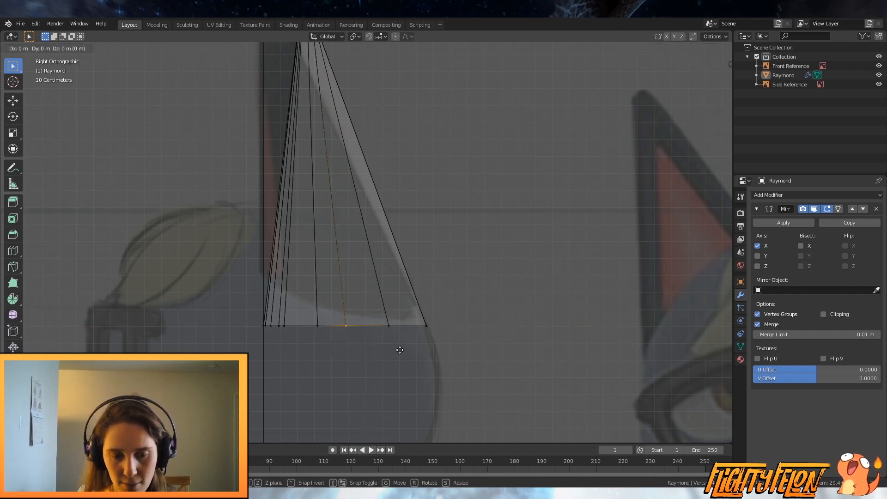
key(y)
click(405, 349)
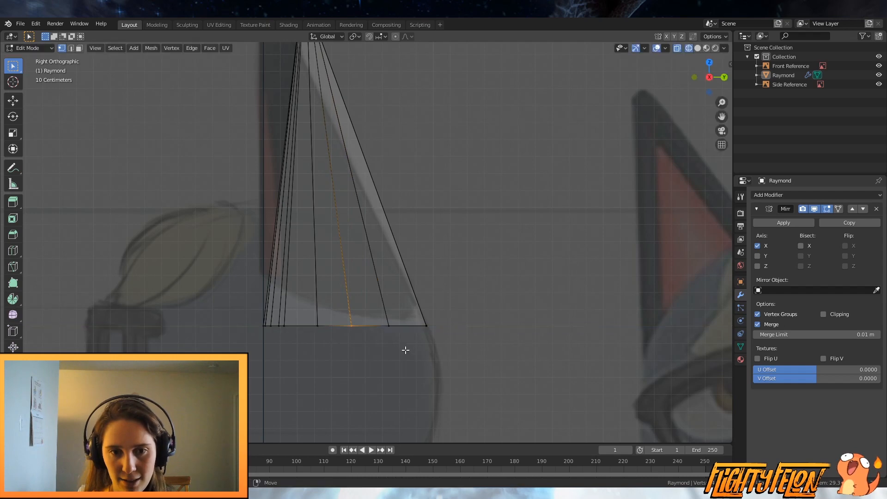
Step: Select all the ear-tip vertices and move them forward along Y onto the tip in the side reference
scroll(295, 302, down, 2)
scroll(370, 102, up, 1)
shift+middle_drag(370, 102, 389, 211)
drag(293, 134, 420, 258)
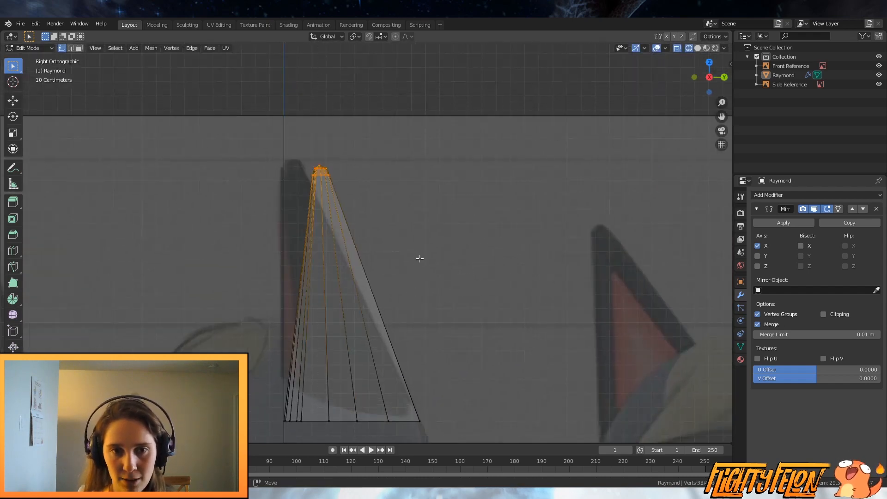
key(g)
key(y)
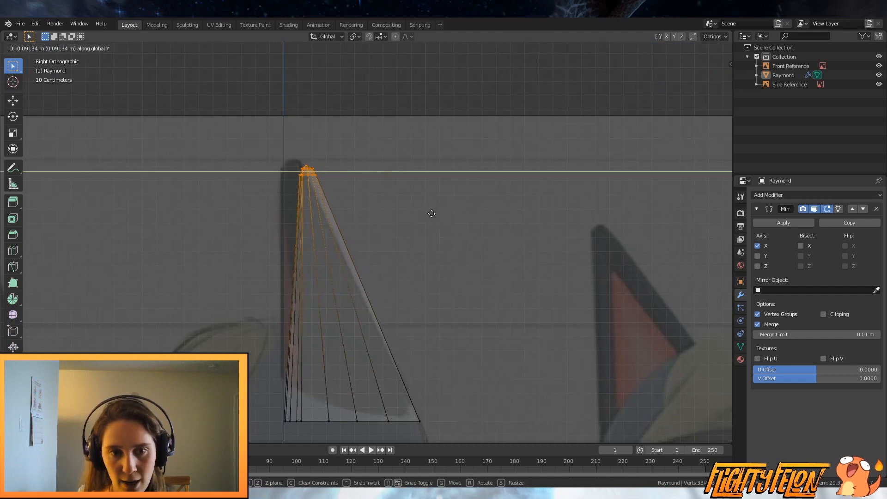
click(420, 210)
Step: Scale the ear-tip vertices to about 1.38 along Y and move them up about 0.04 m onto the tip in the side reference
key(s)
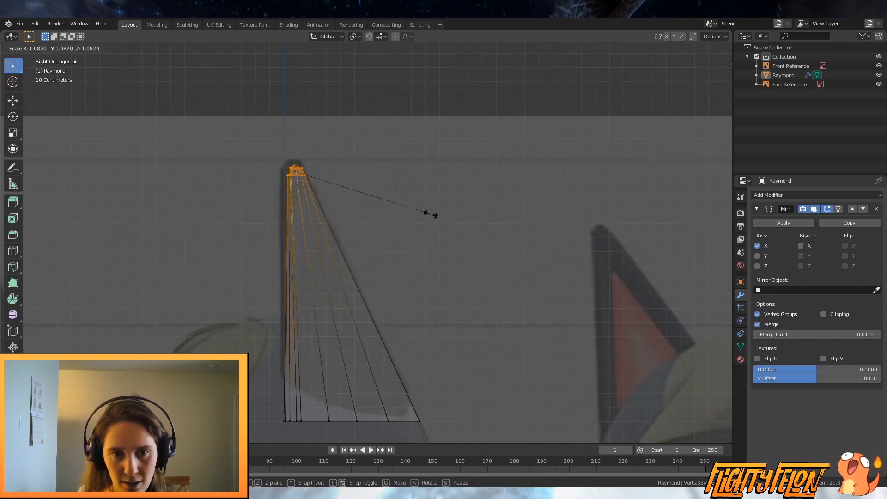
key(y)
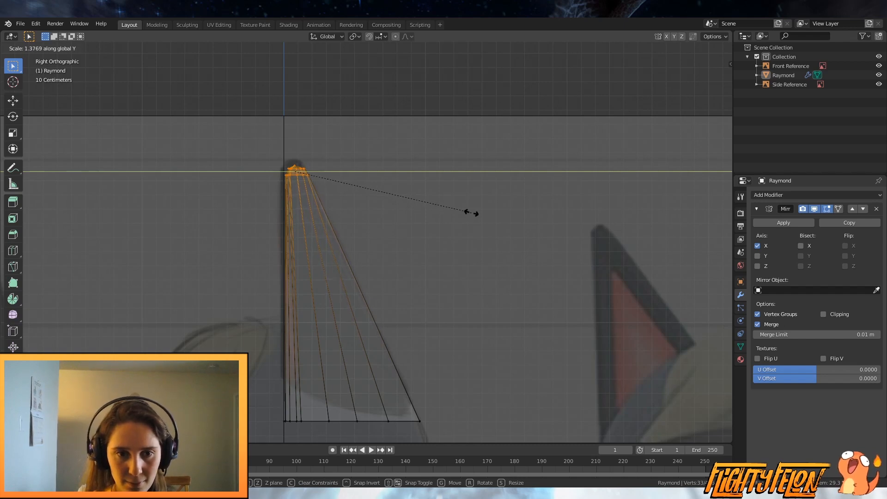
click(471, 213)
key(g)
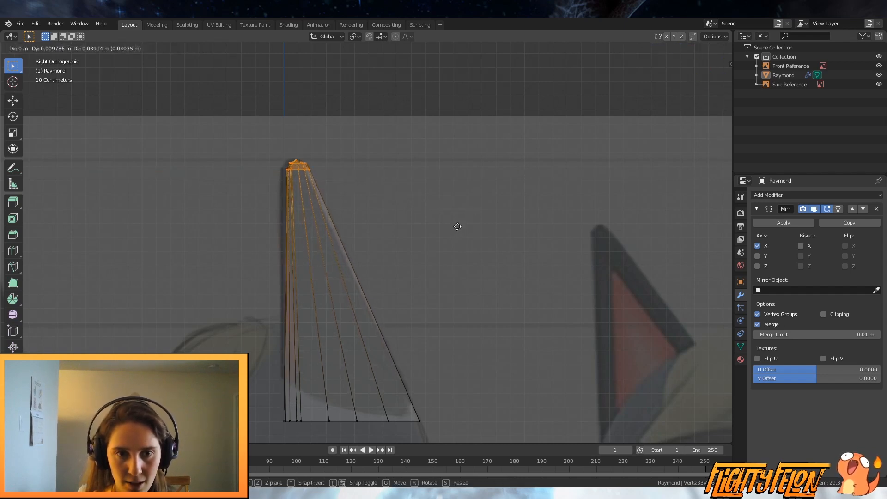
click(457, 227)
Step: Select the whole ear and move it about 0.02 m forward along Y to align with the side reference
key(a)
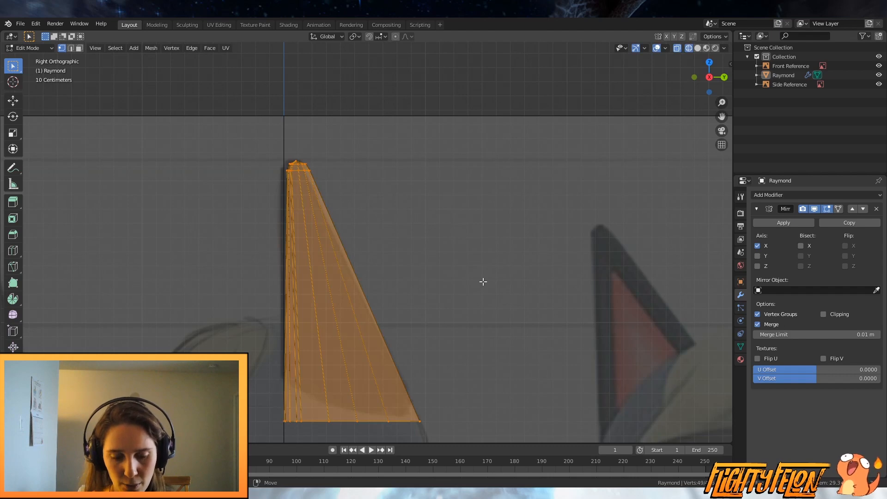
key(g)
key(y)
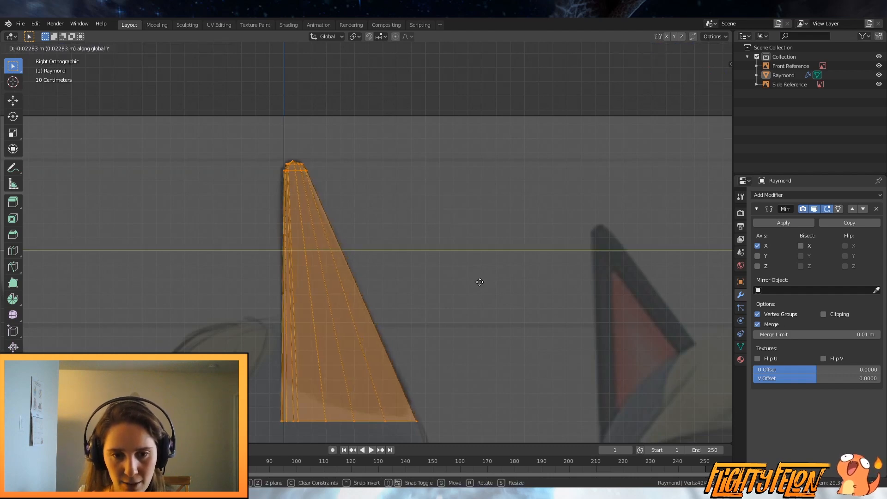
click(480, 282)
scroll(460, 263, down, 3)
middle_drag(460, 263, 419, 307)
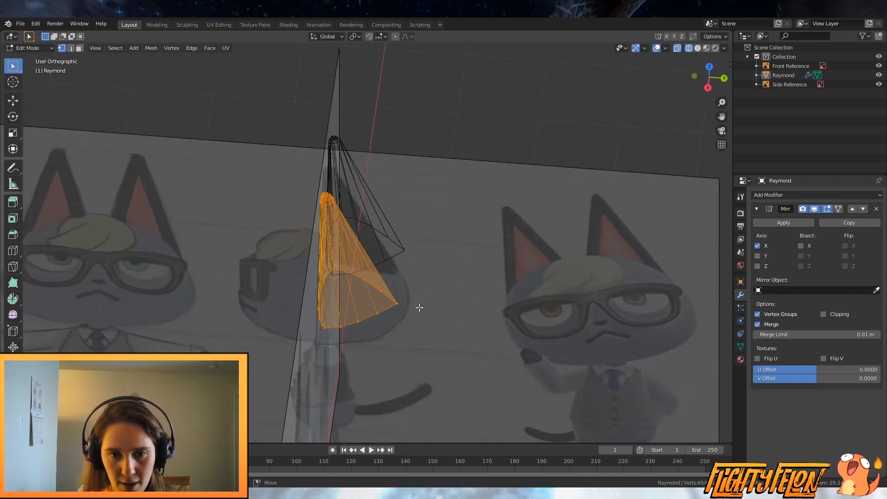
Step: Switch the viewport to solid shading and unhide the head and body to check how the ear meets the head
key(KP_3)
key(z)
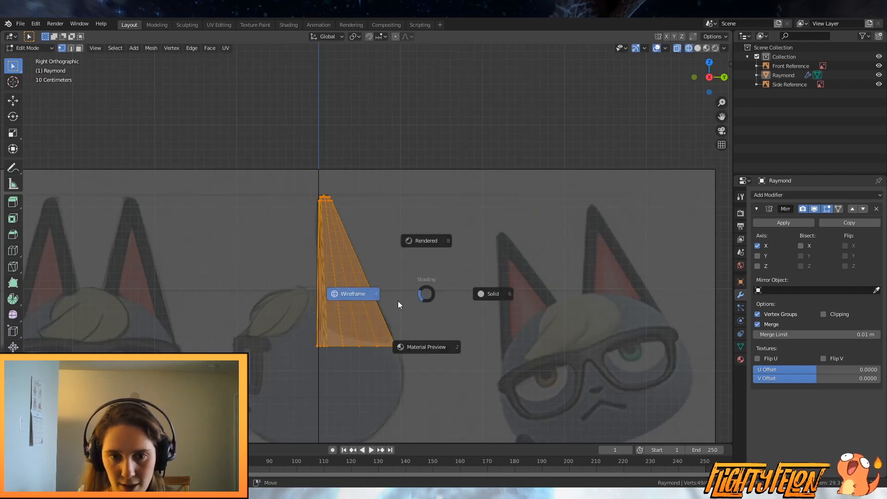
click(471, 293)
mouse_move(470, 294)
middle_down()
mouse_move(416, 364)
mouse_move(424, 361)
middle_up()
key(alt+h)
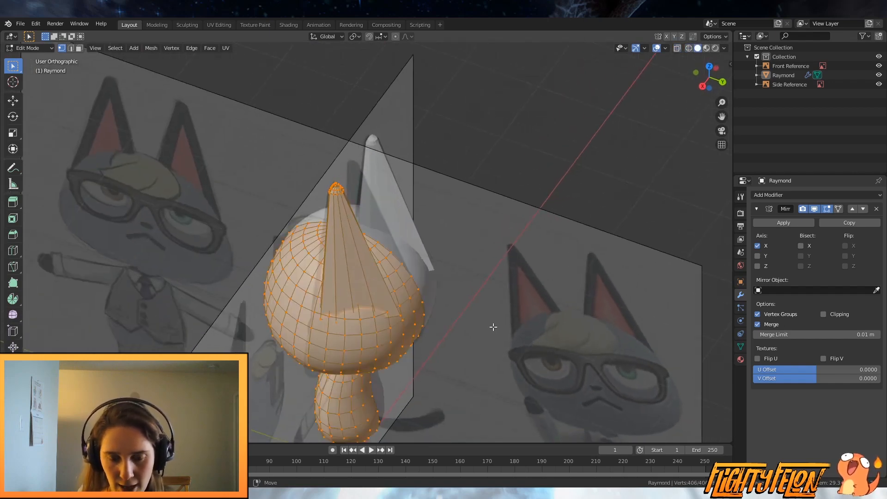
middle_drag(491, 326, 448, 373)
scroll(400, 358, up, 4)
Step: Move the rearmost ear-base vertex about 0.09 m forward along Y into the head, and save the file
click(400, 365)
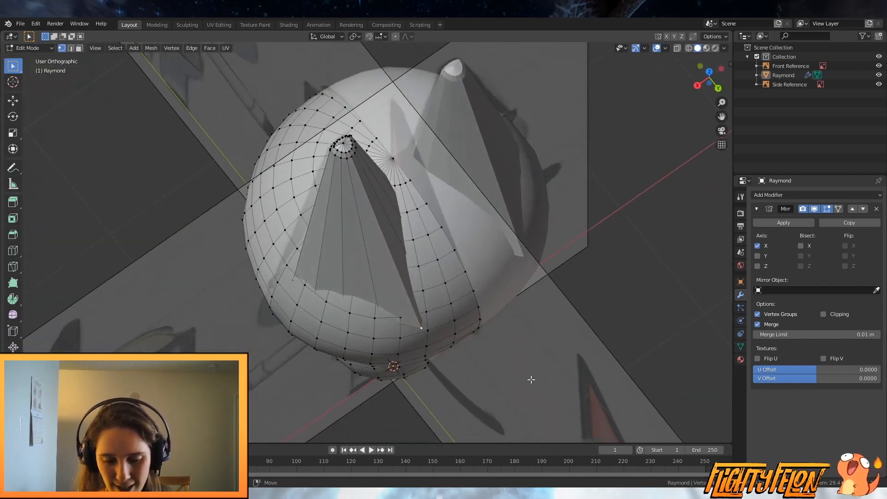
key(g)
key(y)
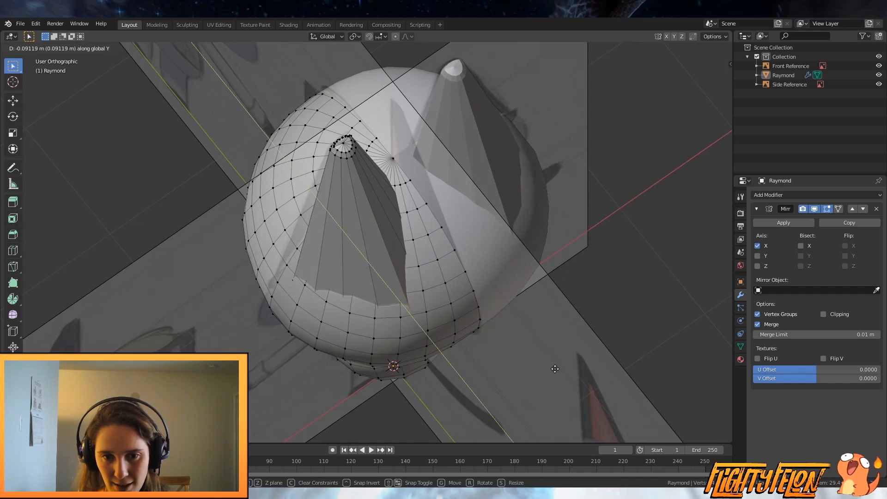
click(556, 369)
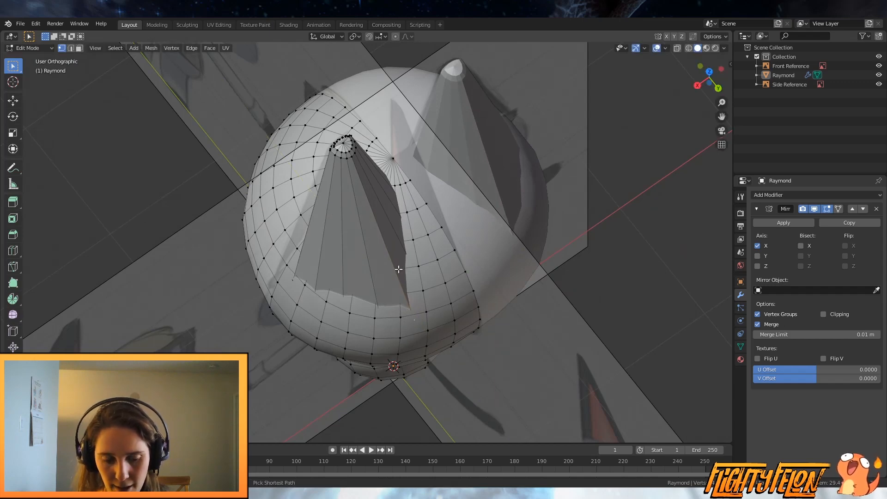
key(ctrl+s)
Step: Add an edge loop around the ear and slide it down close to where the ear meets the head
middle_drag(398, 269, 386, 253)
alt+click(378, 255)
key(g)
key(g)
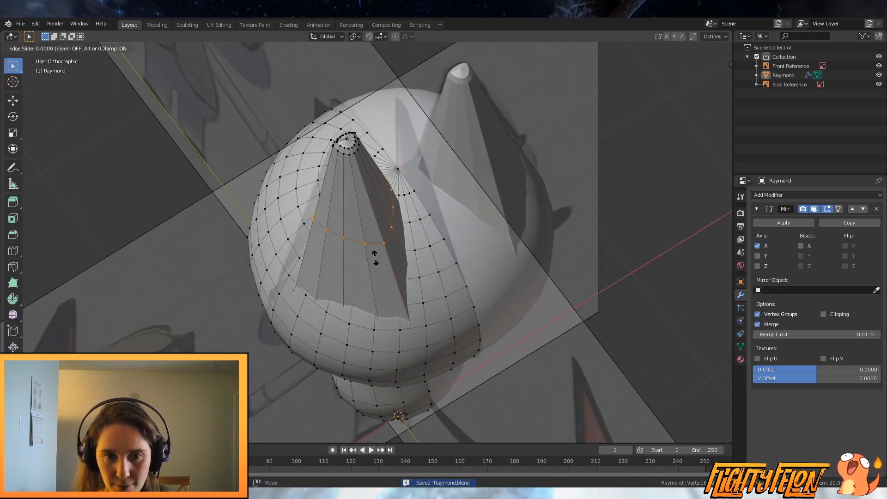
click(382, 301)
middle_drag(427, 257, 376, 301)
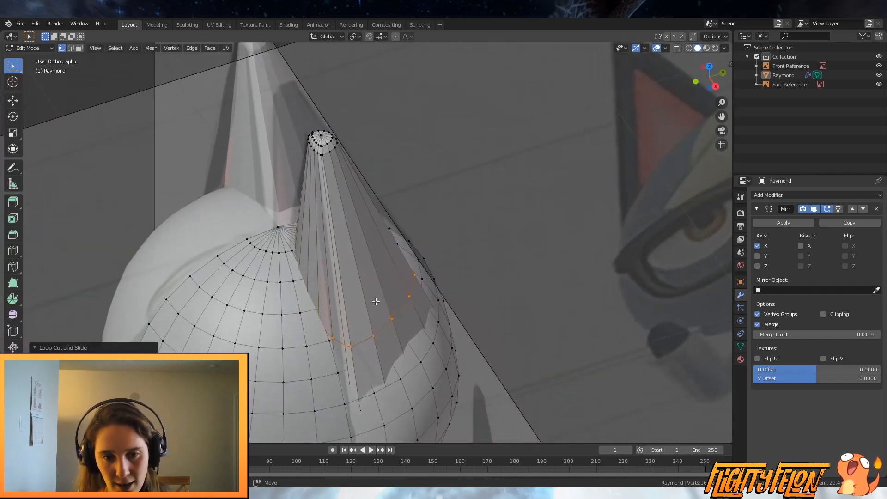
Step: Select all geometry linked to the ear and hide the rest of the mesh
key(l)
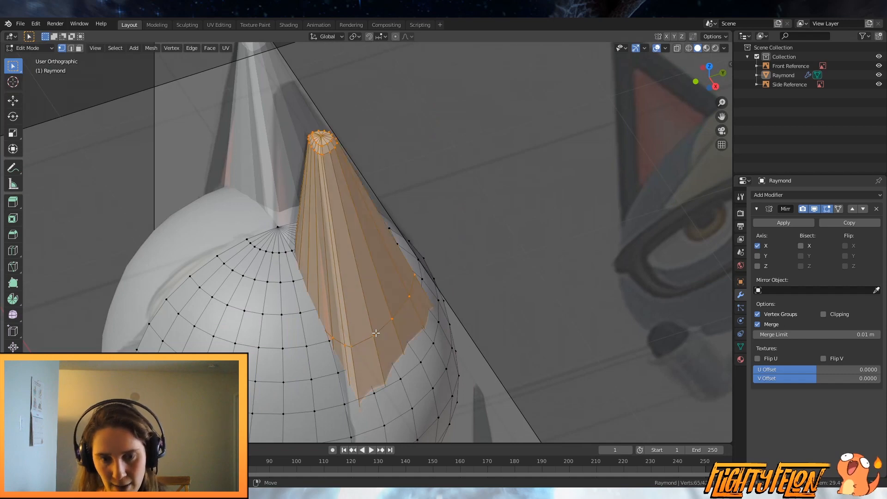
middle_drag(375, 333, 376, 301)
key(shift+h)
scroll(362, 335, up, 2)
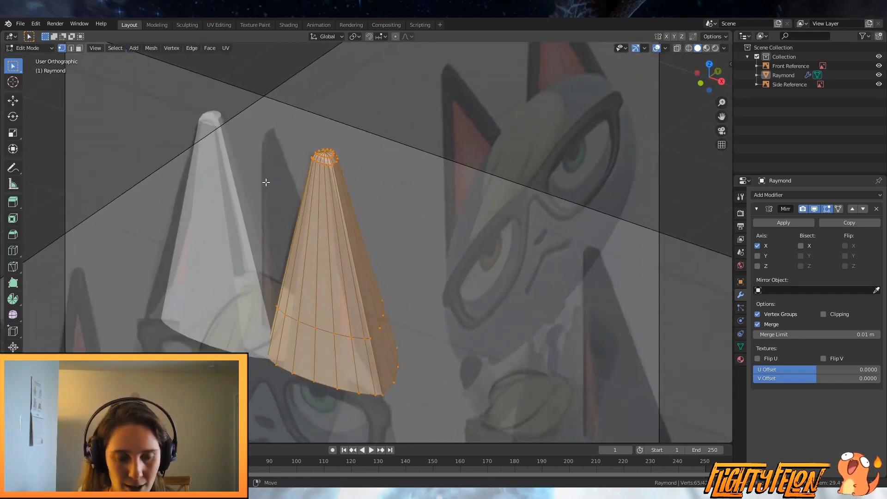
Step: In face selection mode, circle-select the faces on the front of the ear from base to tip
key(alt+a)
click(80, 48)
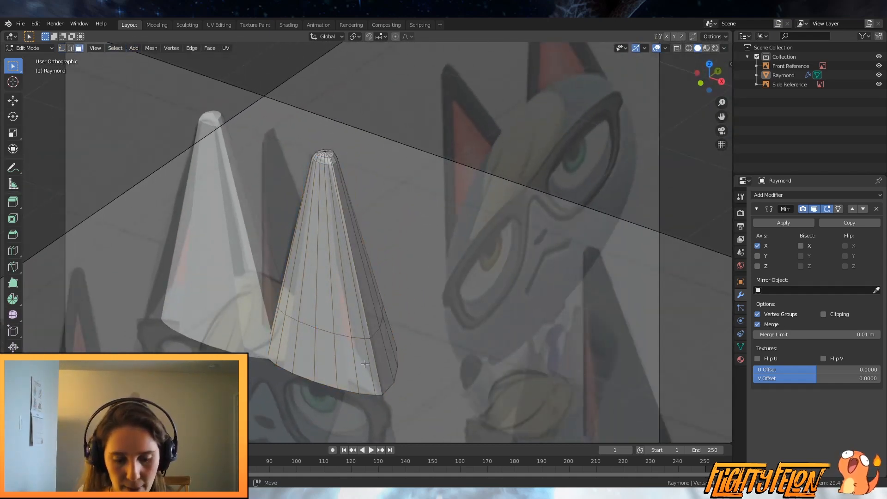
middle_drag(358, 362, 387, 260)
click(364, 291)
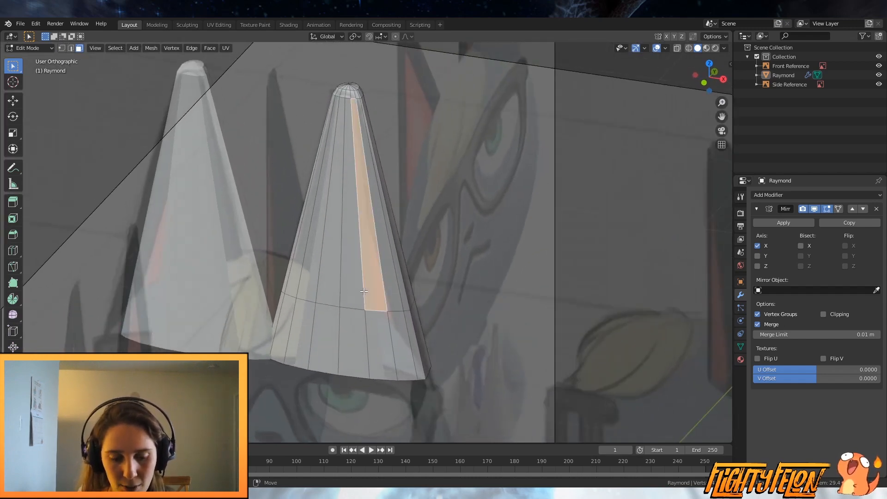
key(c)
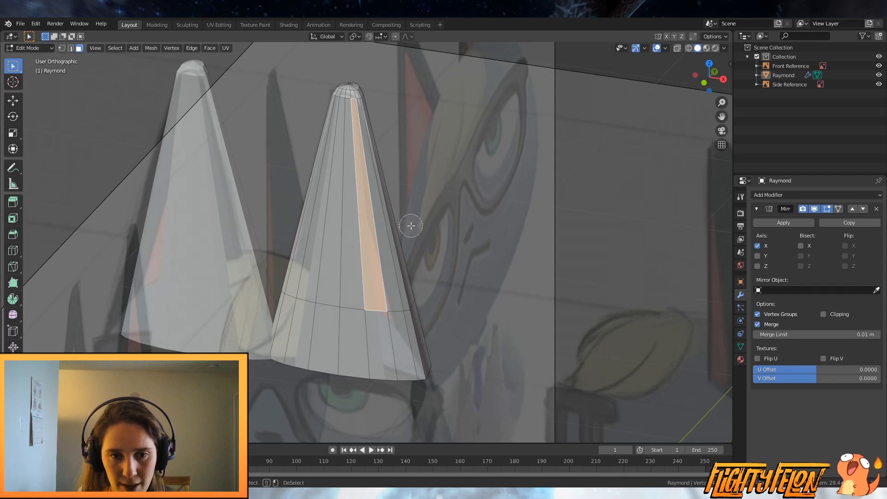
mouse_move(405, 347)
mouse_down()
mouse_move(387, 318)
mouse_move(301, 321)
mouse_move(302, 213)
mouse_up()
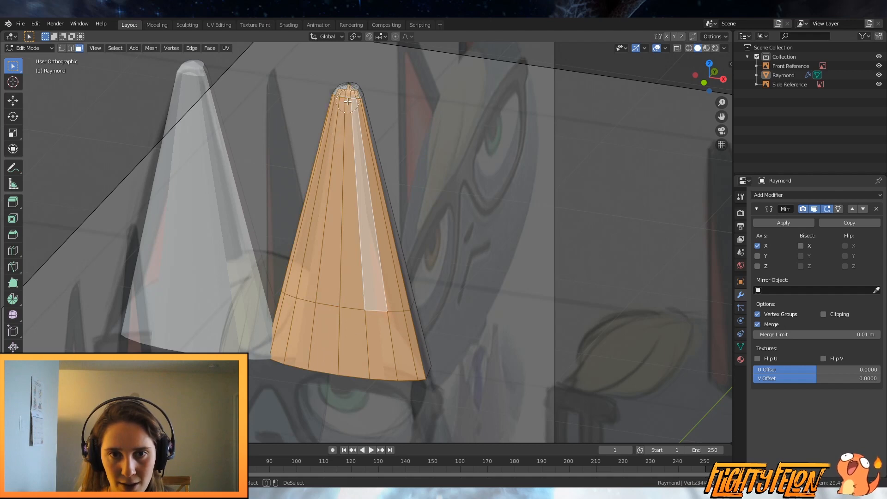
key(Escape)
Step: Add the missed front faces on both sides of the rounded tip to the selection and hide the ear's front
scroll(391, 99, up, 3)
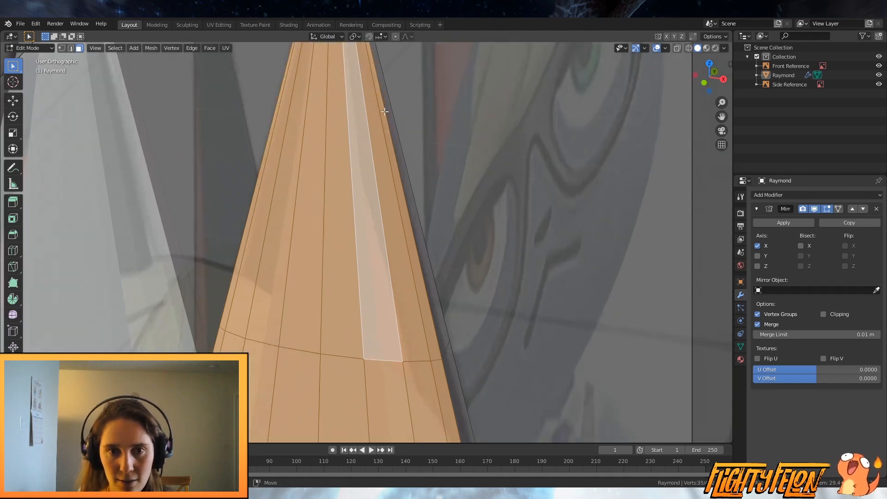
shift+middle_drag(392, 98, 440, 372)
scroll(445, 296, up, 5)
shift+click(460, 288)
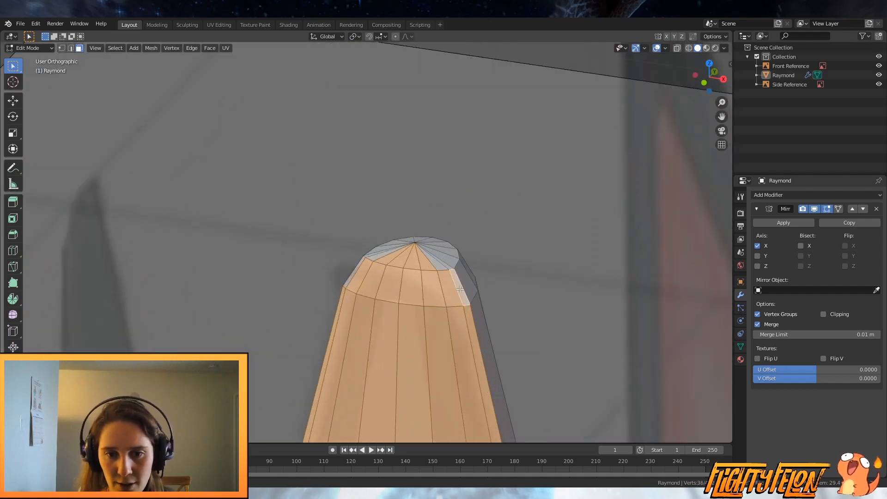
shift+click(440, 260)
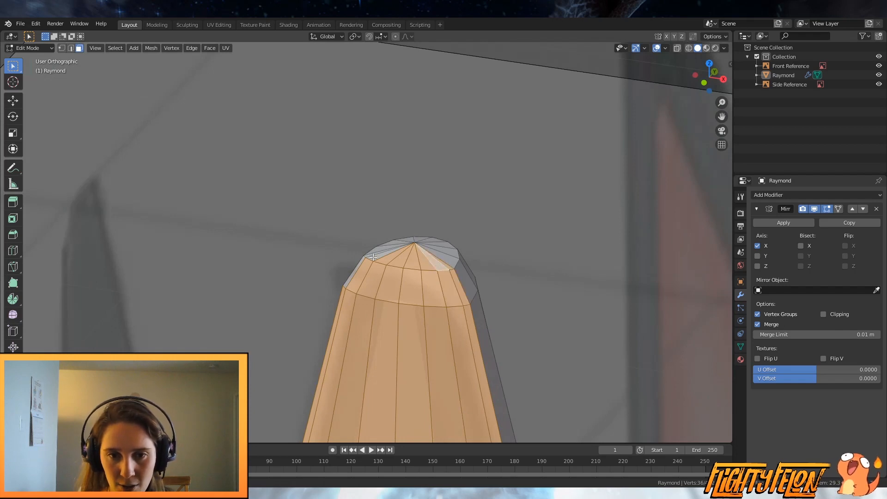
middle_drag(373, 257, 413, 296)
shift+click(407, 288)
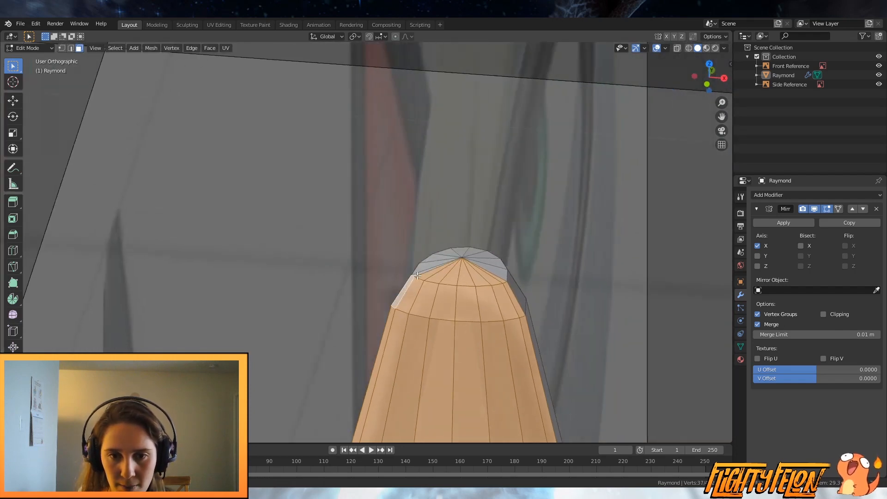
shift+click(419, 275)
key(h)
scroll(485, 307, down, 9)
middle_drag(485, 308, 371, 306)
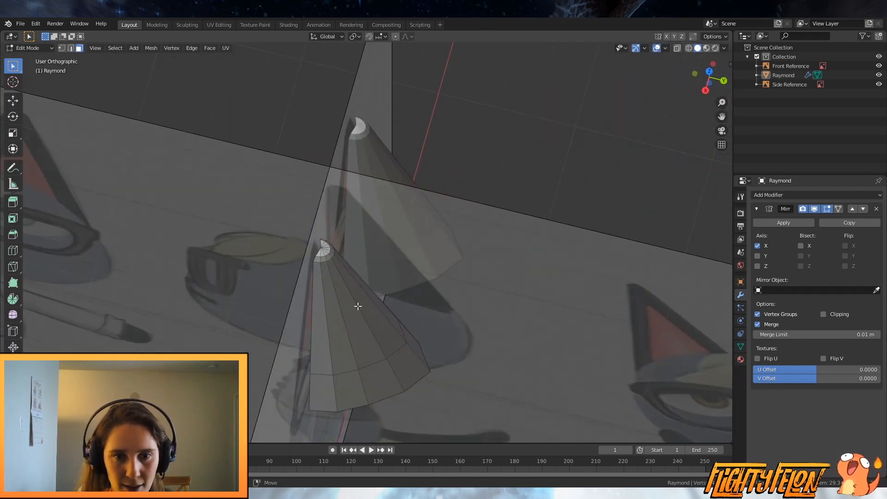
Step: Unhide all geometry, deselect the front triangles of the ear's tip cap, and hide the remaining selected faces
middle_drag(419, 351, 403, 227)
scroll(404, 227, up, 1)
key(alt+h)
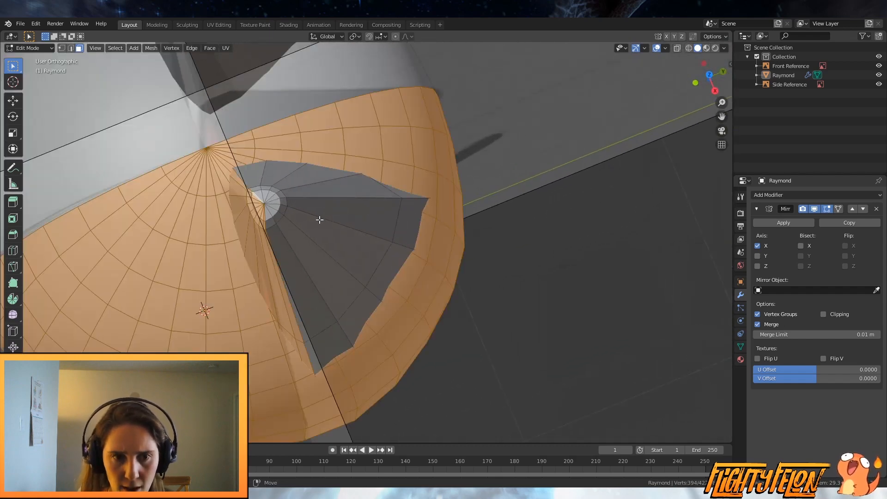
scroll(319, 220, up, 5)
shift+middle_drag(191, 187, 366, 260)
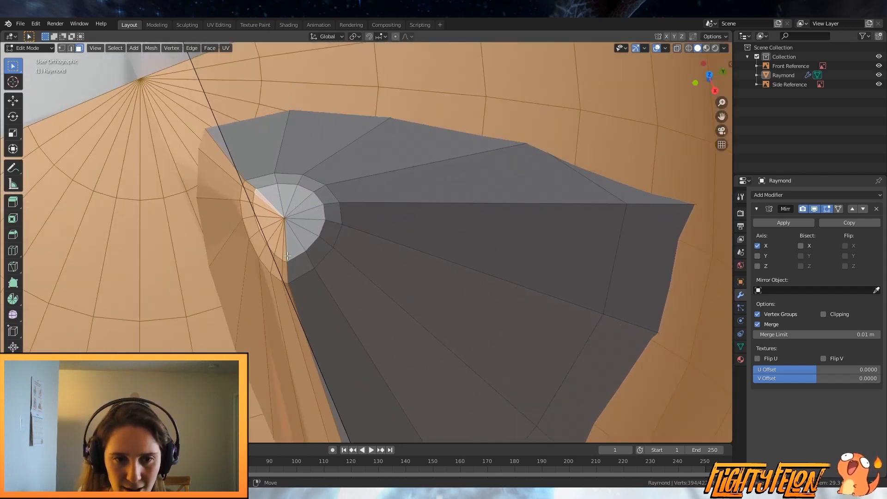
key(c)
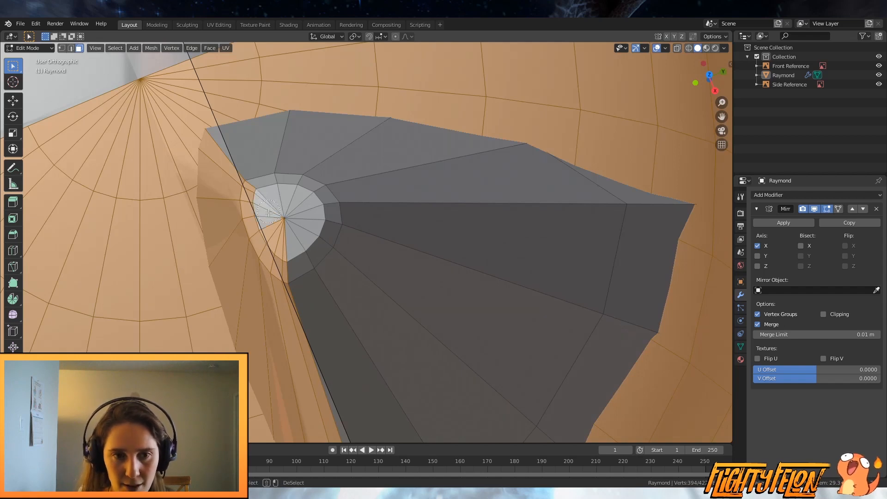
mouse_move(287, 247)
middle_down()
mouse_move(297, 264)
mouse_move(267, 220)
middle_up()
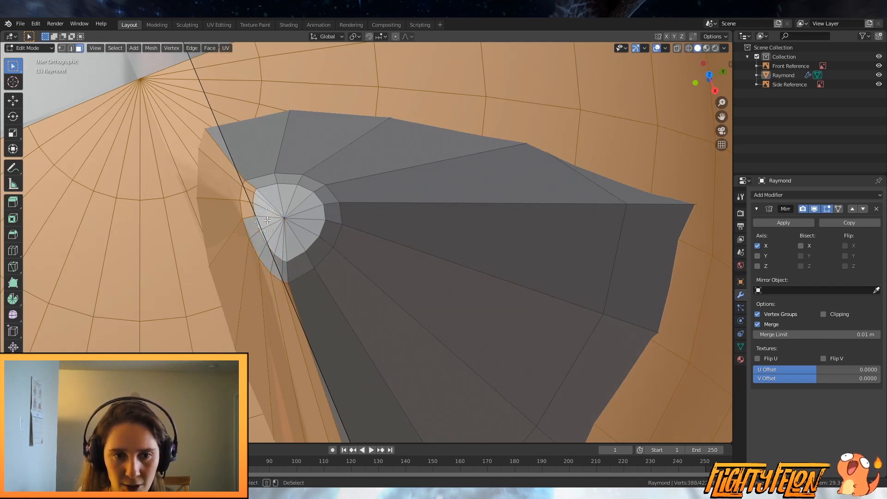
key(Escape)
scroll(366, 222, down, 2)
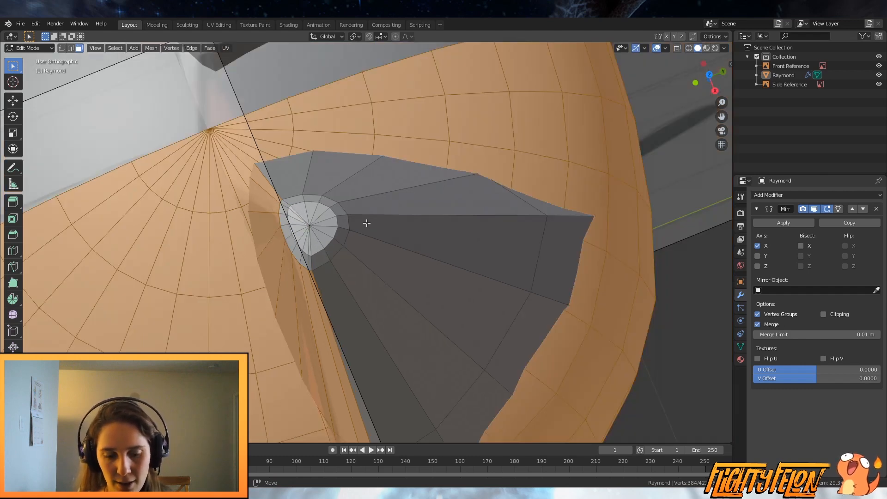
middle_drag(366, 223, 319, 283)
middle_drag(416, 297, 400, 320)
Step: From the top view, move the three short base edges along the ear's outer back side outward to round its outline
key(KP_7)
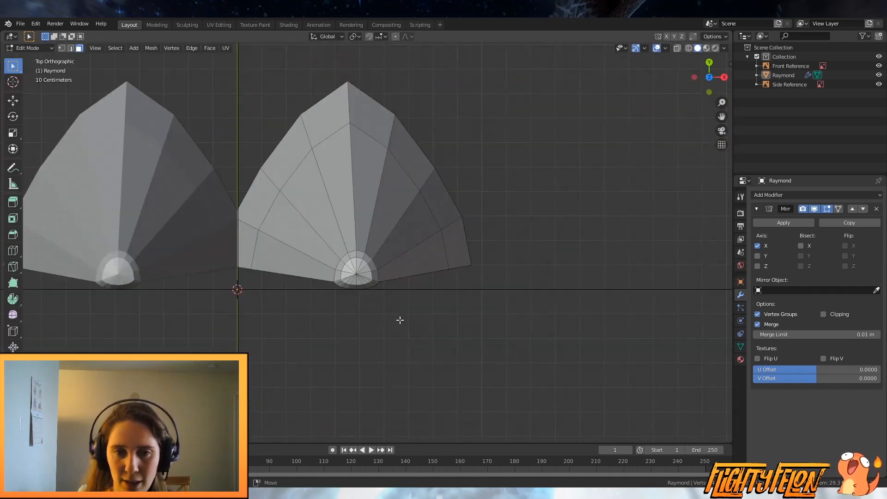
click(72, 49)
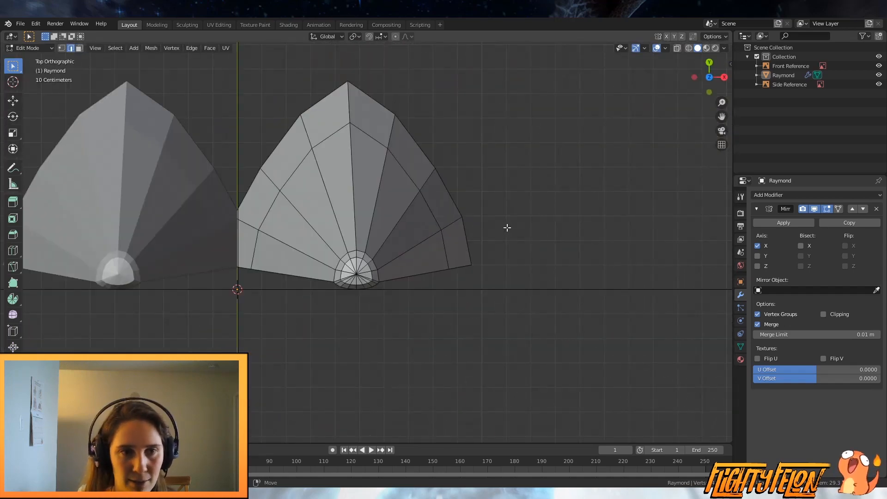
key(g)
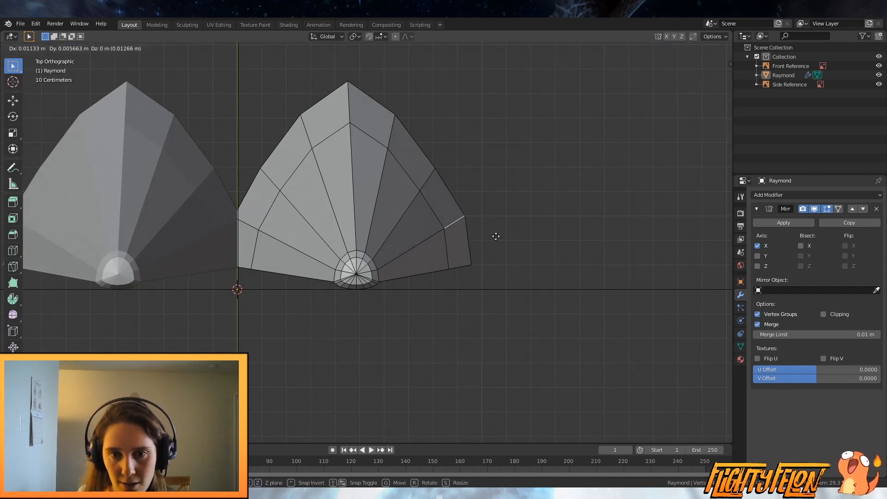
click(497, 236)
click(431, 182)
key(g)
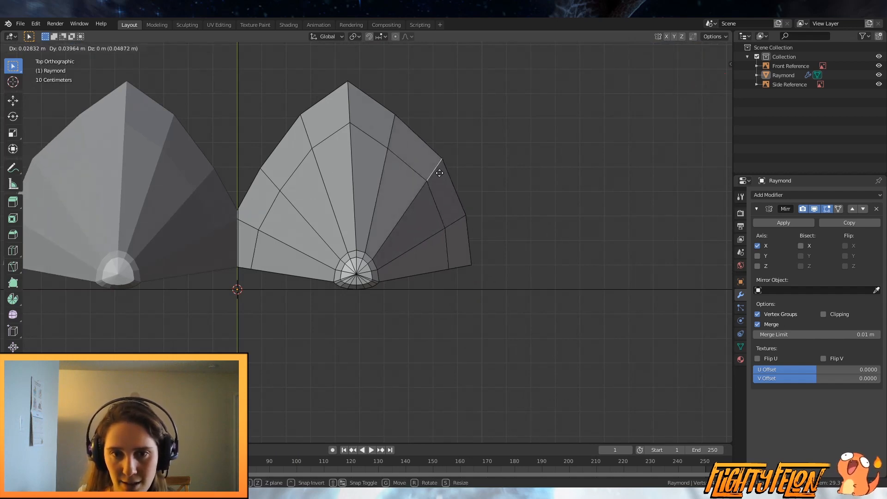
click(439, 173)
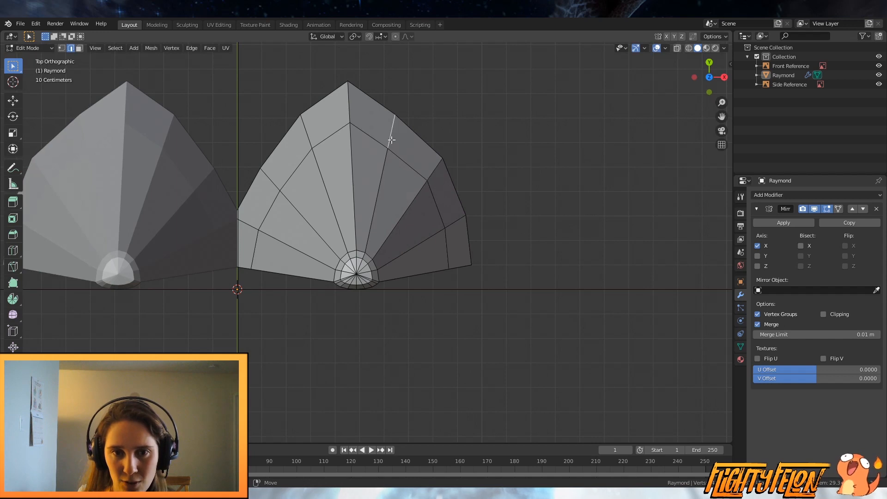
key(g)
click(398, 131)
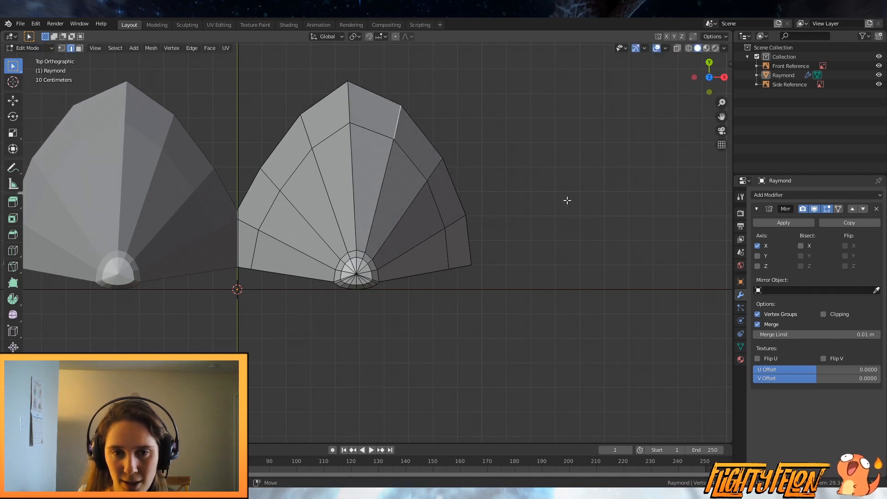
Step: Rotate the outer back edge beside the ear's peak about -7 degrees, move it outward, and shift the next outer base edge outward to match
key(r)
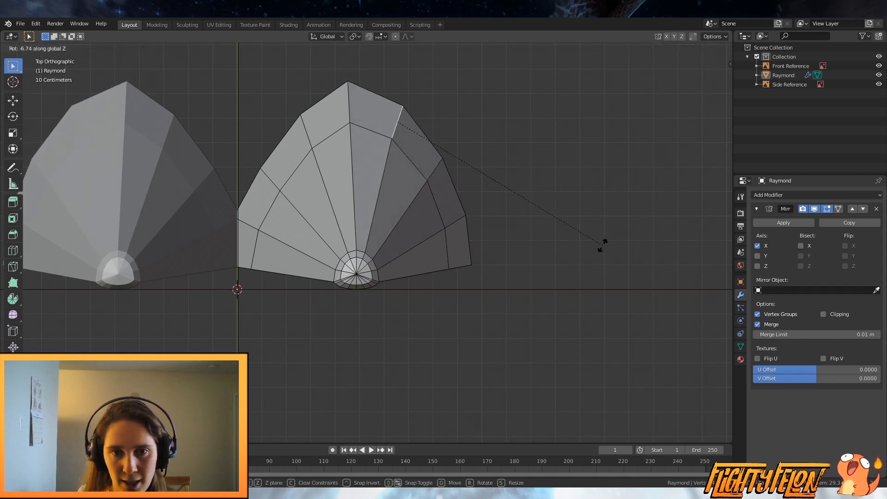
click(602, 244)
key(g)
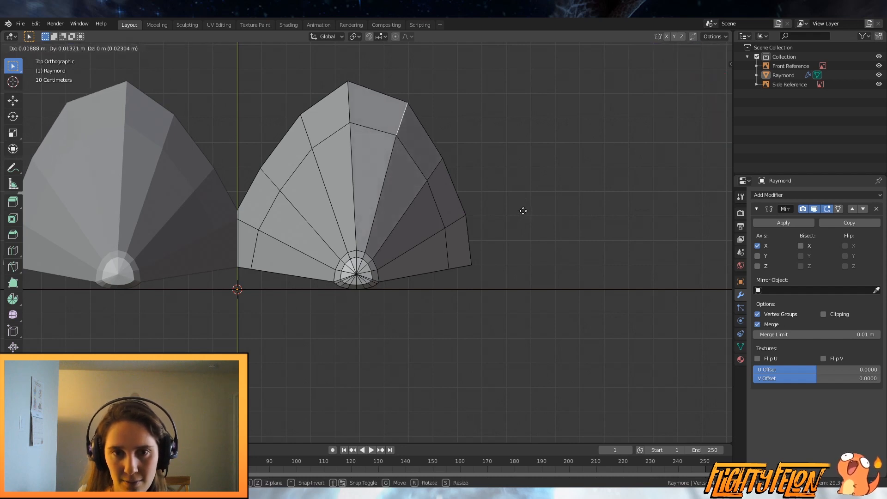
click(520, 209)
click(438, 176)
key(g)
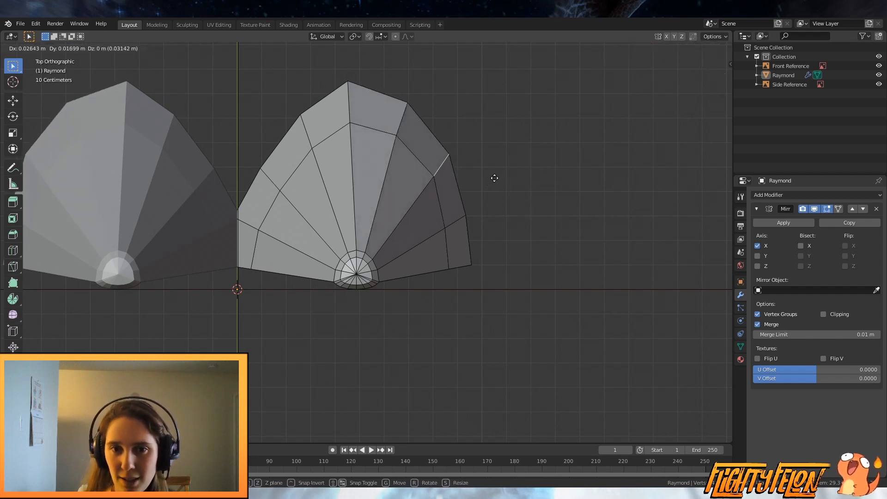
click(494, 178)
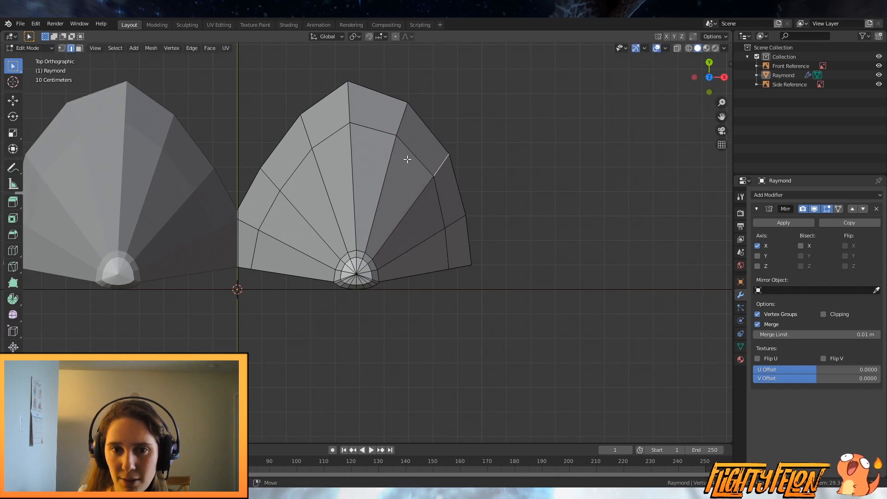
Step: Move the three short base edges along the ear's inner back side outward so the outline mirrors the rounded outer side
click(301, 129)
key(g)
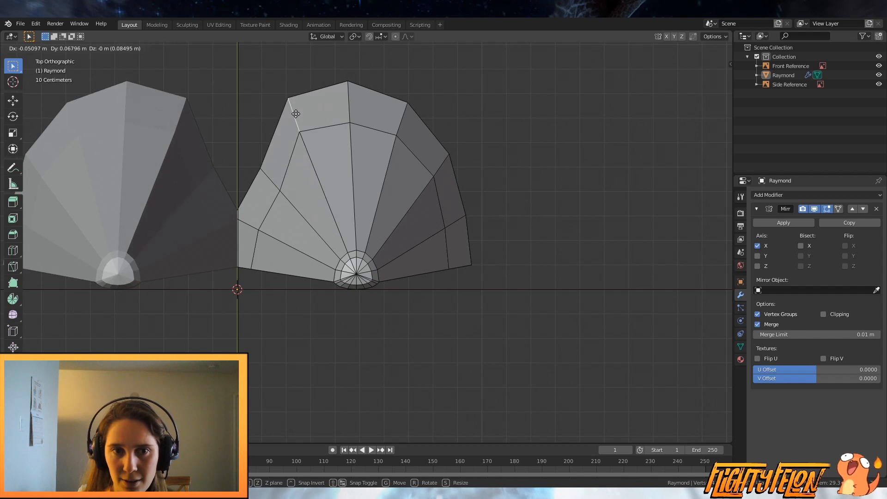
click(294, 115)
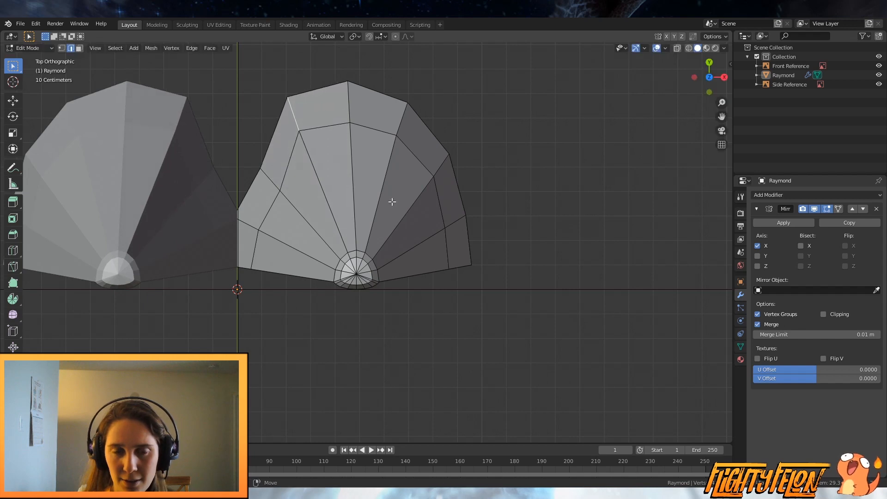
click(272, 185)
key(g)
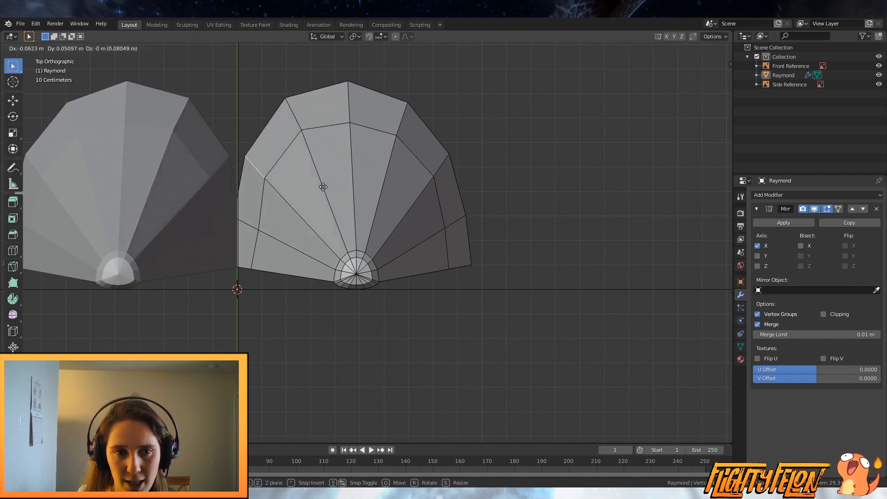
click(324, 188)
key(g)
click(442, 223)
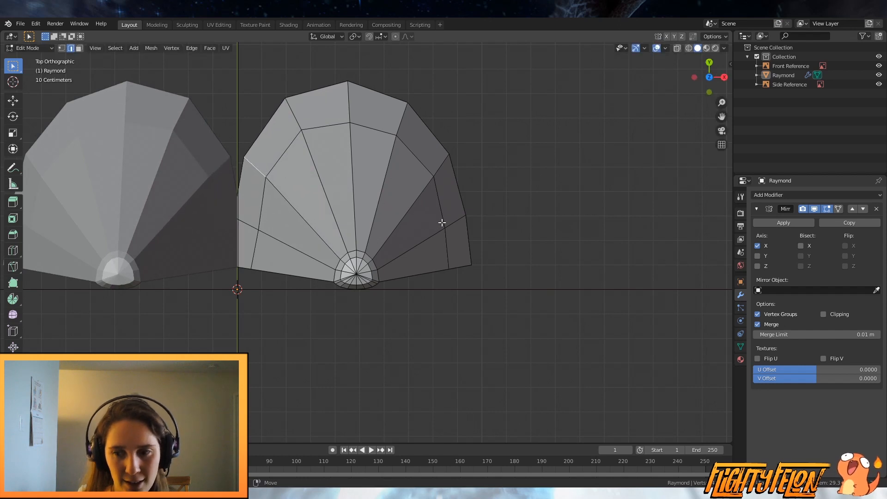
click(248, 227)
key(g)
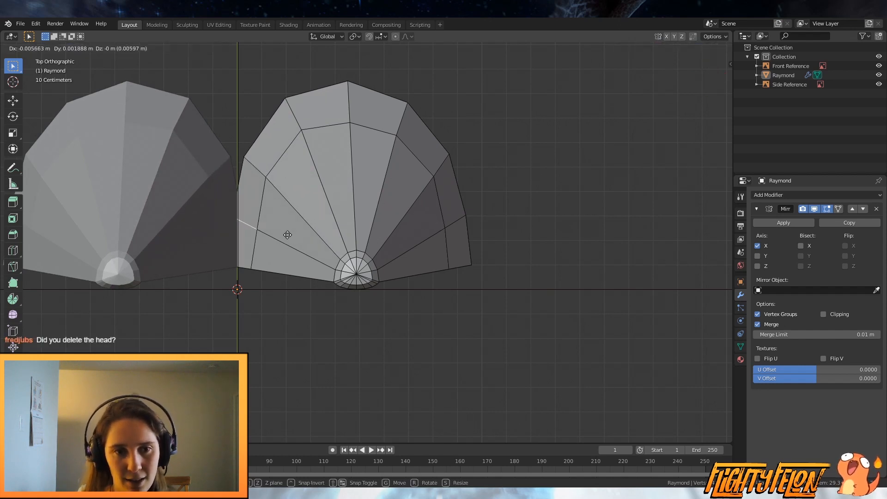
click(279, 233)
Step: Hide the Side Reference and Front Reference images
middle_drag(279, 233, 300, 242)
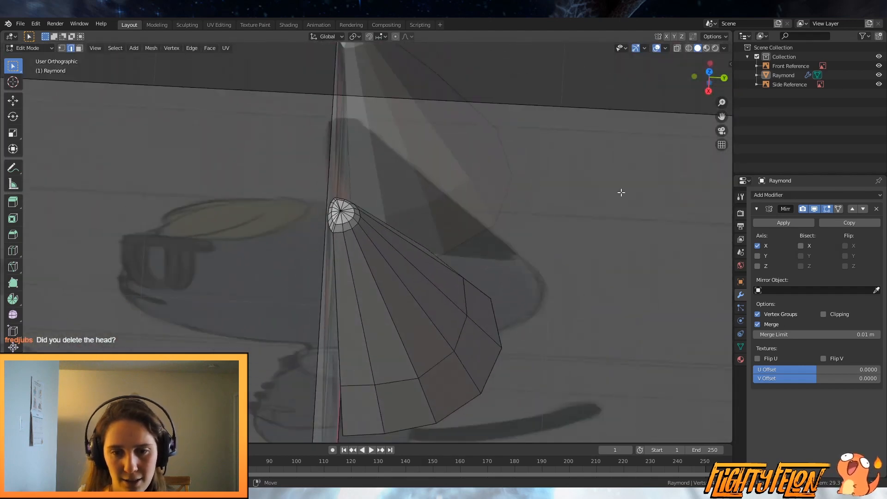
click(879, 85)
click(879, 66)
scroll(602, 206, down, 2)
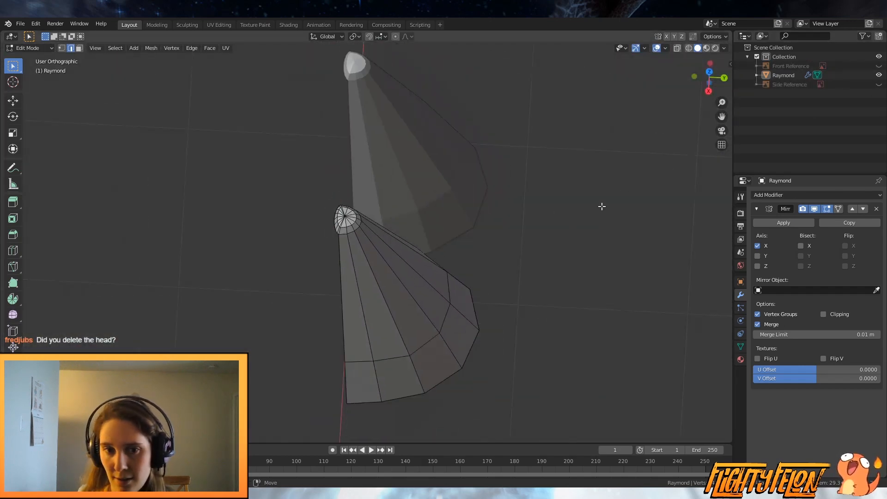
Step: Scale the lower horizontal edge loop on the ear's back to about 1.04 and move it slightly backward along Y
middle_drag(602, 206, 465, 361)
alt+click(414, 373)
key(s)
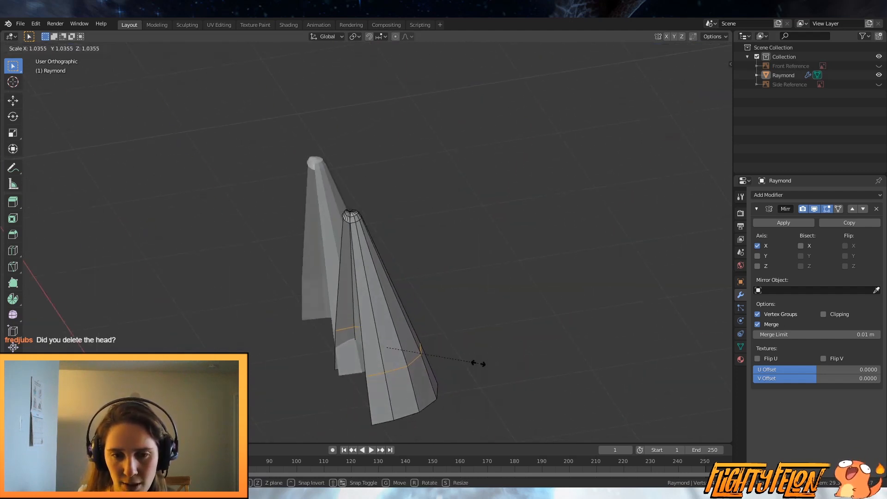
click(479, 363)
key(KP_3)
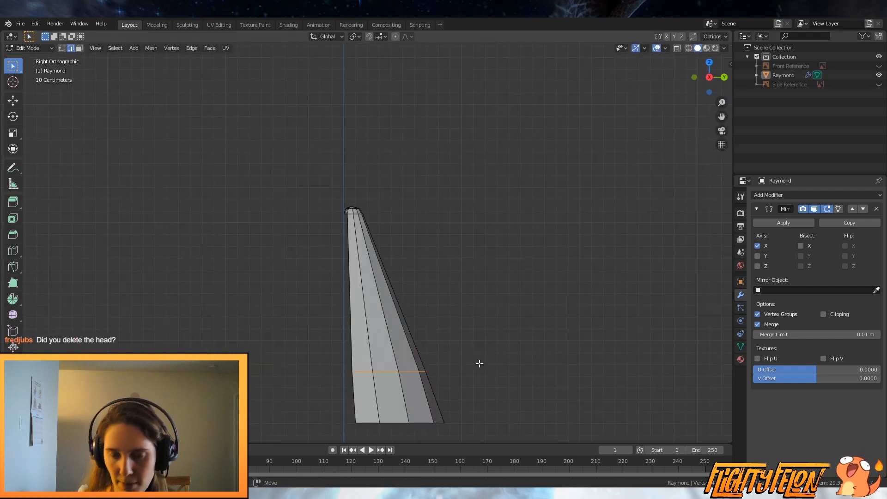
key(g)
key(y)
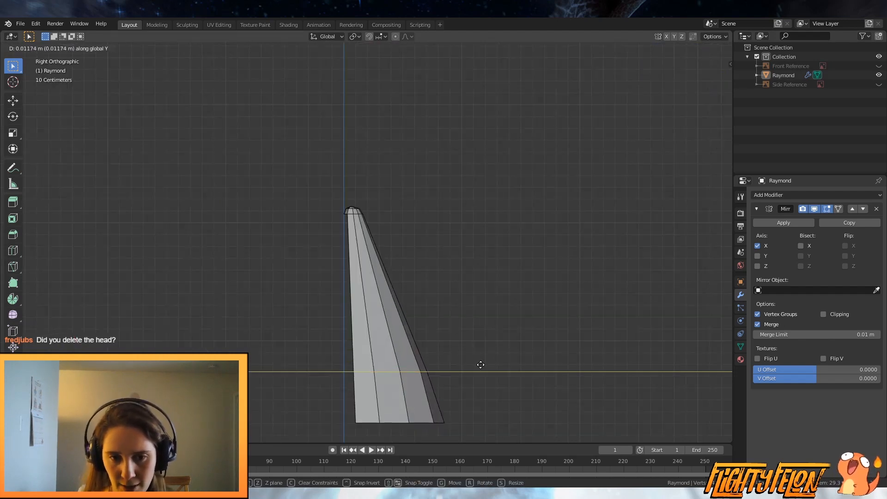
click(479, 365)
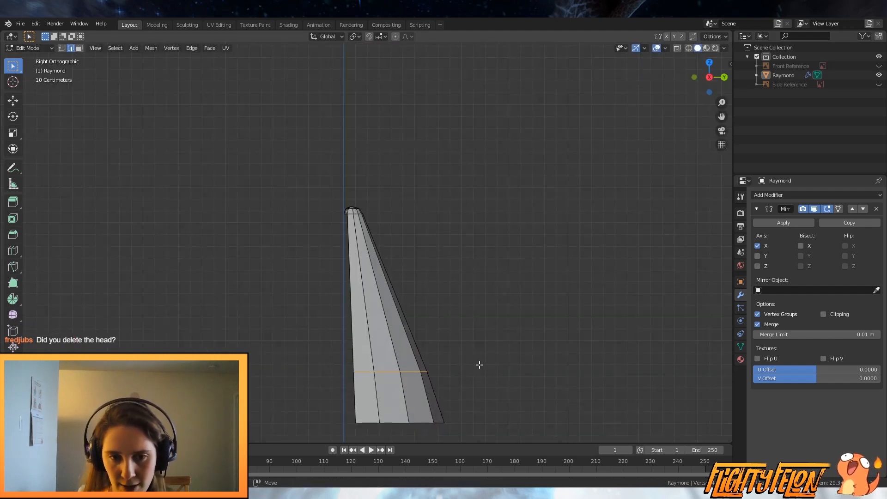
Step: Add a horizontal edge loop about halfway up the ear's back, scale it slightly, and move it about 0.008 m backward along Y
click(390, 310)
right_click(390, 311)
key(s)
key(g)
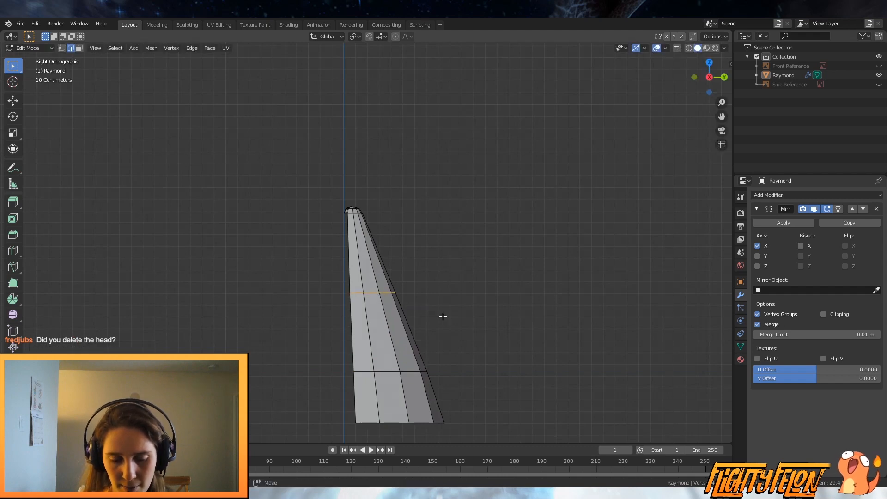
key(y)
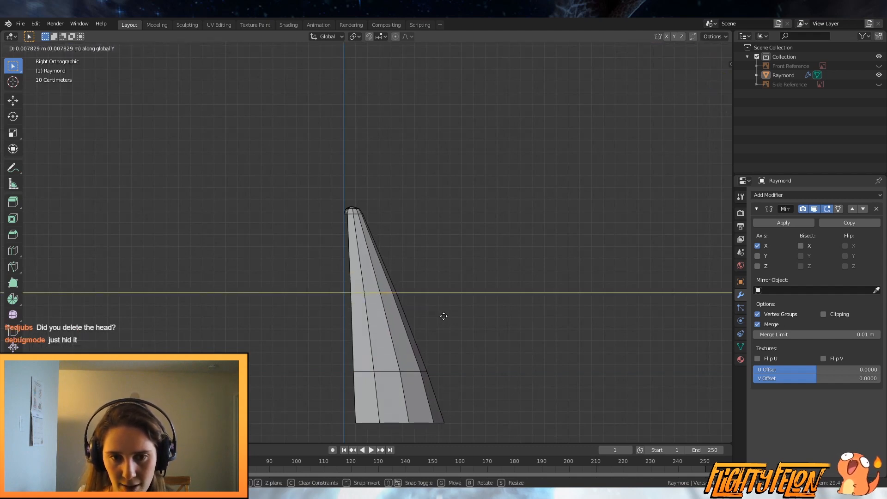
click(444, 316)
Step: Unhide all geometry, select only the whole ear with its linked mesh, and save the file from the front view
key(alt+h)
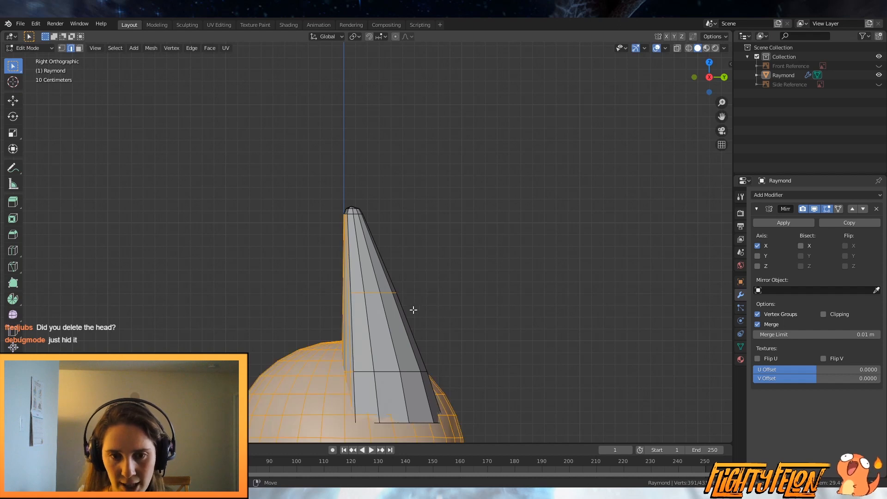
middle_drag(412, 311, 354, 338)
key(alt+a)
key(l)
key(KP_1)
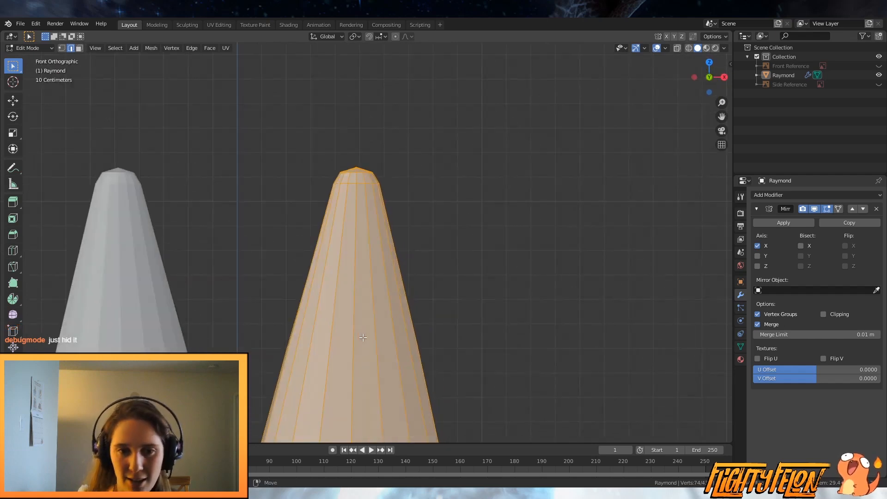
key(ctrl+s)
Step: Examine the ear's edges in wireframe shading and return to solid shading
key(z)
click(288, 332)
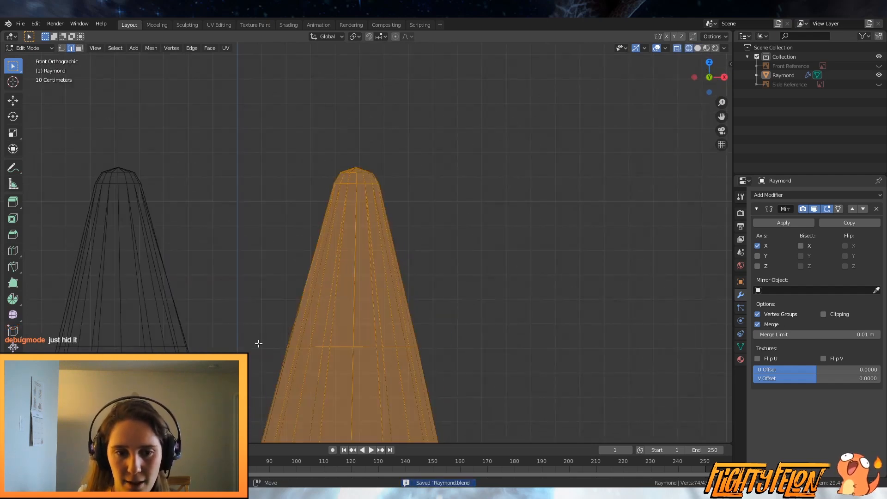
mouse_move(287, 331)
middle_down()
mouse_move(291, 306)
mouse_move(257, 311)
mouse_move(224, 333)
mouse_move(325, 255)
middle_up()
key(z)
click(262, 330)
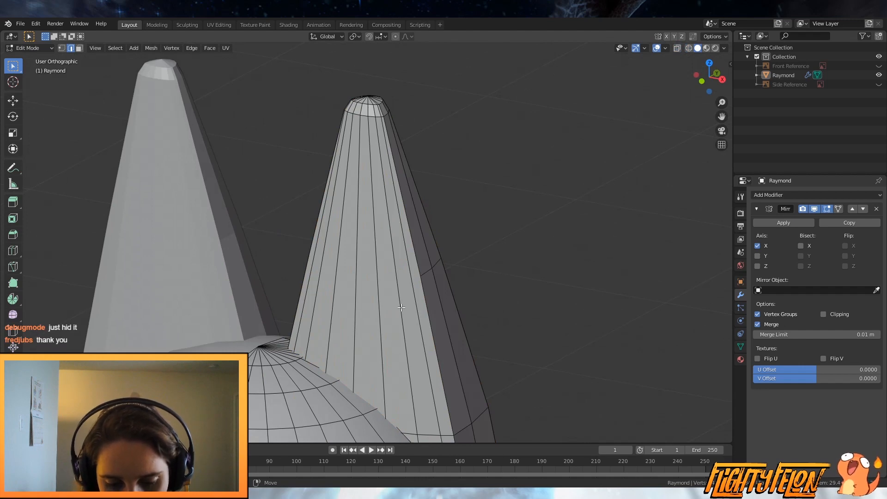
middle_drag(401, 307, 438, 297)
key(k)
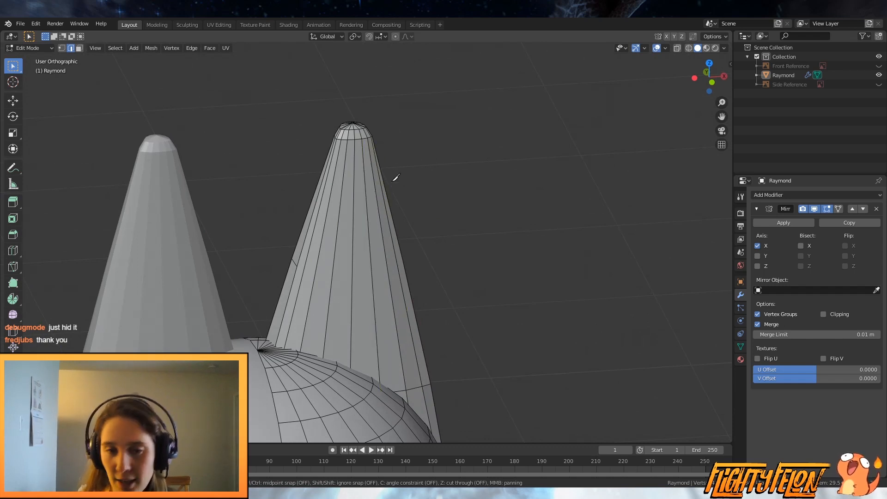
key(Escape)
key(k)
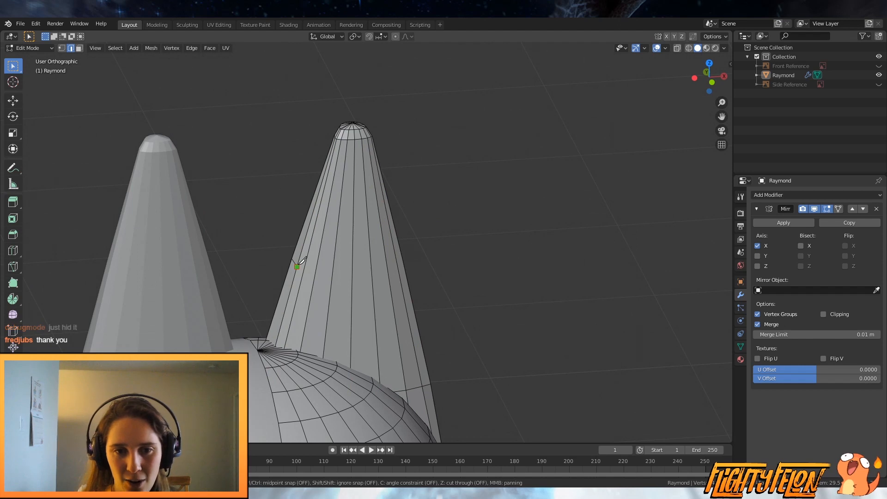
click(297, 266)
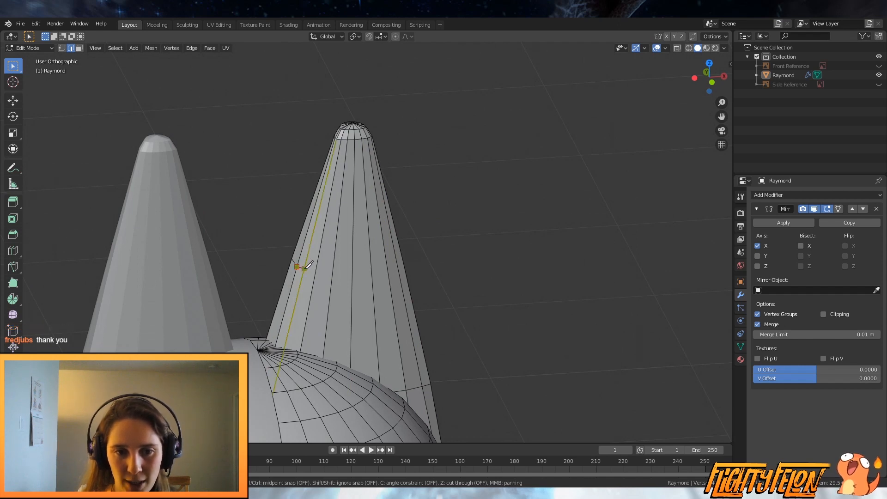
key(Escape)
Step: Save the file and knife-cut straight across the ear's front faces, joining both ends of the back's upper horizontal edge loop
key(ctrl+s)
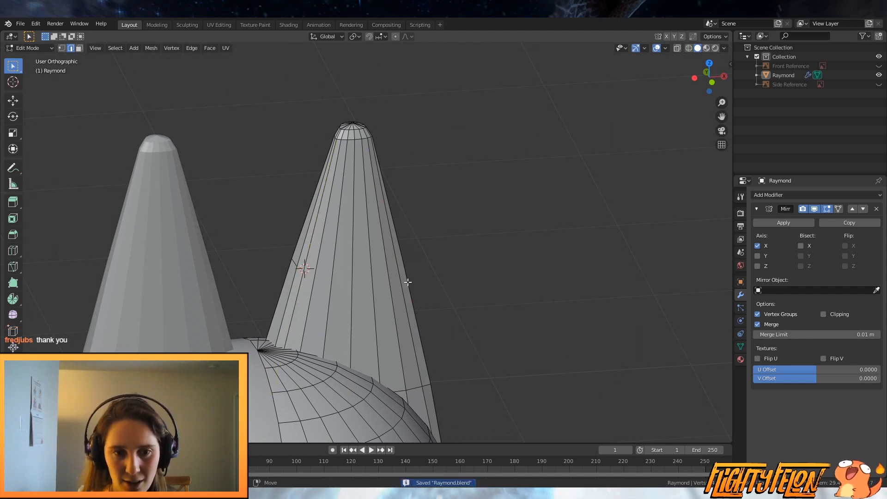
scroll(408, 282, up, 5)
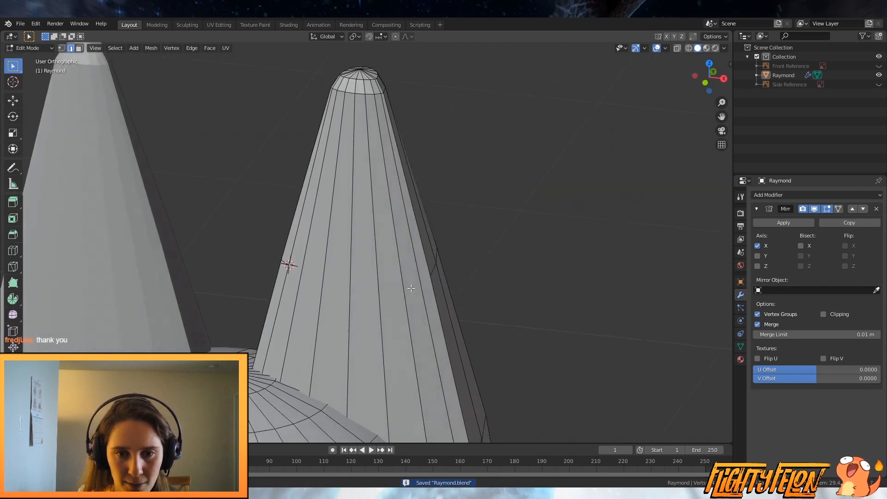
scroll(409, 288, up, 2)
middle_drag(382, 289, 360, 365)
scroll(330, 291, up, 2)
scroll(326, 286, down, 1)
scroll(368, 292, down, 9)
scroll(409, 140, up, 3)
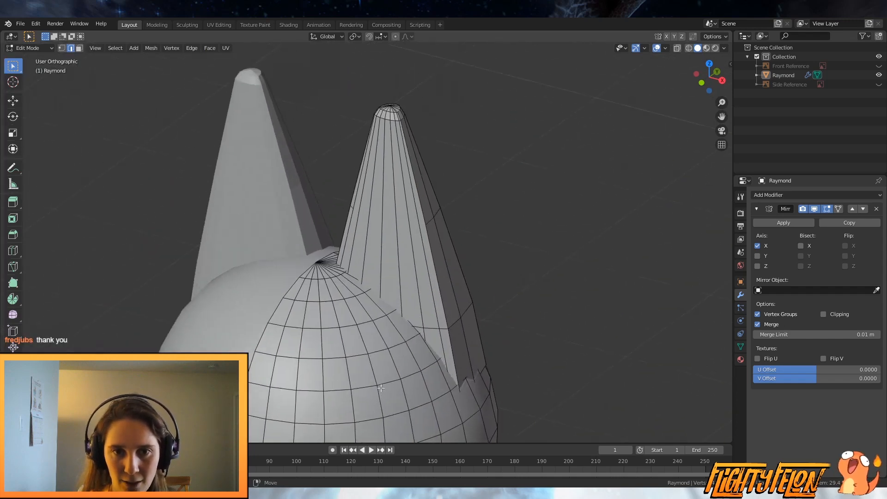
scroll(406, 273, up, 6)
scroll(406, 273, down, 2)
key(k)
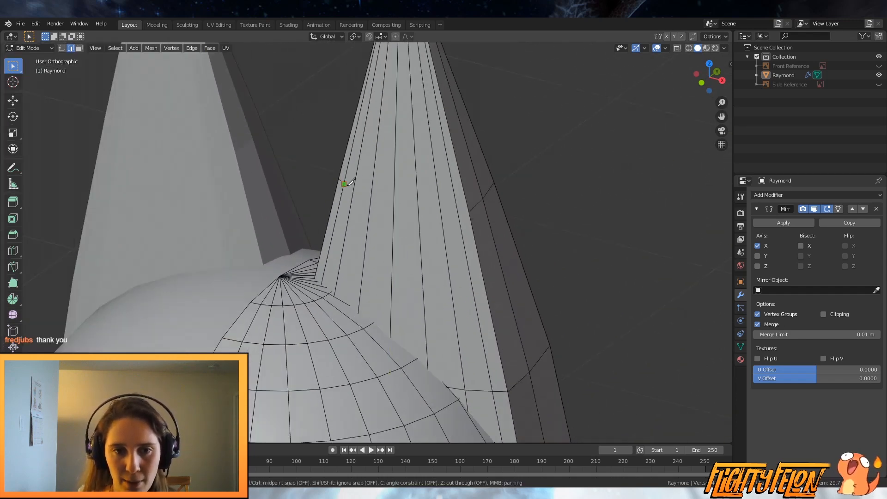
click(345, 184)
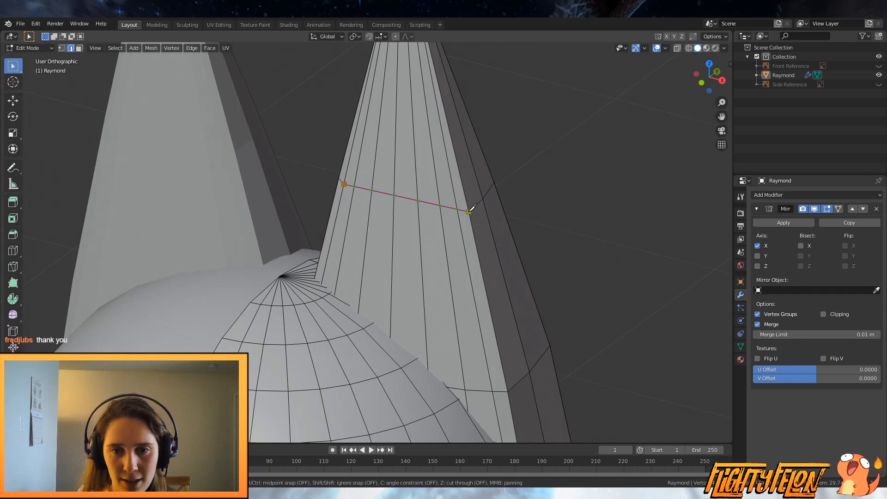
click(469, 212)
key(Return)
Step: Try to lower the outer base edge of the ear along the Z axis toward the head's surface
scroll(467, 228, down, 4)
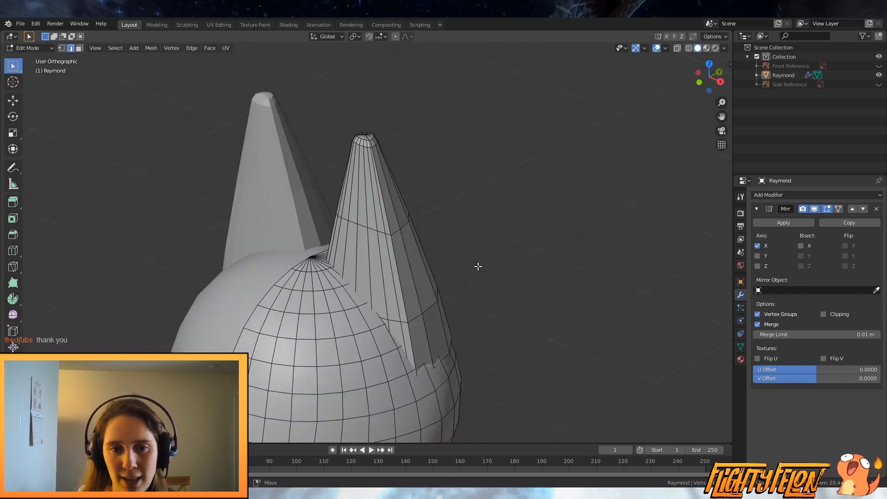
middle_drag(478, 266, 459, 272)
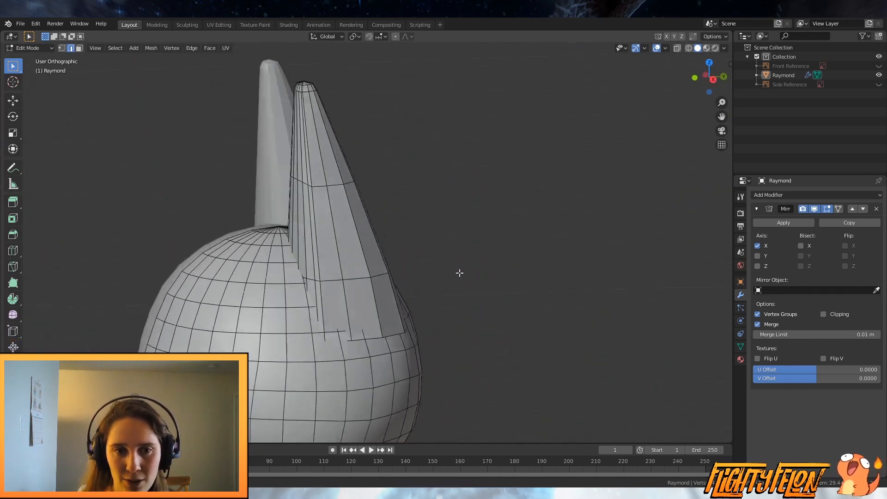
scroll(459, 273, up, 4)
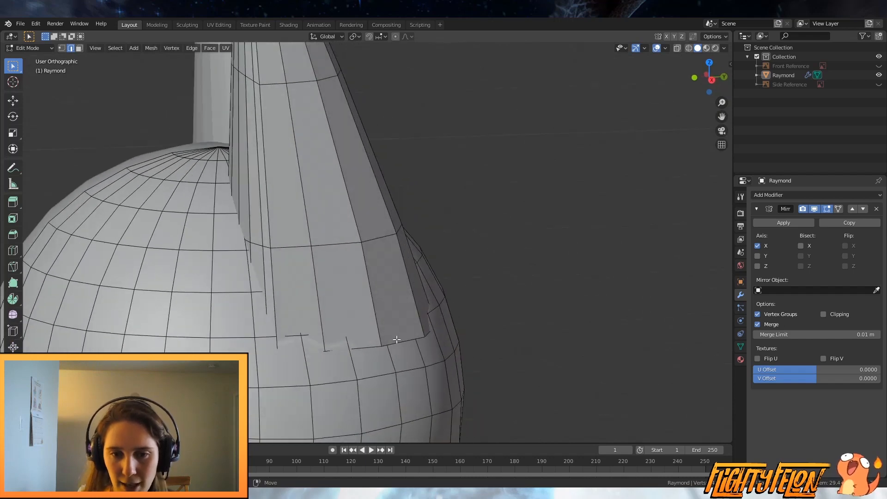
middle_drag(402, 339, 418, 325)
key(g)
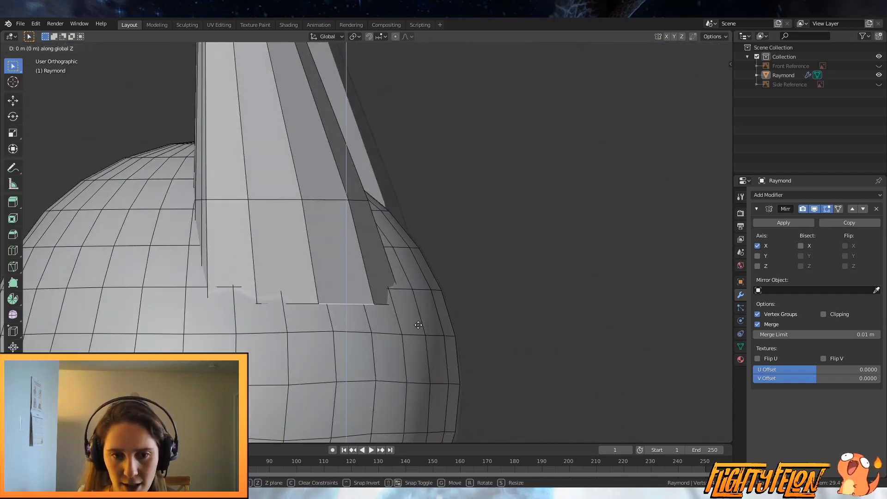
key(z)
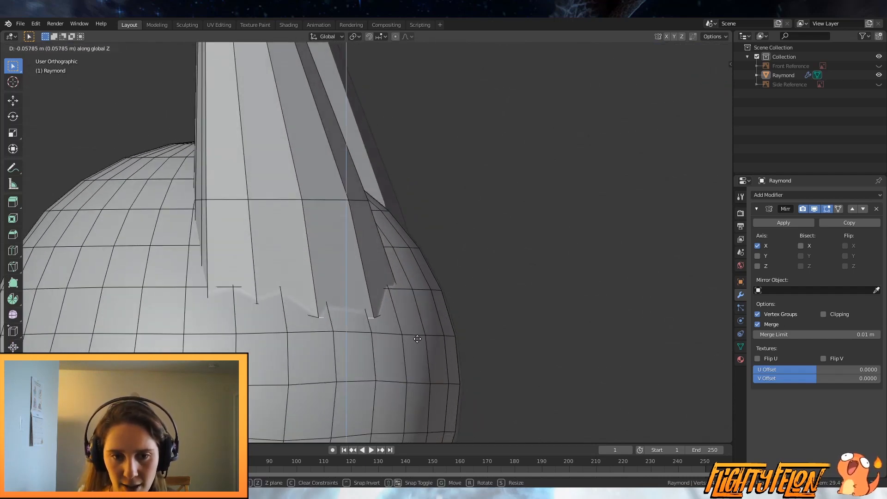
click(394, 334)
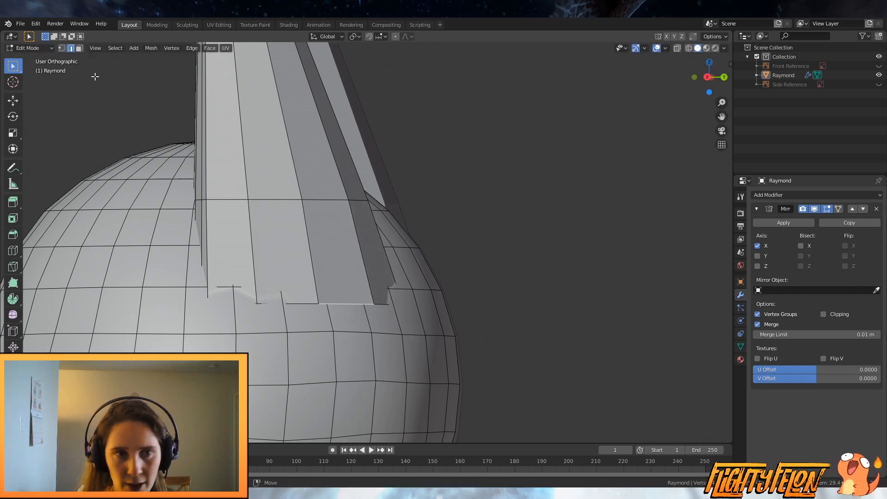
Step: Merge two vertices of the ear's outer base edge onto the head vertices directly below them, using At Last
click(61, 48)
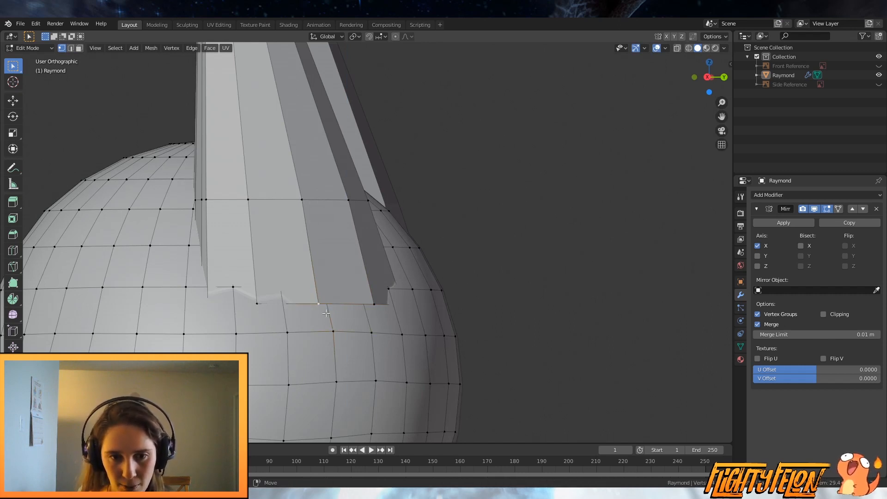
key(m)
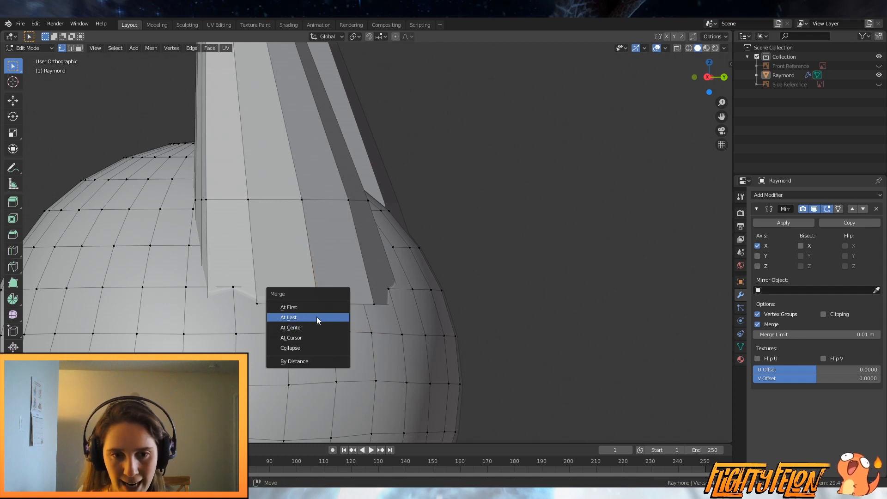
click(318, 317)
click(373, 303)
shift+click(371, 333)
key(m)
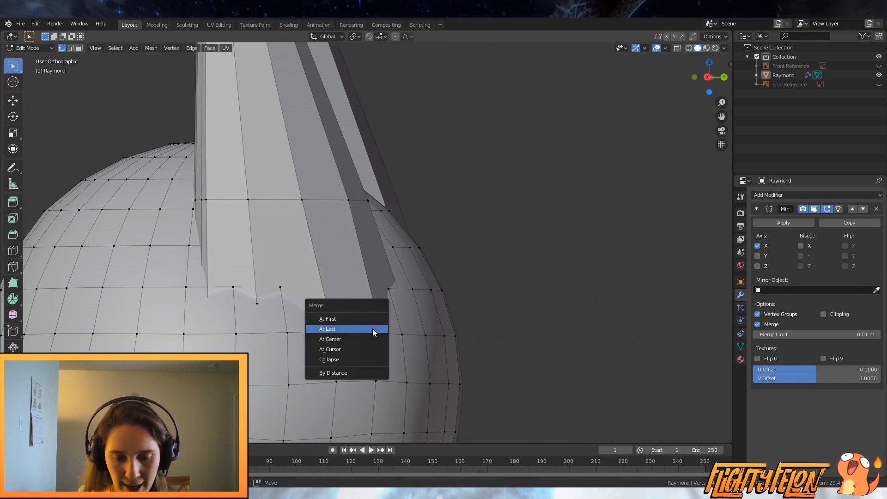
click(370, 328)
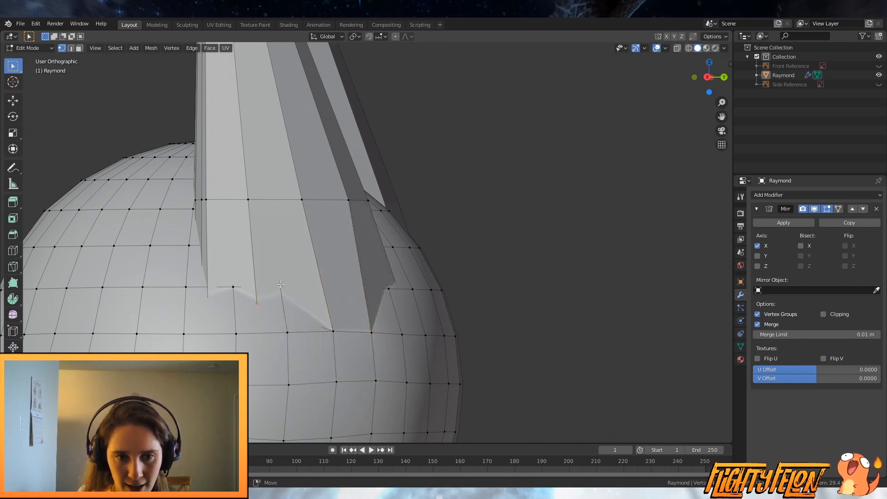
Step: Merge the next outer ear base vertex onto its neighbouring head vertex in wireframe shading, then return to solid shading
middle_drag(281, 284, 283, 328)
key(z)
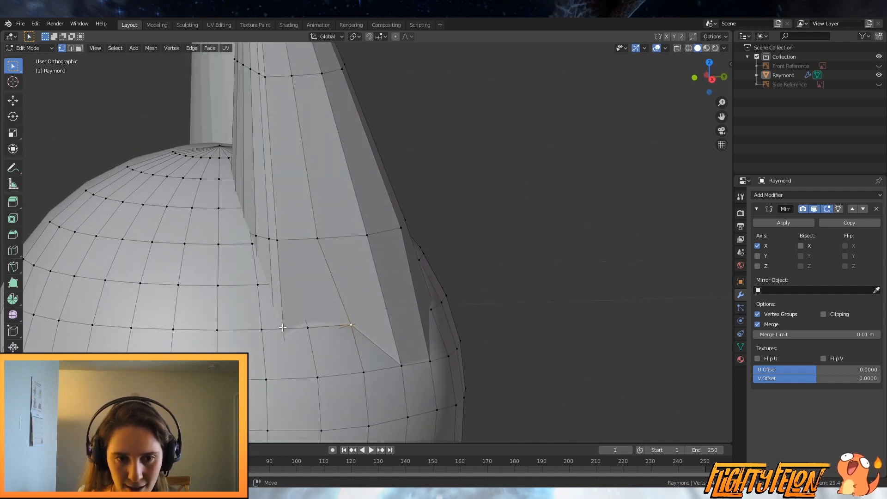
click(229, 328)
key(z)
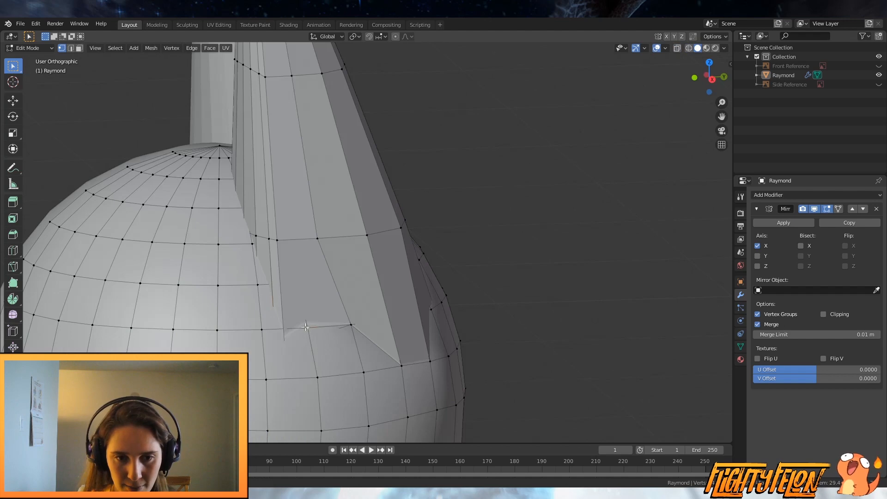
middle_drag(305, 326, 320, 354)
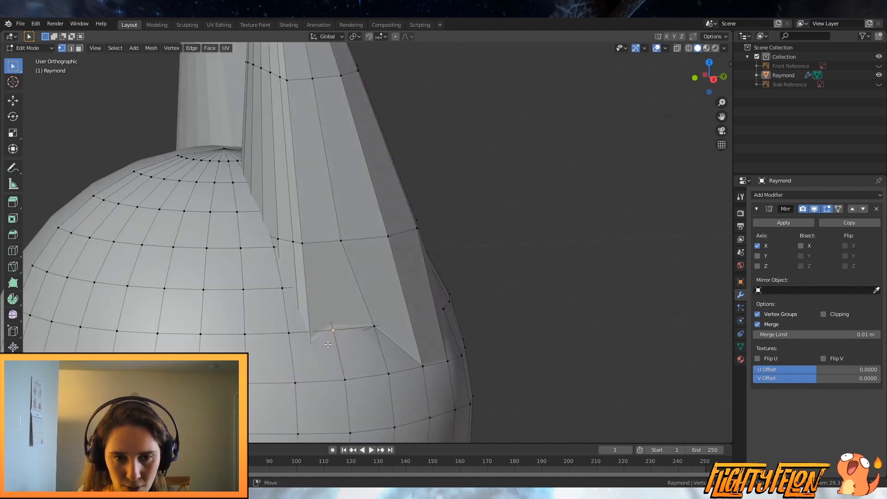
key(z)
click(250, 354)
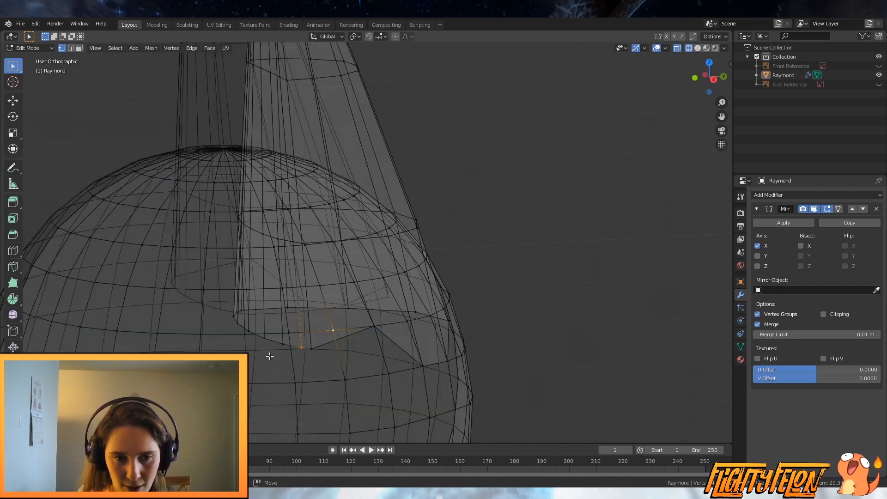
key(m)
click(336, 328)
key(z)
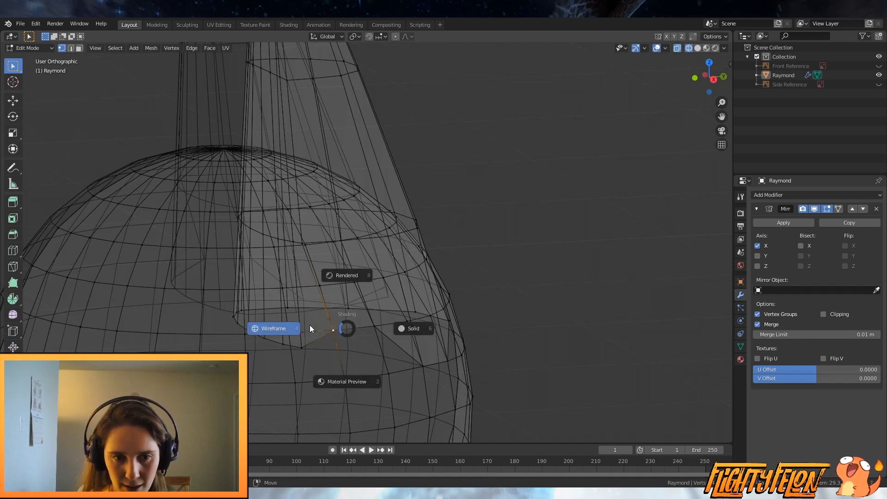
click(403, 329)
Step: From the top view, move the merged ear base vertex outward by about 0.04 m
mouse_move(404, 329)
middle_down()
mouse_move(394, 331)
mouse_move(444, 342)
mouse_move(373, 348)
middle_up()
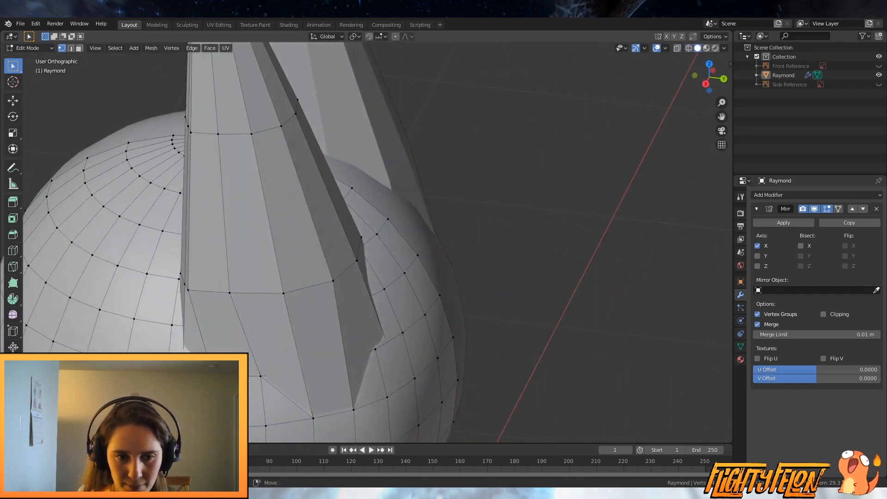
middle_drag(308, 370, 326, 393)
key(KP_7)
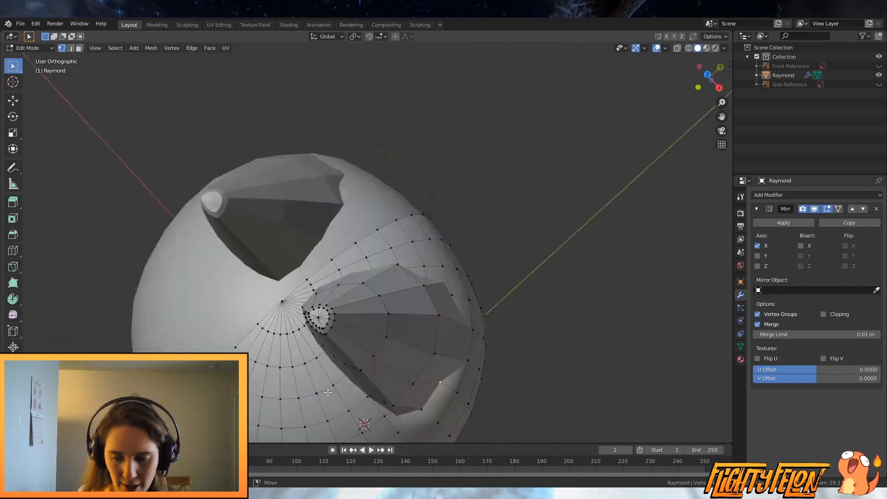
scroll(564, 343, up, 1)
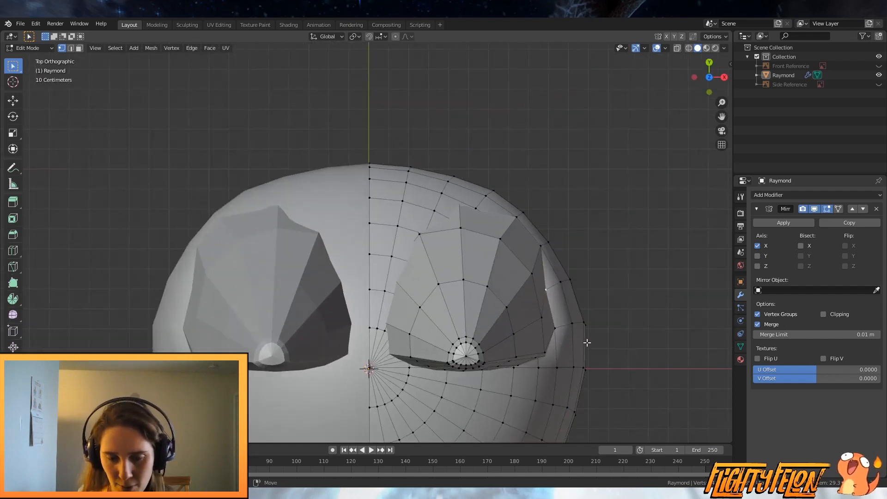
key(g)
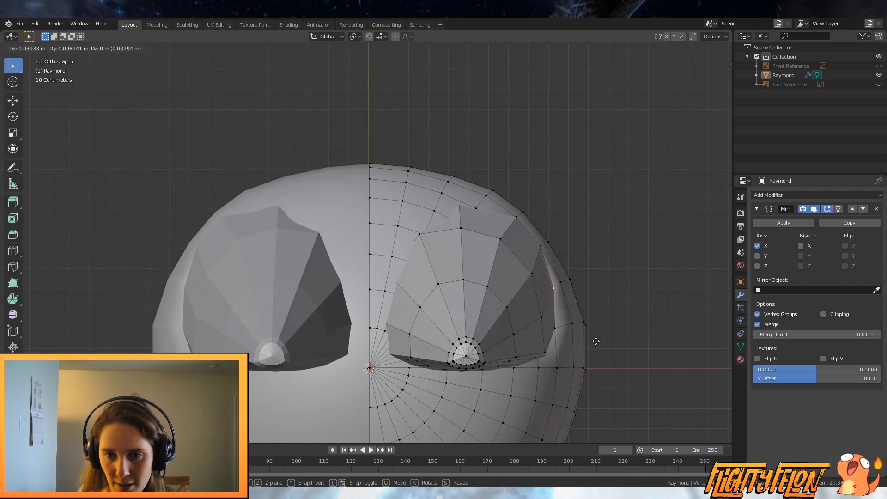
click(594, 342)
Step: From the top view, adjust the positions of the vertices near the ear's front outer corner to smooth its outline
middle_drag(551, 358, 532, 368)
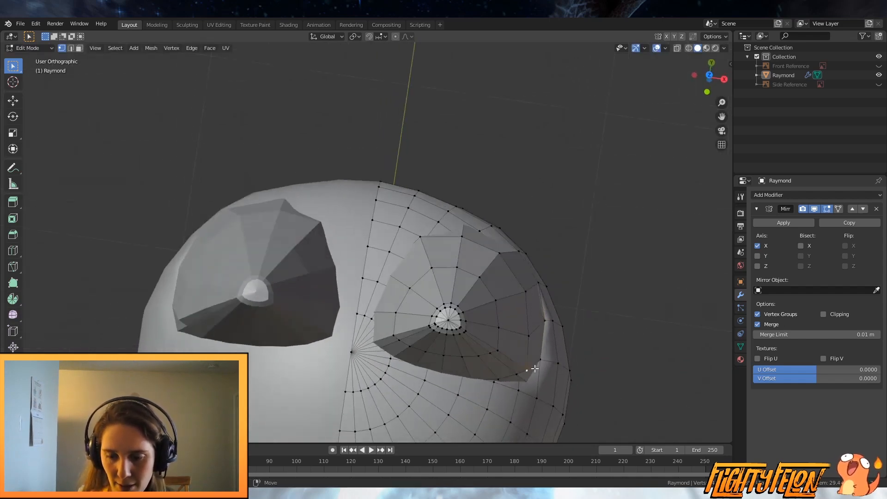
key(KP_7)
key(g)
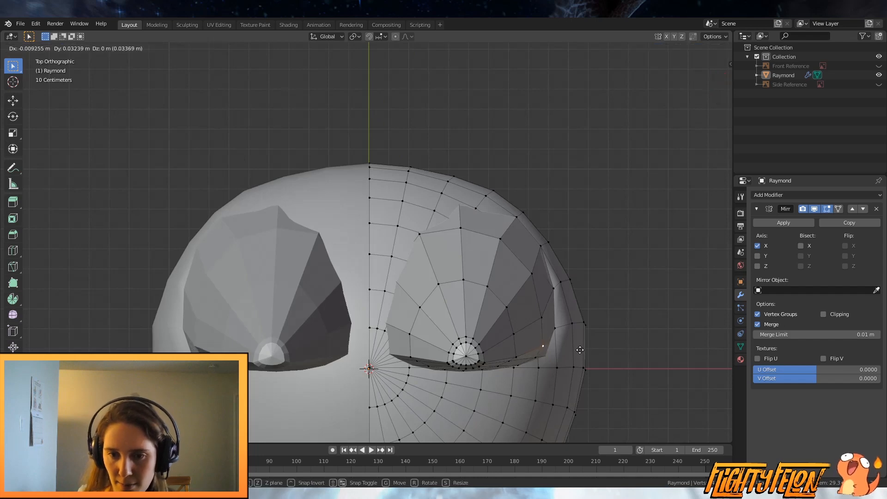
click(570, 355)
right_click(511, 360)
key(g)
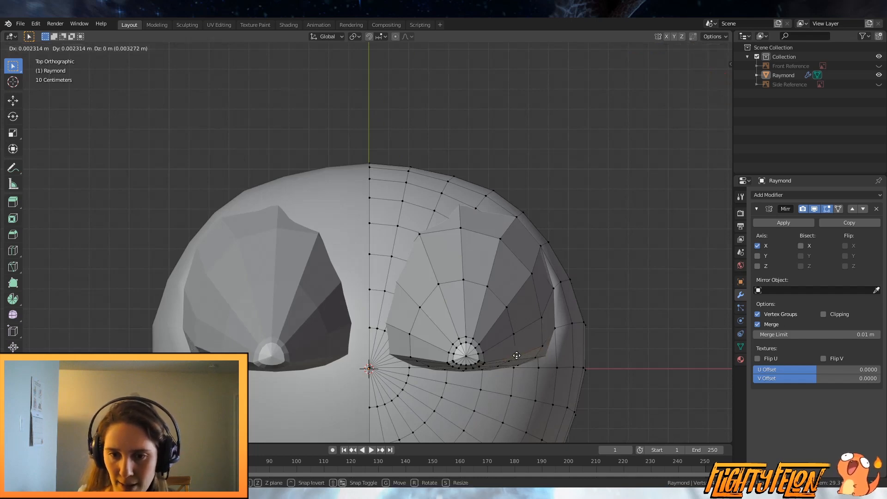
click(524, 357)
Step: Reposition the outer vertex on the ear's lower horizontal loop, keeping its height by constraining the move to the XY plane
middle_drag(552, 364, 291, 220)
key(g)
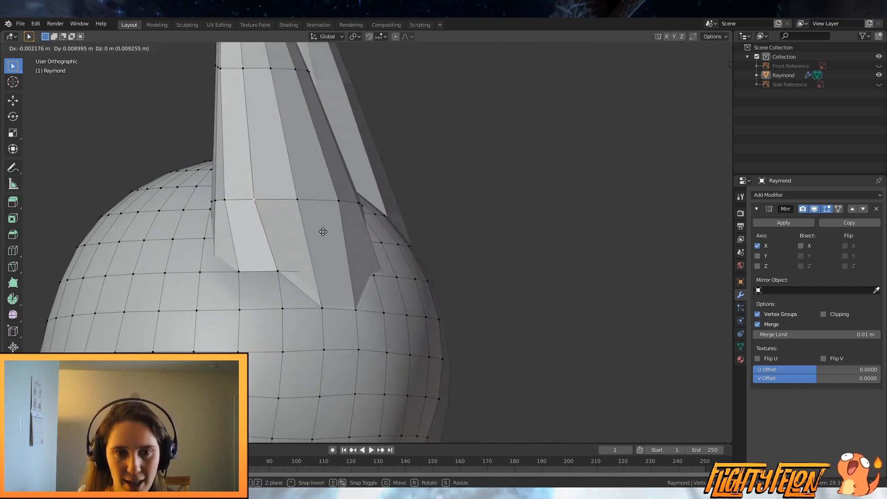
right_click(331, 230)
middle_drag(330, 230, 330, 364)
key(g)
key(y)
key(shift+z)
click(370, 287)
Step: Move the outer ear base vertex by about 0.07 m, mostly downward along the head's surface, and save the file
scroll(362, 313, down, 2)
scroll(353, 310, up, 2)
key(g)
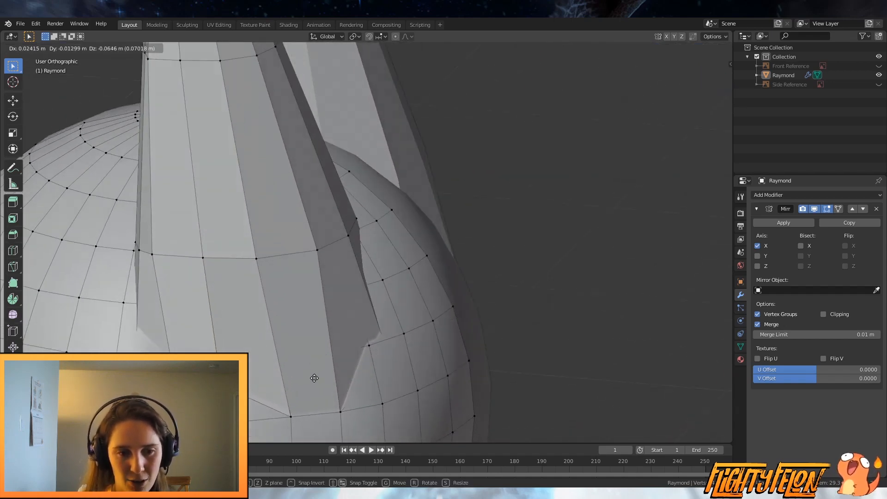
click(315, 378)
middle_drag(315, 378, 334, 363)
key(ctrl+s)
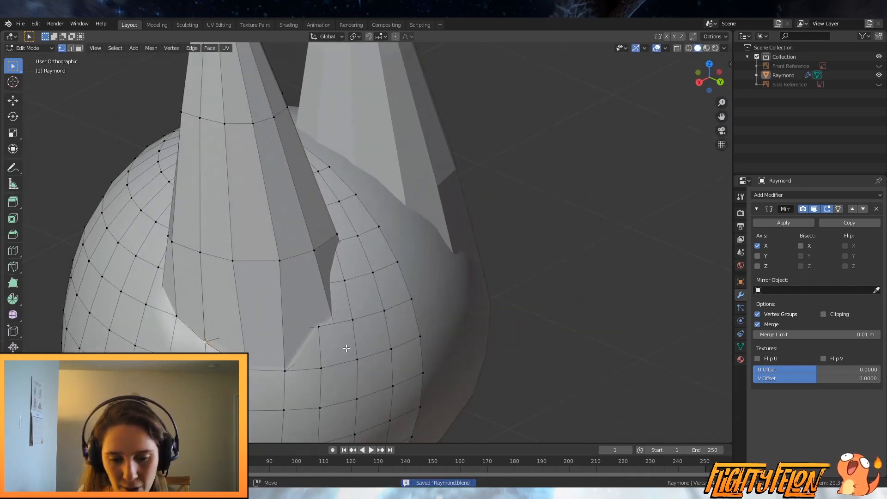
Step: Merge the ear's rear base vertices with the adjacent head vertices in wireframe shading and return to solid shading
key(z)
click(315, 333)
key(g)
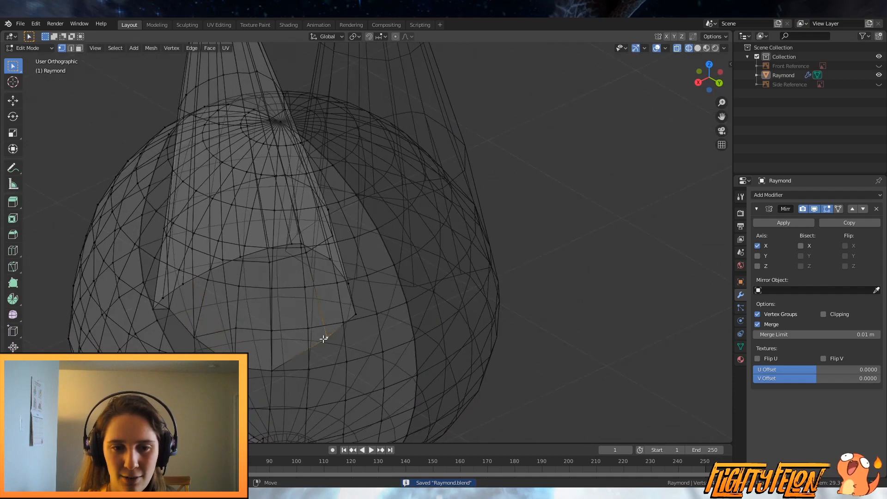
key(m)
click(311, 331)
click(356, 314)
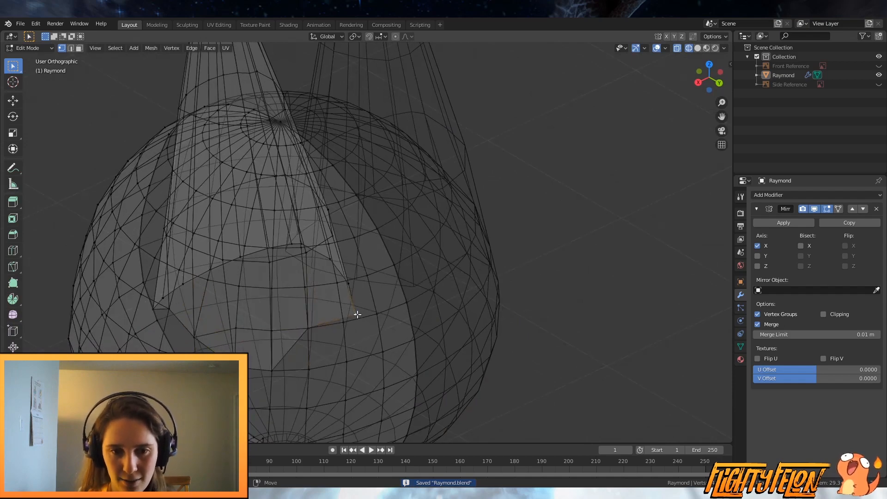
mouse_move(356, 313)
middle_down()
mouse_move(317, 328)
mouse_move(351, 304)
mouse_move(384, 303)
mouse_move(398, 287)
middle_up()
shift+click(310, 321)
key(z)
click(376, 313)
Step: Shift the merged vertex at the rear of the ear's base by about 0.01 m to even out the join
middle_drag(322, 310, 356, 357)
key(g)
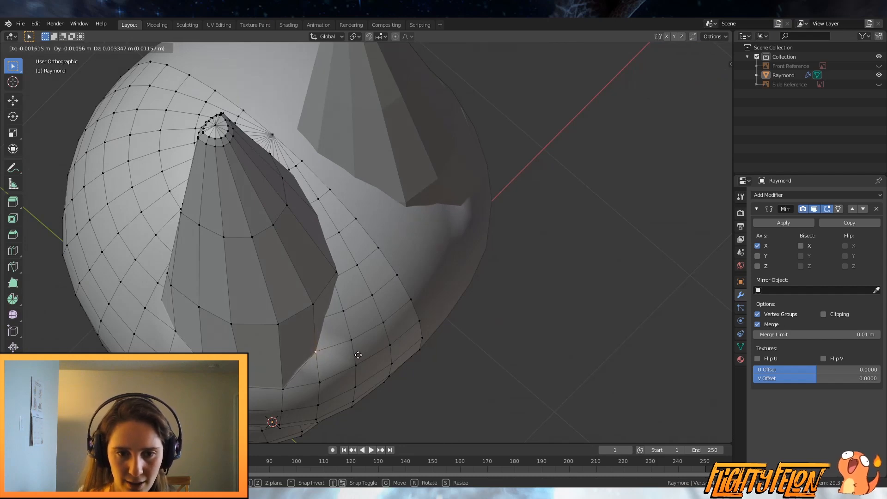
click(358, 355)
Step: Return to Object Mode, save the file, and apply smooth shading to the whole Raymond object
scroll(378, 326, down, 5)
key(Tab)
middle_drag(379, 326, 664, 269)
scroll(441, 286, up, 1)
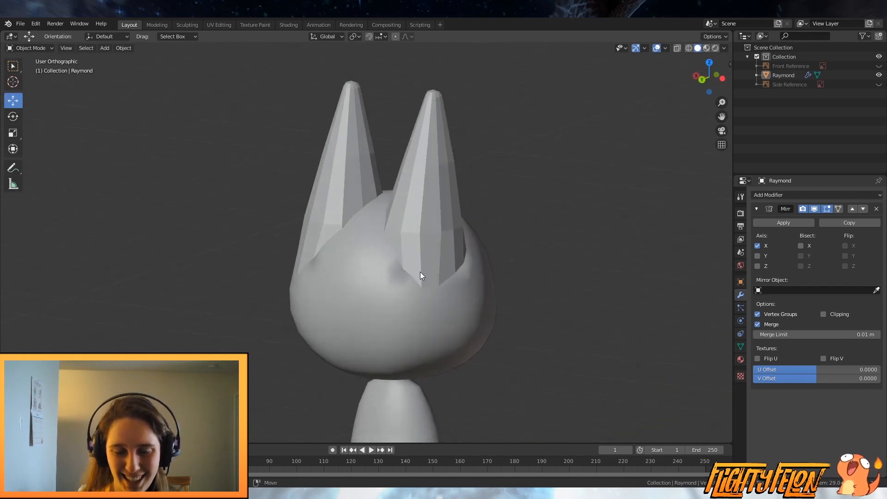
key(ctrl+s)
click(428, 262)
click(123, 48)
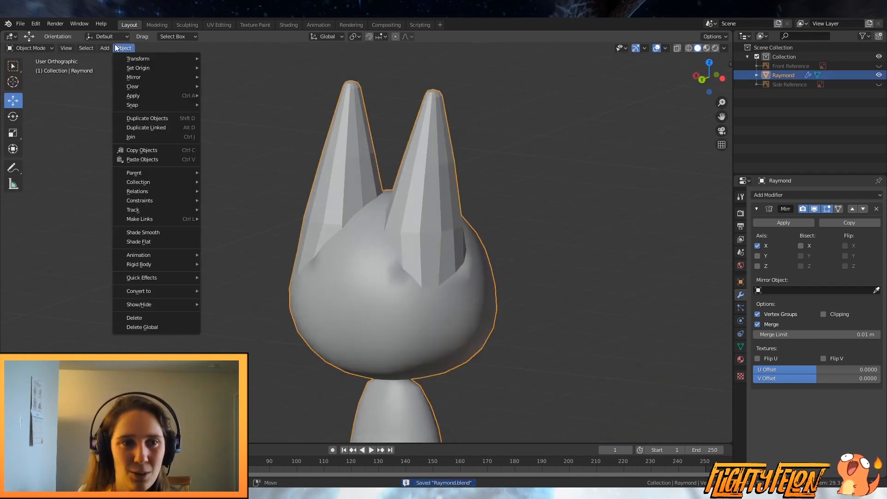
click(161, 241)
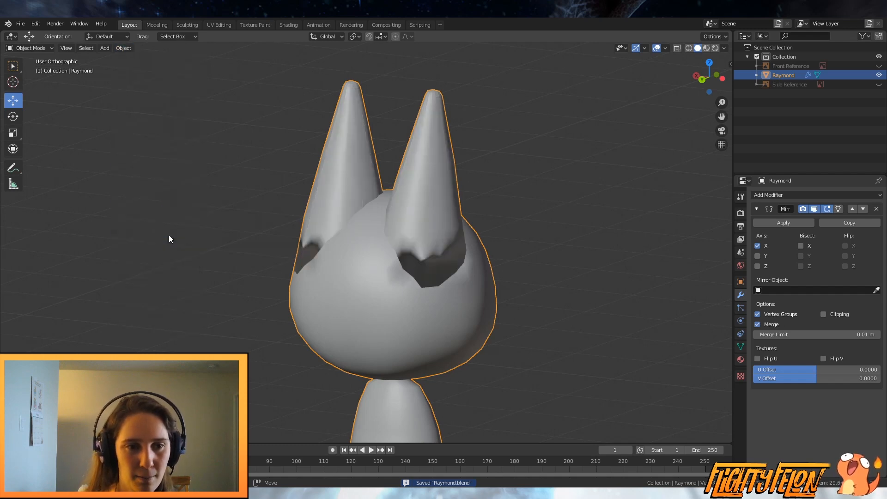
Step: Examine the smooth shading where the ear's base meets the head from several sides, in Object Mode and Edit Mode
mouse_move(319, 273)
middle_down()
mouse_move(331, 282)
mouse_move(178, 268)
mouse_move(335, 273)
mouse_move(416, 263)
mouse_move(407, 285)
mouse_move(376, 251)
mouse_move(323, 255)
middle_up()
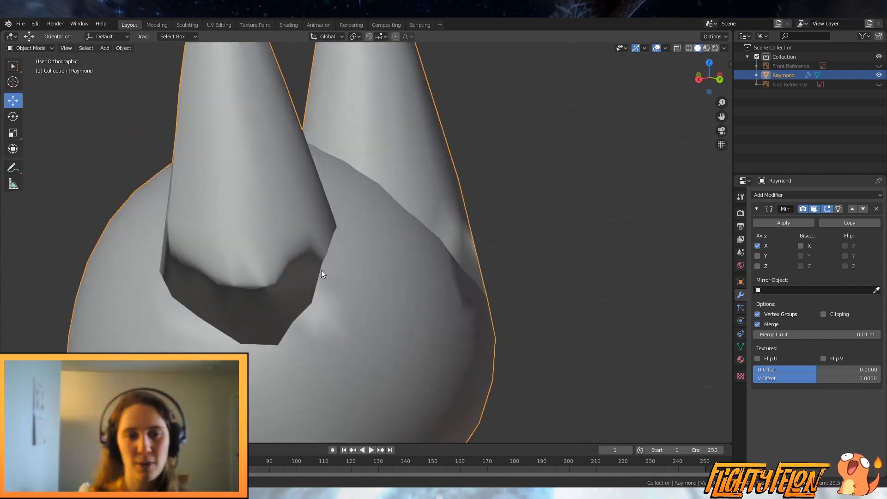
scroll(393, 272, down, 4)
scroll(366, 268, up, 2)
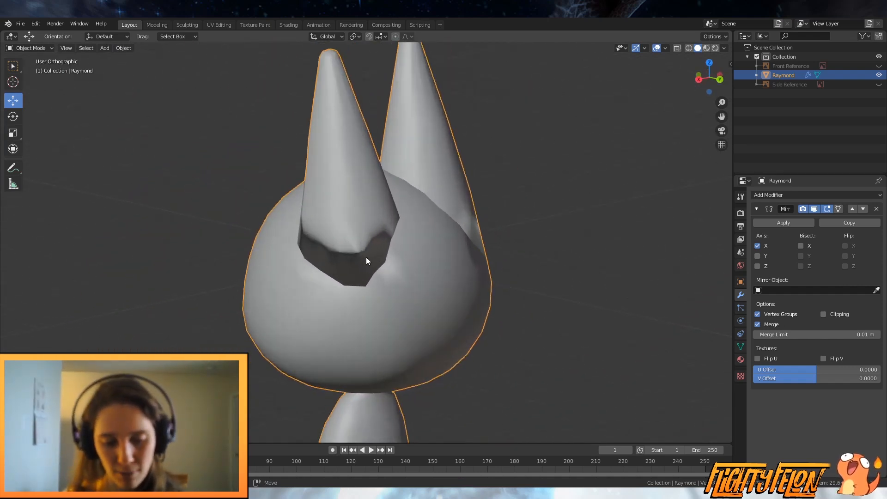
middle_drag(320, 65, 443, 248)
key(Tab)
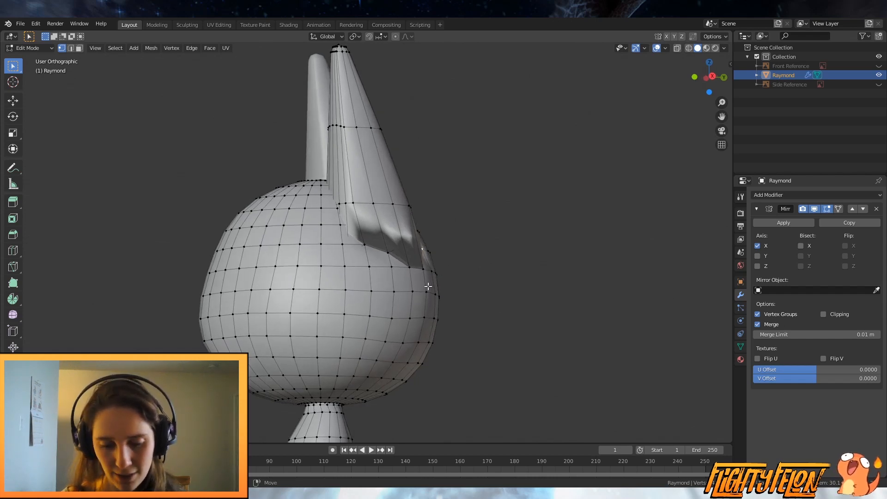
middle_drag(426, 267, 448, 261)
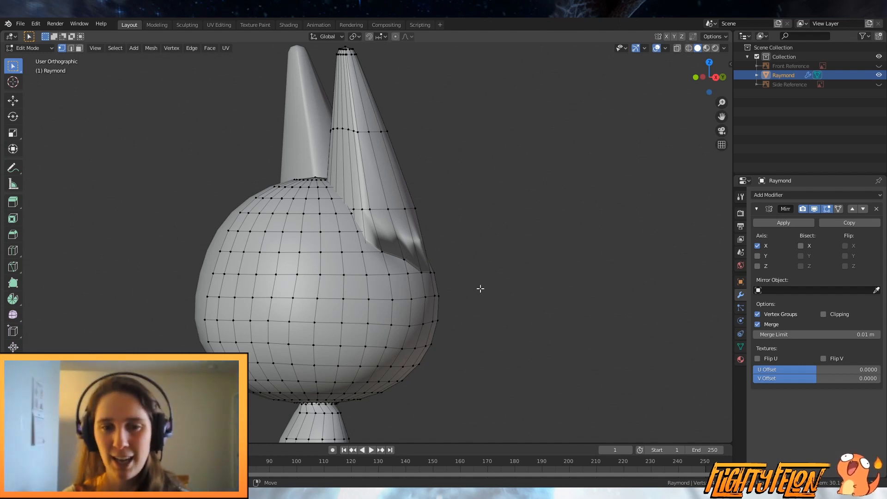
scroll(481, 289, up, 2)
middle_drag(494, 292, 481, 329)
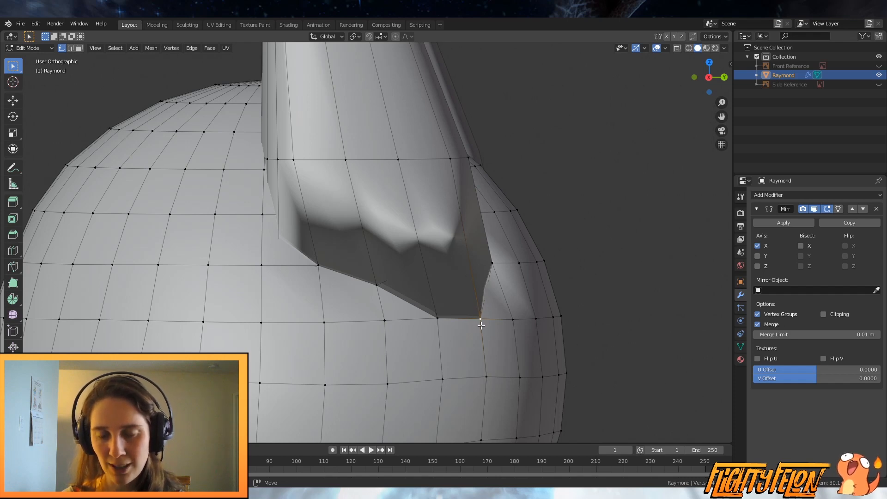
middle_drag(481, 325, 454, 329)
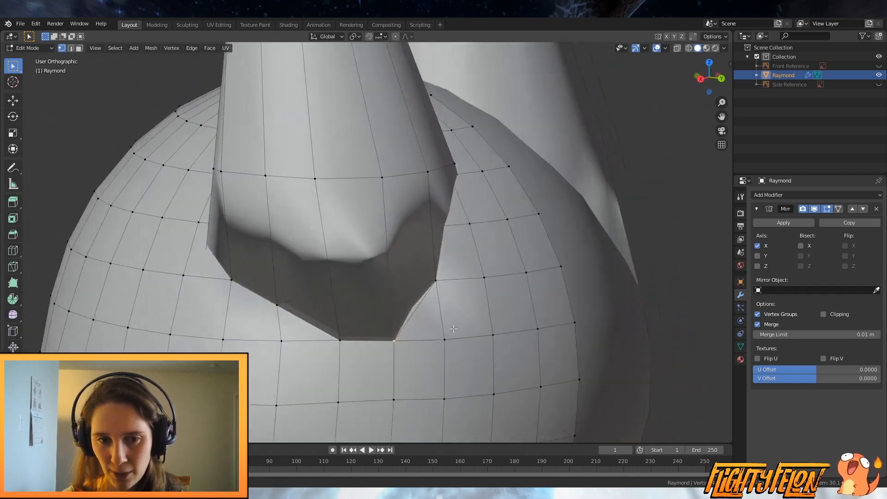
scroll(454, 328, down, 6)
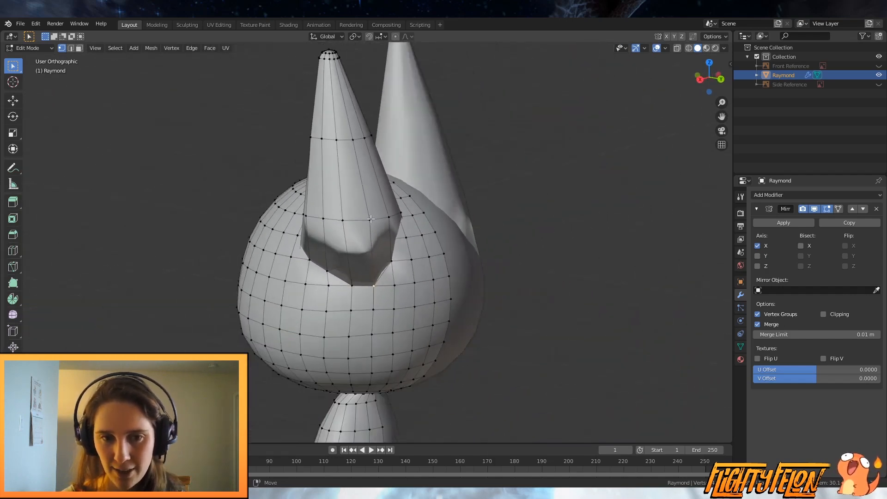
Step: Recalculate the normals of the whole Raymond mesh to face outside, return to Object Mode, and save the file
key(a)
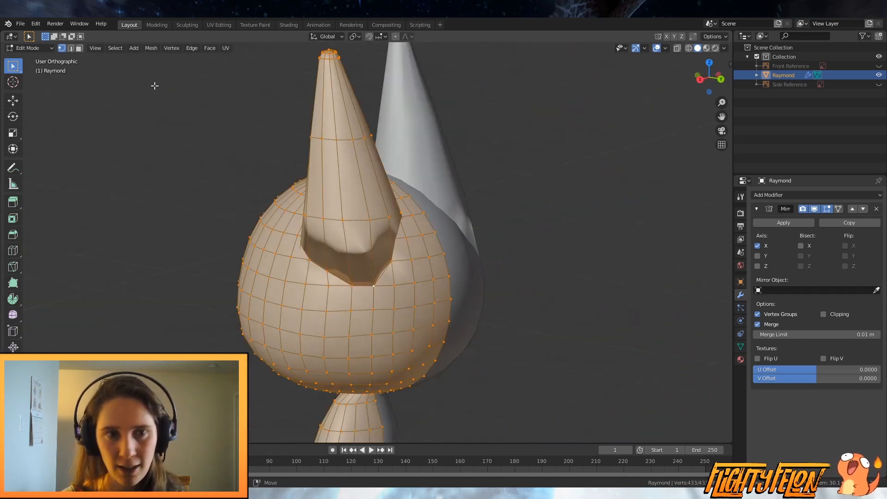
click(152, 48)
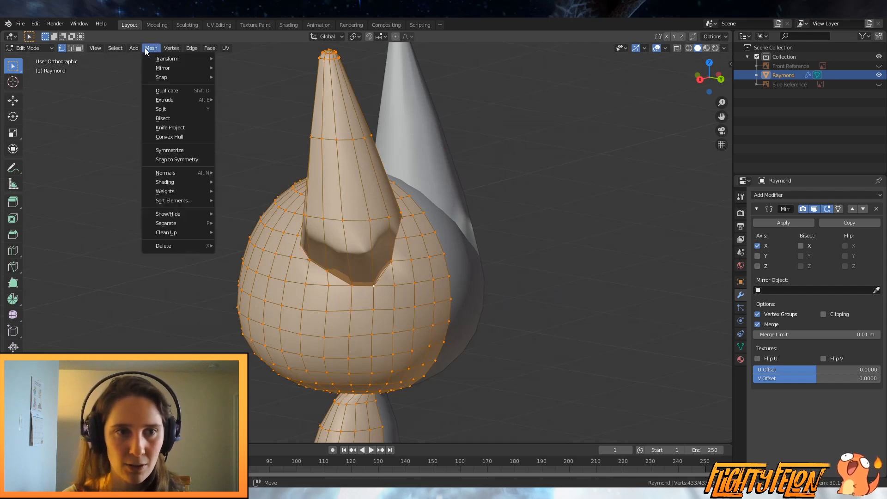
mouse_move(174, 174)
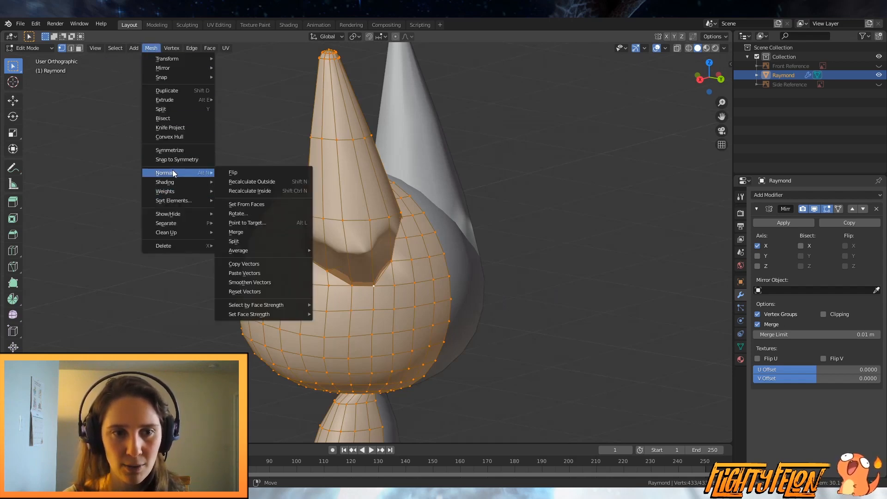
click(248, 181)
middle_drag(260, 190, 580, 279)
key(Tab)
scroll(486, 280, down, 5)
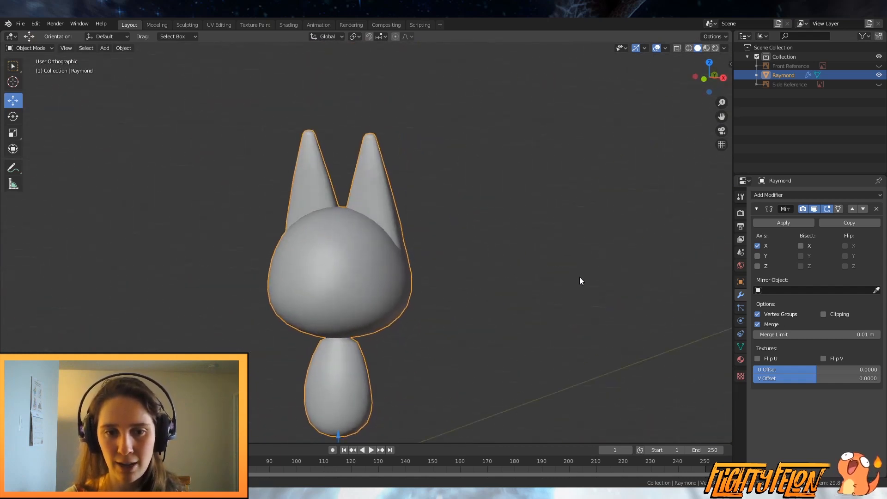
key(ctrl+s)
Step: Show the Front Reference and Side Reference images again and frame the body in front view
key(KP_1)
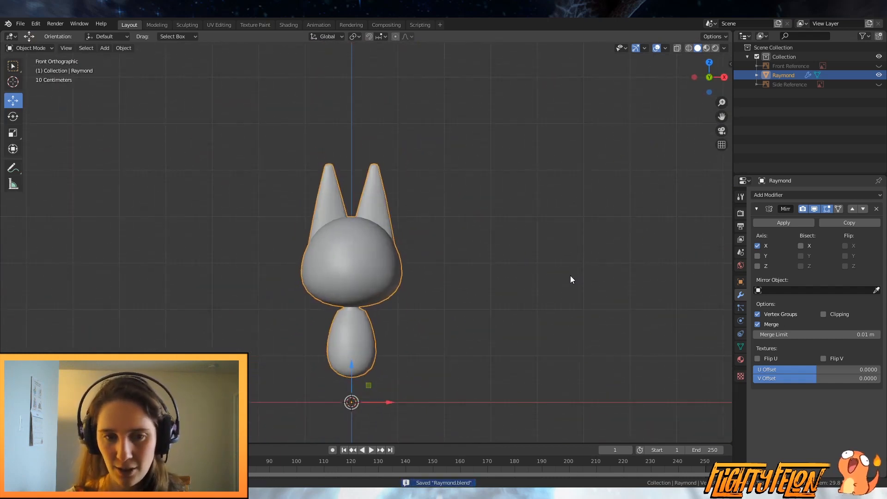
click(878, 84)
click(879, 66)
scroll(509, 262, down, 2)
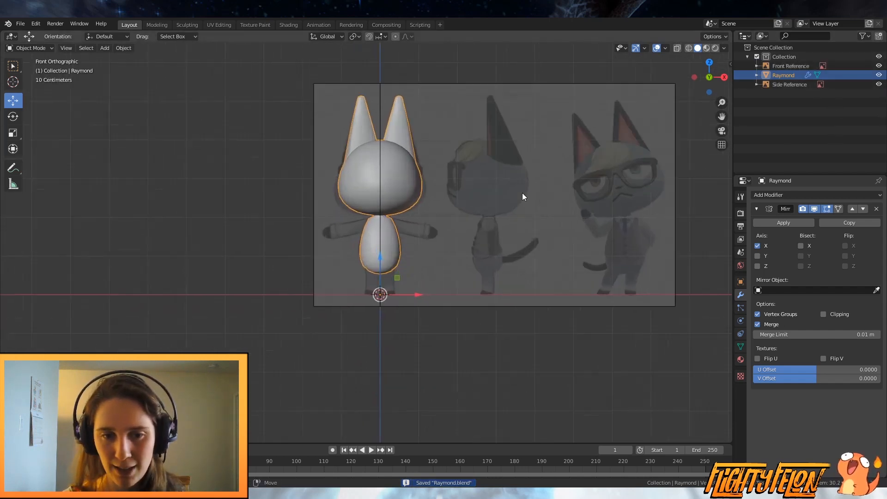
scroll(522, 193, up, 7)
scroll(499, 256, up, 2)
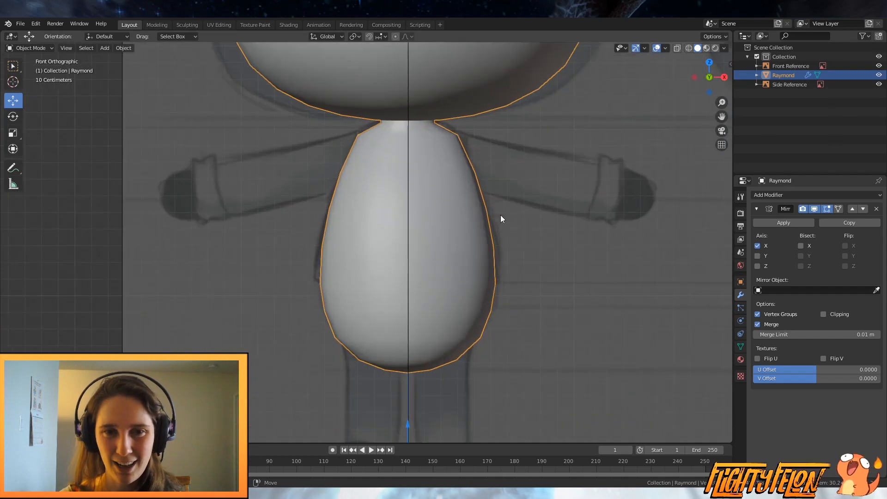
Step: Select the vertices at the torso's upper shoulder corner in Edit Mode with wireframe shading
key(Tab)
scroll(525, 147, up, 1)
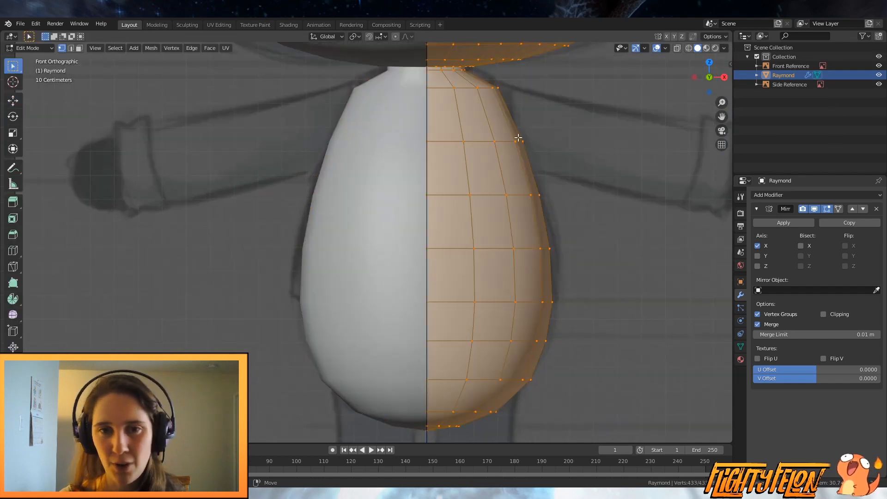
click(498, 87)
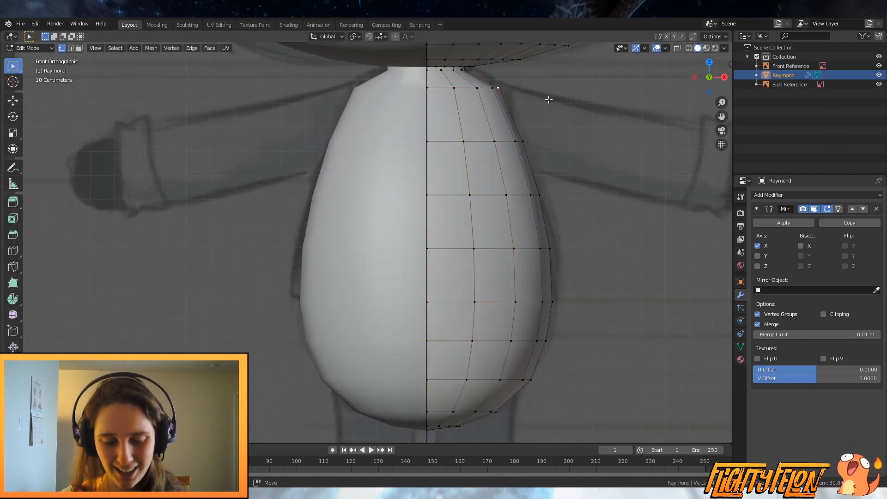
key(z)
click(464, 94)
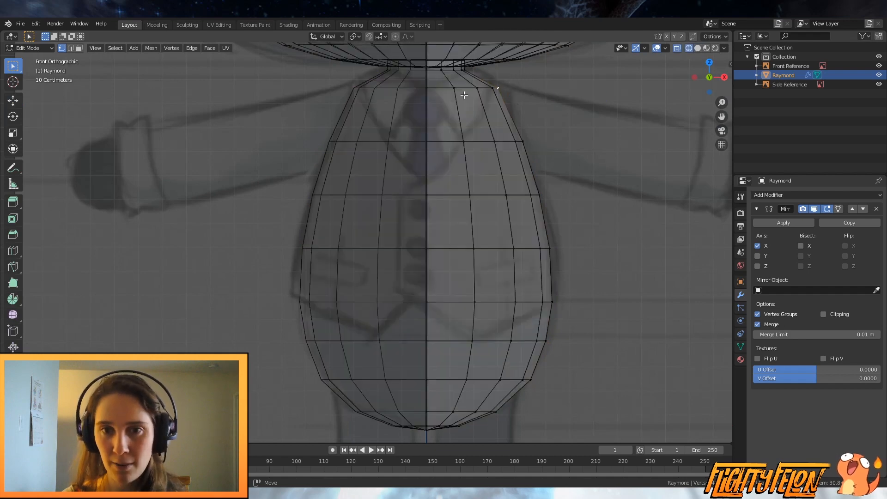
key(b)
drag(486, 84, 509, 99)
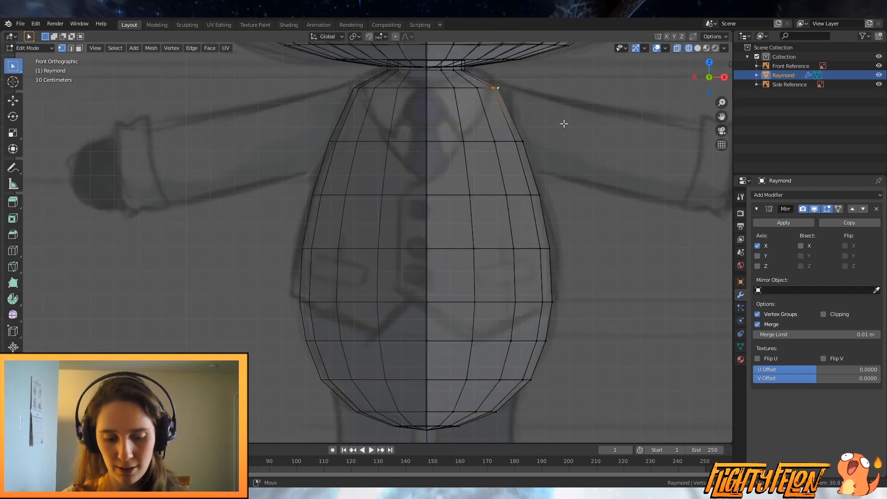
Step: Return to Object Mode, save the file, and restore the front view of the body
key(Tab)
scroll(562, 128, down, 3)
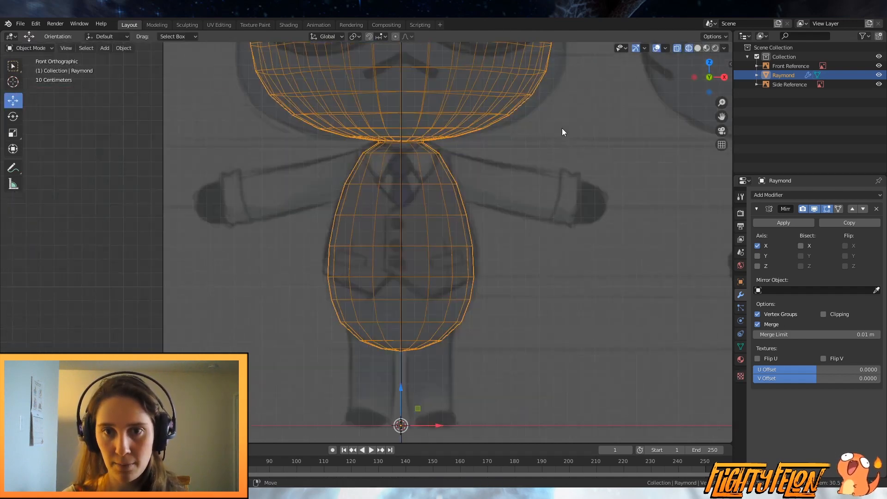
key(ctrl+s)
middle_drag(589, 229, 597, 250)
key(KP_1)
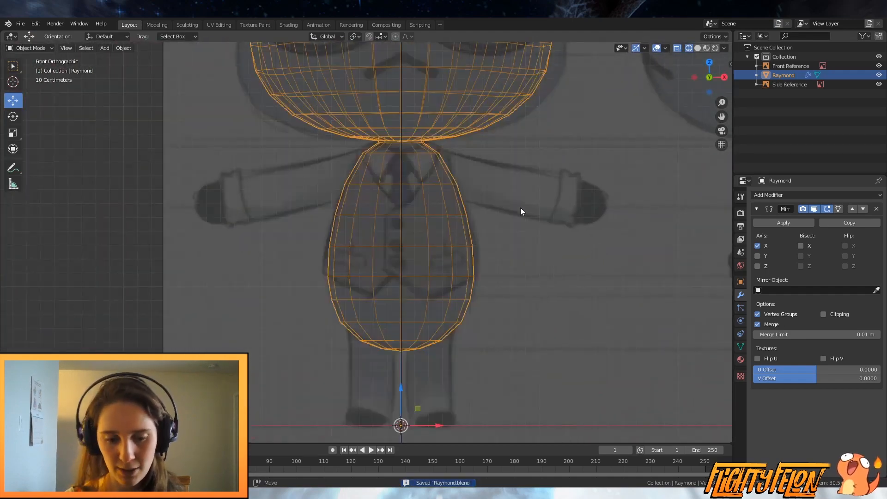
scroll(519, 210, down, 1)
Step: Add a 16-vertex cylinder to the Raymond mesh in Edit Mode with solid shading and scale it down to roughly arm thickness
key(Tab)
key(alt+z)
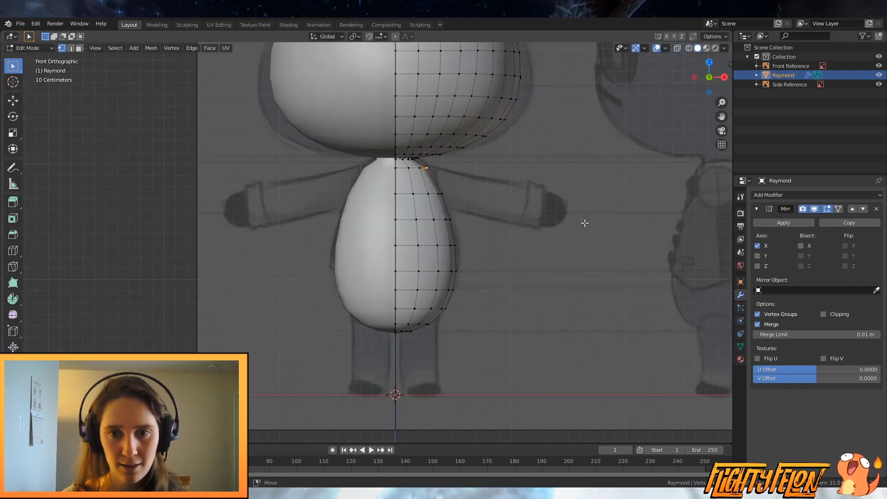
scroll(555, 234, up, 1)
scroll(460, 320, down, 2)
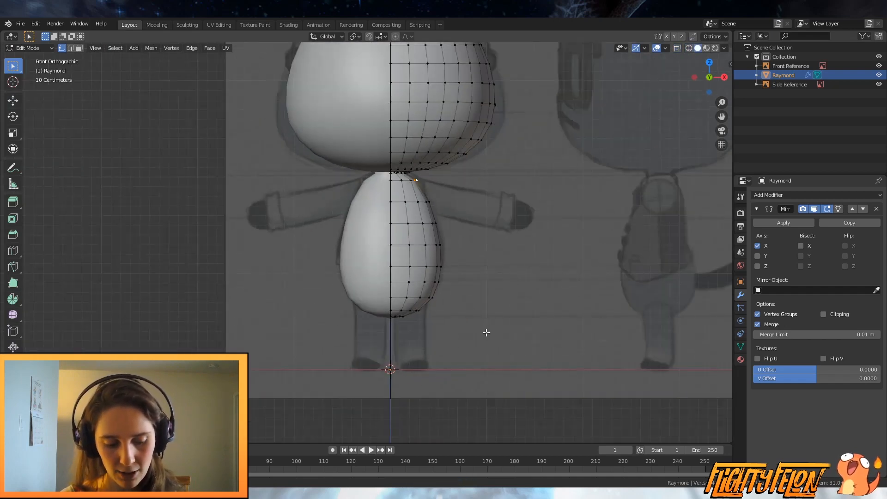
key(shift+a)
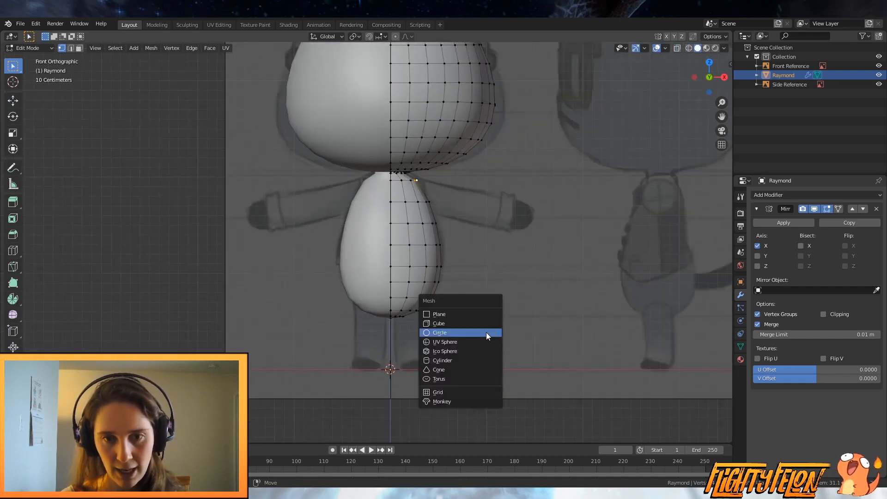
click(461, 361)
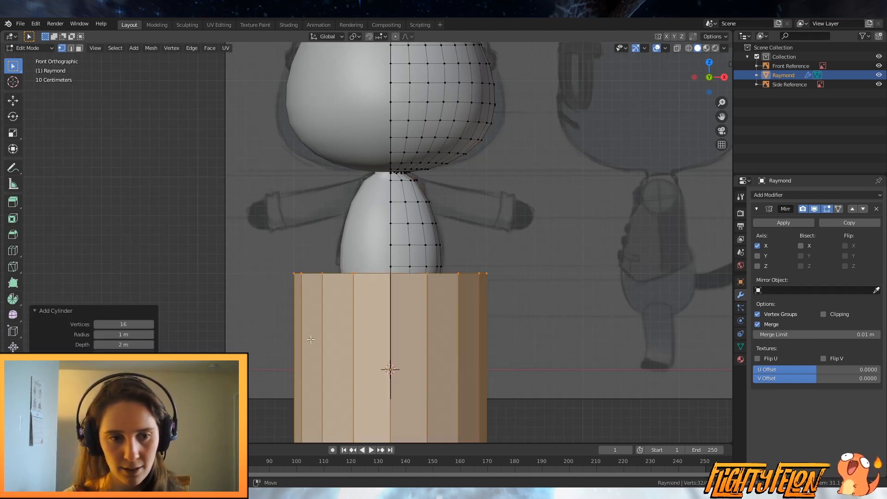
key(s)
click(441, 358)
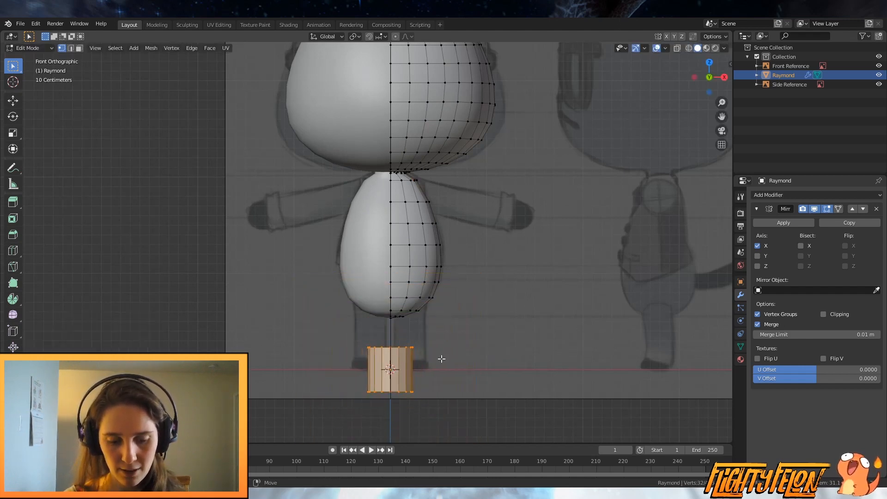
Step: Move the cylinder onto the reference's arm, rotate it to follow the sleeve's slope, and adjust its scale to the sleeve's thickness
key(g)
click(511, 188)
key(r)
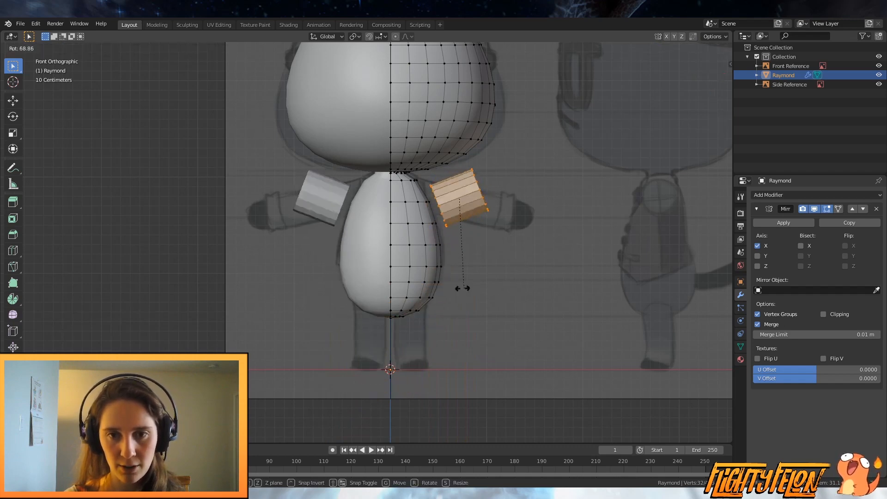
click(475, 255)
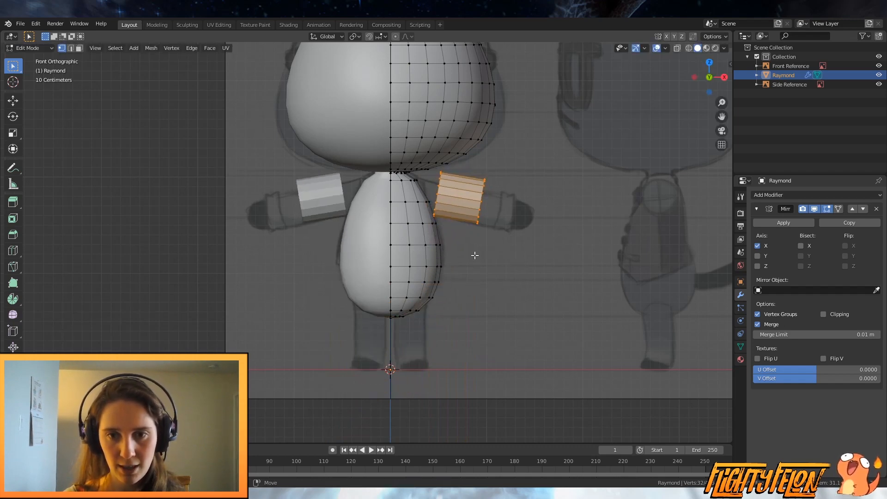
key(s)
click(505, 258)
Step: Delete the two end cap faces of the arm cylinder so that it is an open tube
middle_drag(504, 258, 370, 185)
scroll(261, 118, up, 3)
key(2)
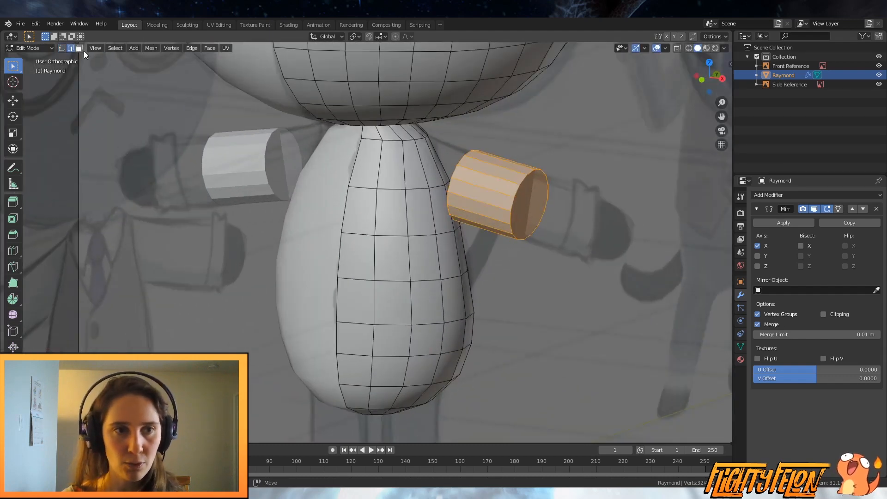
key(alt+a)
click(79, 48)
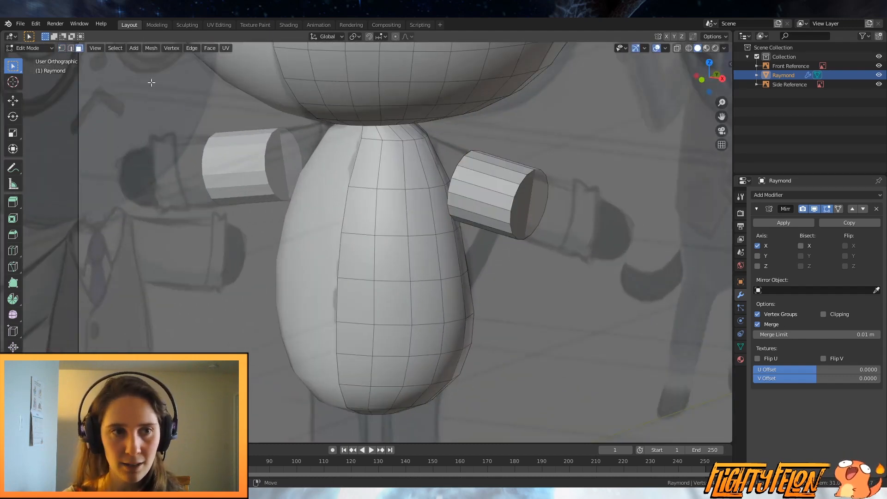
click(530, 206)
middle_drag(530, 207, 523, 132)
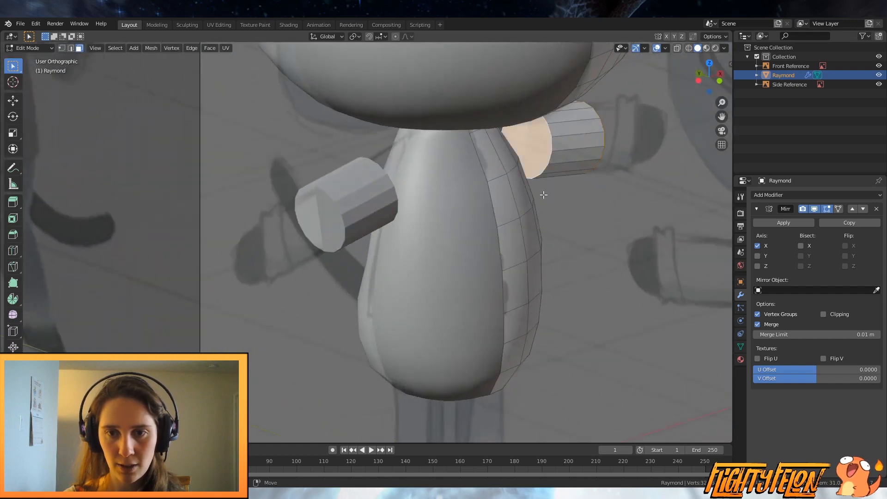
key(x)
middle_drag(543, 194, 351, 175)
Step: Save the file, then move the arm's inner edge loop about 0.46 m into the torso along the sleeve's slope in wireframe shading
click(70, 48)
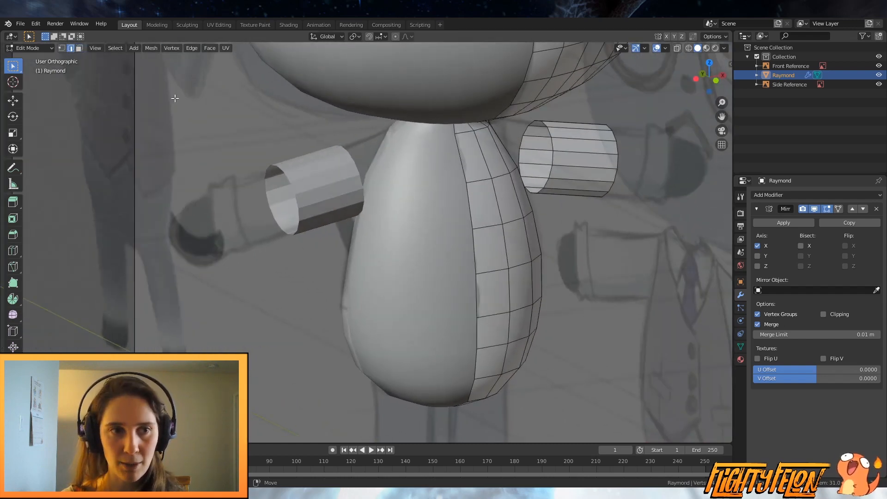
alt+click(553, 145)
key(KP_1)
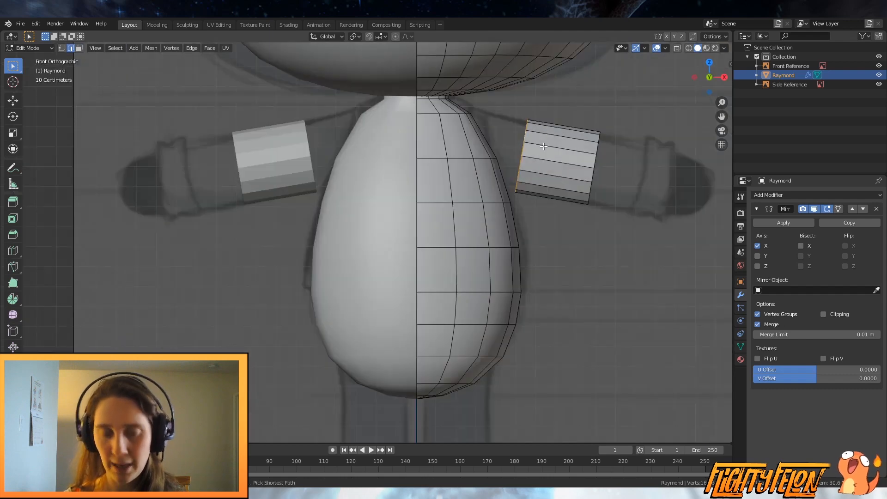
key(ctrl+s)
shift+middle_drag(543, 146, 580, 292)
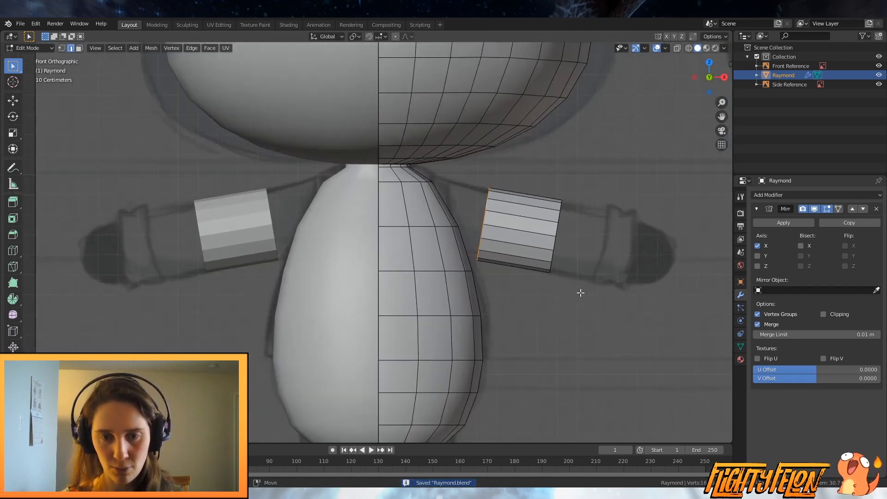
key(z)
click(510, 293)
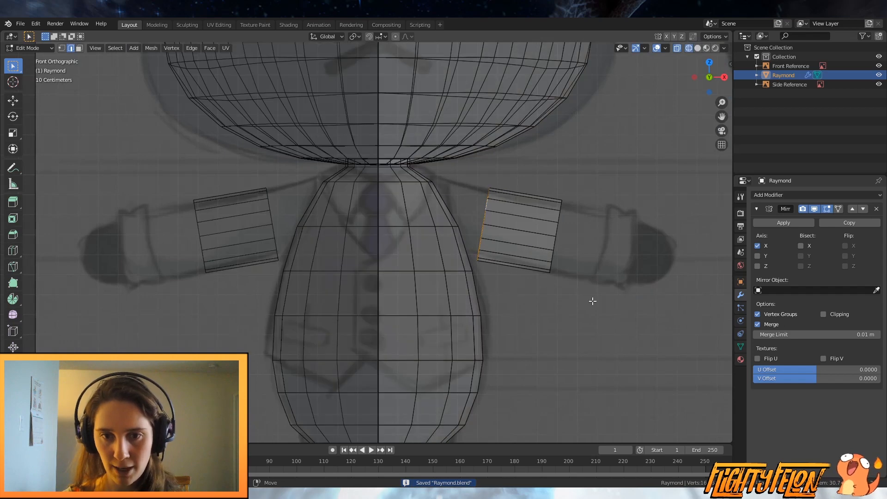
key(g)
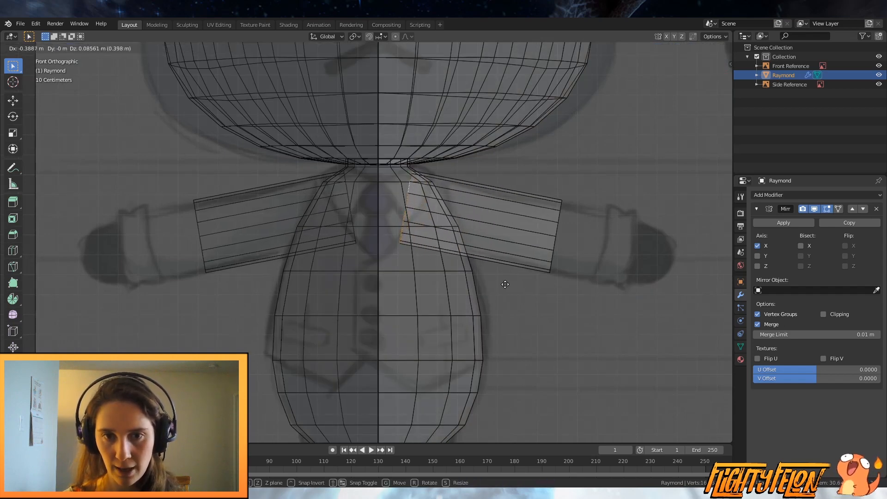
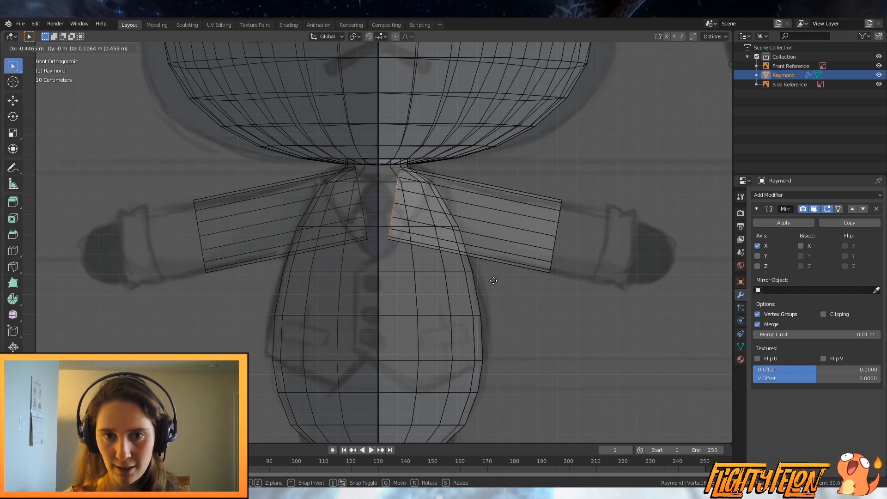
click(493, 281)
Step: Move the arm's outer edge loop about 0.23 m outward to the edge of the reference's cuff
alt+click(556, 245)
key(g)
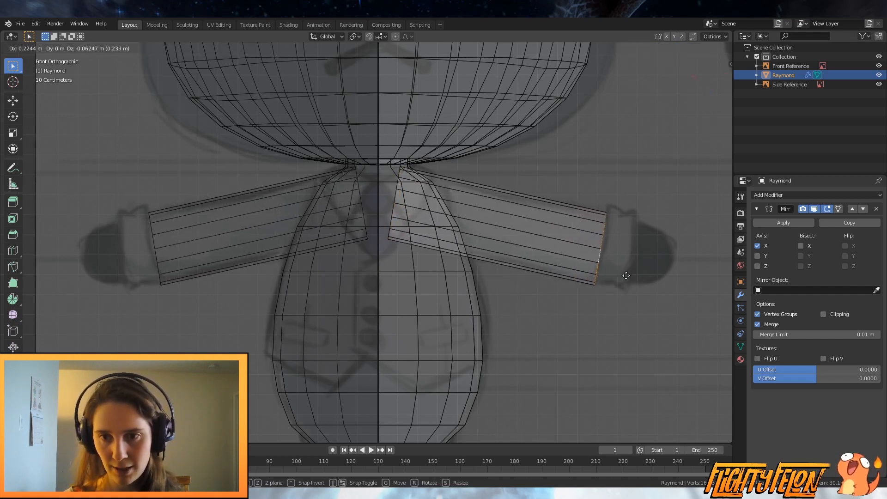
click(626, 275)
Step: Extrude the arm's outer edge loop about 0.21 m across the cuff and scale it down to the hand's width
scroll(557, 268, up, 3)
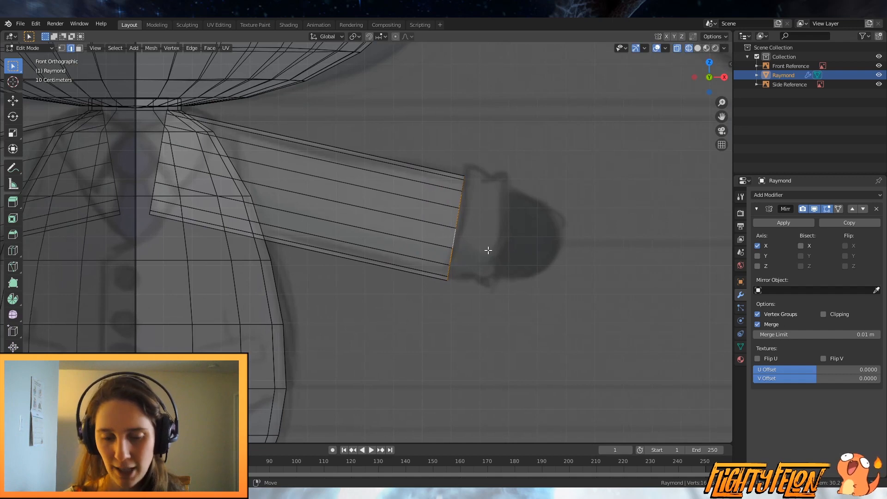
key(e)
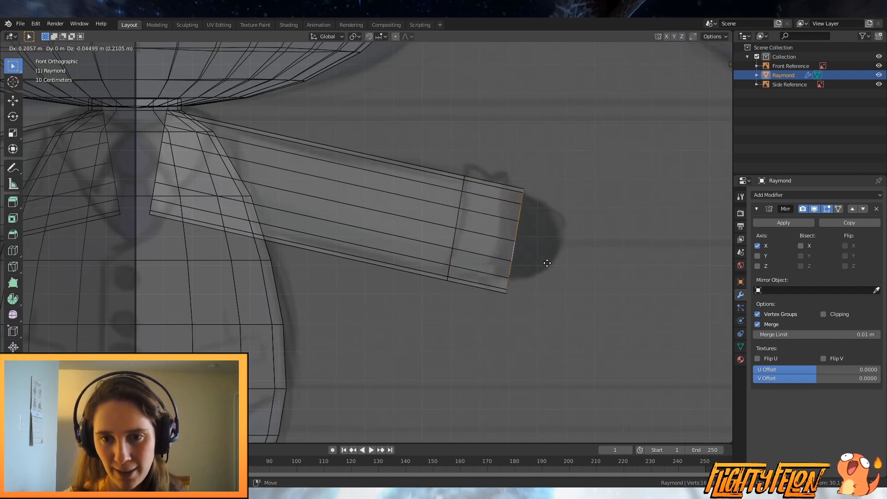
click(547, 263)
key(s)
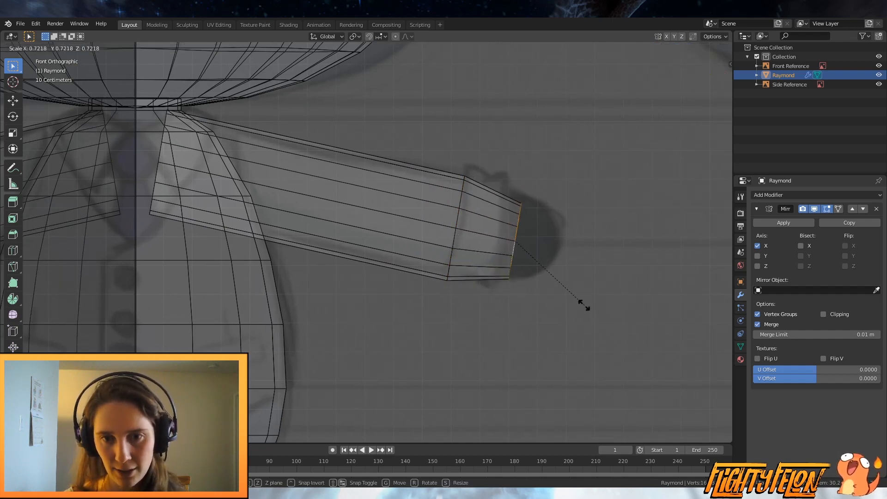
click(599, 312)
Step: Extrude the hand's end loop about 0.06 m outward and scale it to about 0.72 to begin rounding the paw
key(e)
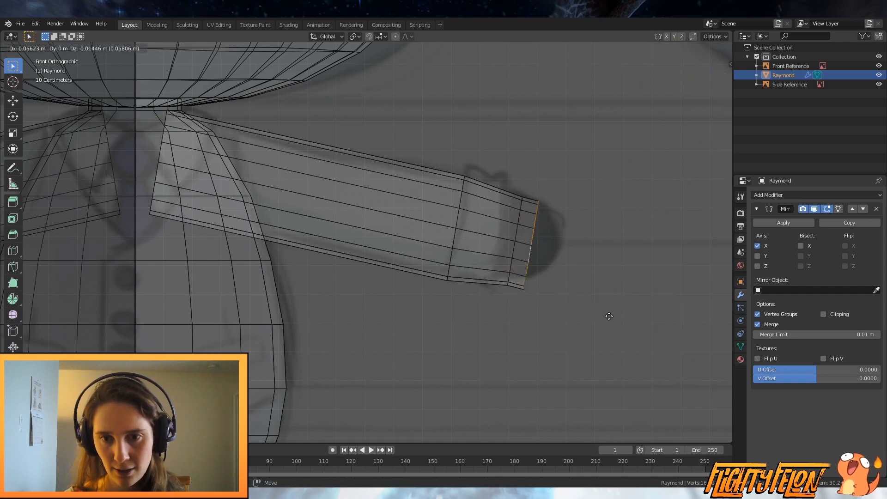
click(609, 316)
key(s)
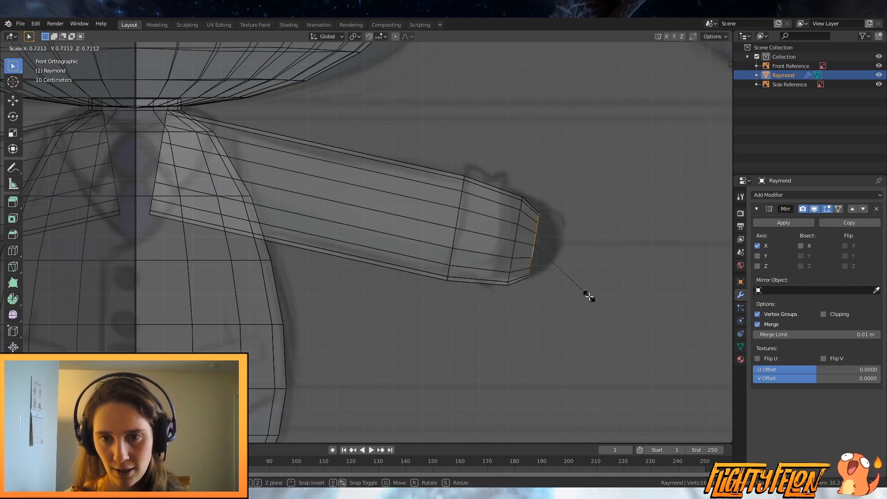
click(589, 296)
Step: Extrude the paw's end loop a short way, scale it down strongly, merge the tip into a point and save the file
key(e)
click(600, 299)
key(s)
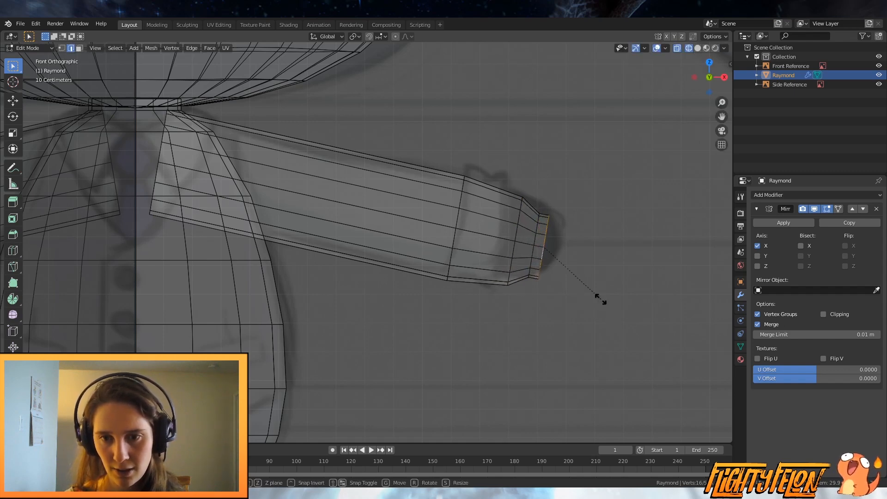
click(575, 279)
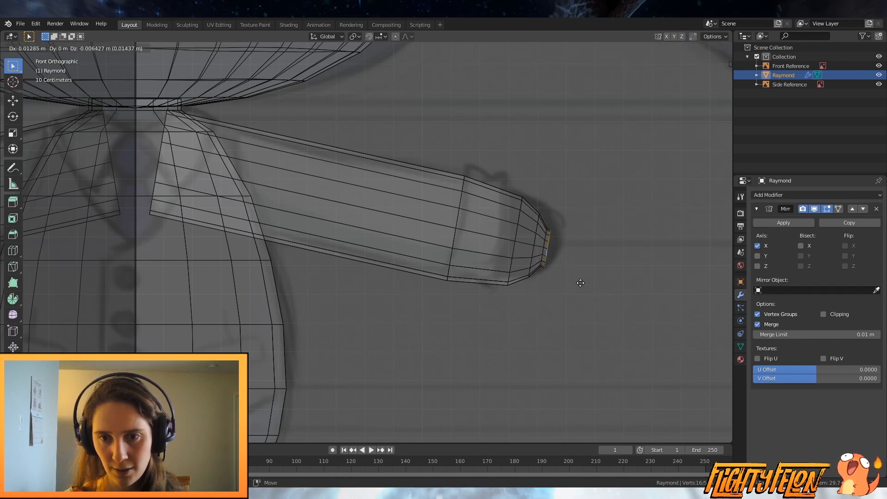
key(alt+m)
click(580, 282)
key(ctrl+s)
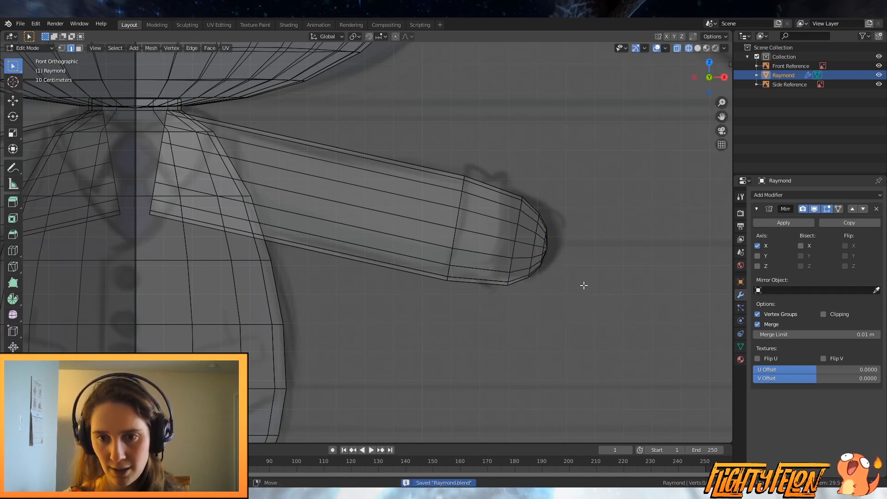
Step: Switch the viewport to solid shading with the finished arm in an angled view
middle_drag(582, 287, 525, 318)
key(z)
click(575, 320)
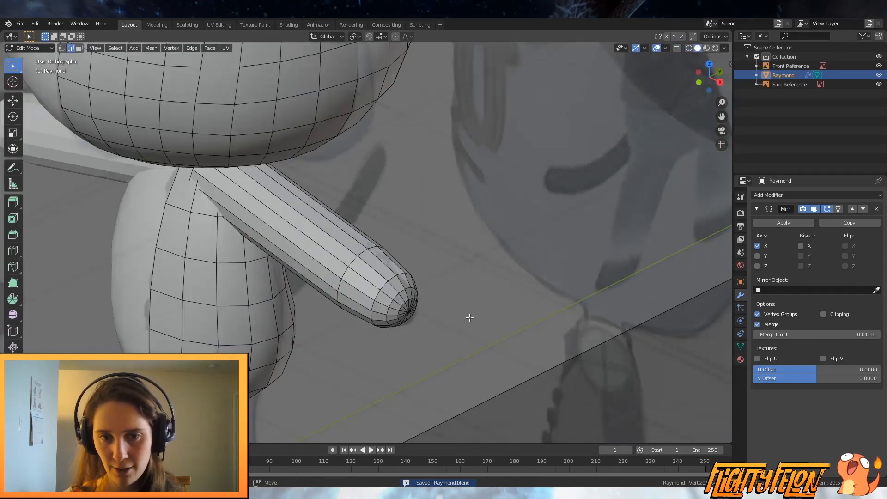
Step: Select the whole linked arm and move it about 0.024 m along Y in the right view
middle_drag(469, 316, 526, 289)
scroll(526, 290, up, 5)
shift+middle_drag(370, 242, 513, 265)
key(l)
middle_drag(562, 235, 450, 226)
key(KP_3)
key(z)
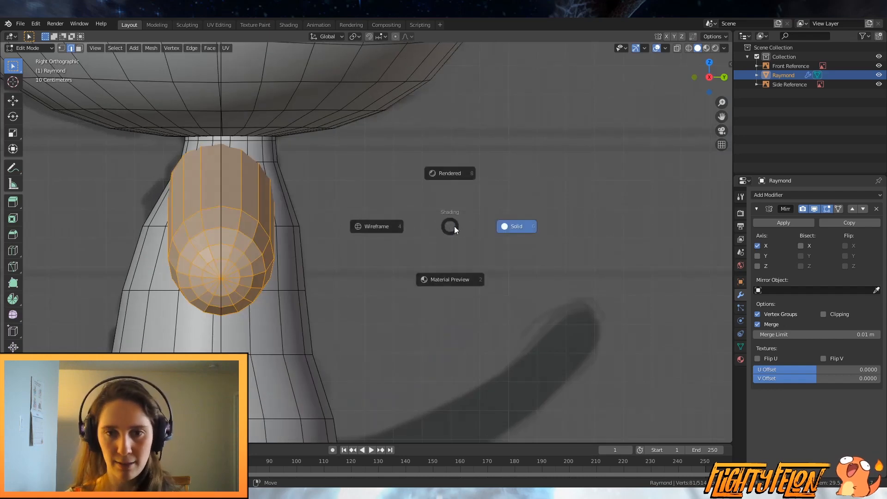
key(Escape)
key(g)
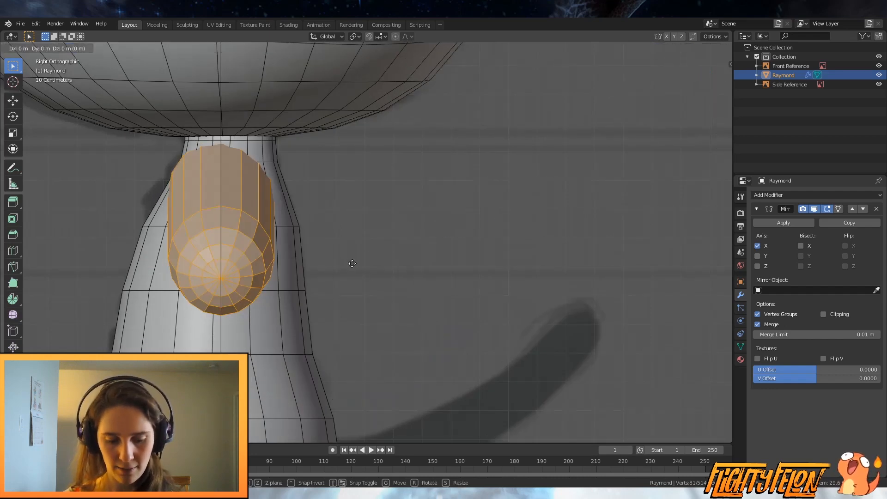
key(y)
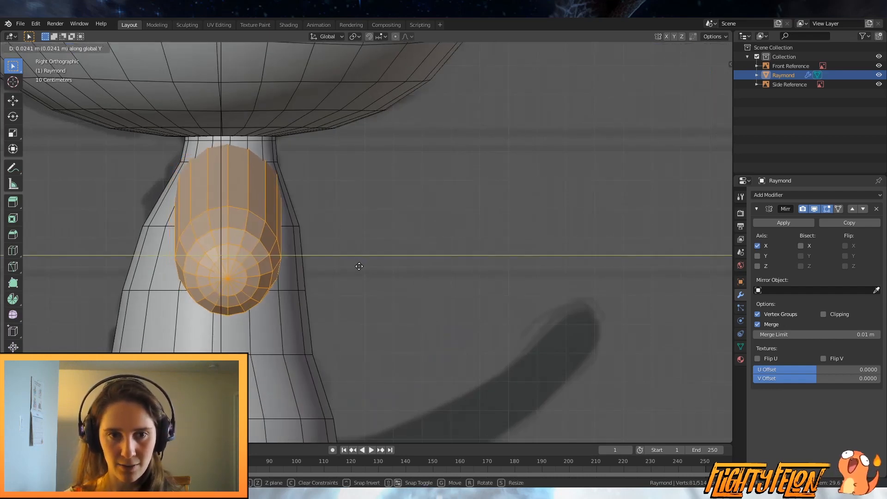
click(359, 261)
Step: Scale the torso's edge loop at shoulder height along Y around the arm's base, and save the file
middle_drag(358, 262, 257, 258)
click(327, 163)
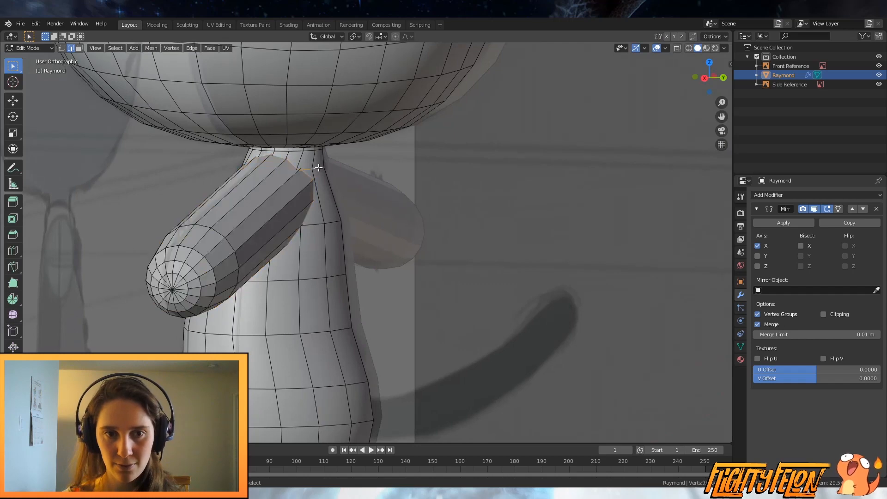
middle_drag(326, 163, 349, 167)
key(s)
key(y)
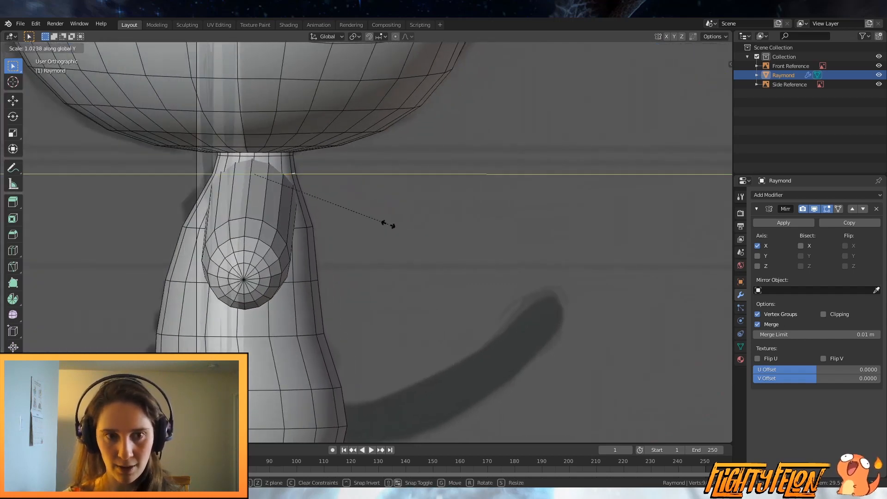
click(366, 214)
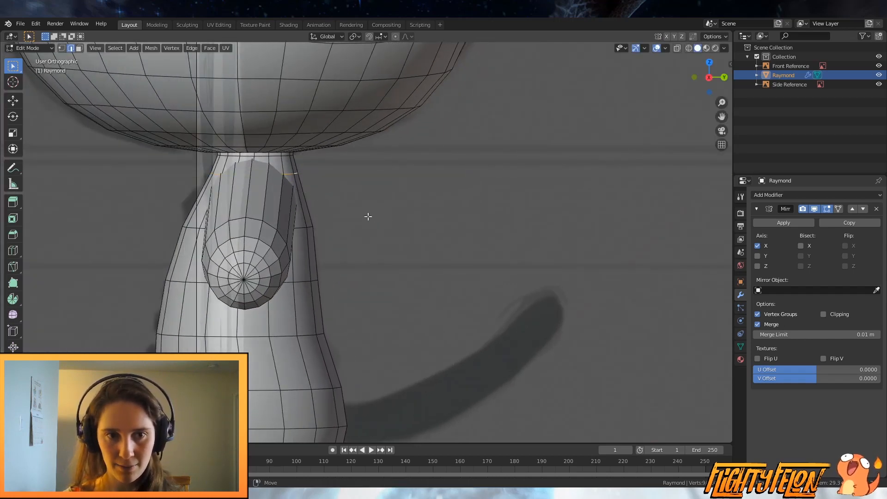
middle_drag(325, 205, 386, 219)
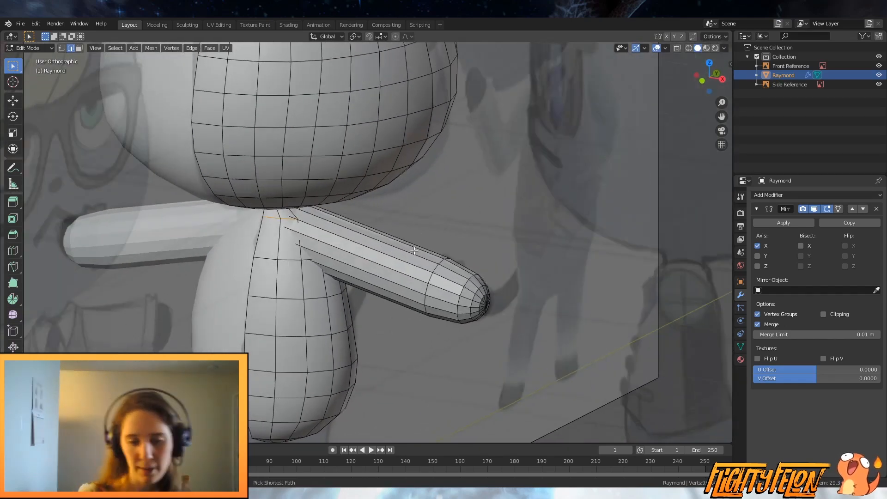
key(ctrl+s)
Step: Add a loop cut between cuff and hand in front wireframe view, sliding it by about -0.25 to the reference cuff's outer edge
scroll(414, 246, up, 3)
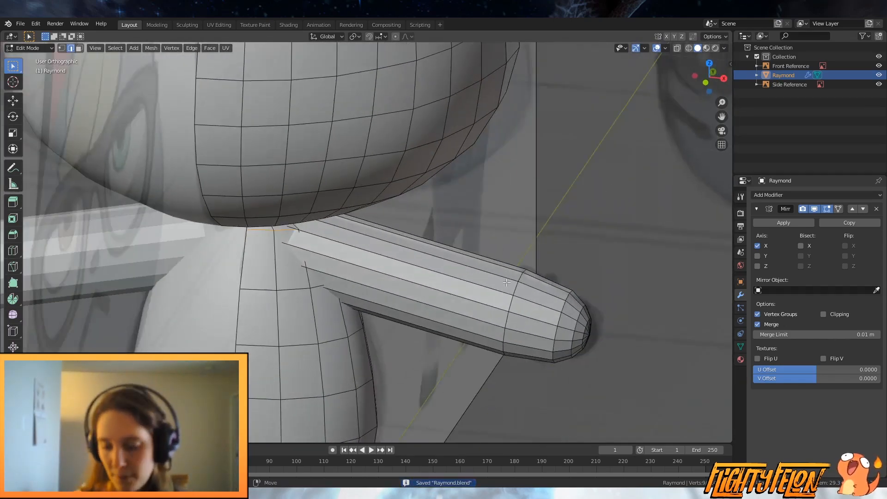
key(KP_1)
scroll(572, 277, up, 1)
shift+middle_drag(616, 241, 517, 253)
key(z)
click(461, 252)
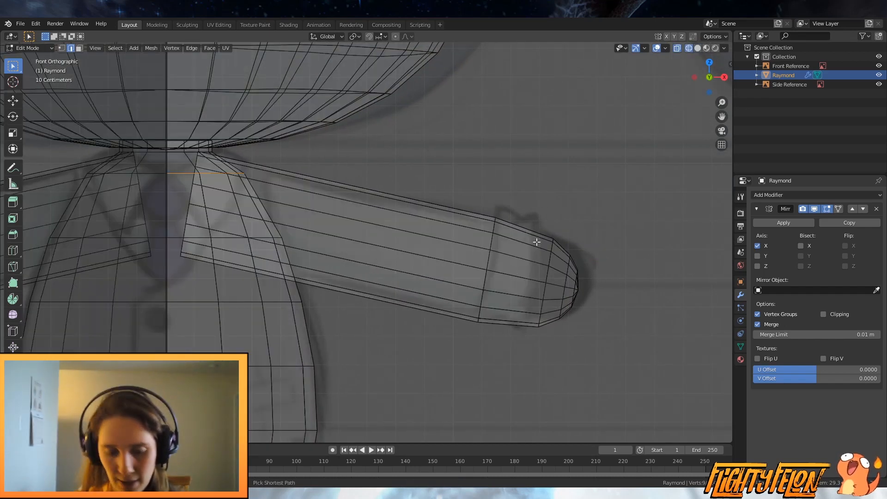
key(ctrl+r)
click(537, 244)
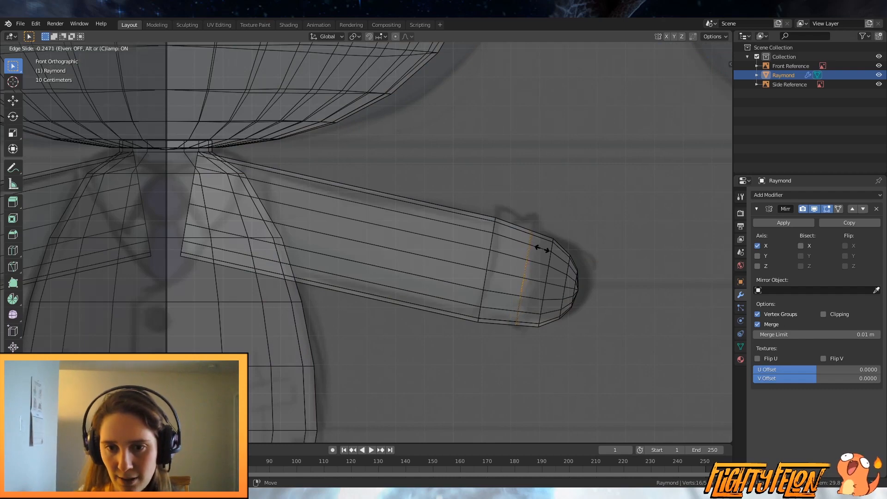
click(540, 249)
key(s)
key(Escape)
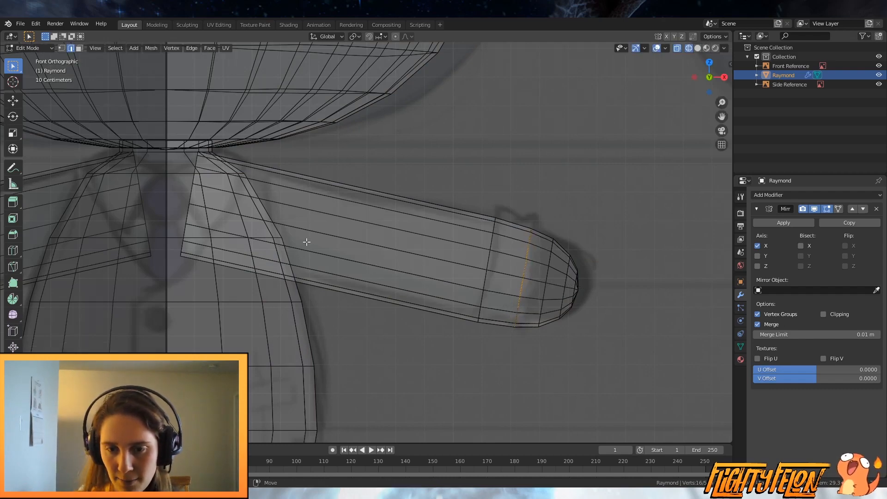
Step: Select the ring of cuff faces in face select mode, return to solid shading and save the file
click(79, 49)
middle_drag(317, 149, 505, 215)
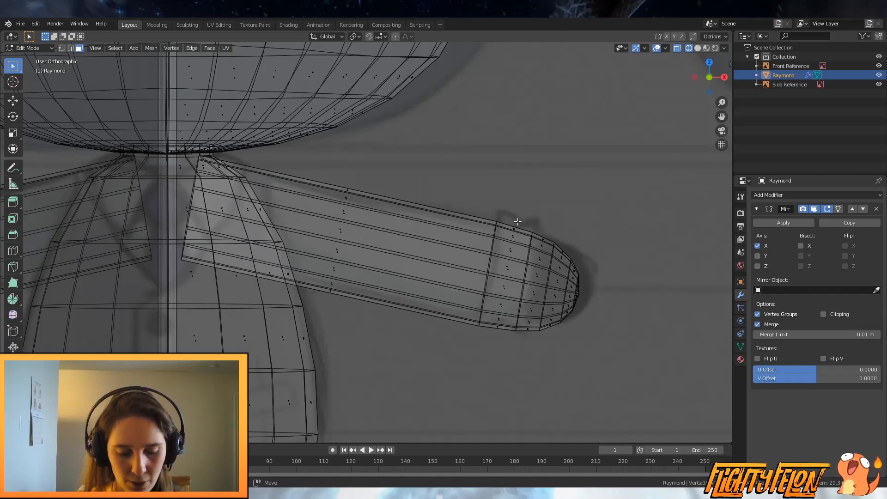
alt+click(515, 226)
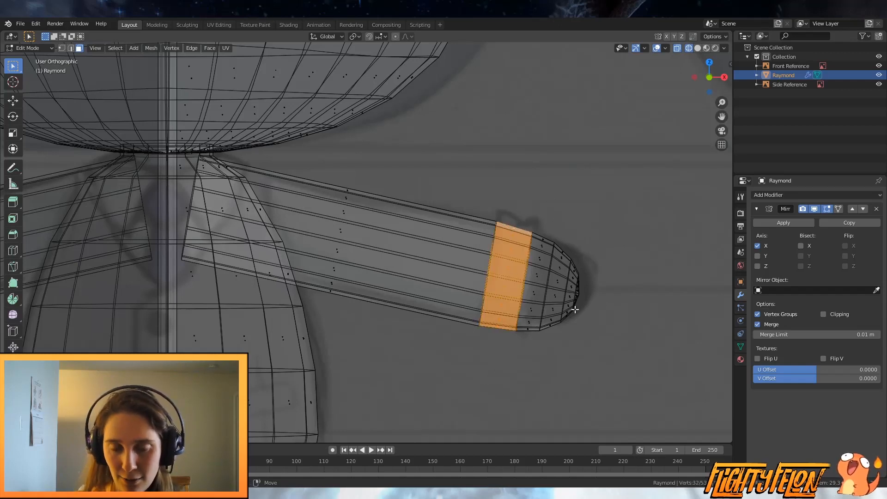
mouse_move(574, 309)
middle_down()
mouse_move(531, 297)
mouse_move(570, 297)
mouse_move(481, 277)
mouse_move(571, 318)
middle_up()
key(z)
click(592, 301)
key(ctrl+s)
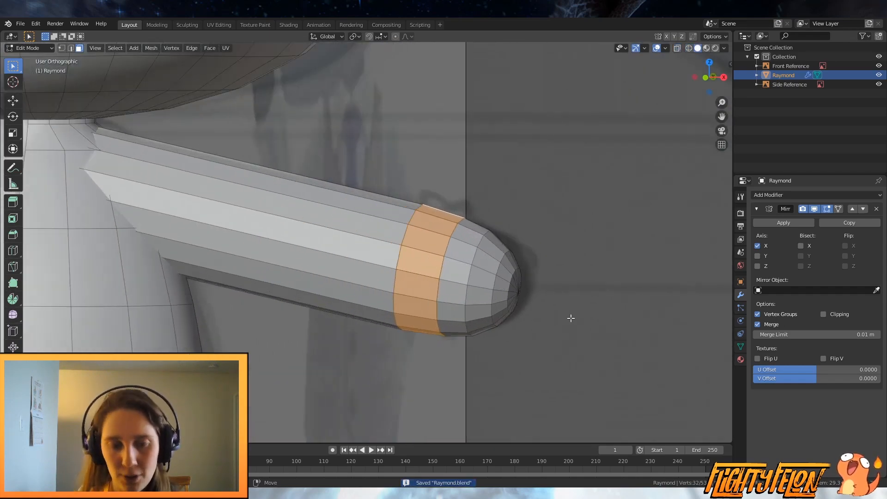
Step: Extrude the cuff's face ring in place and try moving the extruded ring
key(e)
right_click(572, 318)
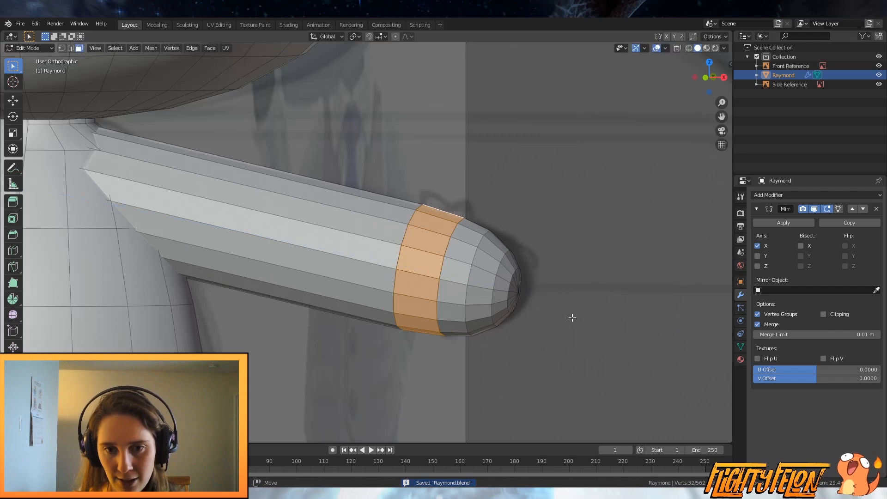
key(g)
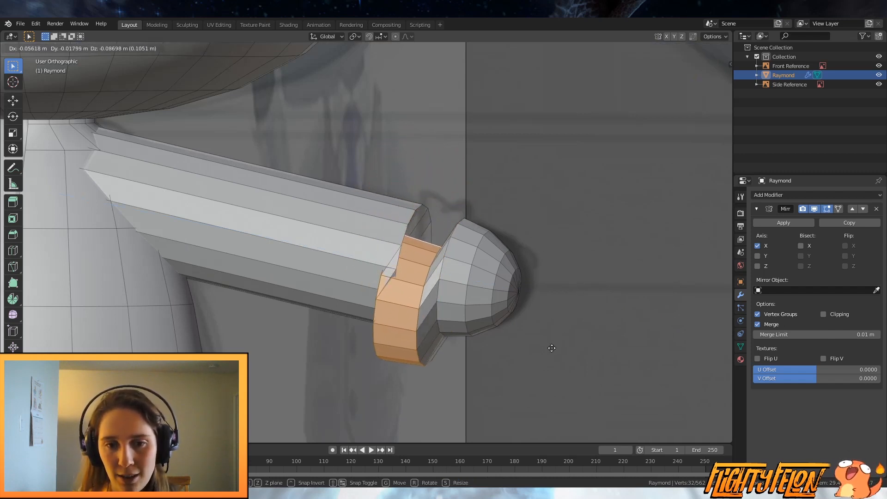
right_click(562, 365)
key(g)
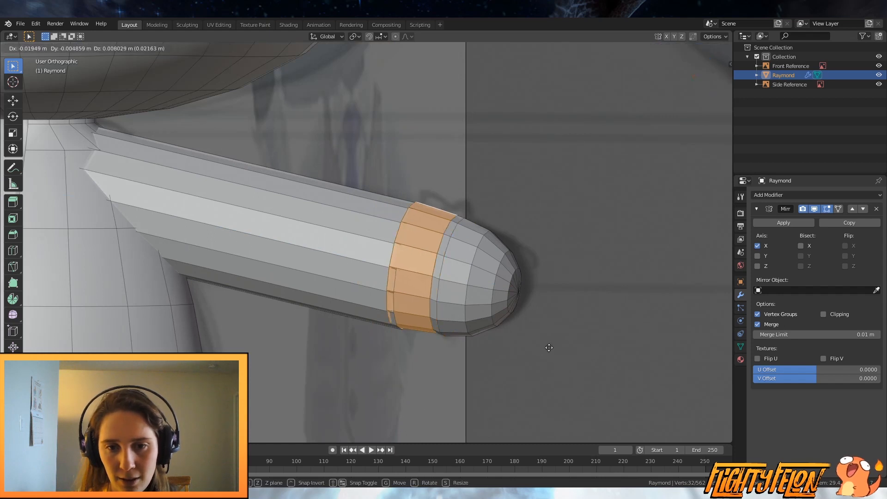
right_click(554, 305)
key(s)
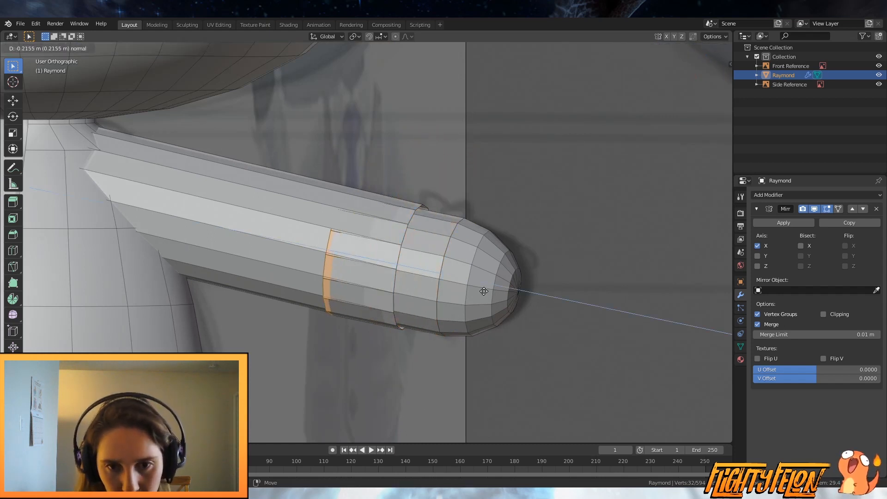
right_click(502, 294)
key(alt+a)
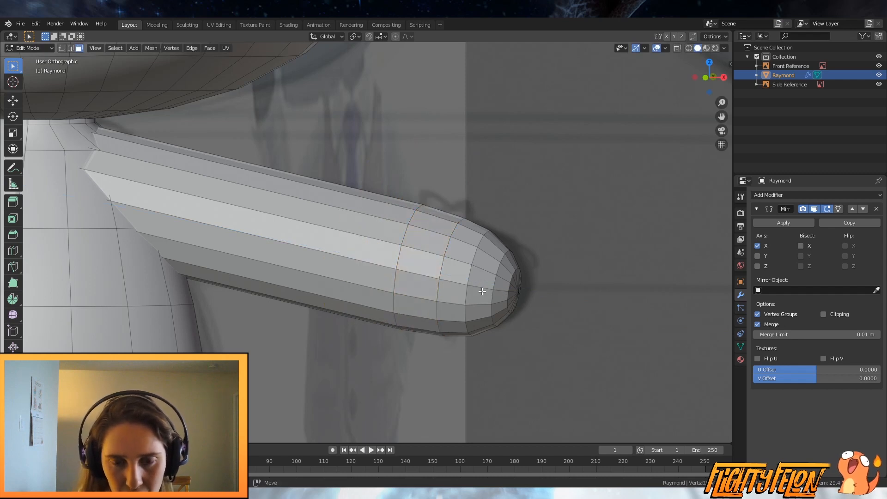
Step: Extrude the ring of faces around the arm next to the rounded hand, leaving the new faces in place
alt+click(432, 237)
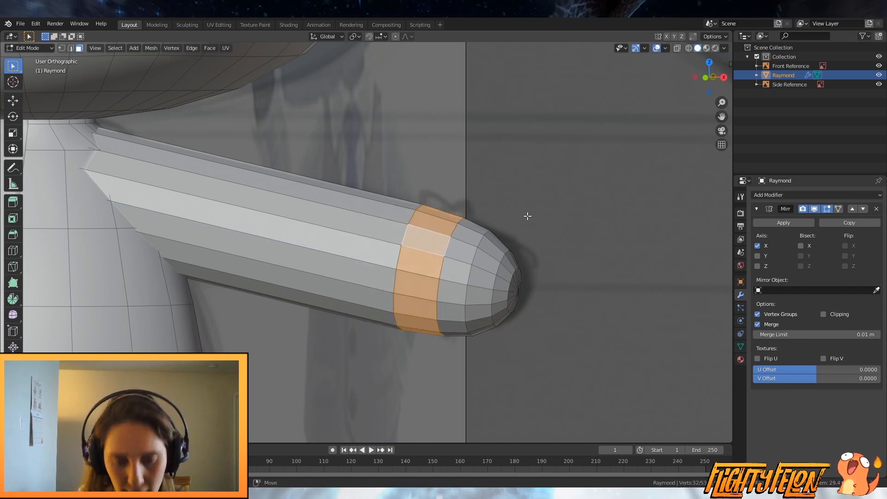
key(g)
right_click(534, 262)
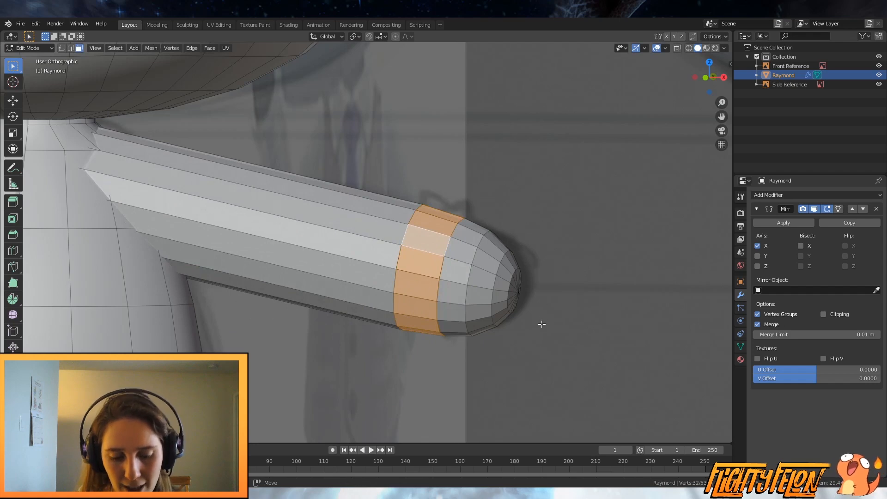
key(e)
right_click(541, 325)
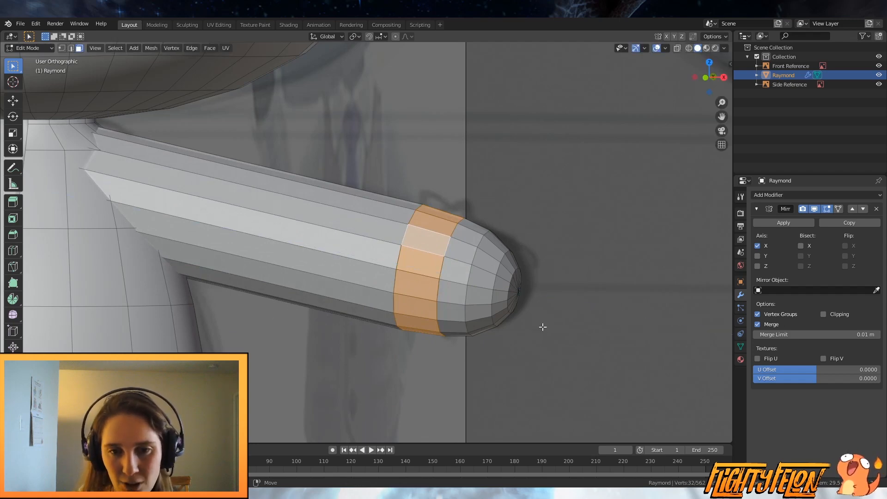
key(g)
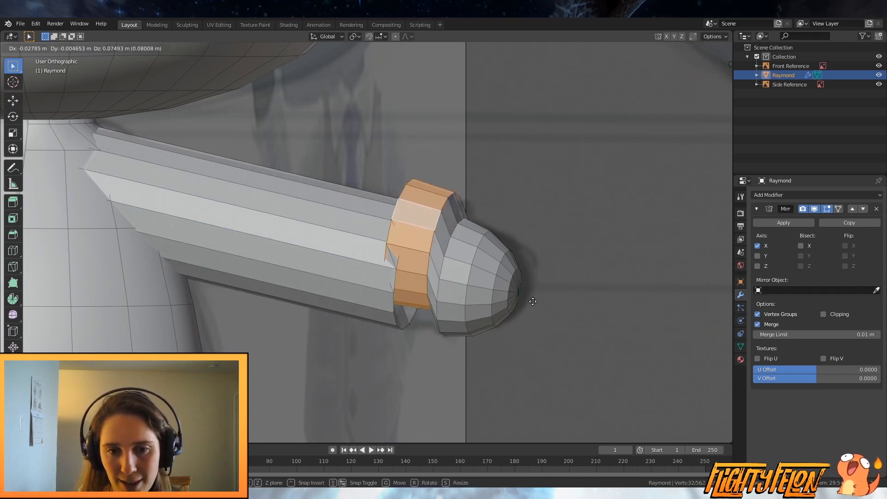
right_click(532, 303)
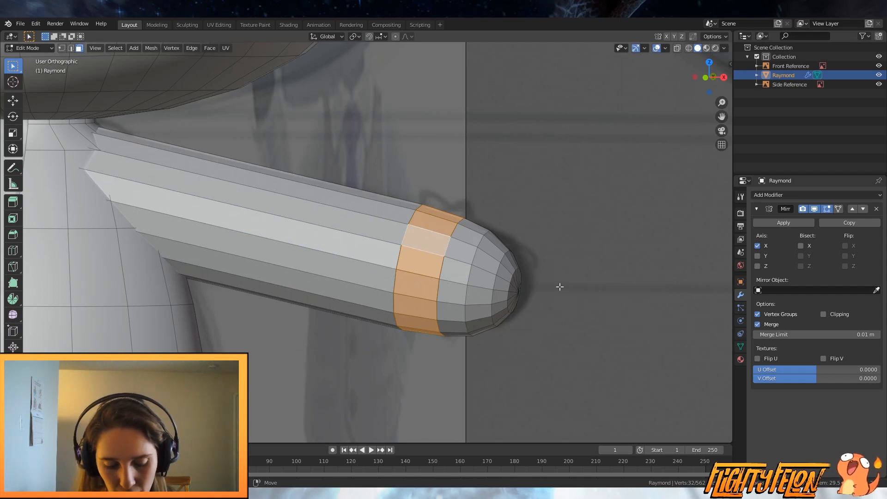
Step: Fatten the extruded ring outward along its normals with Shrink/Fatten to form a raised sleeve cuff
middle_drag(474, 281, 519, 283)
scroll(518, 283, up, 2)
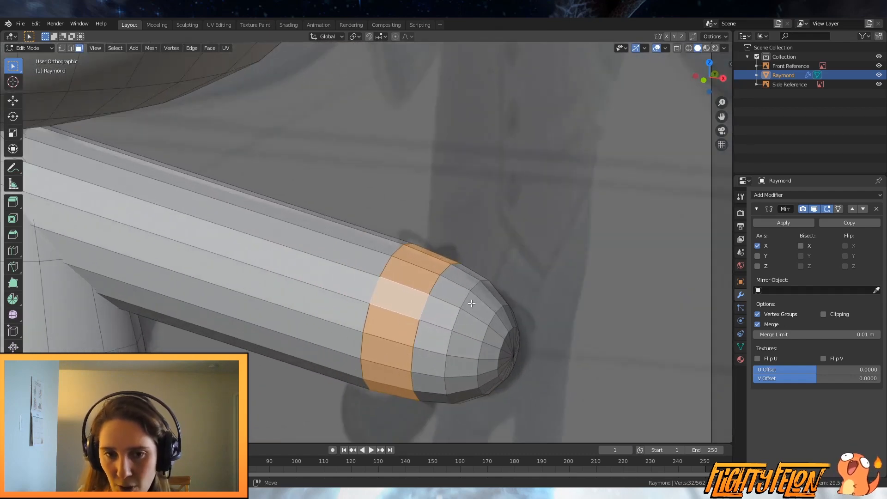
middle_drag(470, 303, 450, 294)
scroll(449, 294, up, 1)
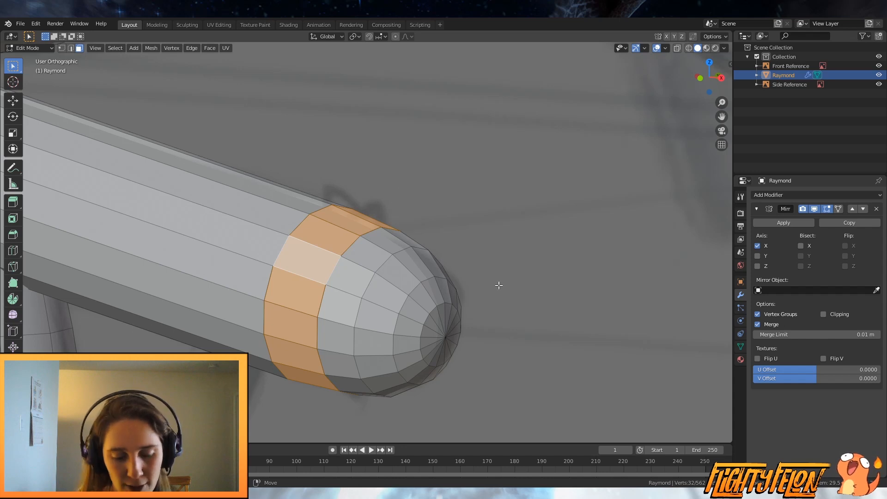
key(alt+s)
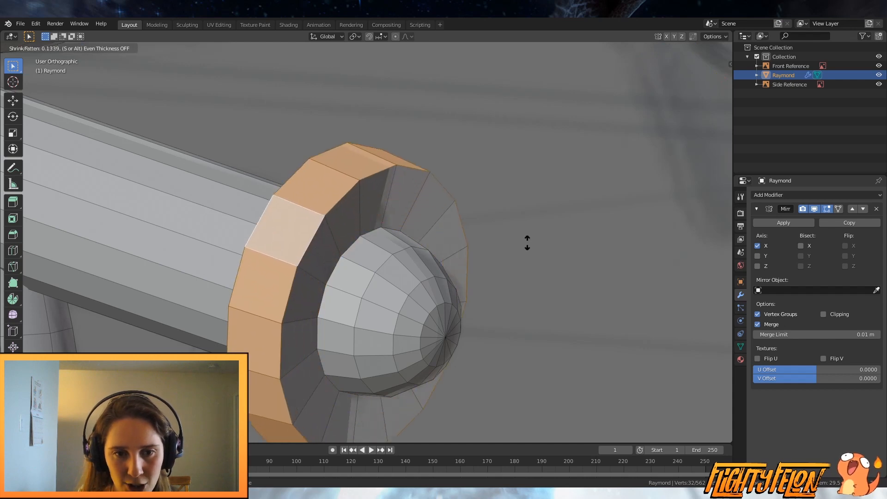
click(526, 263)
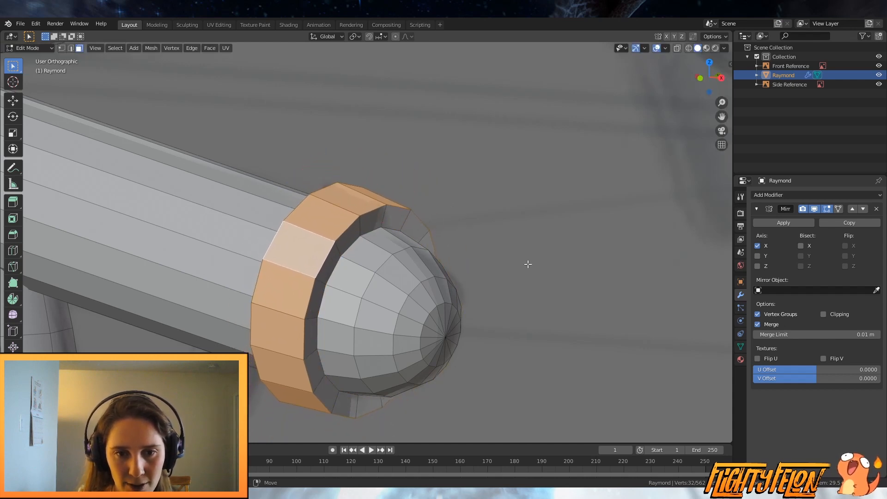
Step: Select the edge loop where the arm meets the cuff and move it slightly toward the body in front view
middle_drag(487, 269, 508, 264)
key(alt+a)
scroll(444, 265, down, 2)
click(71, 50)
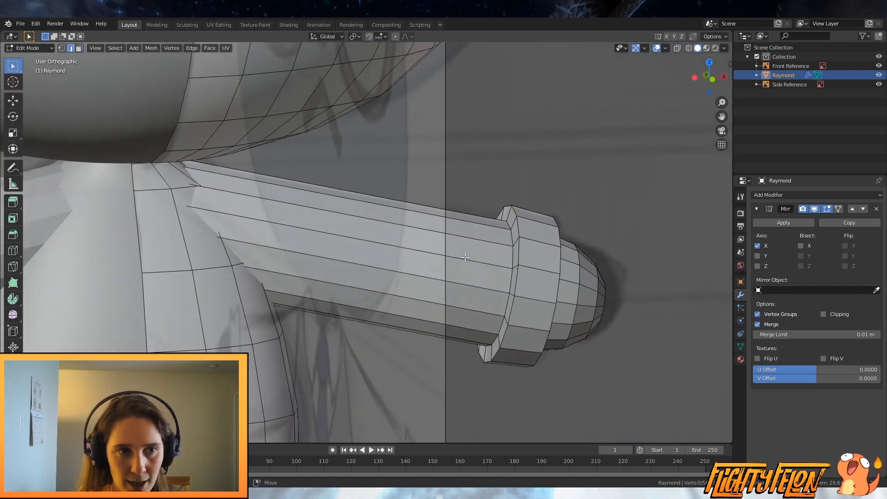
alt+click(514, 256)
key(KP_1)
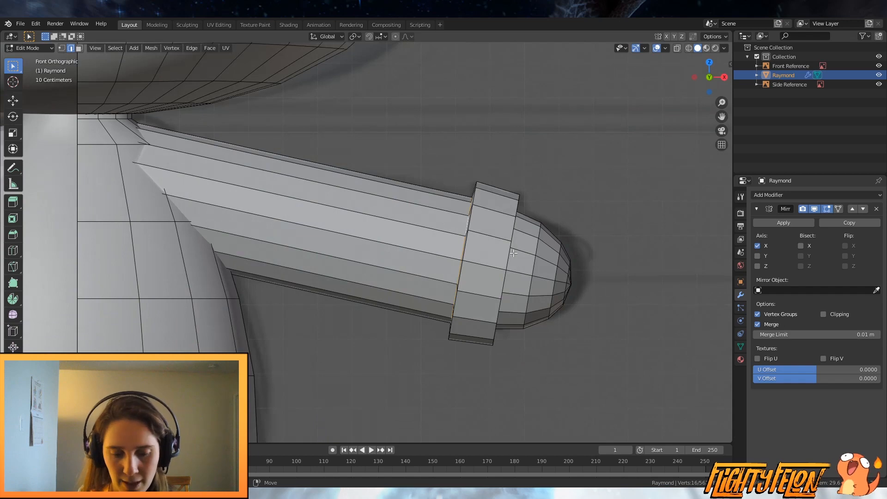
key(g)
click(506, 251)
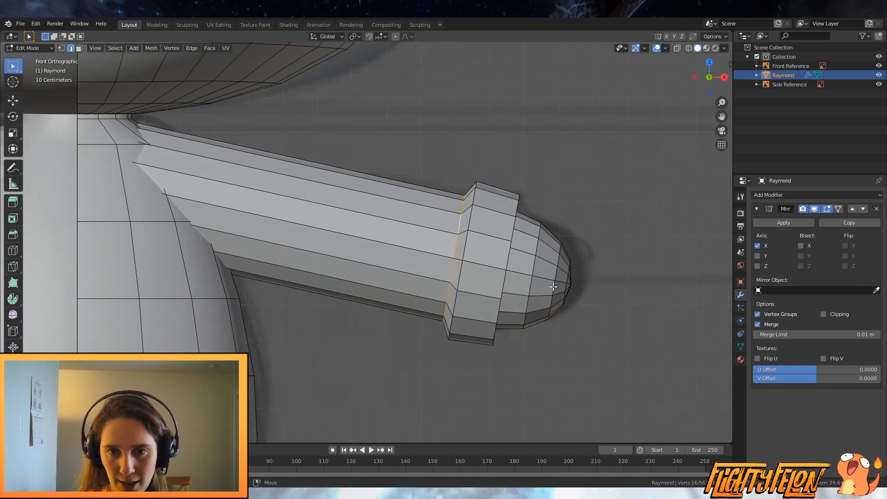
Step: Add two edge loops around the cuff's outer faces, slide them toward the arm, and scale them slightly inward
middle_drag(538, 276, 427, 253)
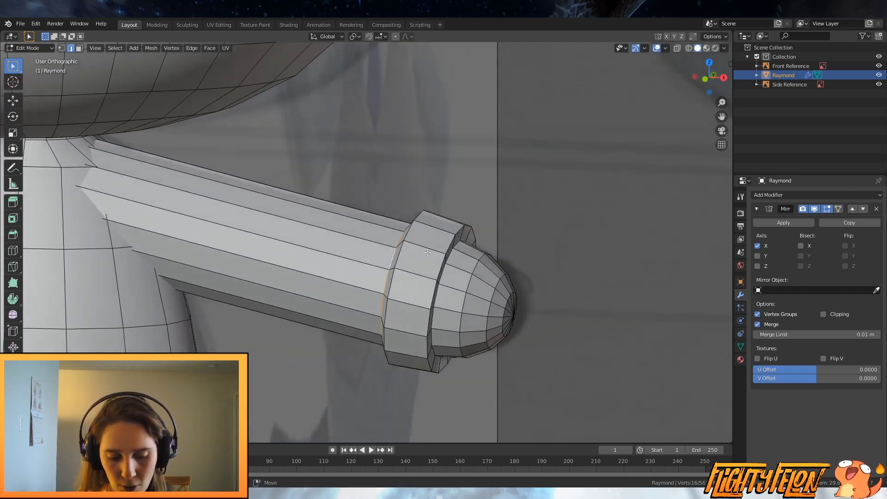
key(ctrl+r)
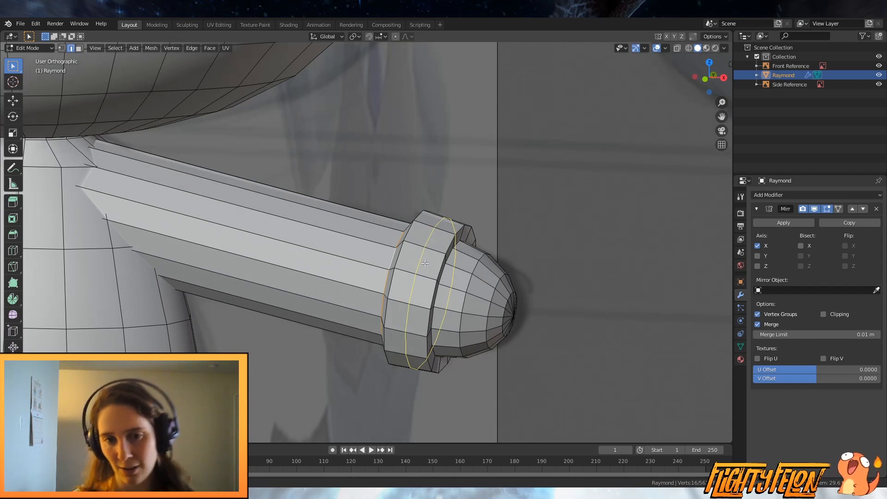
scroll(283, 248, up, 1)
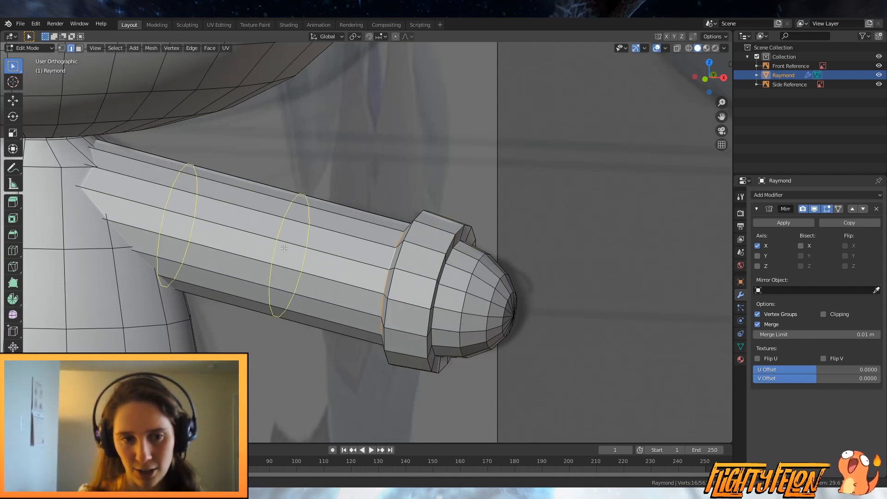
scroll(283, 248, down, 1)
scroll(285, 246, up, 3)
scroll(287, 246, down, 3)
scroll(289, 244, up, 1)
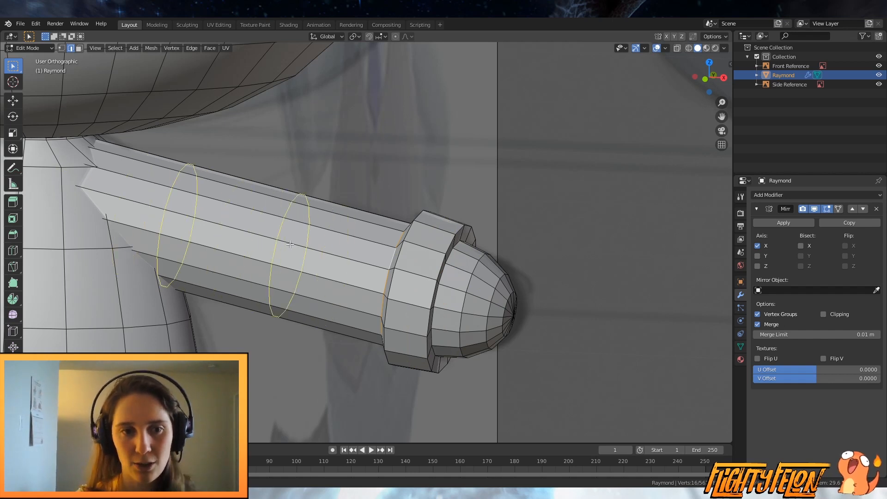
scroll(290, 244, up, 1)
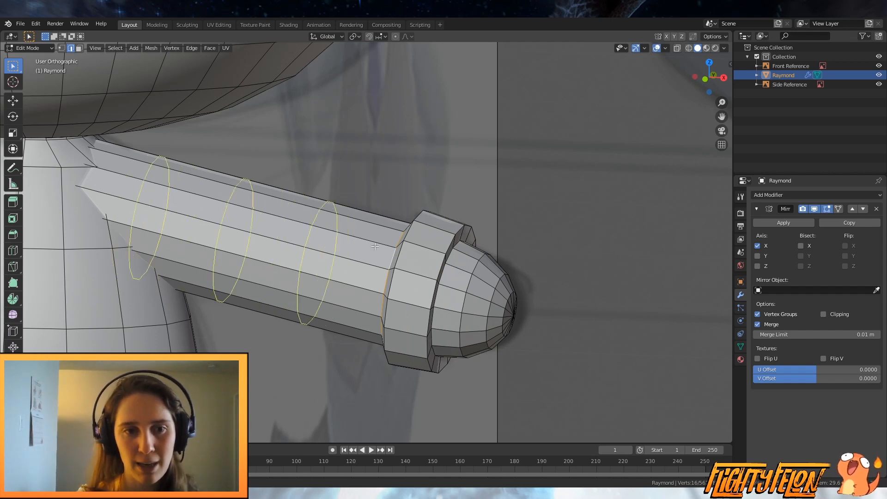
click(417, 243)
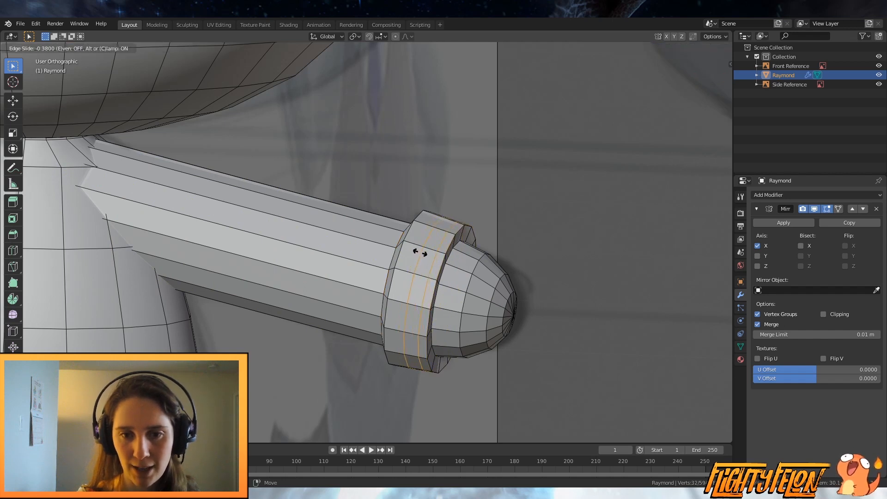
click(420, 251)
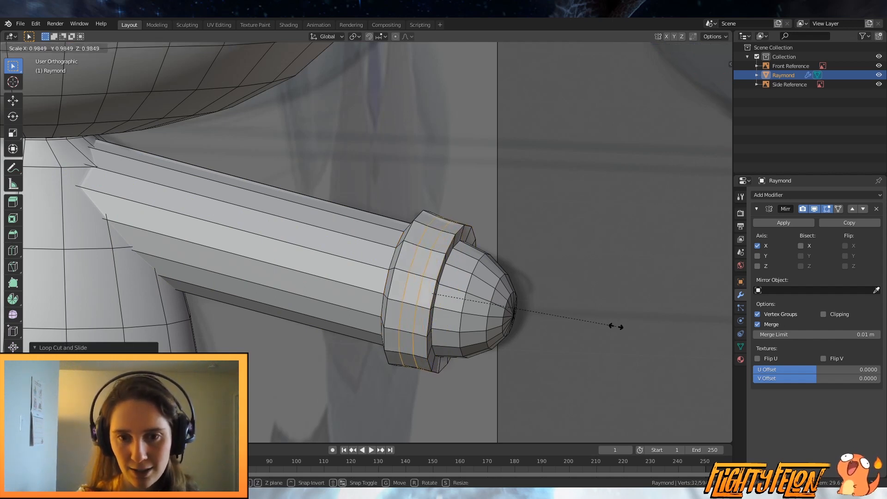
scroll(607, 323, down, 2)
scroll(605, 323, down, 3)
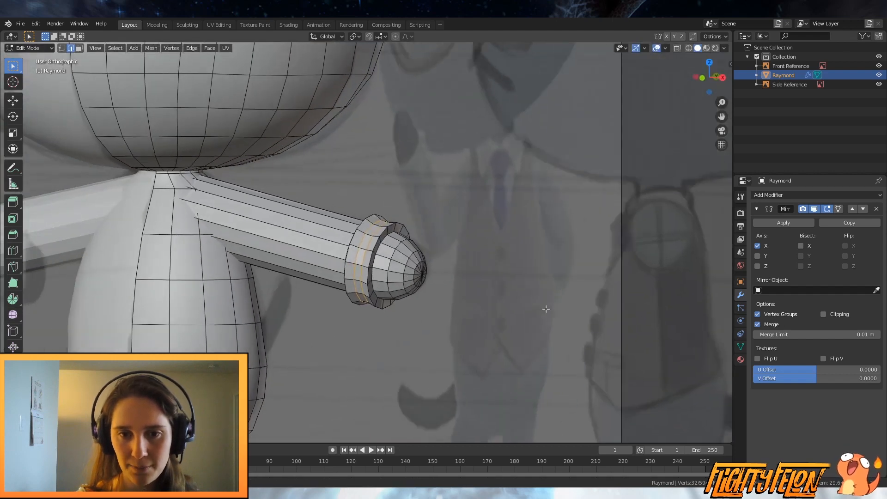
Step: Switch to Object Mode, save the file, and shade the whole character smooth
key(Tab)
scroll(511, 303, down, 2)
middle_drag(458, 302, 489, 305)
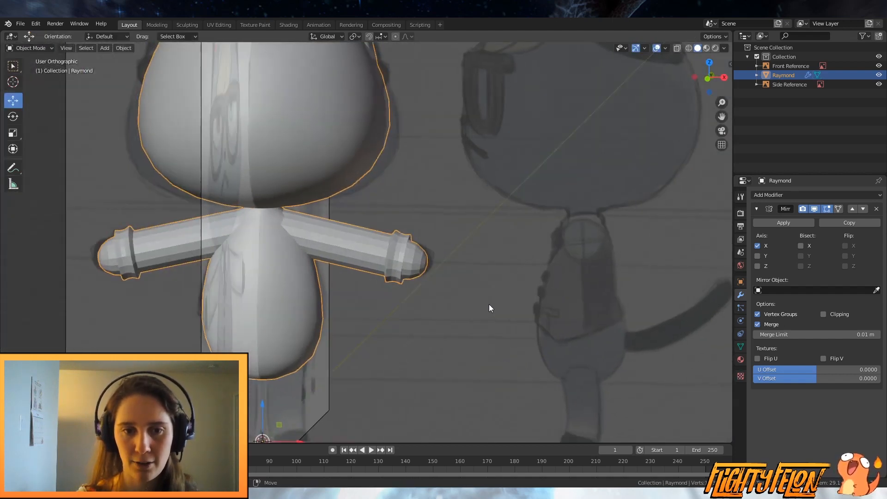
key(ctrl+s)
click(125, 48)
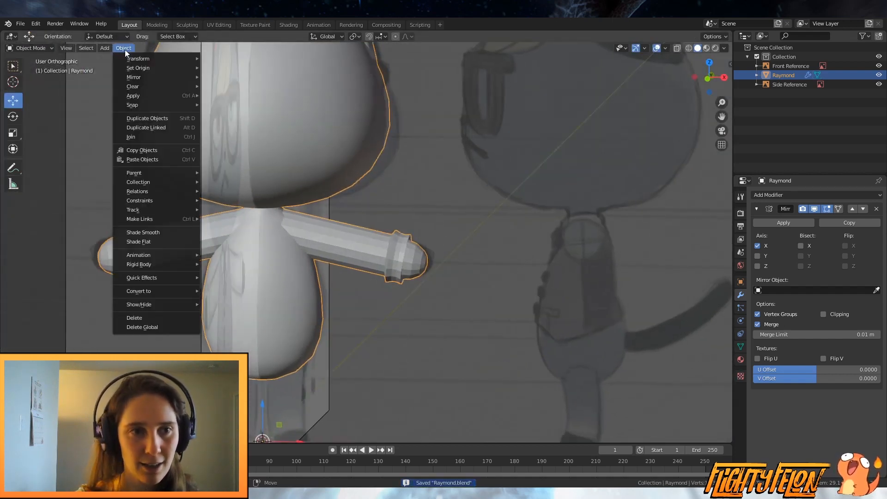
click(142, 231)
Step: Inspect the smoothed cuff and hand up close and hide the Front Reference image
scroll(373, 259, up, 3)
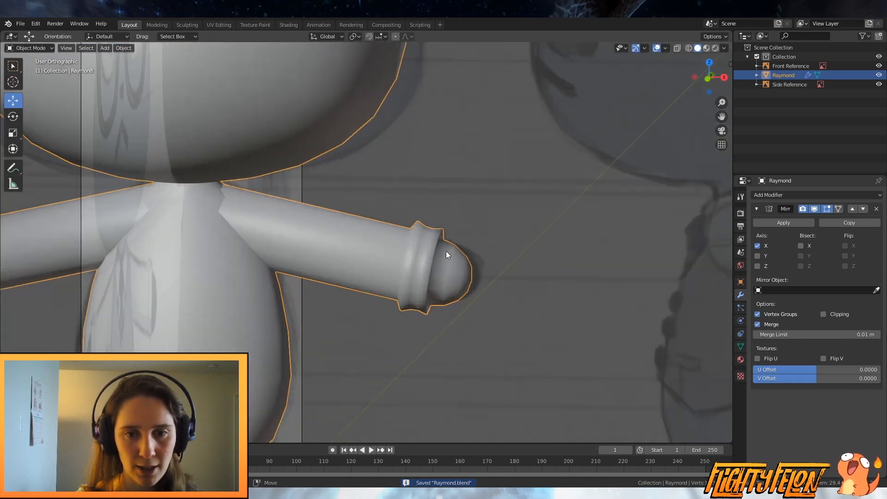
middle_drag(445, 250, 430, 237)
scroll(442, 244, up, 2)
scroll(431, 238, up, 2)
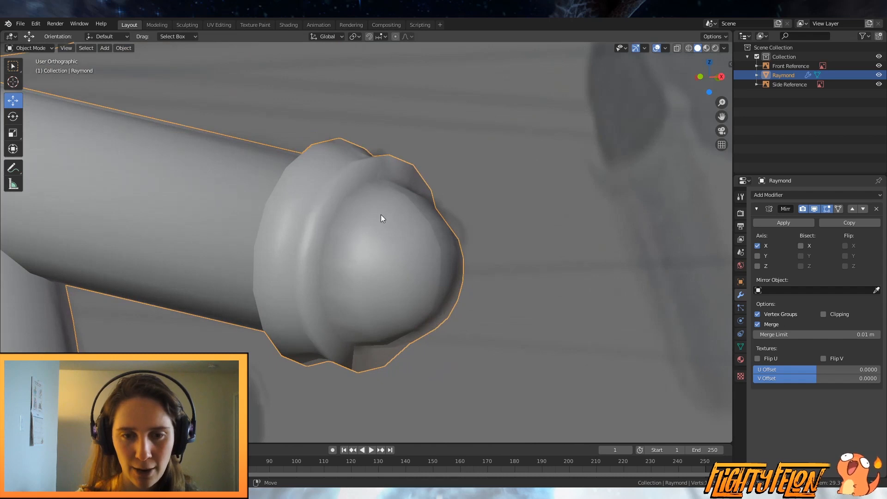
middle_drag(381, 214, 403, 201)
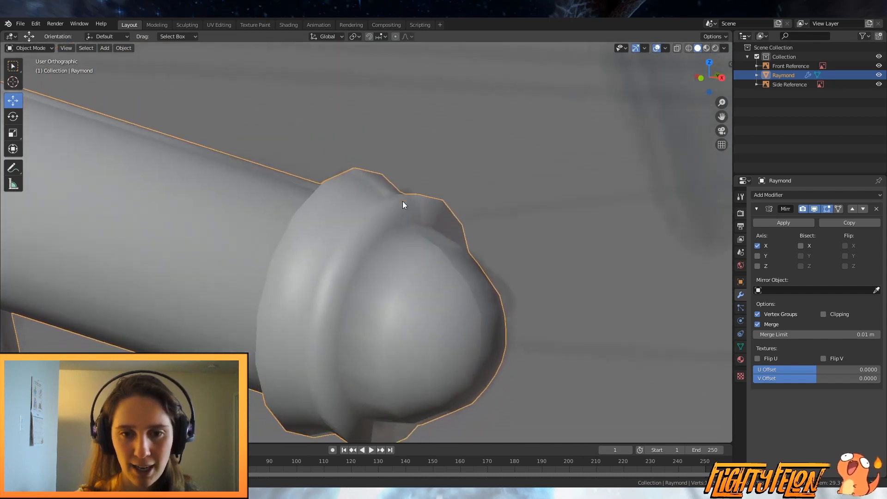
click(879, 66)
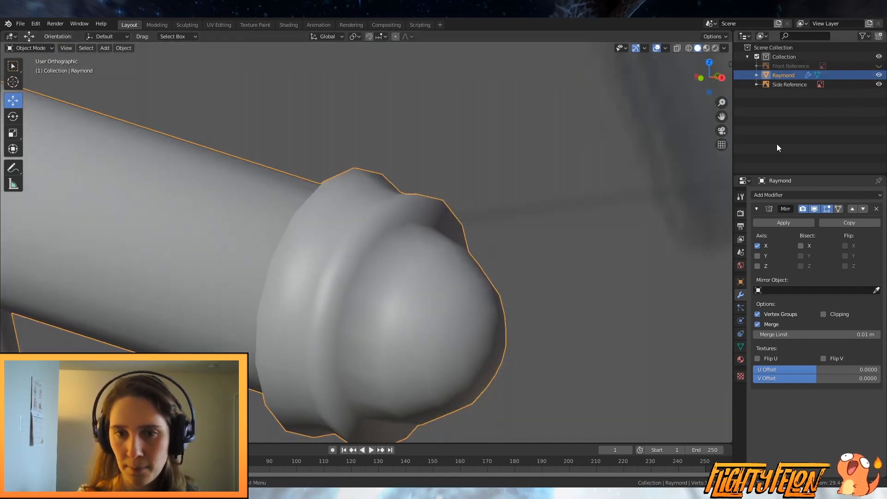
mouse_move(411, 251)
middle_down()
mouse_move(368, 196)
mouse_move(415, 269)
middle_up()
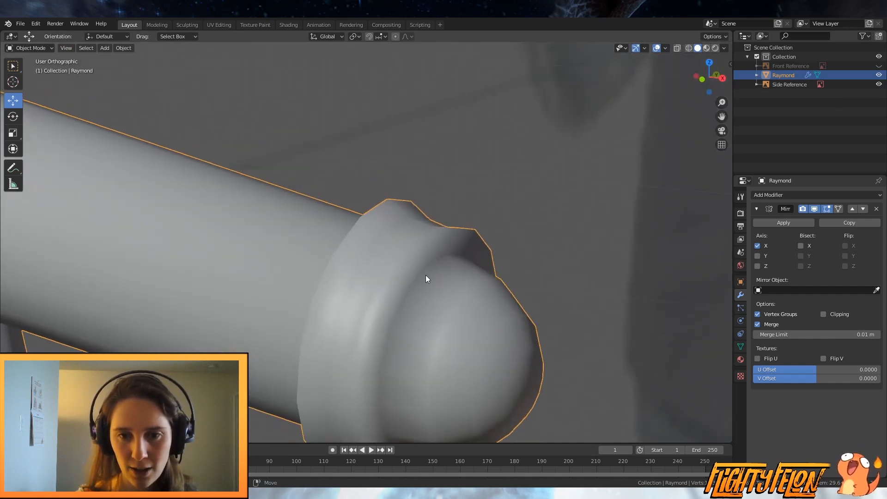
Step: Add supporting edge loops on the hand beside the cuff and on the cuff's end face near the hand
key(Tab)
middle_drag(469, 265, 489, 275)
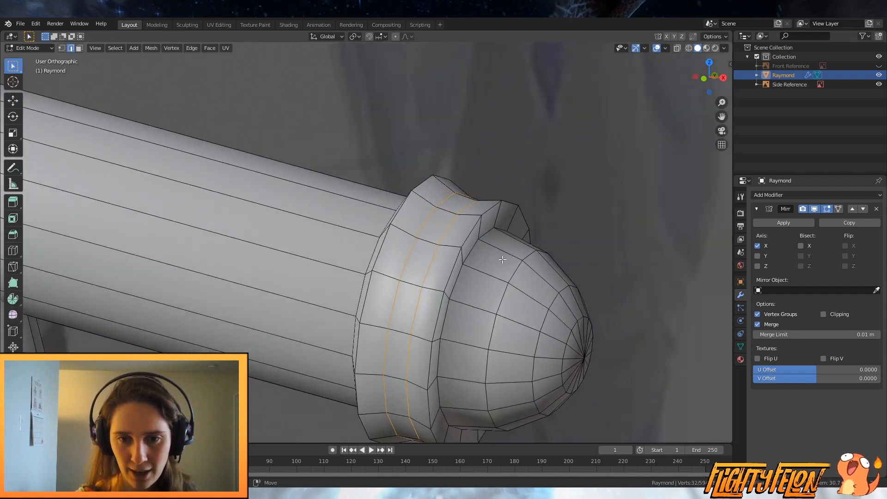
key(ctrl+r)
click(496, 253)
click(486, 254)
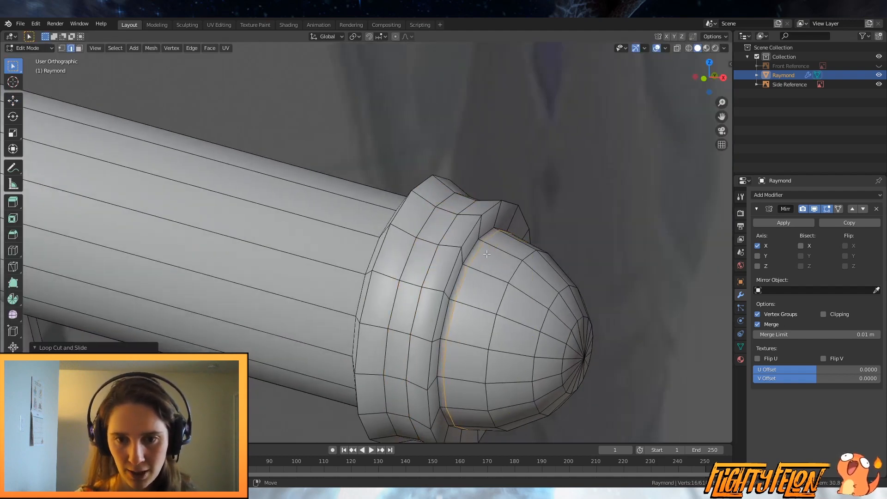
key(ctrl+r)
click(481, 230)
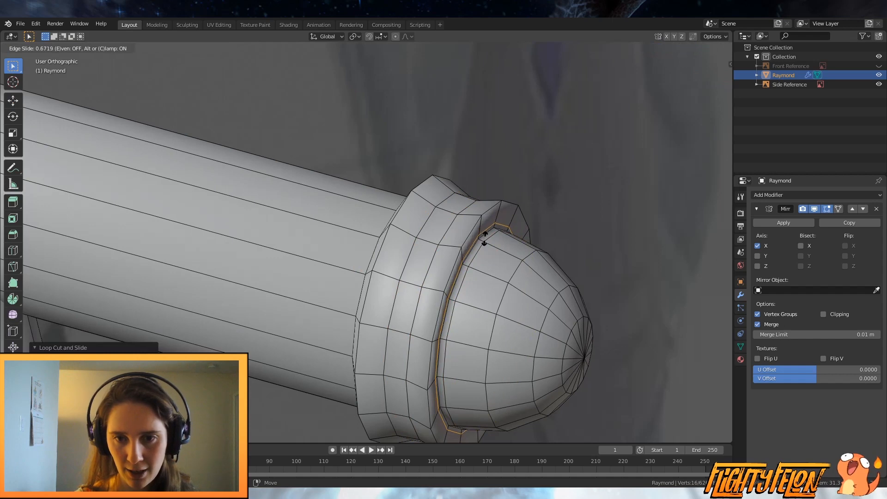
click(484, 239)
Step: Check the shading of the cuff's opening in Object Mode and save the file
key(Tab)
scroll(522, 257, down, 1)
scroll(465, 257, down, 1)
middle_drag(464, 257, 368, 177)
scroll(461, 235, up, 4)
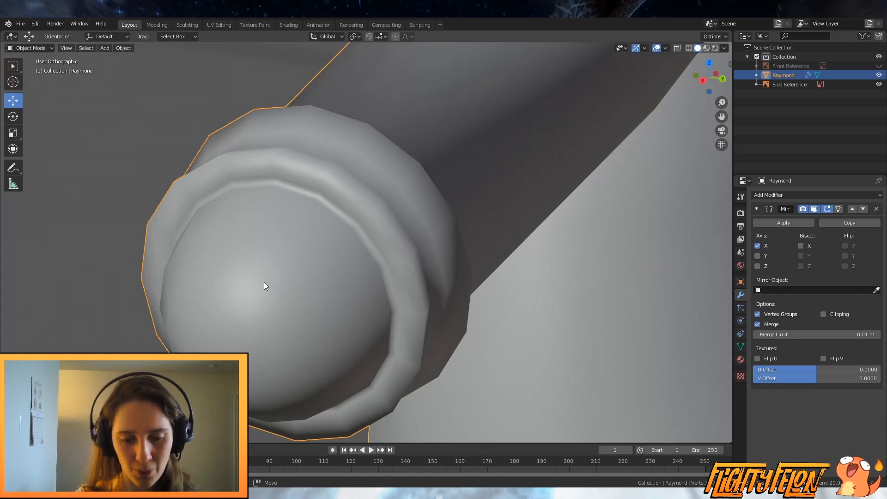
middle_drag(264, 283, 324, 241)
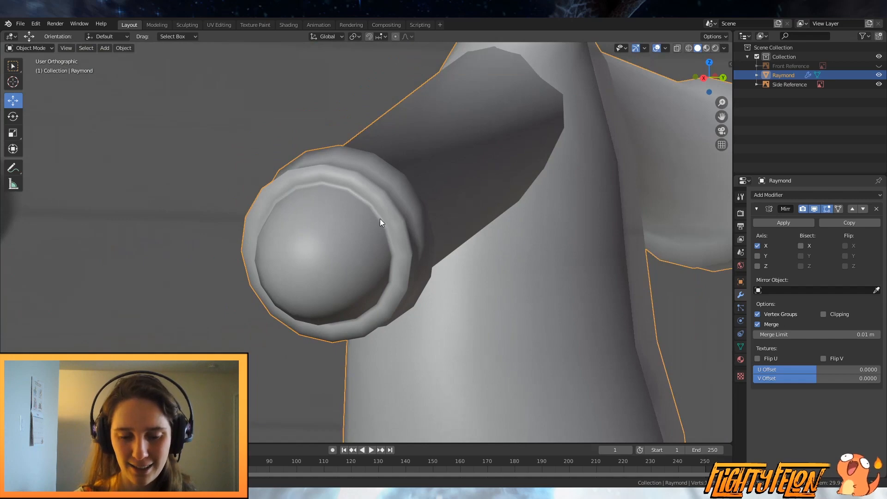
key(ctrl+s)
Step: Return to Edit Mode, add an edge loop around the middle of the sleeve, and shift it slightly along Z
scroll(380, 218, down, 1)
middle_drag(379, 218, 484, 242)
scroll(484, 242, up, 2)
key(Tab)
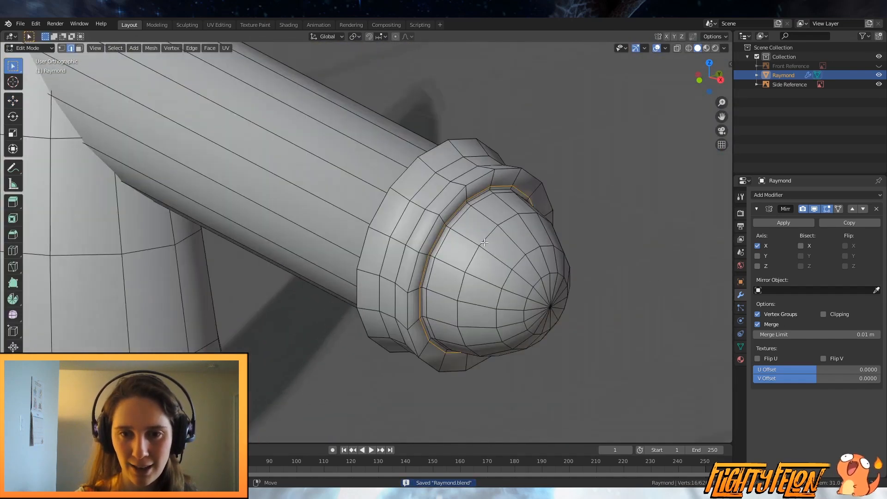
scroll(484, 242, up, 2)
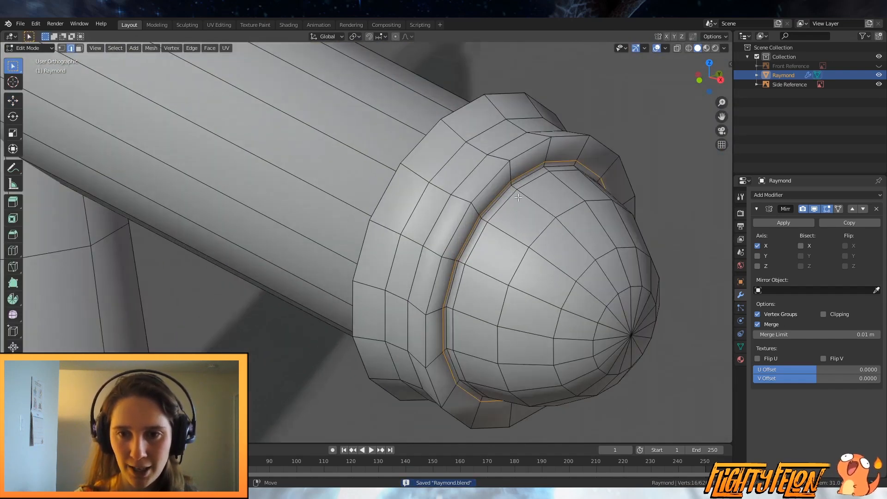
scroll(518, 197, down, 7)
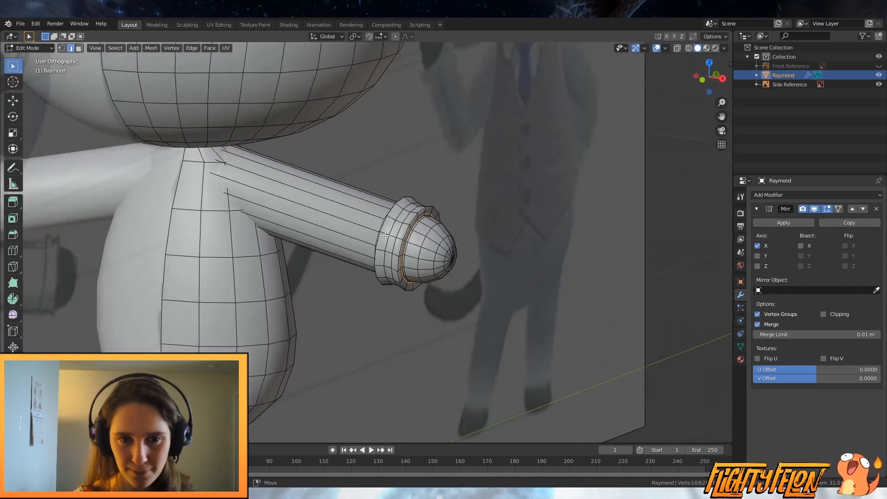
scroll(386, 236, down, 3)
middle_drag(293, 203, 319, 203)
scroll(318, 202, up, 3)
key(g)
key(g)
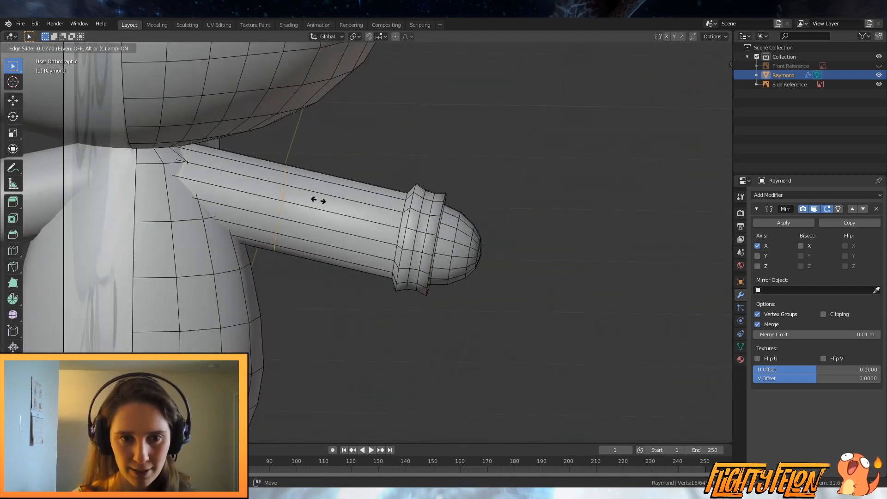
click(338, 205)
key(g)
key(z)
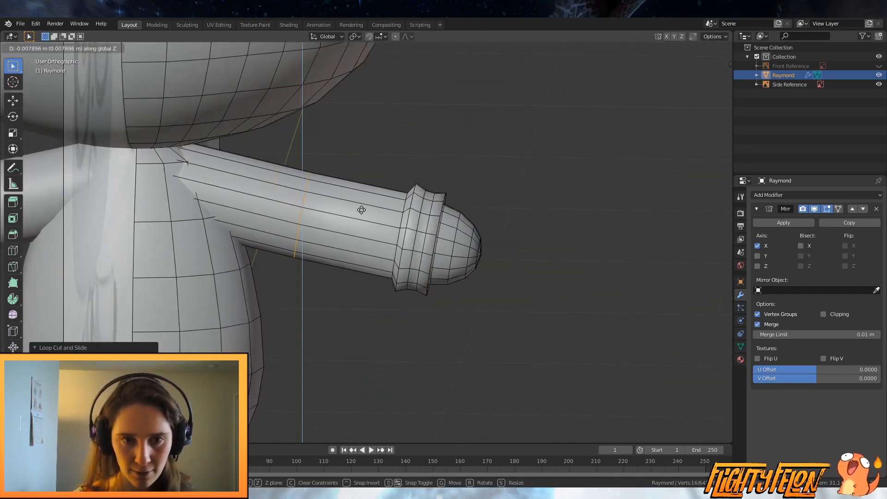
click(362, 211)
Step: Adjust the position of the sleeve's middle edge loop while checking it from the side, top and back
key(KP_3)
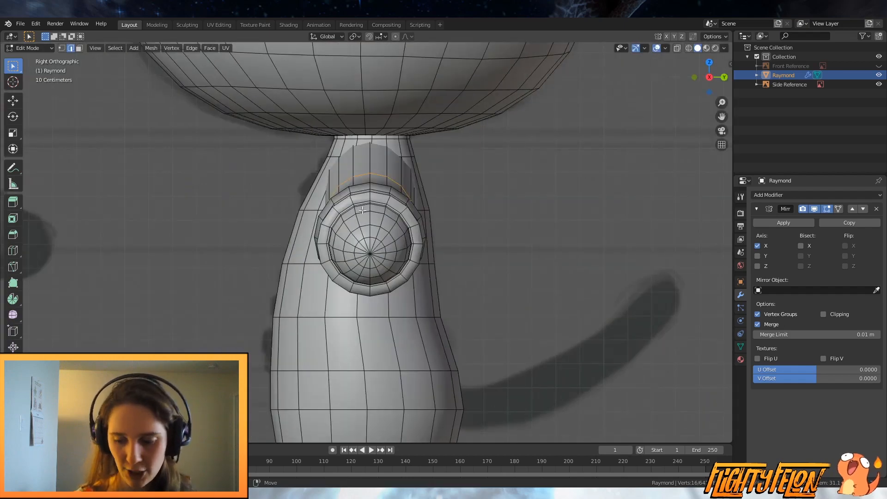
key(KP_7)
middle_drag(363, 210, 419, 215)
key(g)
click(477, 225)
key(g)
click(501, 202)
Step: Add one edge loop on each side of the sleeve's middle loop, both slid close to it for the elbow
key(g)
key(g)
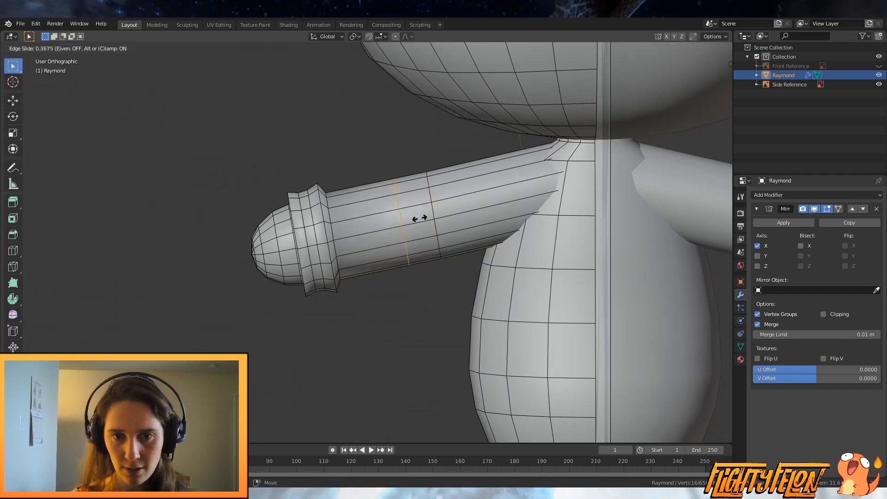
click(421, 218)
key(ctrl+r)
click(471, 198)
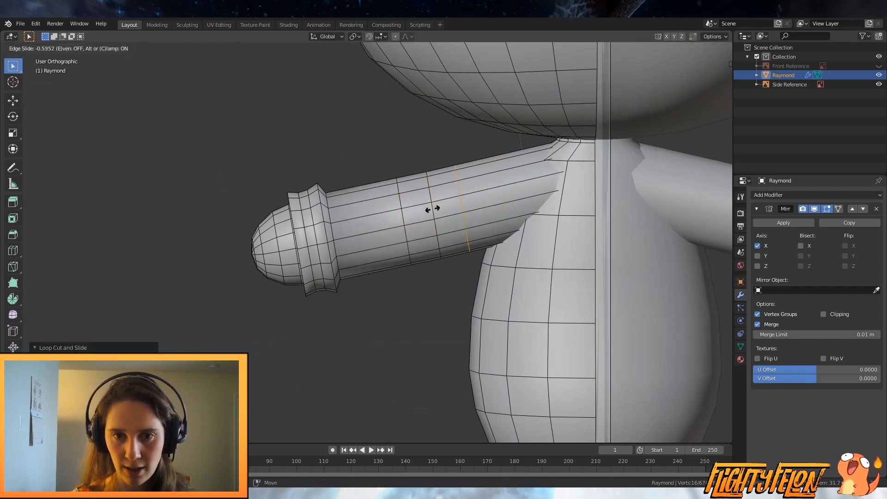
click(432, 211)
Step: Check the arm in Object Mode from several angles and save the file
middle_drag(433, 211, 625, 226)
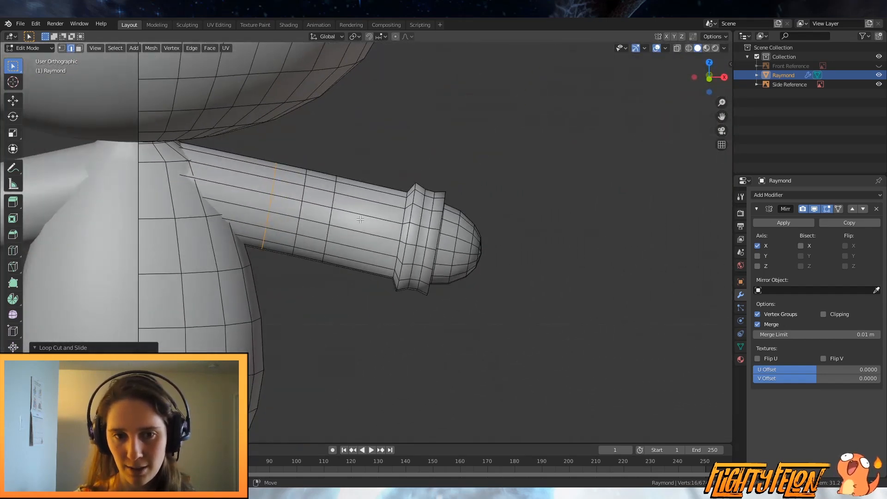
key(Tab)
scroll(451, 242, down, 3)
middle_drag(465, 250, 412, 266)
key(ctrl+s)
scroll(412, 266, down, 1)
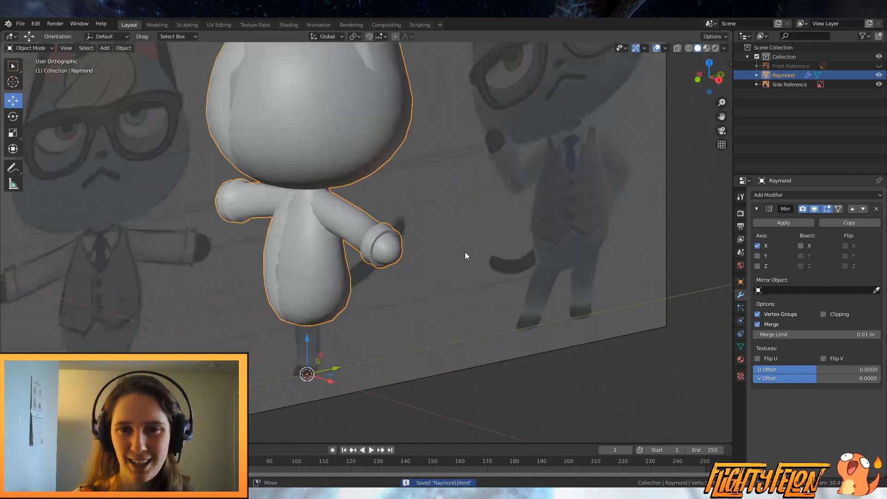
Step: Frame the lower body in the front view, enter Edit Mode and show the Front Reference image
middle_drag(465, 255, 458, 272)
scroll(458, 272, up, 4)
shift+middle_drag(364, 308, 461, 200)
key(KP_1)
scroll(434, 237, up, 1)
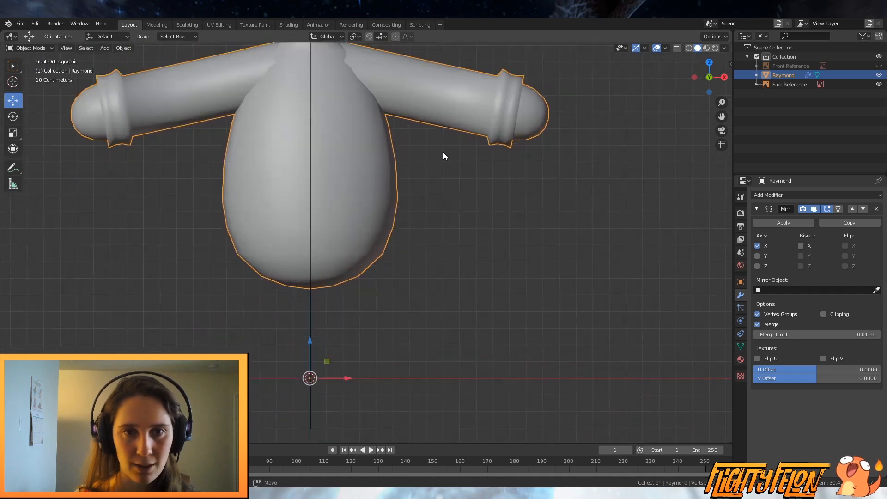
key(Tab)
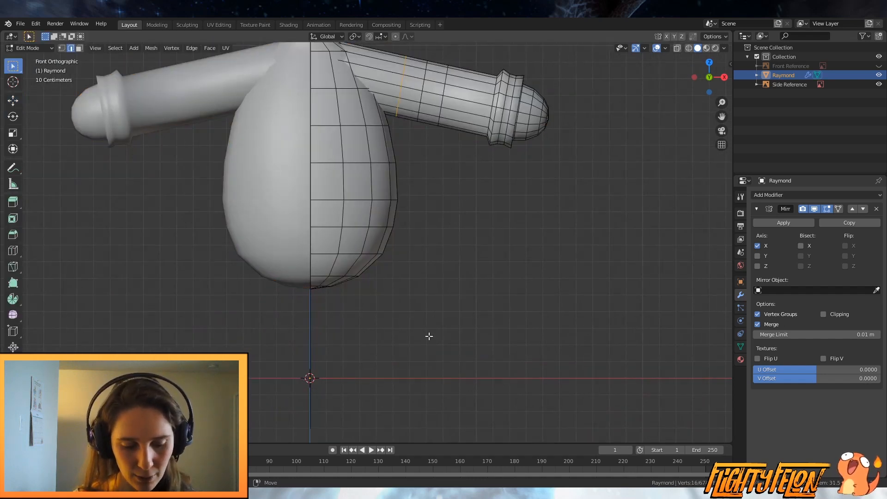
click(878, 66)
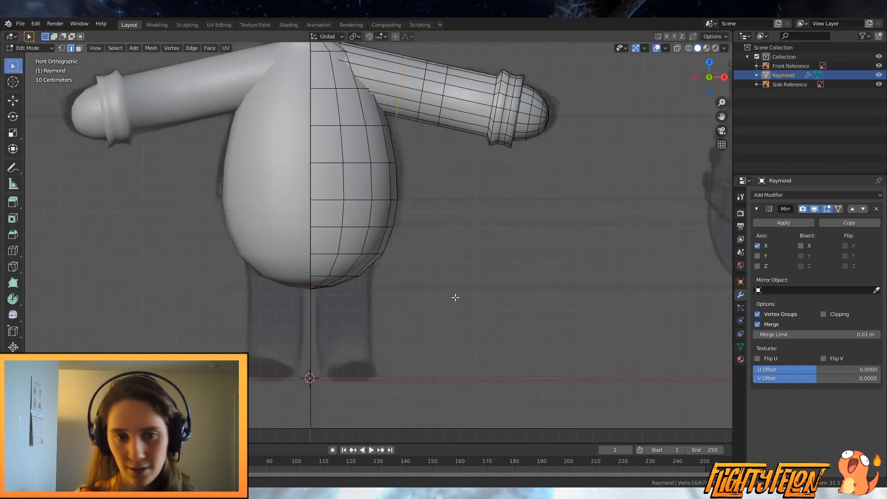
Step: Add a 16-vertex cylinder, scale it down to leg width and place it over the reference's leg
scroll(455, 297, up, 2)
key(shift+a)
click(472, 251)
scroll(494, 256, down, 2)
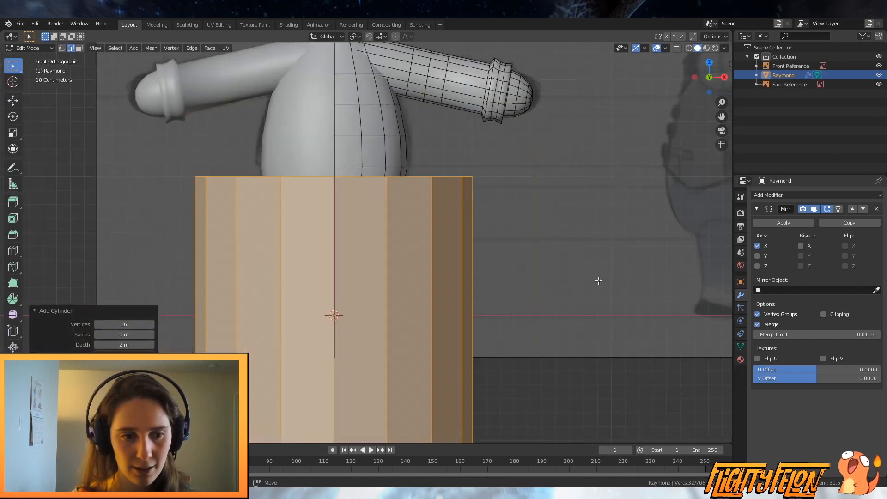
key(s)
click(379, 293)
key(g)
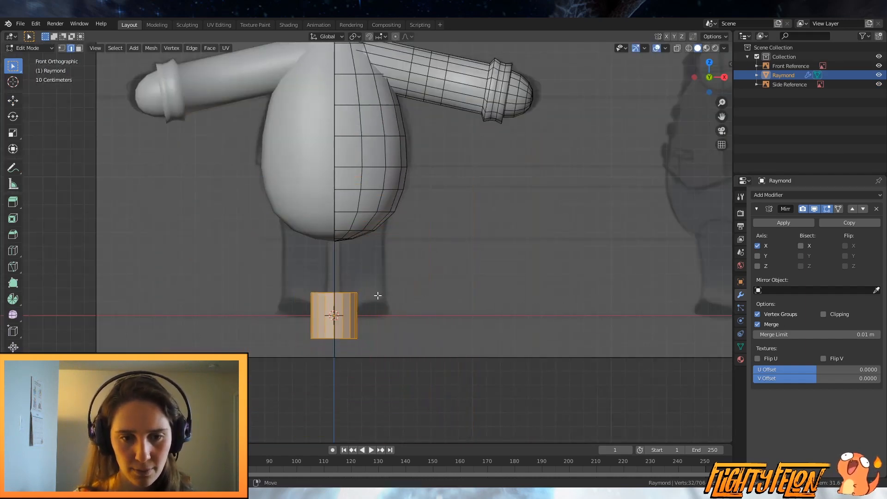
click(407, 255)
Step: Delete the top and bottom cap faces of the leg cylinder
middle_drag(400, 270, 383, 297)
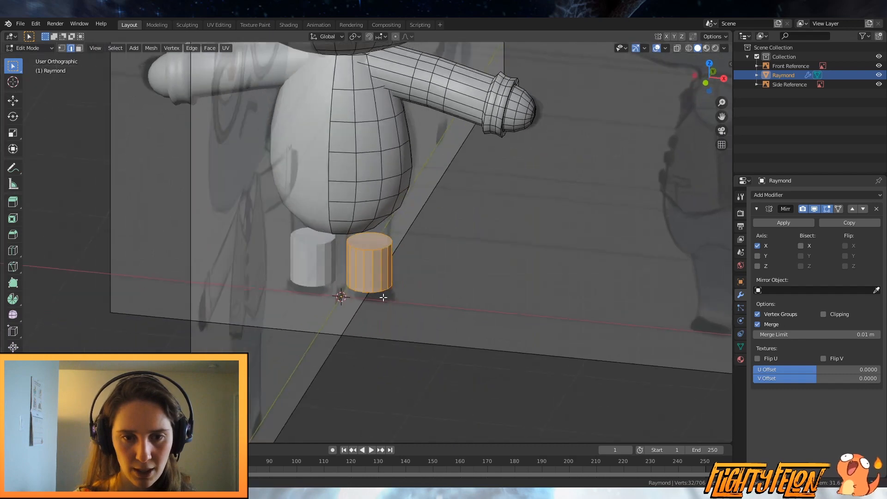
key(3)
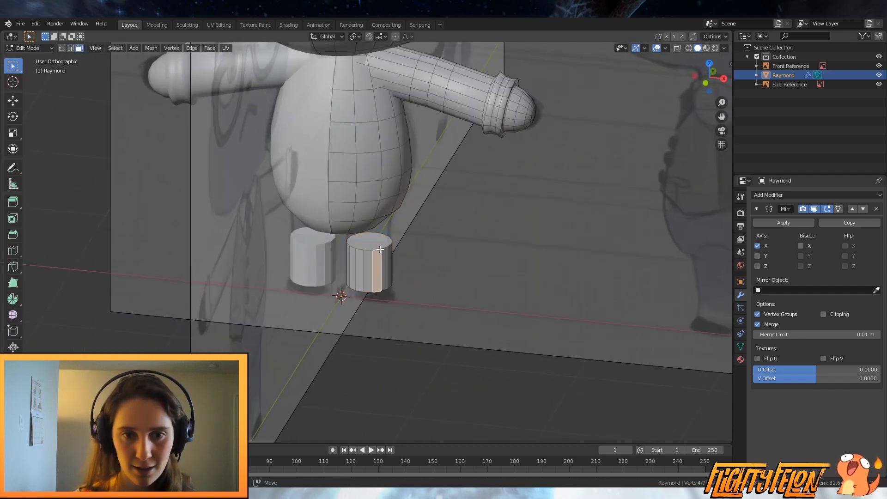
click(376, 243)
middle_drag(377, 243, 399, 330)
shift+click(377, 300)
key(x)
click(378, 302)
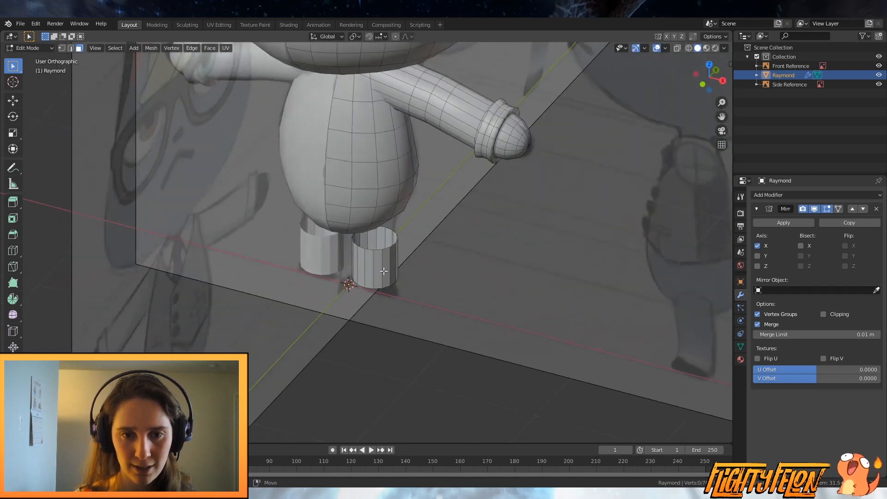
Step: Stretch the whole leg cylinder about 2.1 times along Z and raise it into the underside of the body
key(l)
key(KP_1)
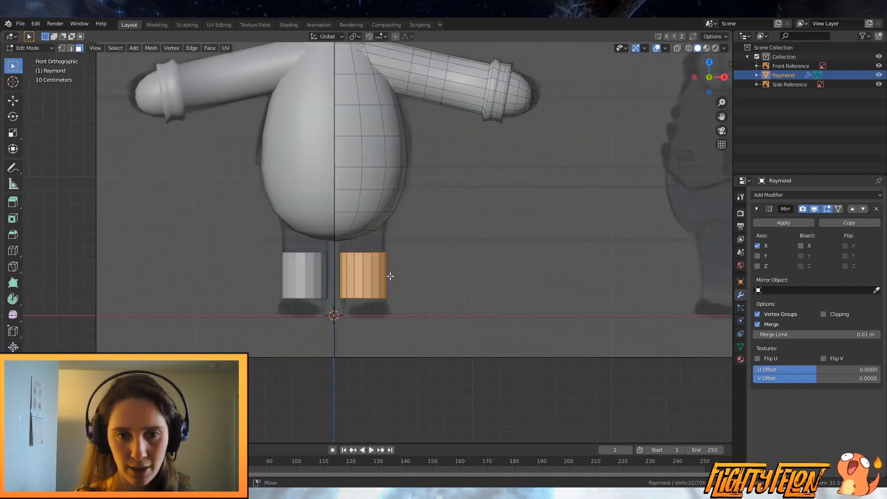
scroll(390, 276, up, 2)
key(s)
key(z)
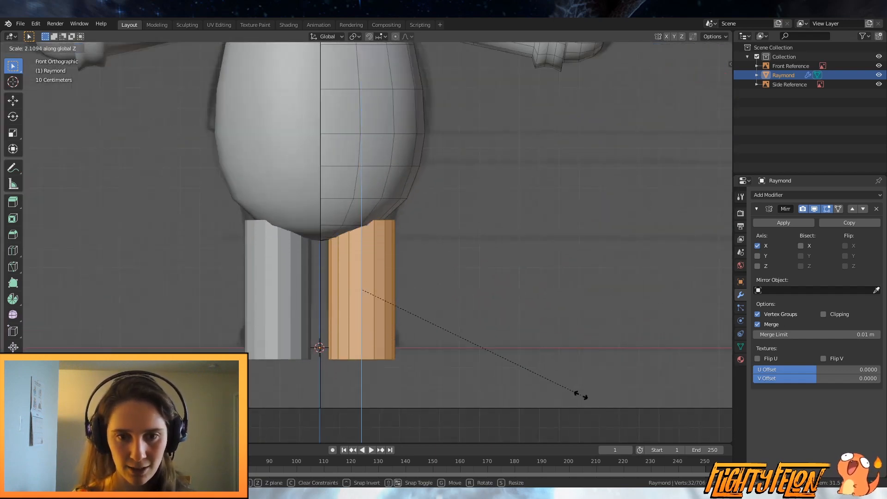
click(580, 395)
key(g)
key(z)
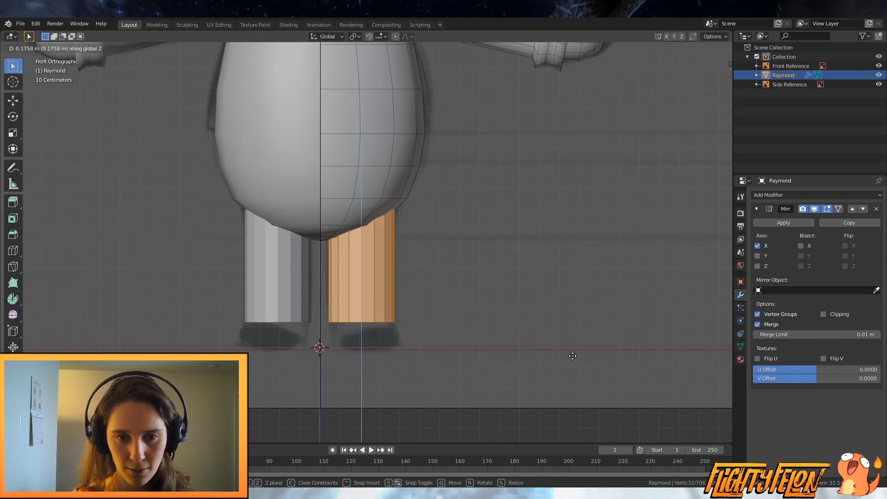
click(563, 340)
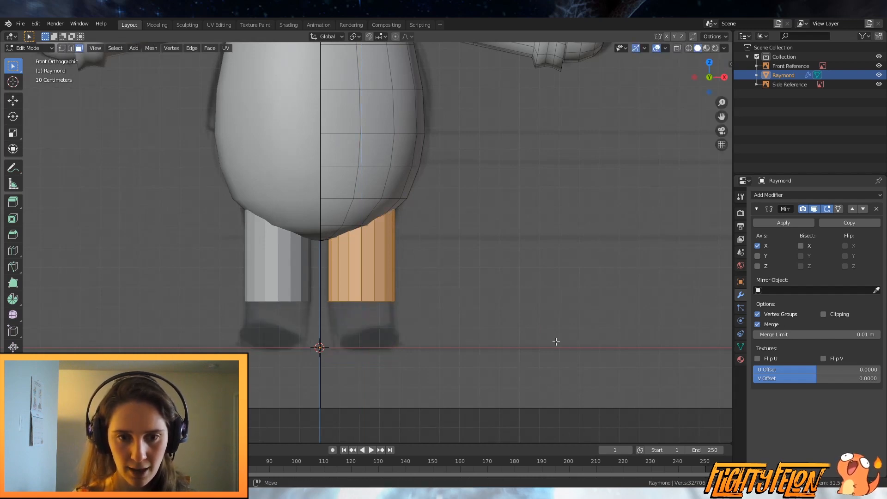
Step: Switch to wireframe shading and scale the leg's bottom edge loop to match the reference
key(z)
click(476, 340)
scroll(433, 343, up, 2)
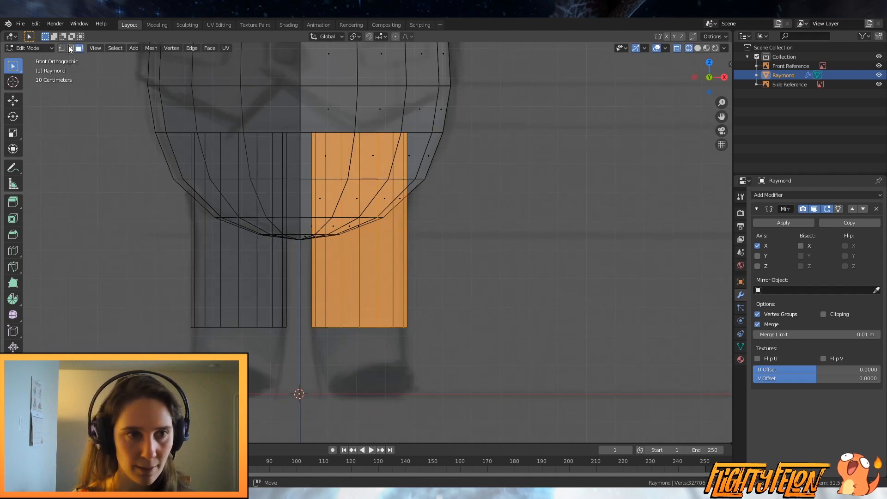
click(70, 48)
alt+click(367, 331)
scroll(439, 318, up, 2)
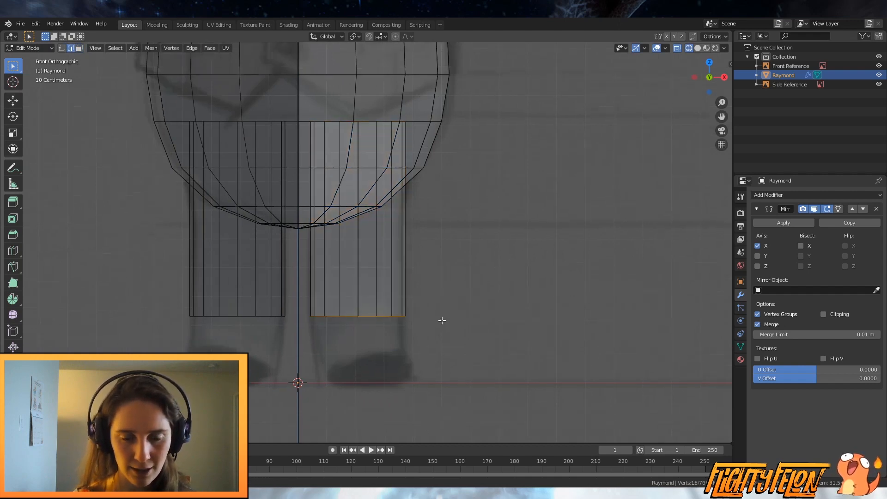
key(s)
click(478, 303)
Step: Extrude the leg's bottom edge loop down along Z to the top of the foot, tilting and widening it slightly
key(e)
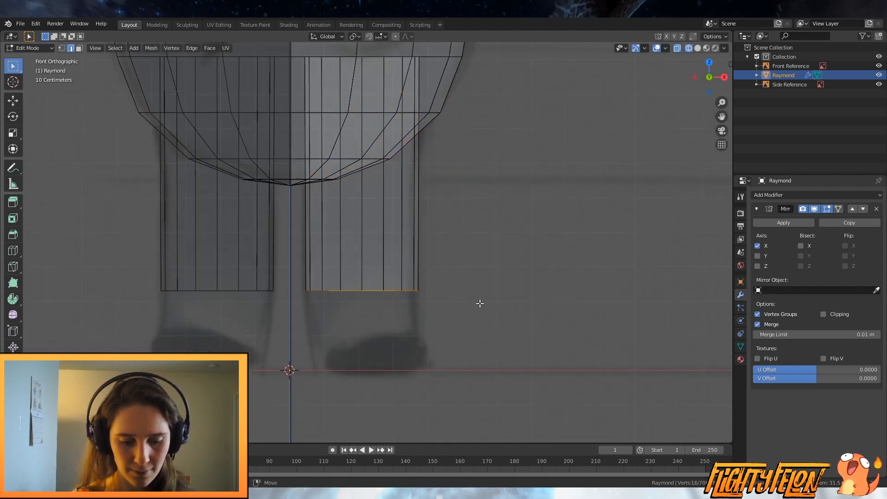
key(z)
click(481, 342)
key(s)
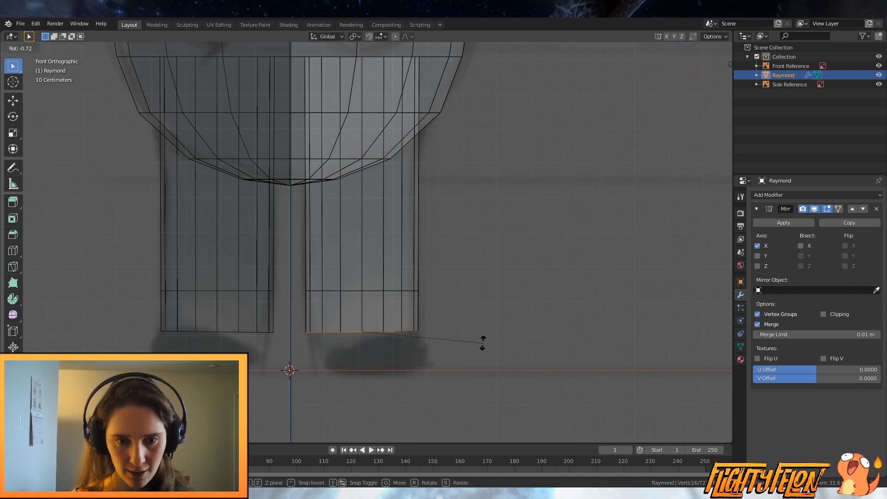
click(486, 342)
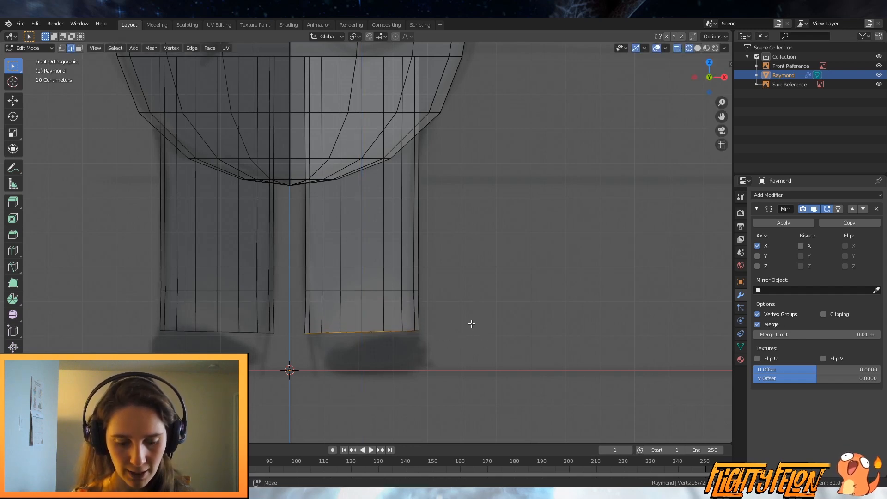
Step: Extrude the bottom loop further down into the foot along Z and scale it up by about 1.05
key(e)
key(z)
click(474, 347)
key(s)
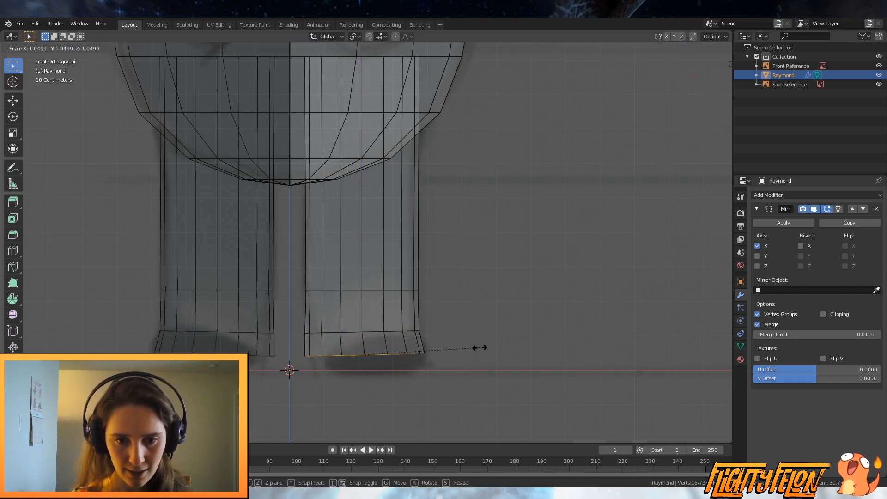
click(481, 349)
Step: Extrude the foot's bottom loop down along Z once more and flatten it with a Z scale of 0
key(e)
key(z)
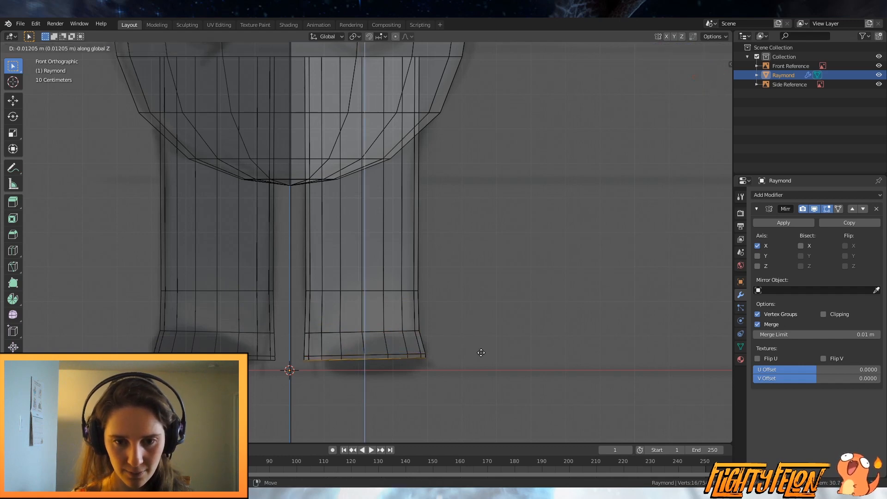
click(481, 357)
key(s)
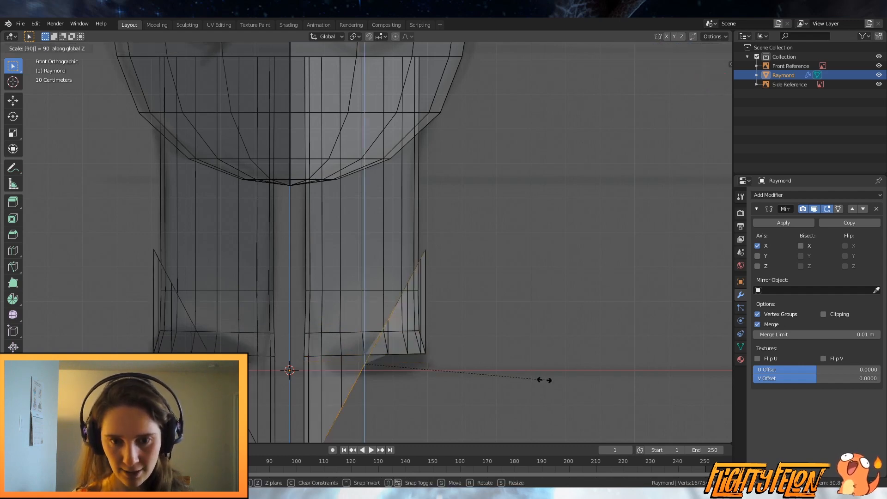
key(Escape)
text(sz0)
click(549, 373)
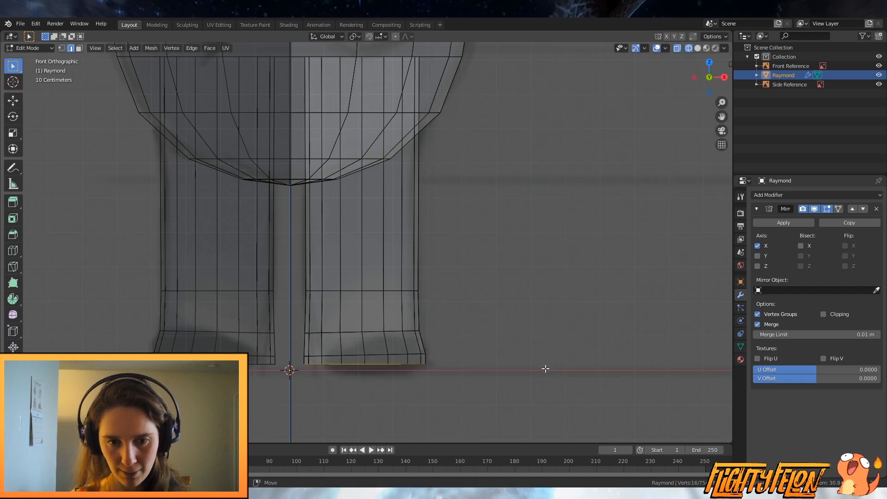
Step: Lower the flattened foot loop almost to the ground line and scale it in slightly
key(g)
click(544, 370)
key(s)
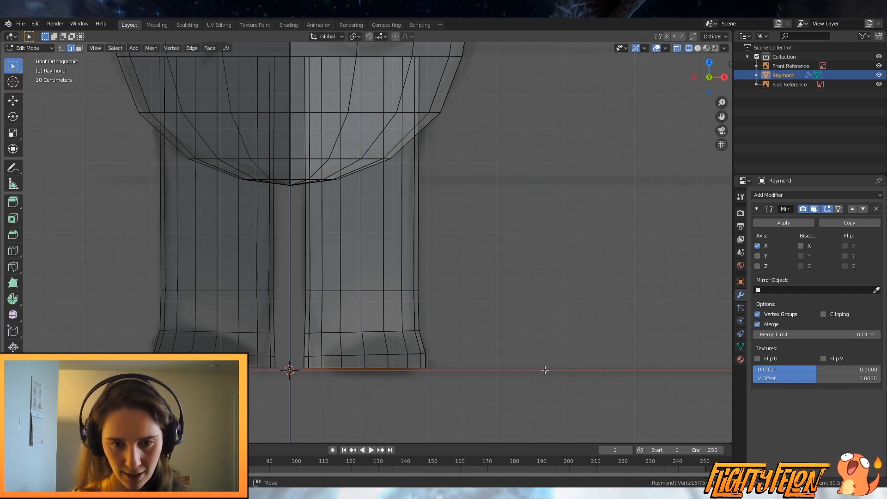
click(592, 372)
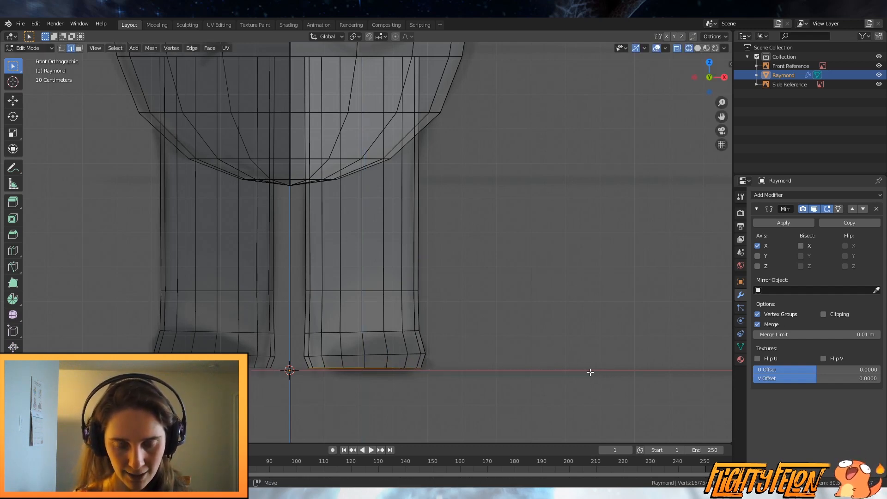
Step: Extrude the foot's bottom loop down to the ground line and shrink it to round off the sole's edge
key(e)
key(z)
click(591, 374)
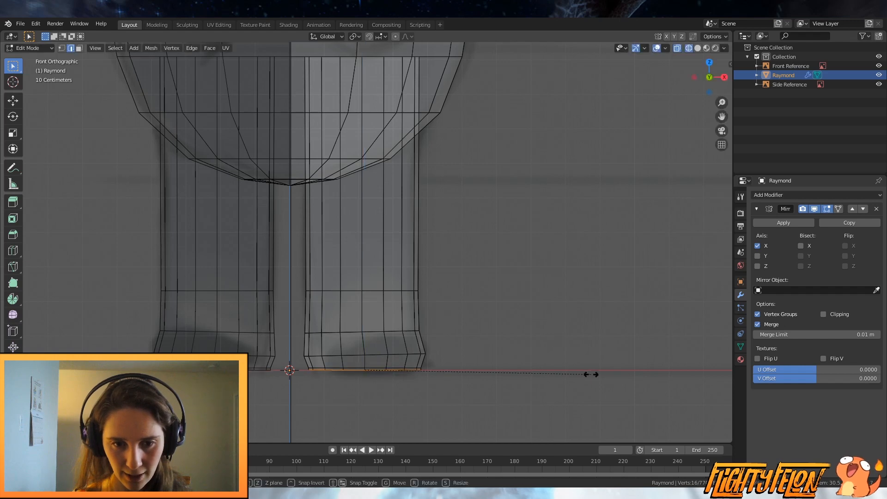
key(s)
click(573, 375)
Step: Extrude the foot's open bottom loop in place and scale it inward to form a flat sole rim, saving the file
mouse_move(513, 350)
middle_down()
mouse_move(491, 336)
mouse_move(475, 300)
middle_up()
key(z)
click(538, 325)
scroll(538, 325, up, 2)
shift+middle_drag(522, 340, 525, 242)
key(e)
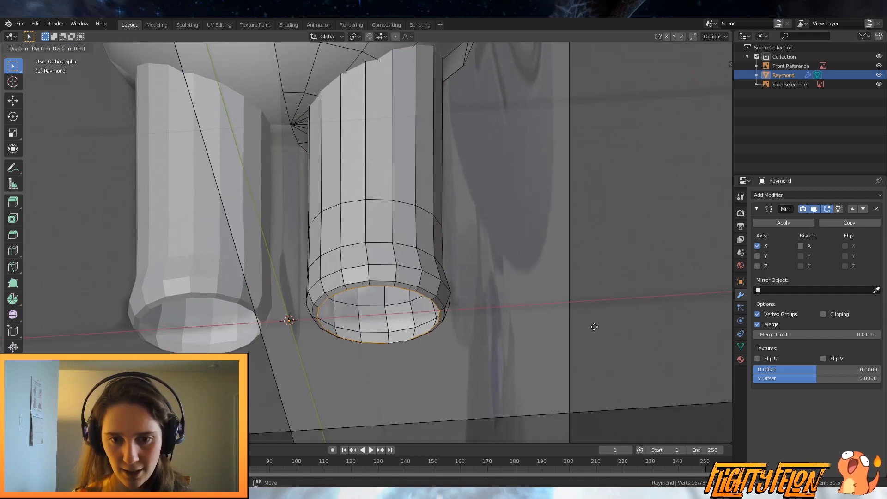
right_click(594, 326)
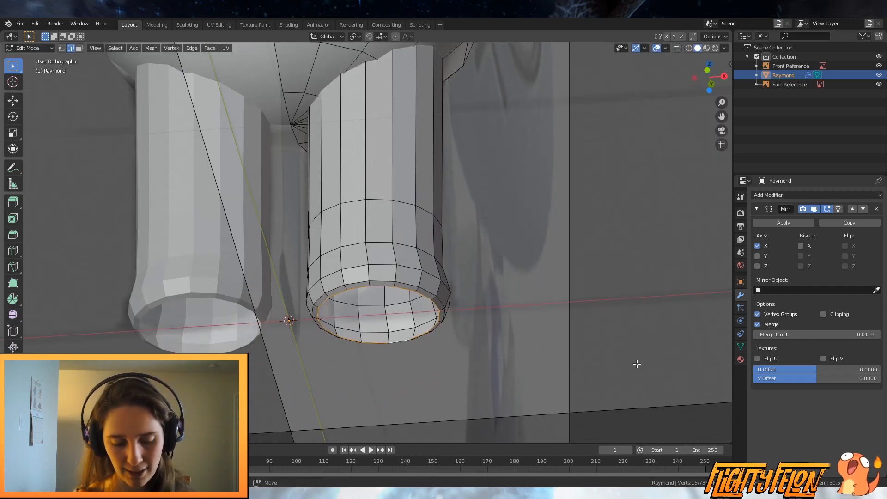
key(s)
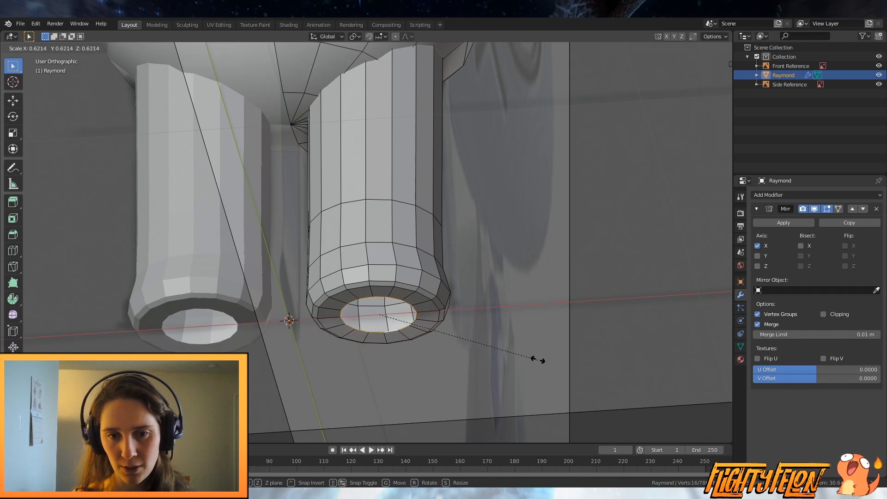
click(557, 361)
key(ctrl+s)
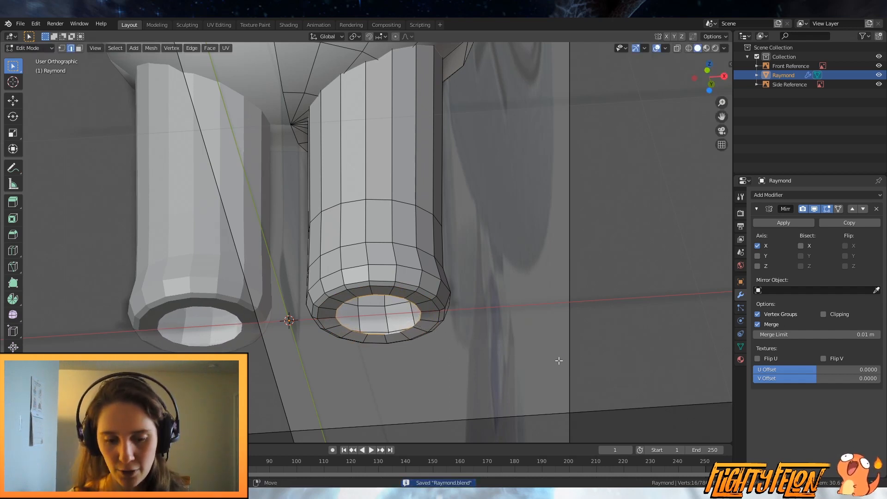
Step: Close the remaining opening in the foot's sole with Grid Fill
key(space)
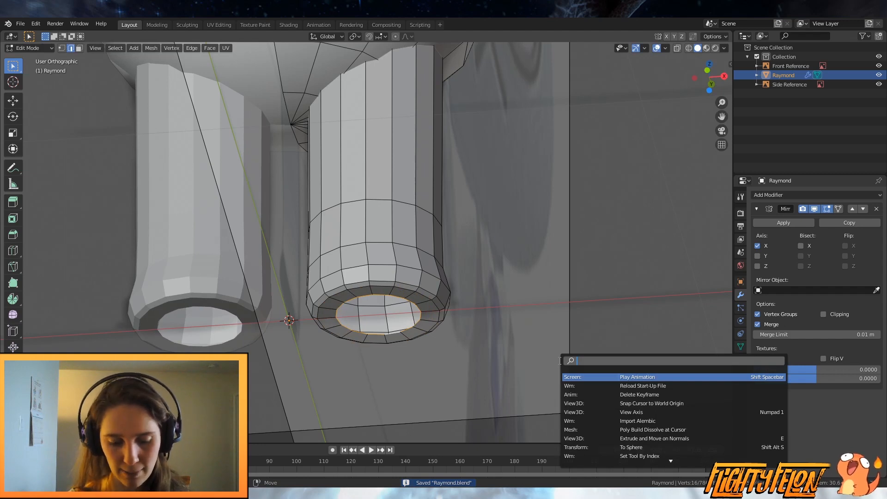
text(grid fill)
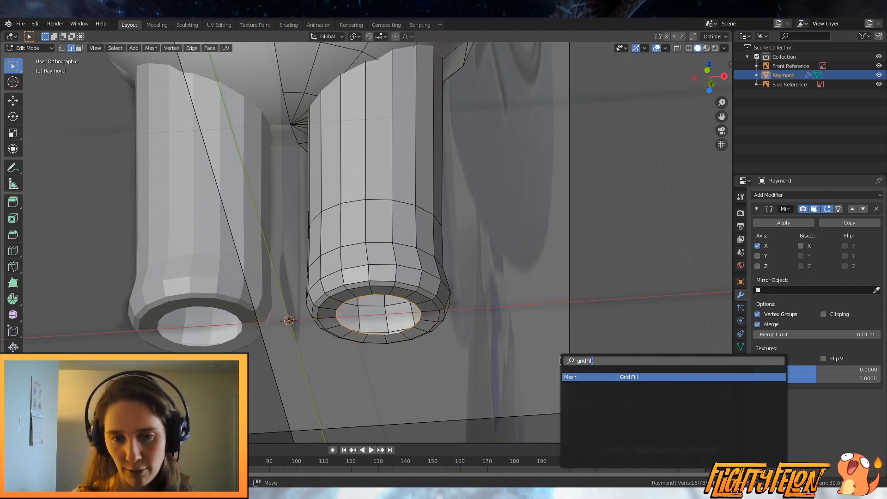
key(Return)
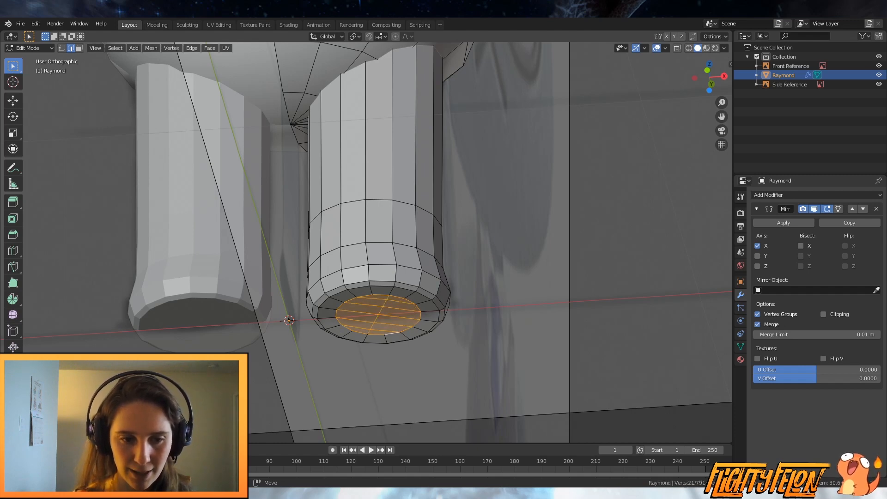
Step: Apply Shade Smooth to the Raymond object in Object Mode and save the file
middle_drag(349, 311, 354, 269)
scroll(365, 324, down, 2)
key(Tab)
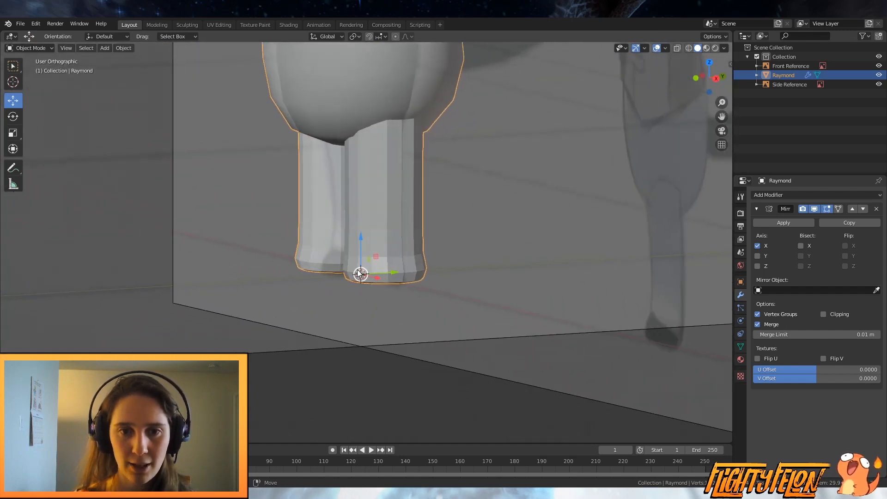
scroll(394, 221, up, 2)
click(125, 48)
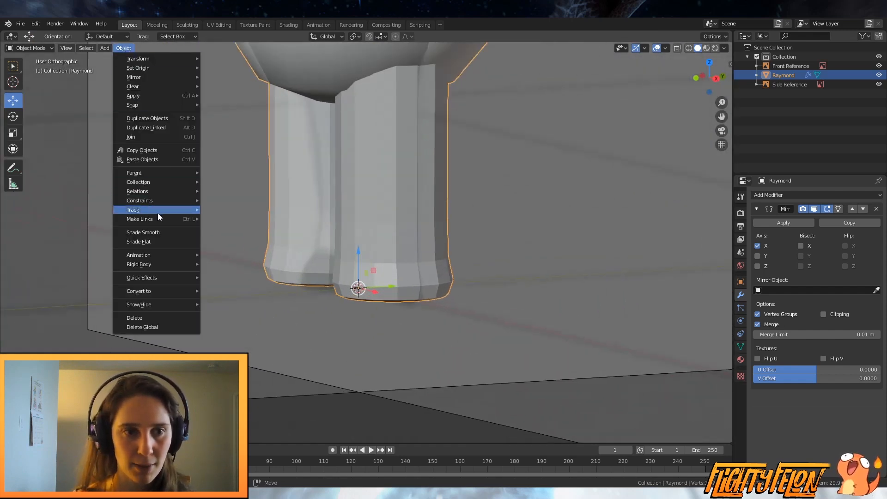
click(155, 242)
key(ctrl+s)
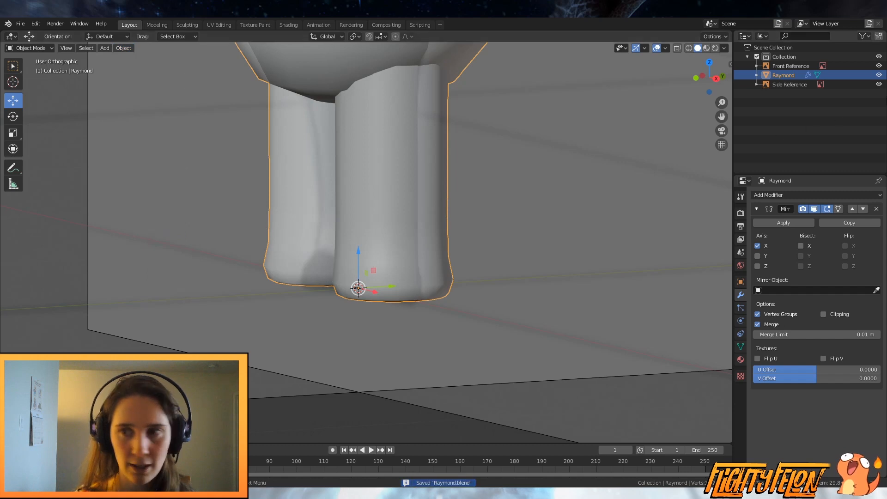
Step: Hide the Front Reference and Side Reference images to view the model alone
click(879, 84)
click(879, 65)
scroll(475, 258, down, 2)
scroll(489, 250, down, 3)
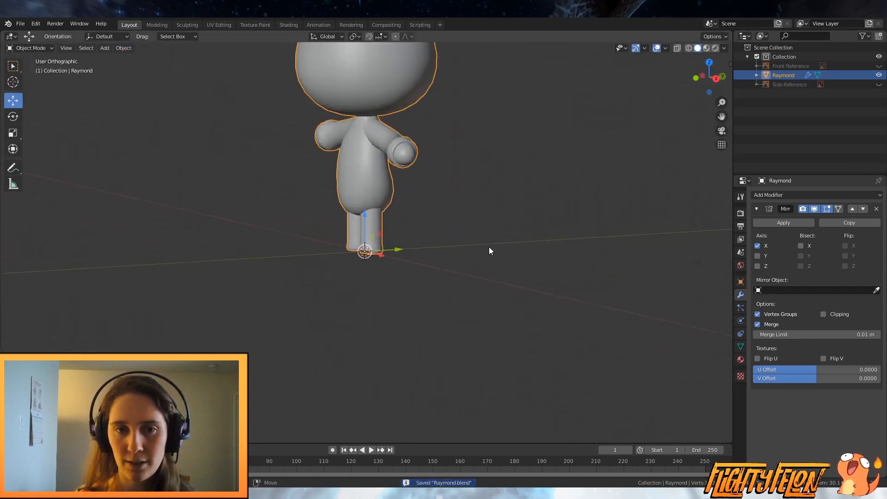
middle_drag(489, 249, 503, 261)
scroll(496, 247, up, 3)
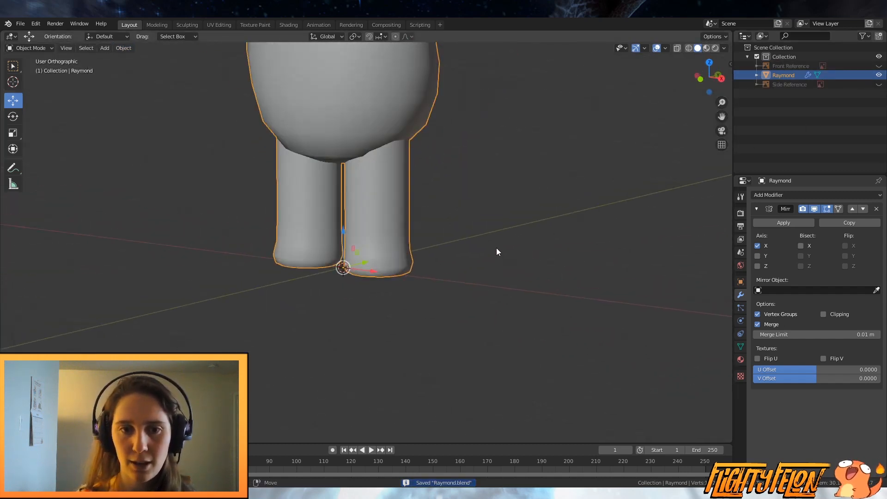
Step: Insert an edge loop halfway up the leg and move it about -0.014 m along Y to suggest a knee bend
key(Tab)
middle_drag(465, 223, 406, 199)
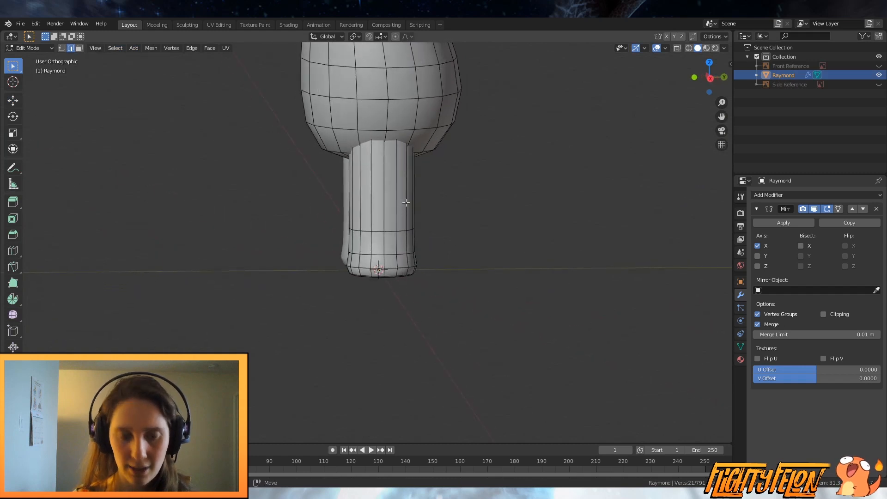
key(ctrl+r)
click(405, 202)
click(404, 226)
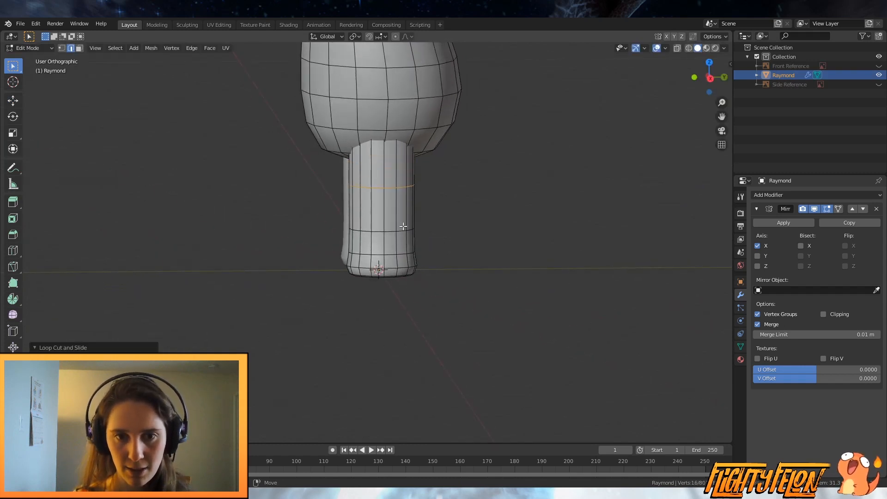
key(KP_3)
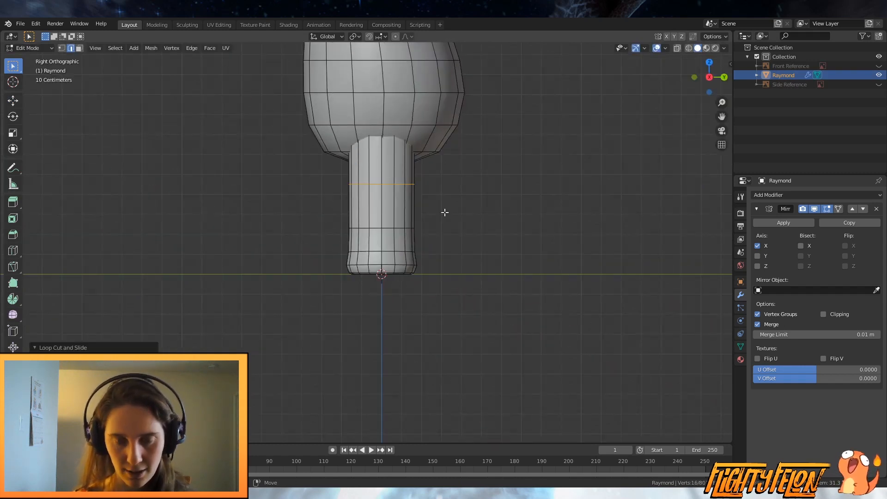
key(g)
key(y)
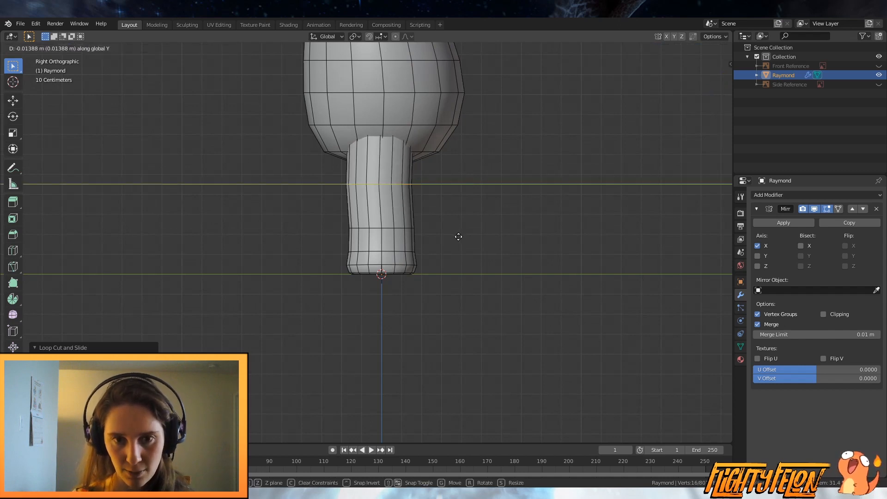
click(457, 236)
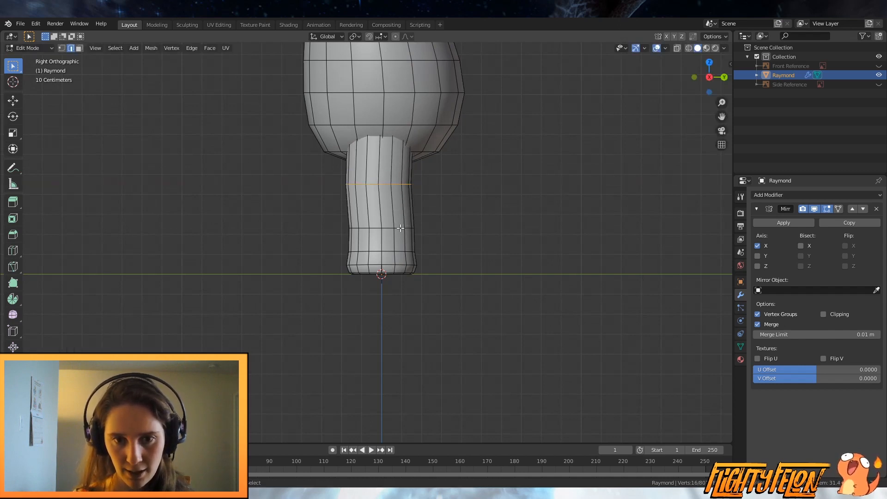
Step: Nudge the edge loops of the lower leg just above the foot slightly along Y
key(g)
key(y)
click(471, 247)
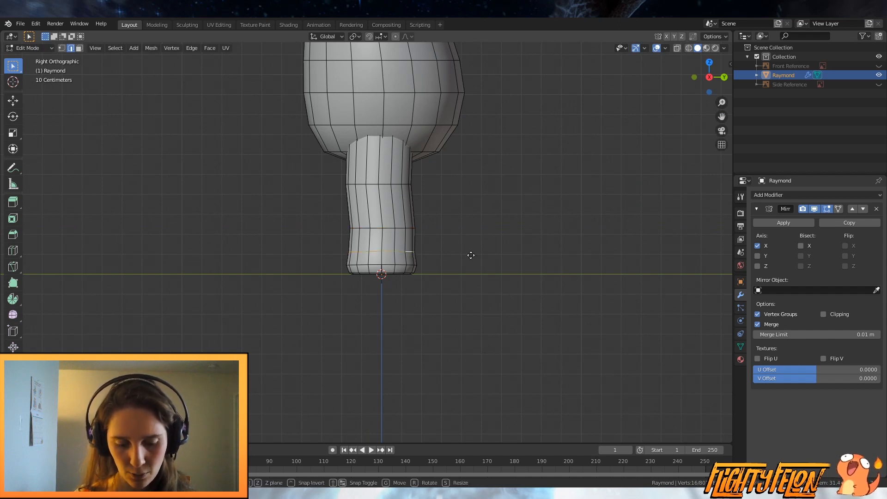
key(g)
key(y)
click(433, 236)
Step: Add one edge loop below and one above the leg's knee loop
middle_drag(433, 236, 403, 208)
click(403, 209)
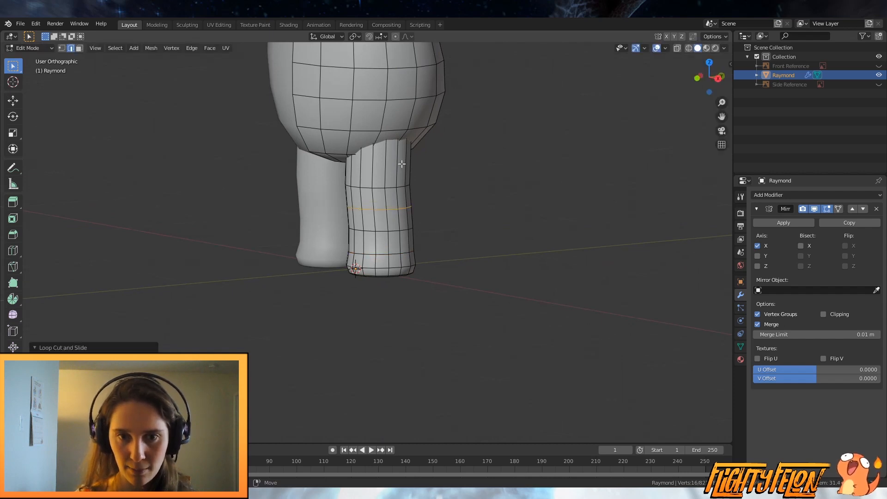
click(402, 182)
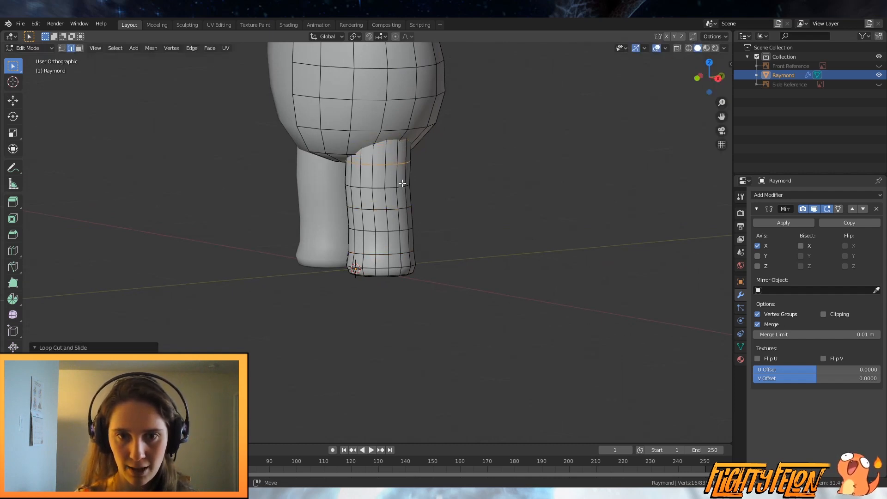
Step: Return to Object Mode with the upper body and arms in view, and save the file
middle_drag(402, 180, 426, 259)
key(Tab)
scroll(460, 185, down, 3)
scroll(425, 184, up, 3)
scroll(425, 255, up, 4)
shift+middle_drag(428, 193, 414, 267)
scroll(457, 227, up, 2)
scroll(458, 227, down, 2)
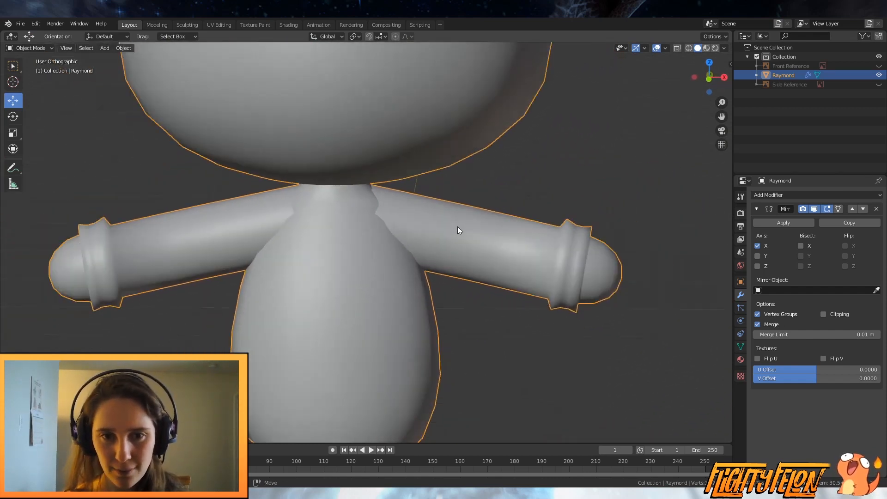
key(ctrl+s)
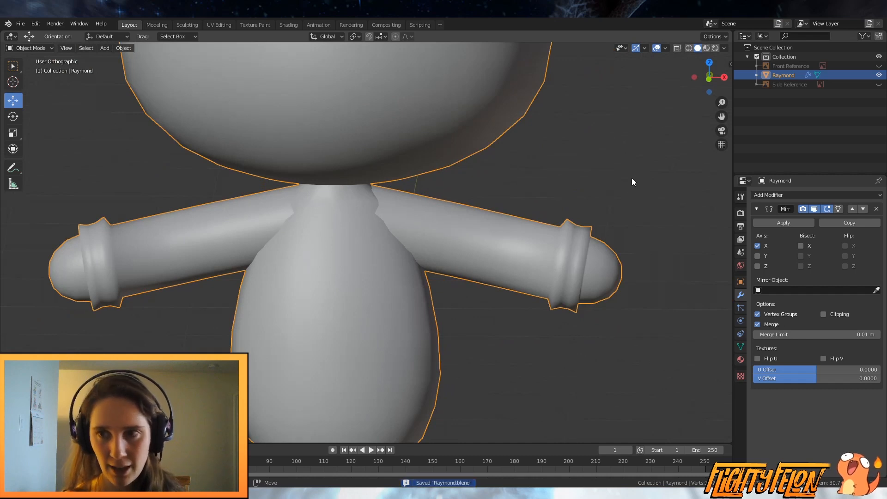
Step: Examine the shoulder area where the arms intersect the torso, then the model as a whole
scroll(415, 239, up, 2)
middle_drag(415, 239, 381, 235)
scroll(381, 204, up, 2)
middle_drag(381, 169, 406, 170)
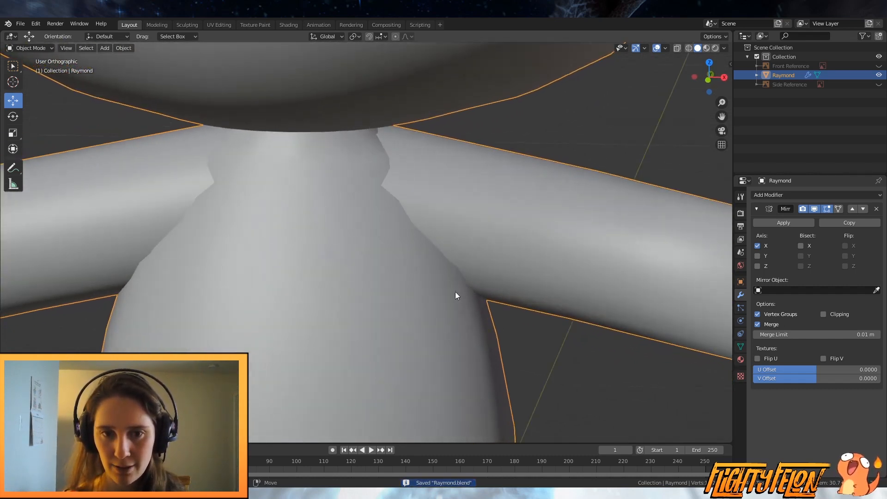
scroll(462, 300, down, 6)
key(Tab)
middle_drag(446, 276, 490, 237)
key(Tab)
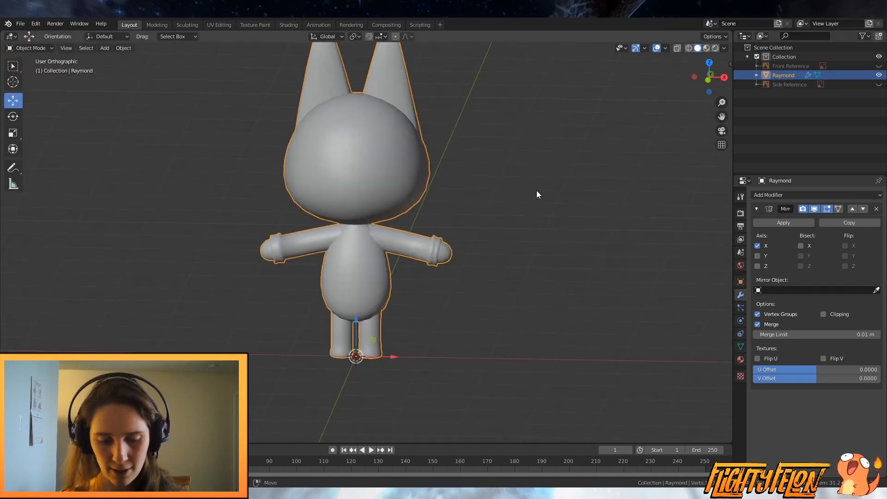
Step: Duplicate the Raymond object in place and hide the original as a backup
key(shift+d)
key(Escape)
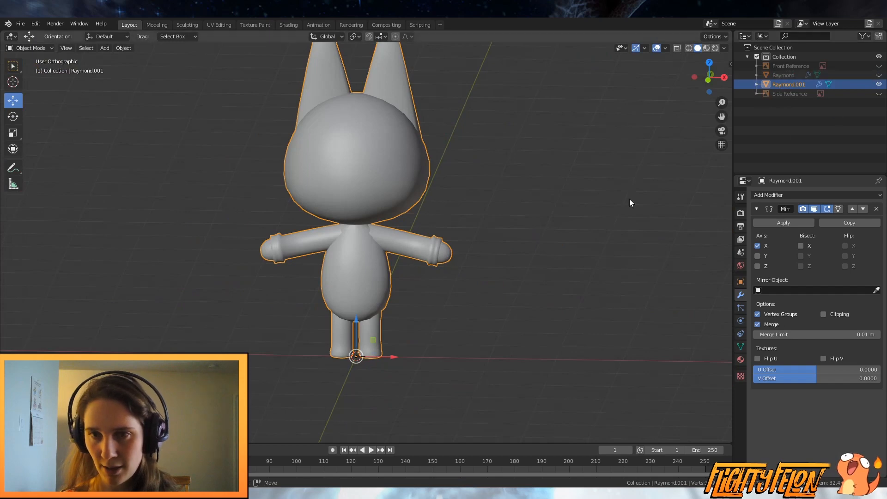
middle_drag(631, 203, 549, 206)
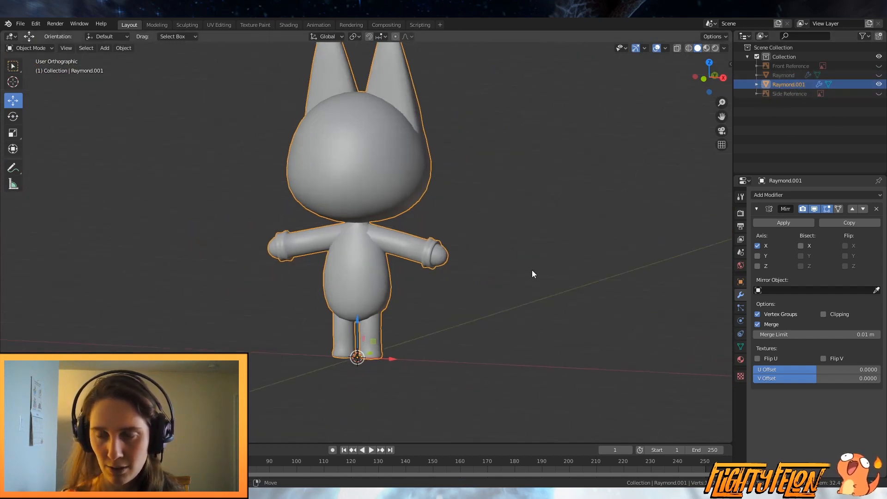
Step: Rename the duplicated object to Raymond.007 and save the file
scroll(531, 270, up, 2)
double_click(796, 85)
click(805, 84)
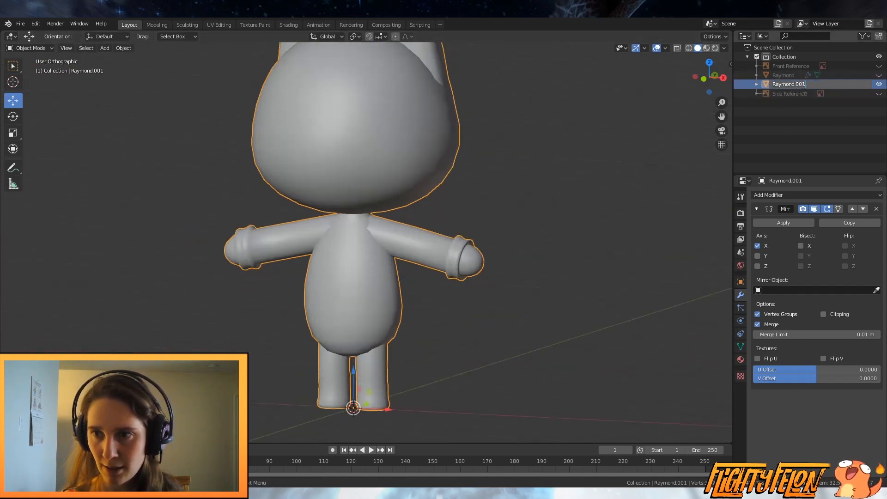
text(7)
key(Return)
key(ctrl+s)
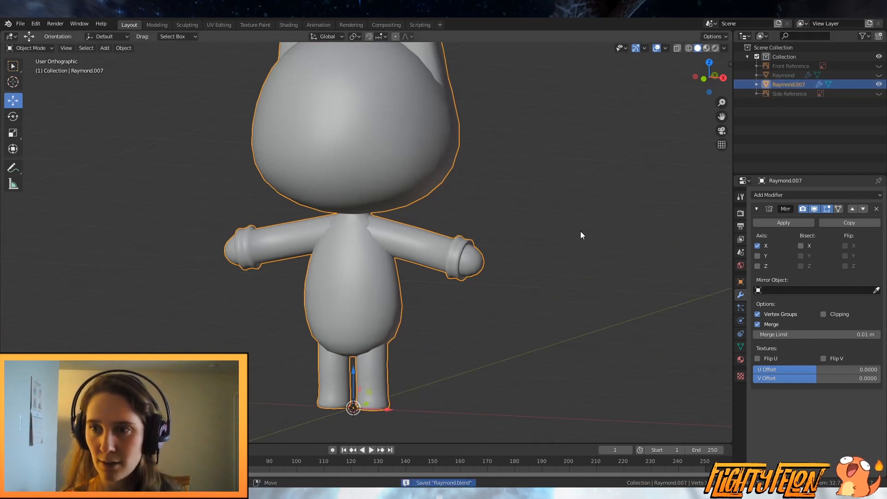
Step: Delete the entire linked arm mesh, including sleeve cuff and hand, from Raymond.007 in Edit Mode
scroll(554, 240, up, 5)
key(Tab)
scroll(435, 258, down, 4)
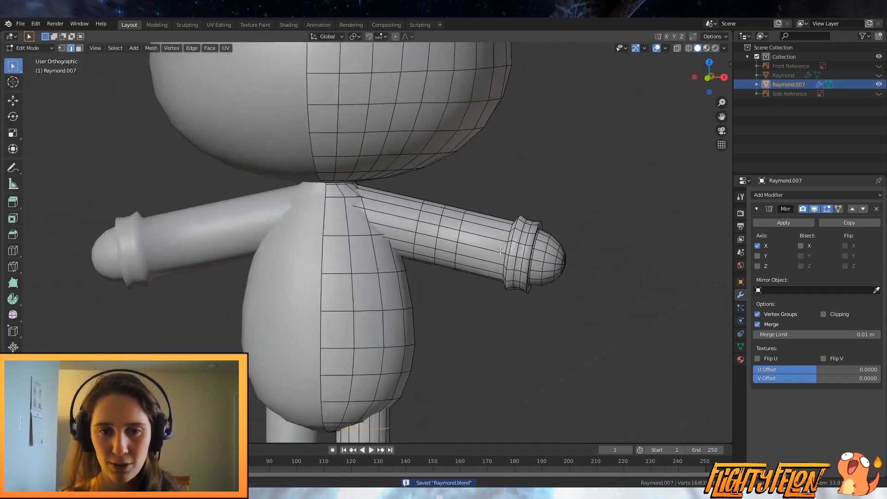
middle_drag(435, 257, 474, 249)
key(l)
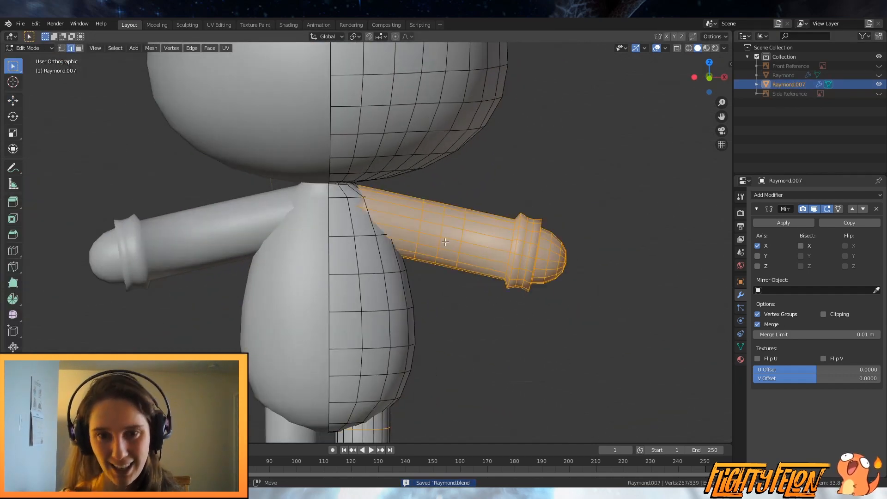
key(x)
click(387, 237)
Step: Delete a block of six faces, three wide and two tall, on the torso's side below the neck to open a shoulder hole
middle_drag(402, 235, 315, 237)
key(KP_3)
scroll(382, 275, up, 2)
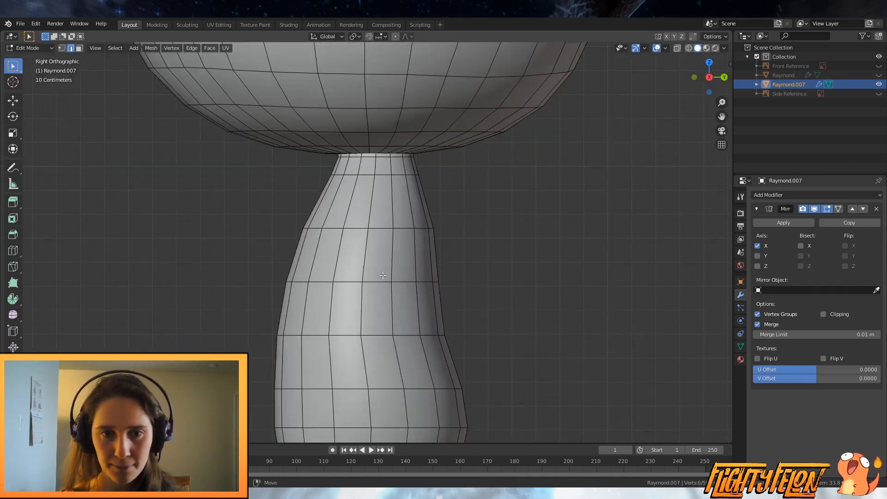
click(79, 48)
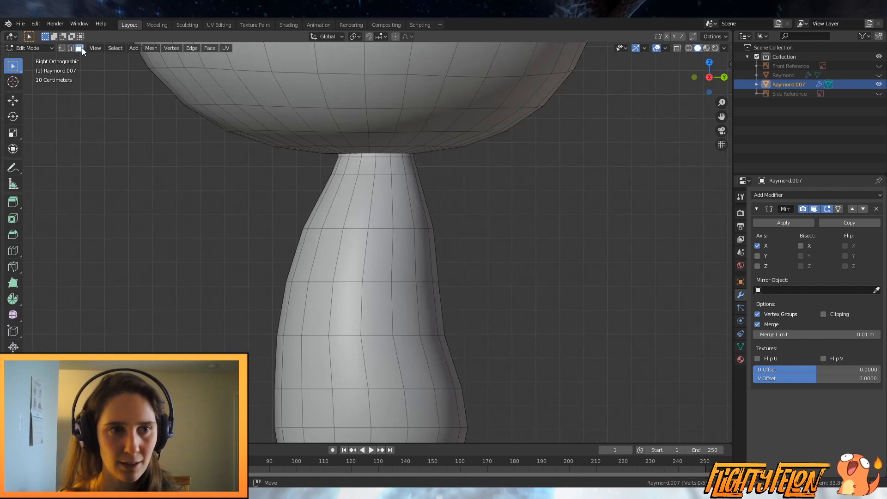
click(362, 201)
shift+click(382, 202)
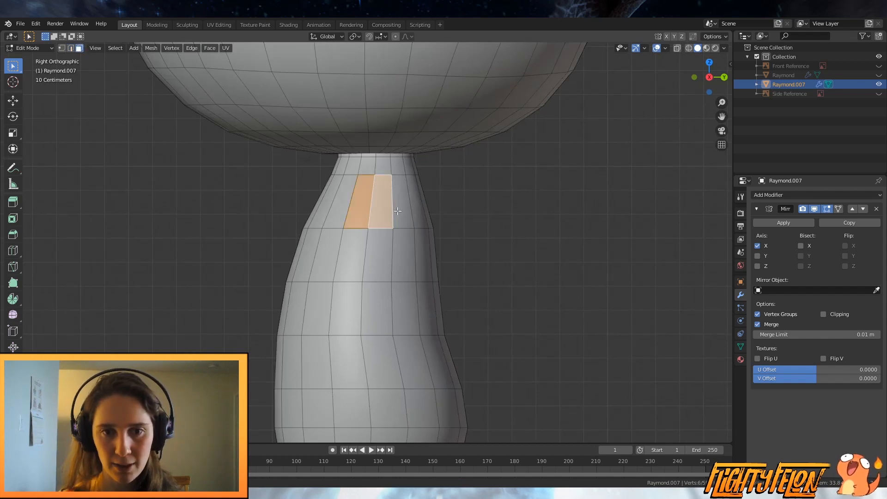
shift+click(401, 202)
shift+click(403, 254)
shift+click(376, 254)
shift+click(357, 249)
key(x)
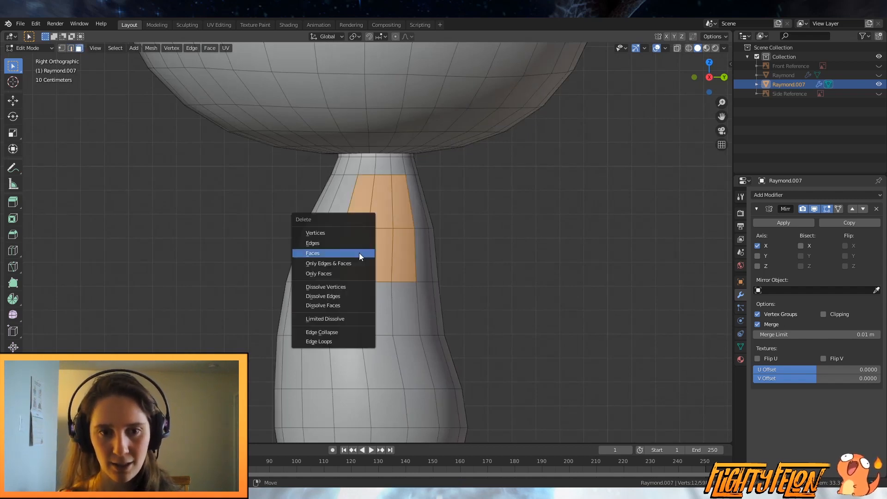
click(359, 253)
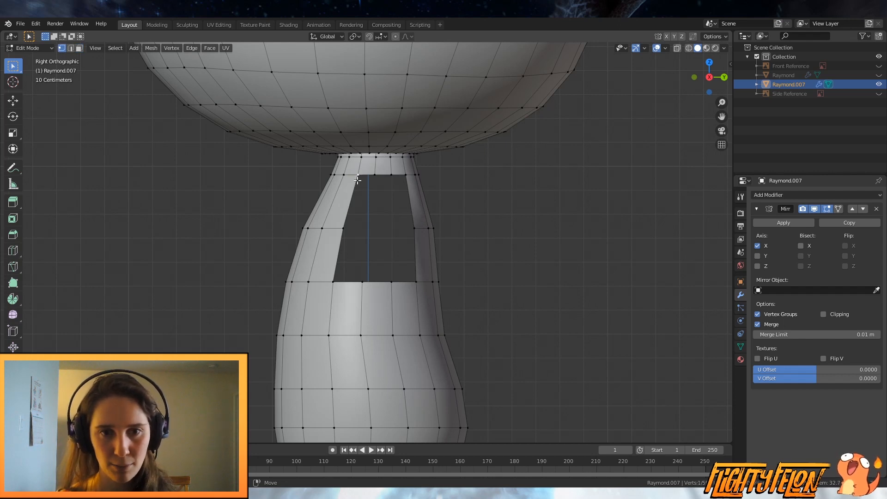
Step: Round the front side of the shoulder hole by moving its corner, lower and middle vertices inward
key(g)
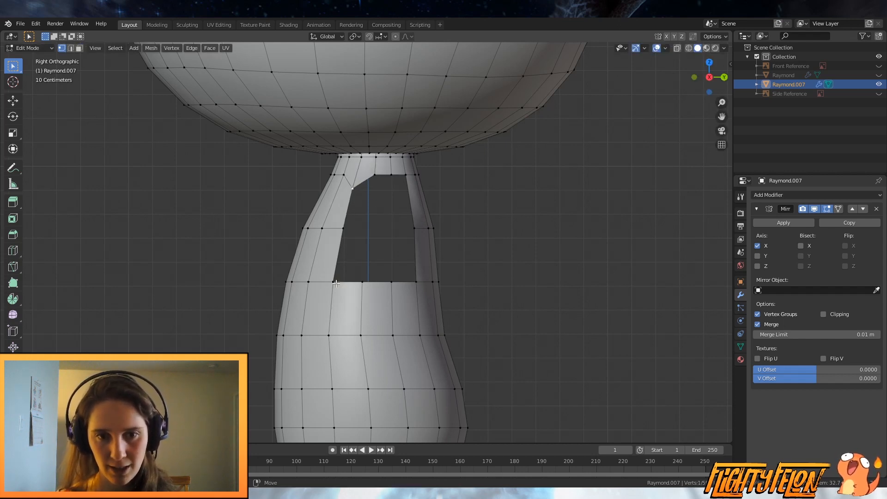
click(354, 253)
click(366, 283)
key(g)
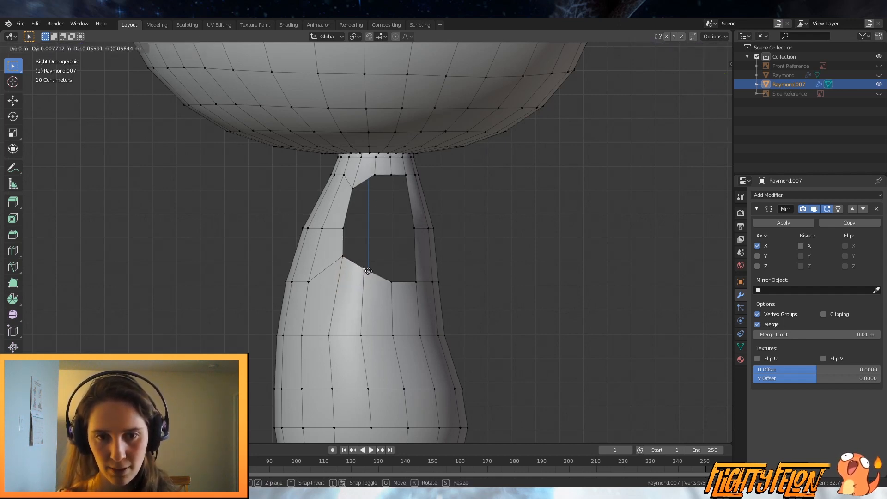
click(368, 268)
click(344, 228)
key(g)
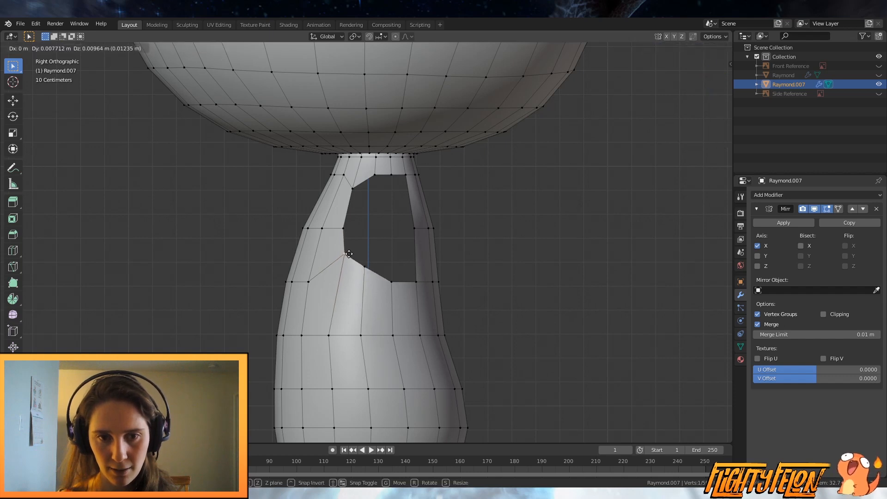
click(350, 225)
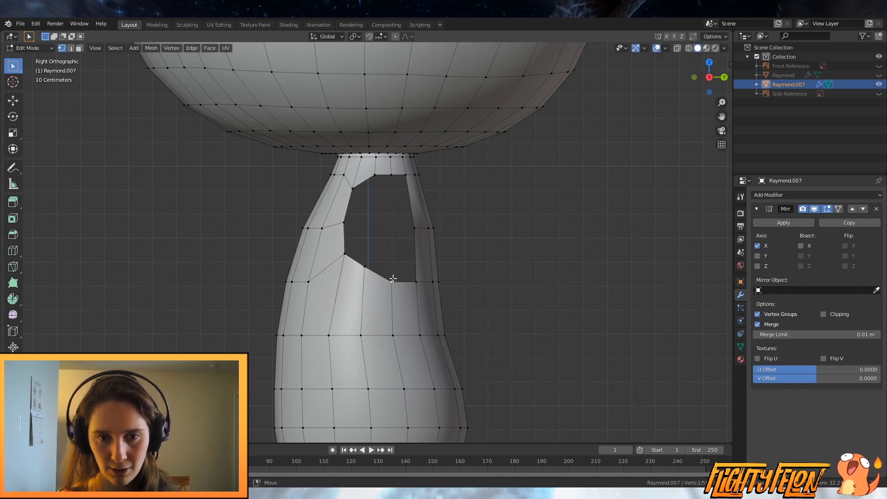
Step: Move the lower, rear and upper-rear vertices of the shoulder hole to give it a rounded oval outline
click(392, 279)
key(g)
click(395, 263)
click(414, 282)
key(g)
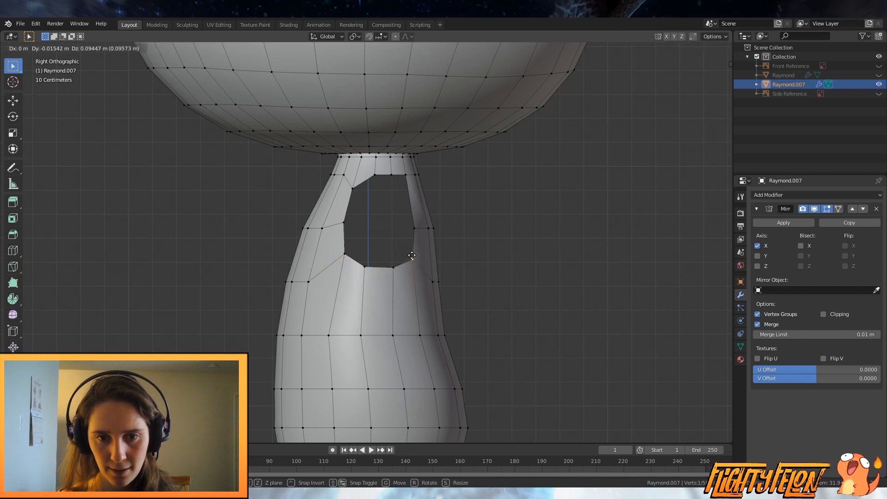
click(410, 252)
right_drag(415, 229, 416, 225)
right_drag(406, 179, 405, 183)
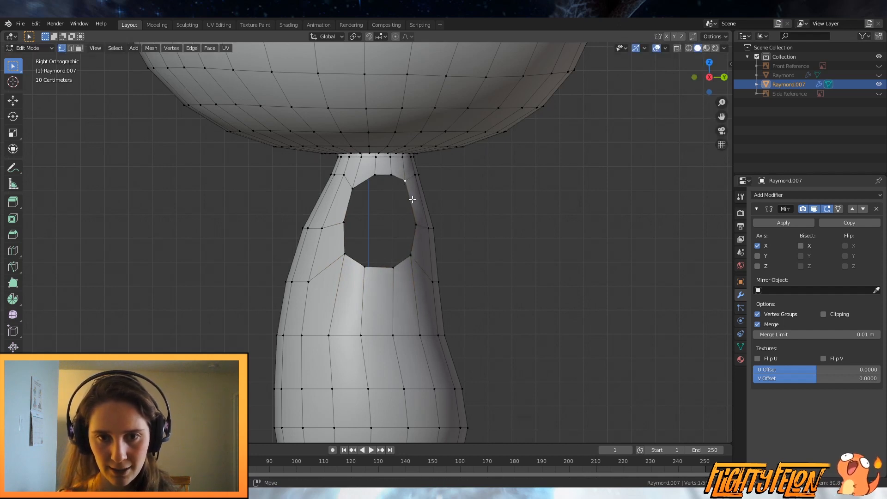
Step: Flatten the shoulder hole's boundary loop by scaling it to 0 along X
key(KP_1)
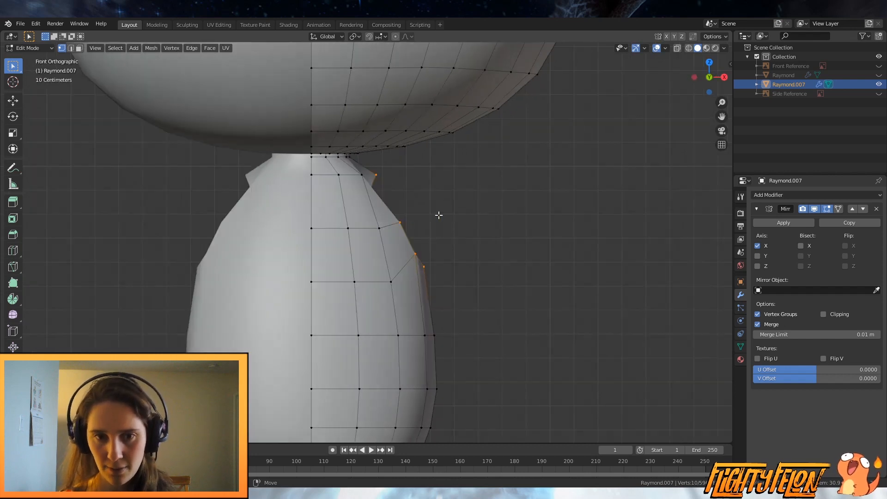
scroll(442, 222, up, 1)
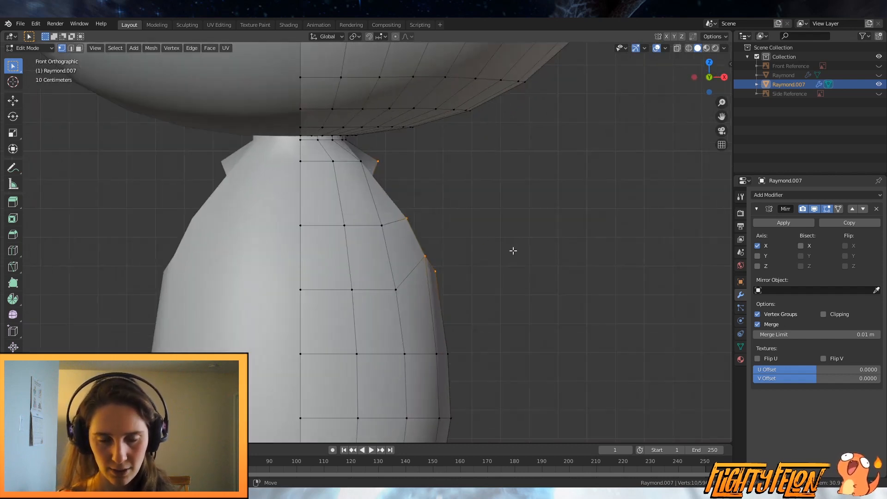
key(s)
key(x)
key(0)
key(Return)
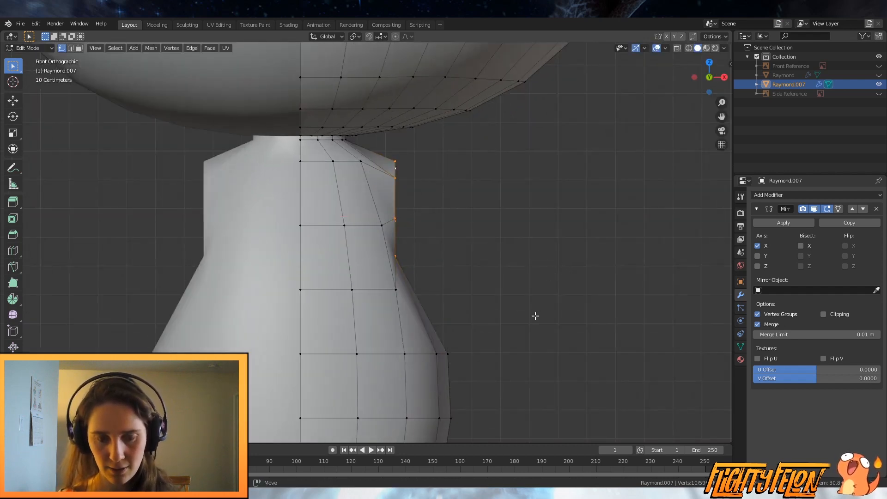
Step: Tilt and shift the flattened loop to follow the torso's slope, and rotate it about 7° around the global Z axis
click(577, 262)
key(g)
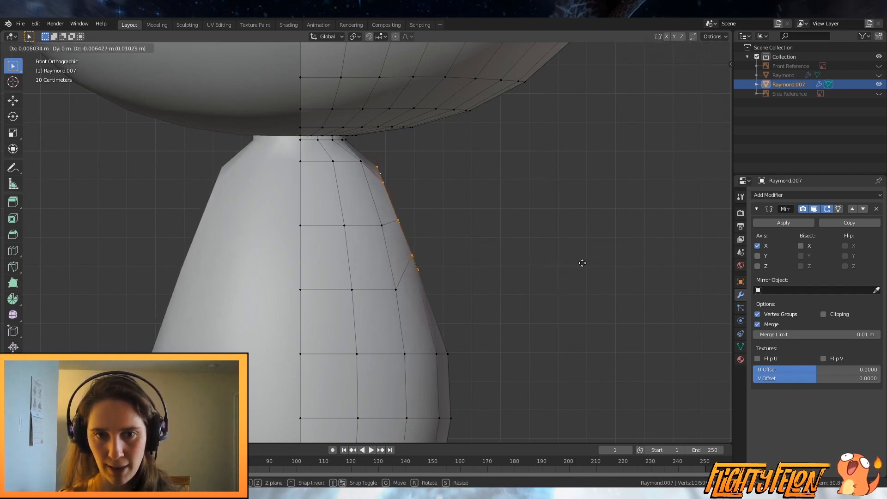
click(582, 263)
middle_drag(580, 265, 483, 321)
key(r)
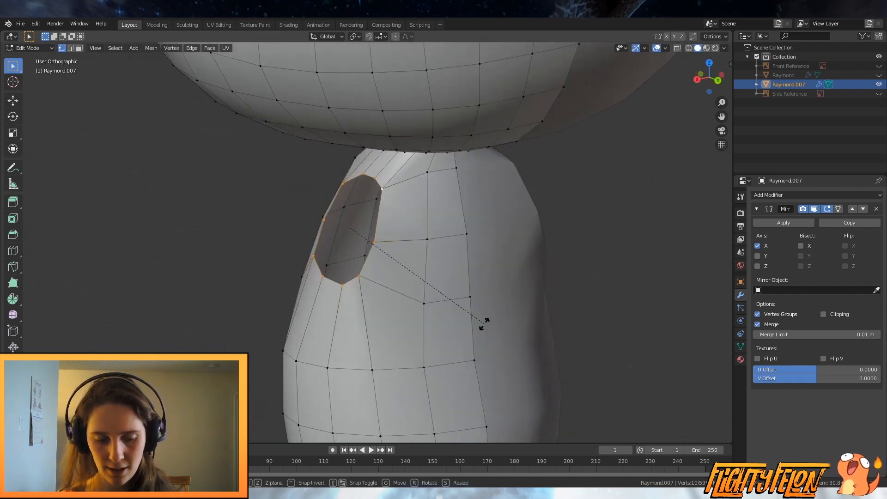
key(z)
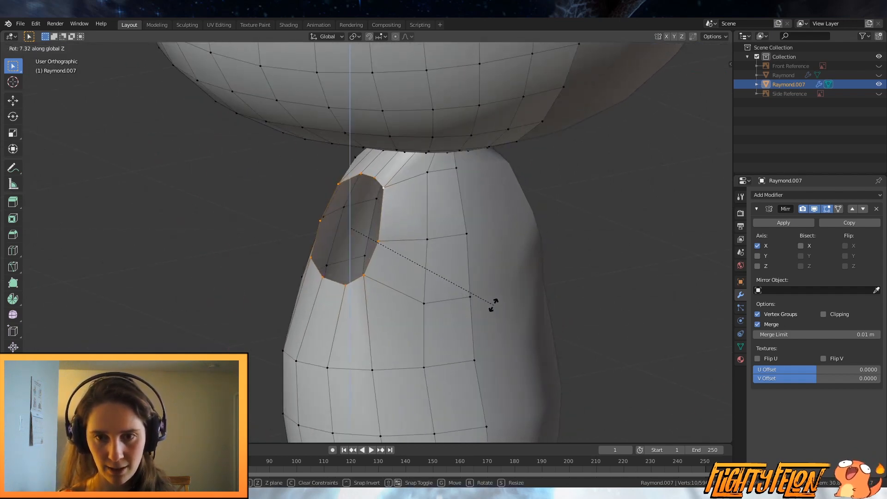
click(494, 305)
key(KP_1)
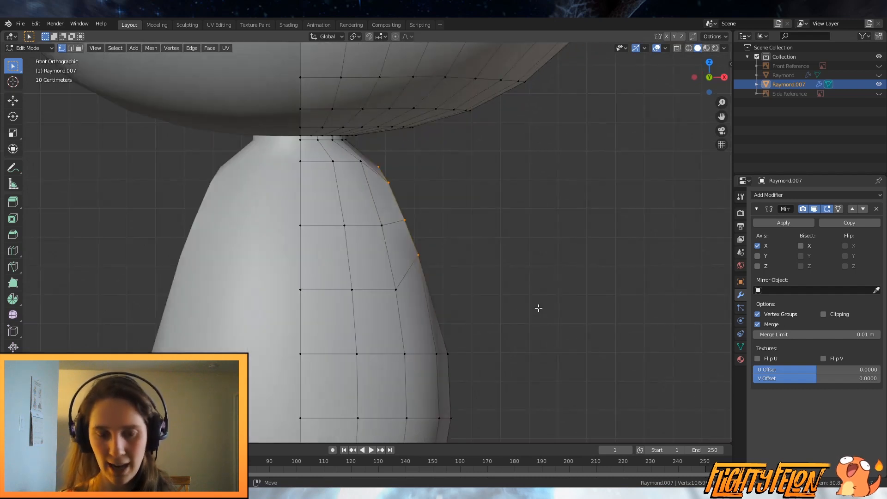
key(e)
key(x)
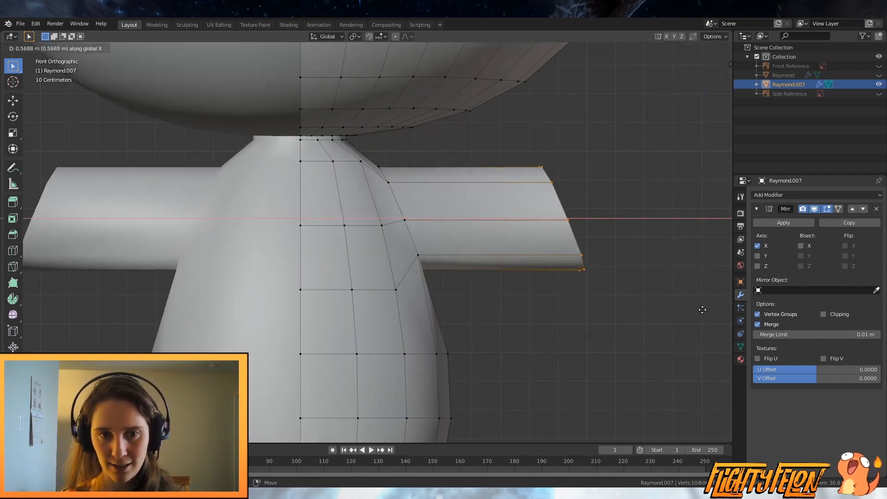
right_click(584, 307)
Step: Extrude the shoulder loop outward along X to form the arm and flatten its end with an X scale of 0
scroll(493, 305, down, 2)
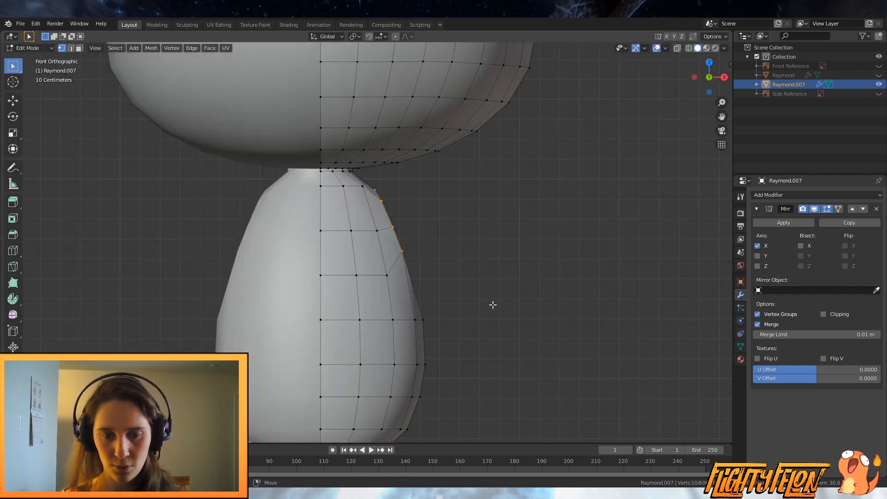
key(e)
key(x)
click(637, 315)
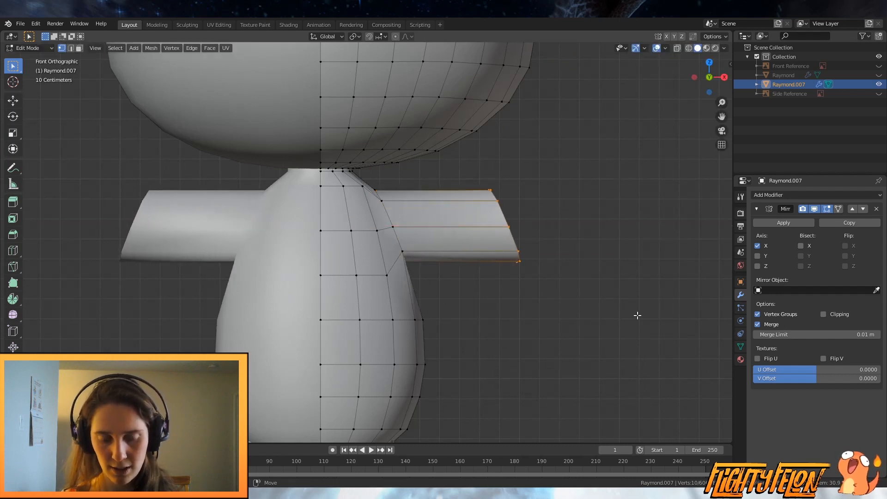
key(s)
key(x)
key(0)
key(Return)
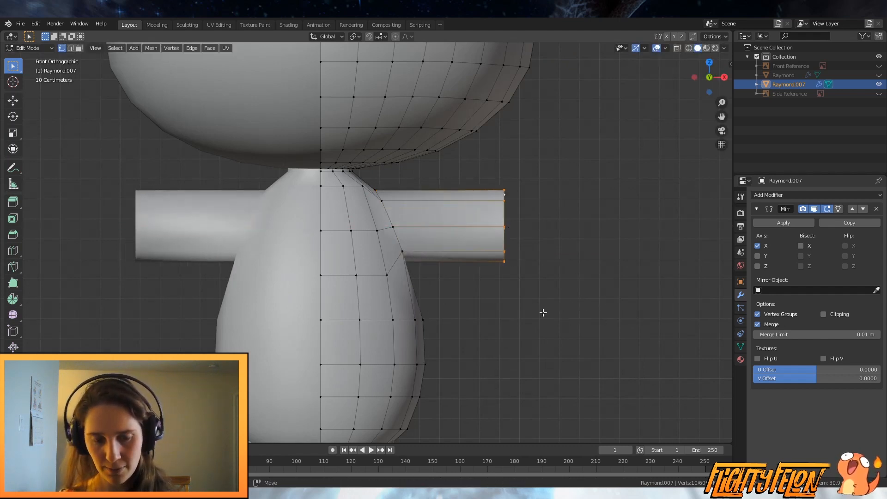
Step: Extrude the arm's end loop a short distance along X and scale it down slightly
key(g)
key(x)
click(565, 309)
key(s)
click(562, 300)
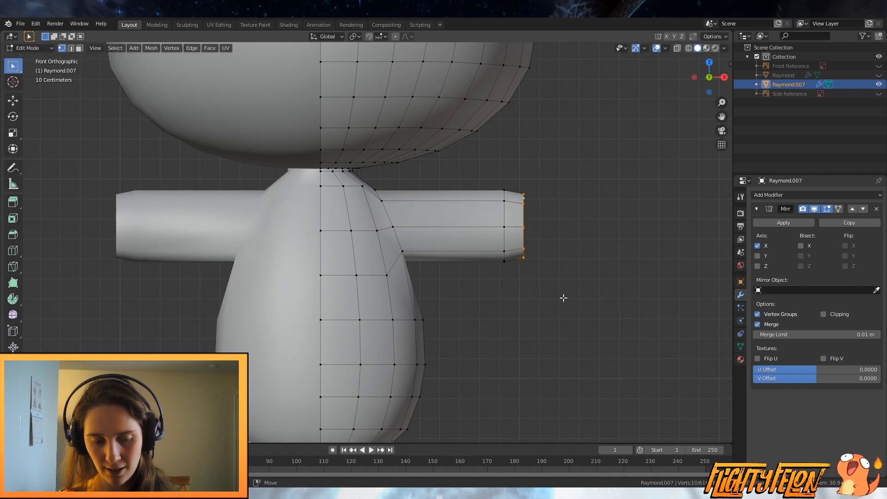
Step: Extrude a second short ring from the arm's end along X and shrink it further to round the tip
key(e)
key(z)
right_click(575, 300)
key(g)
key(x)
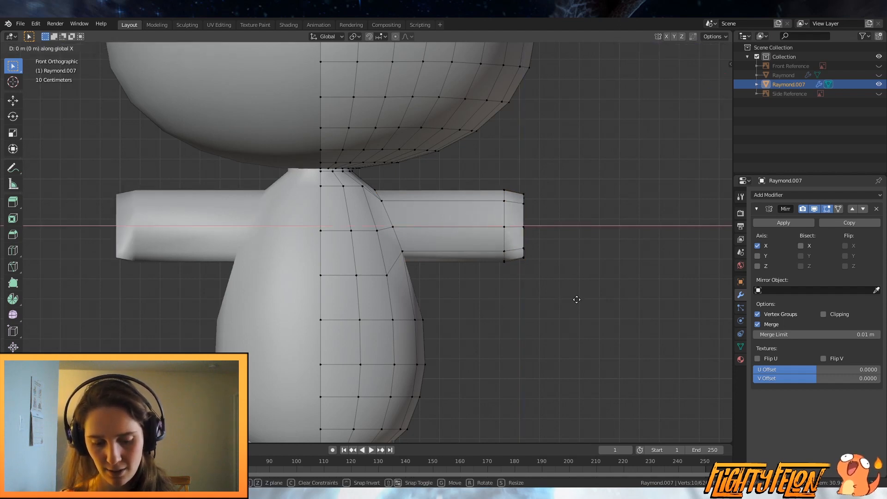
click(585, 298)
key(s)
click(573, 279)
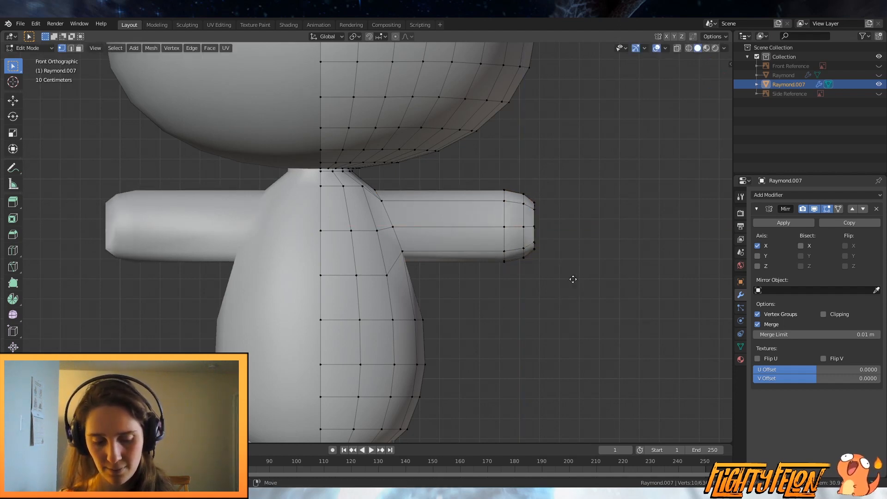
Step: Close the arm tip by extruding a last short ring and merging it to a single center vertex, and return to Object Mode
key(e)
key(x)
click(579, 279)
key(alt+m)
click(581, 280)
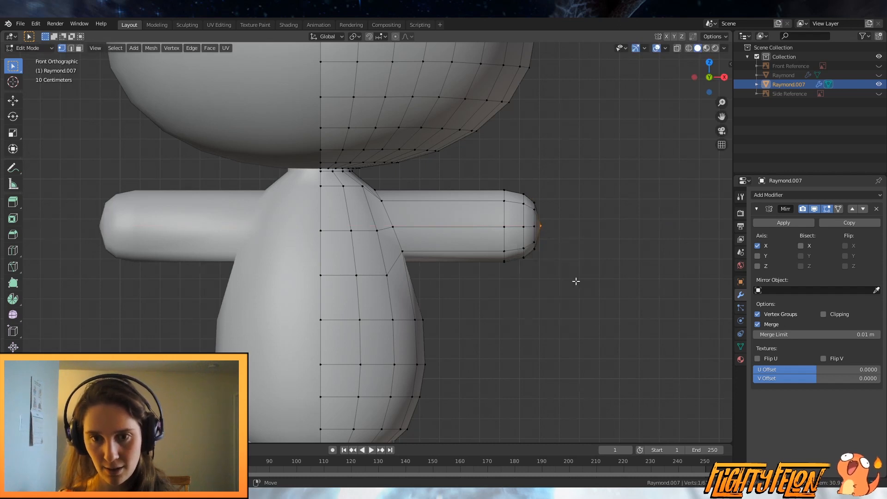
key(Tab)
Step: Check the new arm from the side, then hide Raymond.007 and unhide the original Raymond object
middle_drag(574, 279, 531, 243)
scroll(531, 243, down, 8)
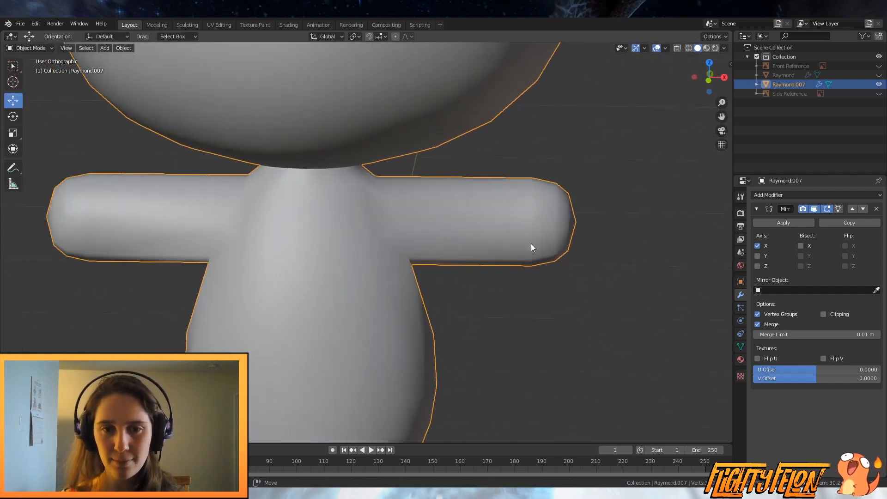
middle_drag(402, 231, 692, 187)
scroll(409, 247, up, 4)
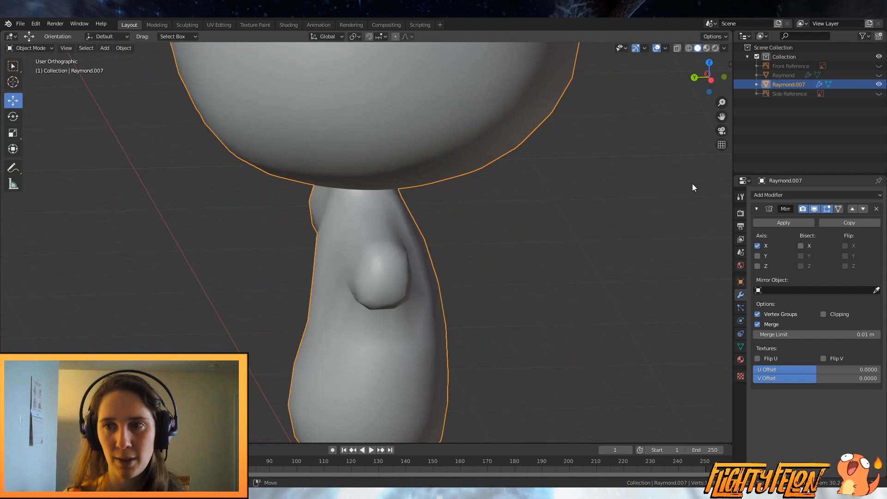
click(879, 84)
click(878, 75)
Step: Examine the original Raymond model's head, ears, arms and legs from several angles
scroll(587, 250, down, 3)
middle_drag(573, 258, 458, 254)
scroll(440, 294, up, 3)
scroll(354, 221, down, 3)
scroll(355, 221, down, 2)
scroll(433, 292, up, 3)
scroll(505, 283, up, 3)
scroll(458, 254, up, 2)
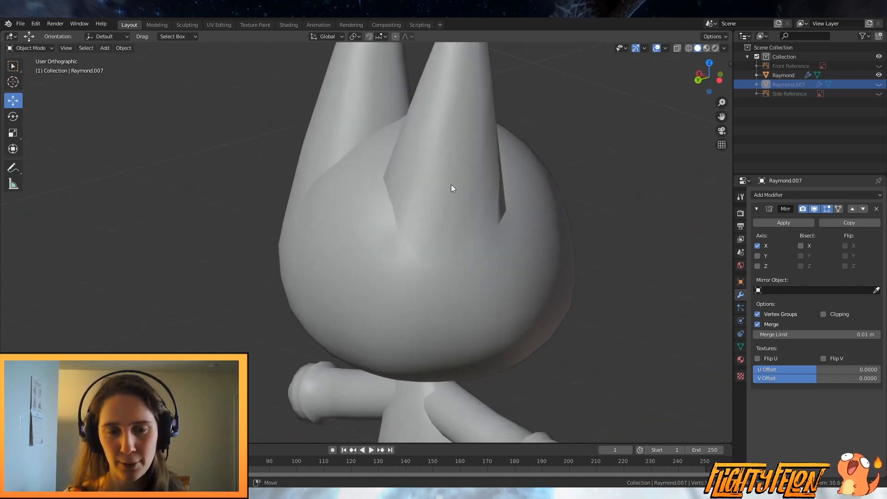
scroll(475, 258, down, 3)
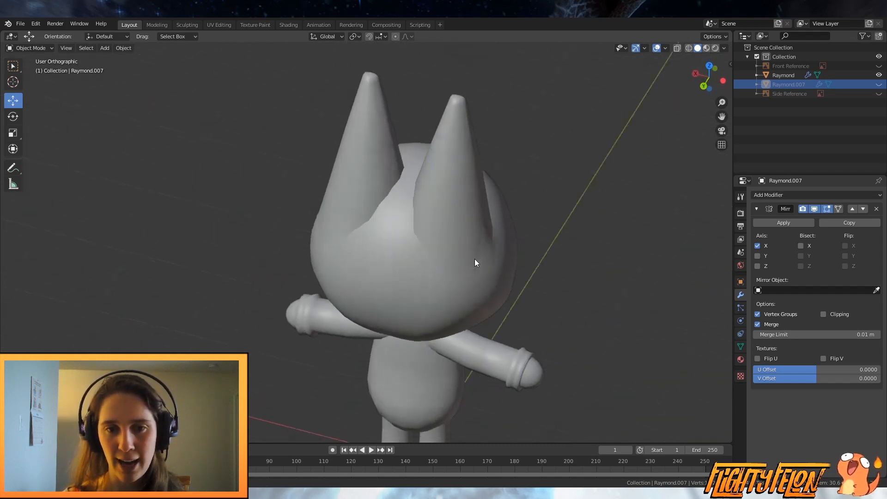
middle_drag(475, 259, 313, 233)
scroll(362, 296, down, 3)
middle_drag(362, 295, 436, 238)
scroll(398, 269, up, 3)
middle_drag(398, 269, 372, 277)
Step: Show the Side Reference image behind the model in the right orthographic view
key(KP_3)
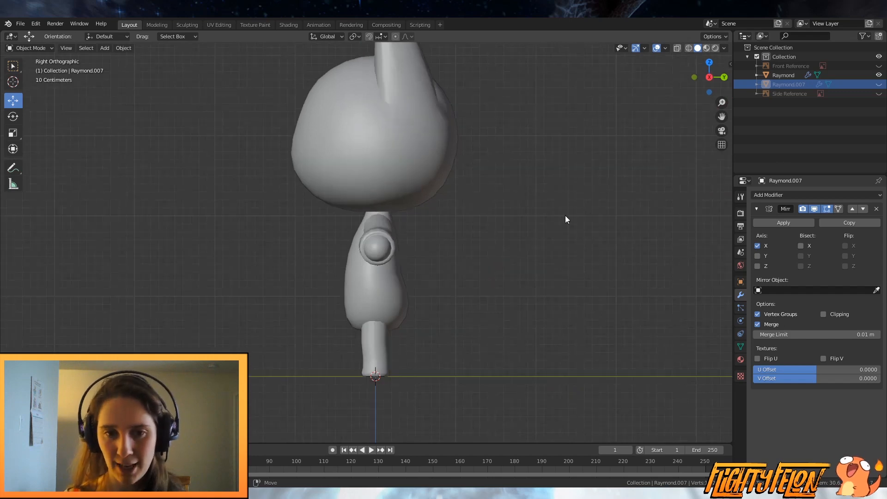
click(878, 93)
scroll(564, 301, up, 3)
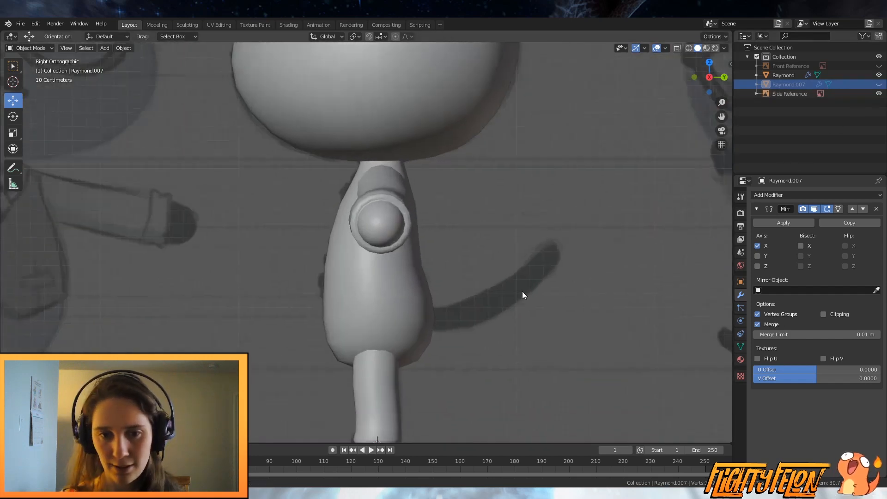
scroll(522, 294, down, 3)
key(shift+a)
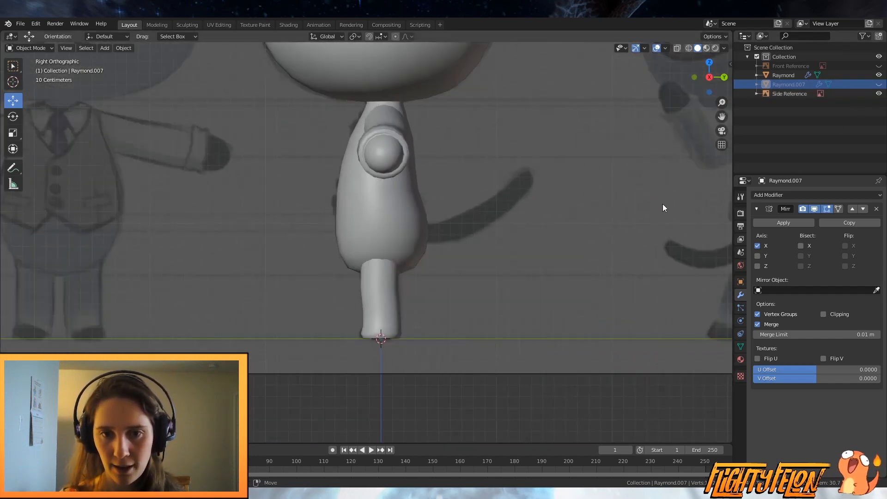
scroll(467, 210, down, 3)
Step: Save the file and apply the Mirror modifier on Raymond.007
middle_drag(467, 210, 609, 235)
key(ctrl+s)
scroll(442, 226, up, 3)
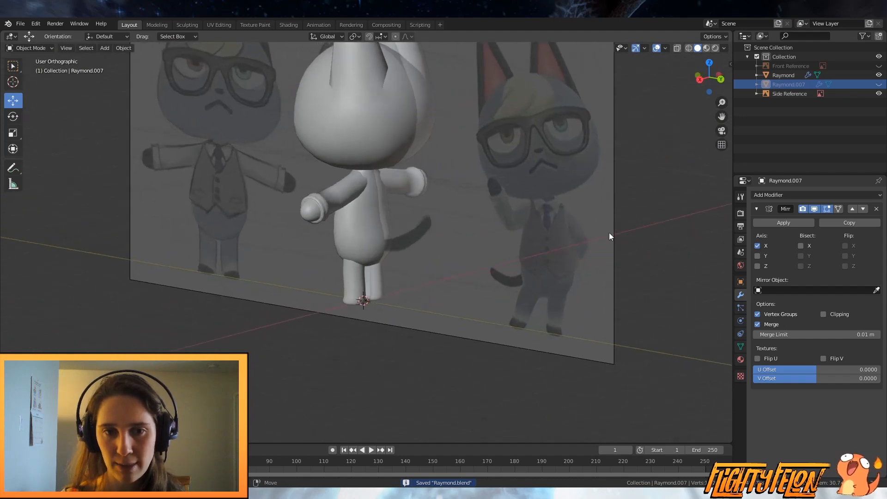
click(794, 224)
middle_drag(551, 255, 412, 246)
Step: Add a cylinder to the Raymond object's mesh in Edit Mode, working from the right orthographic view
key(KP_1)
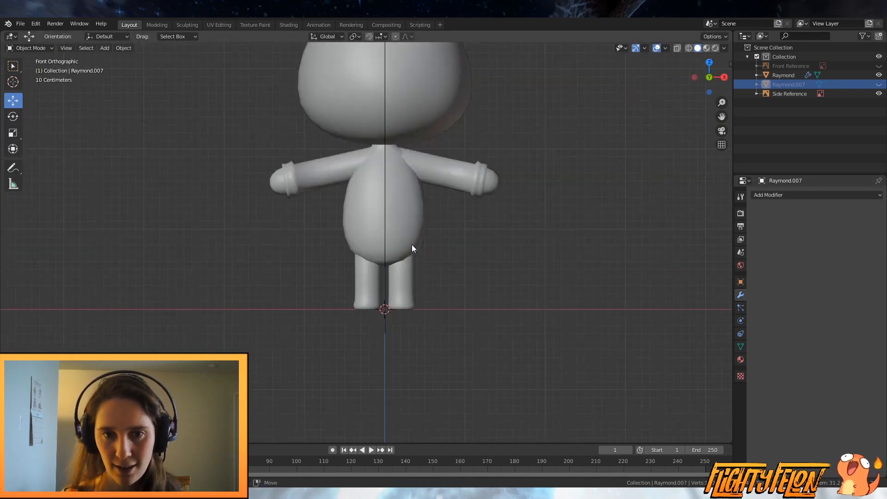
click(411, 245)
key(KP_3)
key(Tab)
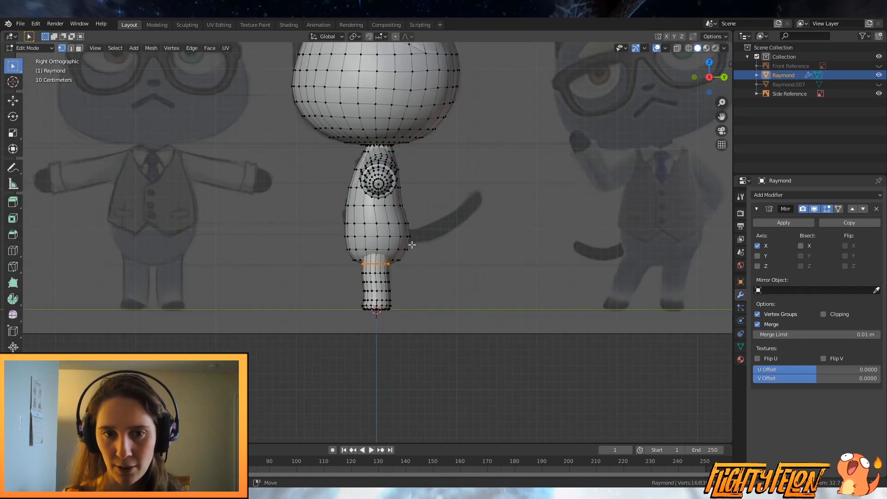
scroll(412, 245, up, 2)
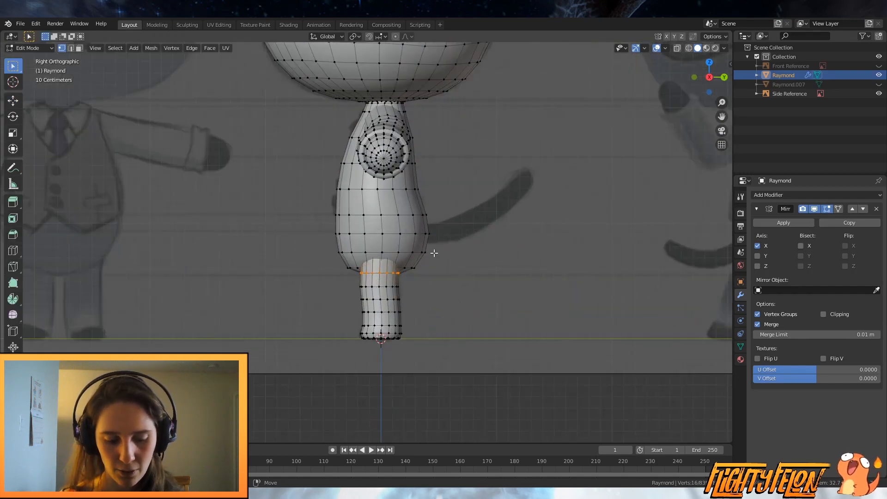
key(shift+a)
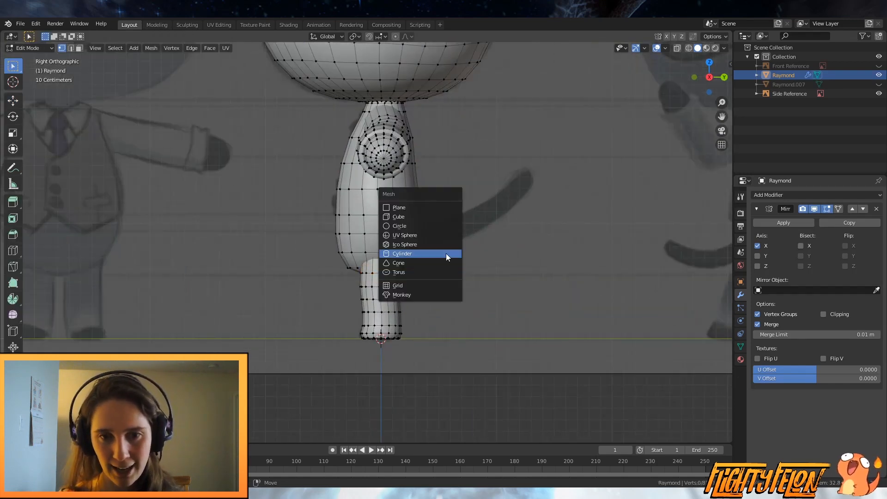
click(411, 254)
Step: Delete the cylinder's top and bottom cap faces using face selection
middle_drag(452, 290, 51, 107)
click(81, 47)
click(448, 251)
scroll(455, 287, down, 2)
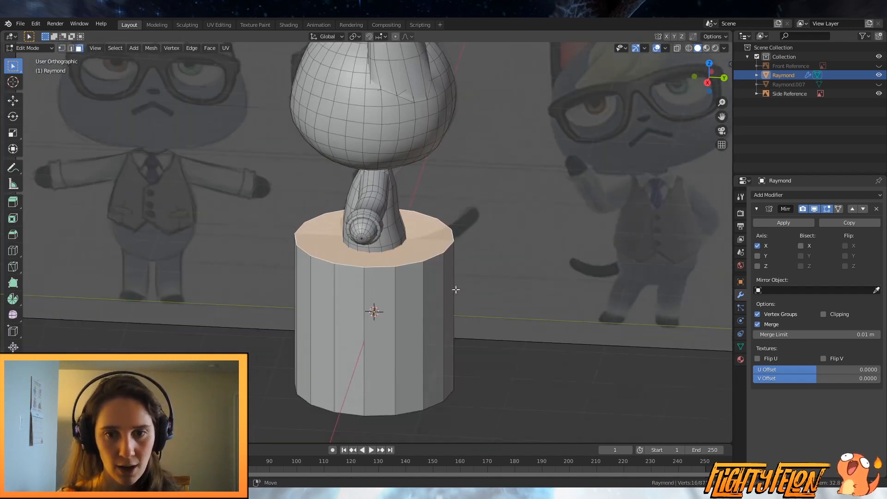
middle_drag(455, 290, 422, 281)
shift+click(423, 283)
key(x)
click(422, 285)
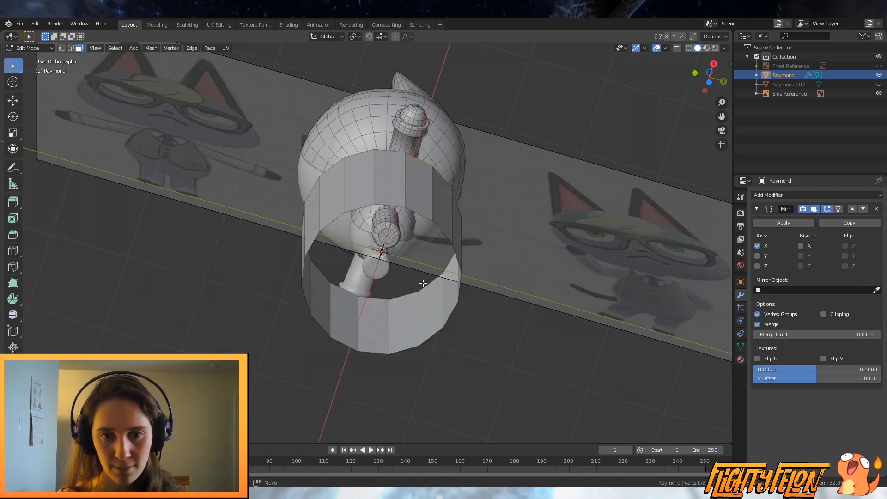
Step: Move the whole cylinder beside the reference tail in the right orthographic view and scale it to about 0.14
key(a)
key(KP_3)
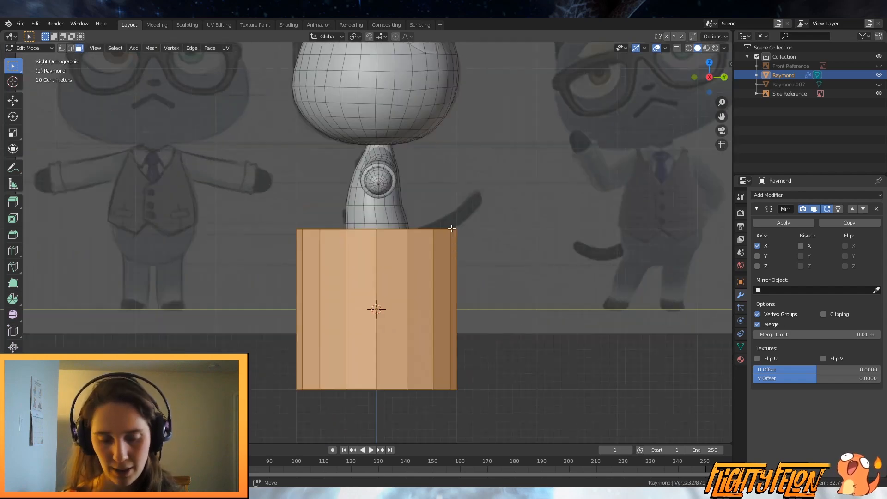
key(g)
click(551, 151)
key(s)
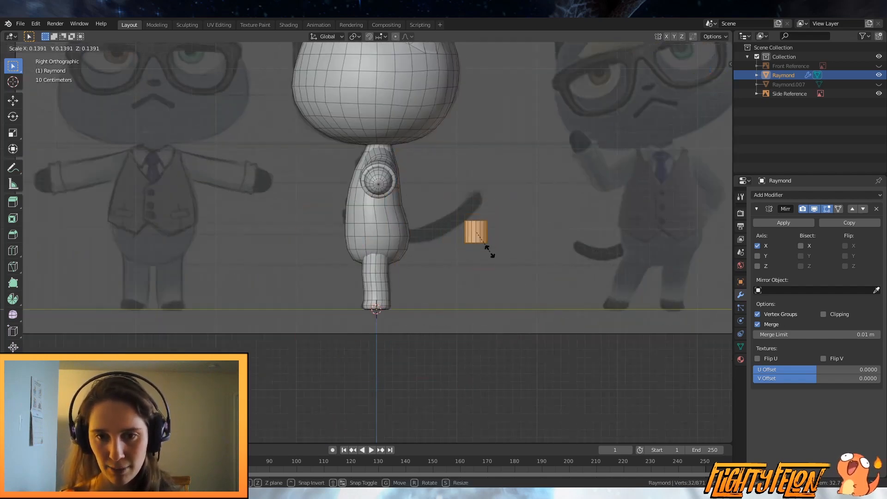
click(490, 252)
scroll(550, 247, up, 4)
Step: Rotate the small cylinder to follow the tail's direction, scale it to about 0.68 and fit it against the body's lower back
key(r)
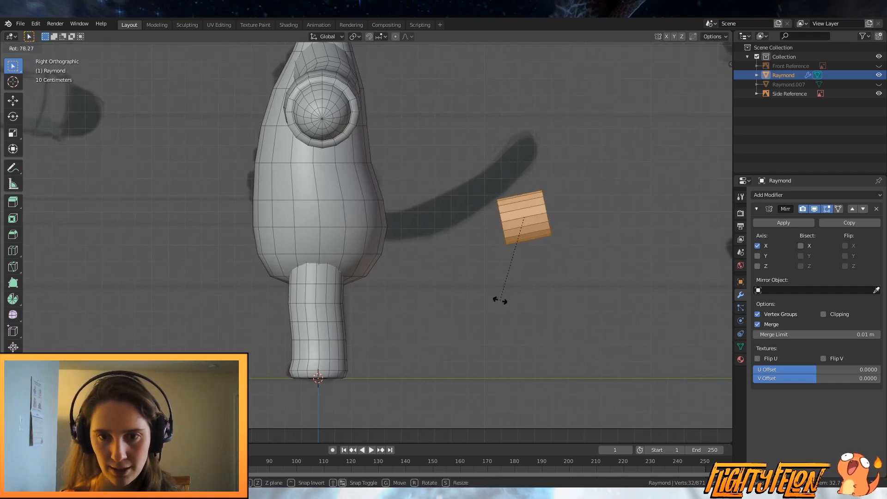
click(443, 298)
key(s)
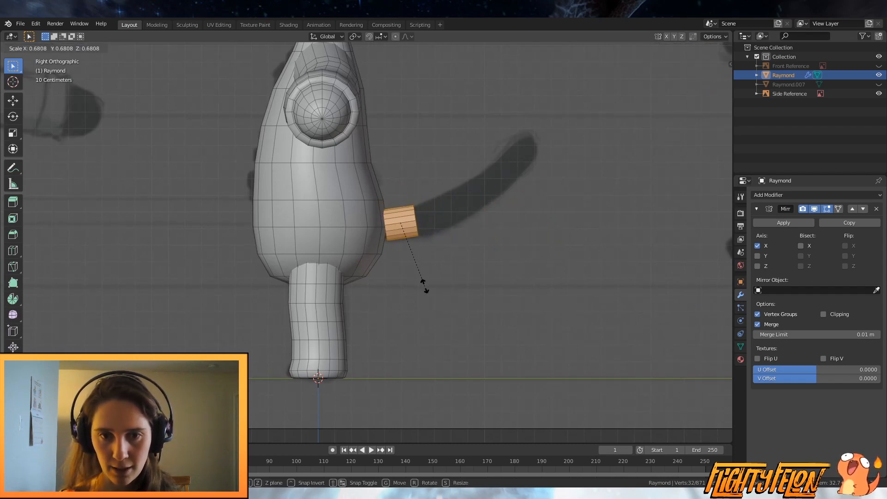
click(424, 285)
key(g)
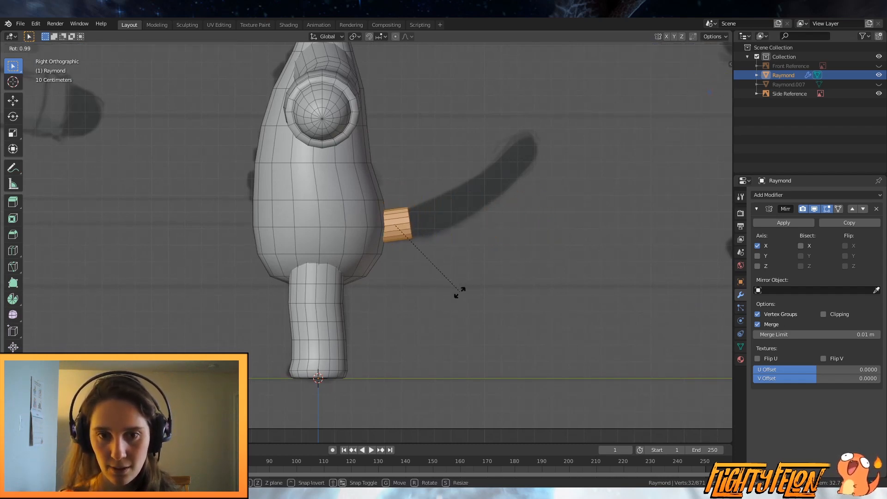
click(460, 293)
Step: Extrude the cylinder's outer edge loop to near the reference tail's tip, then rotate, move and scale the loop to fit the outline
click(71, 48)
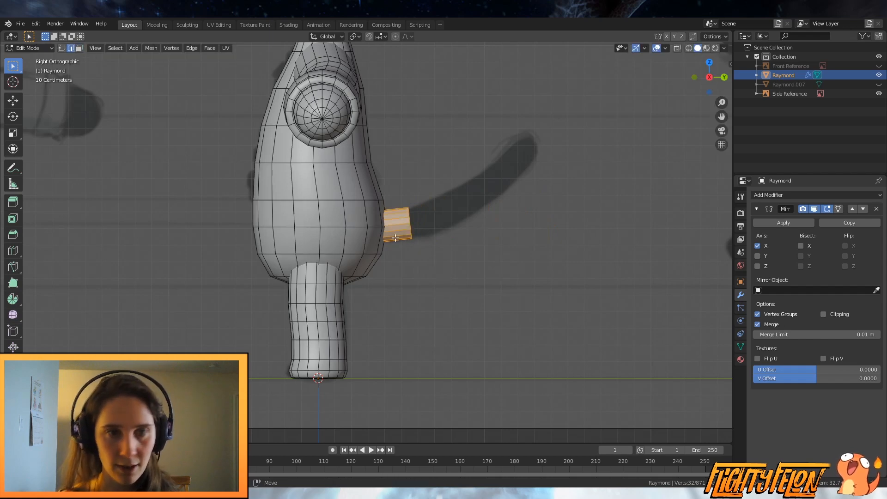
scroll(410, 223, up, 1)
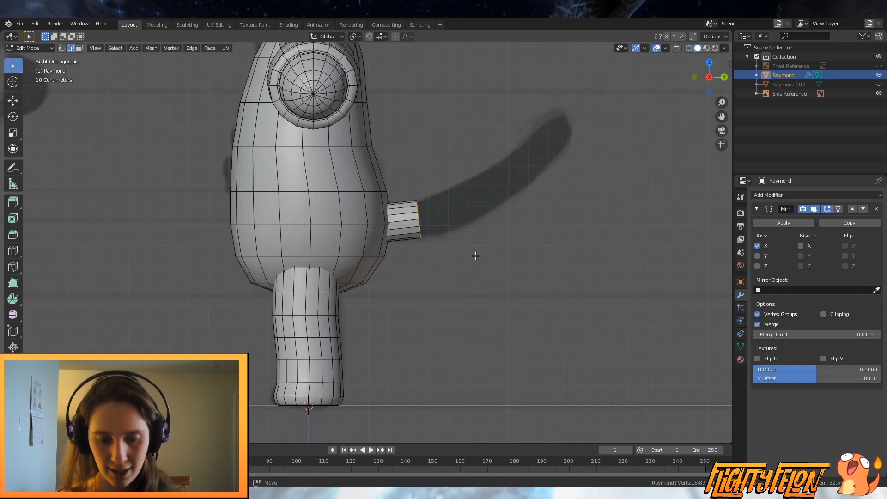
key(g)
right_click(575, 221)
key(e)
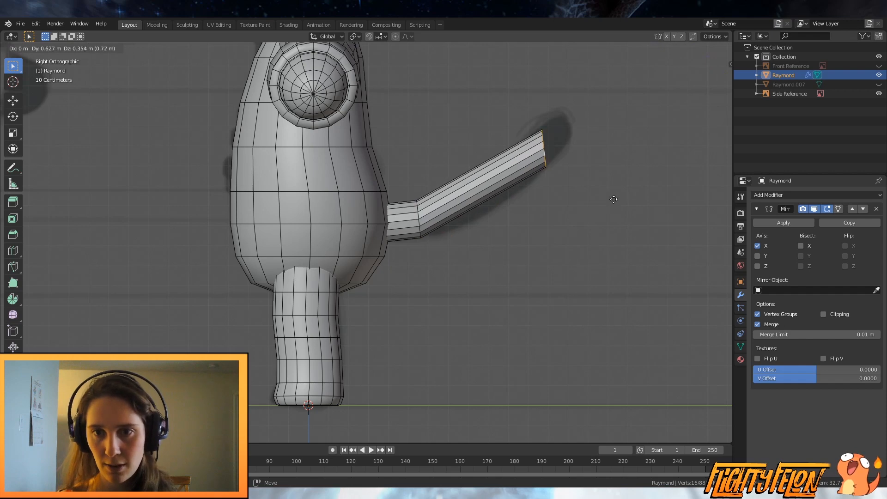
key(r)
key(g)
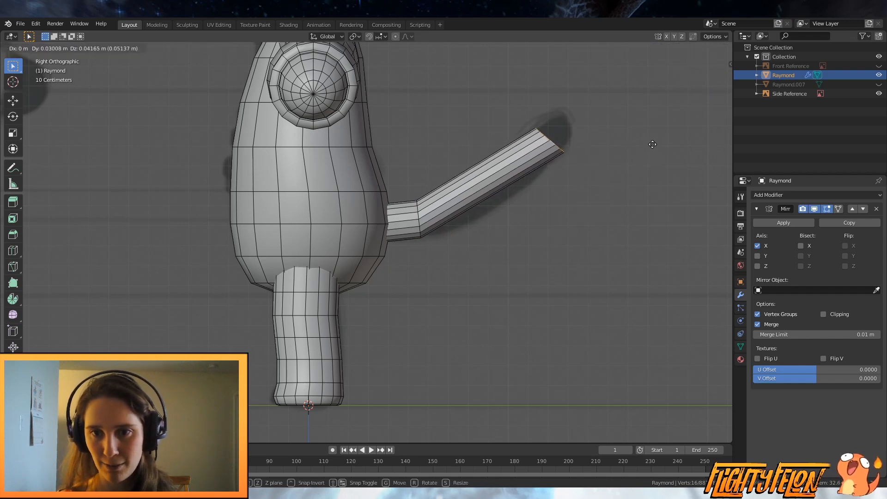
click(652, 145)
key(r)
click(652, 177)
key(s)
click(642, 171)
Step: Extrude a short ring from the tail's end loop toward the tip and scale it slightly down
shift+middle_drag(617, 189, 567, 238)
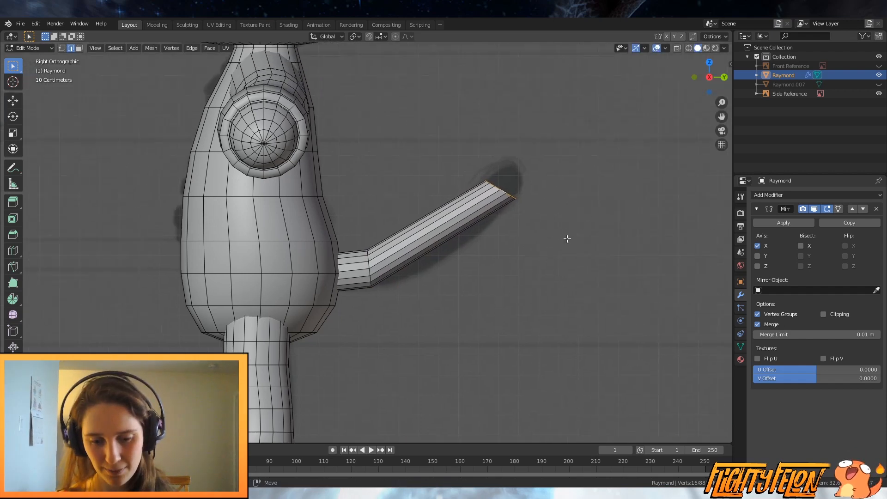
scroll(572, 245, up, 1)
key(g)
click(588, 249)
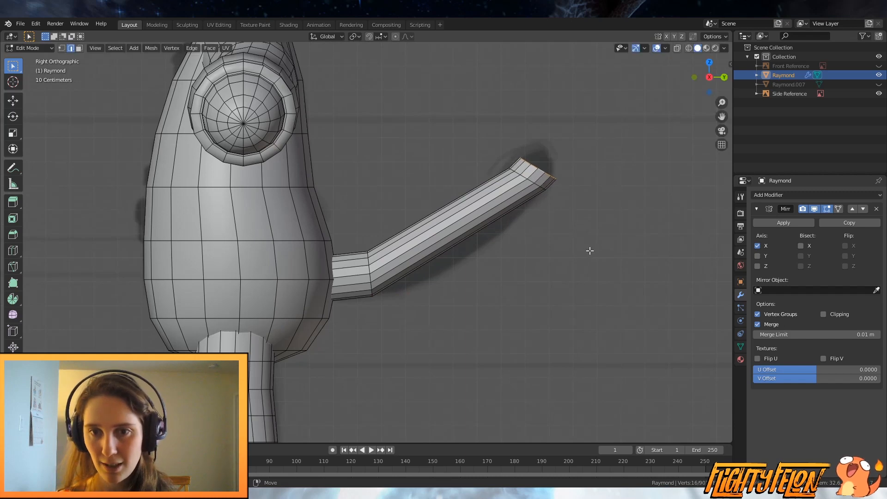
key(s)
click(580, 241)
Step: Extrude further narrowing rings to round the tail tip and merge the last loop into a single point
key(g)
click(585, 232)
key(s)
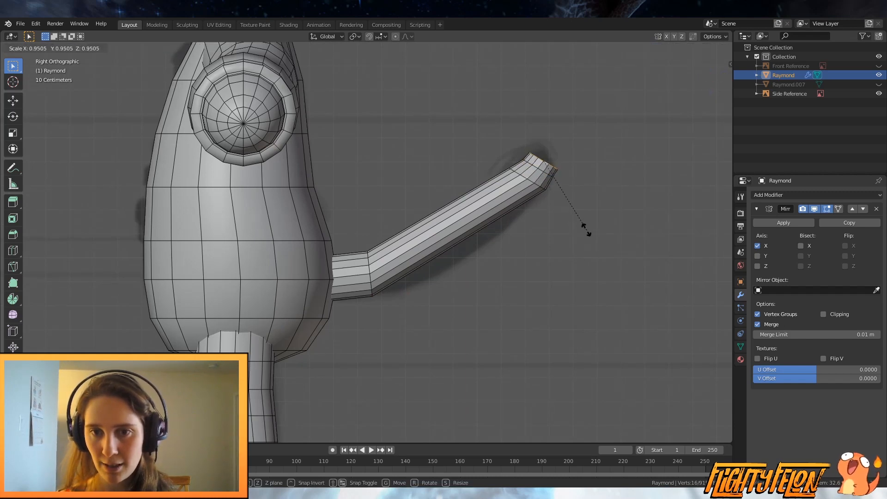
click(569, 210)
key(g)
click(568, 201)
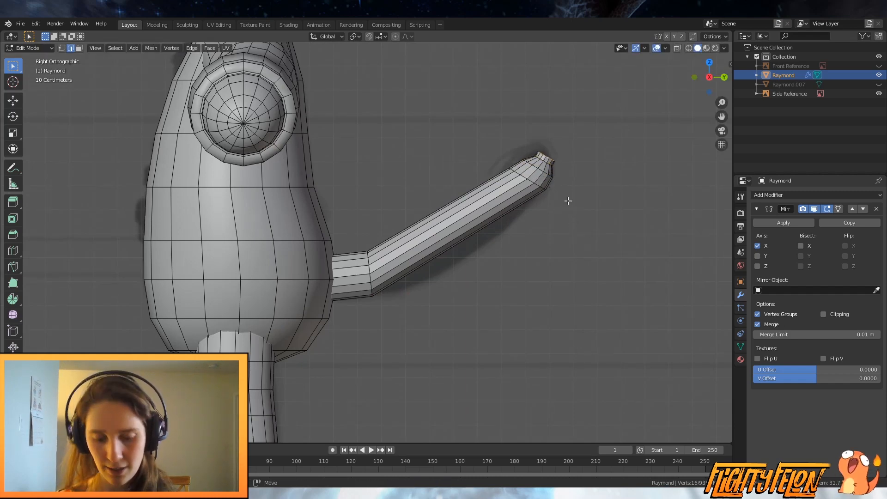
key(alt+m)
click(568, 201)
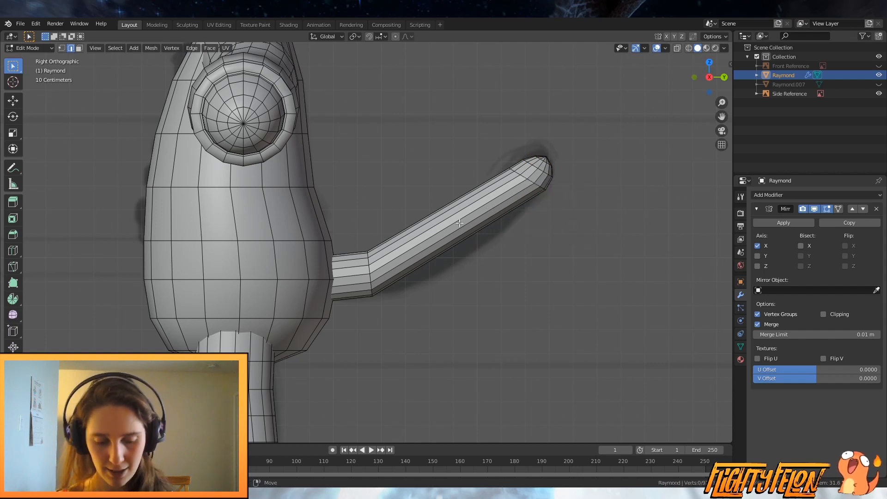
Step: Add three loop cuts along the tail and move each one to follow the reference tail's curve
key(g)
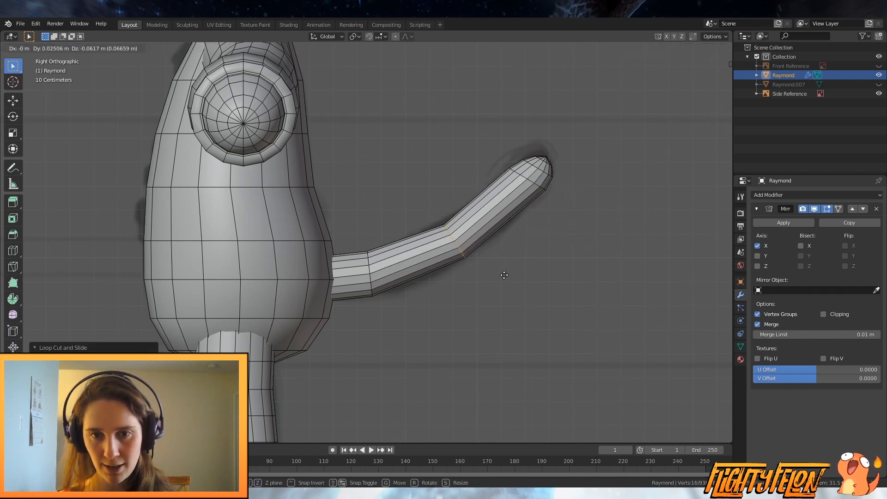
click(489, 239)
key(g)
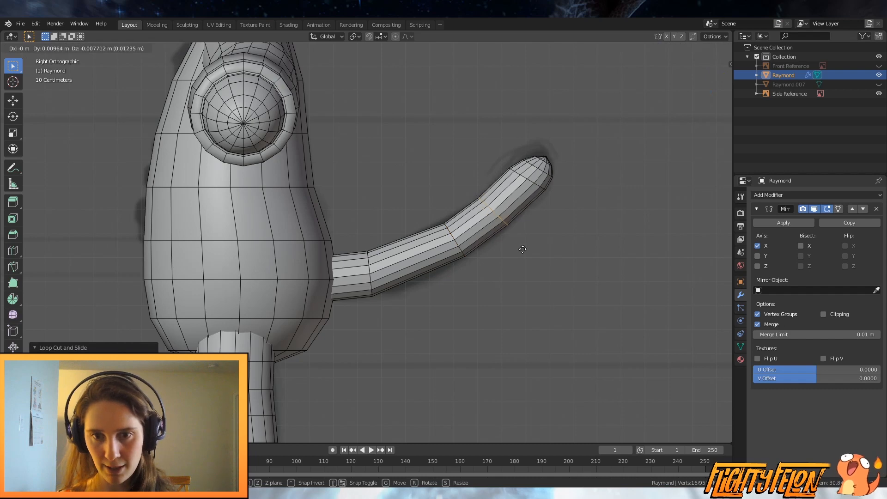
click(516, 252)
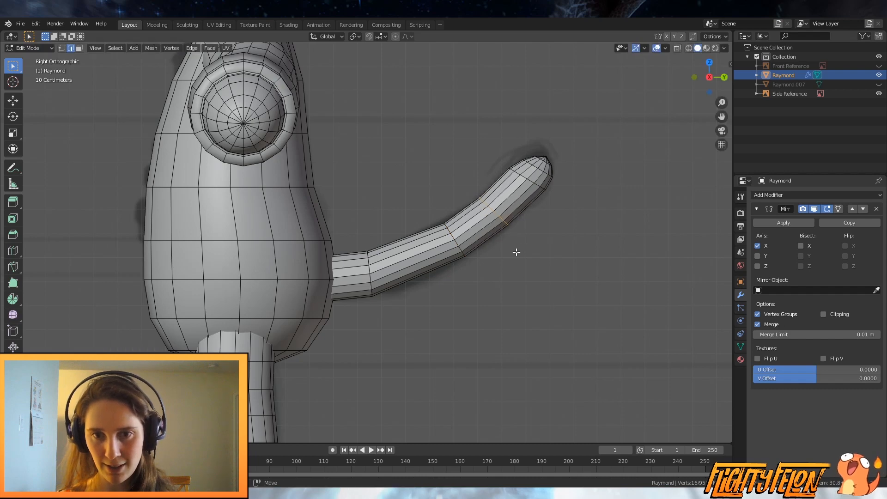
key(g)
click(466, 296)
scroll(571, 200, up, 2)
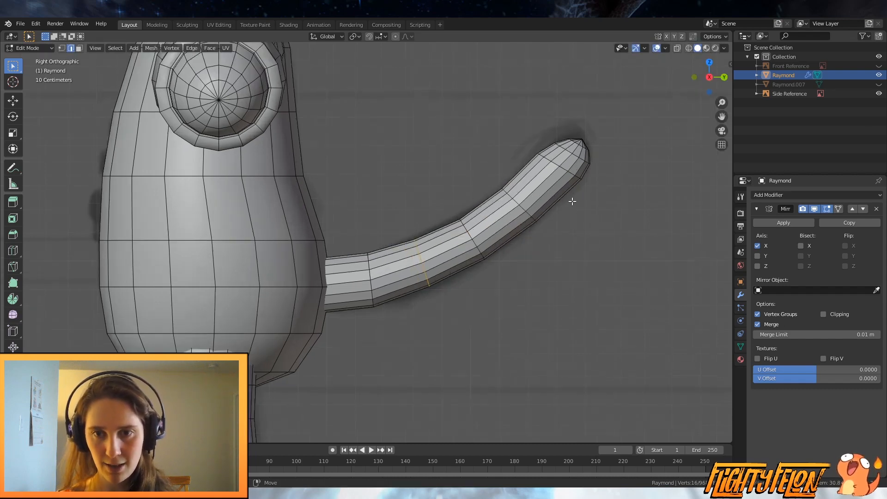
Step: In wireframe shading, select the tail tip's vertices, then rotate, move and scale them up to match the reference outline
scroll(455, 232, up, 3)
key(z)
click(408, 246)
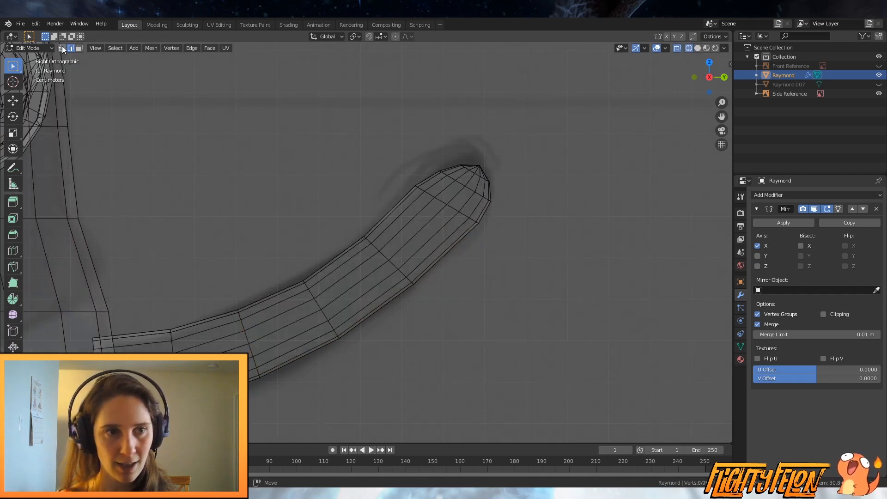
mouse_move(432, 155)
mouse_down()
mouse_move(517, 197)
mouse_move(497, 179)
mouse_move(482, 190)
mouse_up()
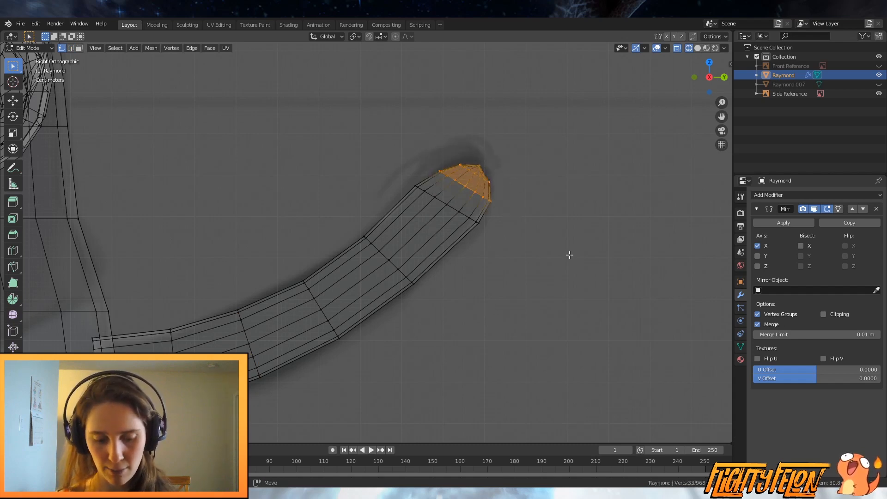
key(r)
key(g)
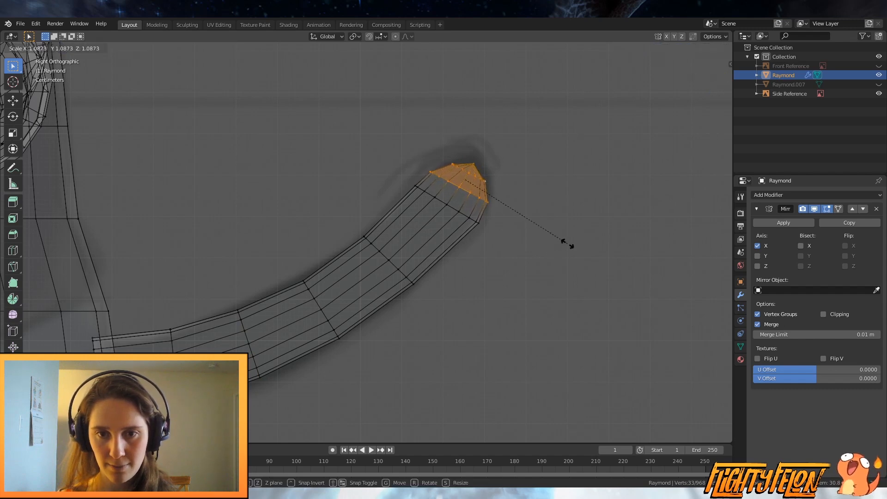
click(568, 244)
Step: Select the single vertex at the tail's tip and move it to round off the end
scroll(566, 245, down, 1)
right_click(459, 174)
scroll(502, 179, up, 2)
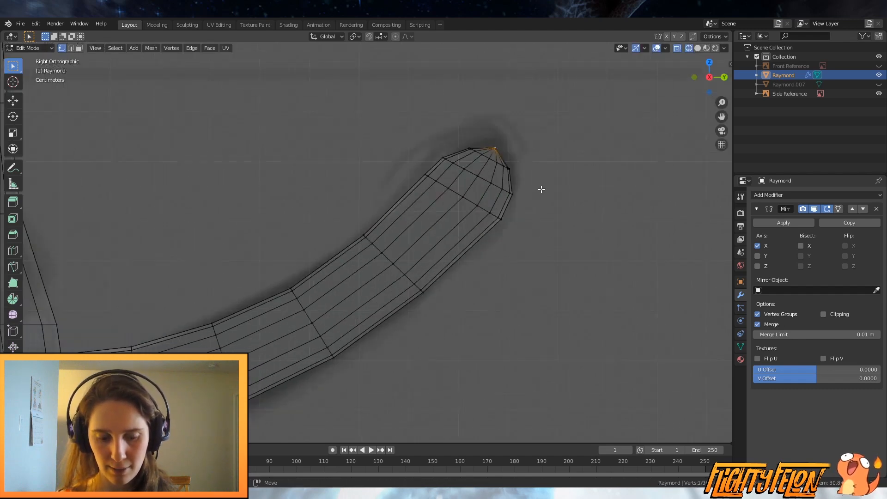
key(g)
click(539, 192)
Step: Return to solid shading and Object Mode and shade the Raymond object smooth
scroll(499, 212, down, 6)
middle_drag(404, 245, 448, 271)
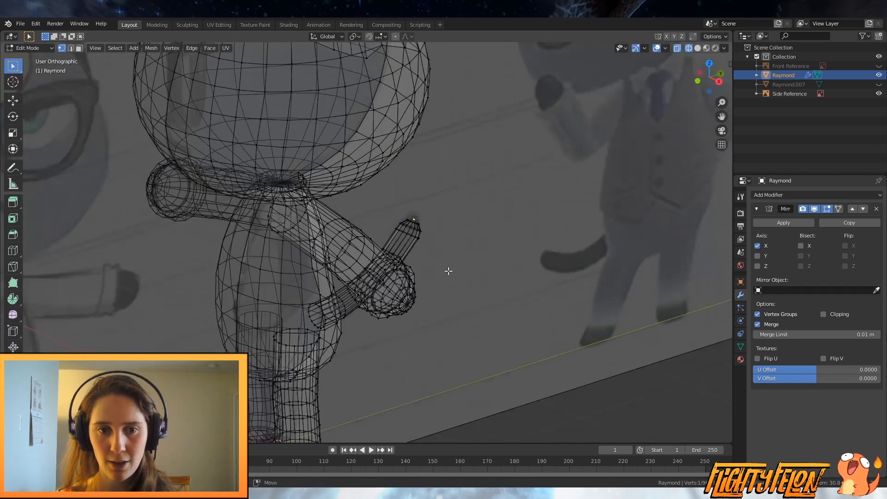
key(z)
click(494, 277)
scroll(493, 278, down, 2)
key(Tab)
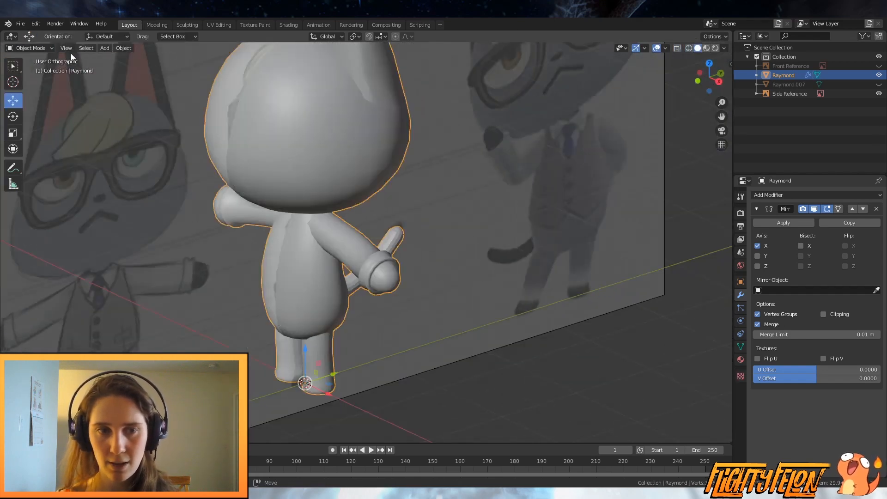
click(122, 48)
click(149, 234)
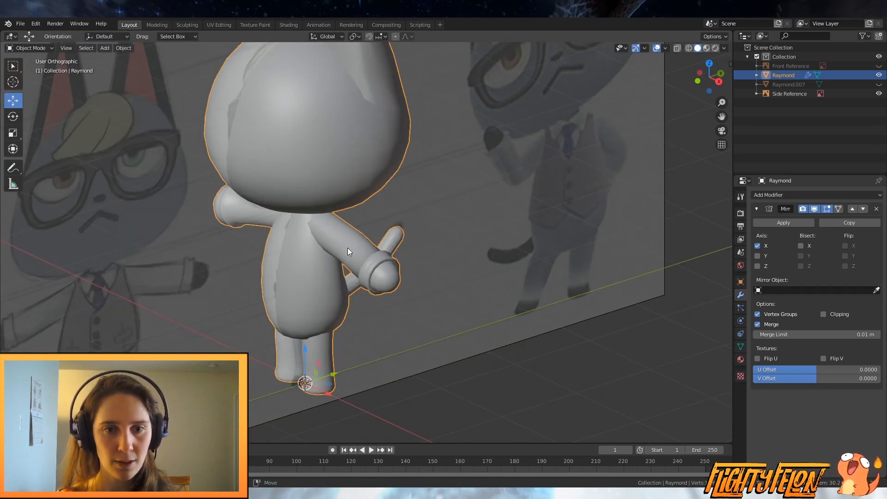
Step: Hide the Side Reference image and save the file
middle_drag(347, 248, 825, 121)
click(879, 93)
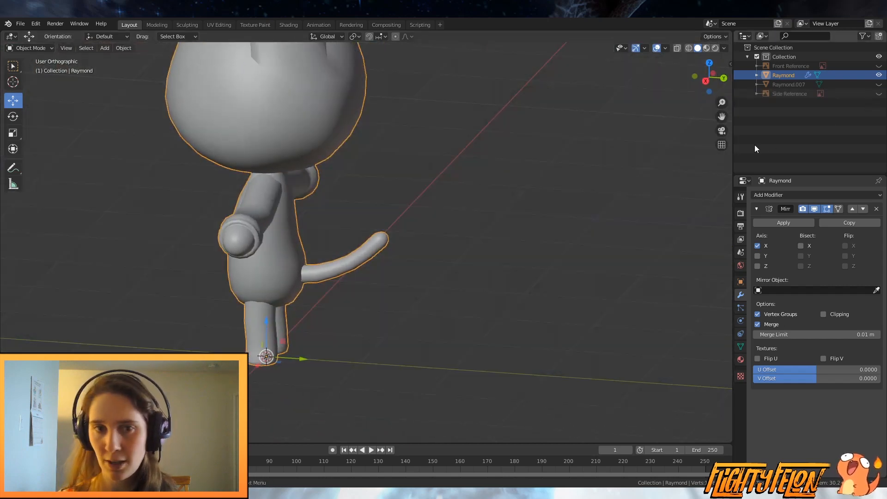
middle_drag(684, 185, 484, 218)
scroll(609, 242, up, 3)
key(ctrl+s)
scroll(455, 242, up, 2)
Step: Select the whole linked tail in Edit Mode and move it along global X until it is clear of its mirrored copy
key(Tab)
scroll(524, 225, up, 2)
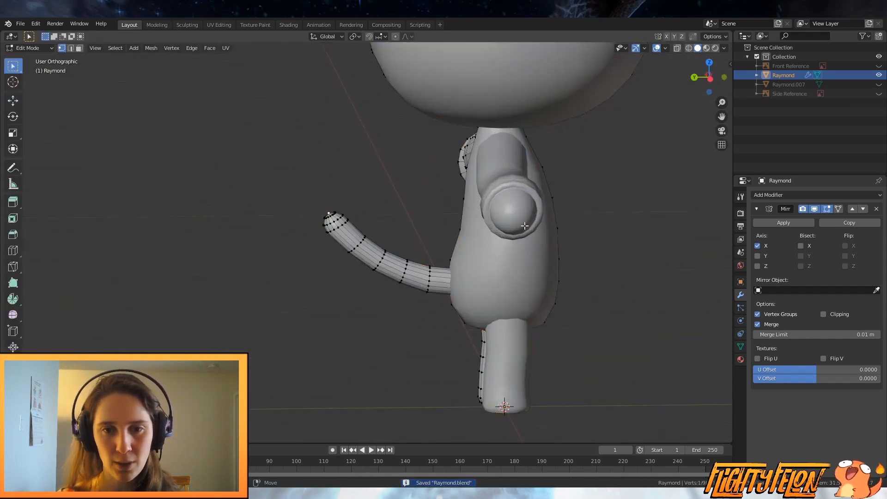
middle_drag(565, 233, 353, 246)
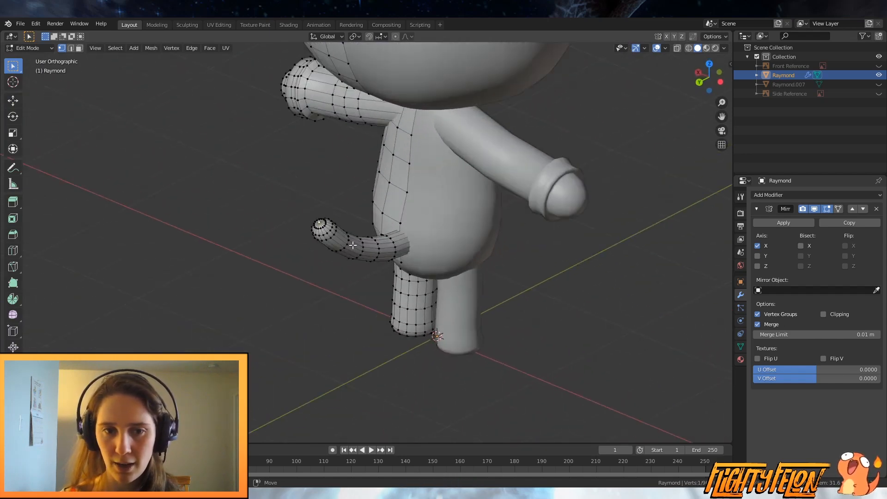
key(l)
key(g)
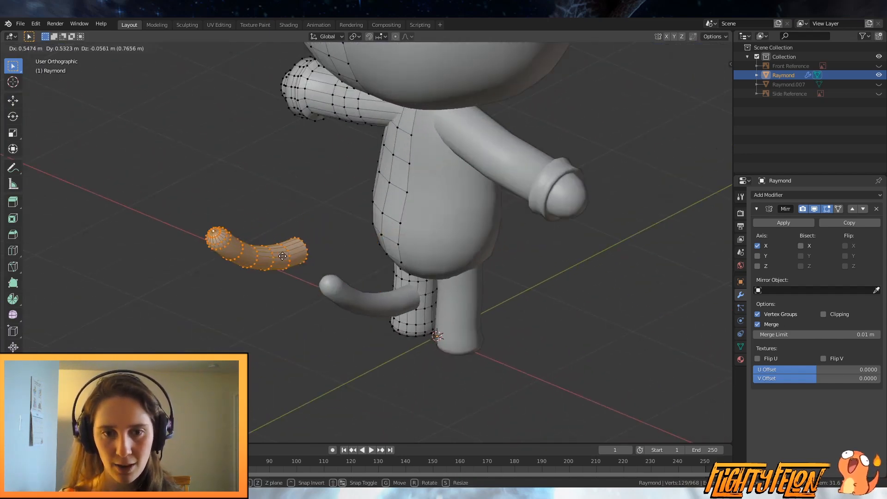
right_click(282, 256)
middle_drag(282, 256, 477, 271)
key(g)
key(x)
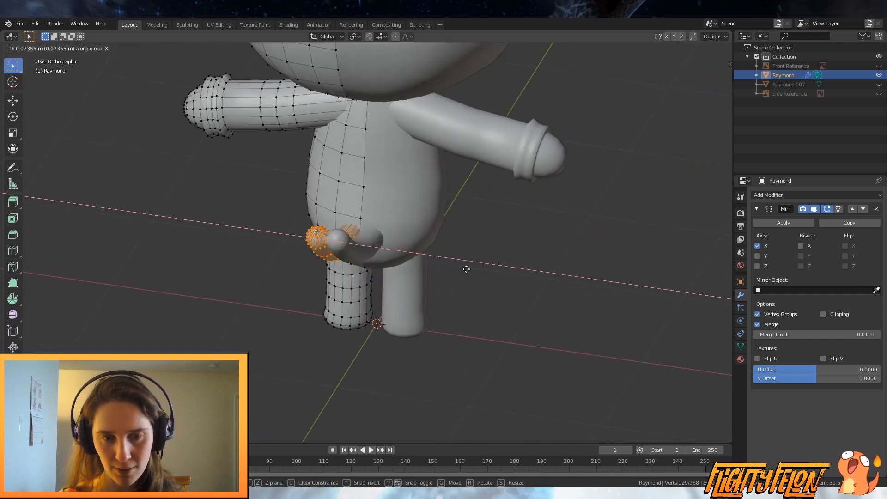
click(433, 223)
Step: Apply the Mirror modifier on the Raymond object in Object Mode
key(Tab)
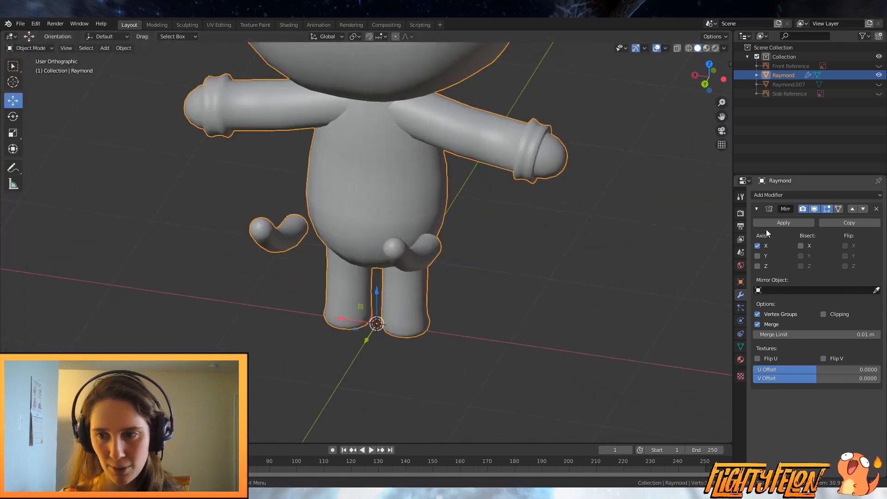
click(777, 223)
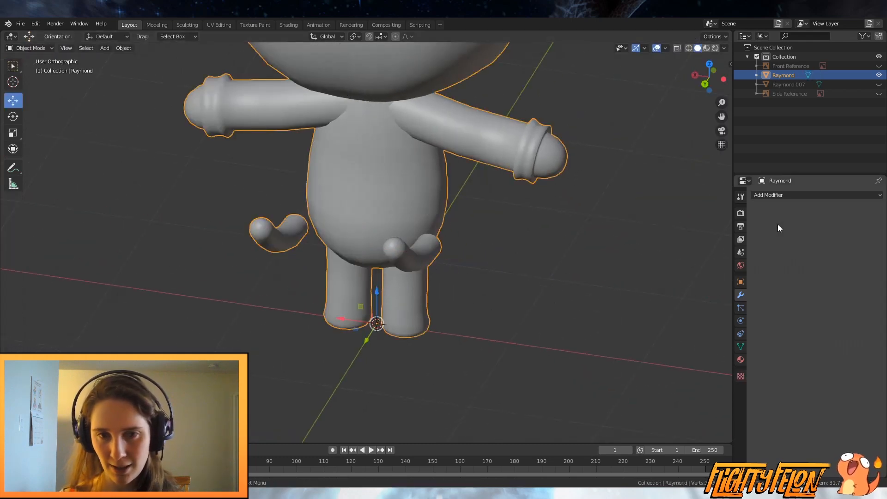
click(794, 85)
click(790, 77)
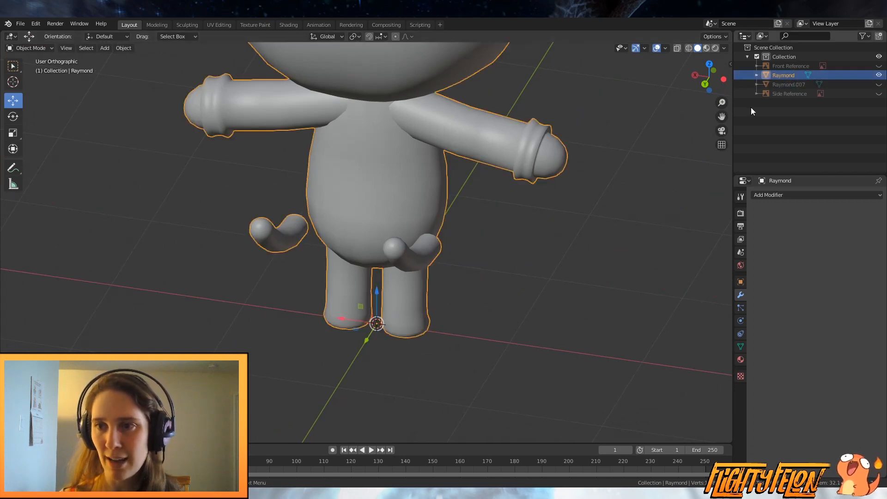
Step: Select only the mirrored duplicate tail in Edit Mode and delete its vertices, keeping the original tail
scroll(462, 254, up, 2)
key(Tab)
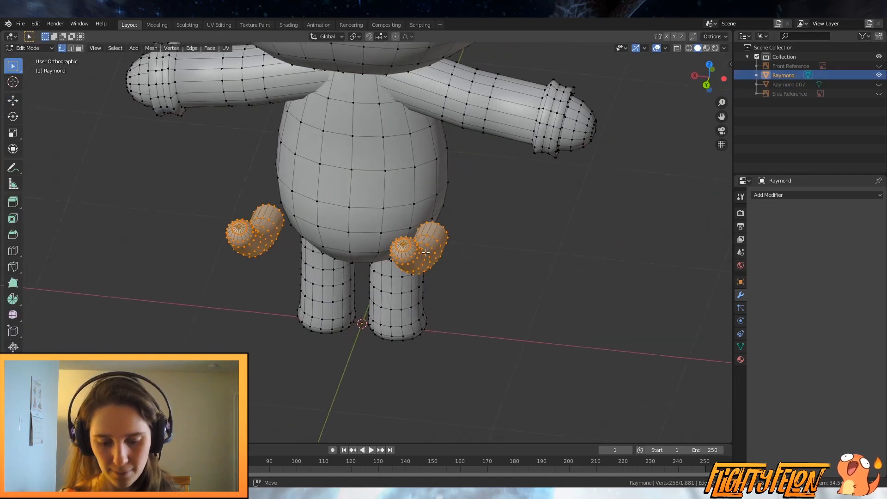
key(alt+a)
key(l)
key(x)
click(428, 252)
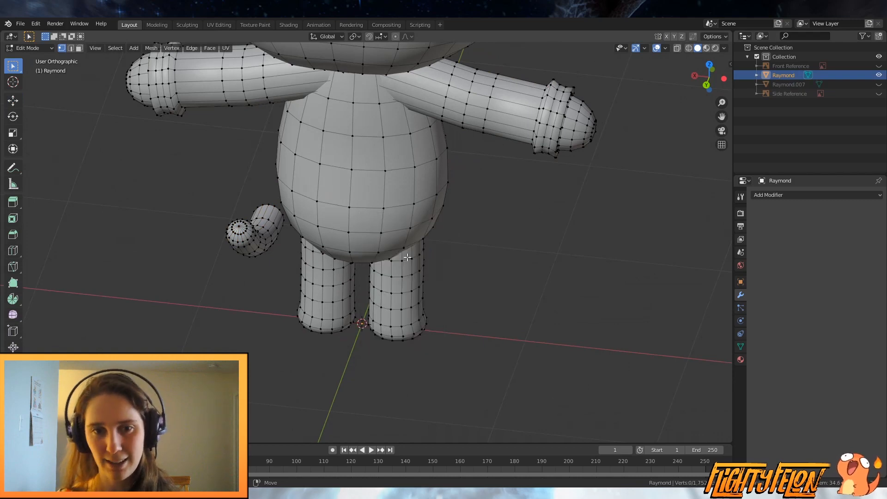
Step: Select the whole linked tail and move it about -0.5 m along global X onto the body's centre line, working in wireframe front view
key(l)
key(KP_1)
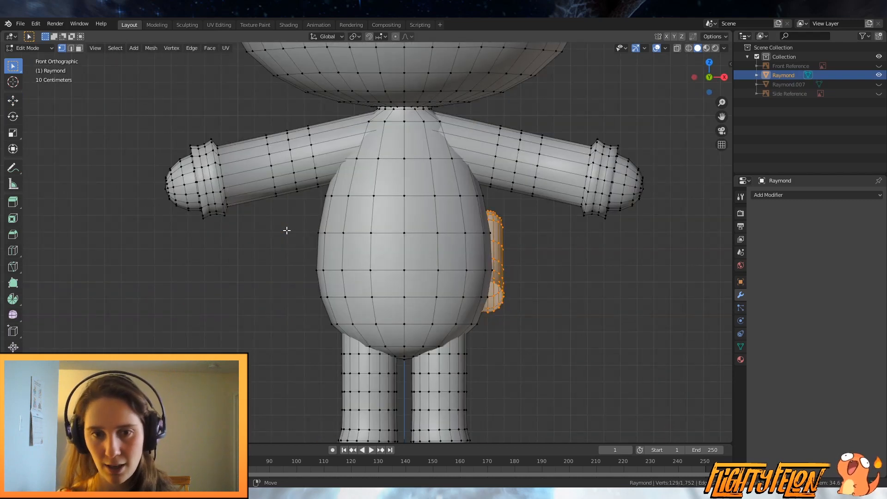
key(z)
click(277, 233)
scroll(626, 319, up, 3)
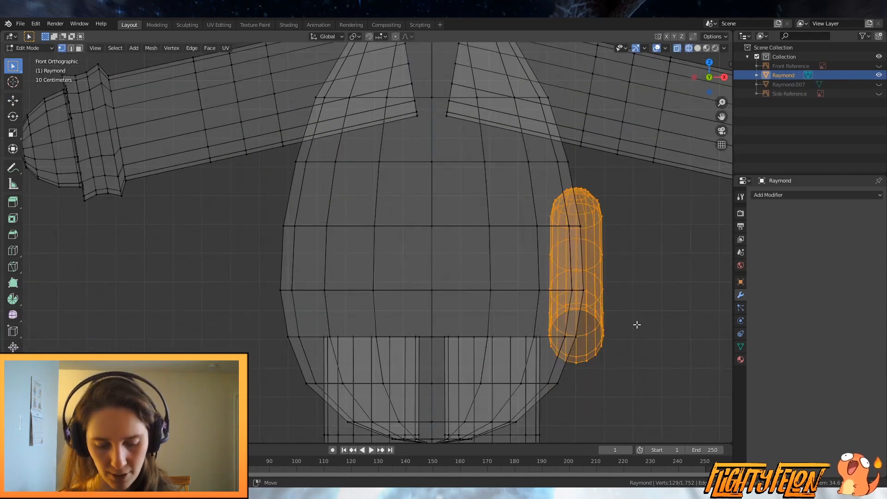
key(g)
key(x)
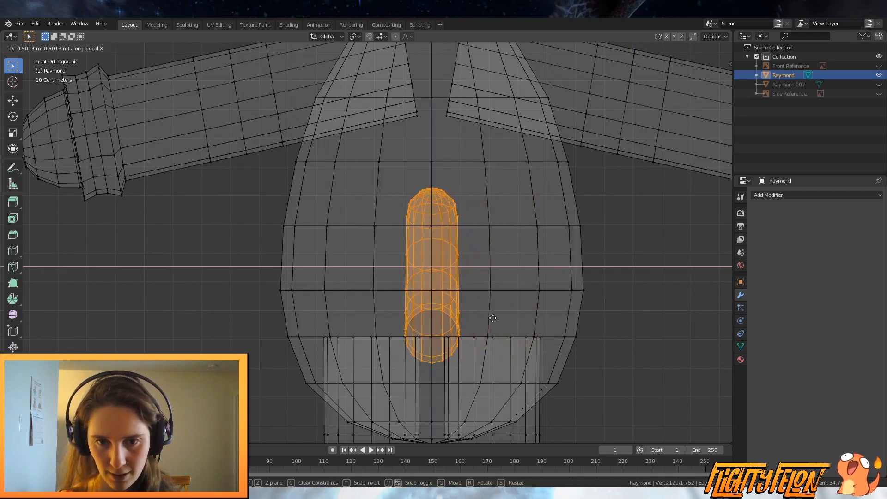
click(492, 317)
Step: Fine-tune the tail's position along global X against the centre line and save the file
scroll(508, 314, up, 5)
scroll(545, 321, up, 2)
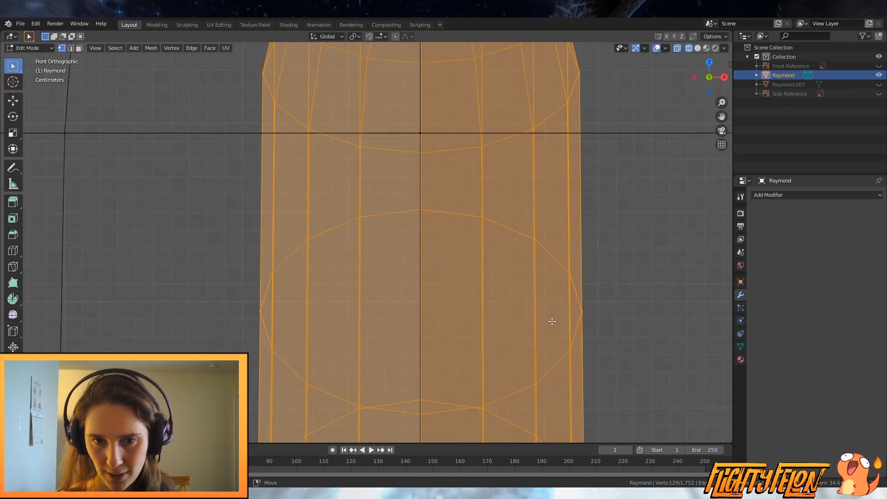
key(g)
key(x)
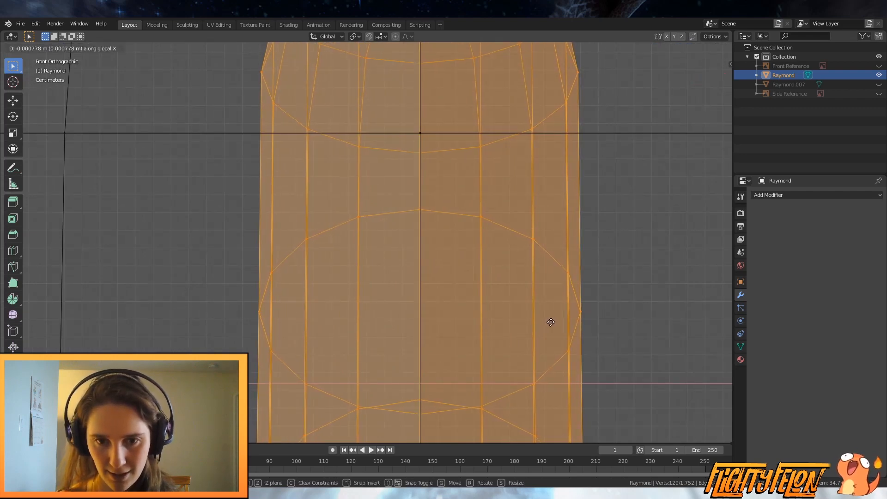
click(552, 322)
scroll(554, 322, down, 10)
key(ctrl+s)
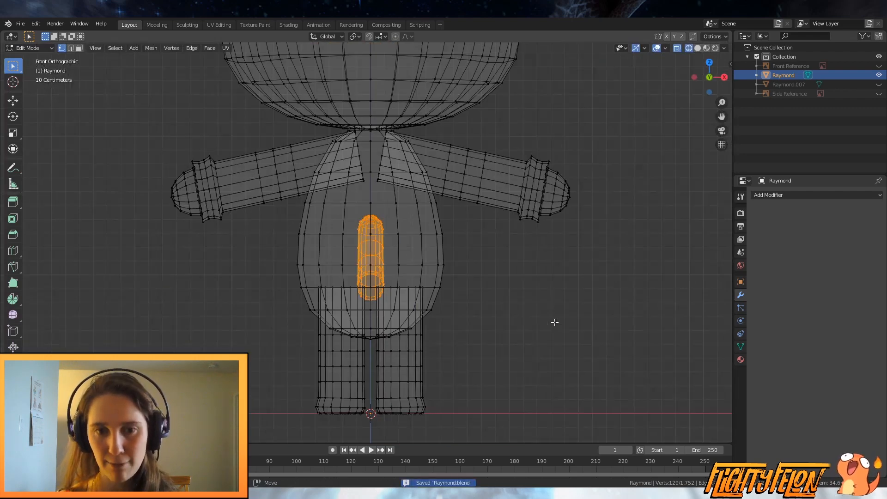
Step: Return to Object Mode with solid shading and delete the hidden Raymond.007 object from the collection
key(Tab)
middle_drag(554, 322, 554, 310)
scroll(554, 310, down, 2)
key(z)
click(617, 309)
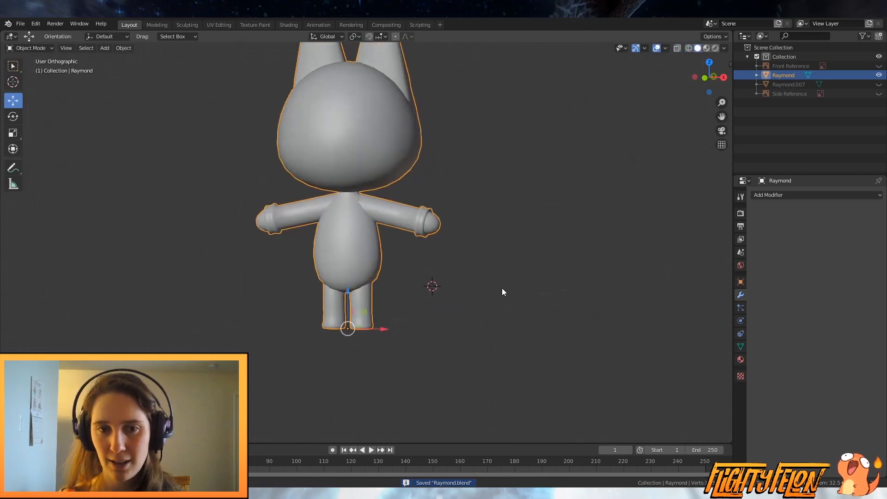
mouse_move(500, 293)
middle_down()
mouse_move(249, 296)
mouse_move(522, 293)
mouse_move(510, 298)
mouse_move(536, 314)
middle_up()
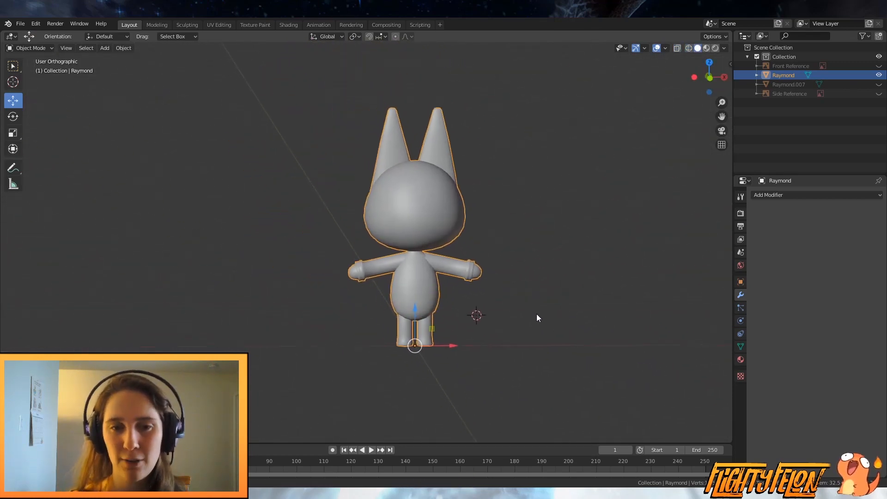
scroll(541, 316, up, 2)
scroll(541, 316, down, 2)
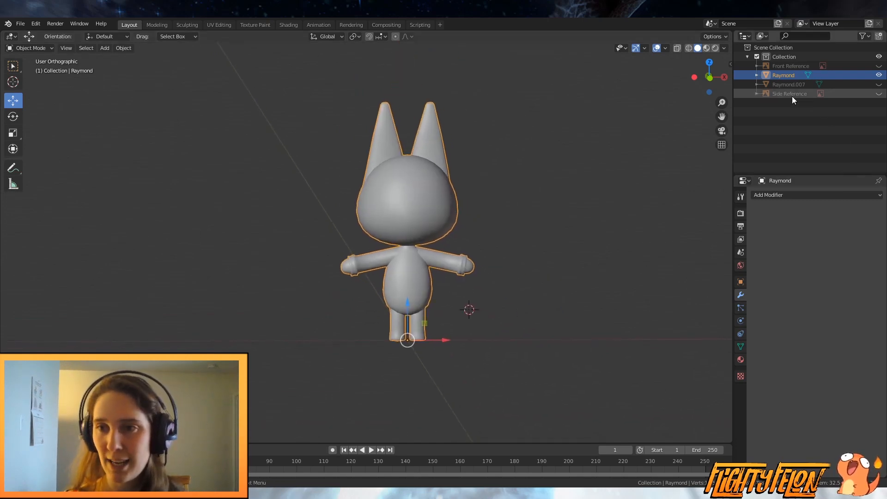
right_click(785, 84)
click(756, 111)
Step: Switch the viewport to perspective projection and put the Raymond object into Edit Mode
scroll(654, 216, up, 2)
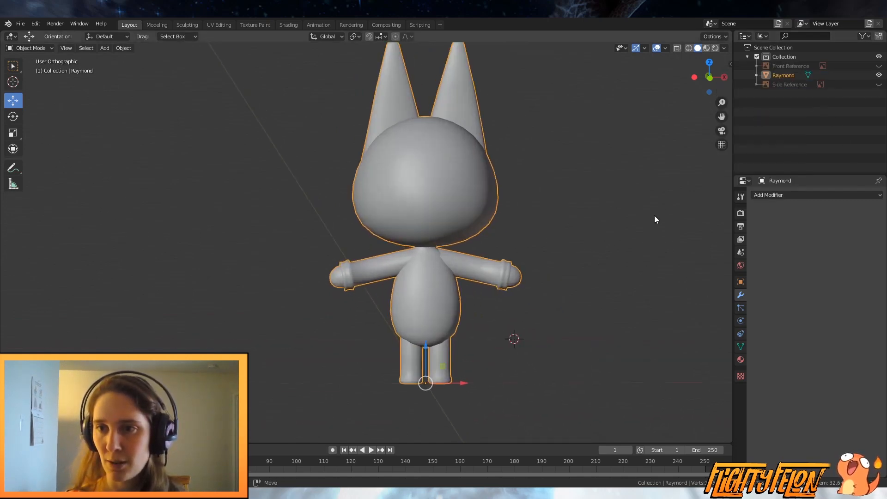
scroll(646, 228, down, 2)
scroll(599, 221, up, 2)
scroll(600, 220, down, 2)
middle_drag(599, 221, 366, 296)
middle_drag(485, 318, 369, 85)
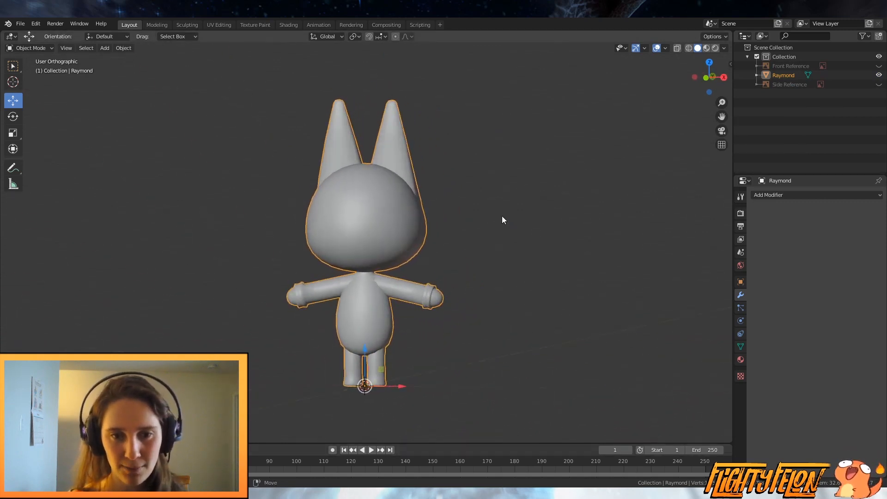
middle_drag(446, 307, 497, 289)
key(KP_5)
scroll(490, 319, up, 3)
key(Tab)
Step: Show the Front Reference image, compare the model with the side and posed character drawings, and hide the reference again
click(878, 66)
scroll(638, 223, down, 3)
scroll(508, 282, down, 2)
shift+middle_drag(614, 208, 442, 183)
scroll(442, 182, up, 2)
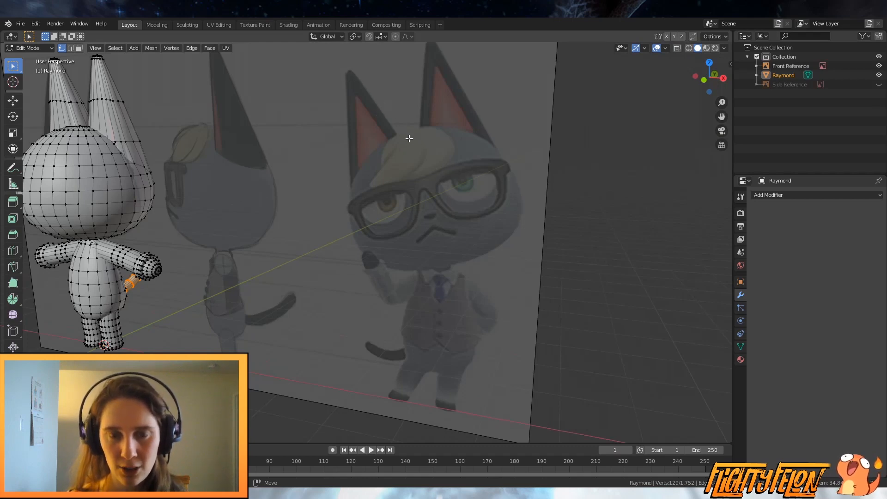
scroll(409, 138, down, 3)
shift+middle_drag(290, 215, 393, 245)
scroll(349, 279, up, 4)
shift+middle_drag(318, 254, 511, 291)
scroll(398, 221, down, 2)
middle_drag(399, 231, 457, 233)
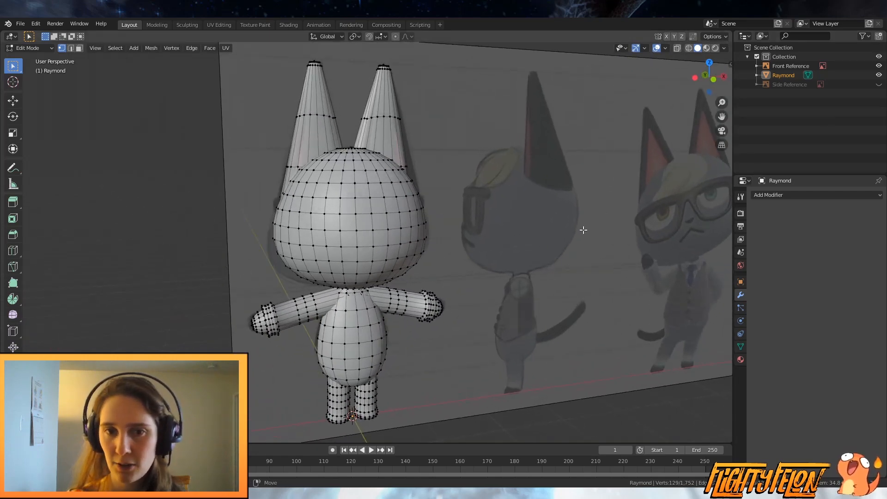
shift+middle_drag(580, 228, 425, 241)
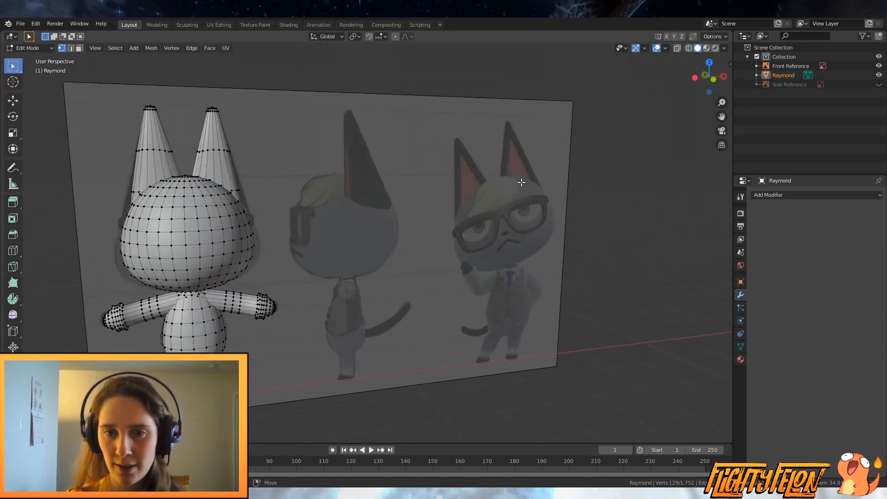
scroll(159, 215, up, 2)
shift+middle_drag(166, 215, 359, 210)
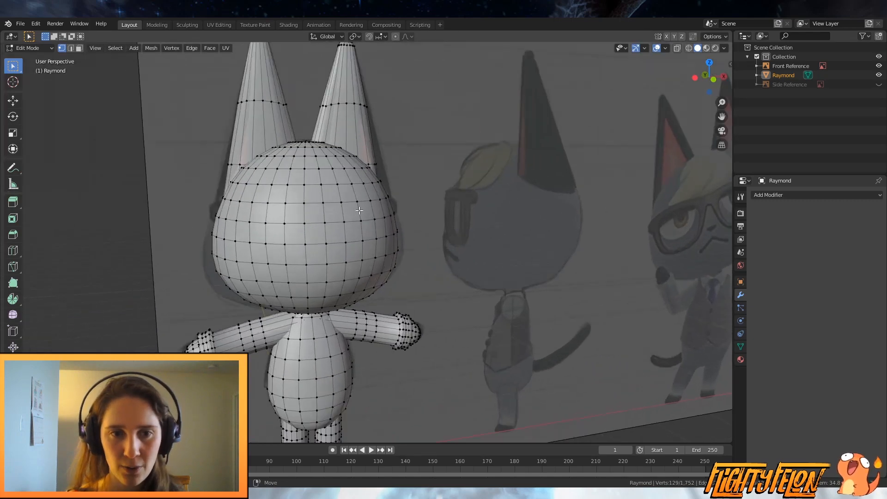
scroll(323, 194, down, 3)
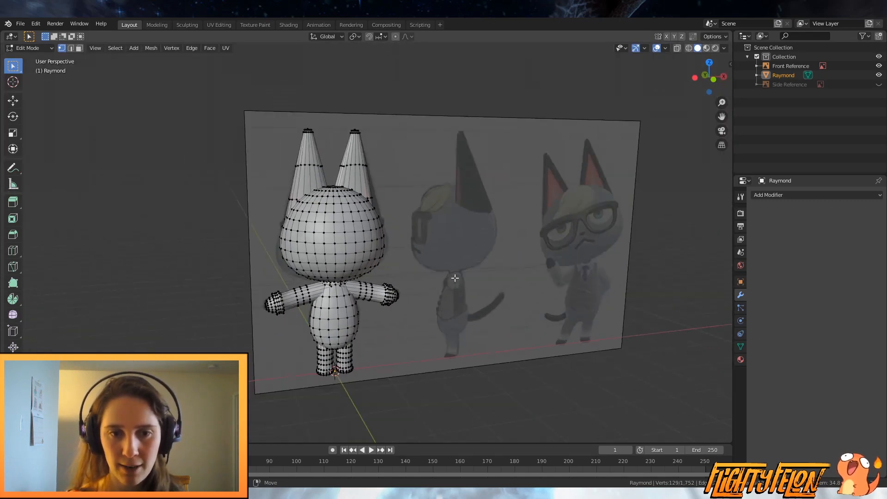
middle_drag(454, 278, 392, 277)
click(879, 66)
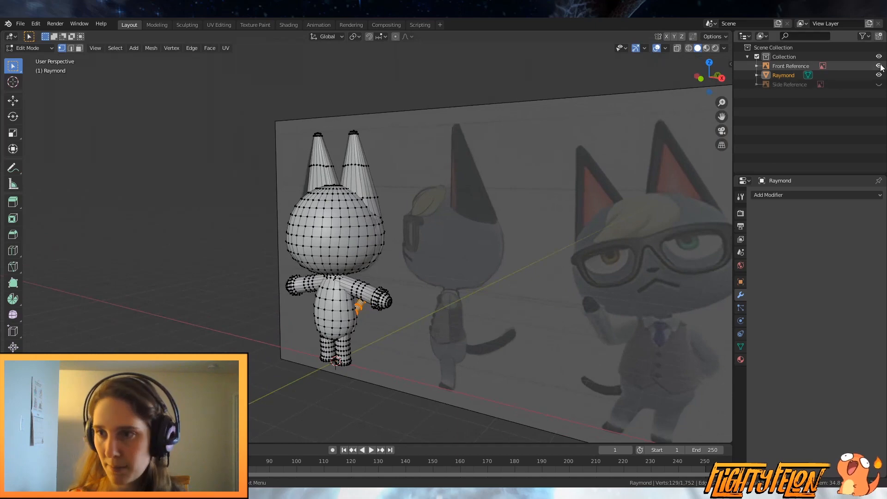
Step: Replace the tail selection with one on the body mesh and switch to edge select mode
middle_drag(637, 257, 458, 287)
scroll(427, 245, up, 2)
middle_drag(427, 246, 463, 243)
scroll(414, 204, up, 2)
click(407, 202)
click(71, 48)
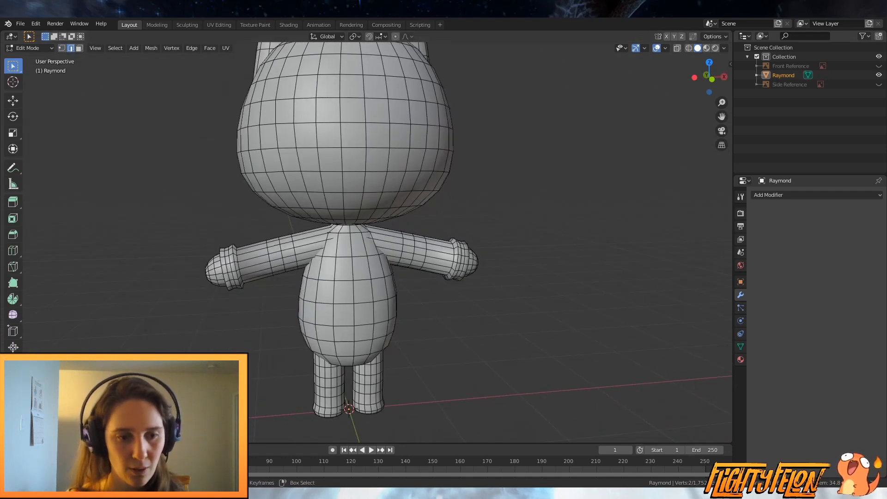
Step: Change the timeline area into a UV Editor and enlarge it upward to about a third of the window height
click(11, 449)
click(46, 388)
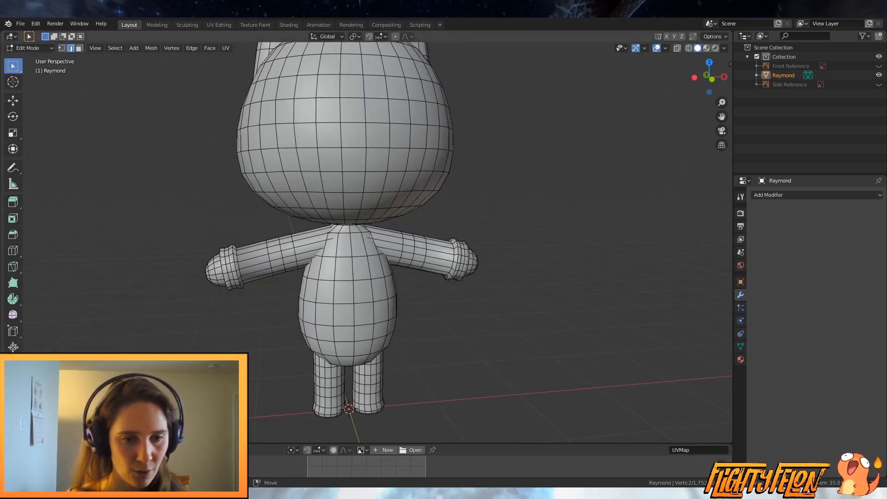
drag(307, 444, 307, 311)
scroll(390, 386, up, 1)
scroll(390, 387, down, 1)
middle_drag(378, 387, 367, 379)
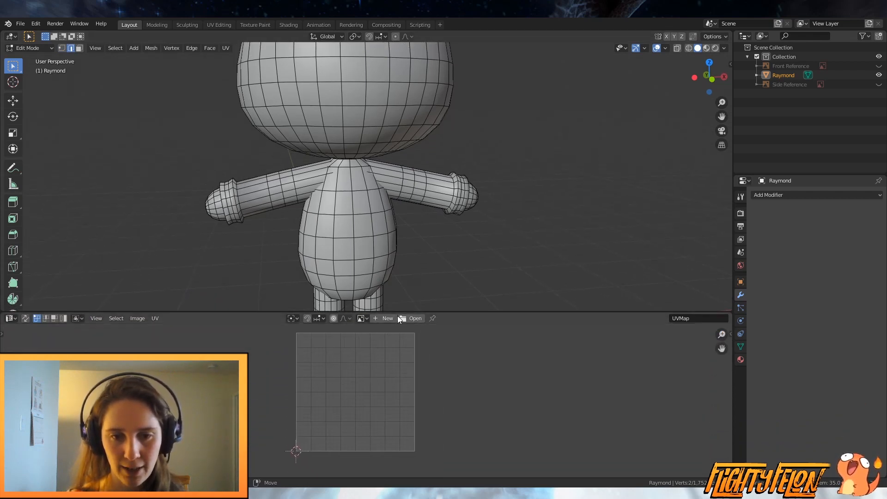
Step: Create a new image named GRID with the UV Grid generated type
click(386, 318)
click(409, 360)
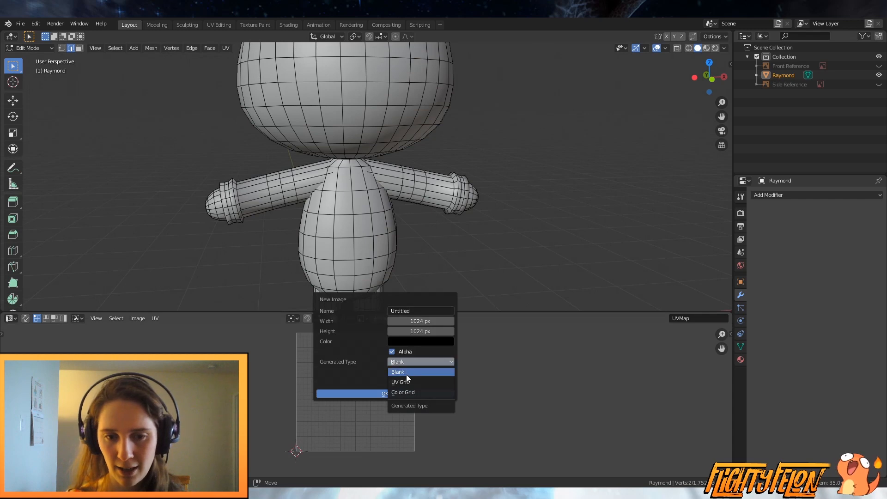
click(405, 381)
click(409, 311)
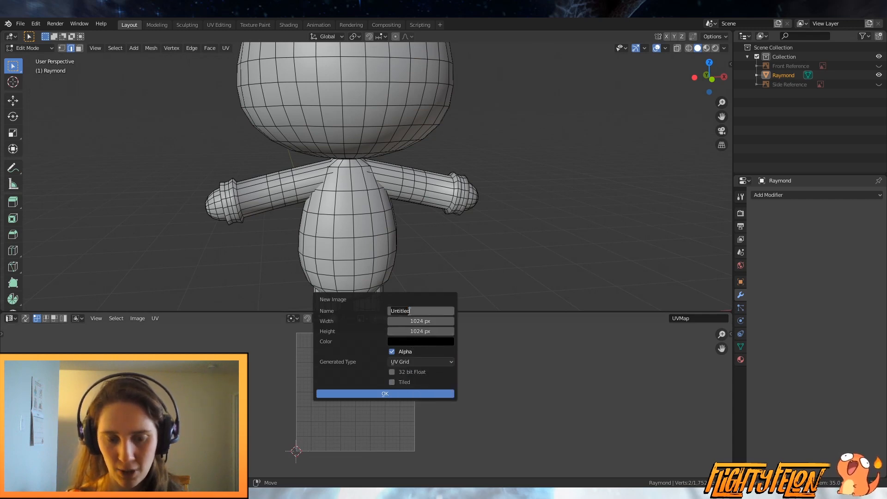
text(GRID)
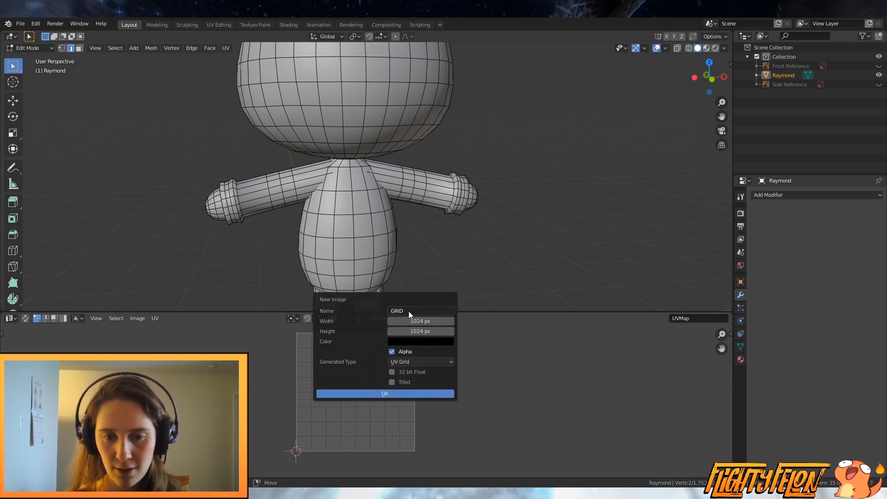
click(367, 392)
scroll(431, 390, down, 2)
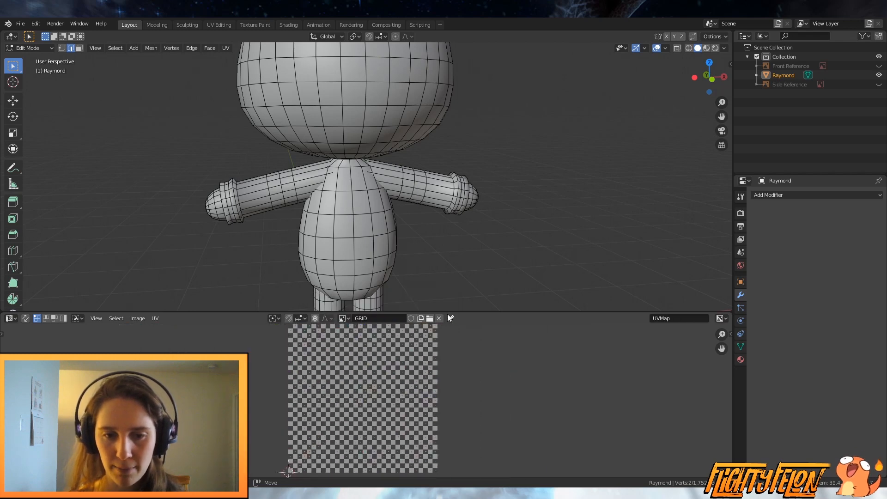
Step: Split the UV Editor area vertically and turn the new half into a Shader Editor
right_click(444, 312)
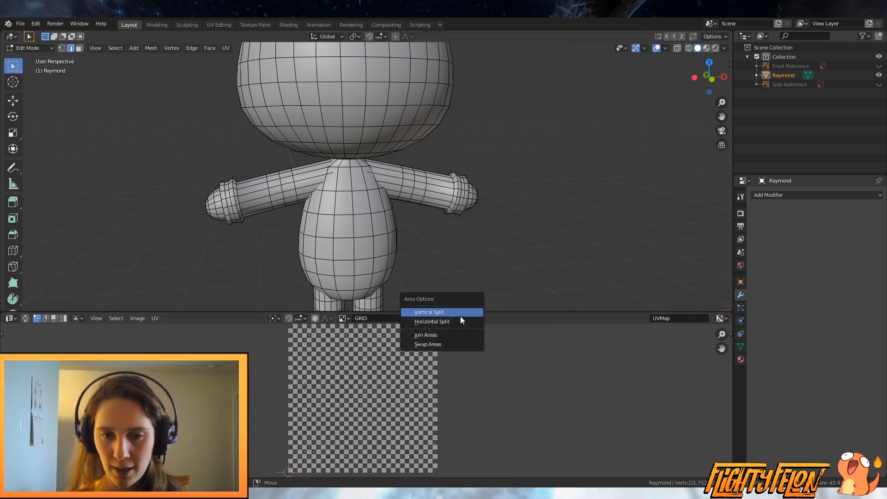
click(461, 314)
click(342, 370)
click(353, 317)
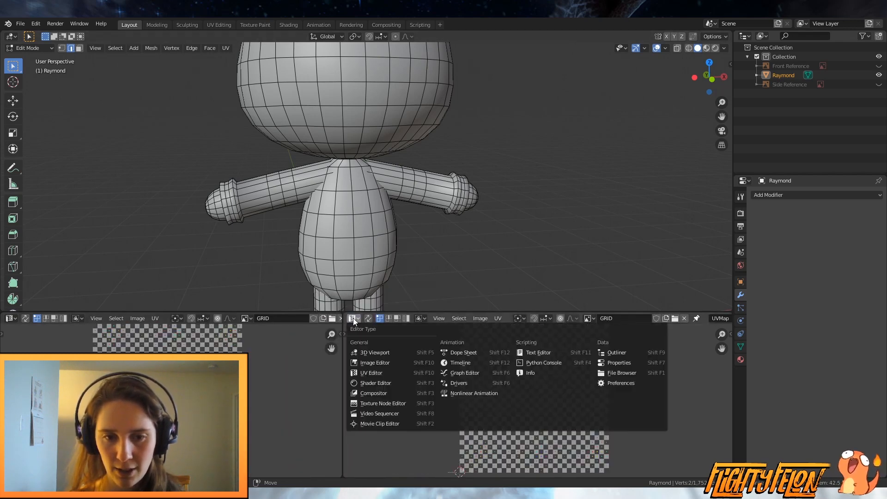
click(371, 373)
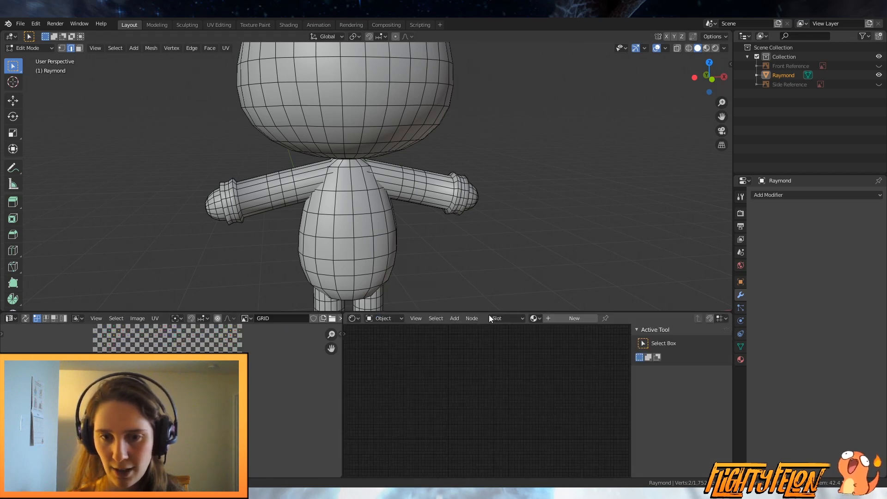
Step: Create a new node-based material for the character and name it Raymond
click(569, 319)
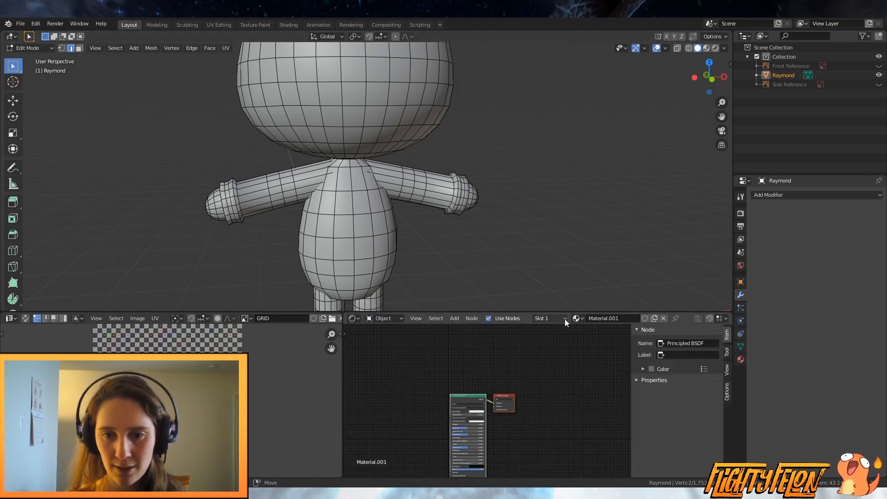
click(620, 317)
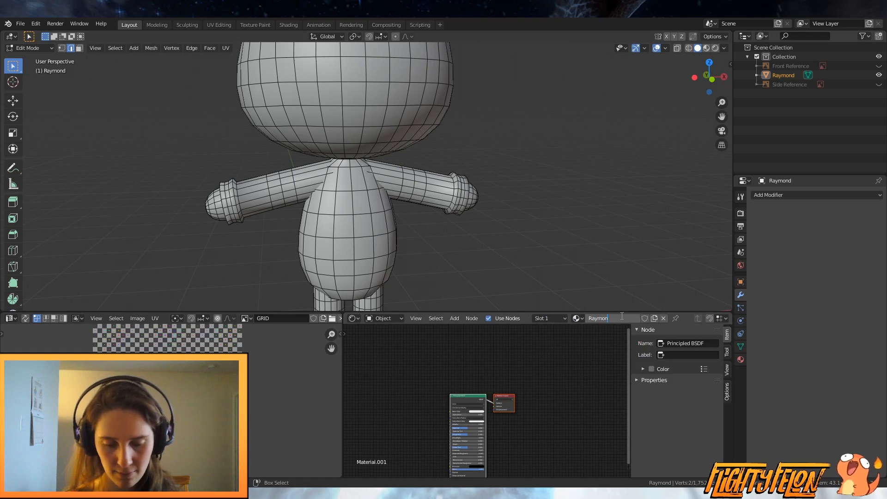
scroll(491, 446, up, 3)
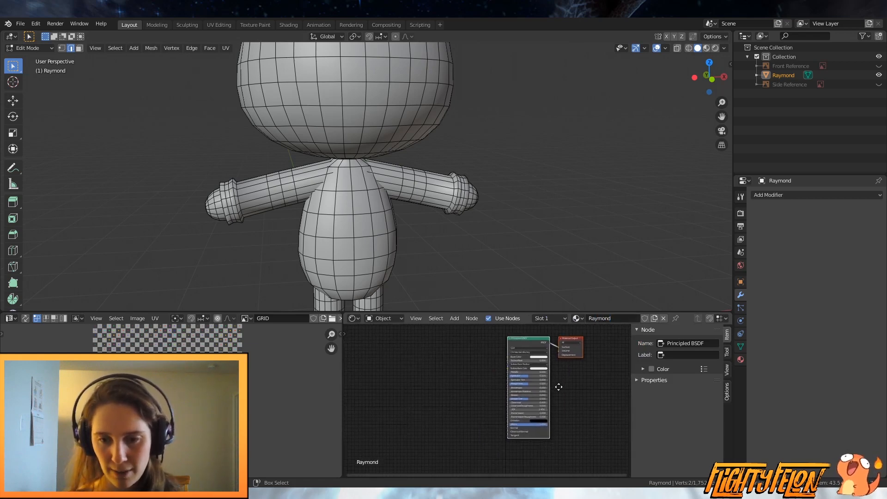
mouse_move(496, 394)
middle_down()
mouse_move(477, 413)
mouse_move(485, 406)
middle_up()
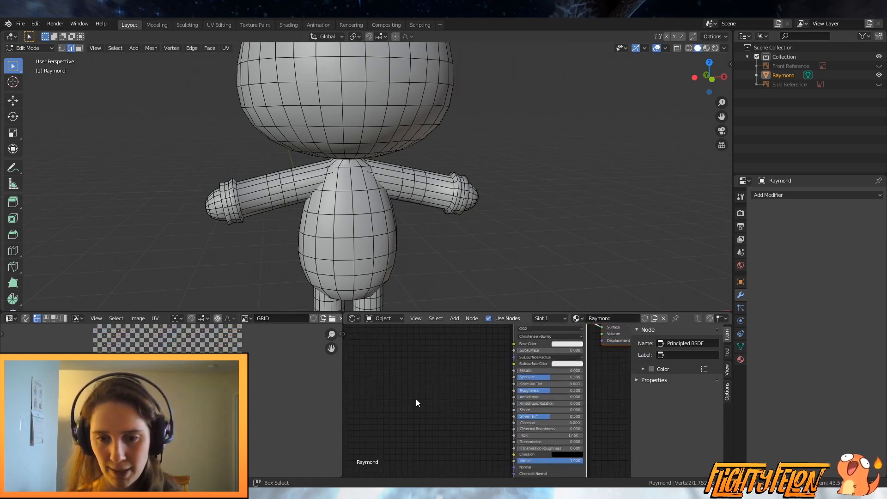
Step: Add an Image Texture node beside the Principled BSDF node in the Raymond material
key(shift+a)
mouse_move(382, 422)
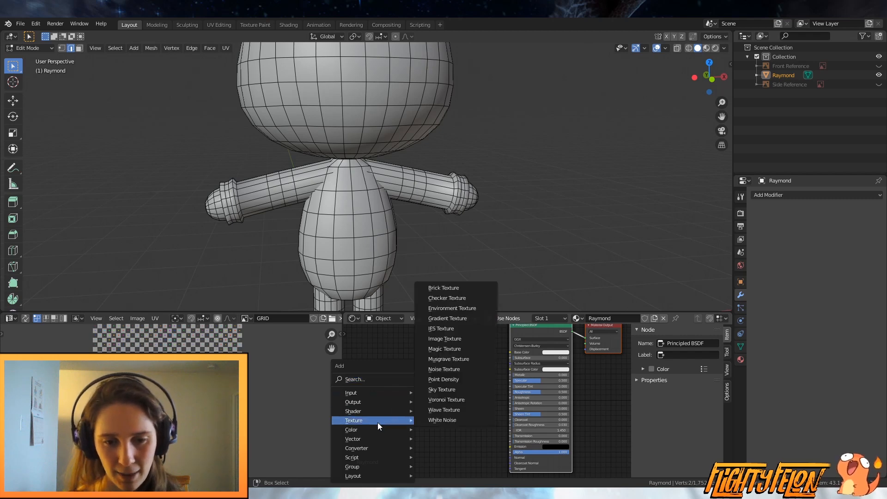
click(432, 352)
click(419, 374)
scroll(418, 375, up, 1)
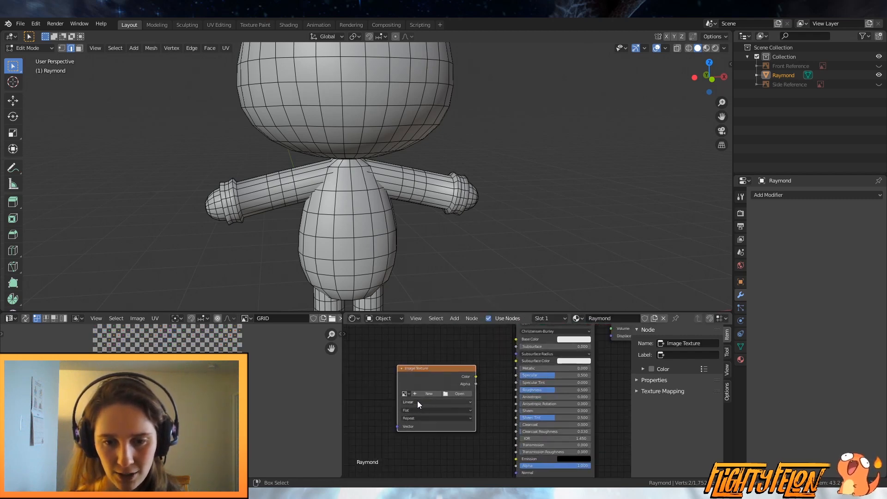
Step: Assign the GRID image to the Image Texture node and connect its Color output to the Principled BSDF's Base Color
click(405, 394)
click(424, 405)
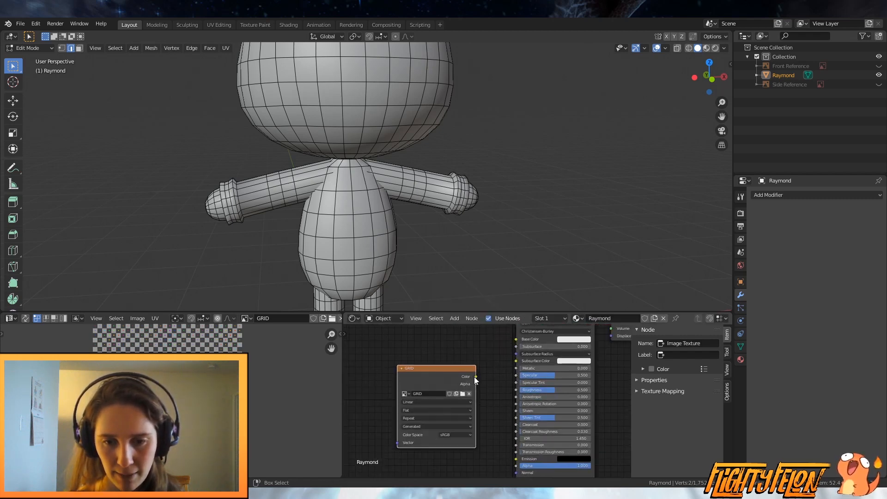
drag(475, 377, 517, 341)
scroll(470, 221, down, 4)
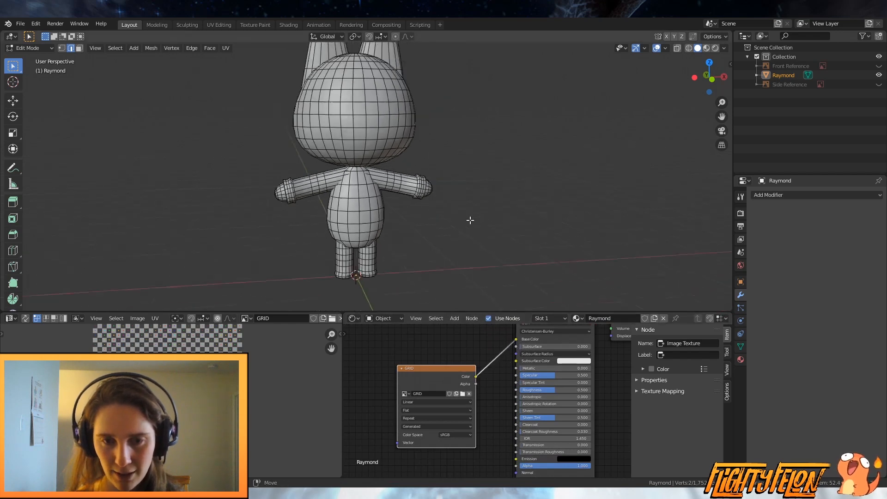
Step: Switch the viewport to Rendered shading and select the entire Raymond mesh
middle_drag(469, 221, 423, 226)
scroll(423, 226, up, 3)
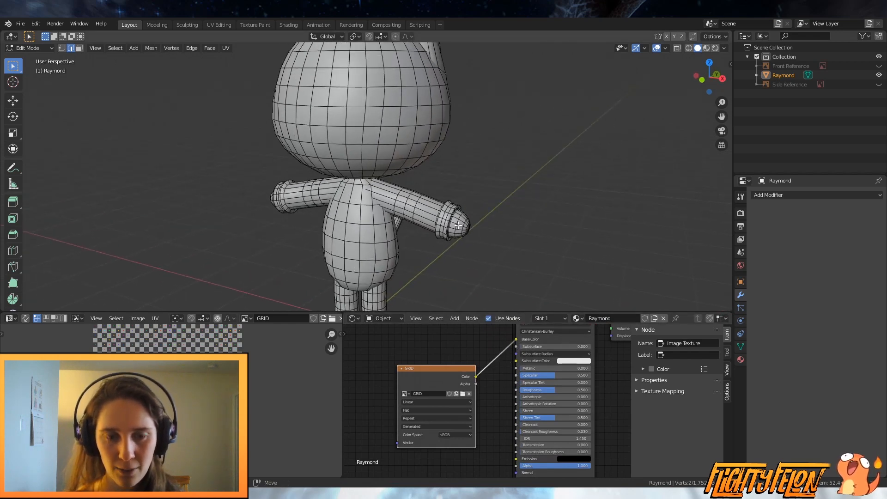
key(z)
click(457, 172)
scroll(457, 173, down, 2)
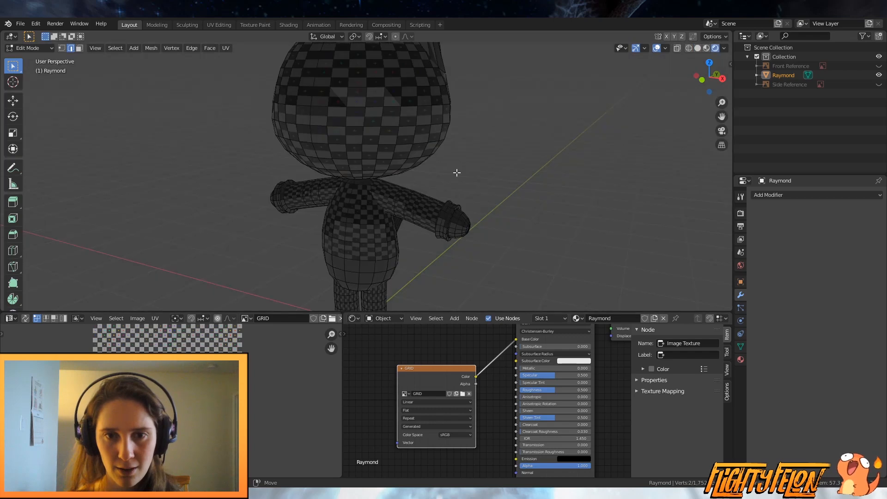
scroll(471, 190, up, 1)
key(a)
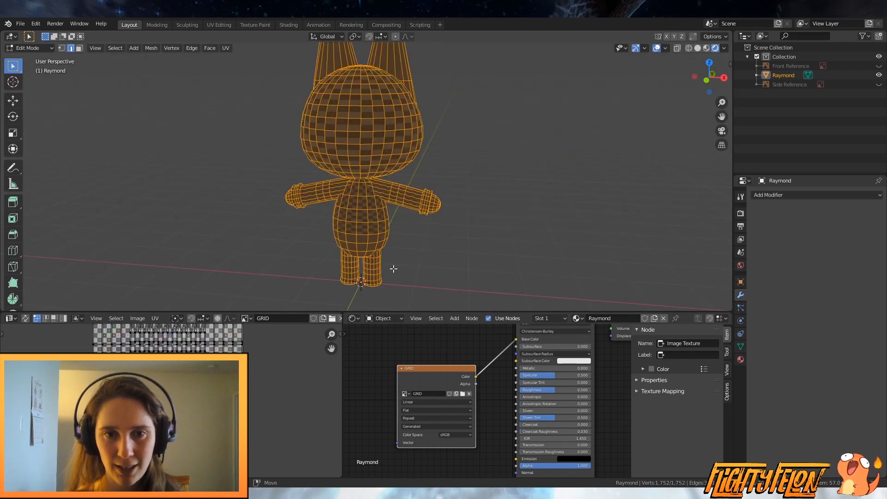
Step: Examine how the checker texture maps across the character's head, ears, torso, arms, legs and tail
scroll(455, 209, up, 2)
middle_drag(455, 209, 326, 307)
mouse_move(327, 312)
mouse_down()
mouse_move(331, 296)
mouse_move(332, 308)
mouse_up()
scroll(385, 245, down, 2)
middle_drag(392, 241, 465, 226)
scroll(467, 219, up, 3)
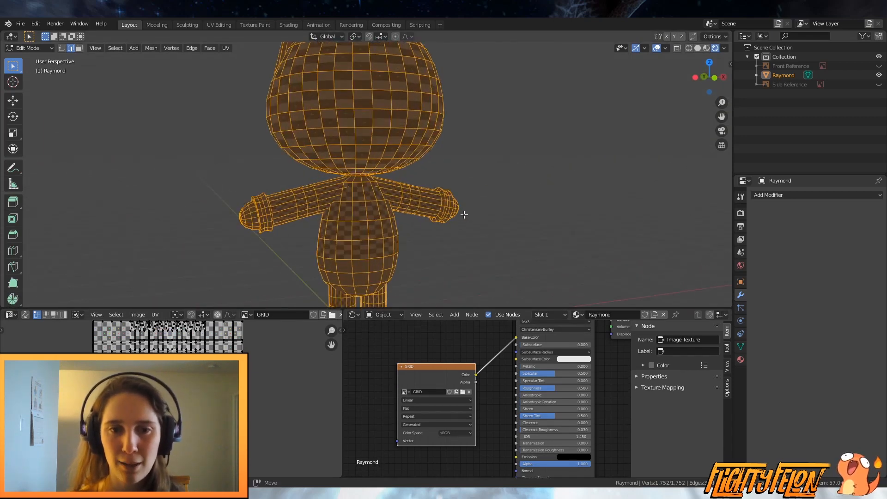
shift+middle_drag(410, 129, 419, 185)
scroll(401, 181, up, 1)
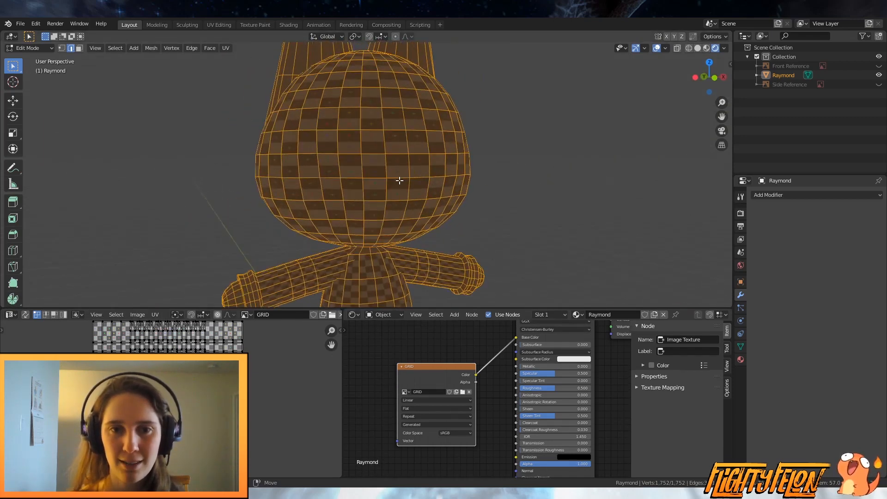
middle_drag(372, 222, 447, 220)
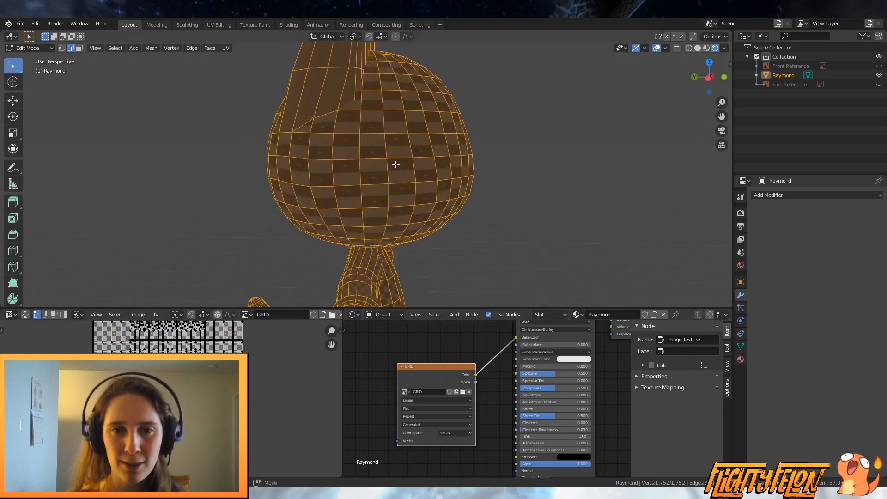
middle_drag(431, 156, 382, 209)
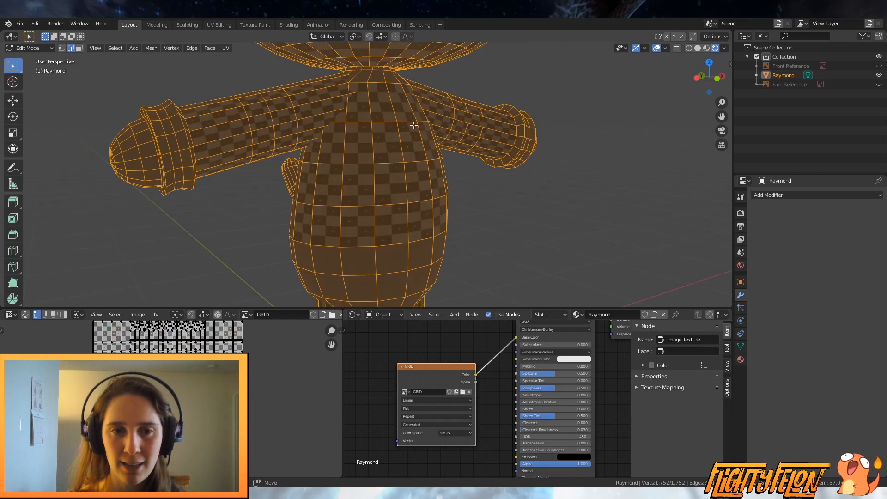
scroll(444, 156, down, 2)
middle_drag(460, 160, 418, 172)
shift+middle_drag(418, 249, 415, 196)
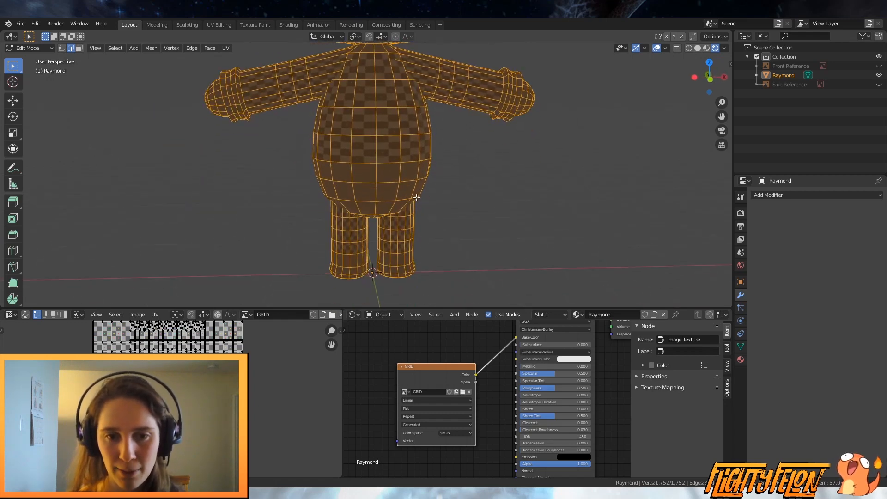
scroll(411, 197, down, 2)
scroll(388, 194, up, 3)
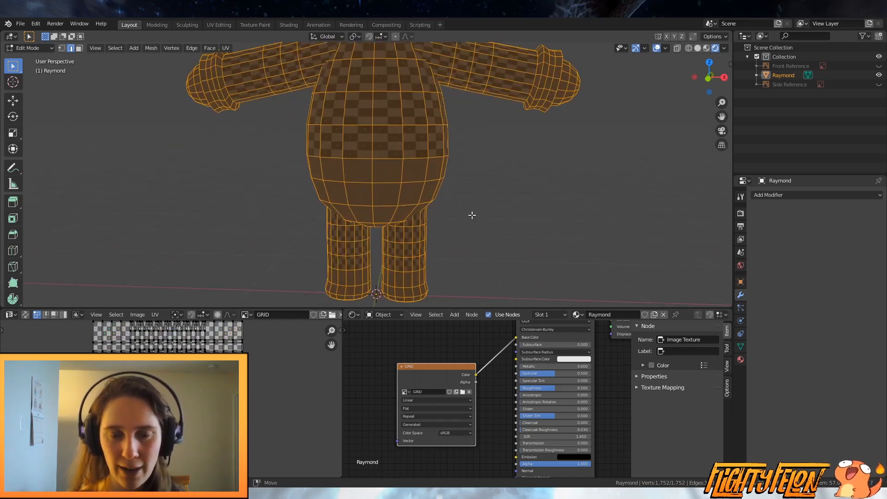
scroll(398, 201, up, 1)
scroll(463, 171, down, 5)
shift+middle_drag(466, 132, 449, 262)
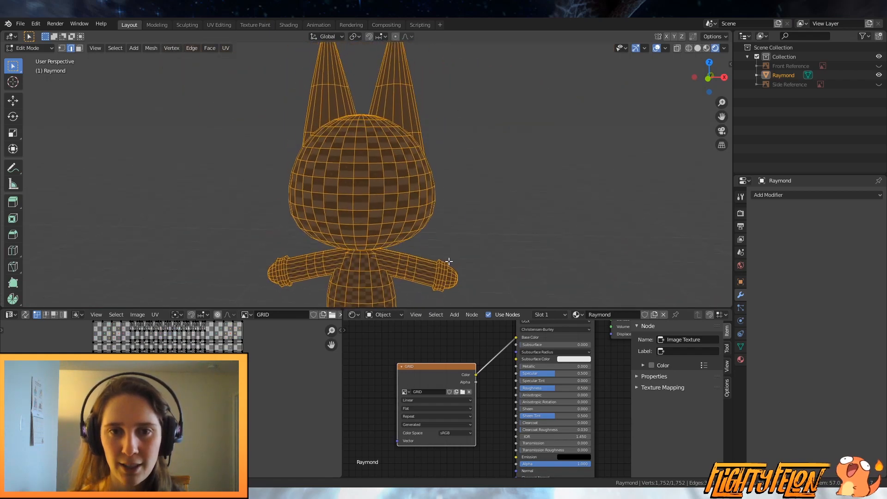
middle_drag(467, 178, 615, 138)
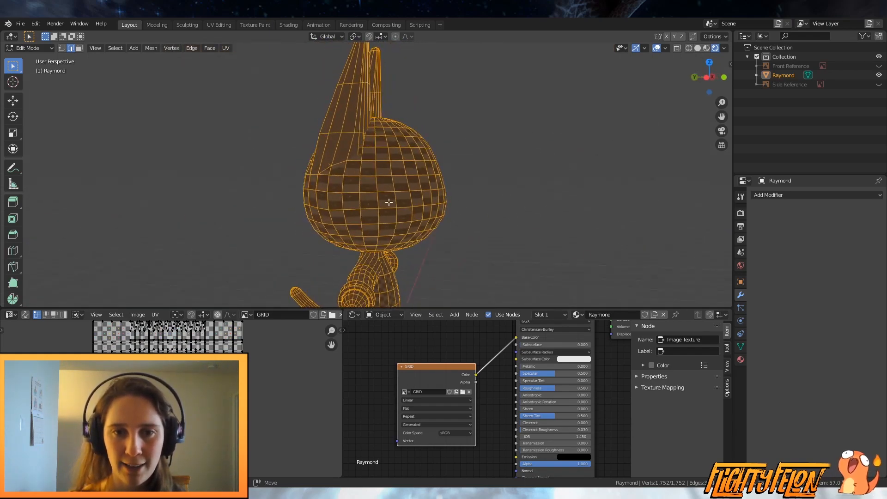
middle_drag(367, 187, 406, 166)
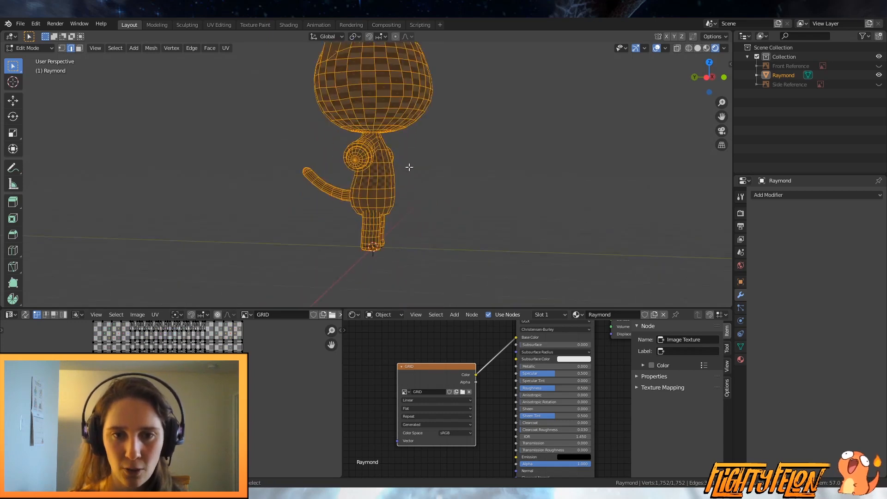
Step: Isolate the torso by selecting its linked geometry and hiding all the unselected parts
key(alt+a)
scroll(399, 198, up, 2)
key(l)
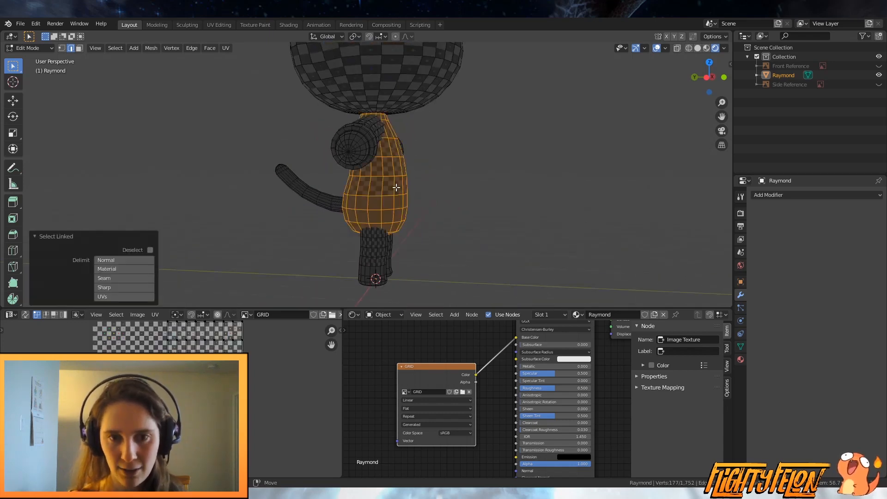
key(shift+h)
middle_drag(417, 198, 427, 228)
scroll(386, 188, up, 1)
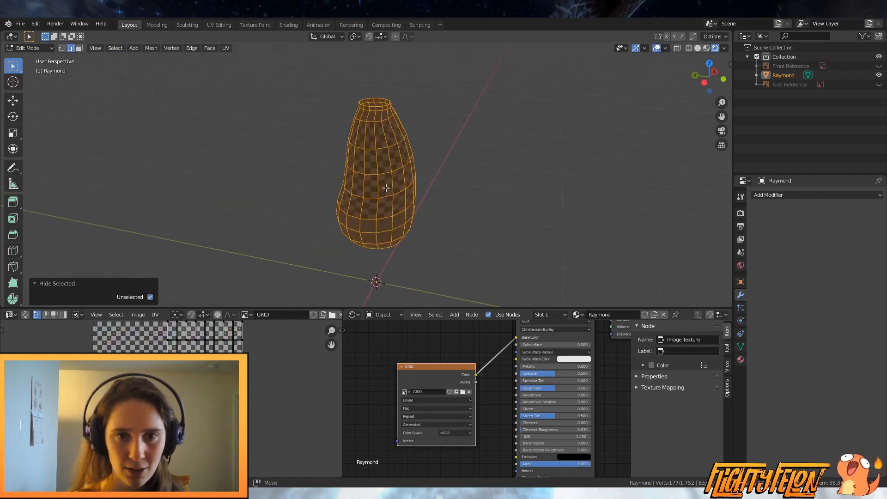
Step: Select the vertical edge loops down both sides of the torso and mark them as seams
alt+click(363, 160)
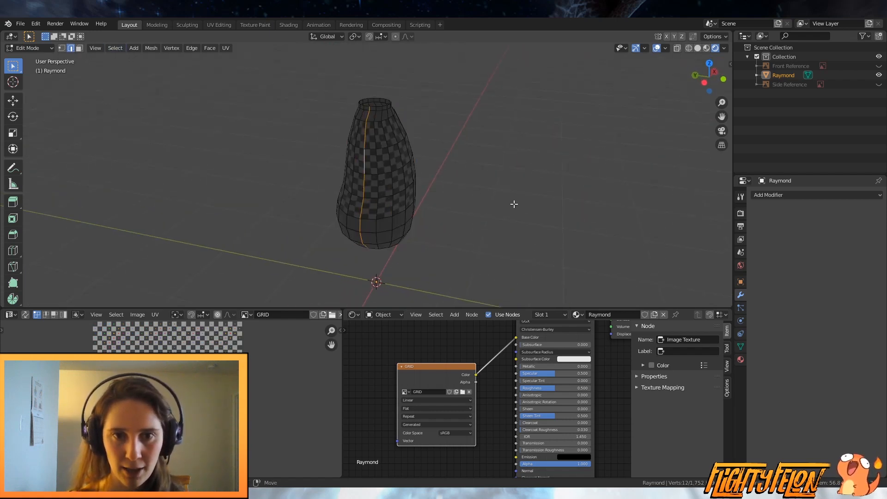
middle_drag(514, 203, 484, 144)
key(ctrl+e)
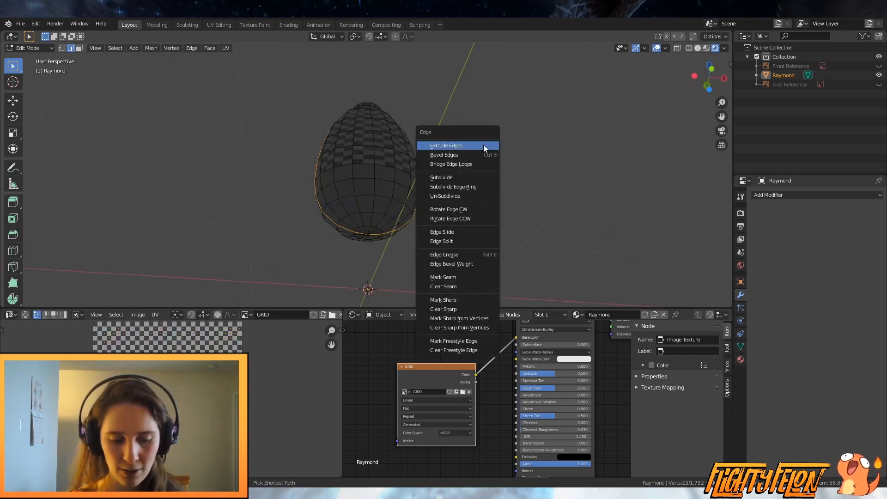
click(459, 278)
middle_drag(459, 278, 416, 240)
Step: Select the whole torso and unwrap it along its side seams
key(l)
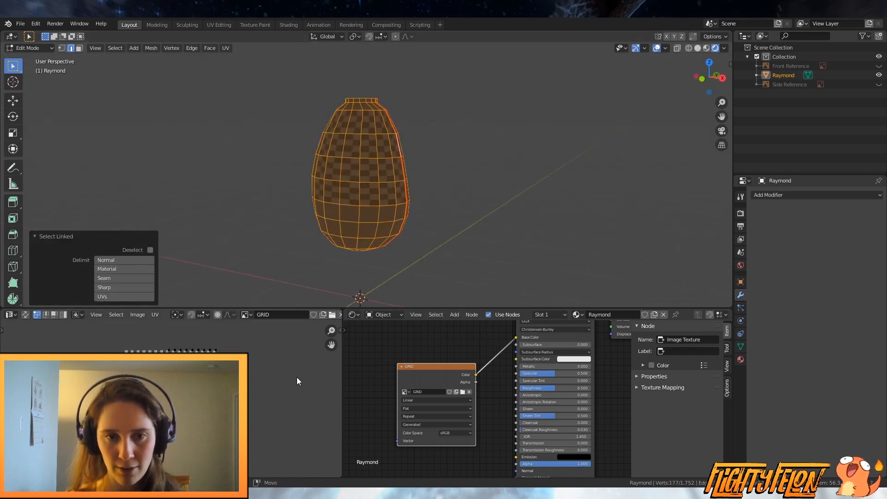
key(u)
click(403, 262)
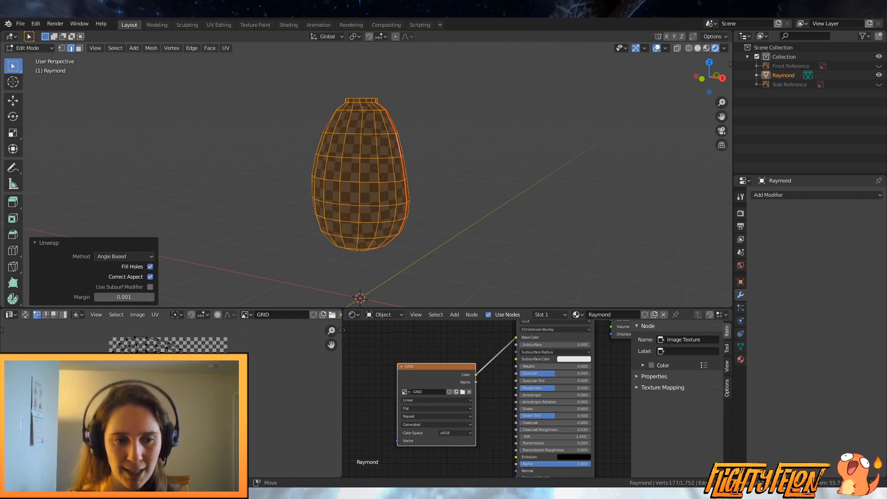
Step: Rotate the torso's UV islands so the checker pattern runs straight on the body, and reposition them in the UV Editor
key(r)
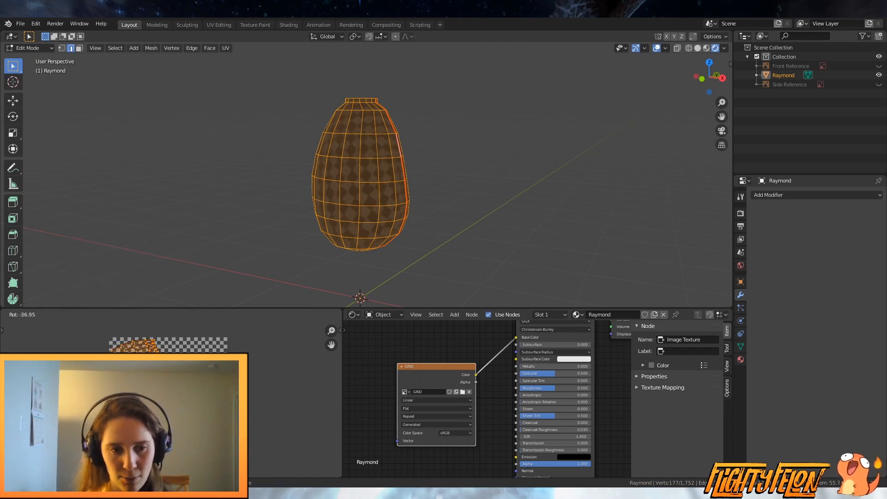
key(Return)
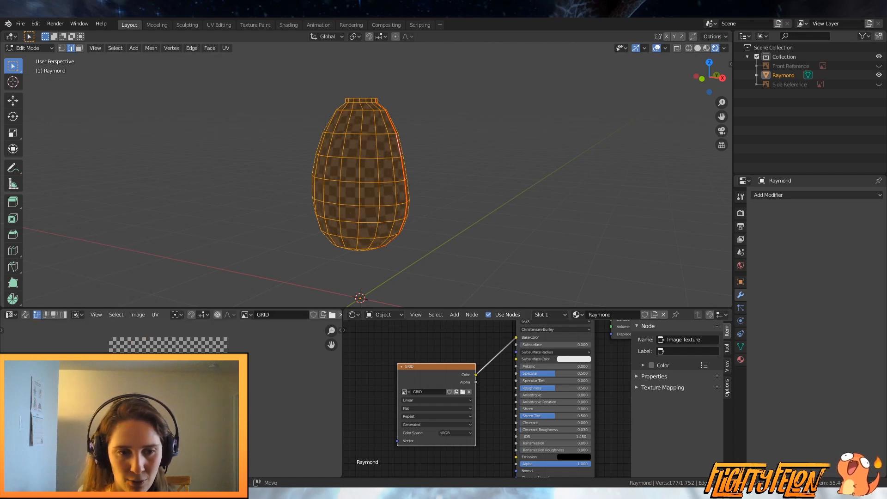
key(g)
click(252, 389)
middle_drag(437, 217, 295, 224)
scroll(370, 226, up, 5)
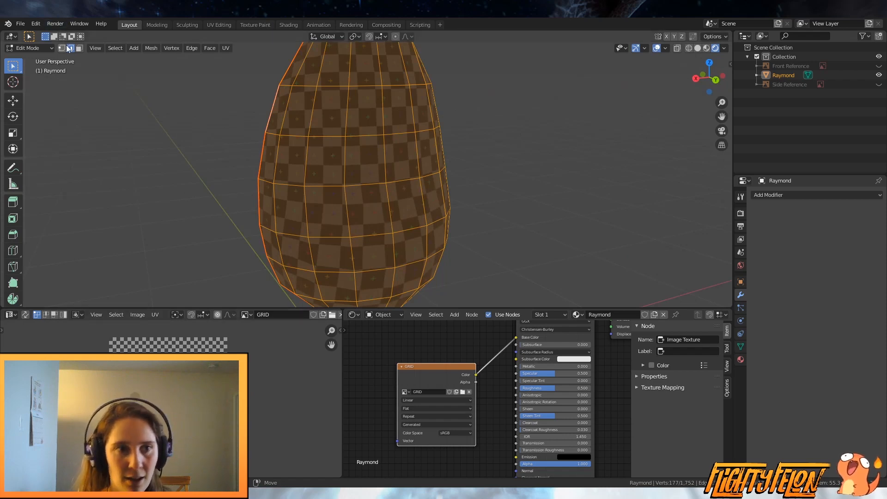
Step: Switch to face selection and select only the back half of the torso, using the seams as the linked-selection boundary
click(79, 48)
click(207, 142)
scroll(376, 168, down, 6)
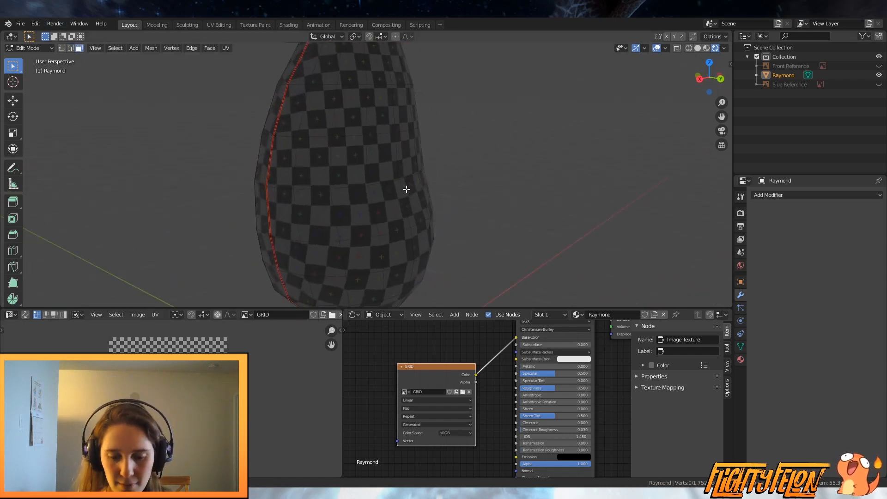
key(l)
middle_drag(370, 166, 362, 180)
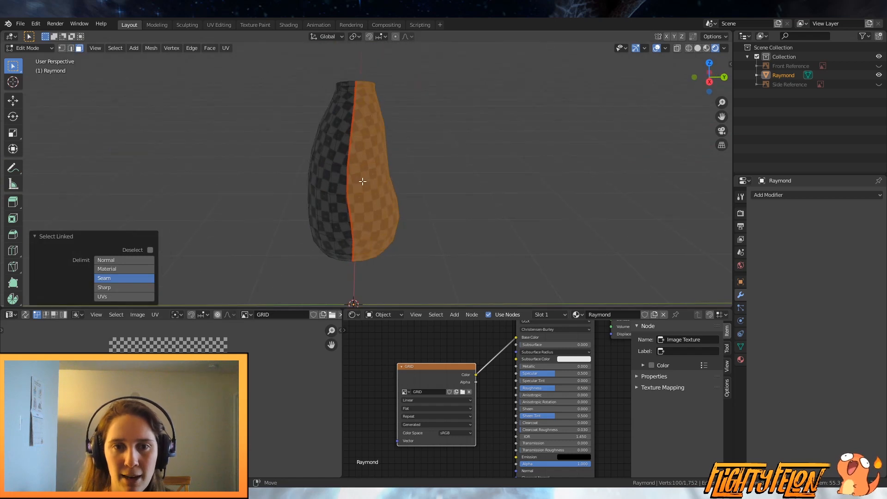
key(alt+a)
key(l)
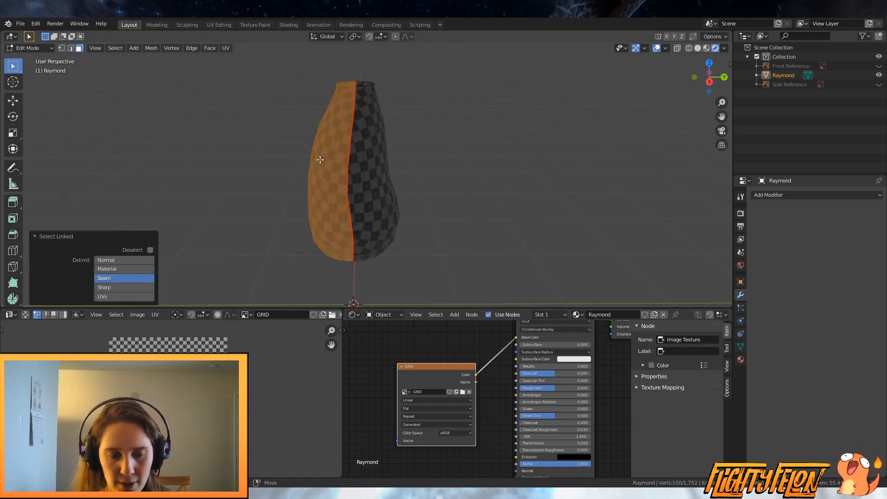
click(319, 157)
key(l)
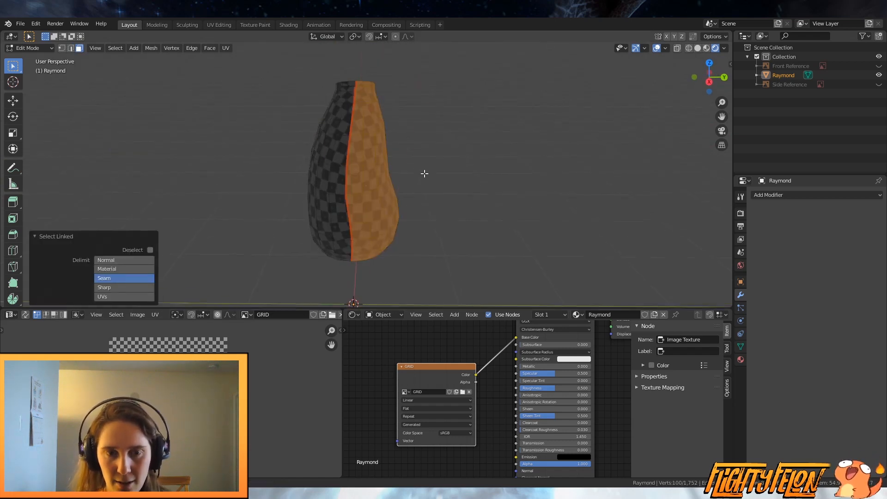
middle_drag(422, 172, 402, 171)
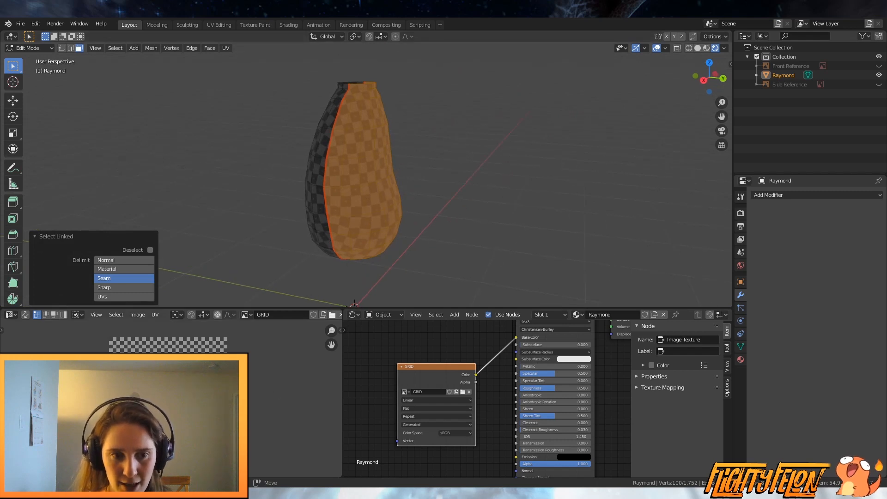
Step: Reposition the UV island of the torso's back half sideways in the UV Editor
key(a)
key(g)
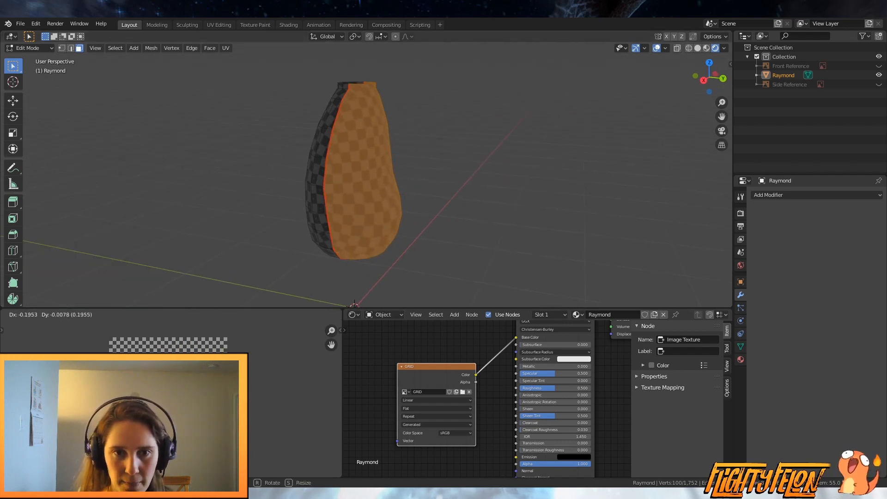
click(350, 300)
Step: Reveal all the hidden body parts in Rendered shading and clear the selection
key(alt+a)
middle_drag(387, 245, 417, 247)
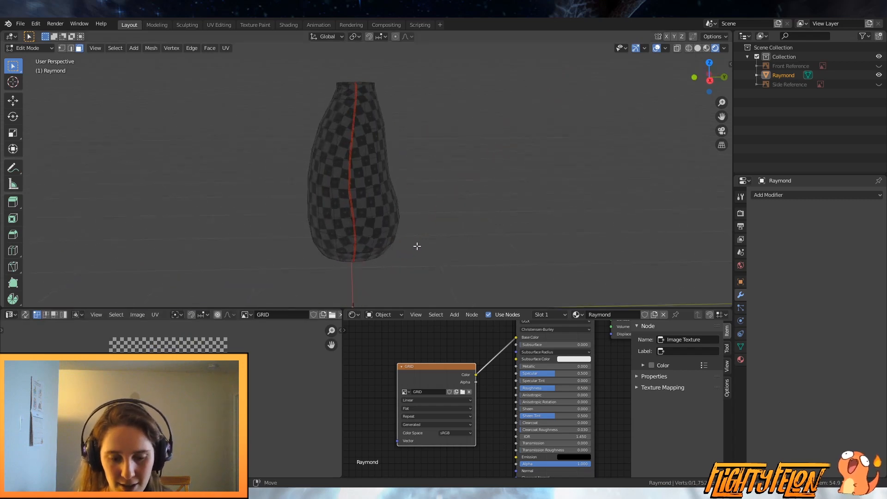
key(z)
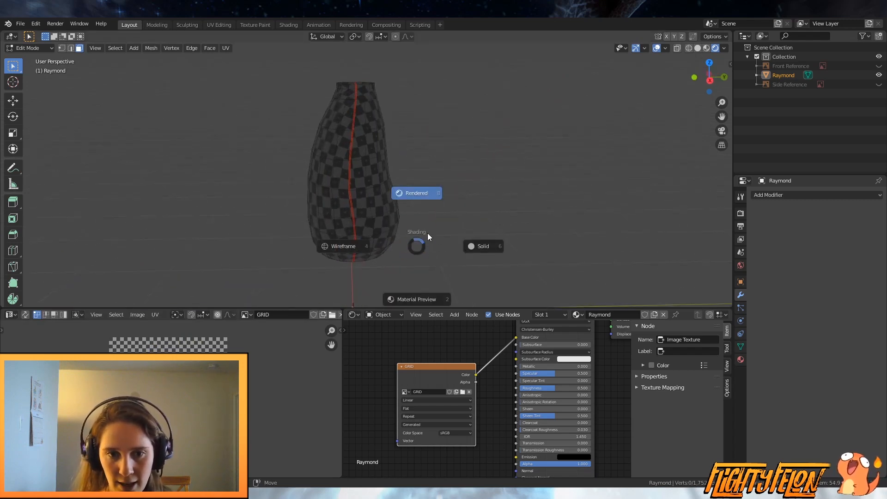
click(428, 233)
key(alt+h)
key(alt+a)
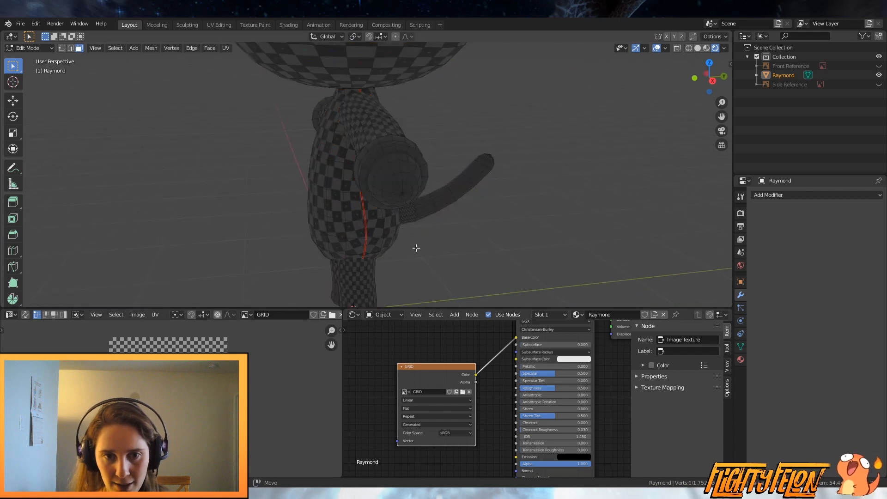
Step: Isolate the two legs by selecting their linked geometry and hiding the rest of the character
middle_drag(416, 247, 431, 199)
key(l)
key(shift+h)
scroll(402, 268, up, 2)
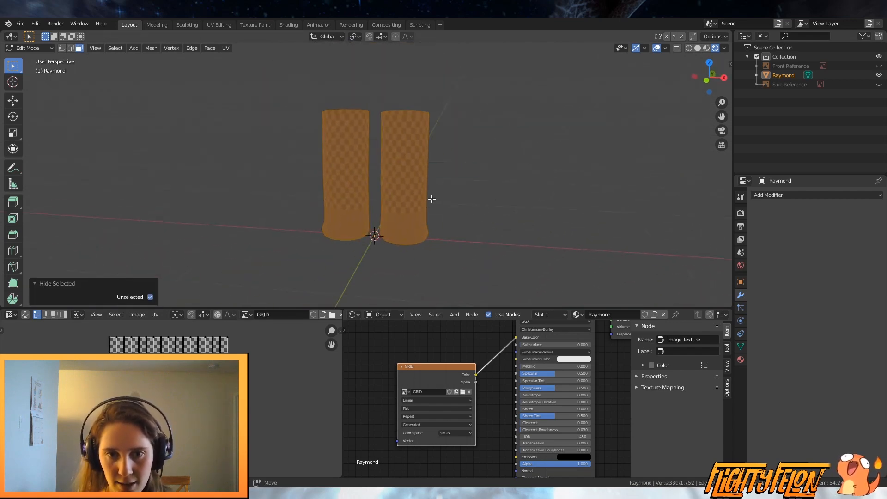
Step: Switch to edge selection and select one leg's inner vertical edge line together with the edge loop around its sole
click(71, 49)
middle_drag(379, 194, 391, 110)
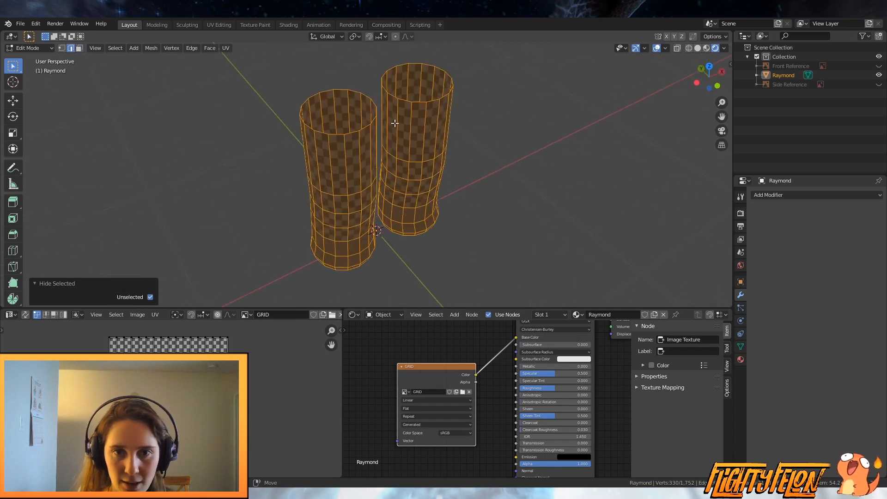
alt+click(391, 110)
middle_drag(391, 169, 375, 155)
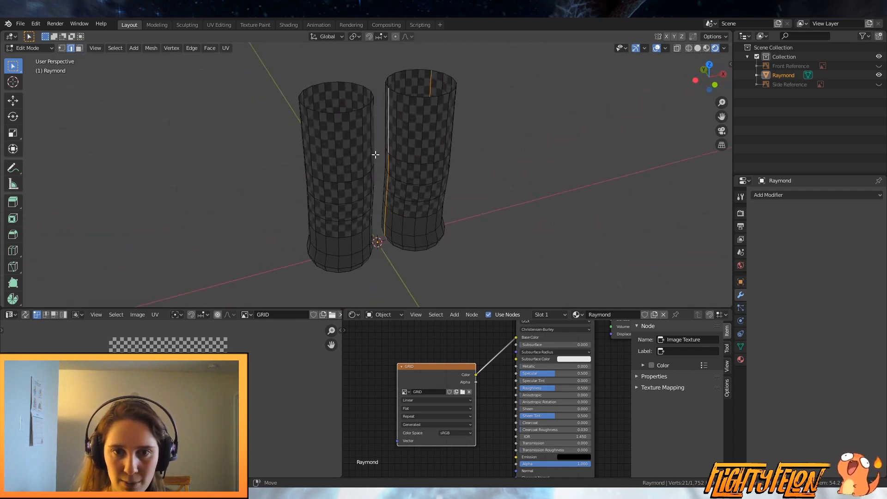
scroll(397, 171, up, 3)
middle_drag(398, 243, 393, 98)
scroll(403, 167, up, 2)
ctrl+shift+click(401, 180)
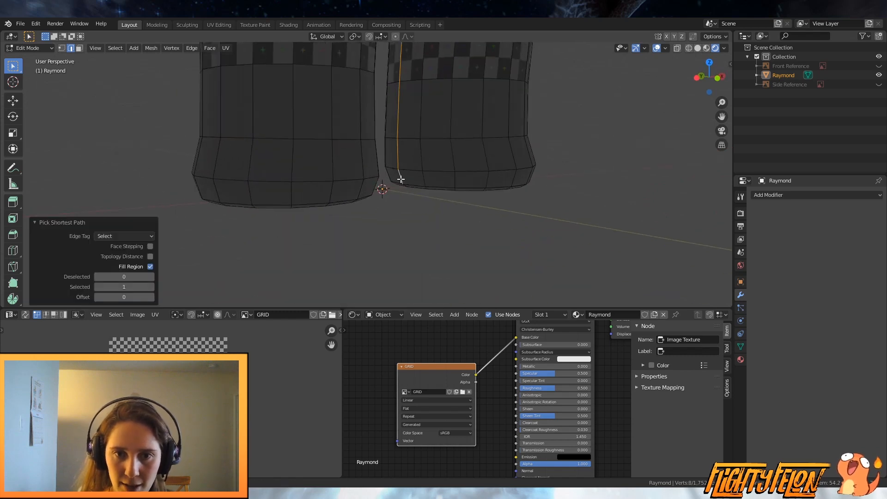
alt+shift+click(416, 182)
Step: Add the other leg's sole edge loop and inner vertical edge line to the selection and mark the selected edges of both legs as seams
middle_drag(439, 182, 379, 190)
alt+shift+click(345, 158)
scroll(386, 162, down, 3)
shift+middle_drag(387, 106, 374, 210)
ctrl+shift+click(365, 85)
scroll(364, 138, down, 1)
middle_drag(363, 181, 394, 204)
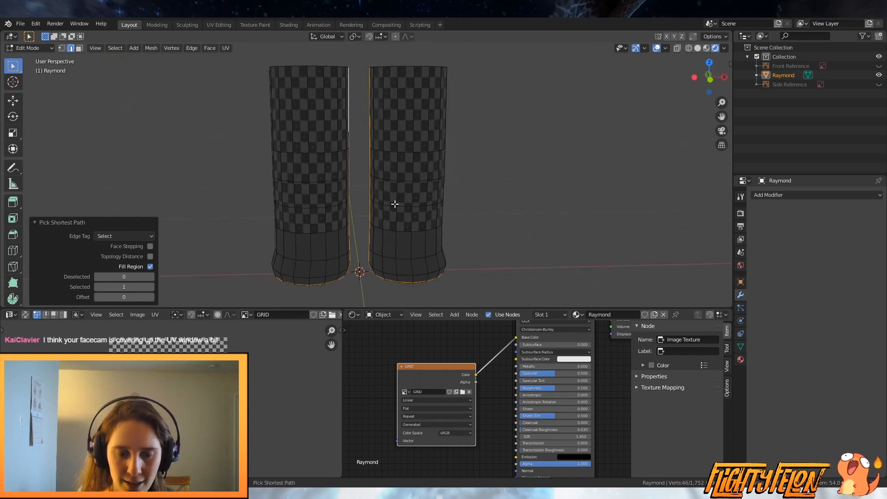
key(ctrl+e)
click(395, 204)
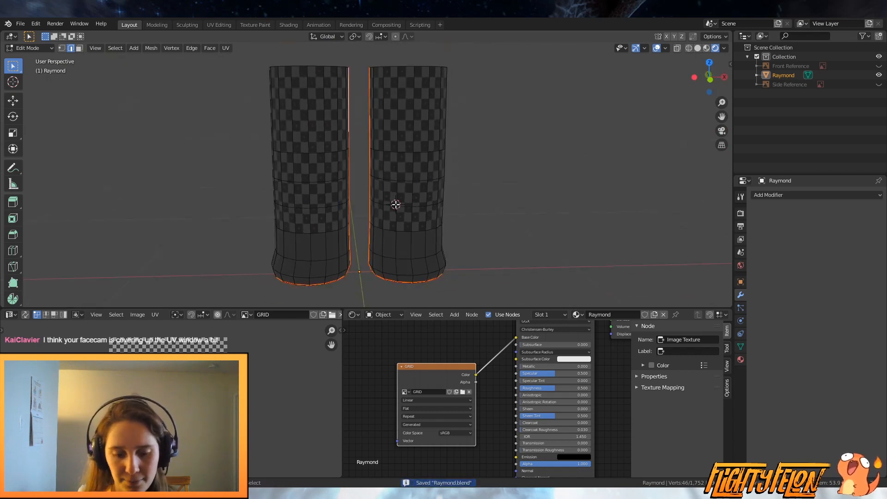
Step: Reveal all the hidden body parts and clear the selection
key(alt+h)
scroll(402, 196, down, 3)
key(alt+a)
shift+middle_drag(457, 131, 430, 198)
scroll(430, 199, down, 2)
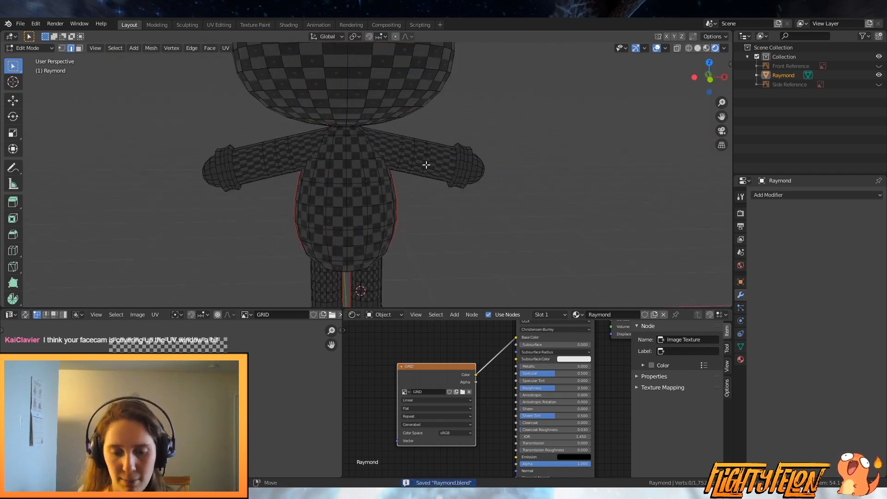
Step: Isolate the two arms by selecting only their linked geometry and hiding the rest of the character
key(l)
key(l)
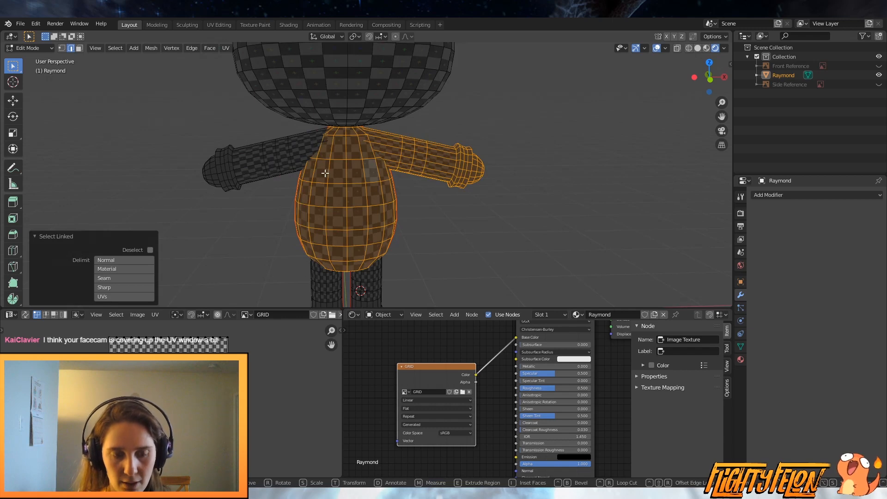
click(364, 172)
key(l)
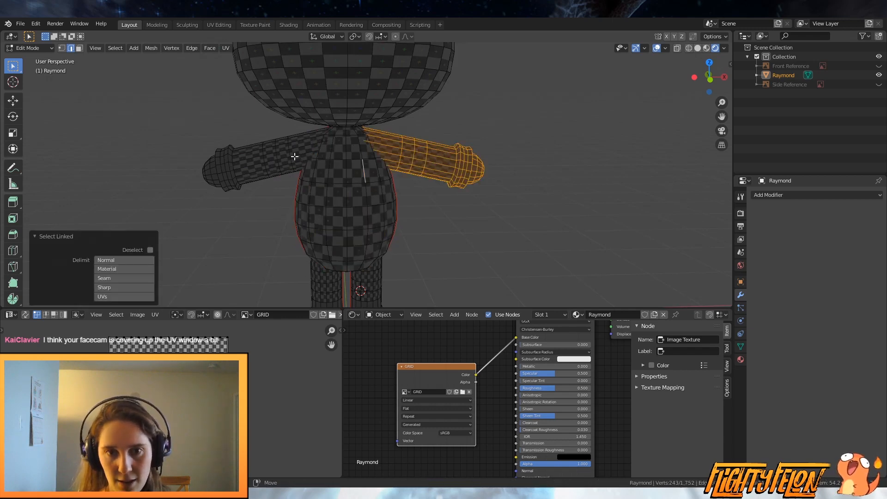
key(l)
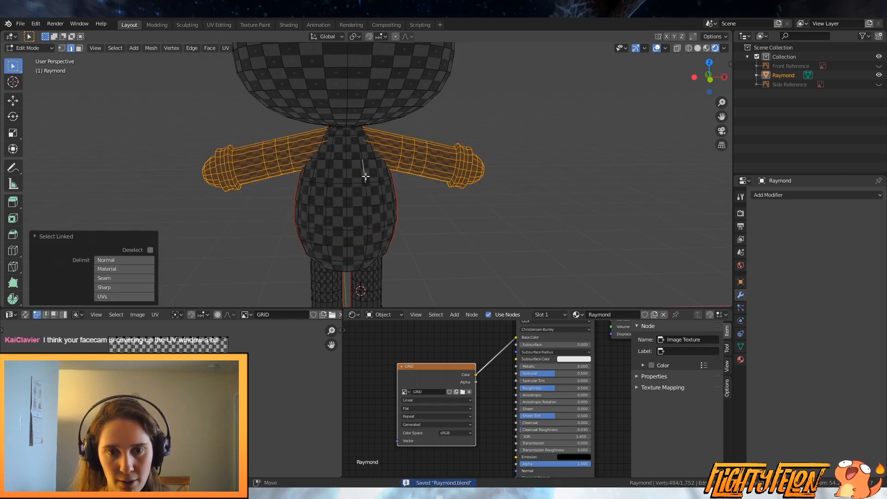
shift+click(365, 175)
key(shift+h)
Step: Select the lengthwise underside edge line of both arms from the shoulder opening to the cuff
middle_drag(482, 209, 475, 136)
scroll(462, 144, up, 2)
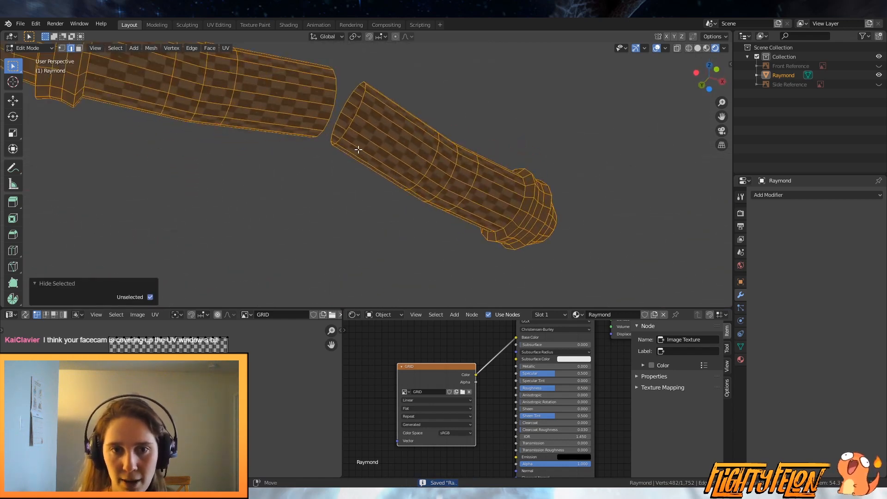
click(359, 151)
scroll(524, 212, up, 2)
shift+middle_drag(537, 169, 492, 142)
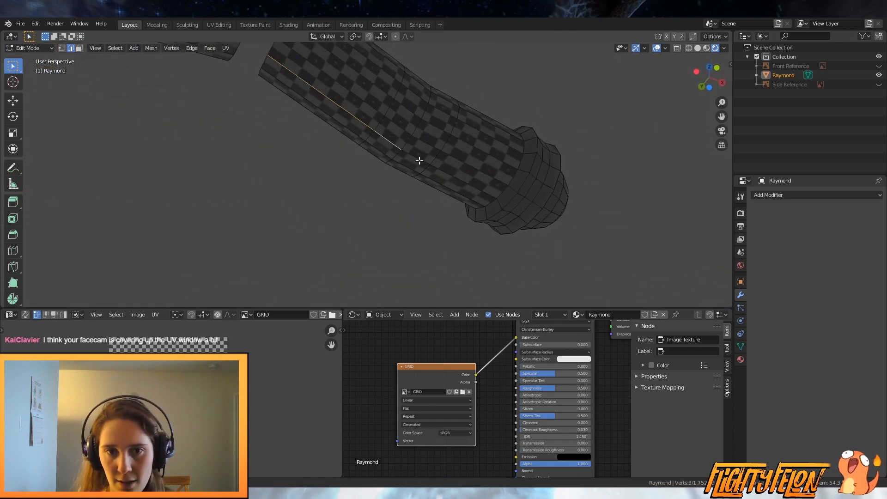
scroll(379, 166, down, 1)
shift+middle_drag(333, 153, 454, 212)
scroll(370, 121, down, 1)
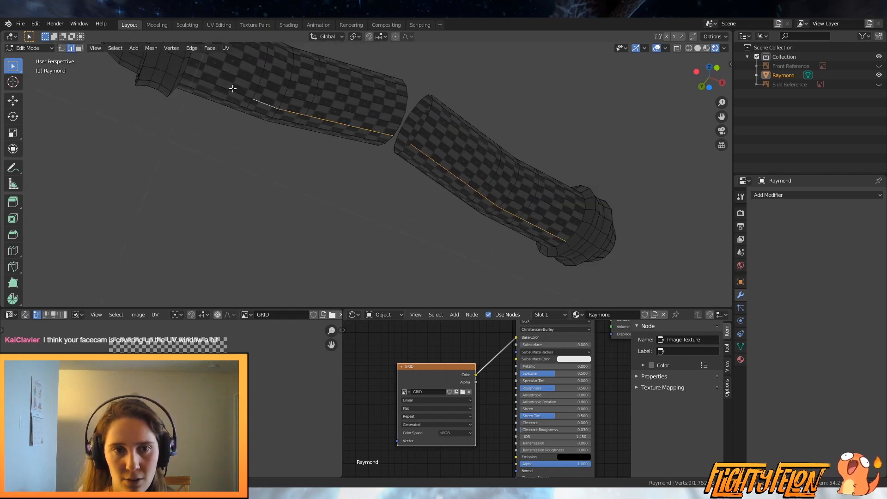
scroll(504, 237, up, 1)
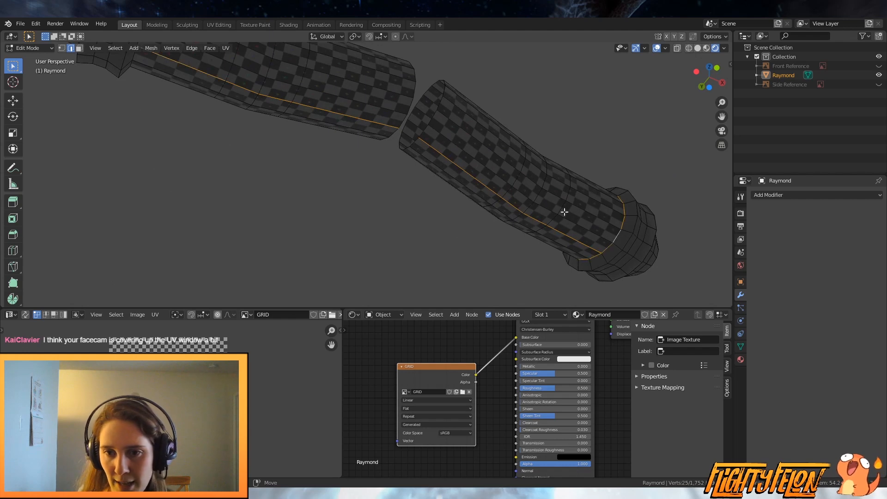
Step: Select the edge loops bordering one arm's cuff and extend the underside edge line across the cuff and over the hand
mouse_move(527, 200)
middle_down()
mouse_move(378, 163)
mouse_move(396, 220)
mouse_move(428, 263)
mouse_move(493, 280)
mouse_move(636, 204)
mouse_move(645, 174)
mouse_move(638, 204)
mouse_move(562, 206)
mouse_move(542, 196)
mouse_move(539, 164)
mouse_move(534, 182)
mouse_move(510, 201)
middle_up()
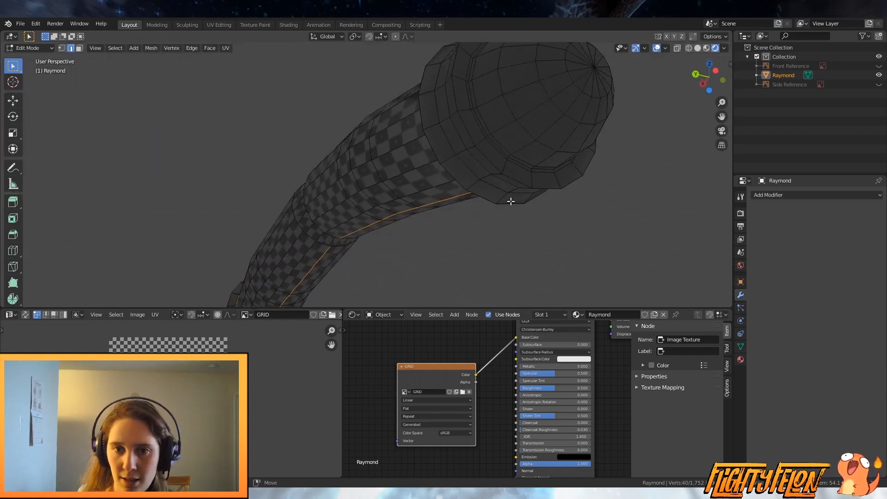
middle_drag(503, 151, 420, 165)
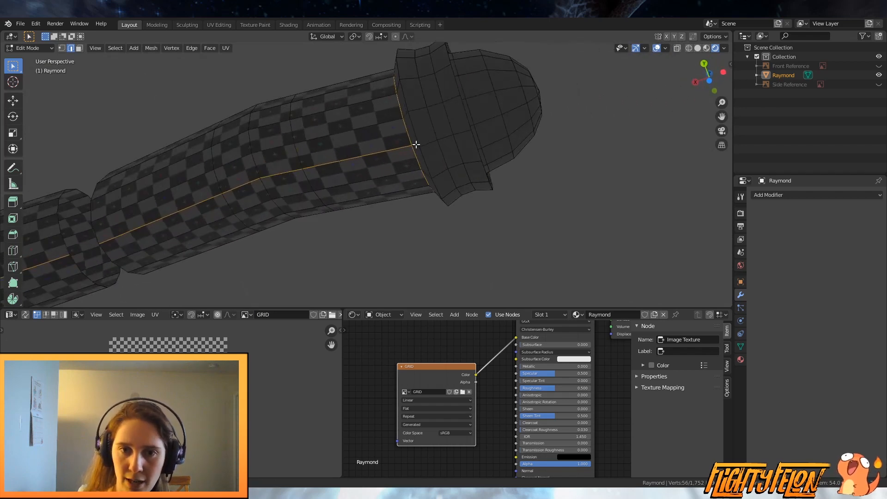
middle_drag(456, 134, 417, 174)
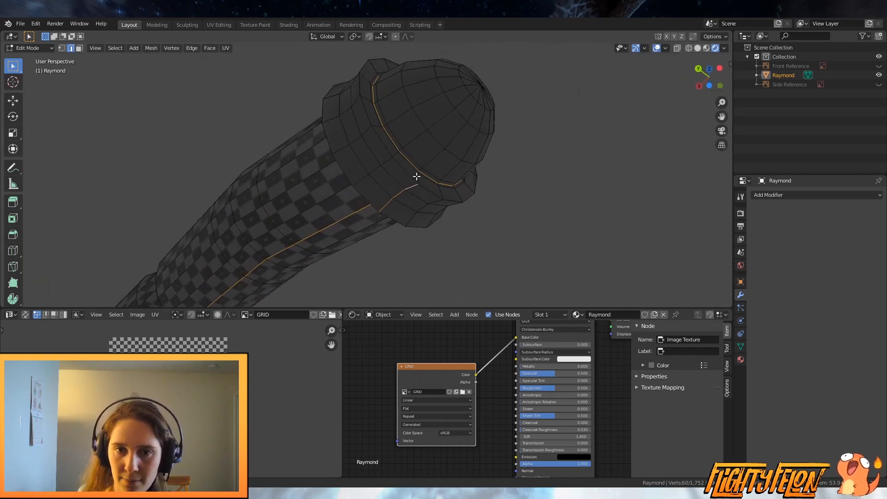
shift+click(416, 177)
scroll(414, 203, down, 4)
scroll(409, 197, up, 2)
scroll(411, 197, up, 1)
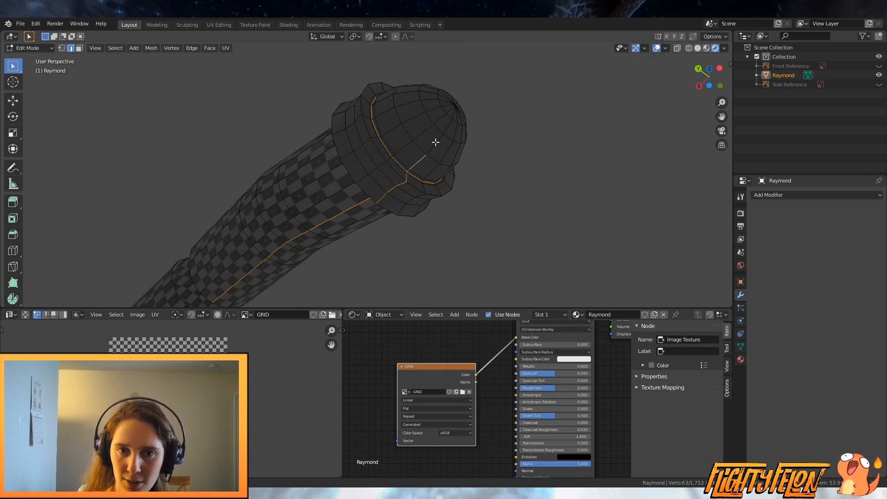
shift+click(446, 127)
Step: Add the other hand's underside edge line, from the loop at the hand's base to the fingertip, to the selection
scroll(417, 221, down, 7)
middle_drag(323, 241, 497, 140)
scroll(358, 174, up, 5)
scroll(354, 174, up, 2)
middle_drag(342, 171, 457, 211)
scroll(456, 211, up, 1)
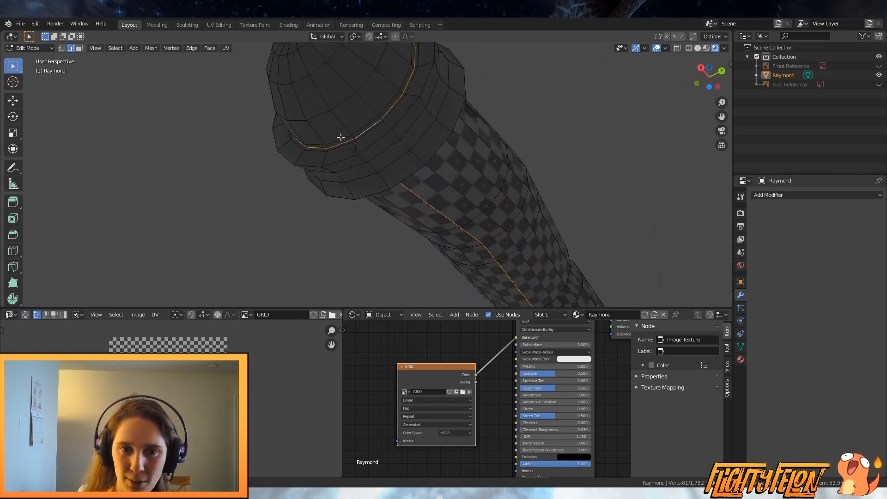
shift+click(351, 134)
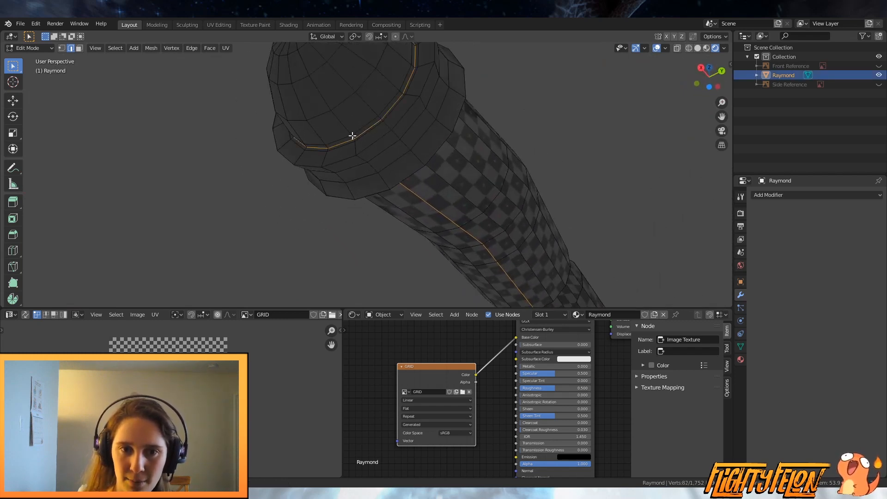
shift+click(301, 61)
Step: Complete the second arm's underside edge line by selecting the edges across its cuff down to the wrist loop
scroll(354, 134, down, 3)
middle_drag(355, 134, 292, 230)
scroll(408, 232, up, 3)
shift+click(364, 200)
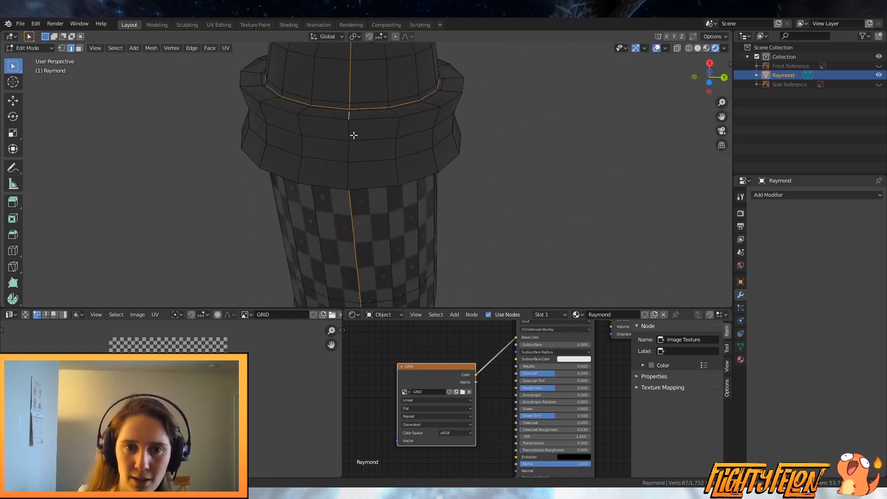
middle_drag(349, 173, 352, 224)
scroll(383, 231, down, 3)
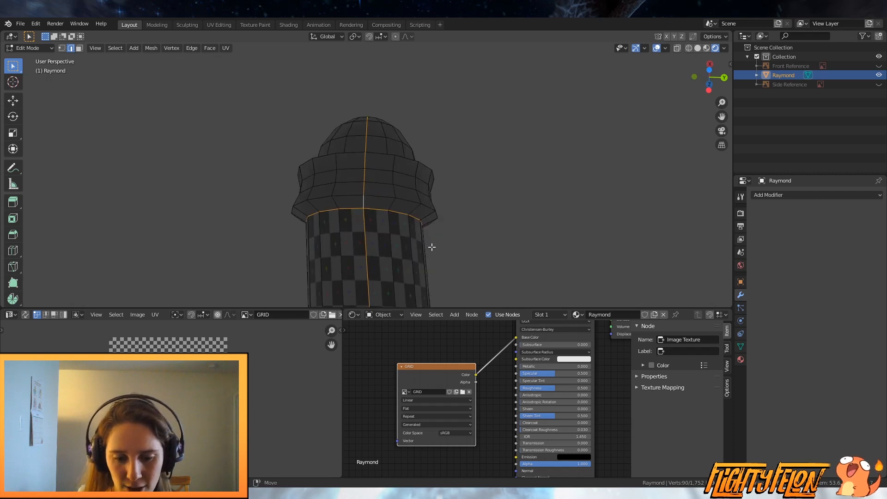
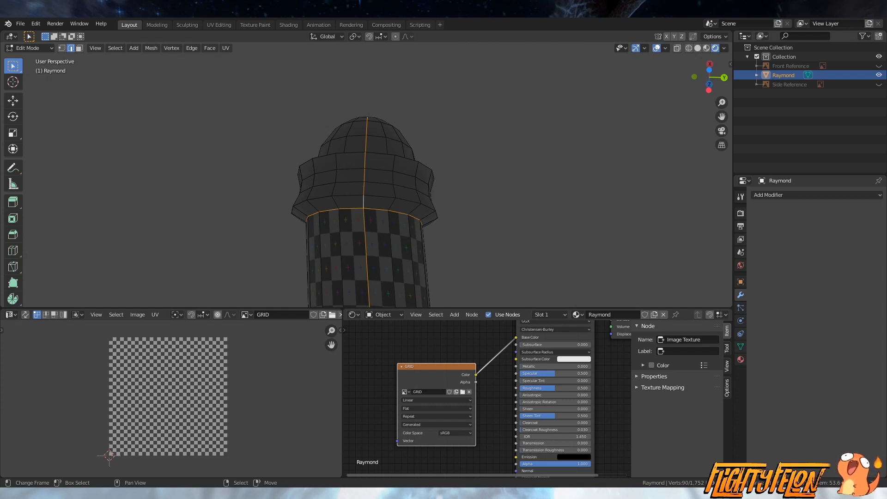
Step: Mark all the selected arm, wrist and hand edges as seams
middle_drag(355, 111, 343, 233)
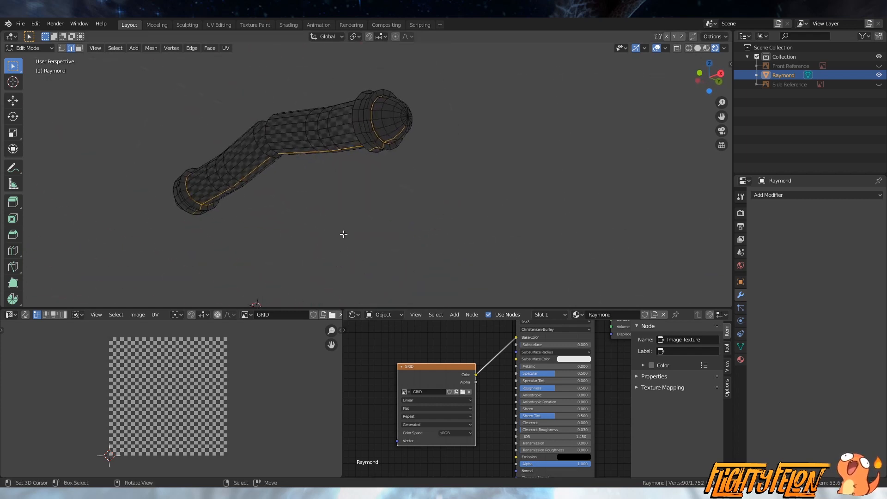
key(ctrl+e)
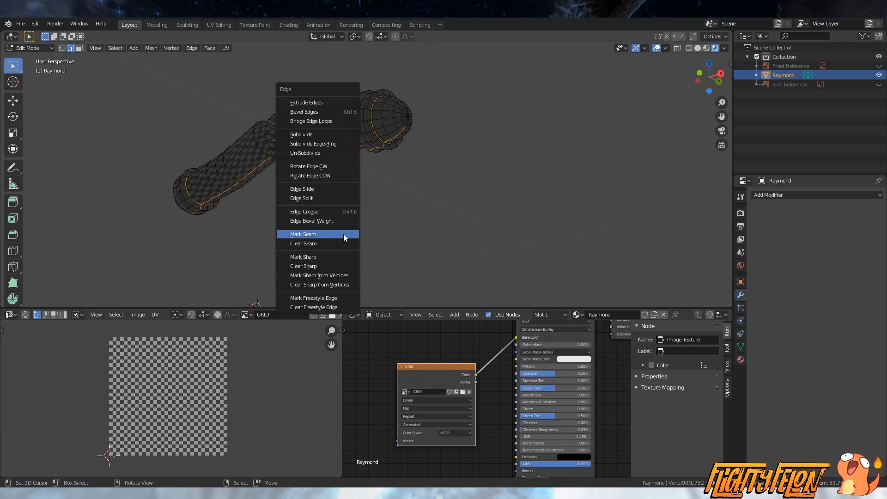
click(343, 233)
Step: Select the two protruding rim edge loops of the cuff on each arm
middle_drag(363, 208, 550, 258)
scroll(439, 243, up, 5)
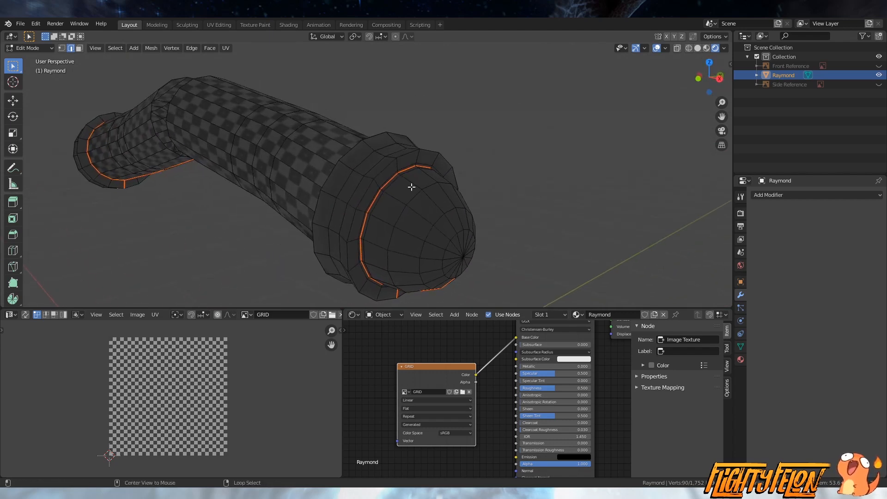
alt+click(387, 170)
mouse_move(386, 170)
middle_down()
mouse_move(485, 188)
mouse_move(496, 161)
mouse_move(358, 190)
mouse_move(370, 175)
middle_up()
scroll(496, 161, down, 3)
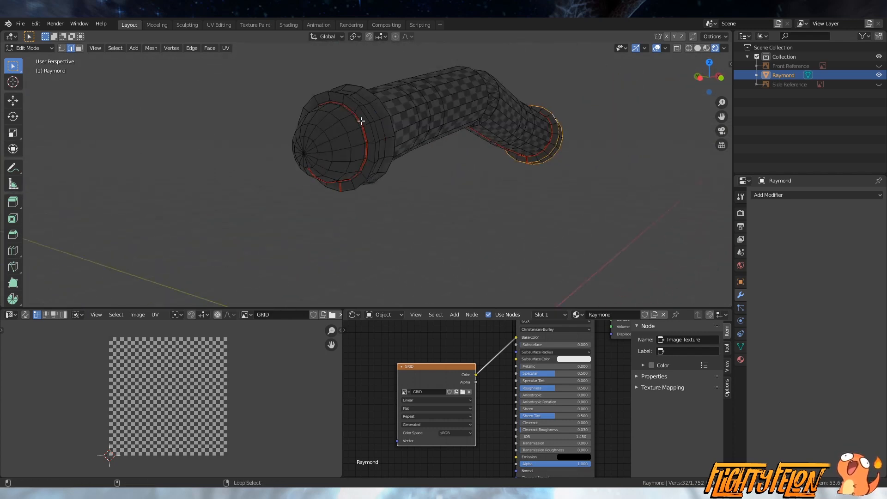
middle_drag(364, 115, 252, 134)
alt+click(252, 134)
key(ctrl+e)
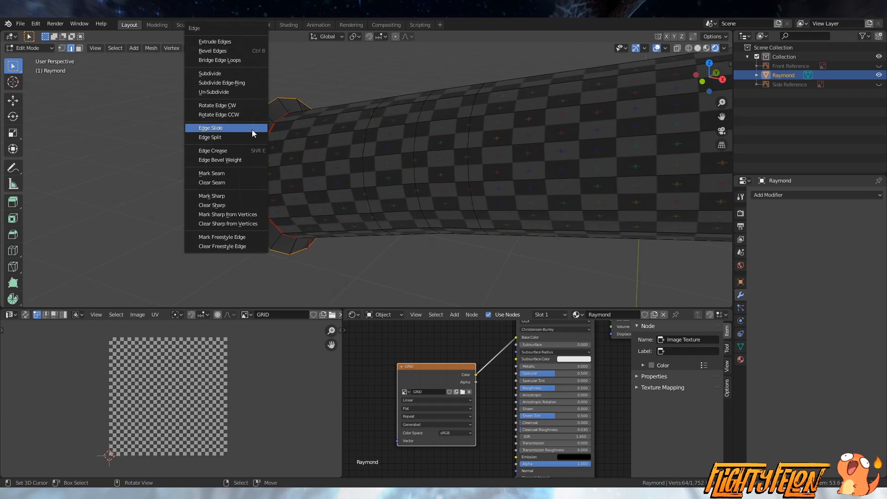
click(252, 129)
click(266, 142)
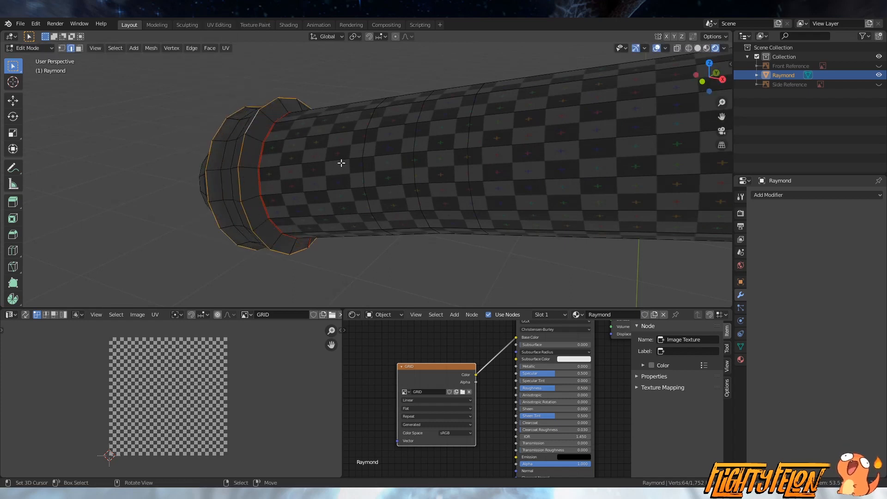
Step: Mark the selected cuff rim loops on both arms as seams
alt+click(242, 144)
key(ctrl+e)
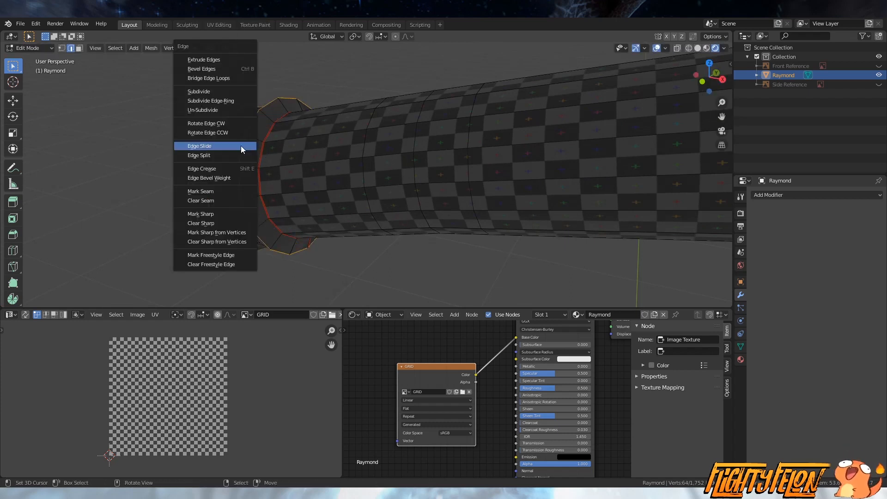
click(214, 192)
scroll(319, 184, down, 4)
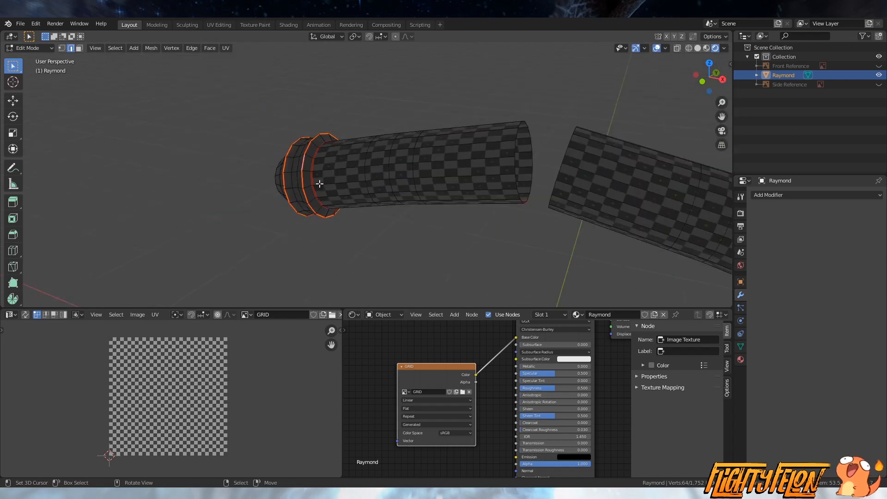
Step: Clear the selection and save the file
key(alt+a)
middle_drag(394, 192, 576, 206)
key(ctrl+s)
scroll(554, 203, up, 3)
middle_drag(420, 196, 447, 192)
Step: Reveal the whole character and isolate the tail by selecting its linked geometry and hiding everything else
key(alt+h)
key(alt+a)
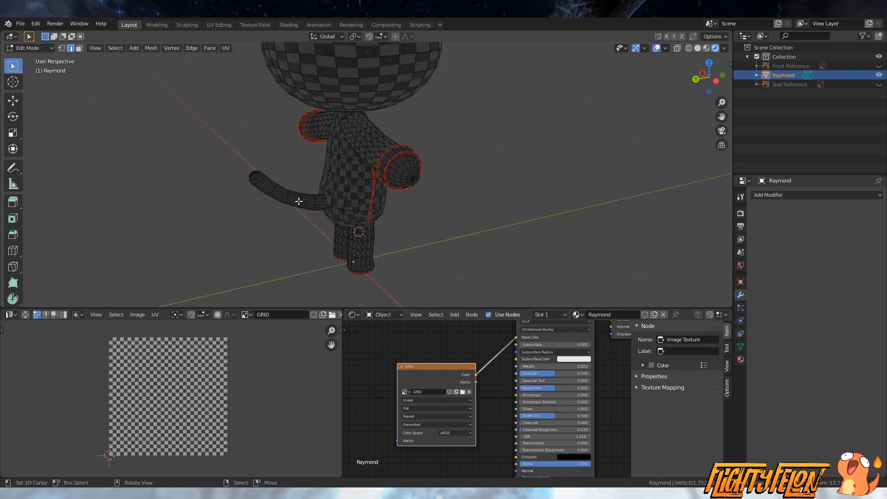
key(l)
middle_drag(309, 203, 354, 164)
key(shift+h)
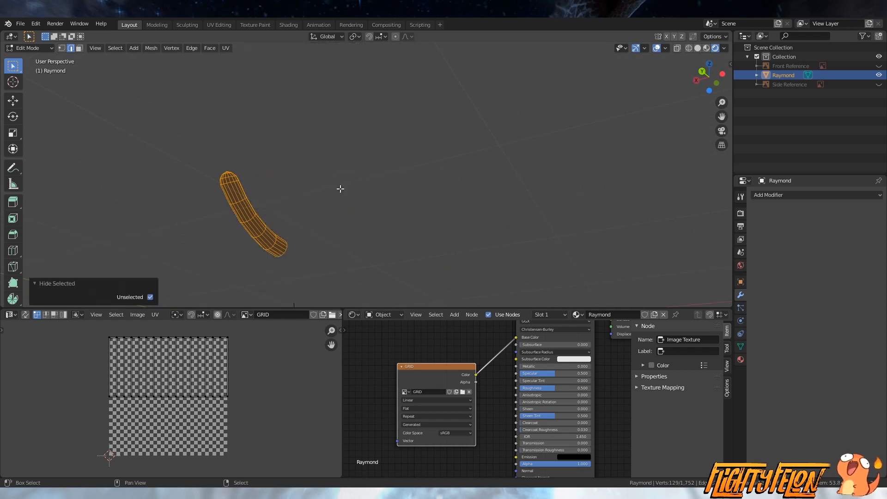
Step: Select the tail's lengthwise underside edge line and mark it as a seam
scroll(296, 252, up, 2)
shift+middle_drag(296, 254, 394, 124)
scroll(393, 125, up, 2)
alt+right_click(376, 151)
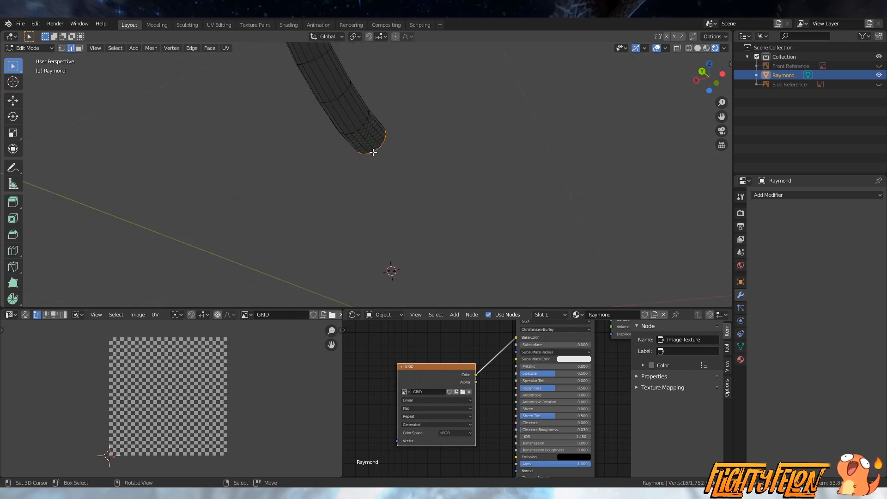
mouse_move(373, 153)
shift+middle_down()
mouse_move(393, 179)
mouse_move(365, 117)
mouse_move(289, 190)
mouse_move(436, 183)
shift+middle_up()
key(ctrl+e)
click(380, 192)
Step: Reveal the whole character and isolate the head with its ears by selecting their linked geometry and hiding everything else
key(alt+h)
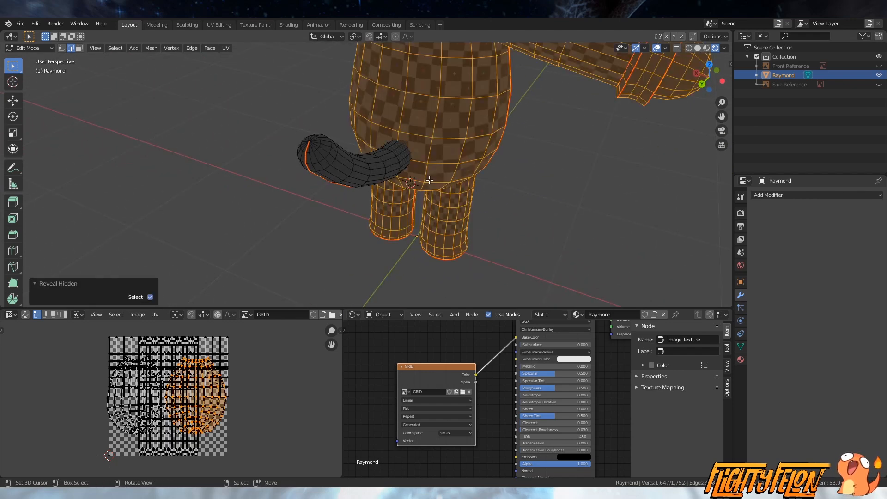
scroll(429, 180, down, 3)
key(alt+a)
scroll(430, 180, down, 4)
shift+middle_drag(445, 149, 409, 220)
key(l)
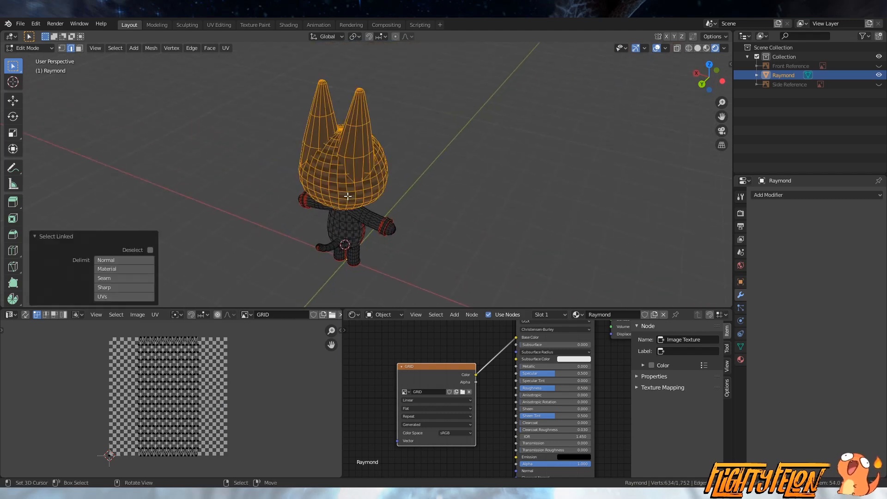
middle_drag(398, 187, 484, 159)
key(shift+h)
Step: Replace the selection with the lengthwise edge loops down the sides of the head and the outer edges of both ears
scroll(361, 151, up, 2)
alt+click(322, 121)
key(a)
alt+click(291, 151)
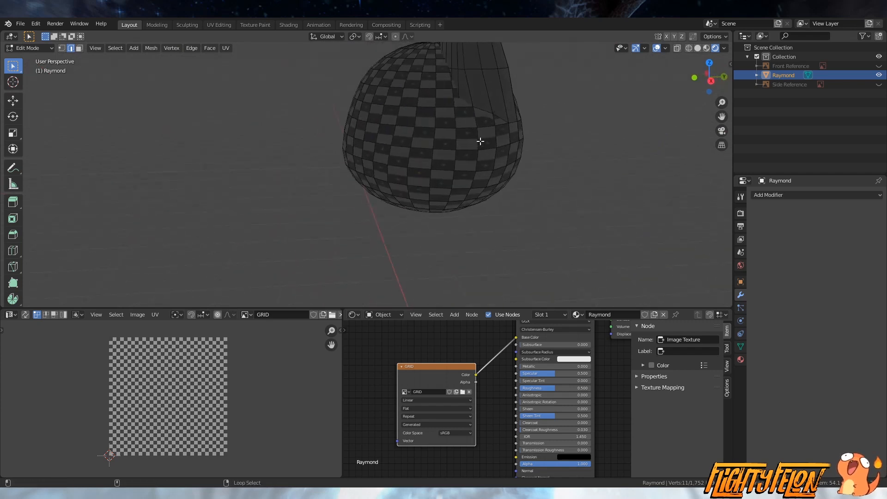
alt+shift+click(479, 140)
alt+shift+click(470, 95)
scroll(467, 95, down, 2)
shift+middle_drag(465, 96, 413, 223)
alt+shift+click(266, 245)
middle_drag(266, 245, 390, 189)
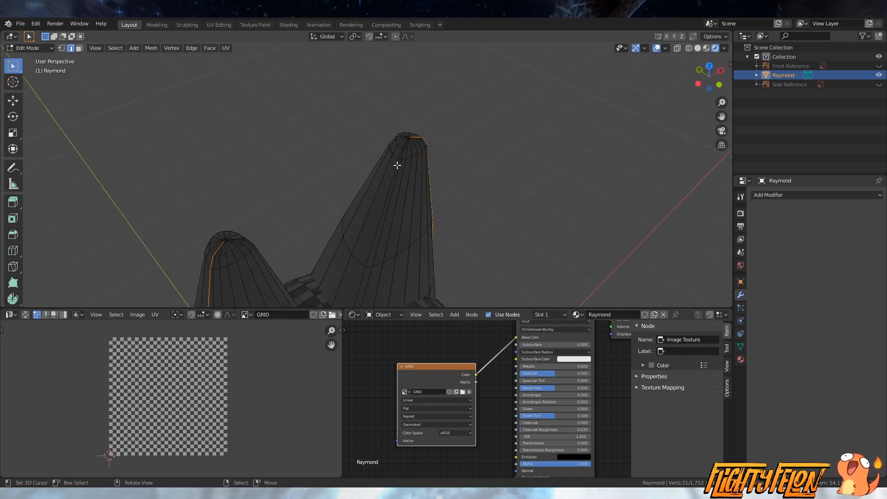
Step: Add the inner lengthwise edge line of each ear to the selection
alt+shift+click(395, 157)
middle_drag(396, 154, 329, 196)
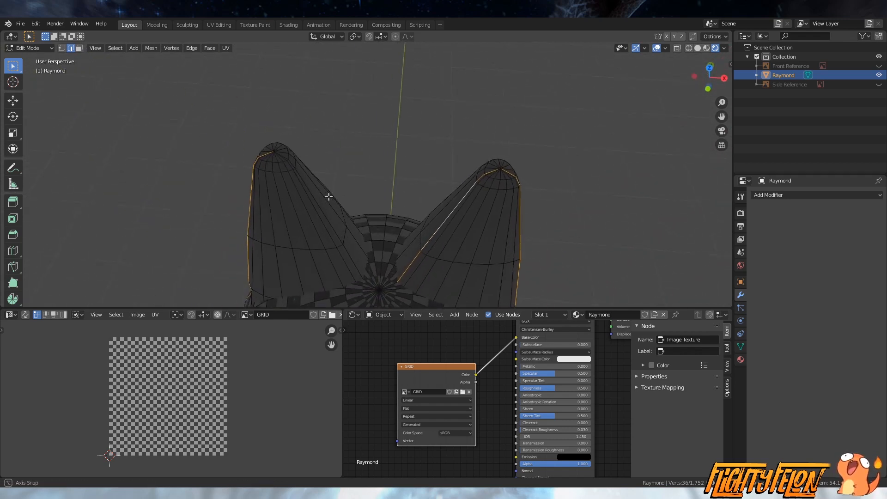
alt+shift+right_click(303, 178)
shift+middle_drag(364, 214, 344, 154)
scroll(387, 246, up, 3)
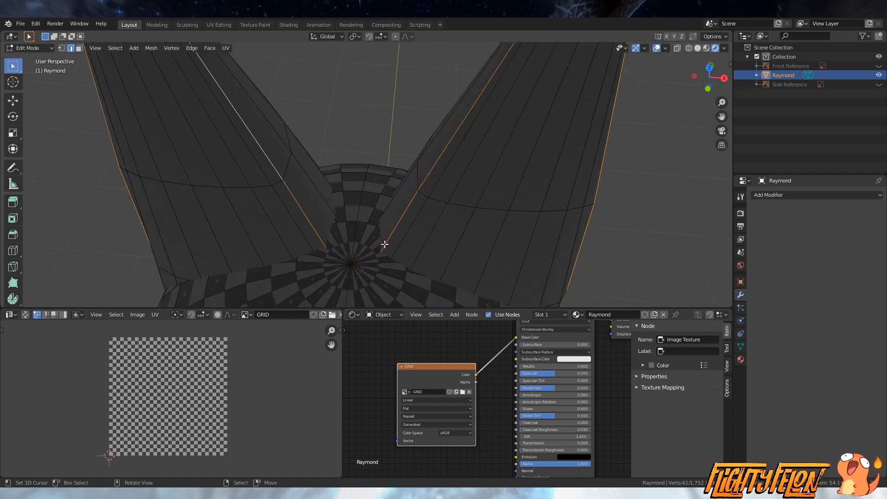
Step: Add the edge ring around the crown of the head and deselect its front portion
alt+shift+click(372, 232)
middle_drag(373, 232, 404, 219)
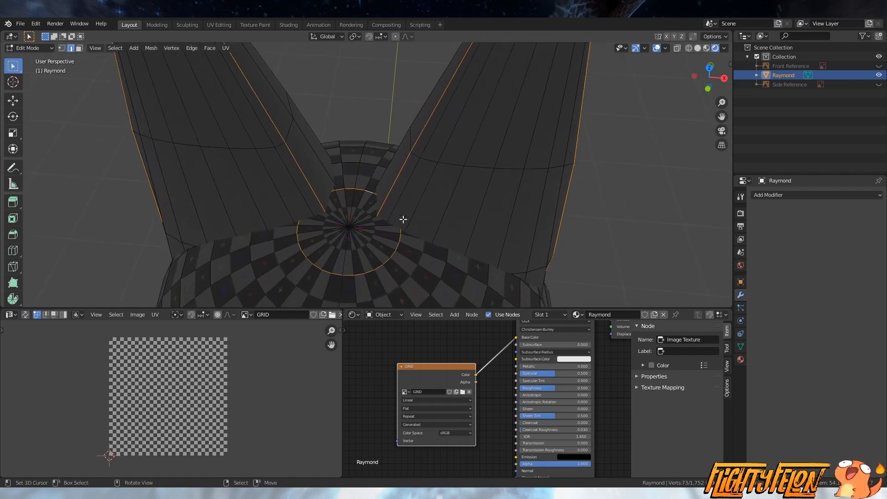
key(c)
mouse_move(412, 246)
shift+mouse_down()
mouse_move(380, 268)
mouse_move(297, 230)
mouse_move(363, 278)
mouse_move(402, 235)
shift+mouse_up()
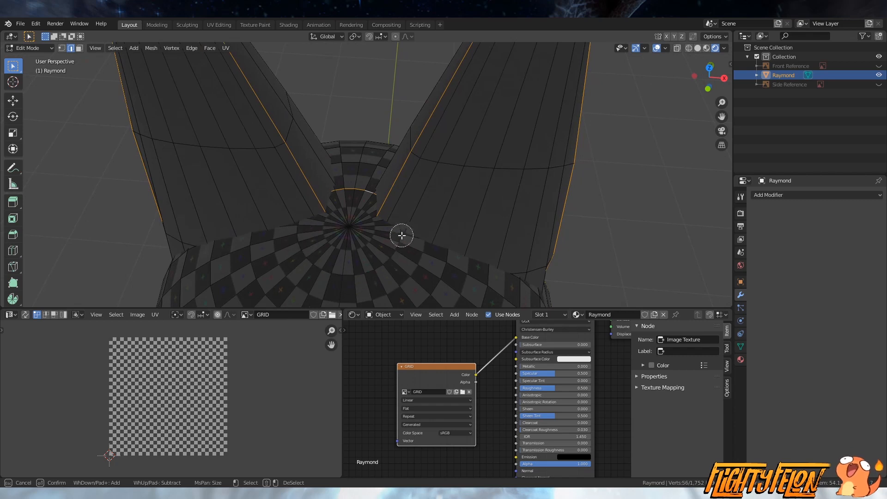
key(Escape)
key(x)
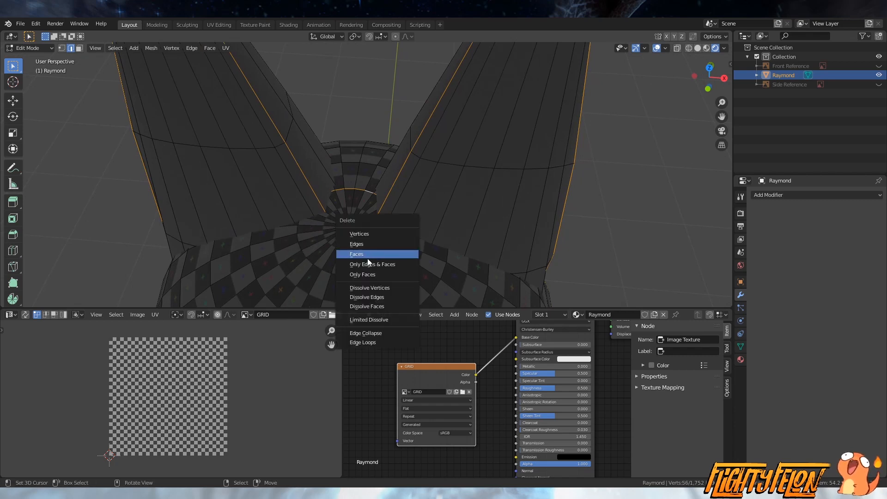
Step: Make the head see-through and add the edge loops at the base of both ears to the selection
key(alt+z)
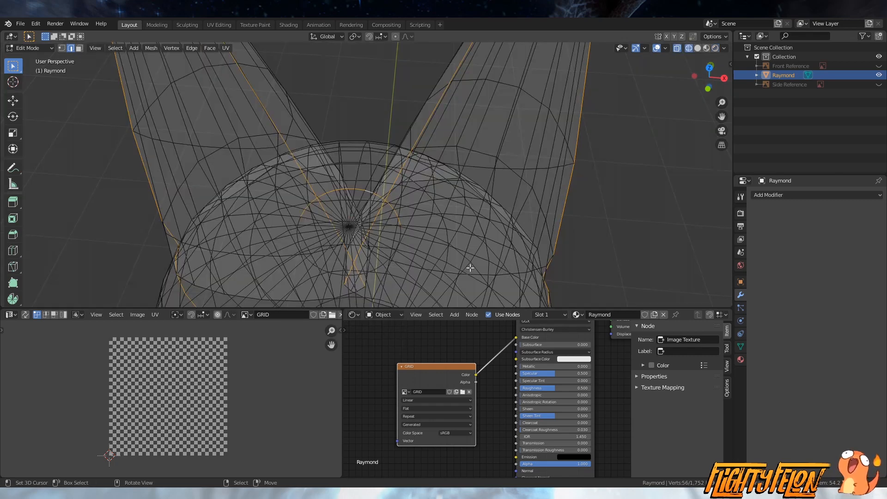
middle_drag(470, 267, 329, 163)
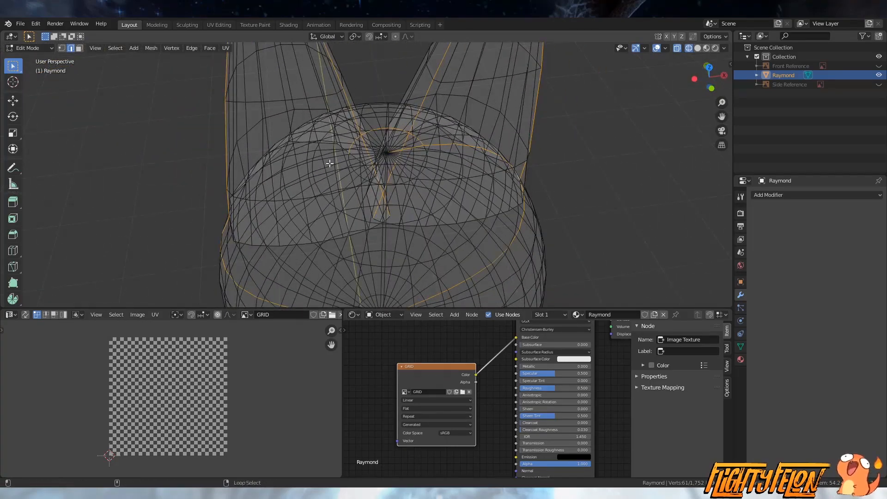
scroll(330, 165, down, 6)
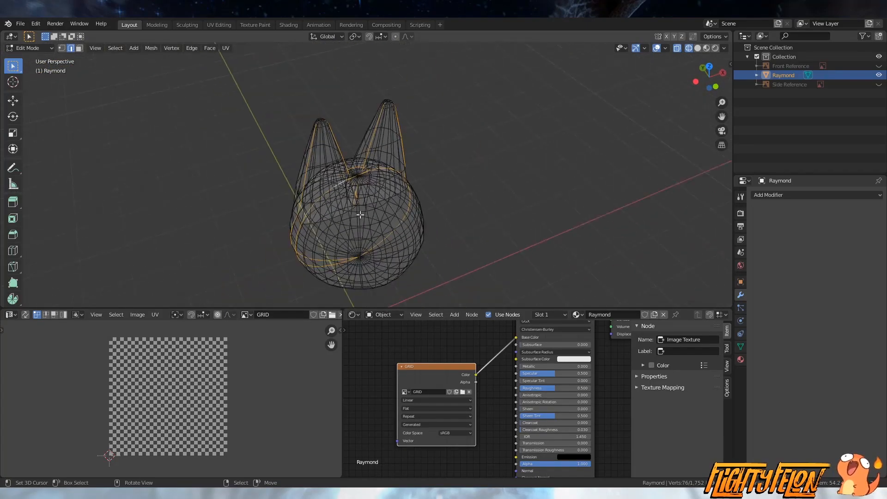
scroll(412, 186, up, 5)
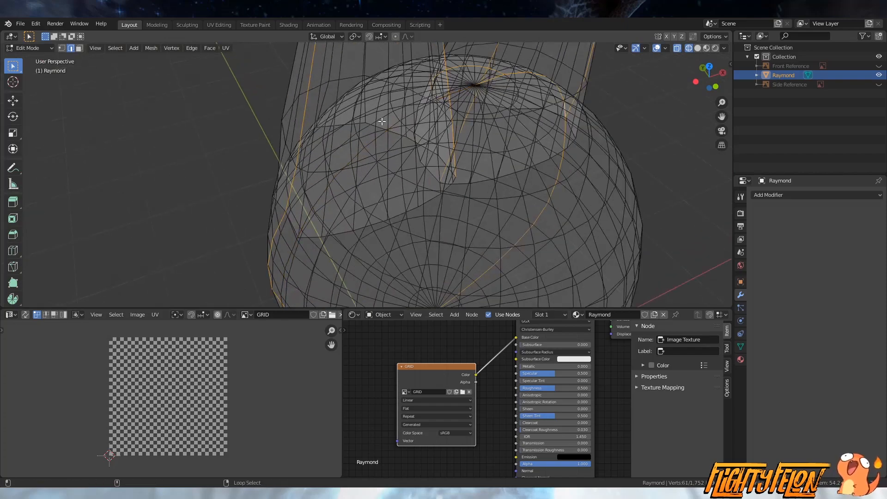
scroll(383, 122, down, 5)
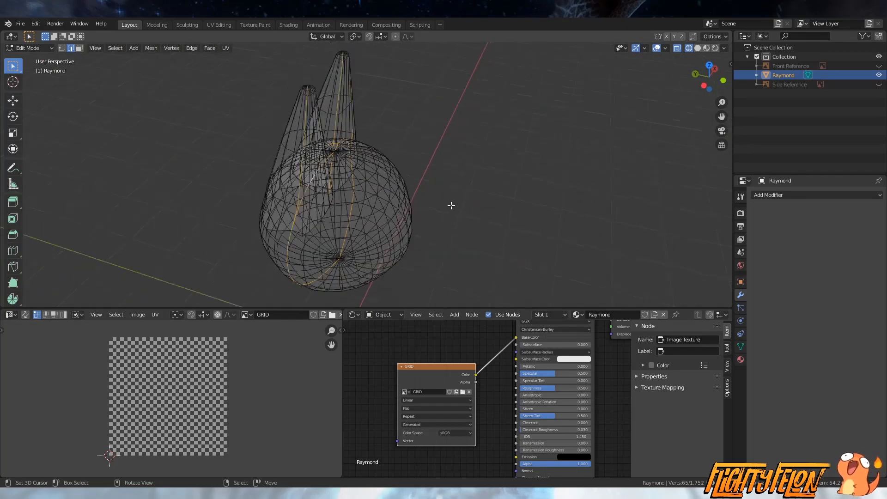
middle_drag(451, 203, 432, 222)
scroll(432, 221, up, 3)
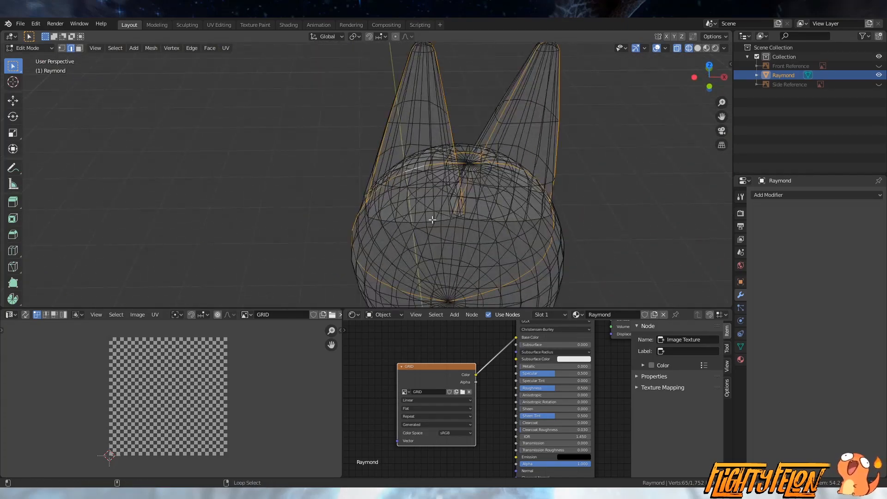
alt+shift+click(429, 222)
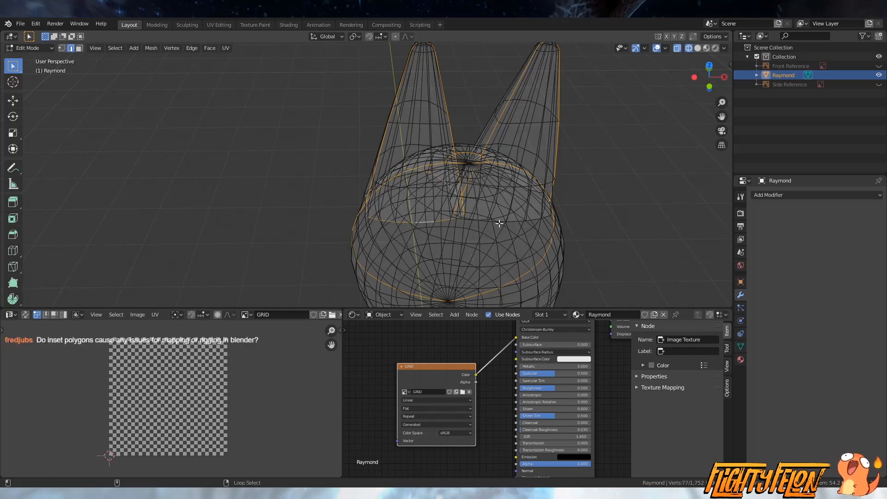
alt+shift+click(502, 221)
scroll(499, 224, down, 3)
middle_drag(499, 224, 495, 242)
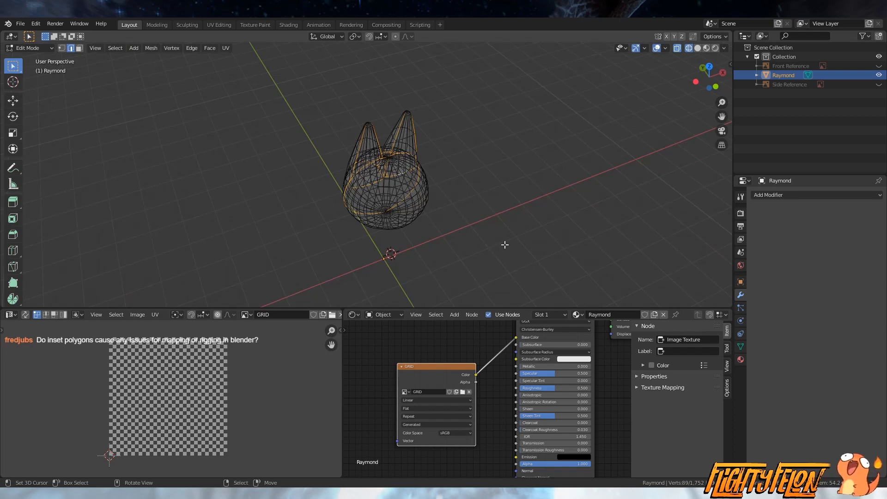
Step: Switch the 3D view to solid shading with the isolated head and ears in view
scroll(505, 244, down, 2)
middle_drag(504, 245, 523, 226)
scroll(523, 226, up, 4)
mouse_move(428, 250)
middle_down()
mouse_move(501, 194)
mouse_move(541, 192)
middle_up()
key(z)
click(594, 192)
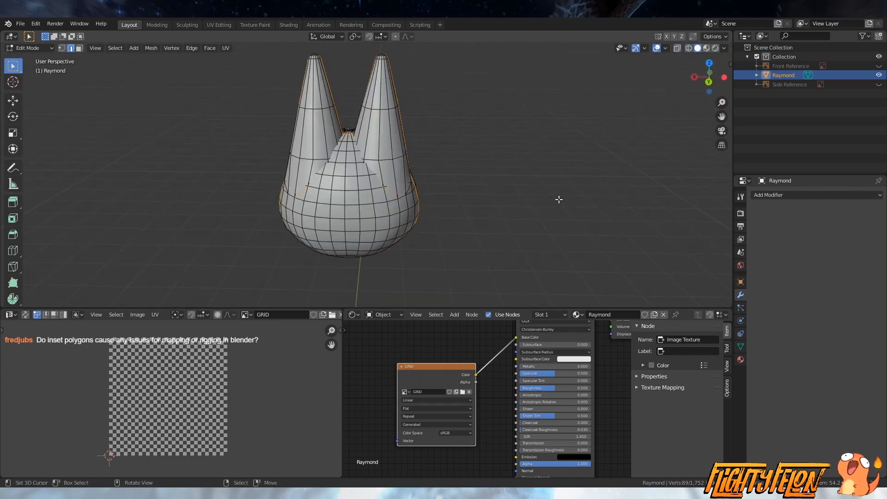
Step: Correct the edge selection around the ear bases and mark the selected head and ear edges as seams
scroll(403, 206, up, 2)
middle_drag(396, 196, 411, 199)
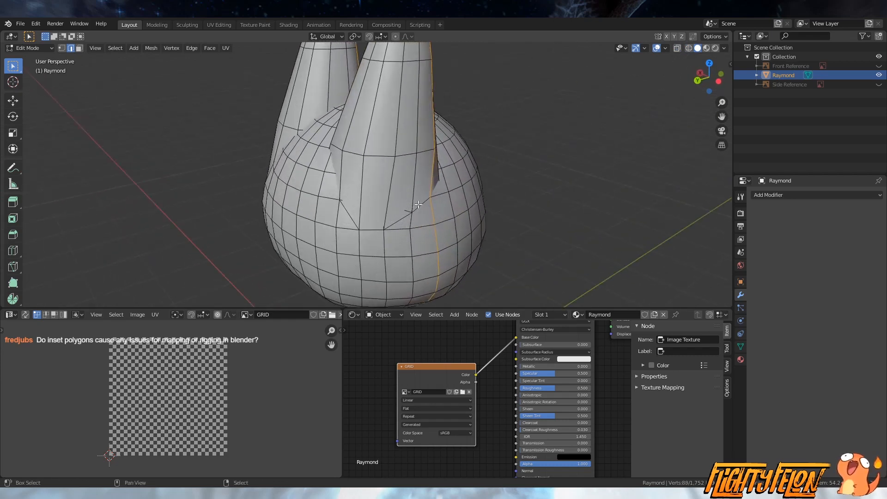
middle_drag(309, 225, 422, 206)
scroll(304, 218, up, 4)
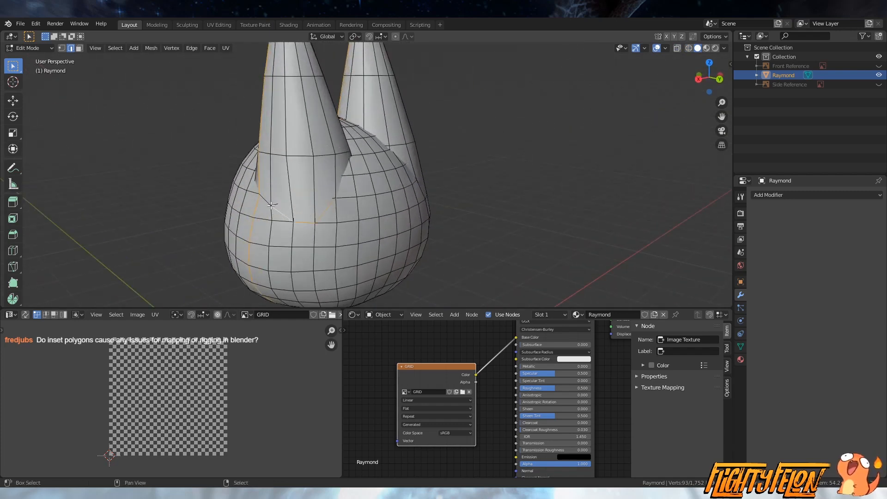
scroll(266, 198, down, 4)
middle_drag(266, 197, 445, 214)
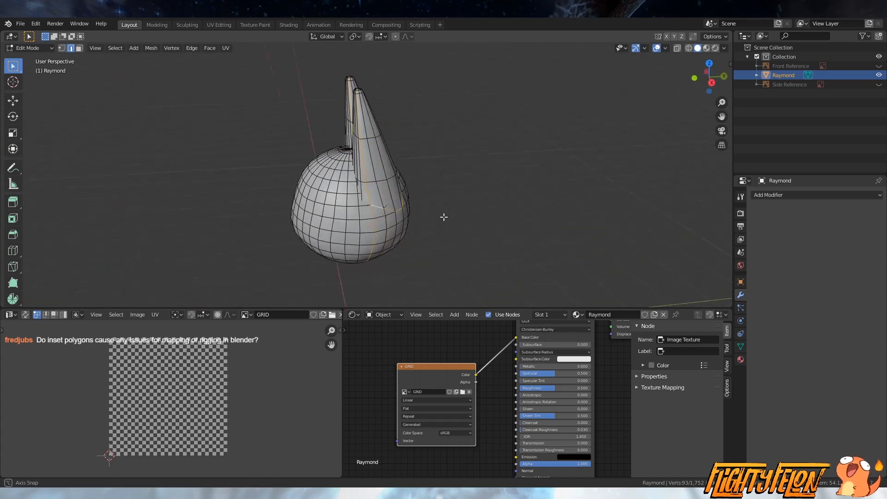
scroll(410, 214, up, 3)
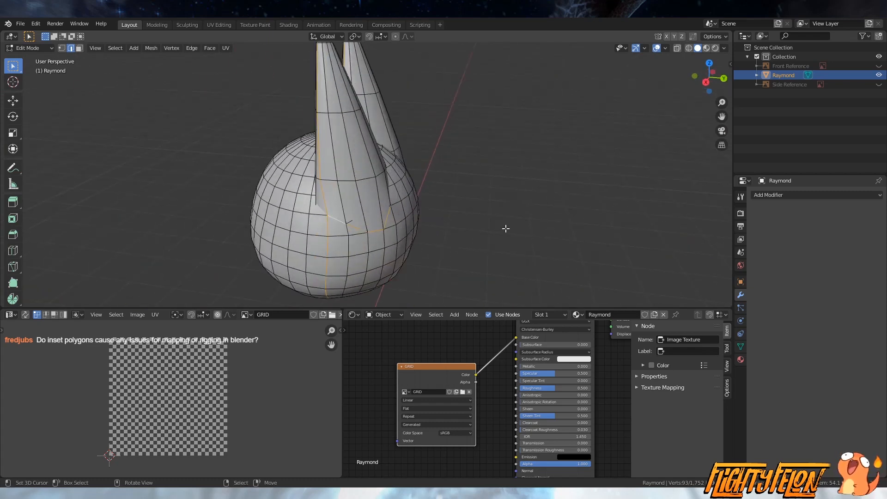
middle_drag(505, 228, 470, 223)
right_click(471, 223)
click(470, 223)
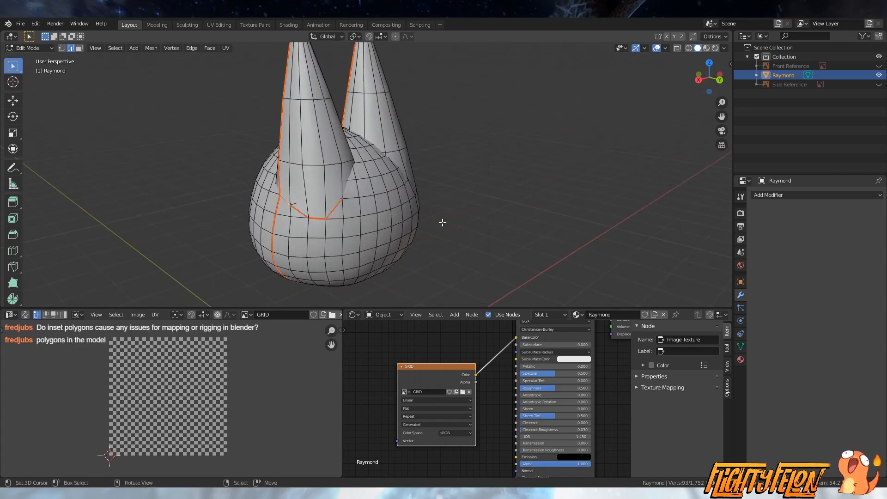
Step: Select all geometry linked to the head and ears and unwrap it
key(ctrl+l)
key(u)
click(385, 214)
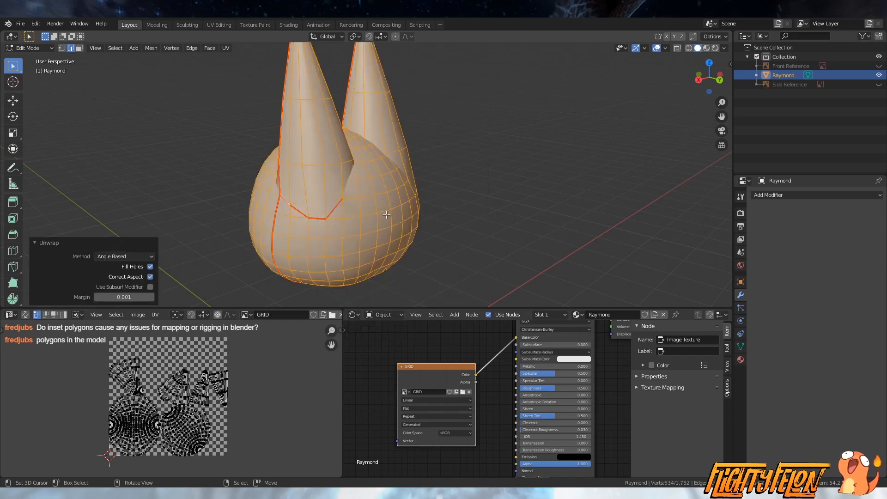
scroll(240, 402, up, 3)
scroll(240, 401, down, 3)
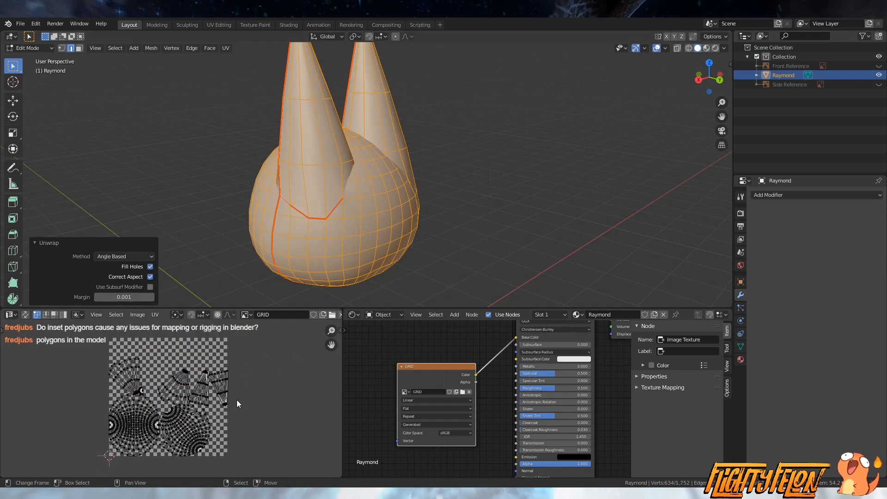
Step: Reveal the whole character, select all of its geometry and unwrap it
key(alt+h)
scroll(409, 247, down, 2)
scroll(409, 247, down, 2)
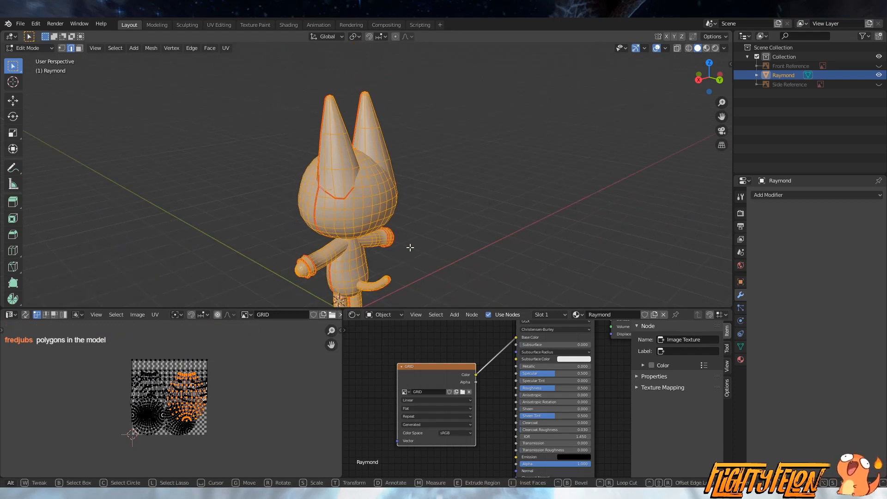
key(alt+a)
key(a)
key(u)
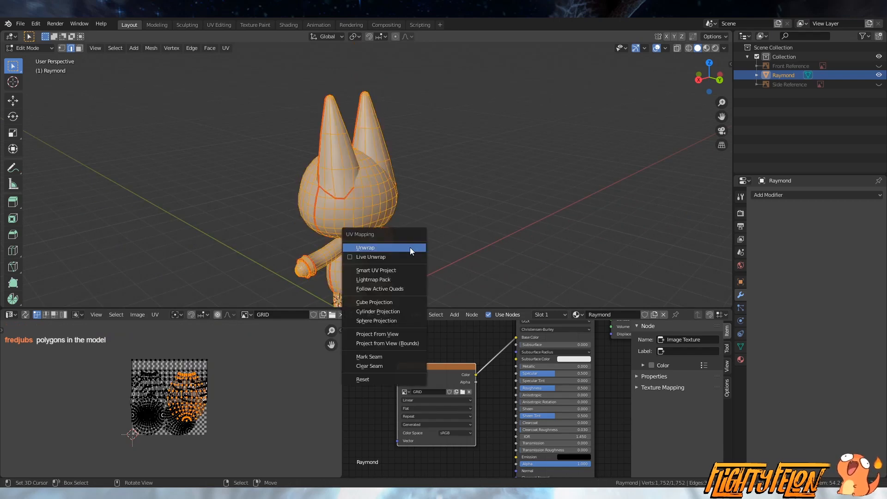
click(410, 248)
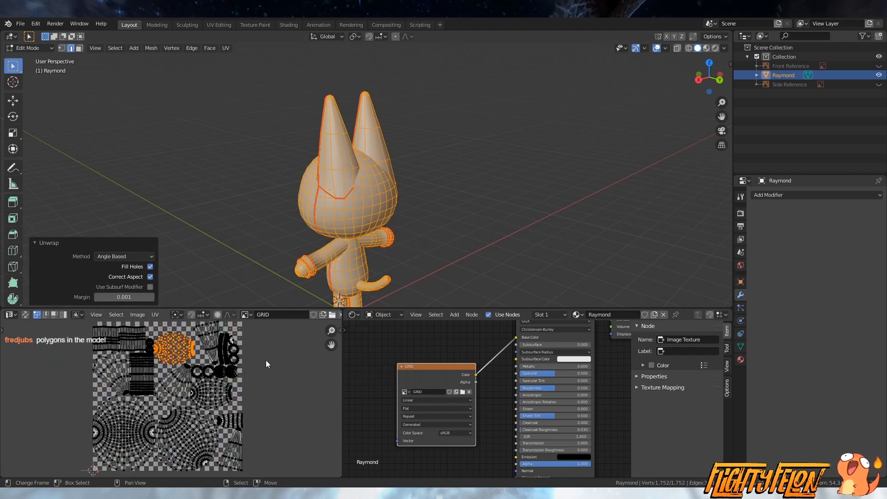
Step: Enlarge the UV editor and examine the character's unwrapped islands
drag(286, 307, 287, 228)
scroll(272, 325, up, 1)
scroll(272, 325, down, 1)
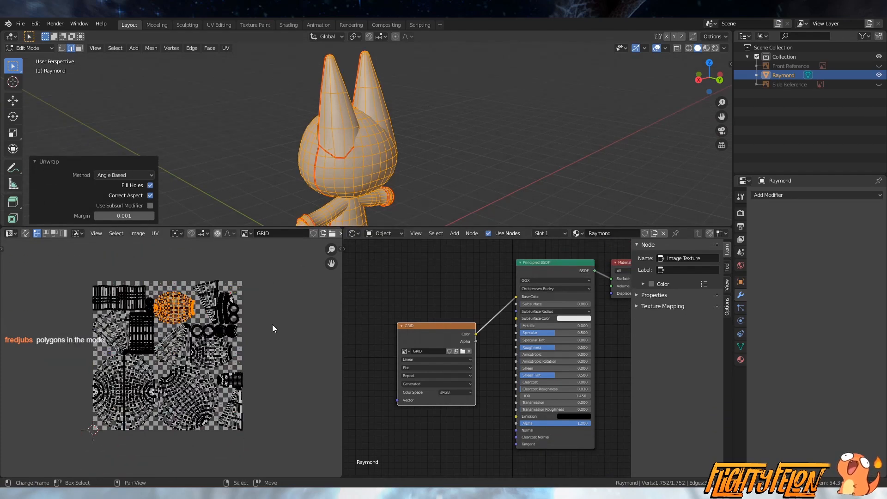
Step: Switch to rendered shading in Object Mode and enlarge the 3D view to show the grid texture on the character
middle_drag(344, 188, 411, 197)
key(z)
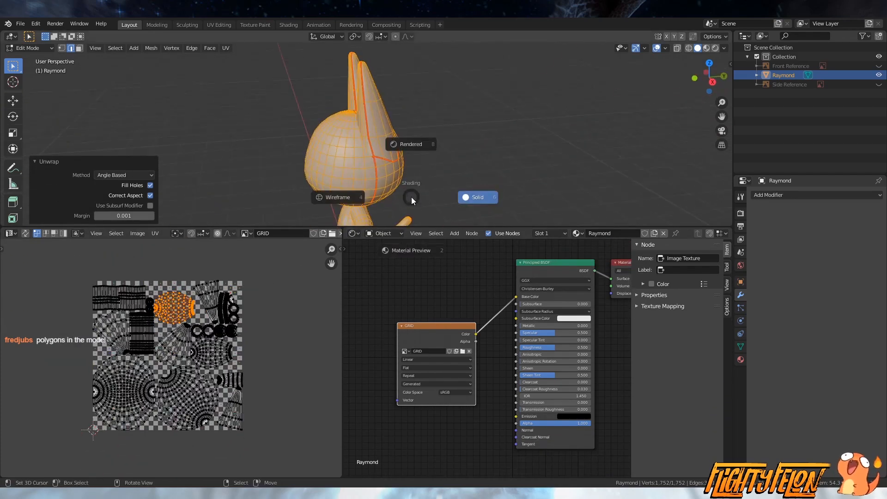
click(328, 195)
key(z)
click(347, 150)
mouse_move(353, 155)
middle_down()
mouse_move(452, 150)
mouse_move(487, 168)
mouse_move(550, 172)
mouse_move(481, 119)
mouse_move(456, 154)
mouse_move(457, 108)
middle_up()
scroll(458, 111, up, 3)
key(Tab)
middle_drag(501, 172, 432, 208)
drag(449, 226, 446, 280)
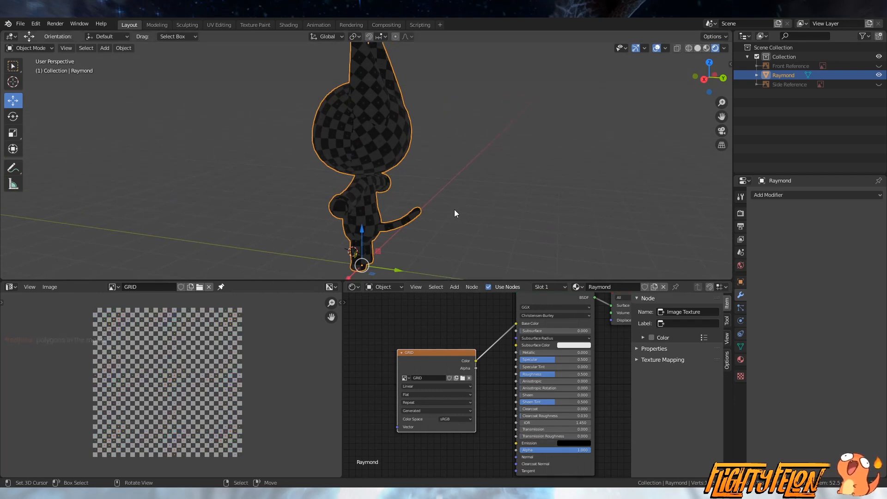
Step: Save the file and check the grid texture around the character's head and body
key(ctrl+s)
middle_drag(451, 210, 512, 211)
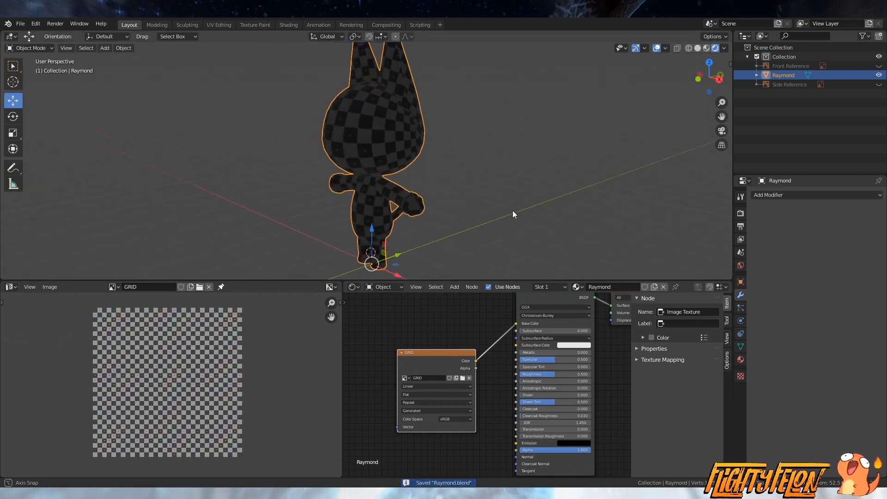
scroll(512, 211, up, 4)
shift+middle_drag(411, 168, 455, 162)
scroll(420, 207, down, 5)
scroll(442, 207, up, 2)
Step: Hide the Raymond object and add a 2 m cube at the world origin
click(879, 76)
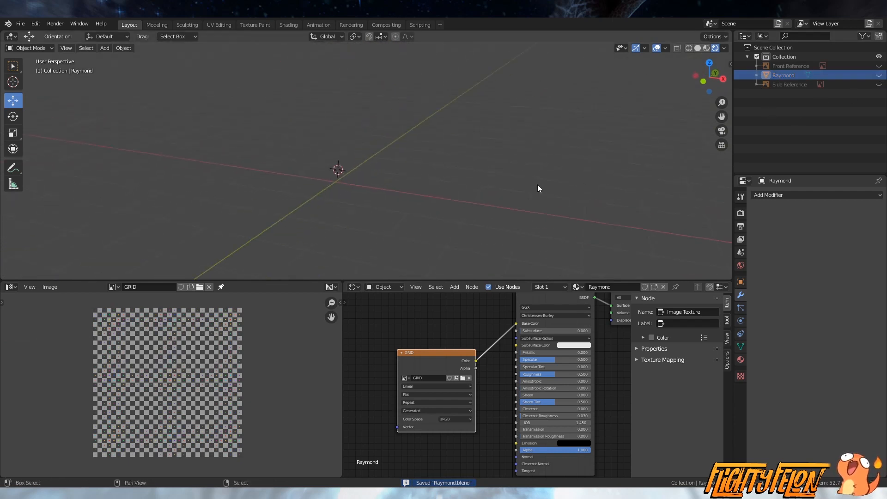
key(shift+a)
mouse_move(539, 189)
click(574, 199)
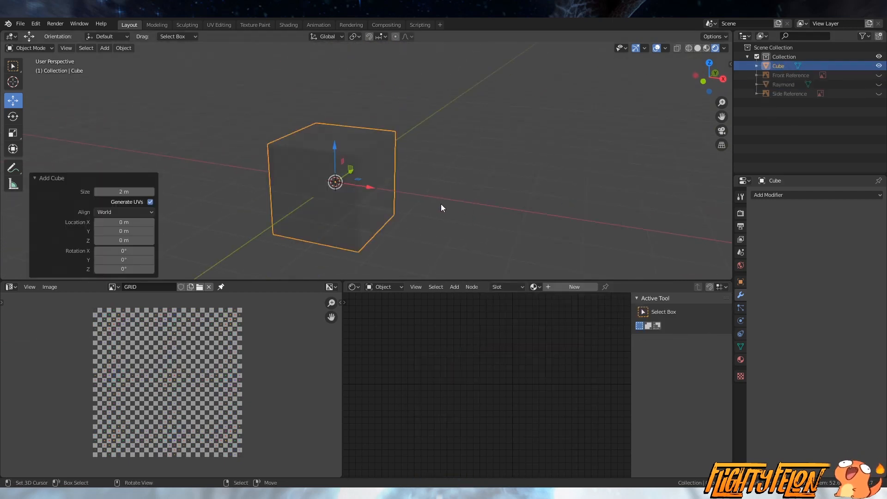
Step: Extrude the cube's top face in place in Edit Mode and try to scale the extruded face
key(Tab)
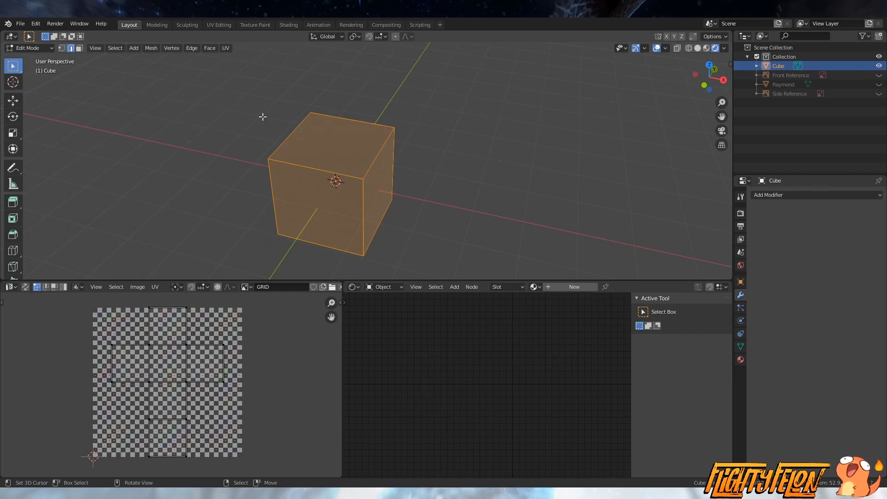
click(79, 48)
click(360, 156)
key(e)
right_click(518, 208)
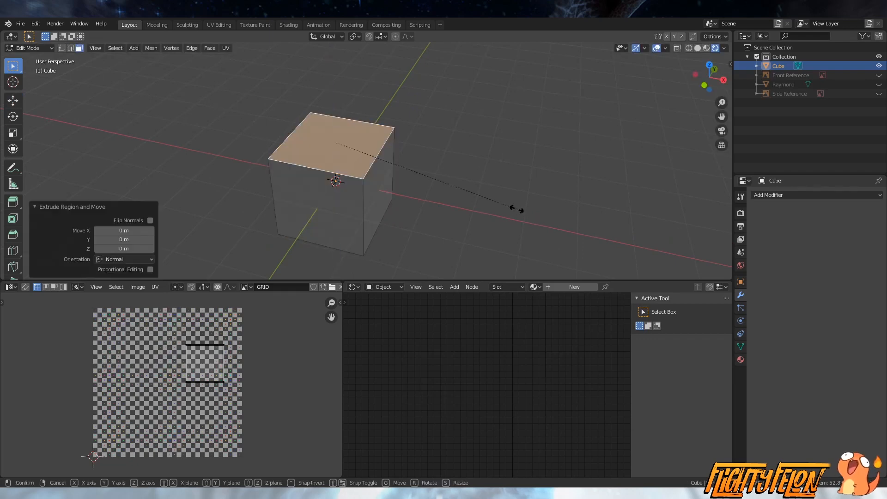
key(s)
right_click(444, 186)
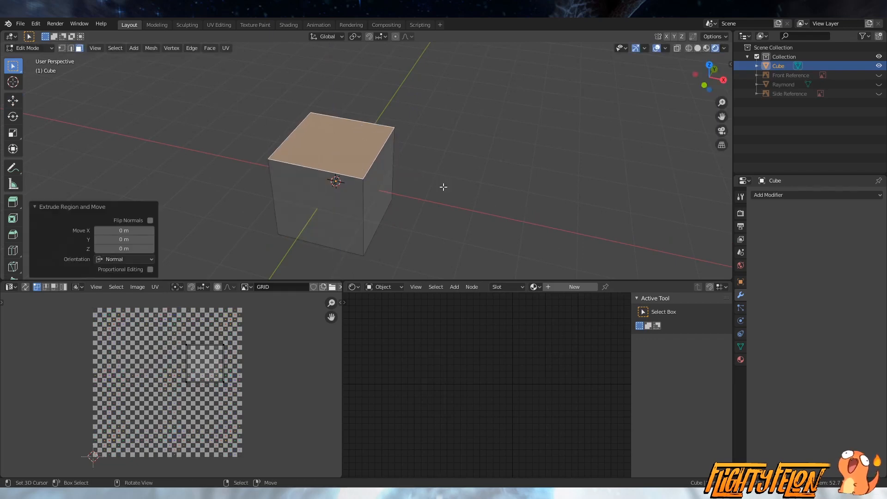
Step: Assign the existing Raymond material to the whole cube and check its grid texture in Object Mode
key(a)
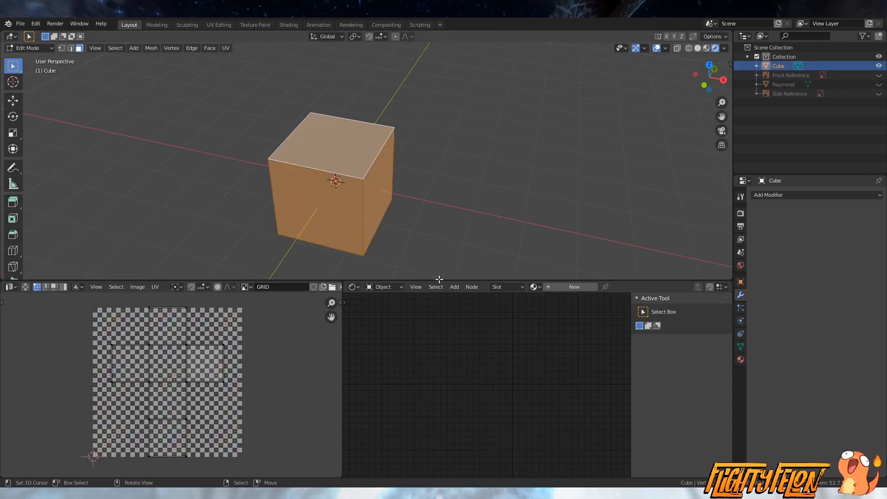
click(534, 287)
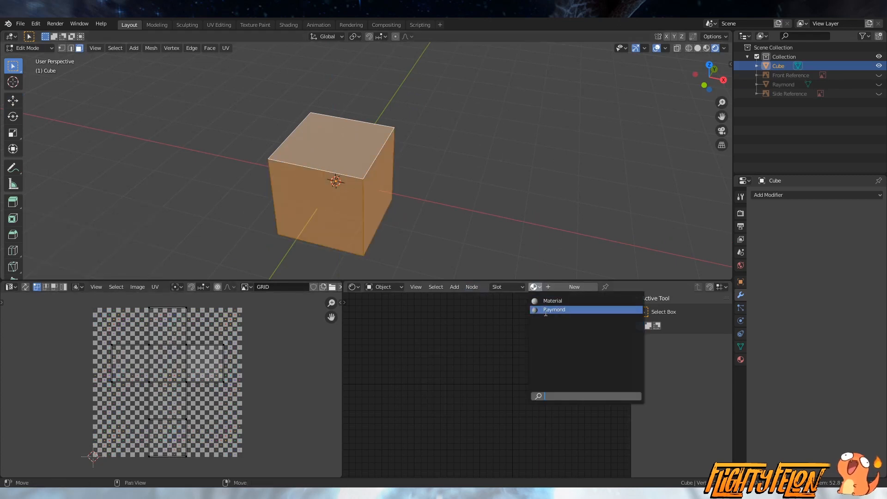
click(554, 308)
scroll(466, 224, down, 2)
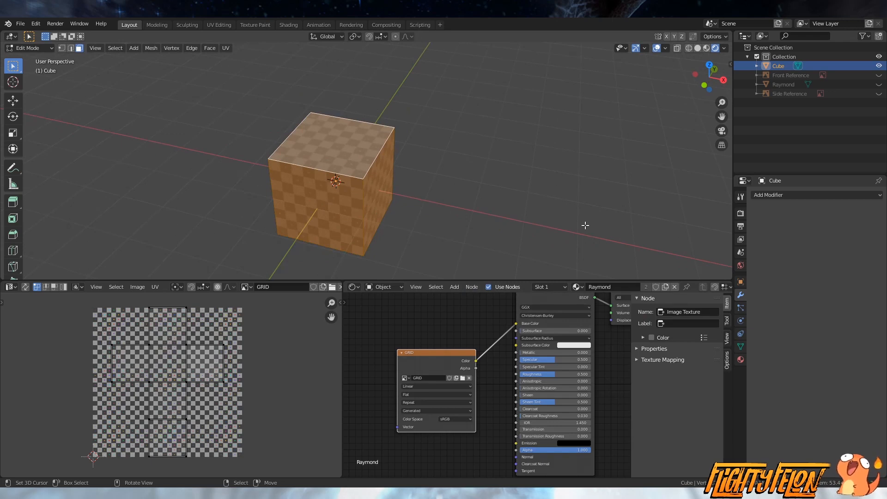
key(Tab)
key(Tab)
Step: Extrude the cube's top face in place, scale it to 0.685, and extrude it down into the cube as a recess
right_click(382, 156)
right_click(365, 151)
key(e)
right_click(570, 188)
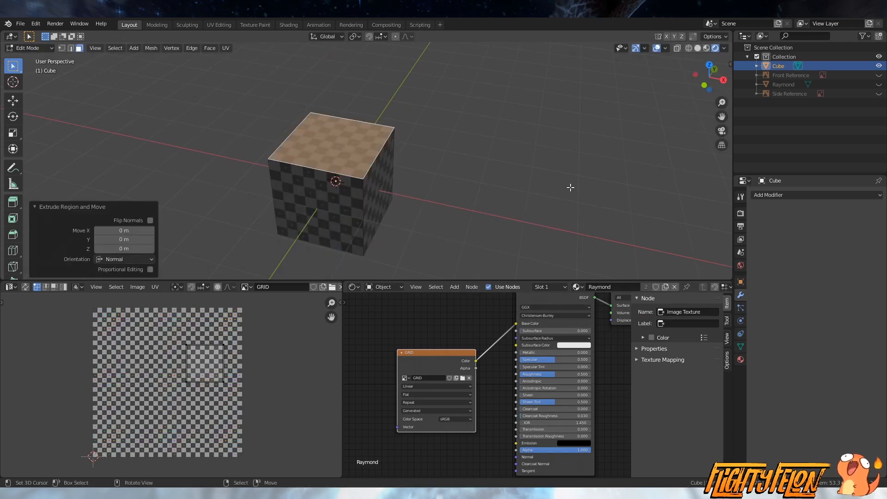
key(s)
click(490, 176)
key(e)
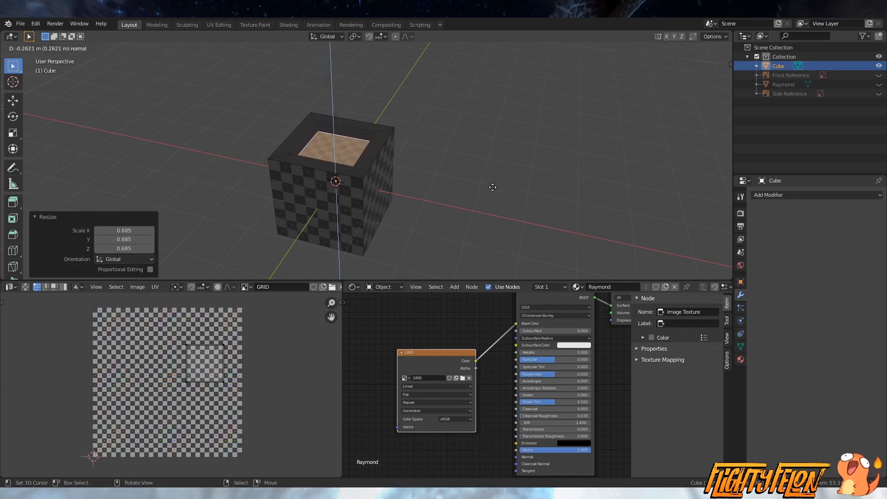
click(493, 191)
Step: Select the edges of the cube's outer rim, recess opening and recess floor plus three bottom edges in edge mode
middle_drag(492, 191, 260, 122)
alt+click(408, 127)
click(70, 48)
shift+click(434, 114)
shift+click(313, 150)
shift+click(283, 126)
shift+click(260, 122)
shift+click(320, 103)
middle_drag(321, 103, 259, 110)
scroll(323, 160, down, 2)
mouse_move(373, 203)
middle_down()
mouse_move(386, 229)
mouse_move(394, 221)
mouse_move(371, 220)
mouse_move(366, 203)
middle_up()
shift+click(406, 233)
shift+click(455, 239)
shift+click(430, 266)
Step: Try to unwrap the whole cube without marking seams, and undo back to the seam edge selection
middle_drag(448, 167, 463, 239)
key(a)
key(u)
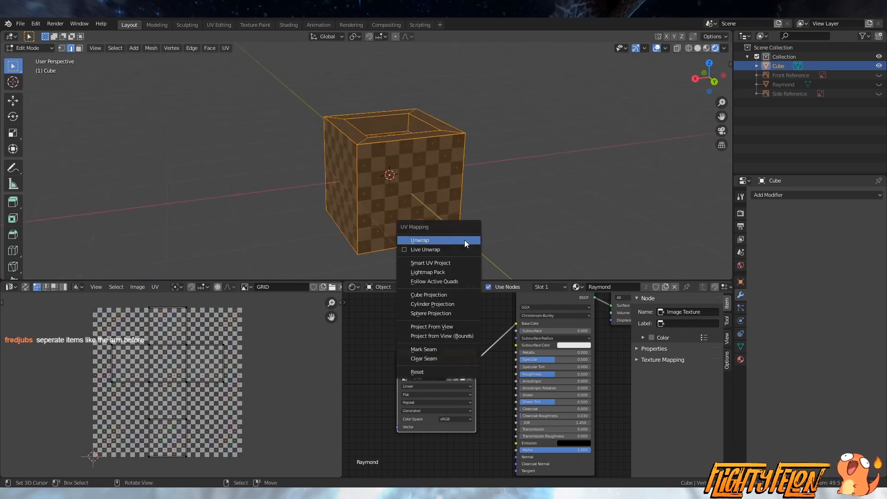
click(465, 240)
key(u)
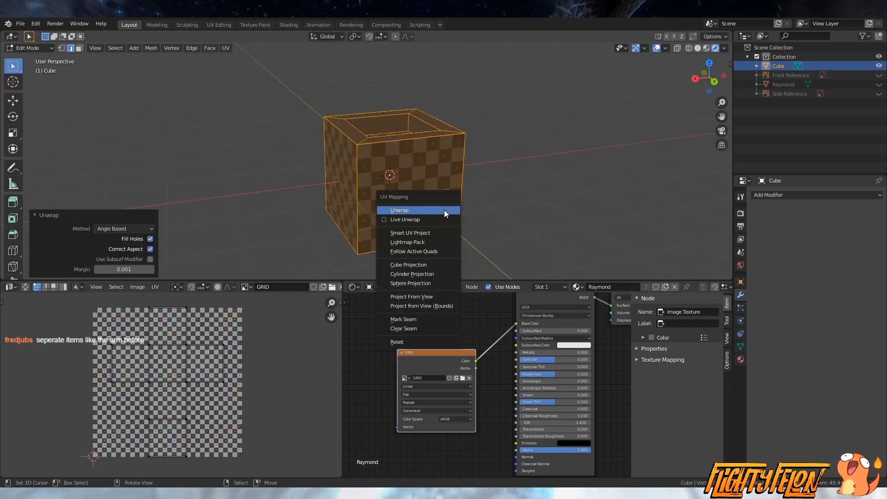
click(444, 210)
scroll(311, 211, down, 2)
middle_drag(310, 212, 358, 201)
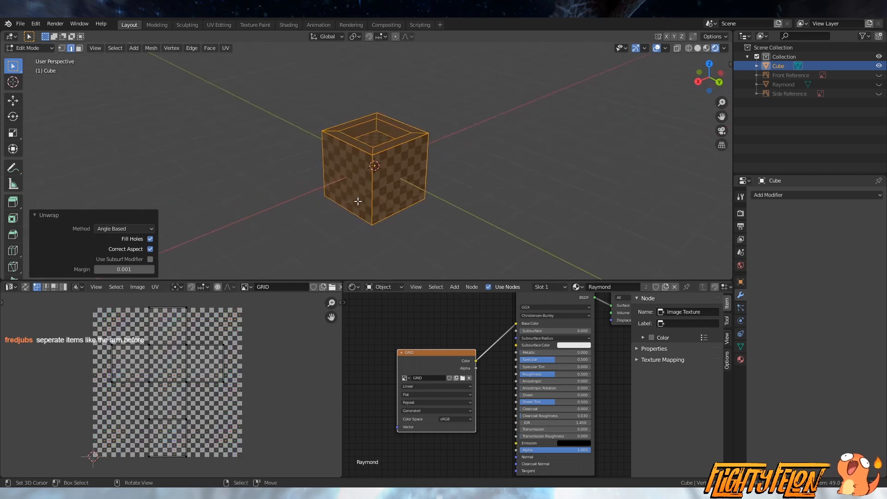
click(246, 183)
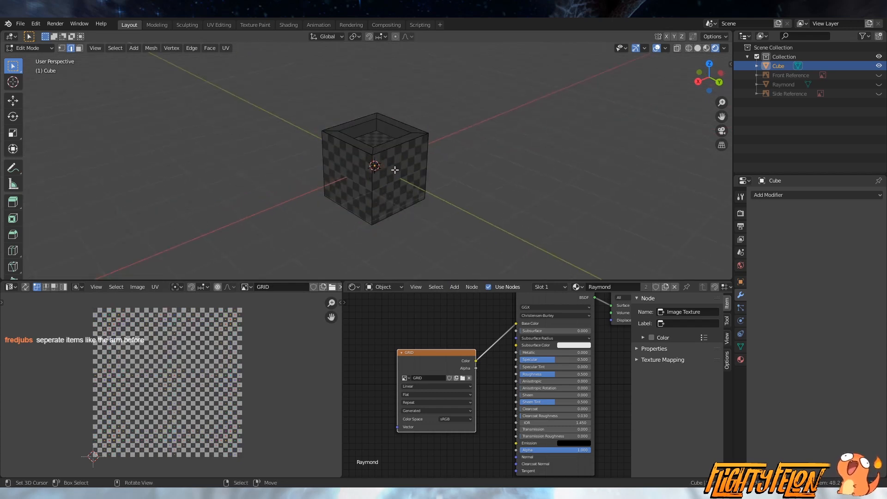
key(a)
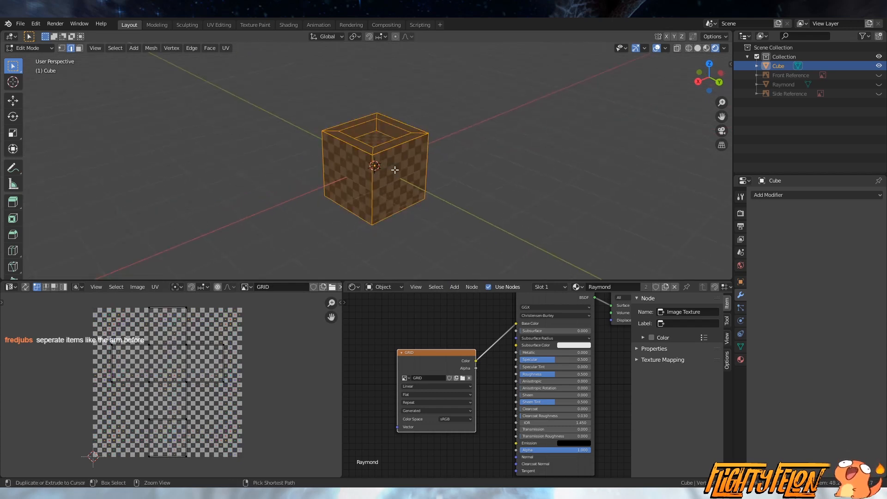
key(ctrl+z)
Step: Mark the selected rim, recess and bottom edges as seams and unwrap the whole cube
key(ctrl+e)
click(463, 177)
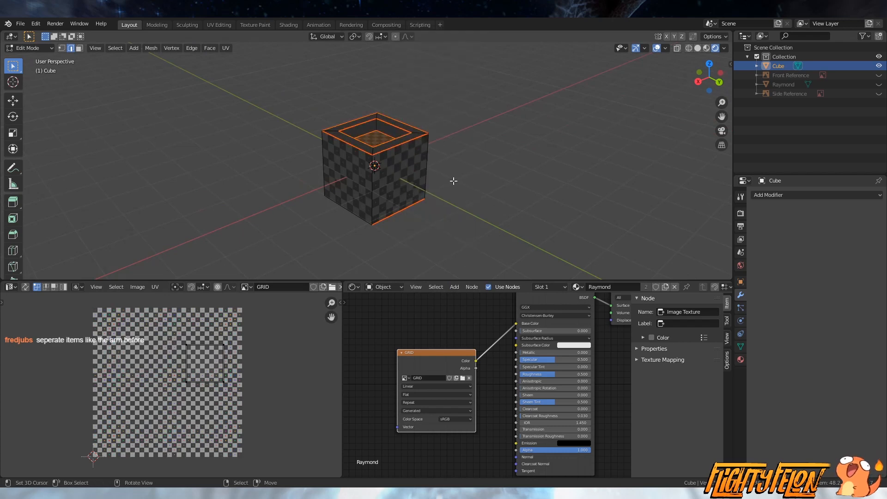
key(a)
key(u)
click(420, 174)
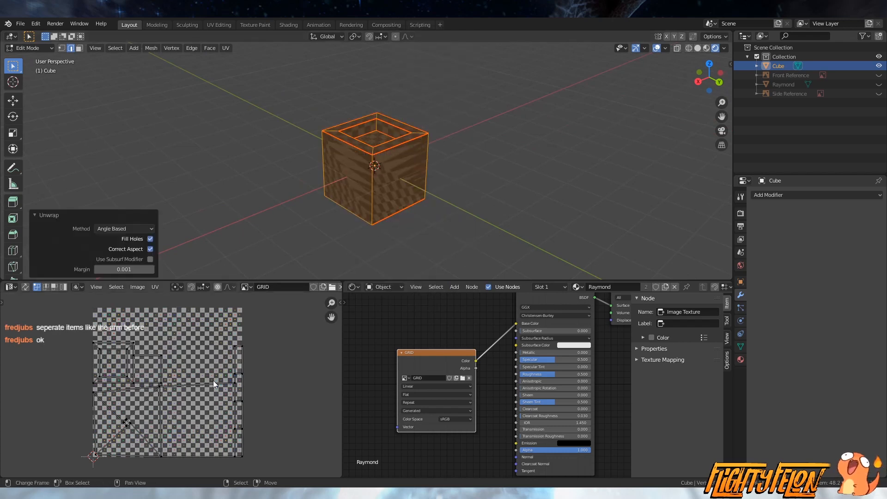
middle_drag(259, 199, 234, 218)
Step: Mark one vertical corner edge of the cube as a seam and unwrap the whole mesh again
right_click(434, 179)
middle_drag(435, 179, 329, 179)
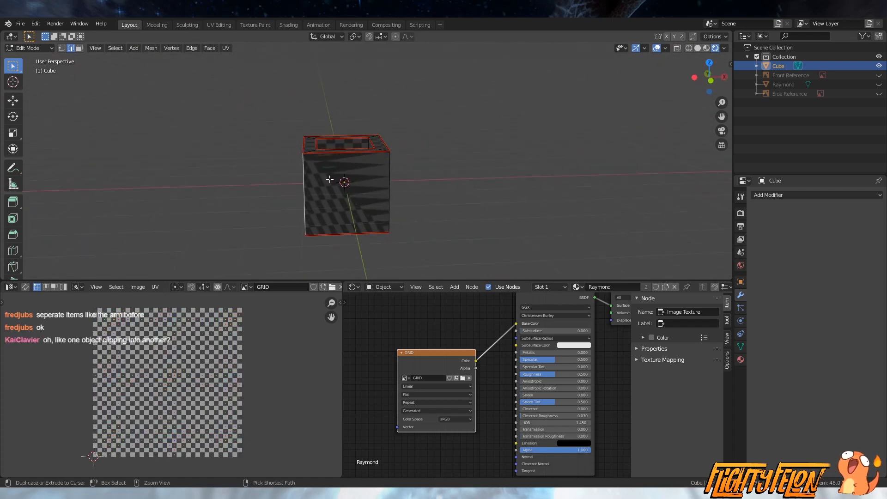
key(ctrl+e)
click(329, 179)
key(a)
key(u)
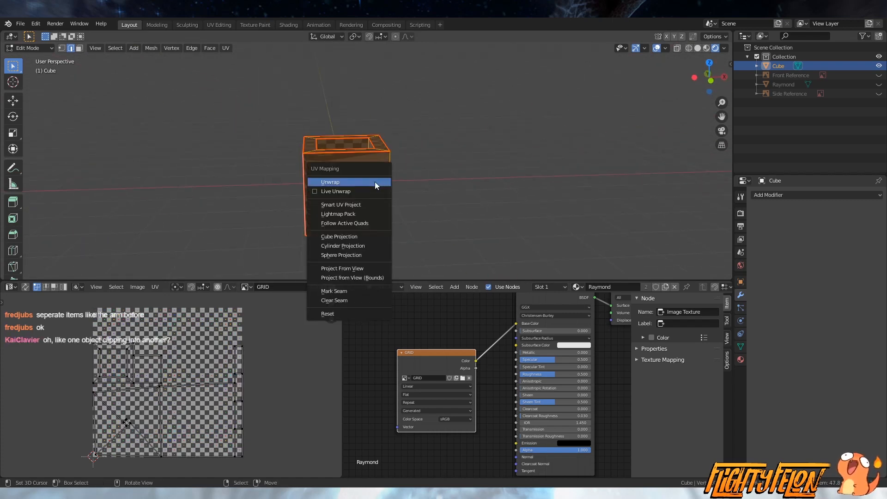
click(375, 182)
middle_drag(288, 278, 646, 222)
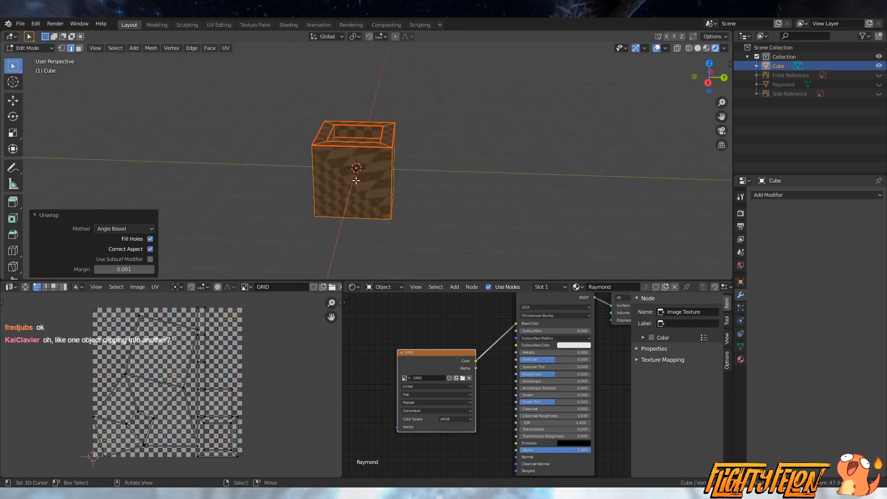
Step: Mark the remaining bottom edge of the cube as a seam and unwrap the whole mesh once more
middle_drag(323, 174, 344, 106)
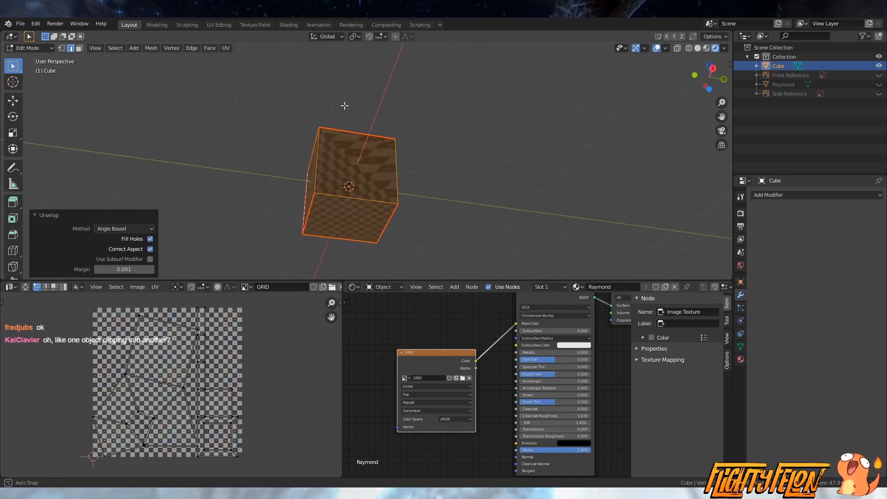
click(336, 197)
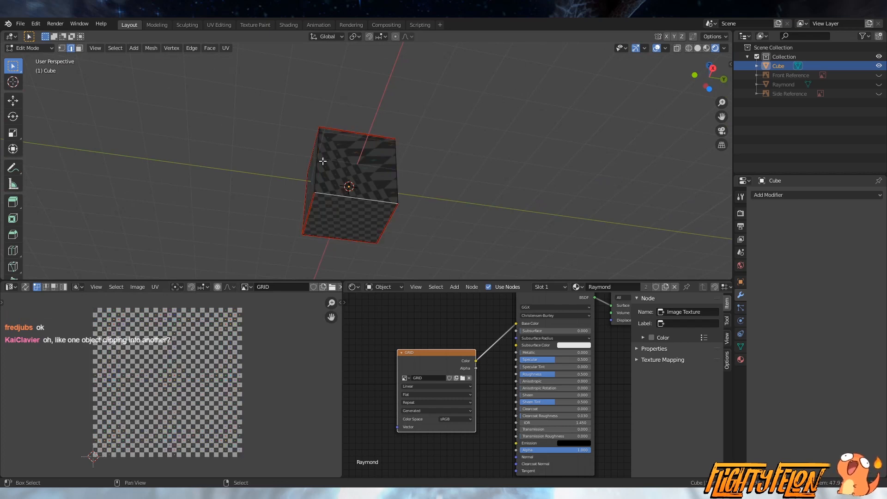
middle_drag(323, 162, 370, 214)
key(ctrl+e)
click(386, 222)
key(a)
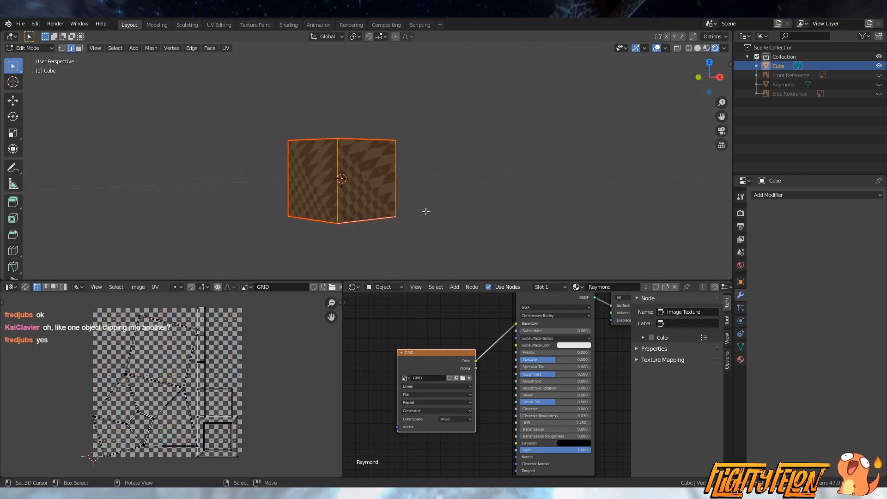
key(u)
click(426, 211)
middle_drag(384, 221, 653, 221)
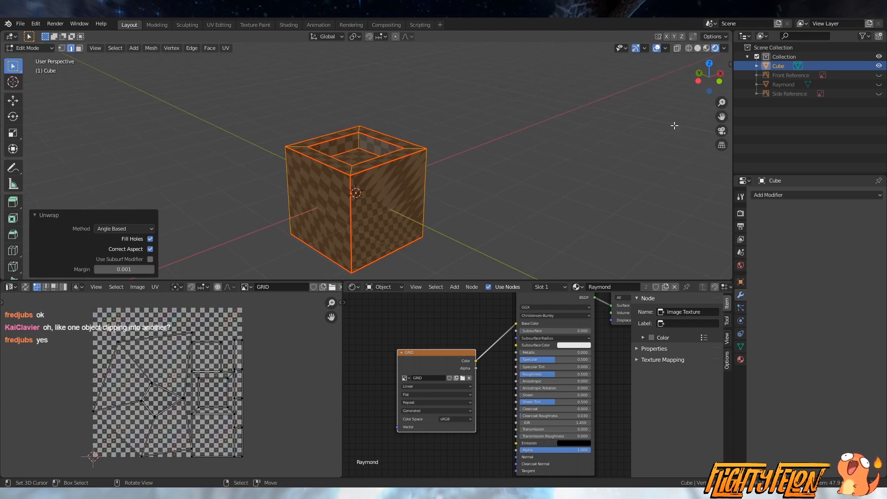
Step: Hide the cube and show the Raymond object again
click(878, 66)
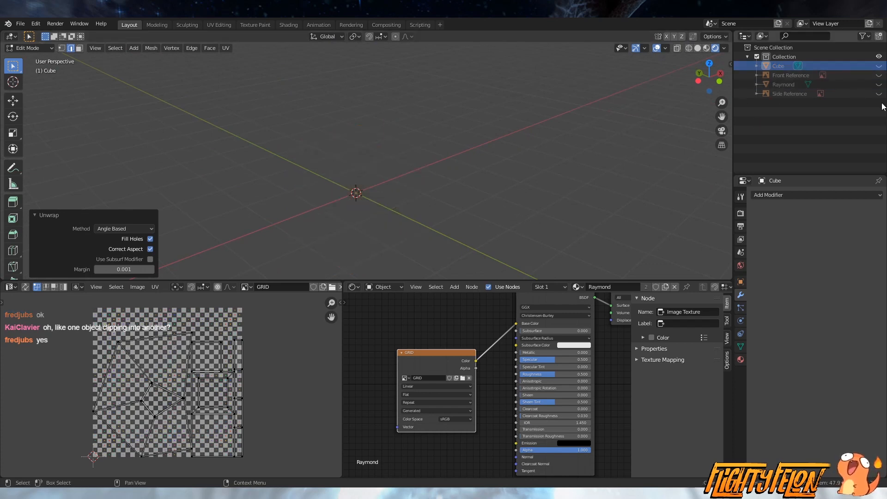
click(879, 84)
middle_drag(397, 139, 368, 123)
scroll(400, 188, up, 4)
shift+middle_drag(403, 162, 451, 154)
scroll(400, 188, up, 2)
scroll(451, 154, up, 2)
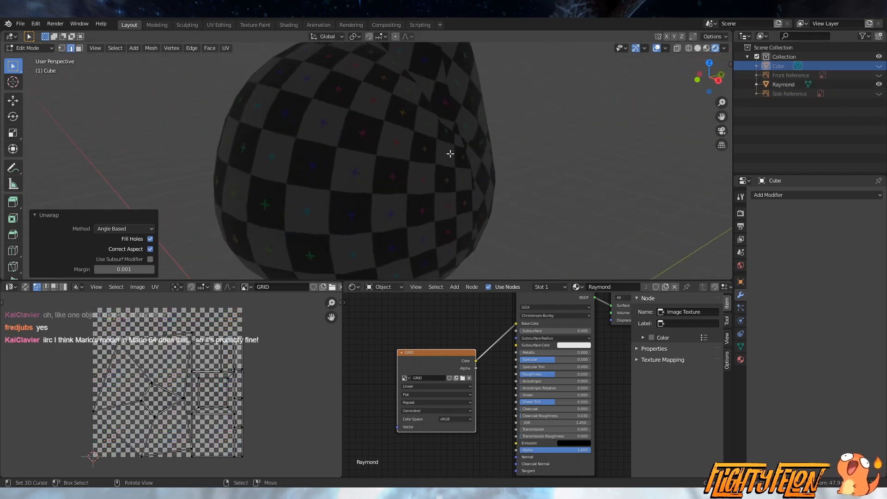
scroll(448, 148, down, 1)
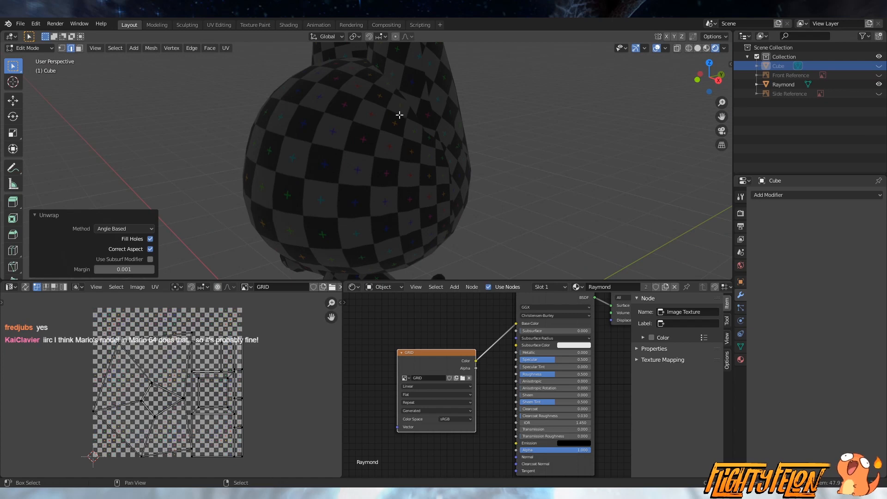
Step: Switch from editing the cube to editing Raymond and select all linked geometry of one arm
shift+middle_drag(400, 115, 432, 54)
shift+middle_drag(413, 187, 402, 71)
scroll(402, 108, up, 4)
middle_drag(401, 116, 455, 122)
shift+middle_drag(455, 123, 450, 158)
scroll(436, 180, up, 2)
scroll(436, 180, up, 1)
scroll(442, 158, down, 1)
key(Tab)
click(444, 159)
key(Tab)
key(alt+a)
key(l)
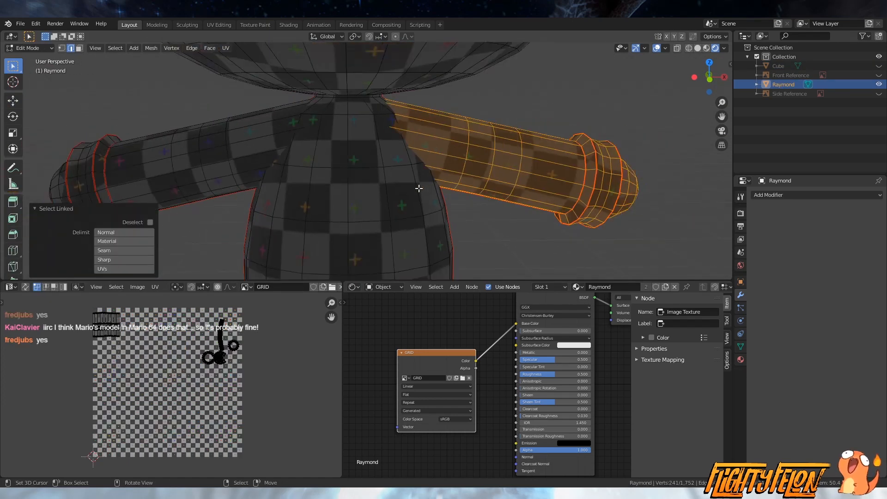
Step: Select the arm's UV island and try moving it across the grid texture
scroll(418, 188, down, 3)
scroll(198, 382, up, 3)
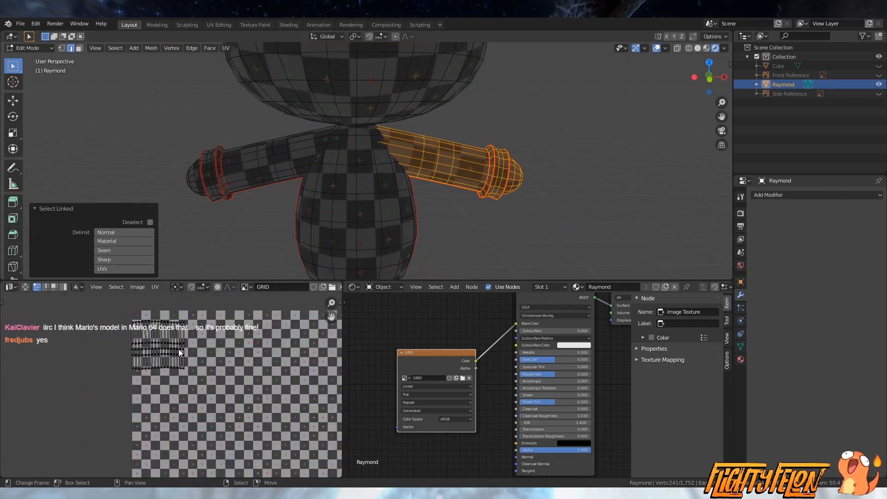
key(l)
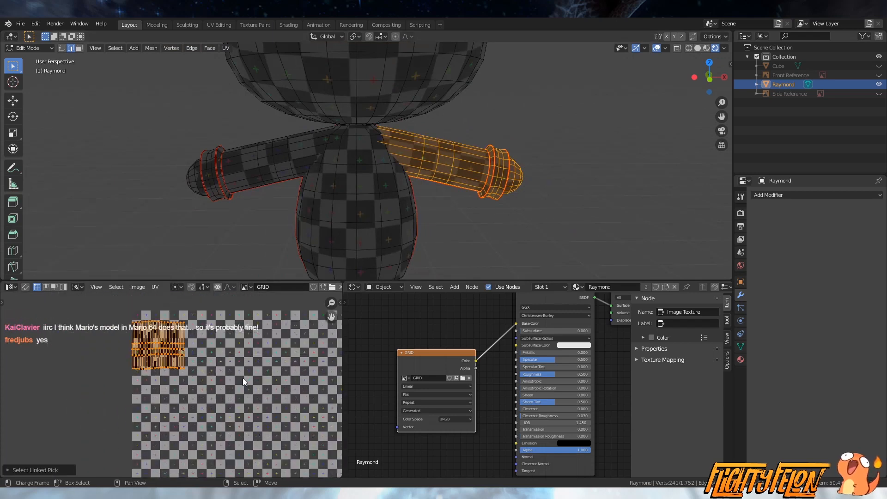
key(g)
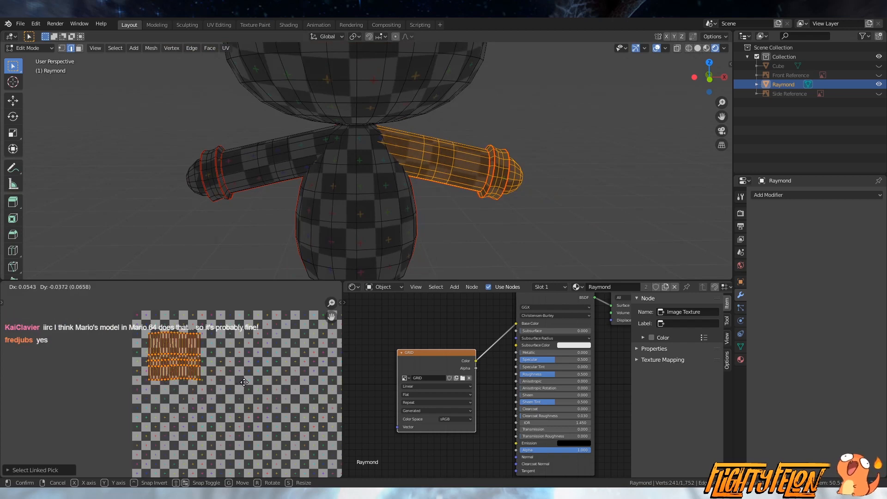
click(228, 371)
Step: Select only Raymond's linked body mesh and examine its UV island and where the arms intersect it
key(alt+a)
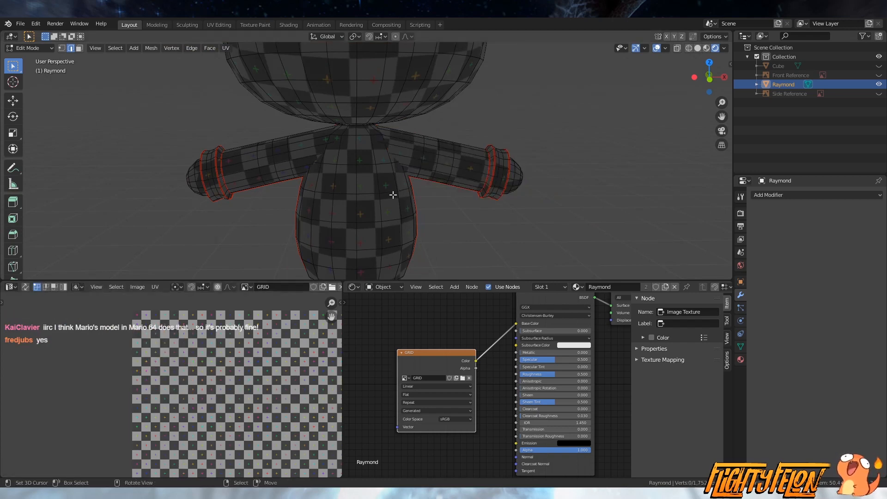
key(l)
middle_drag(393, 192, 331, 298)
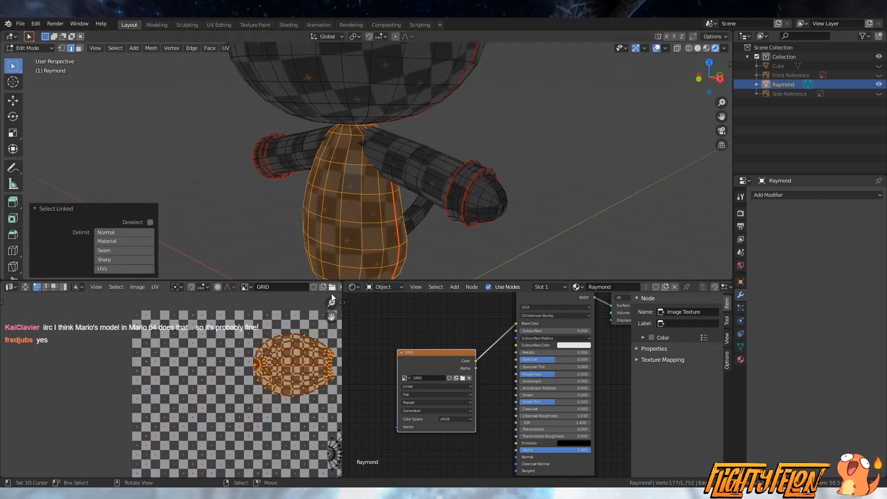
scroll(287, 365, down, 2)
middle_drag(282, 369, 246, 330)
middle_drag(391, 197, 502, 192)
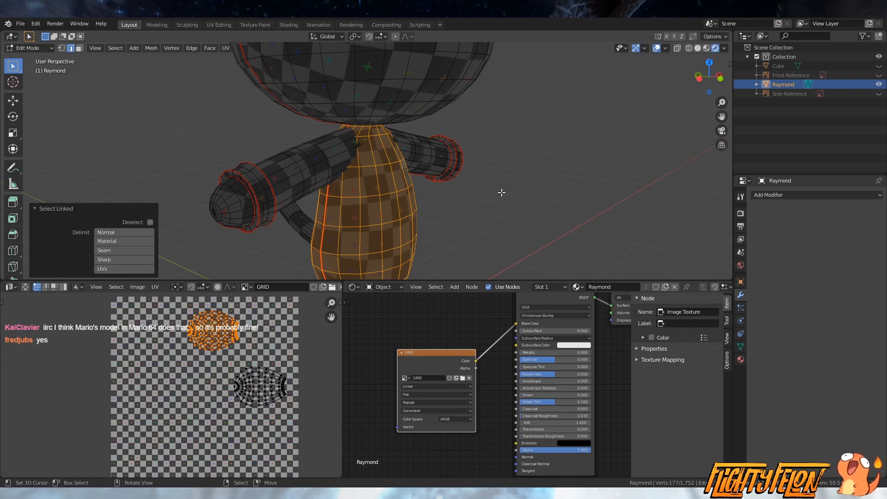
middle_drag(501, 184, 349, 183)
scroll(349, 183, down, 1)
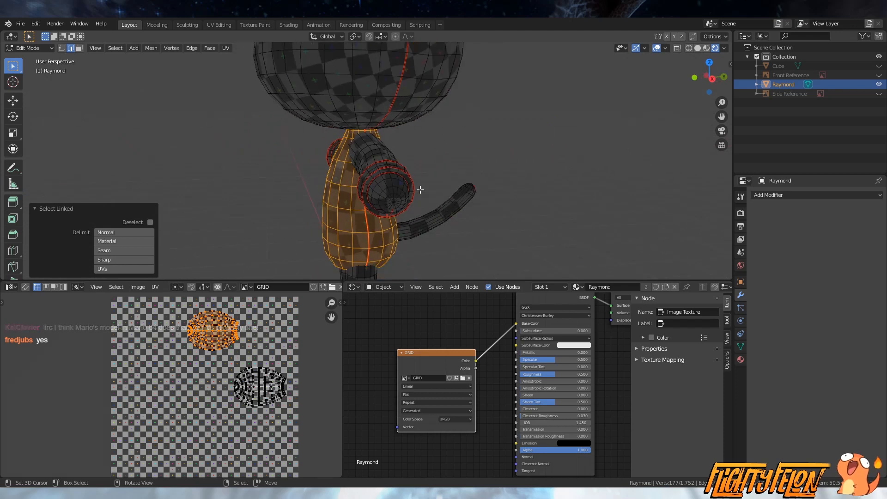
Step: Select the entire Raymond mesh and examine its complete UV layout
key(a)
scroll(262, 395, down, 2)
middle_drag(262, 394, 281, 386)
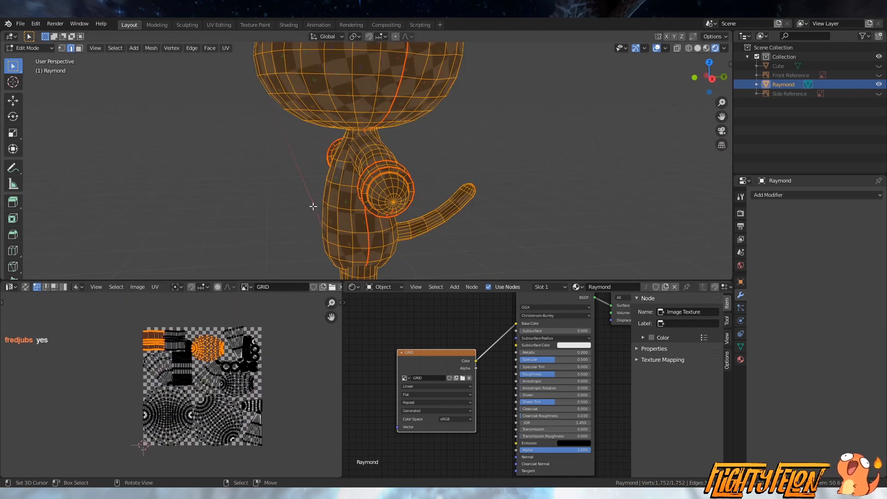
scroll(319, 204, down, 3)
middle_drag(342, 203, 424, 209)
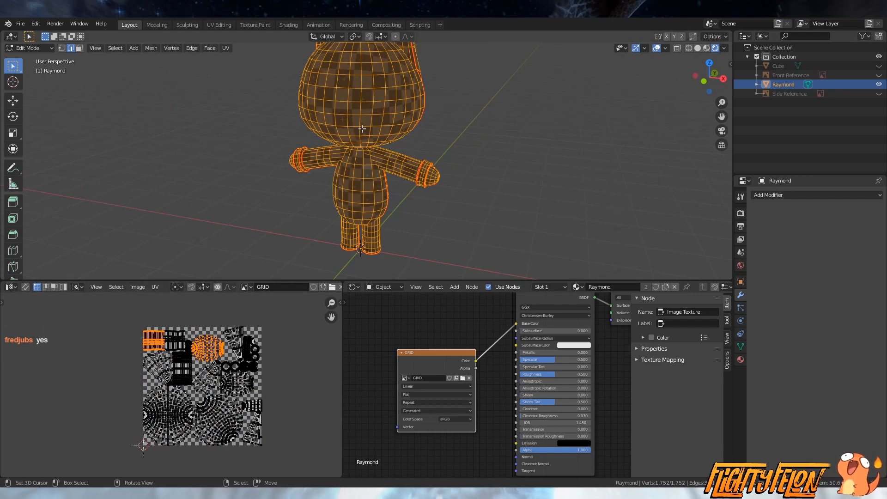
Step: Switch to face selection with a single face on Raymond's head selected, and save the file
middle_drag(362, 129, 379, 147)
scroll(392, 160, up, 4)
click(393, 161)
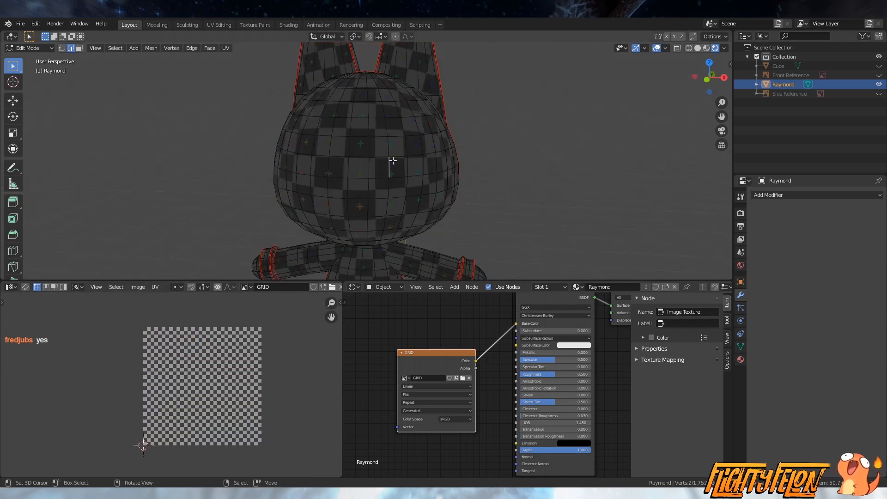
click(80, 48)
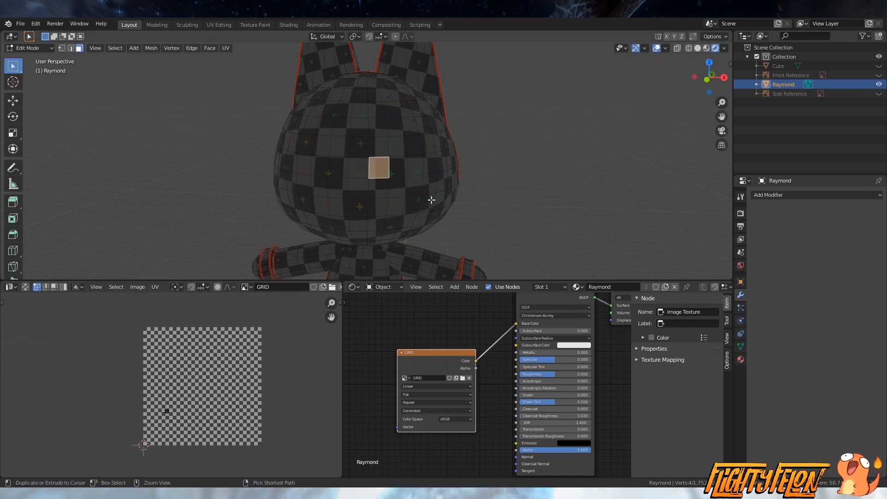
key(ctrl+s)
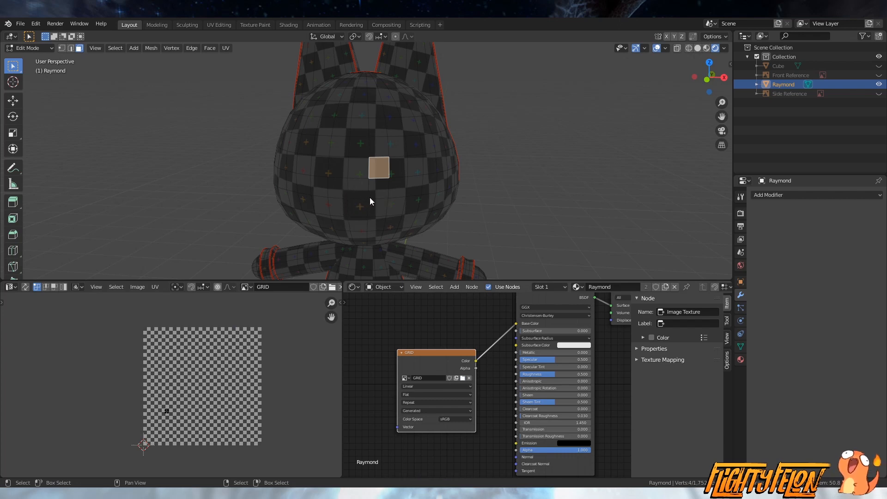
Step: Undo the grid texture on Raymond's material and display Raymond.png in the UV editor
key(ctrl+z)
scroll(365, 198, down, 5)
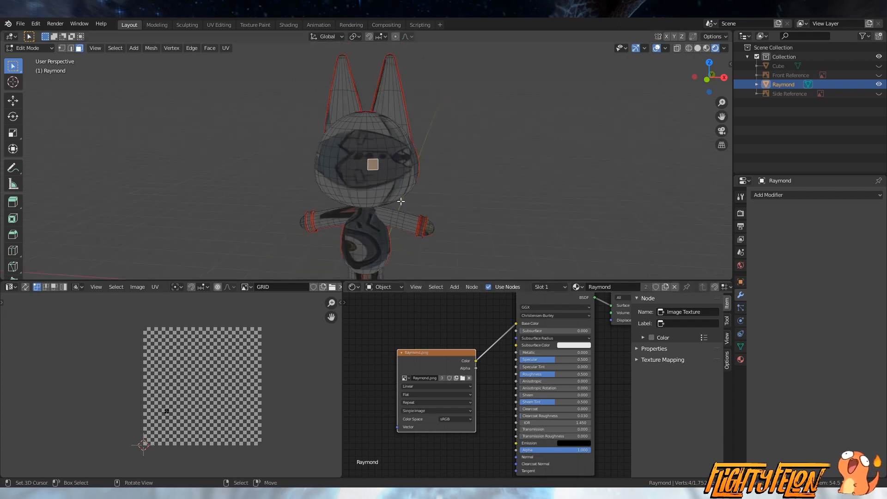
middle_drag(436, 213, 465, 213)
scroll(480, 212, up, 5)
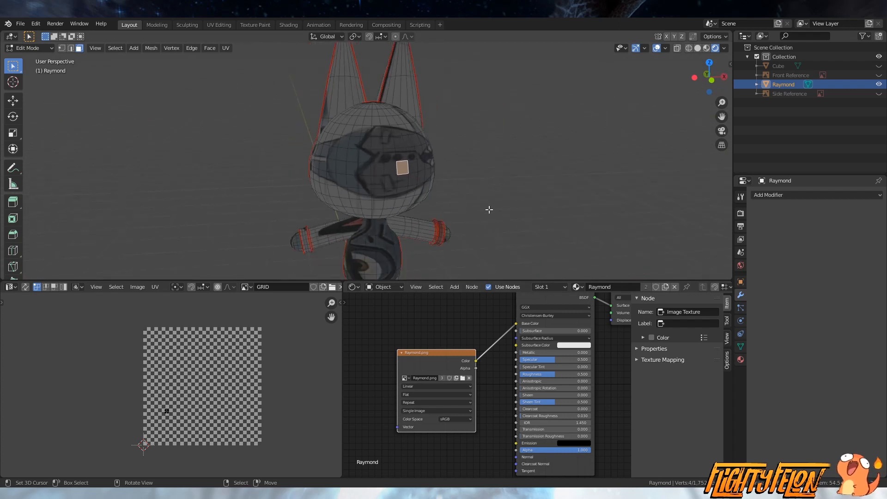
click(246, 287)
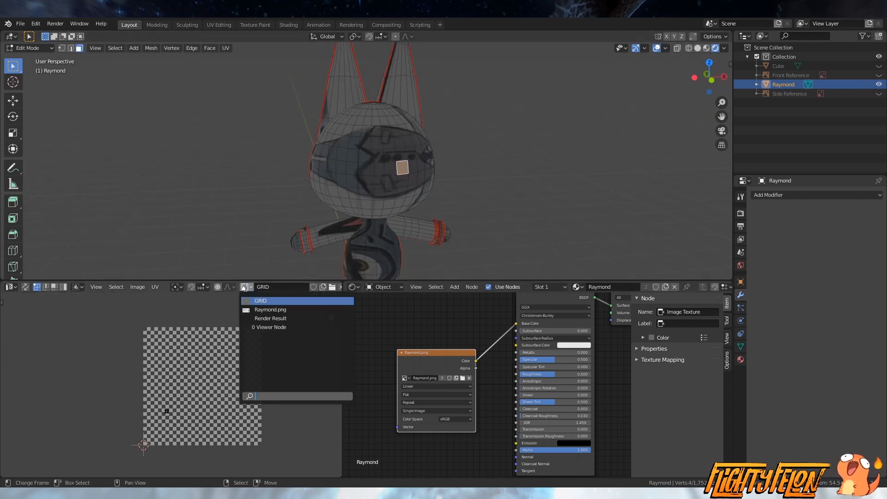
click(261, 310)
scroll(215, 390, up, 2)
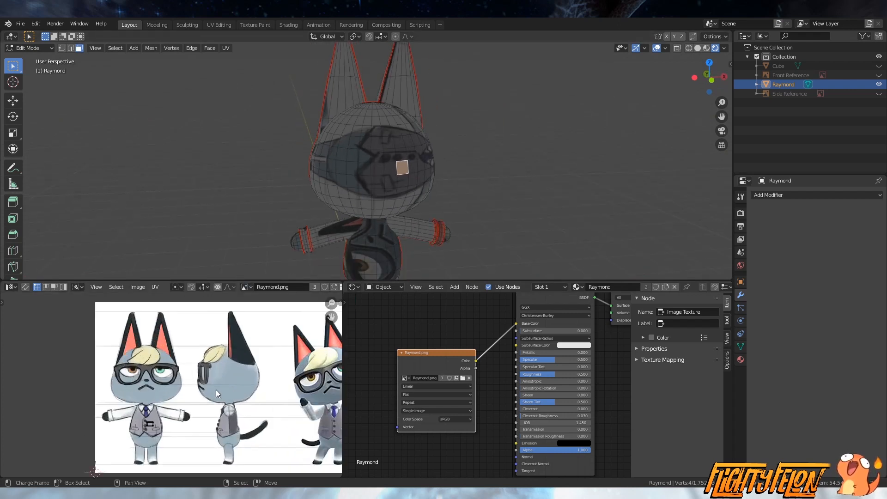
scroll(185, 411, up, 1)
scroll(222, 381, down, 2)
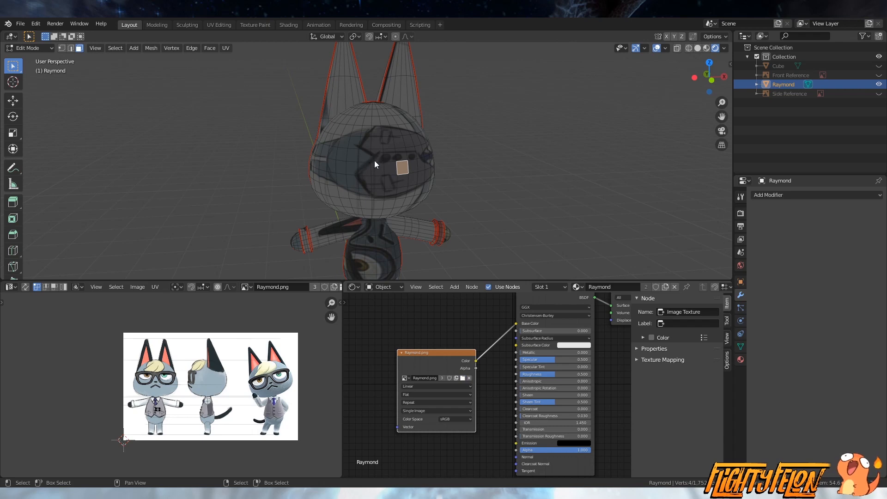
Step: Switch Raymond's image texture and the UV editor to AnimalCrossingGrass.png, with a single face on the head selected
double_click(381, 182)
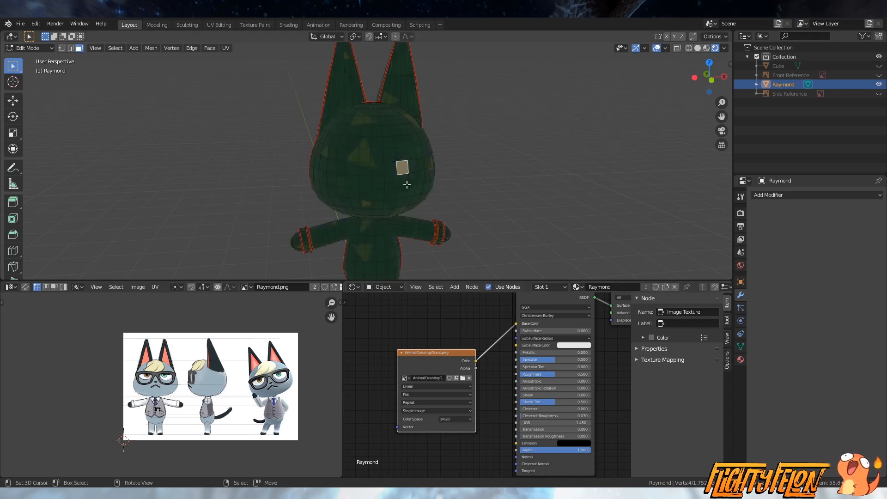
scroll(409, 187, down, 3)
middle_drag(455, 203, 417, 200)
scroll(443, 200, up, 3)
key(Tab)
middle_drag(522, 216, 498, 224)
click(108, 286)
click(124, 302)
key(Tab)
click(386, 180)
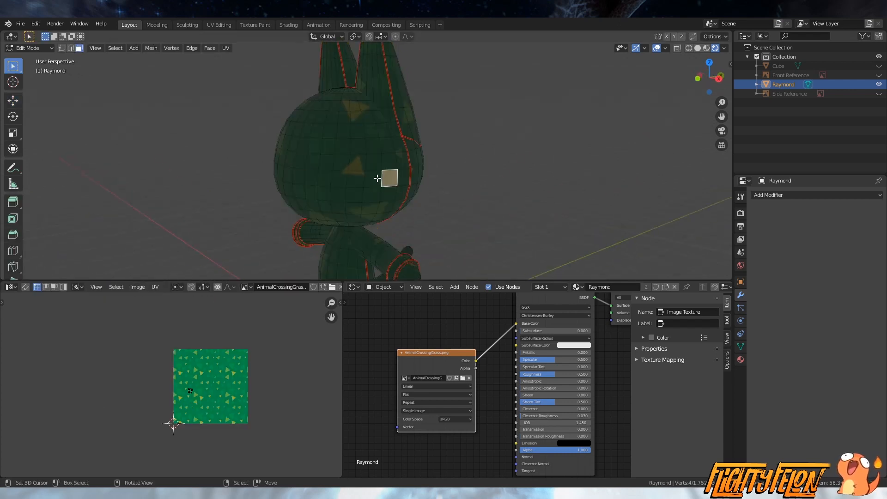
Step: Select a face on Raymond's upper chest, save the file, and examine the grass texture around the body and arms
click(315, 142)
middle_drag(315, 142, 365, 153)
click(384, 265)
click(358, 149)
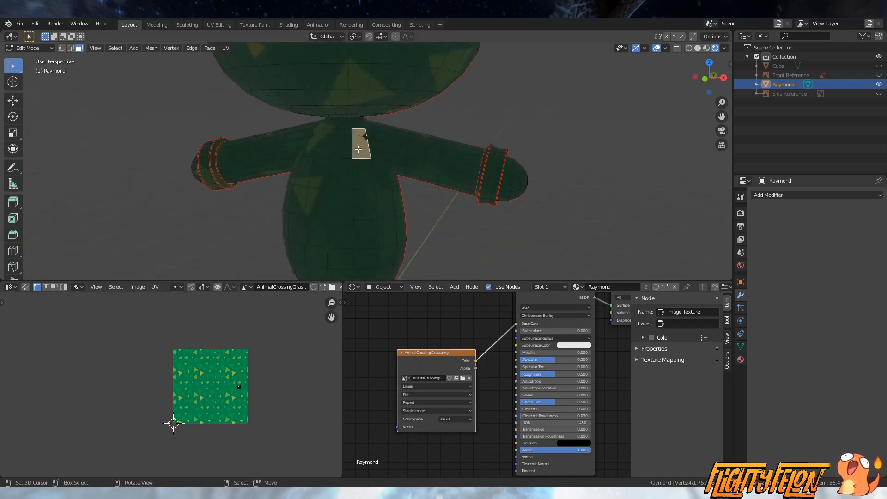
middle_drag(282, 140, 426, 198)
key(ctrl+s)
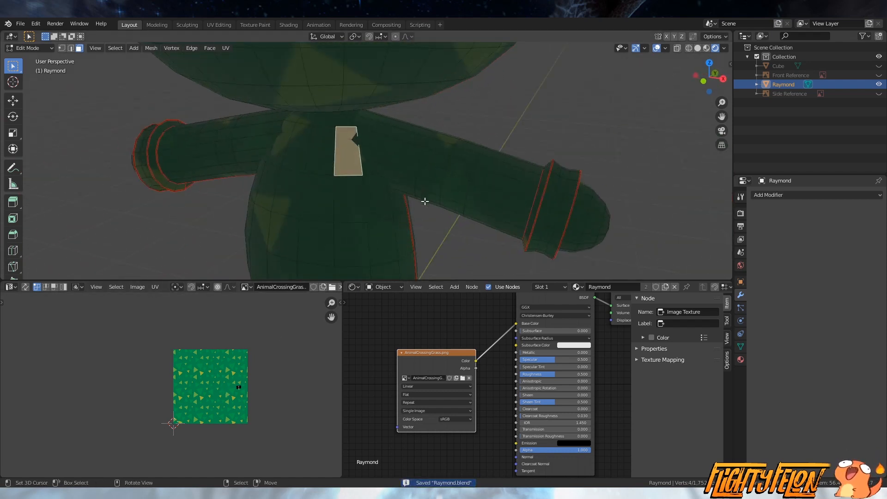
middle_drag(437, 167, 457, 159)
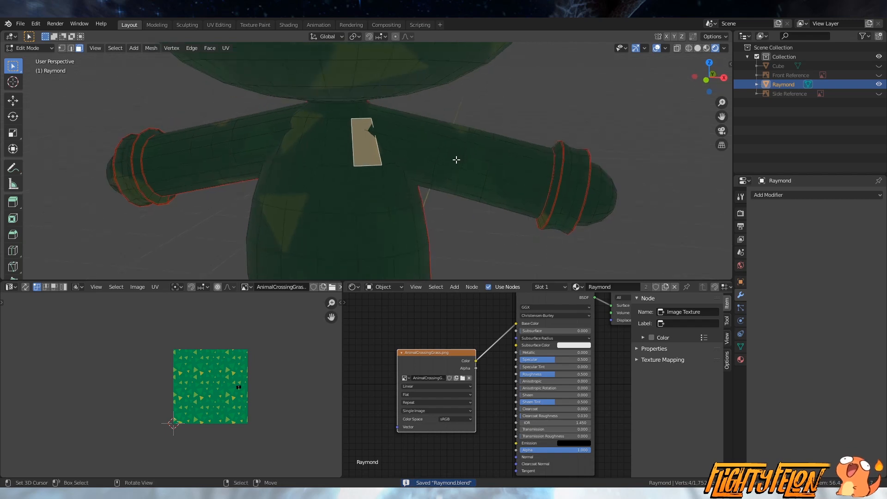
scroll(286, 370, up, 2)
middle_drag(406, 204, 430, 203)
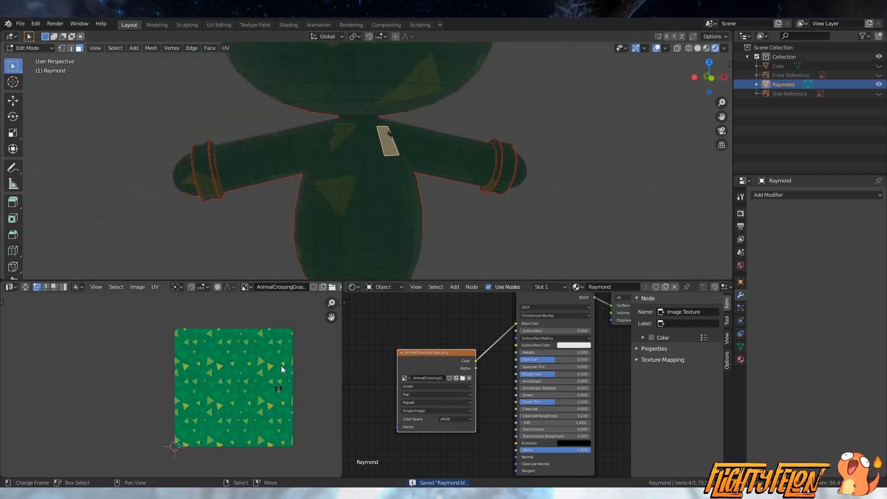
middle_drag(380, 217, 380, 196)
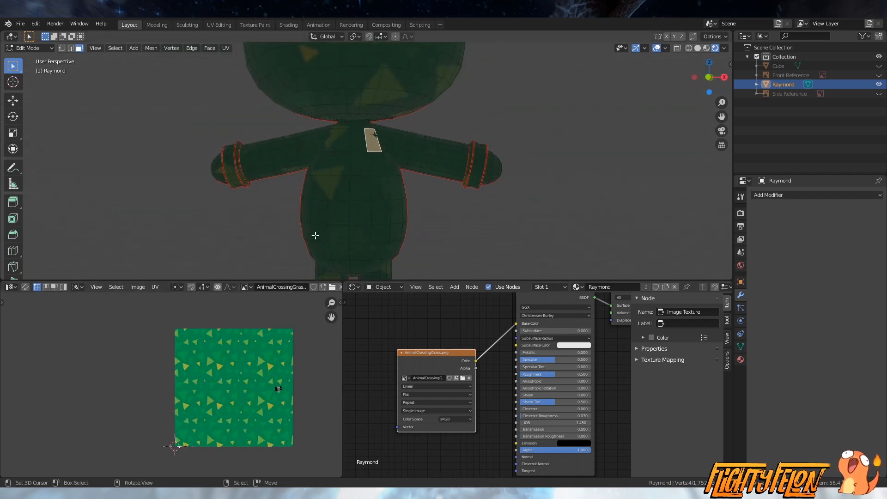
Step: Select the entire mesh and set both the image texture node and the UV editor image to Raymond.png
key(a)
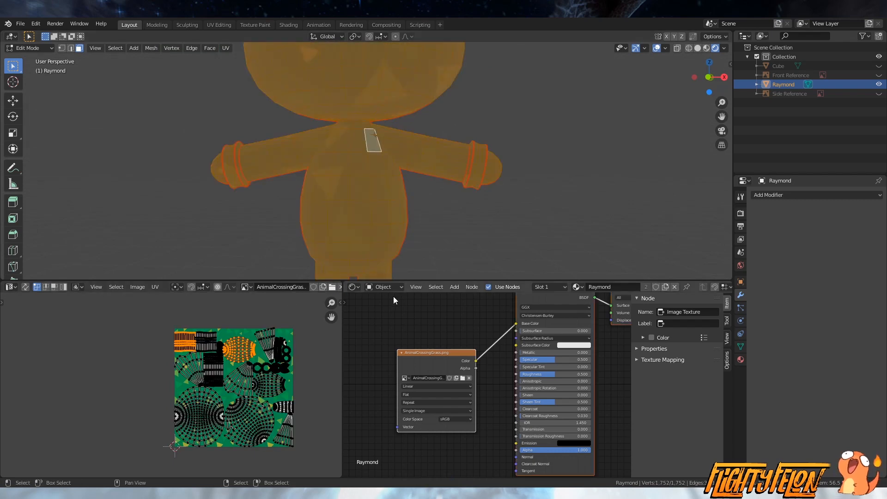
click(403, 377)
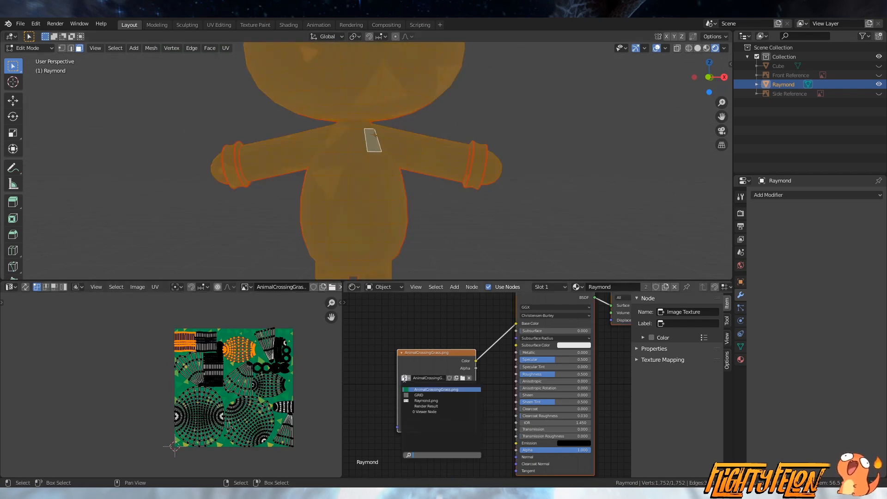
click(419, 400)
click(244, 287)
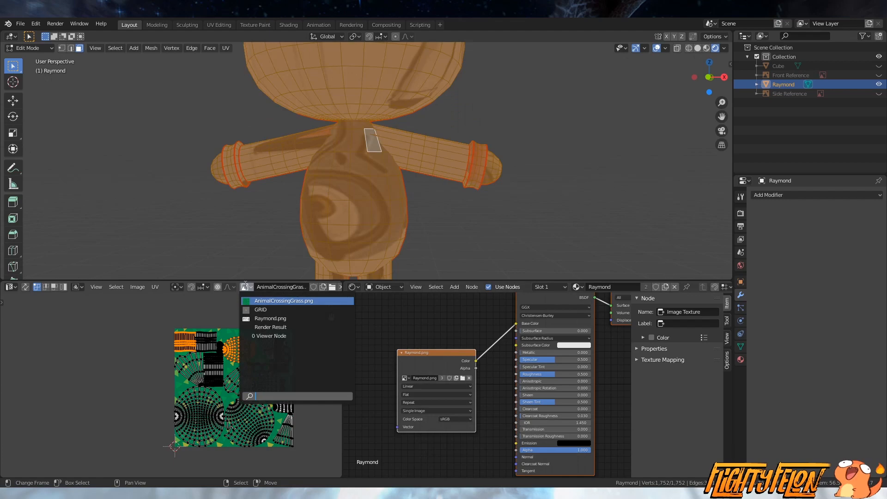
click(260, 316)
scroll(213, 388, up, 5)
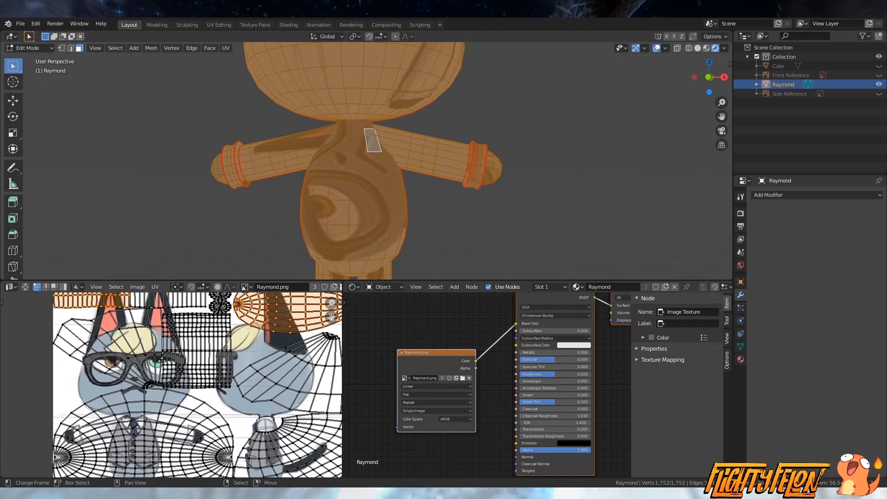
Step: Select only Raymond's seam-bounded torso and examine its UV island over the Raymond.png image
key(l)
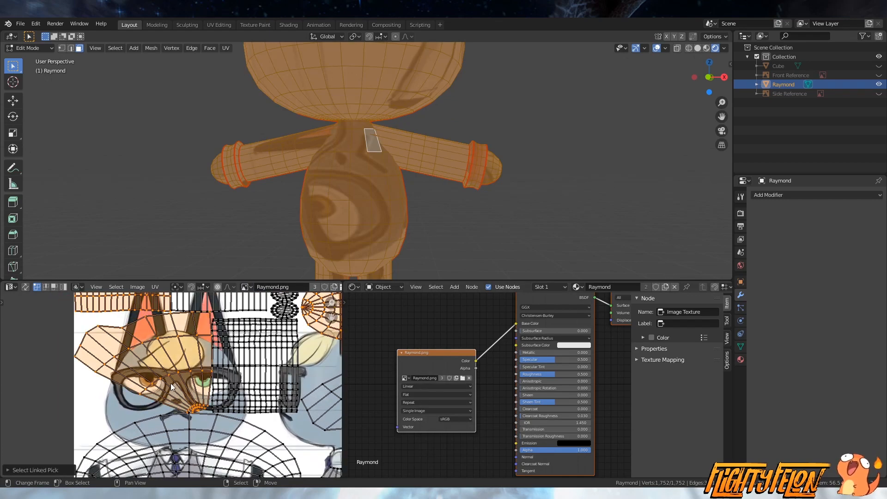
scroll(173, 388, down, 1)
key(alt+a)
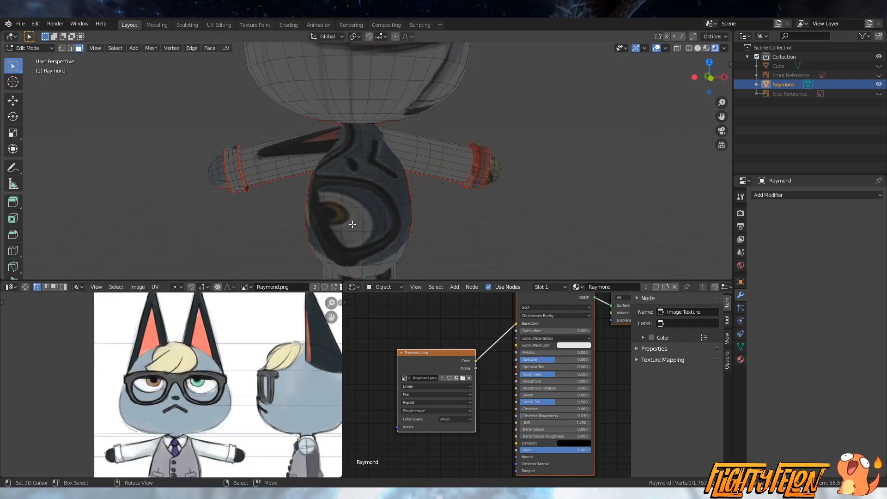
key(l)
scroll(235, 358, down, 3)
middle_drag(235, 358, 181, 352)
scroll(203, 363, up, 3)
scroll(219, 380, up, 1)
middle_drag(323, 375, 233, 366)
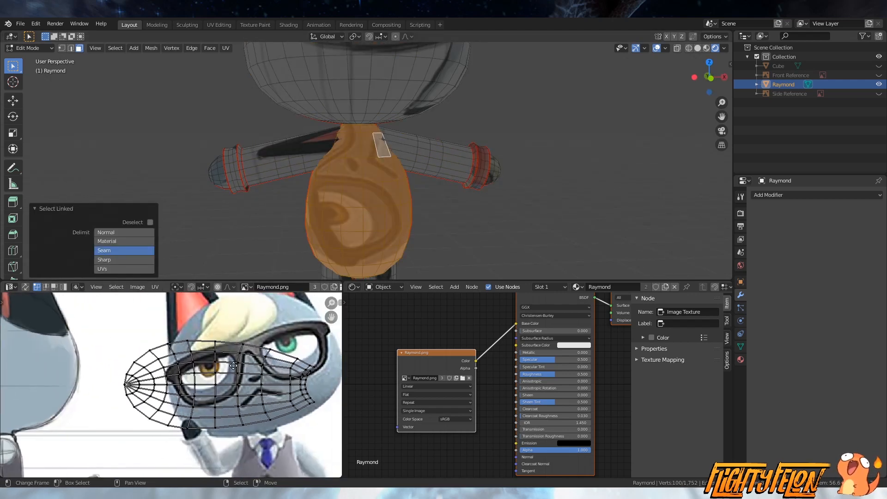
middle_drag(319, 258, 348, 221)
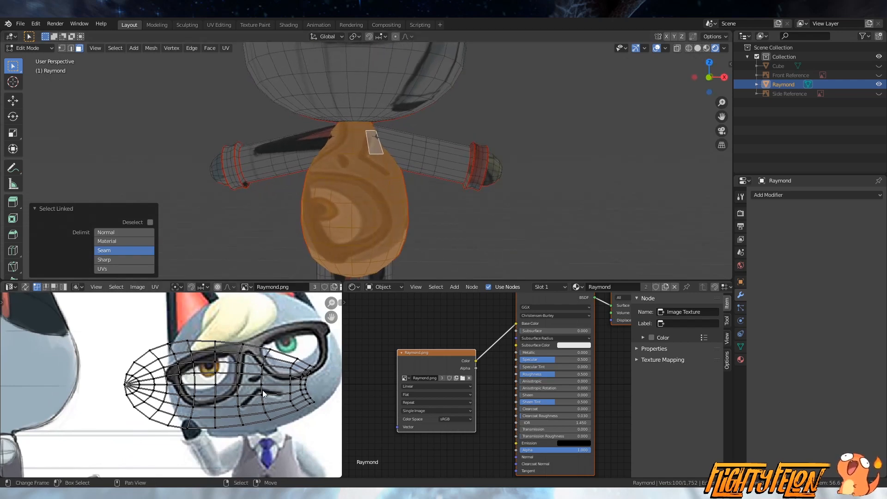
scroll(280, 323, down, 3)
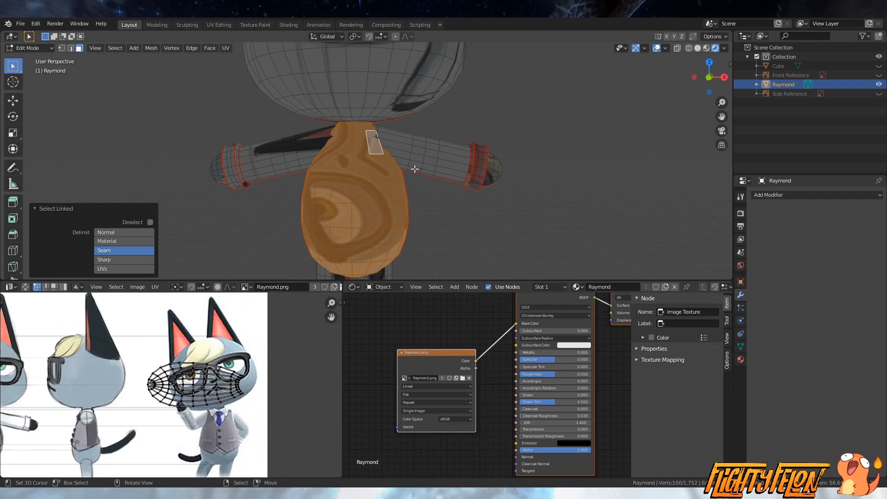
Step: Add the adjoining sleeve to the torso selection and try moving its UV island onto the torso's island
key(l)
scroll(132, 384, down, 3)
middle_drag(132, 384, 185, 386)
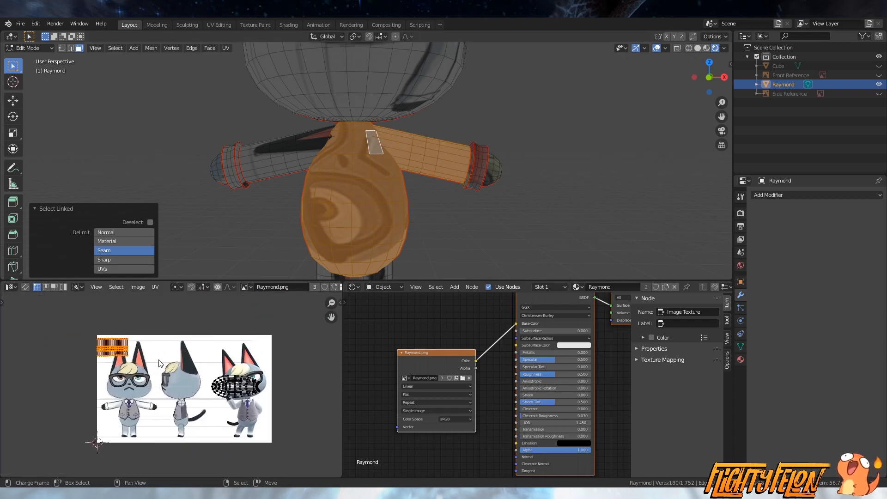
key(g)
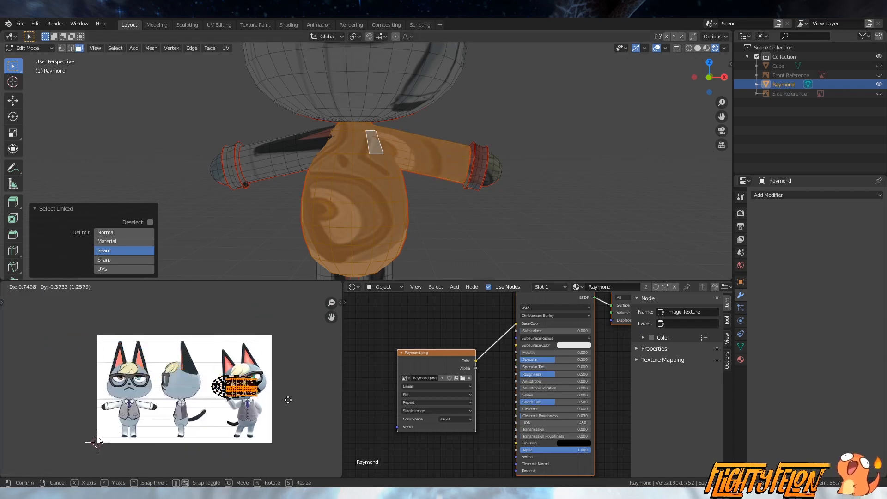
click(281, 399)
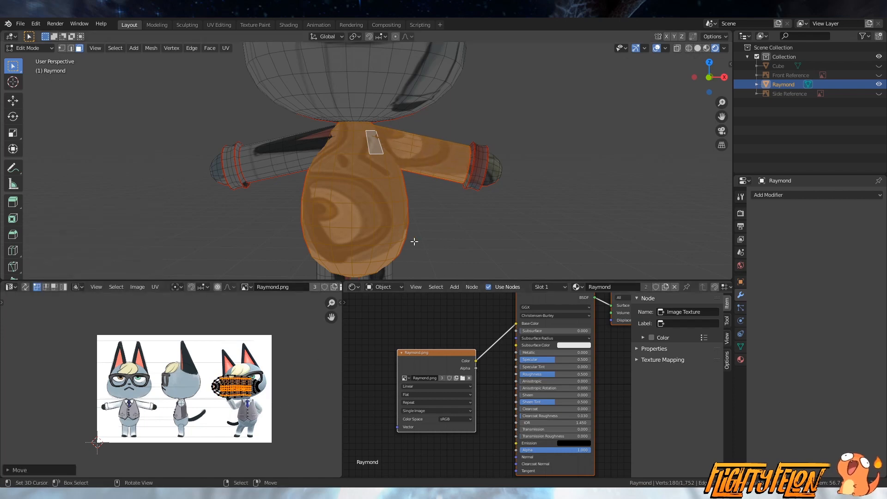
middle_drag(414, 242, 402, 249)
scroll(273, 384, up, 6)
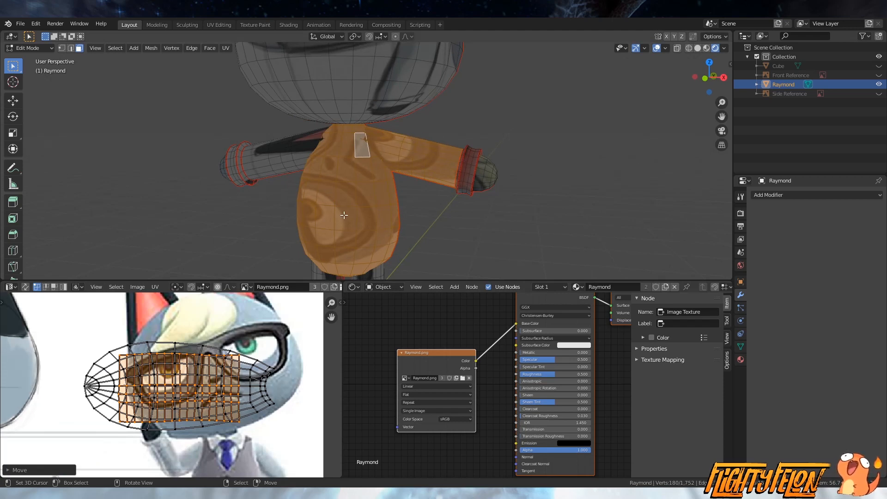
scroll(424, 148, down, 6)
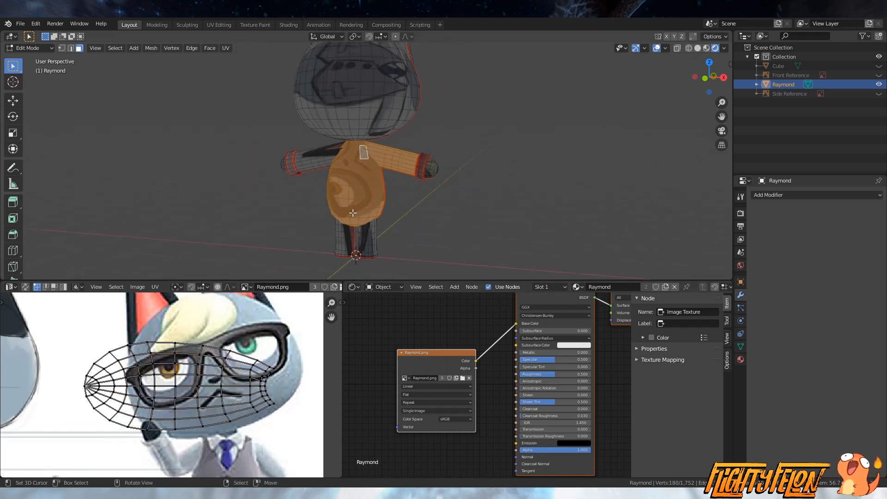
scroll(161, 373, down, 5)
middle_drag(161, 375, 234, 362)
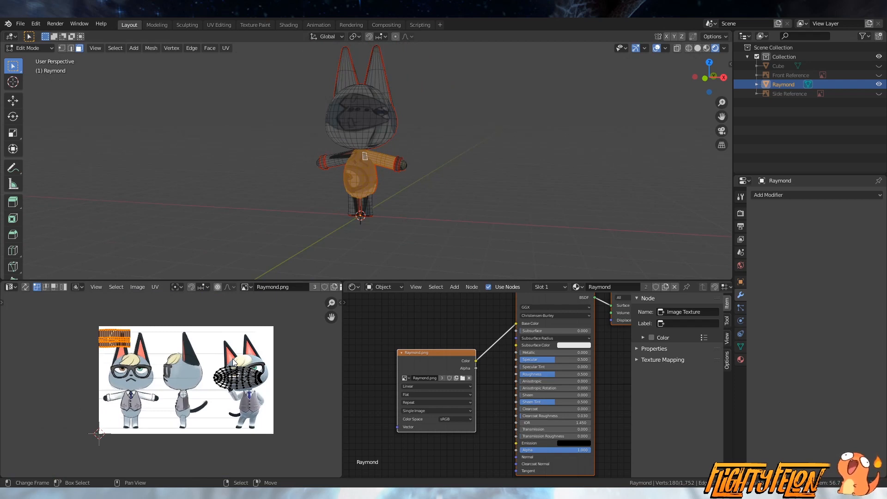
Step: Select all linked vertices of the arm with the dark stripe, including its cuff and hand, and delete them
scroll(413, 153, up, 4)
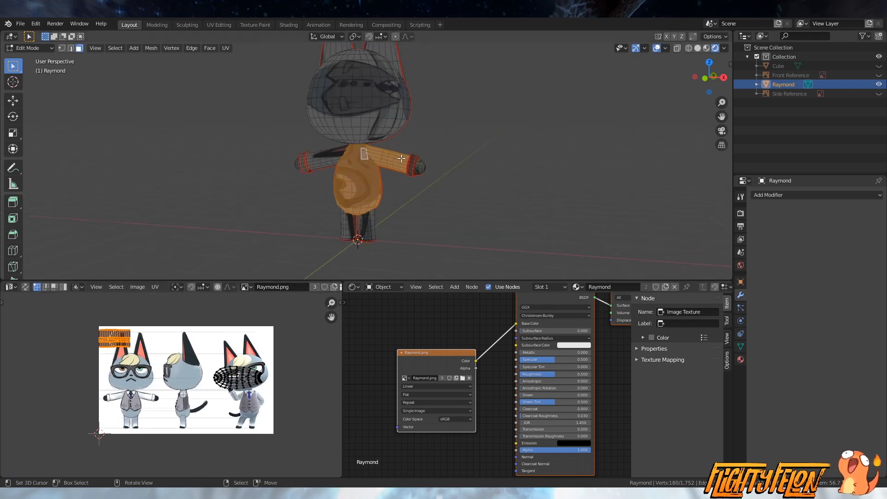
scroll(413, 153, up, 3)
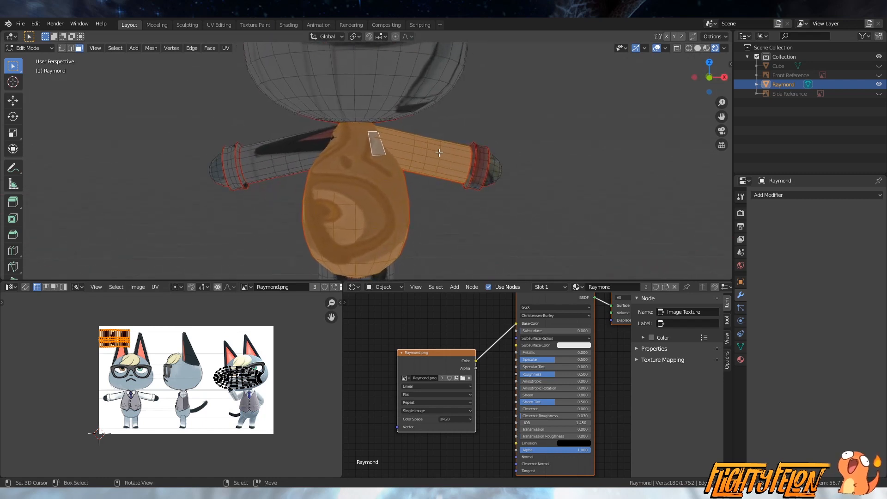
key(alt+a)
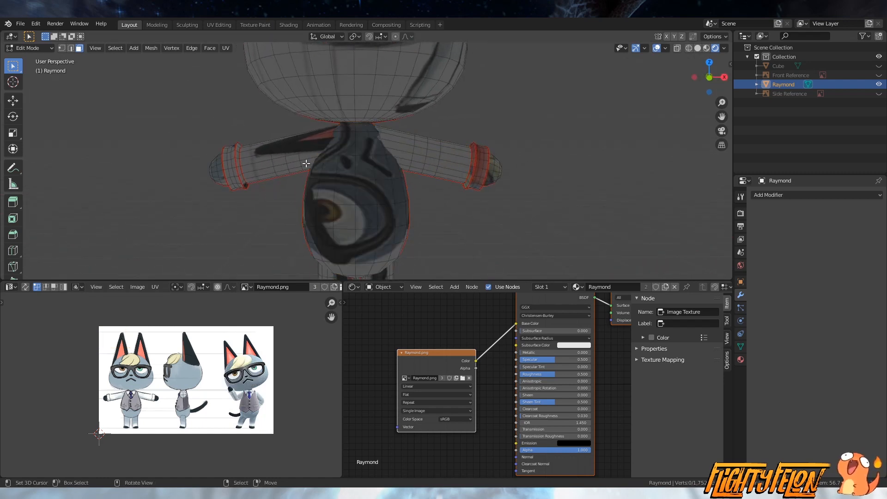
key(l)
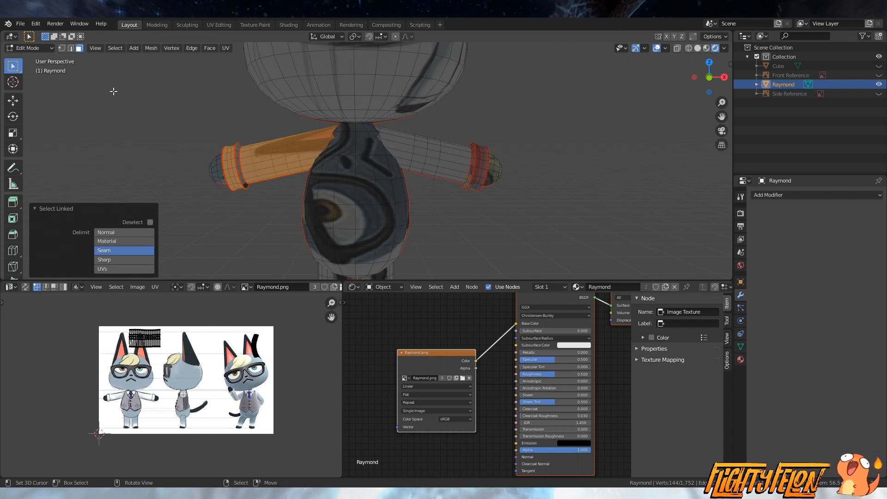
click(61, 48)
key(l)
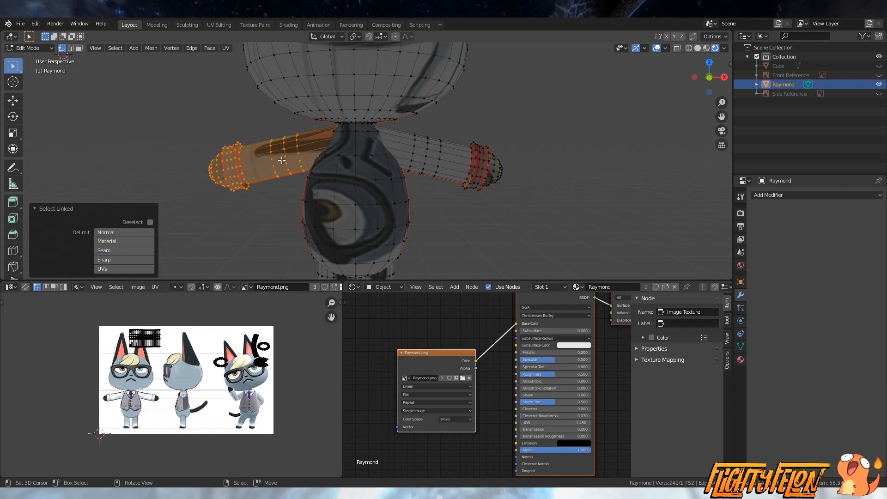
key(x)
click(282, 159)
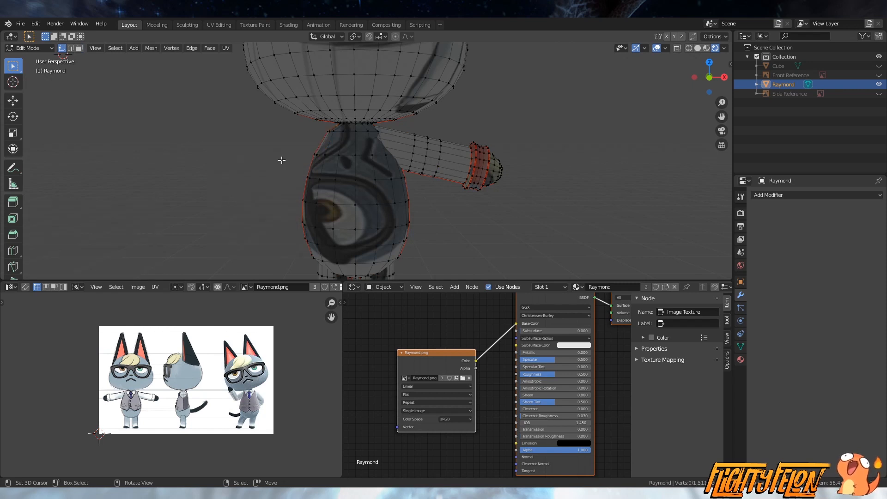
Step: Duplicate the remaining arm, shift the copy along the X axis, and mirror it across global X
key(l)
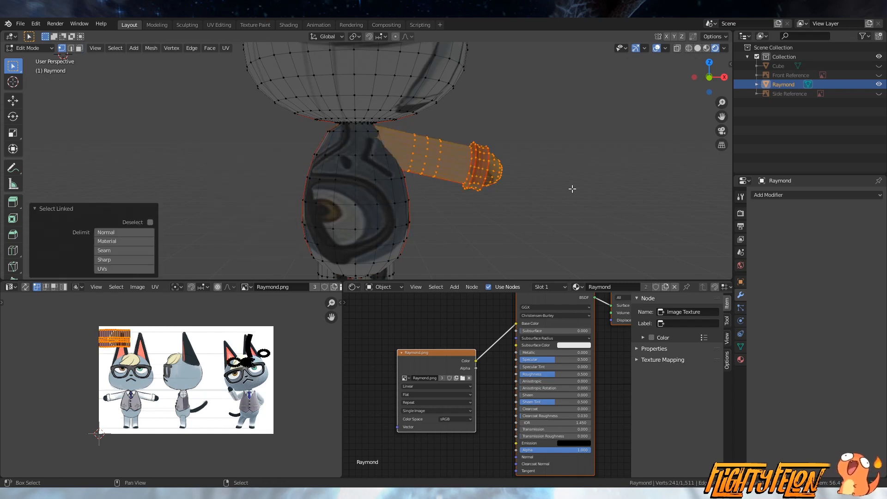
key(shift+d)
key(x)
click(426, 197)
key(ctrl+m)
key(x)
click(425, 199)
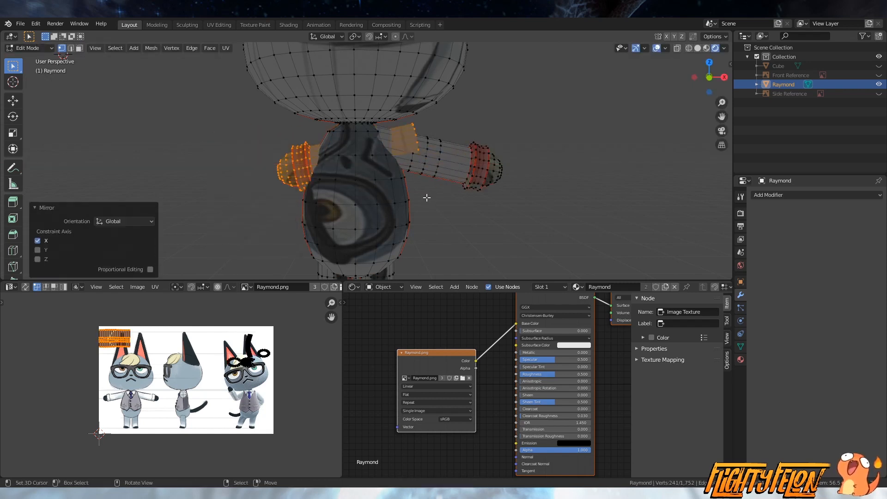
Step: Move the mirrored arm copy about -0.7 m along the X axis onto the bare shoulder
key(g)
key(x)
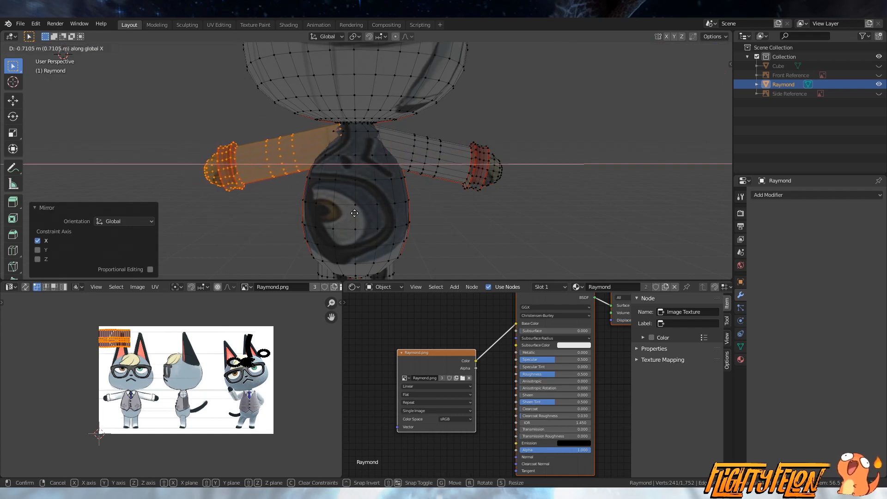
click(363, 209)
Step: Add the original arm's linked vertices to the selection and examine both arms' matching textures from front and back
key(l)
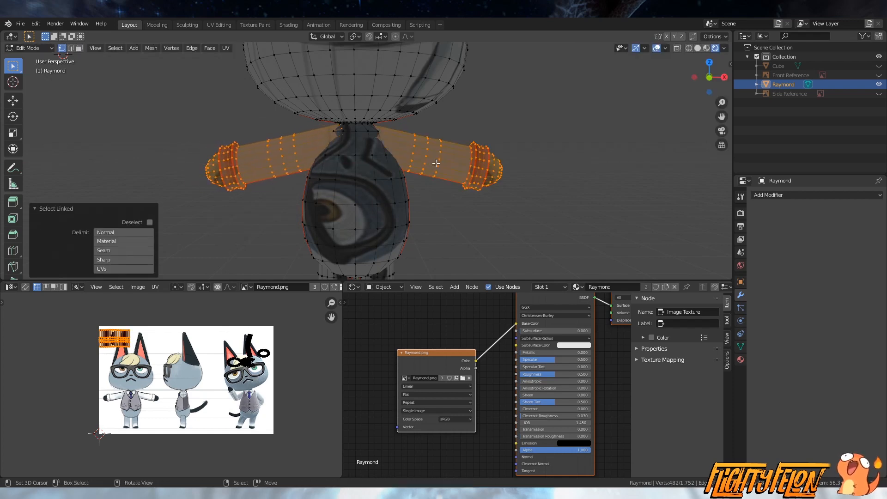
middle_drag(444, 204, 226, 204)
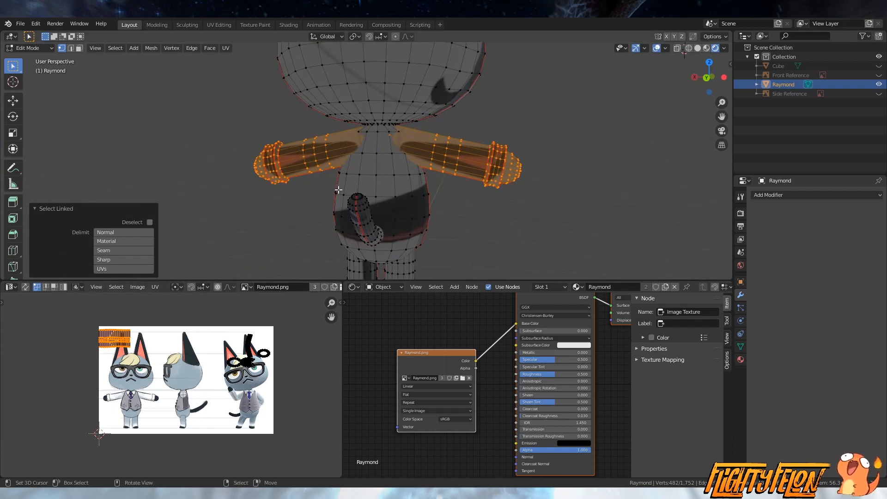
middle_drag(324, 194, 418, 195)
scroll(407, 200, up, 3)
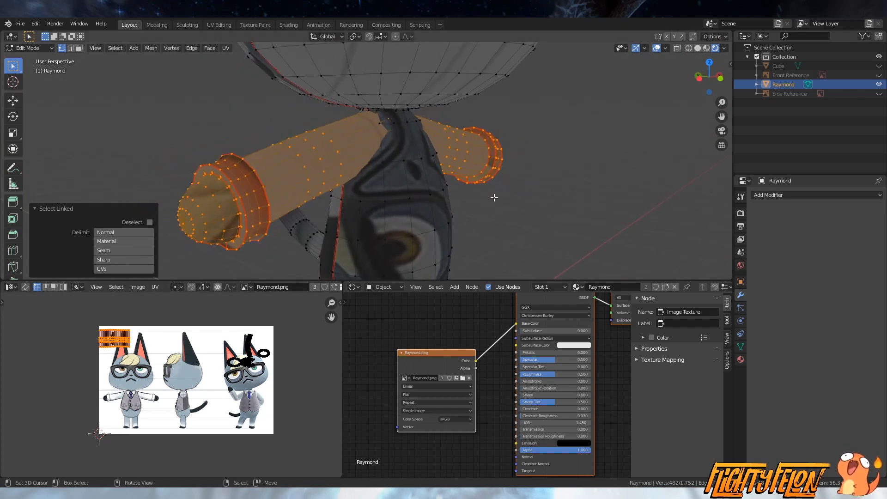
mouse_move(494, 197)
middle_down()
mouse_move(515, 188)
mouse_move(490, 190)
middle_up()
Step: Undo the mirrored arm duplicate and the deletion of the arm with the dark stripe
key(ctrl+z)
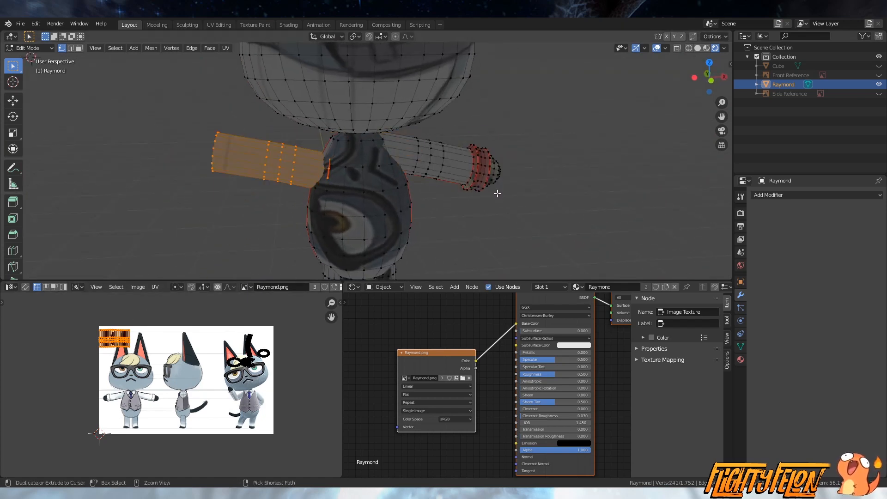
key(ctrl+z)
key(ctrl+z)
key(ctrl+z)
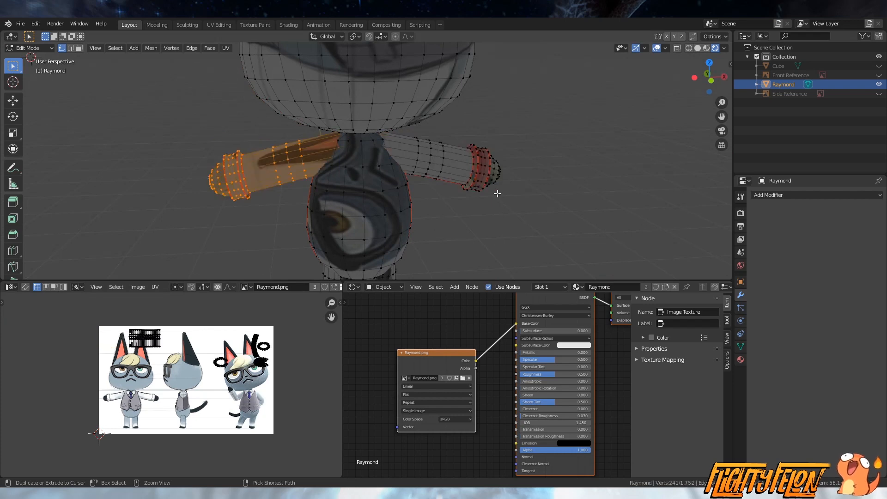
middle_drag(497, 193, 338, 191)
key(ctrl+z)
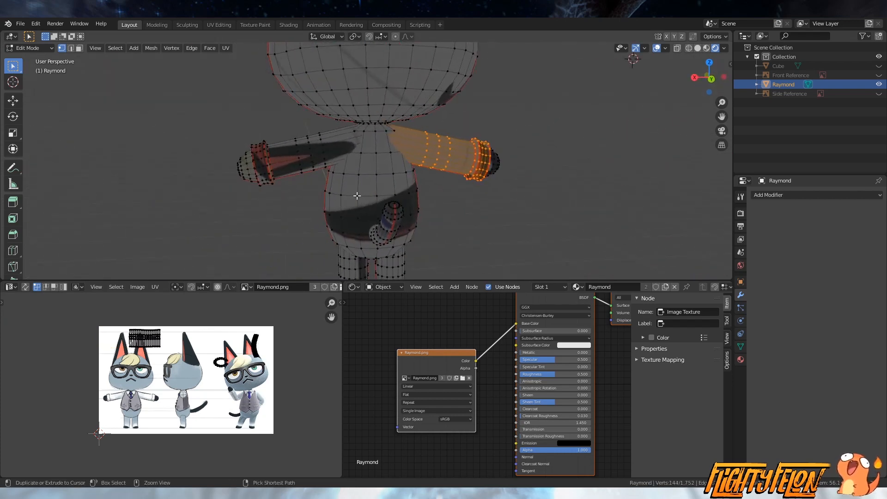
Step: Save Raymond.blend with the whole mesh selected and return to Object Mode
key(a)
key(ctrl+s)
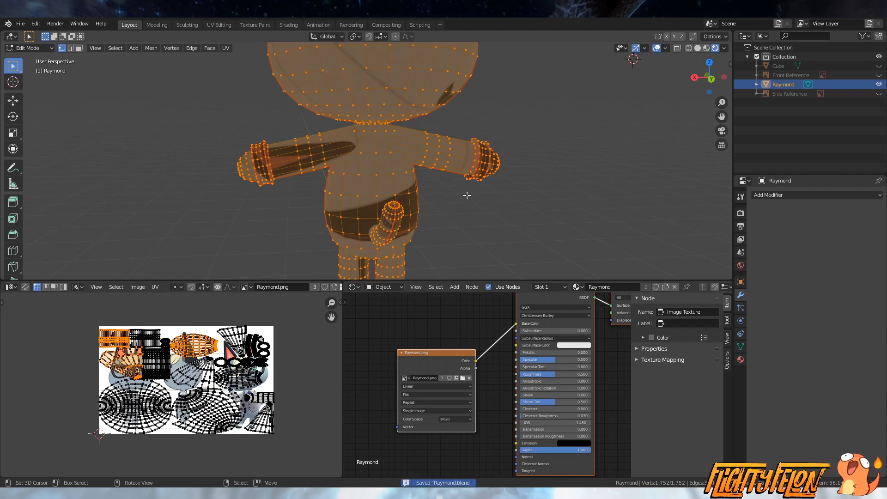
key(Tab)
Step: Set Raymond's Image Texture node to AnimalCrossingGrass.png and save the file
middle_drag(467, 194, 481, 180)
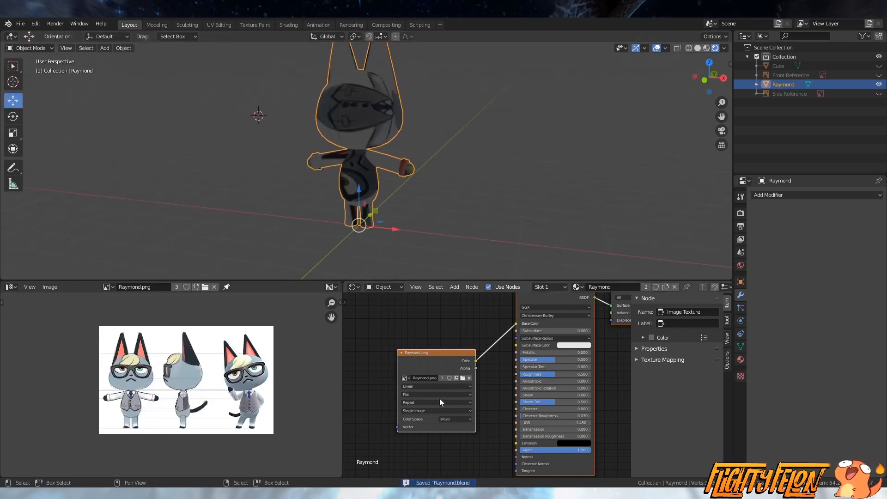
click(406, 378)
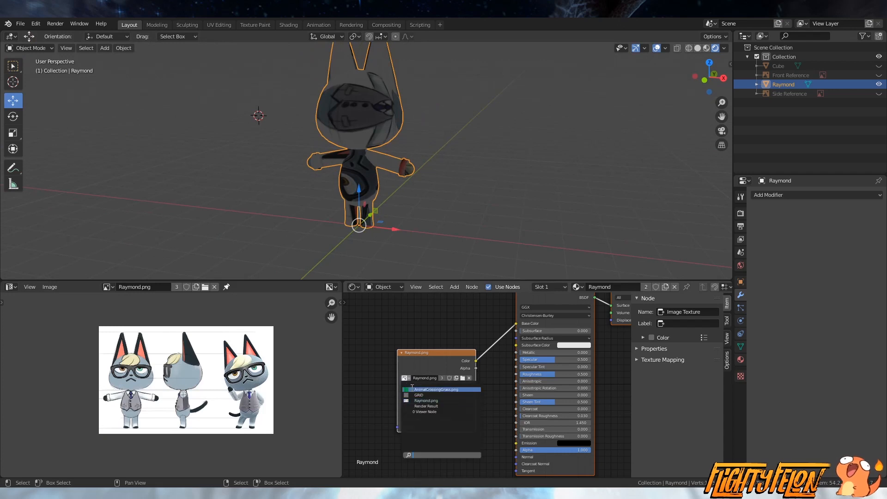
click(412, 390)
middle_drag(423, 174, 525, 178)
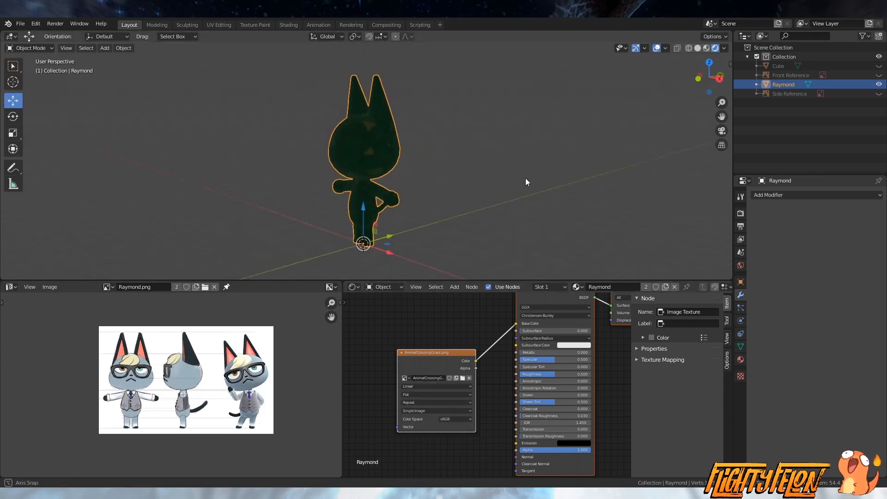
key(ctrl+s)
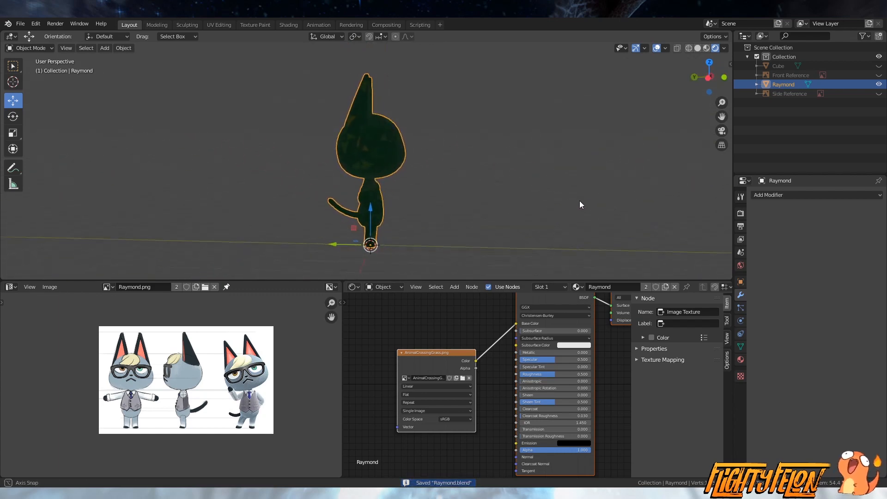